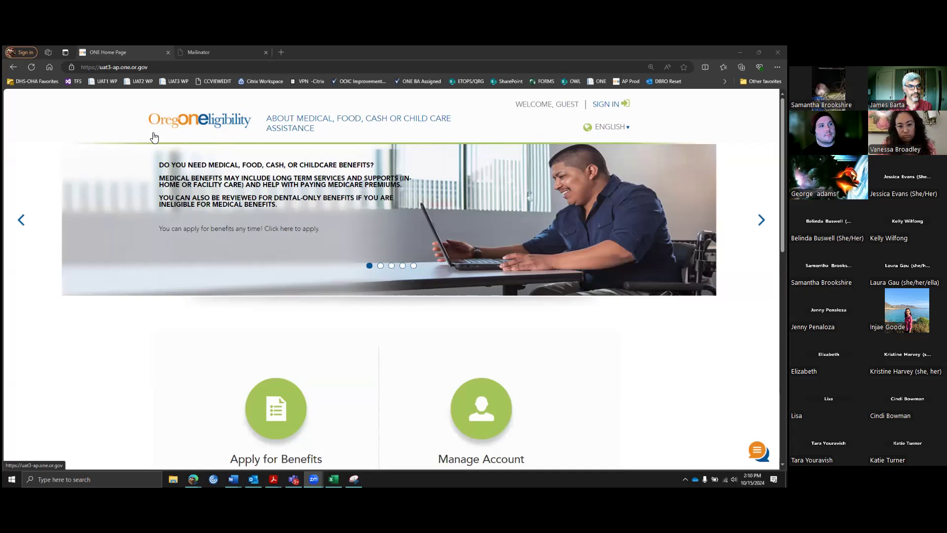
Step: Reload the benefits home page, start applying, and choose to apply as an Individual
left_click(31, 67)
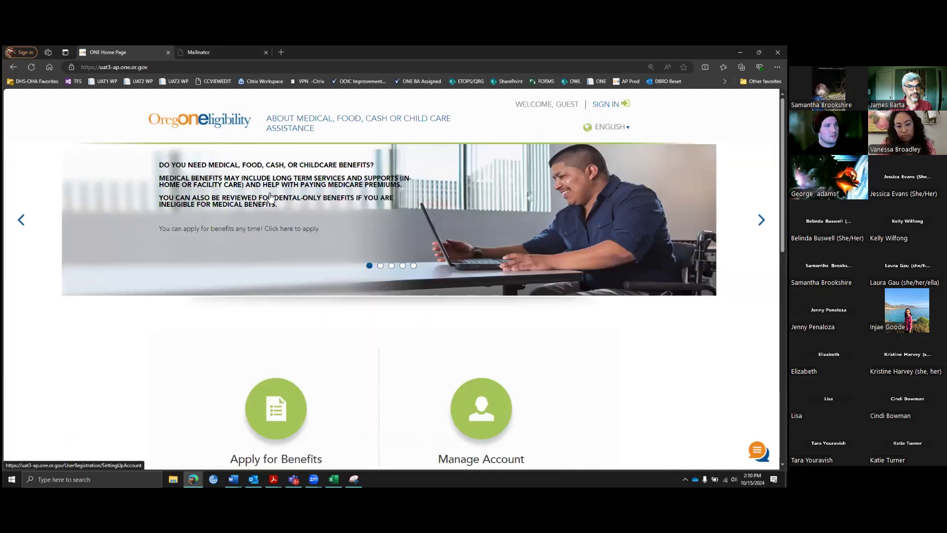
scroll(386, 261, "down", 3)
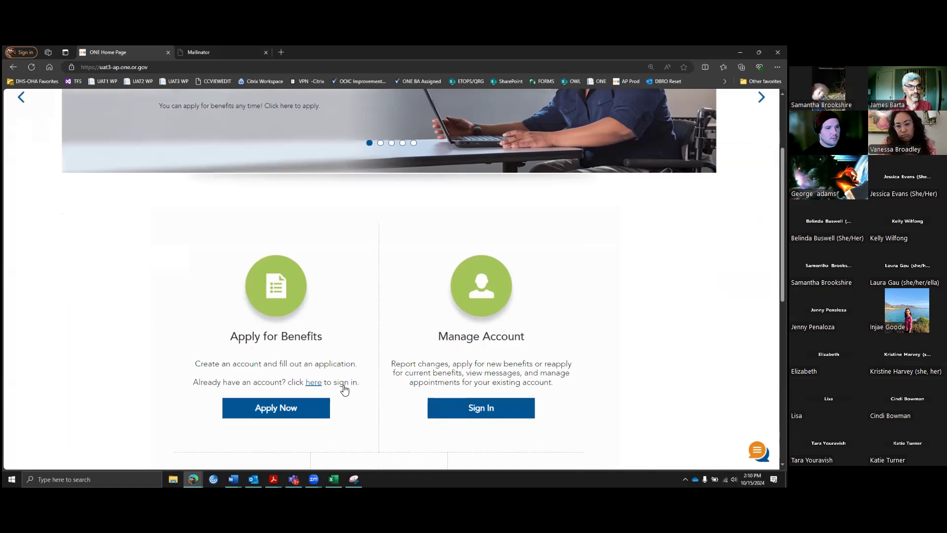
left_click(296, 407)
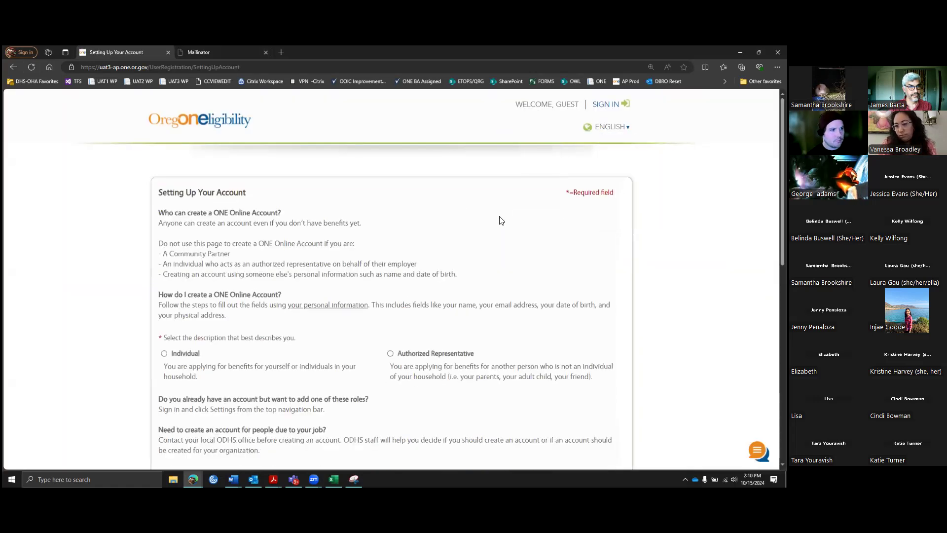
scroll(494, 220, "down", 1)
scroll(494, 223, "down", 2)
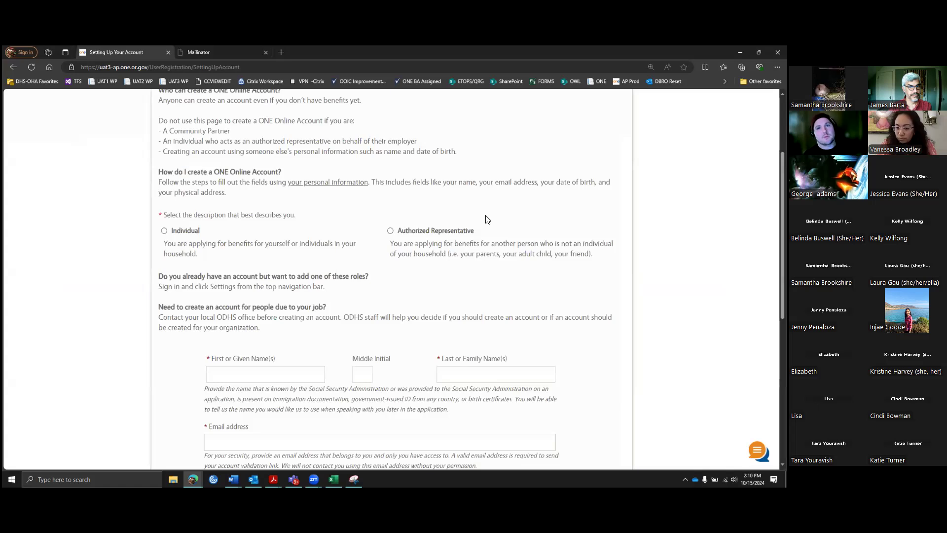
scroll(225, 217, "up", 1)
scroll(207, 187, "up", 3)
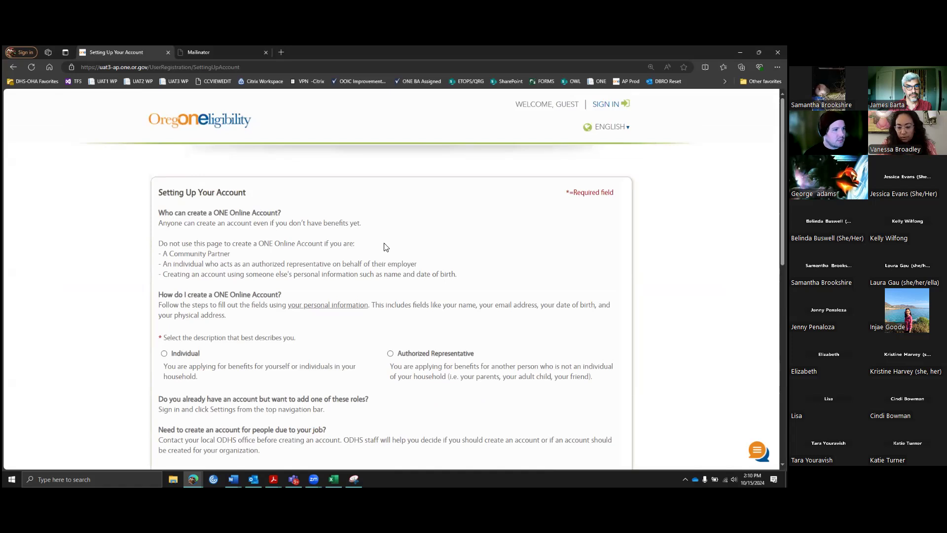
scroll(384, 245, "down", 3)
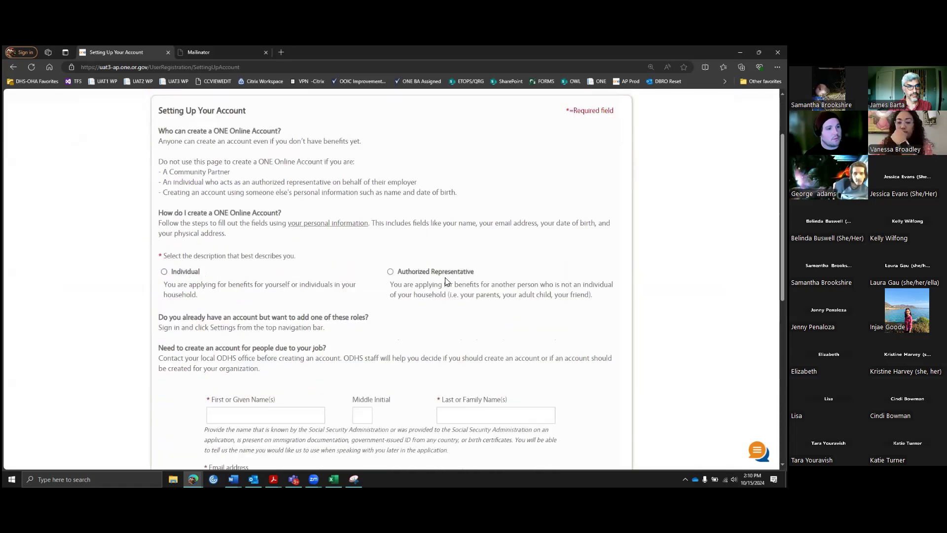
left_click(165, 273)
scroll(326, 264, "down", 3)
scroll(292, 243, "down", 2)
scroll(292, 243, "up", 1)
Step: Enter the applicant's first name, last name, e-mail and user name, then submit the form
left_click(268, 206)
type("HOMER")
key("Tab")
key("Tab")
type("SIMPSON")
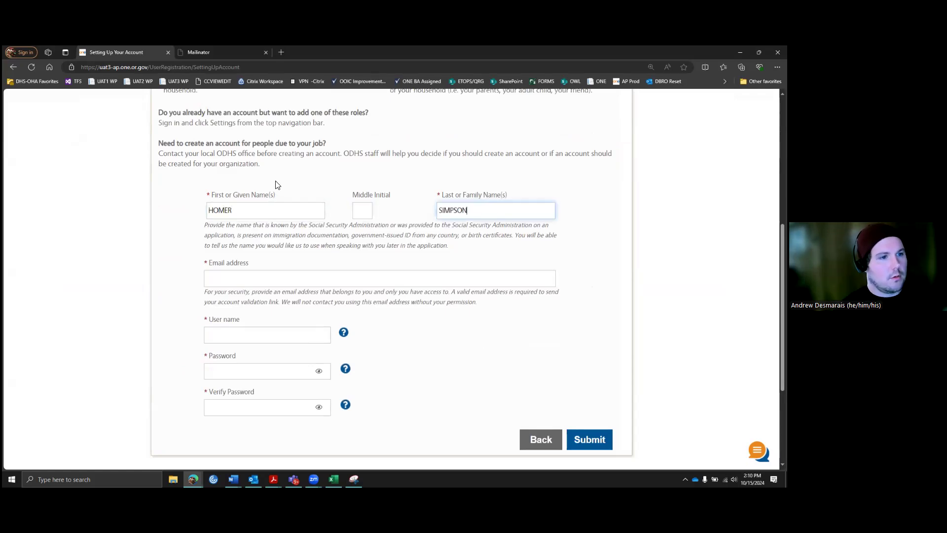
key("Tab")
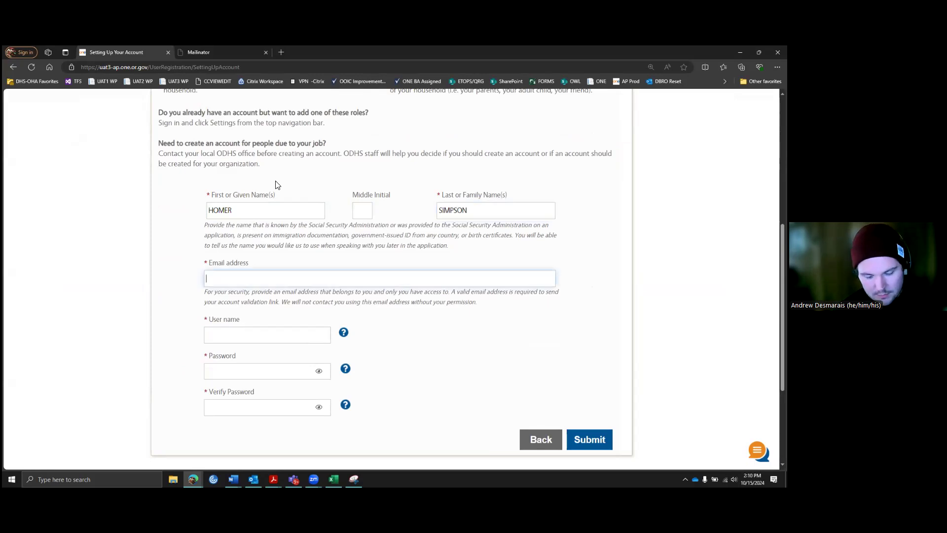
type("Homer")
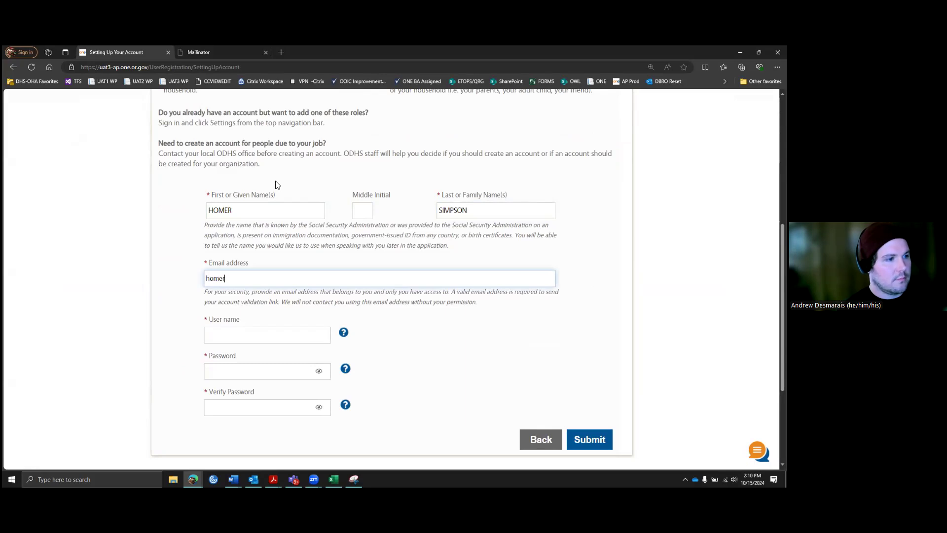
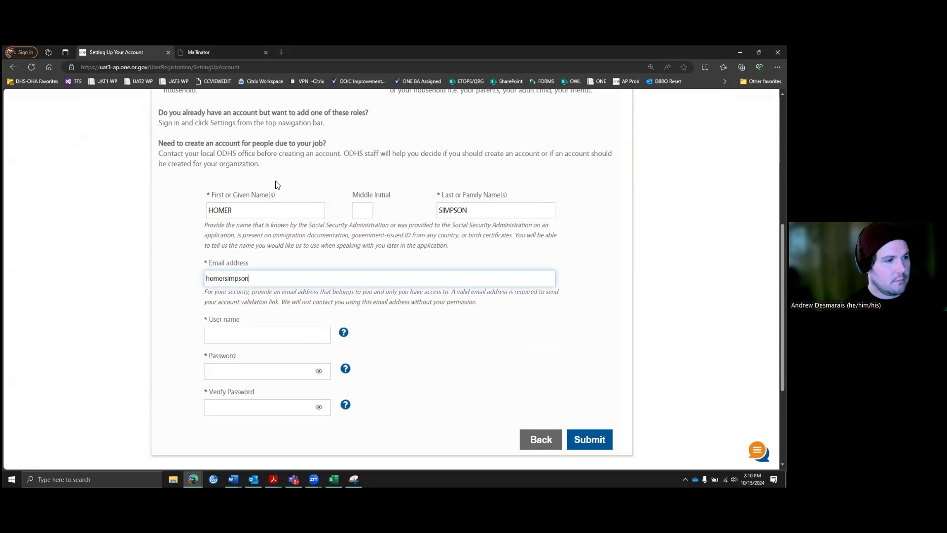
key("Tab")
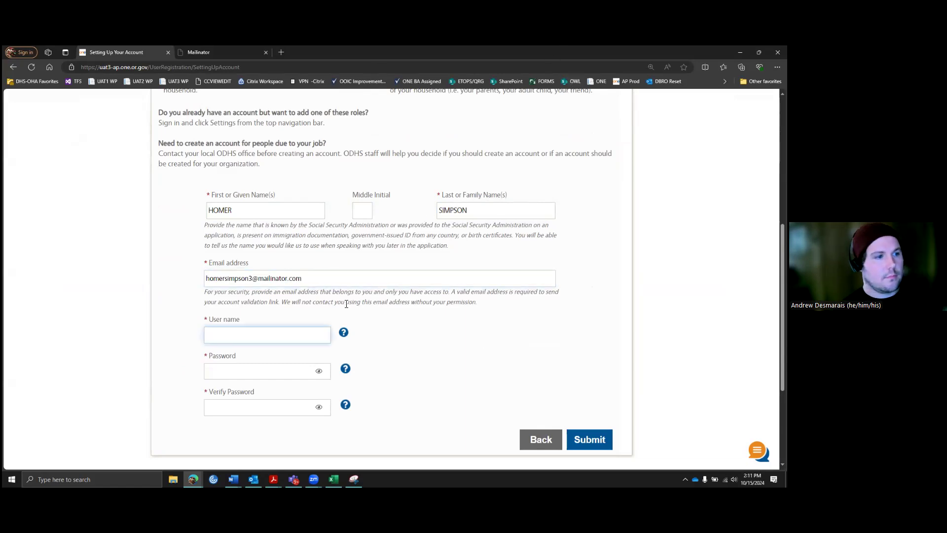
key("ctrl+plus")
scroll(348, 306, "down", 1)
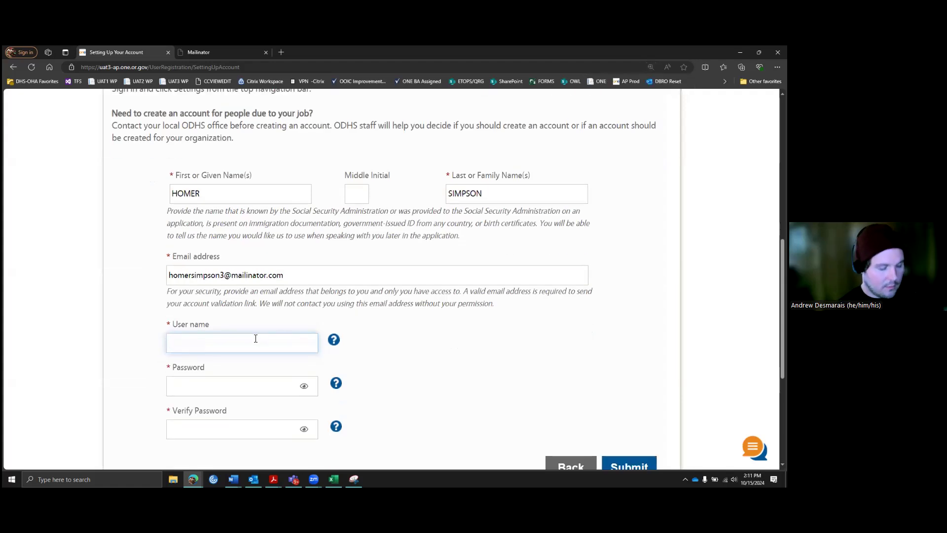
type("Oregon")
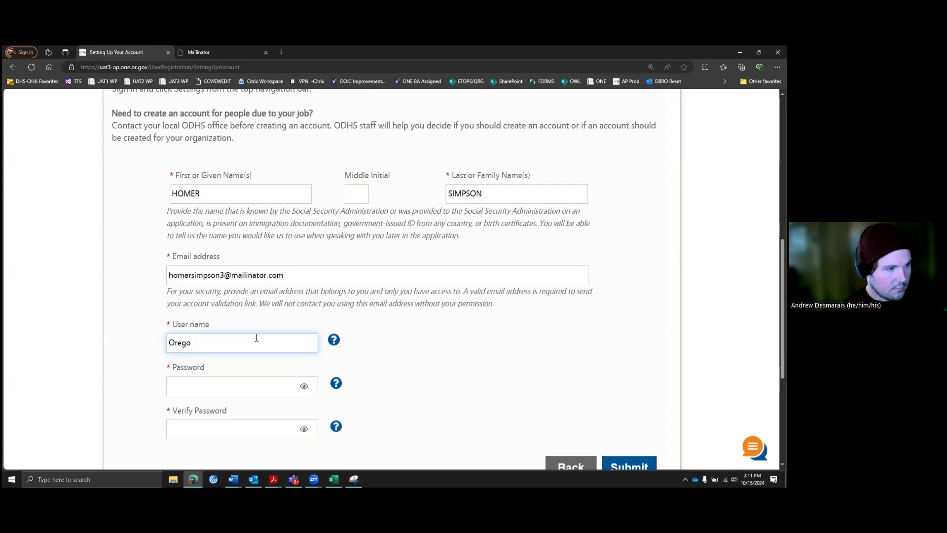
key("BackSpace")
key("BackSpace")
key("BackSpace")
key("BackSpace")
type("homersimpson")
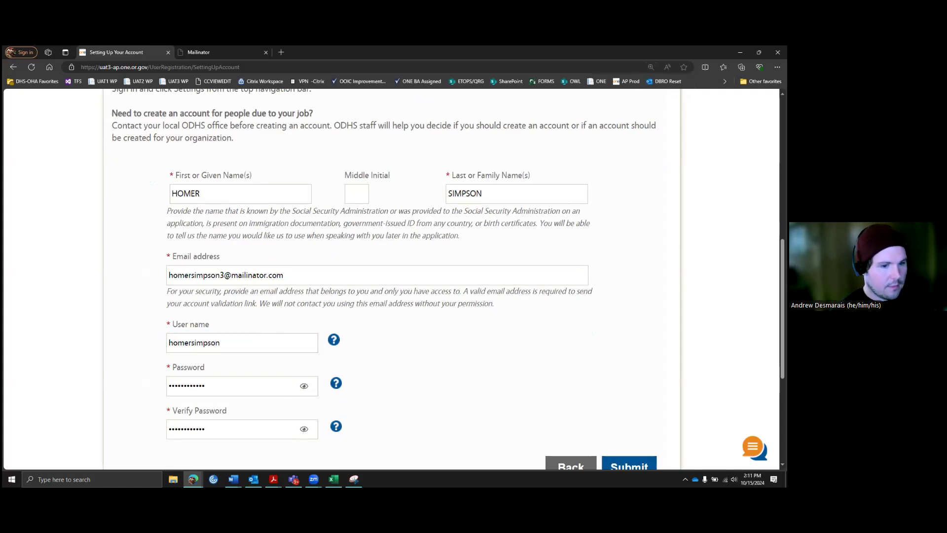
scroll(628, 428, "down", 1)
left_click(633, 428)
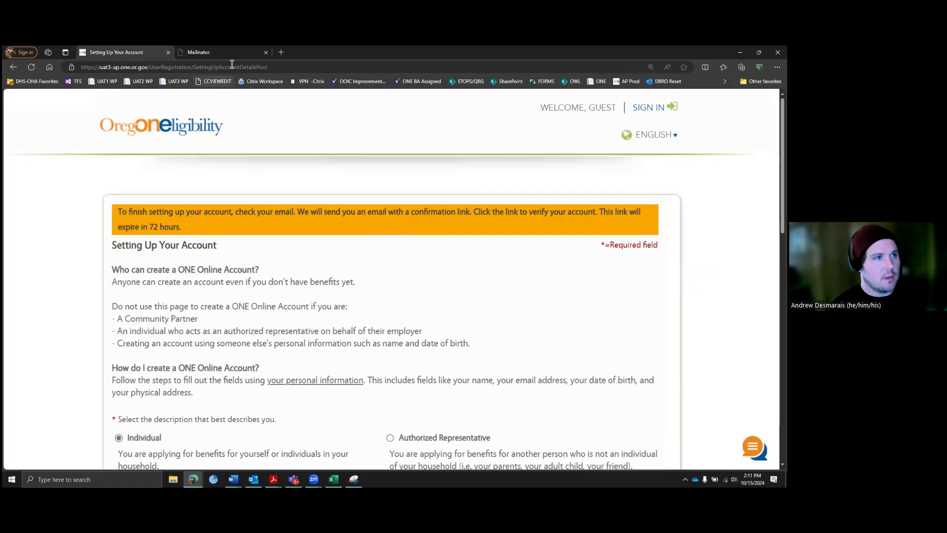
Step: Open the new account's public inbox in Mailinator
left_click(204, 52)
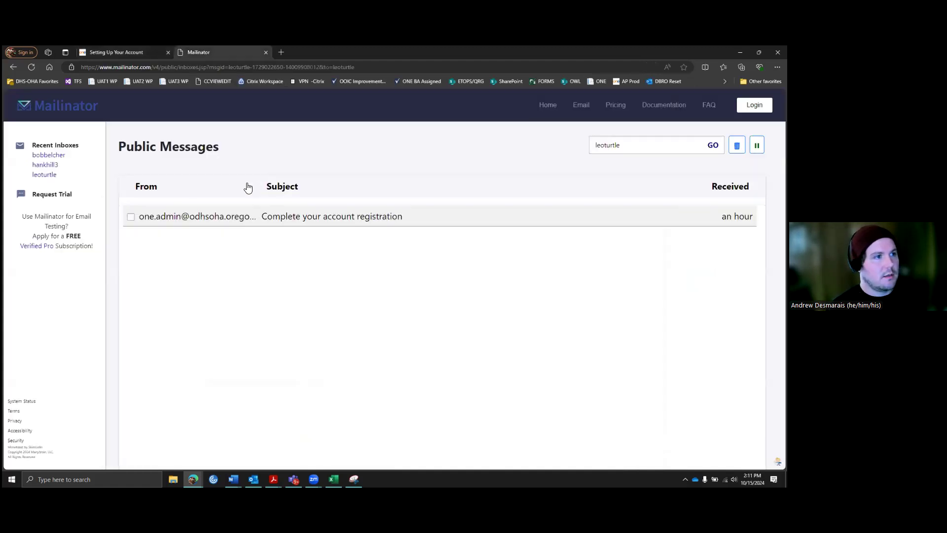
left_click(69, 109)
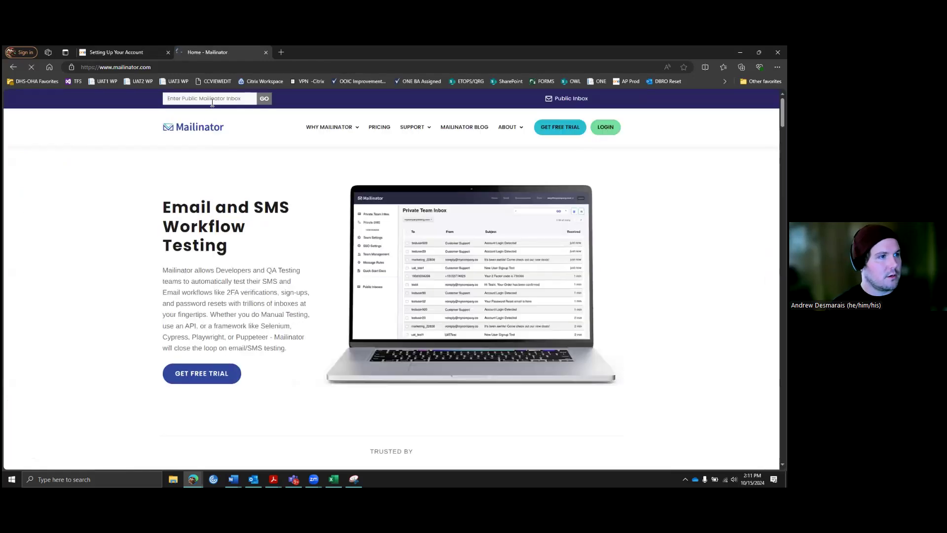
left_click(212, 100)
type("homersimpsona")
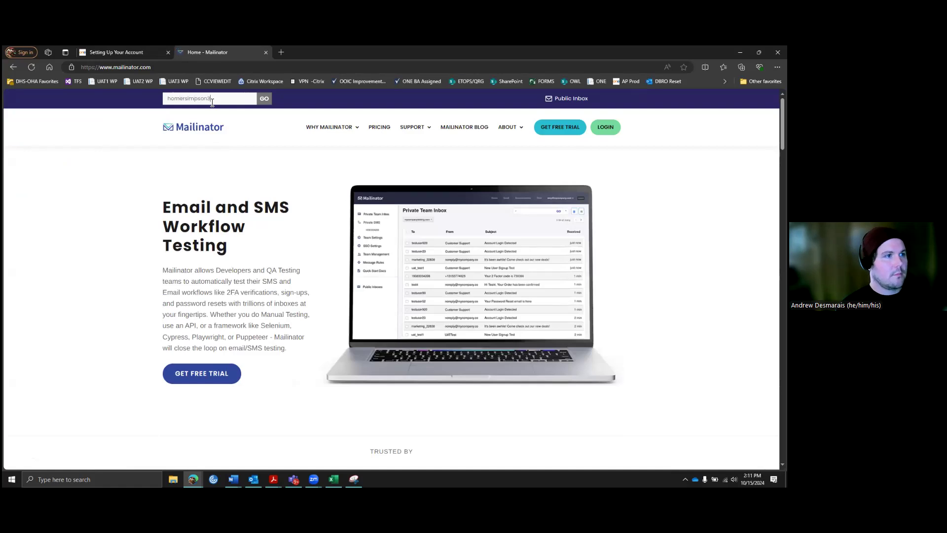
key("Return")
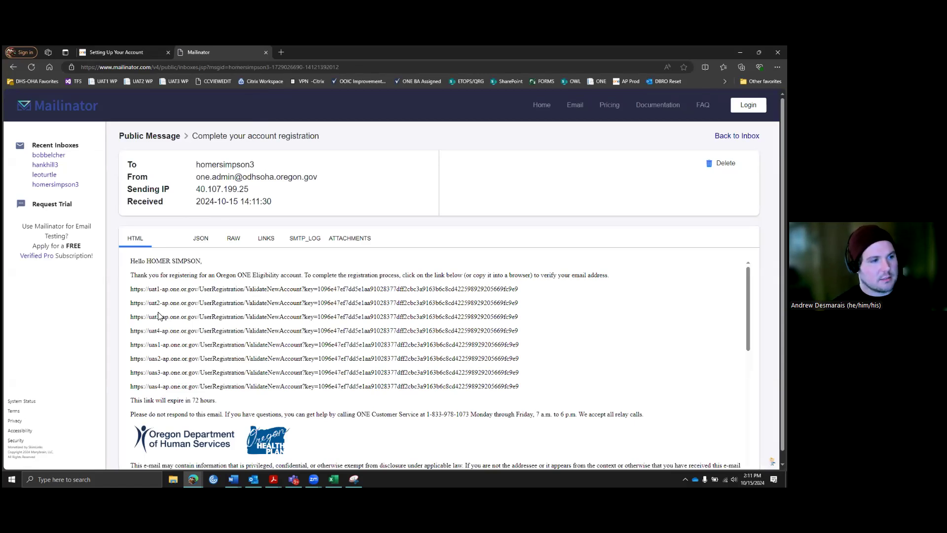
Step: Copy the uat3 verification link and open it in the portal tab
left_click_drag(130, 316, 521, 319)
key("ctrl+c")
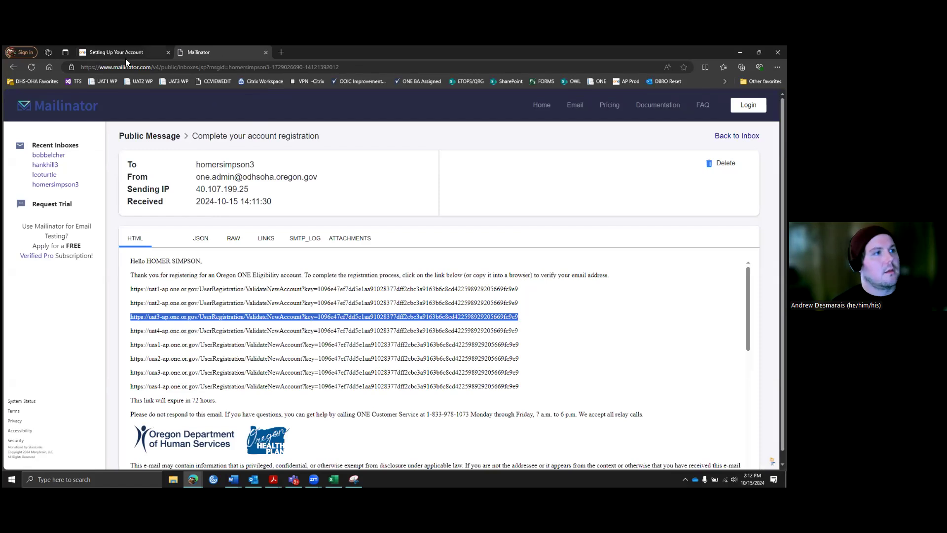
left_click(124, 56)
left_click(124, 66)
key("ctrl+v")
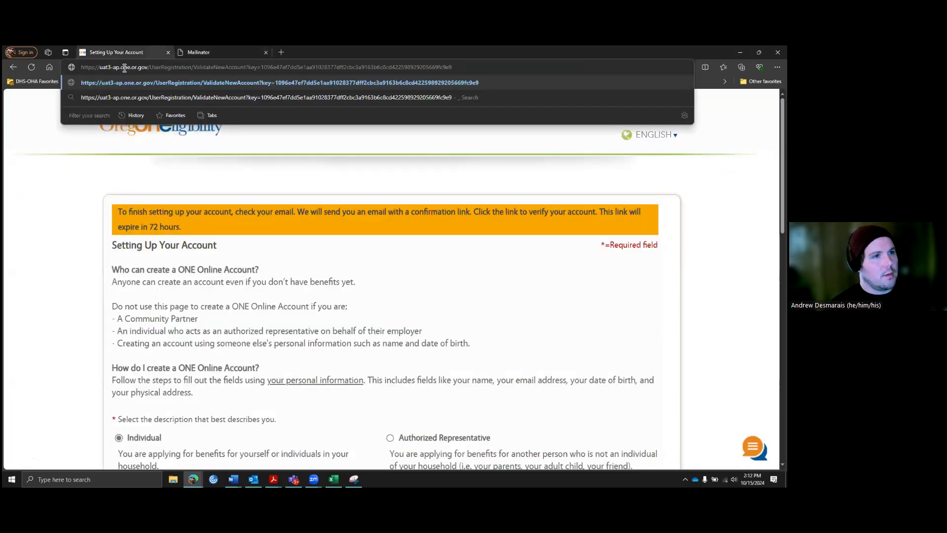
key("Return")
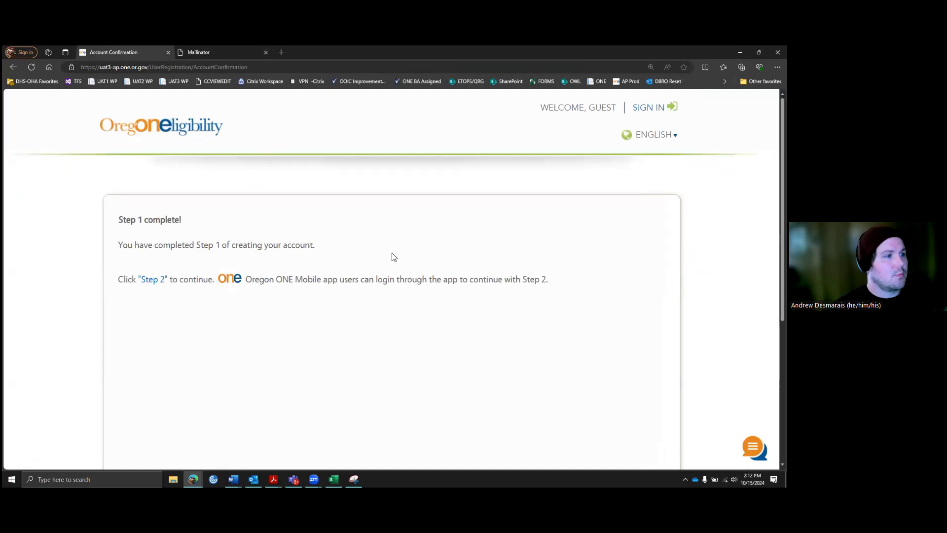
Step: Continue to Step 2 and pass the 'I'm not a robot' check
left_click(154, 285)
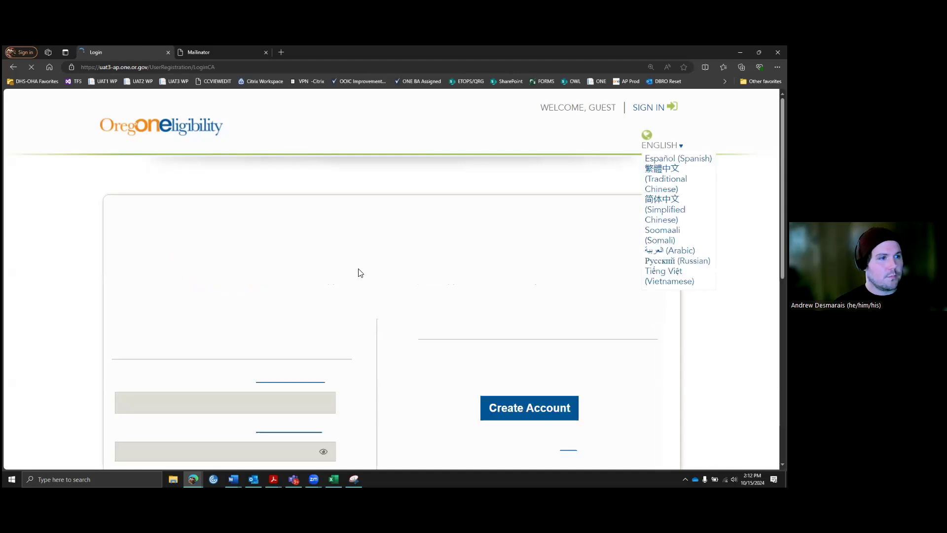
scroll(331, 226, "down", 3)
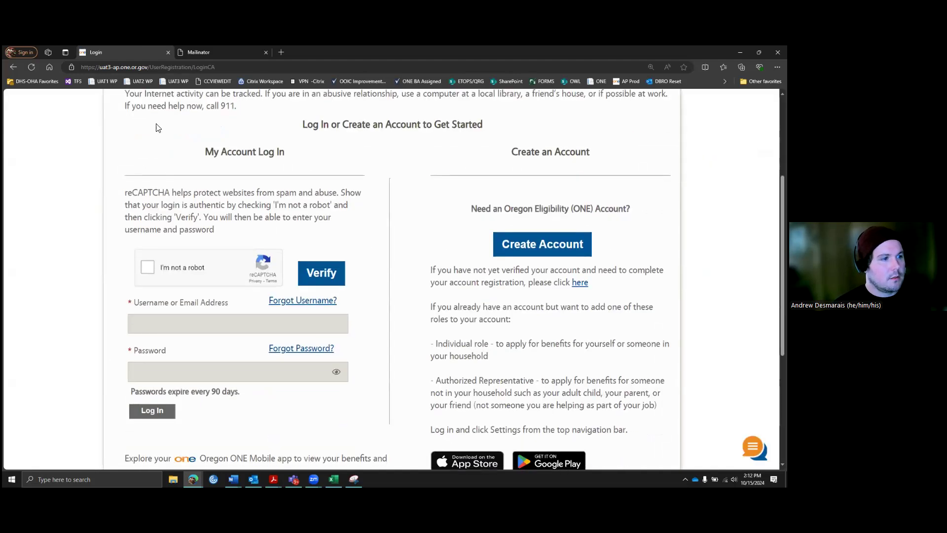
scroll(206, 261, "down", 1)
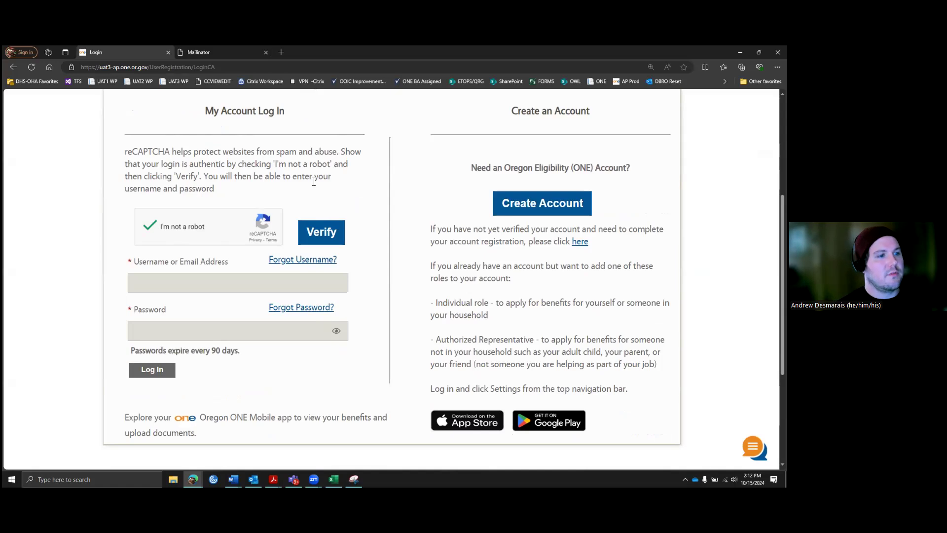
left_click(327, 234)
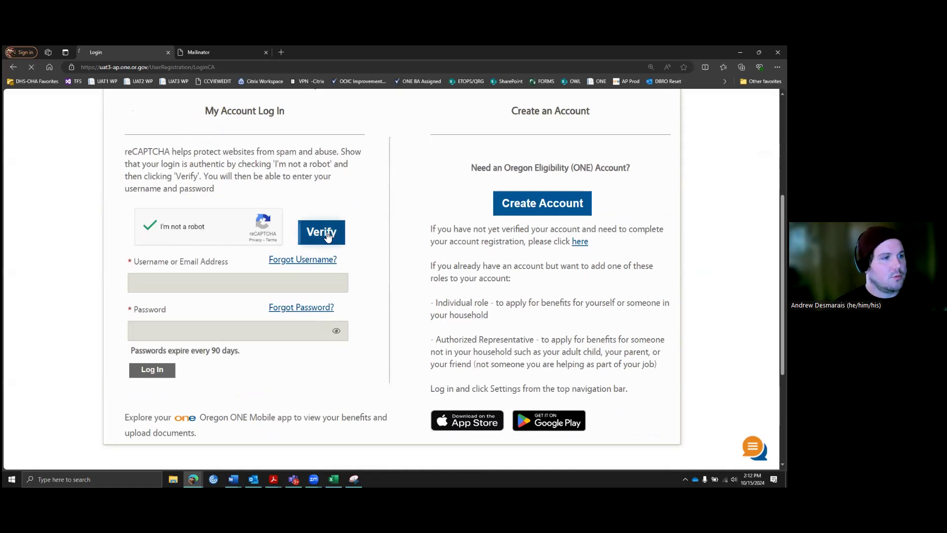
scroll(222, 334, "down", 2)
Step: Log in with the new account's username and password, and accept the usage warning
left_click(200, 296)
type("ho")
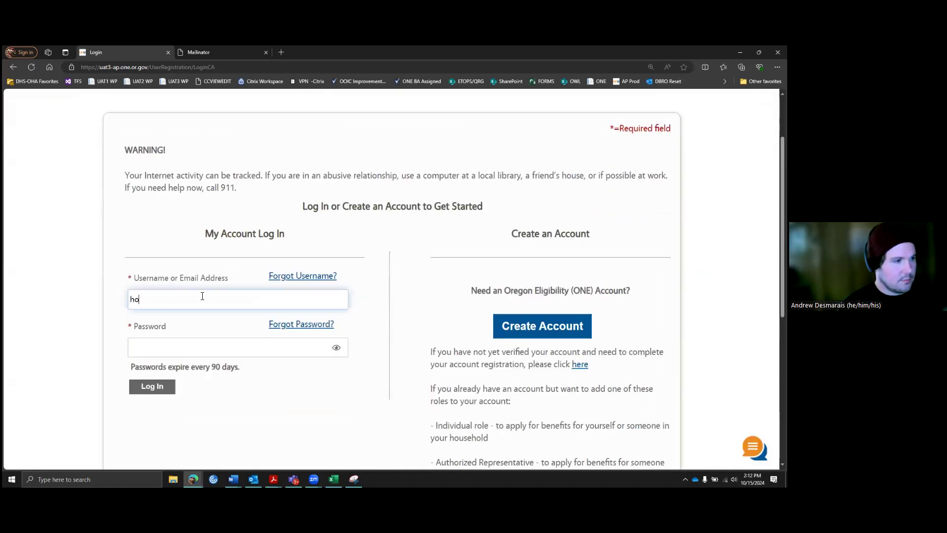
type("mersimpson")
key("Tab")
type("••••••••••")
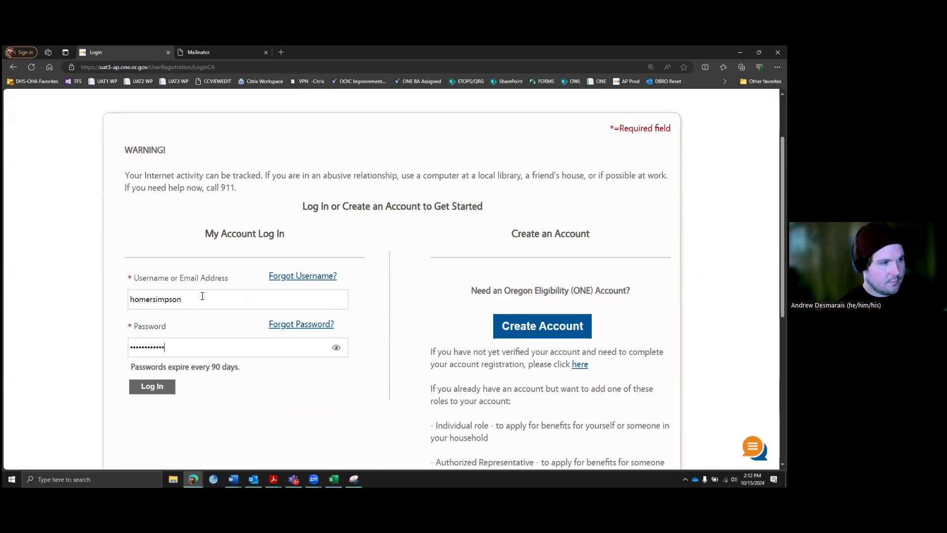
scroll(210, 379, "down", 1)
left_click(157, 345)
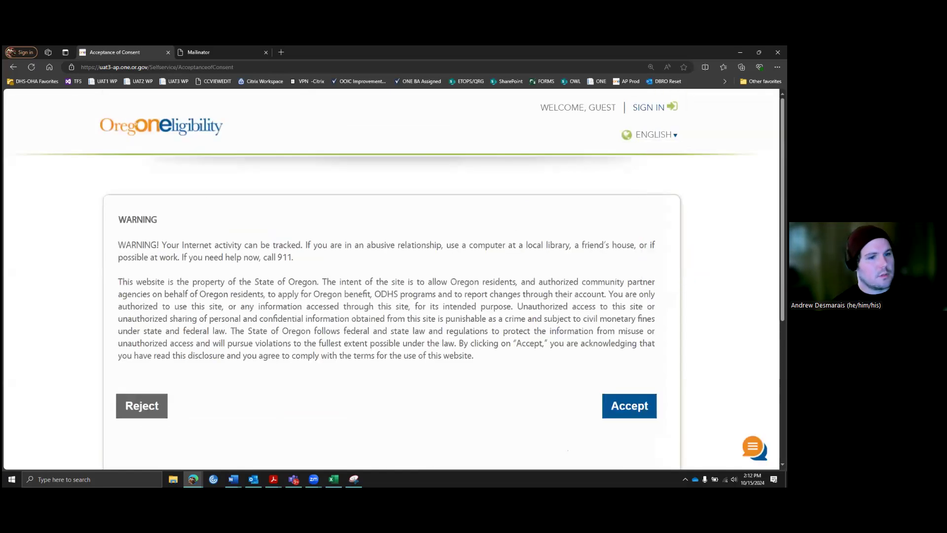
left_click(640, 410)
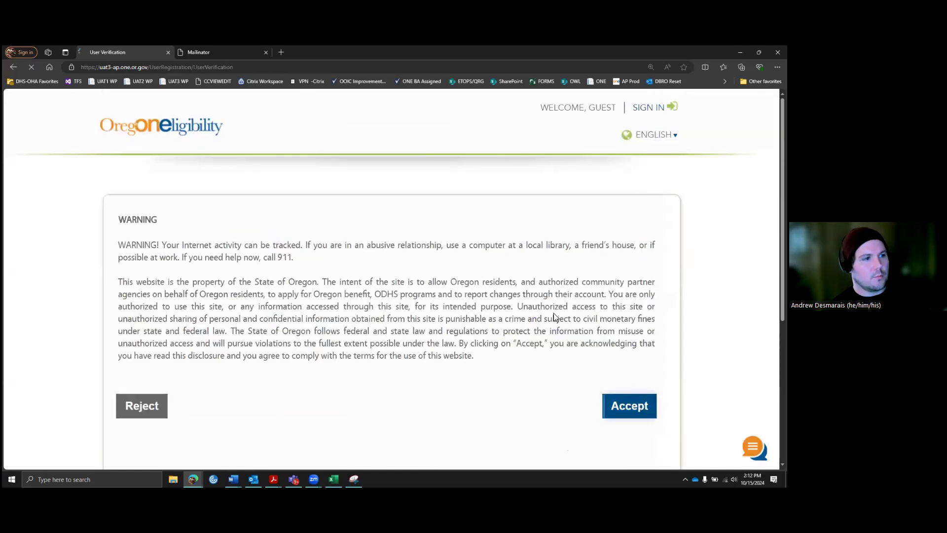
scroll(490, 265, "down", 2)
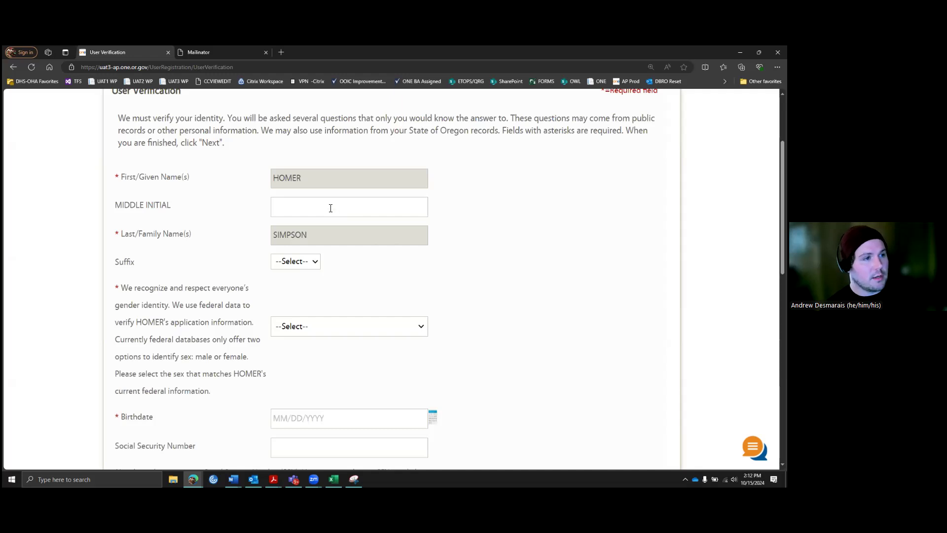
scroll(389, 261, "down", 1)
left_click(398, 284)
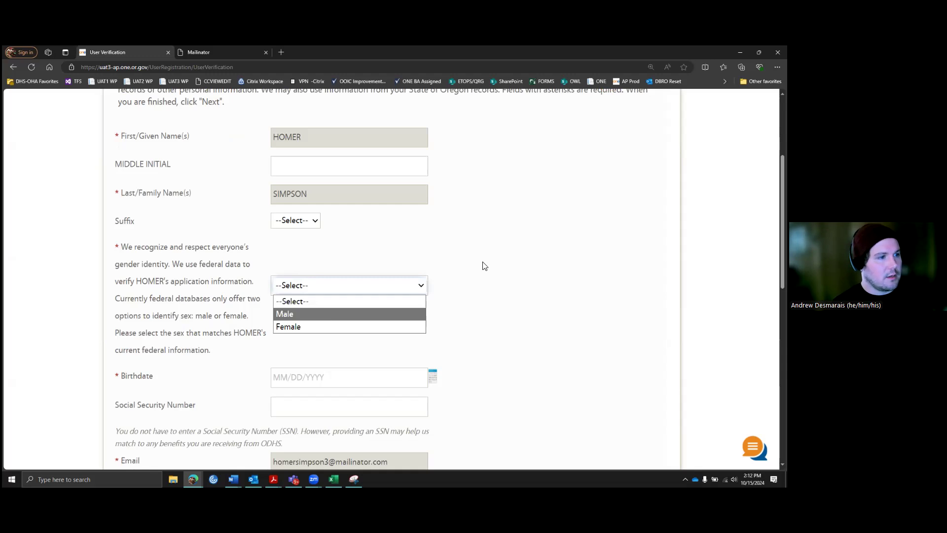
left_click(389, 314)
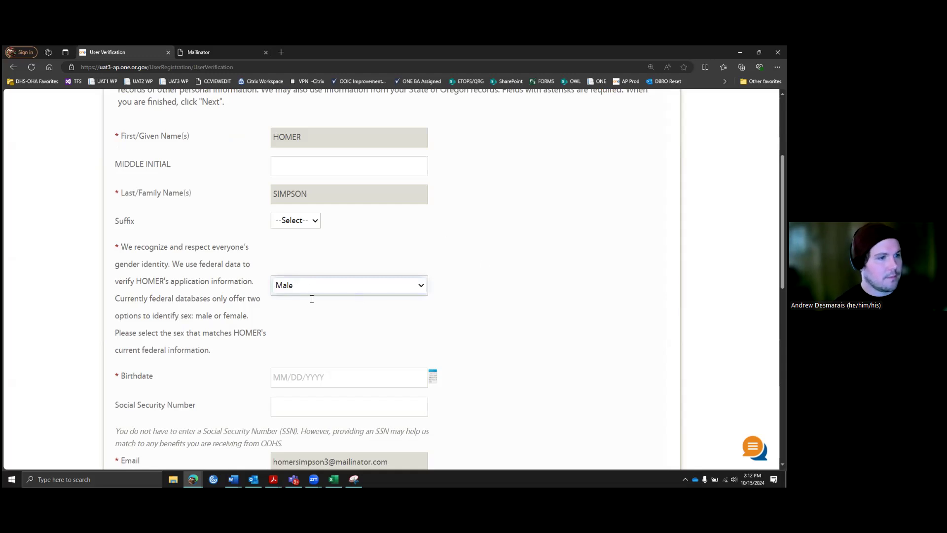
scroll(312, 299, "down", 2)
left_click(312, 298)
type("06/11/1993")
key("Tab")
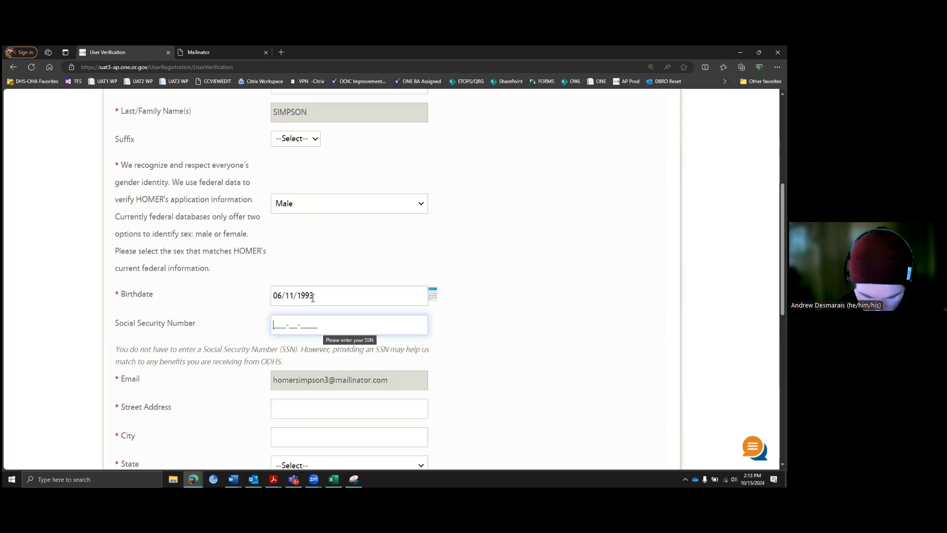
type("12345678")
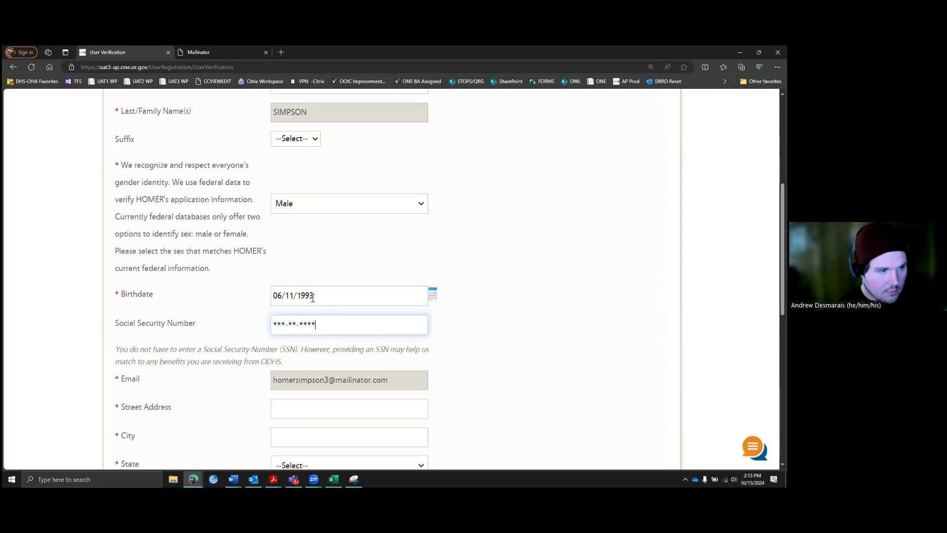
Step: Enter the applicant's street address, city, state and postal code
scroll(342, 366, "down", 3)
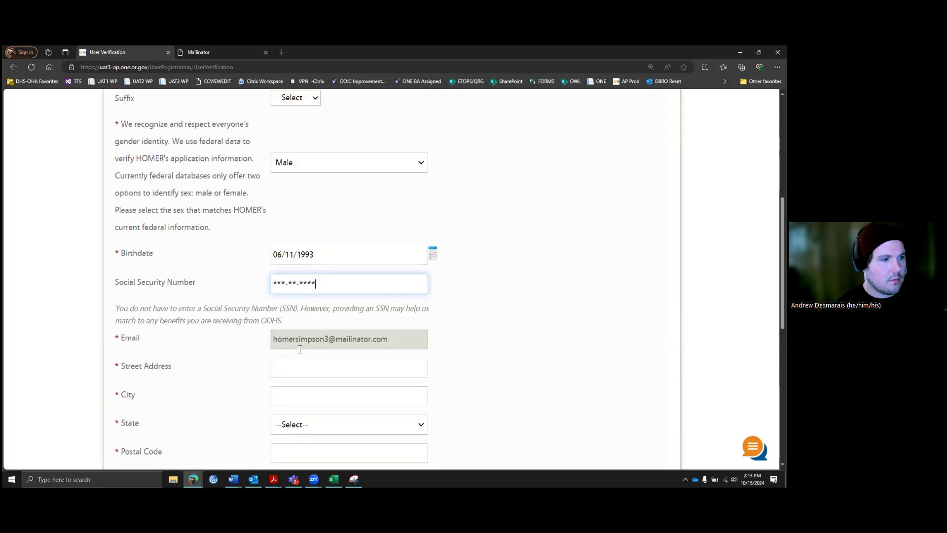
left_click(299, 290)
type("123")
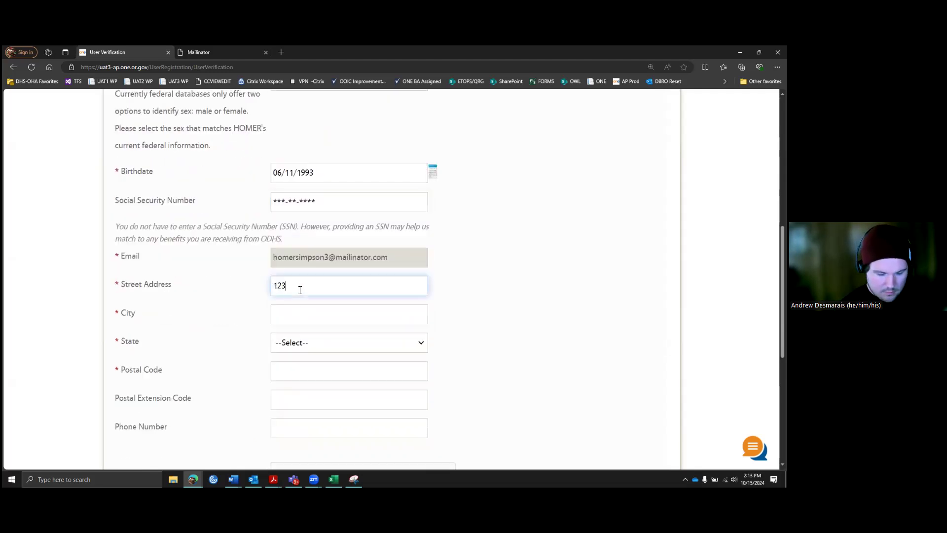
type(" Fake Street")
key("Tab")
type("Portland")
key("Tab")
type("or")
key("Tab")
type("97213")
Step: Submit the details, keep the entered address, pass the reCAPTCHA and submit
scroll(465, 370, "down", 2)
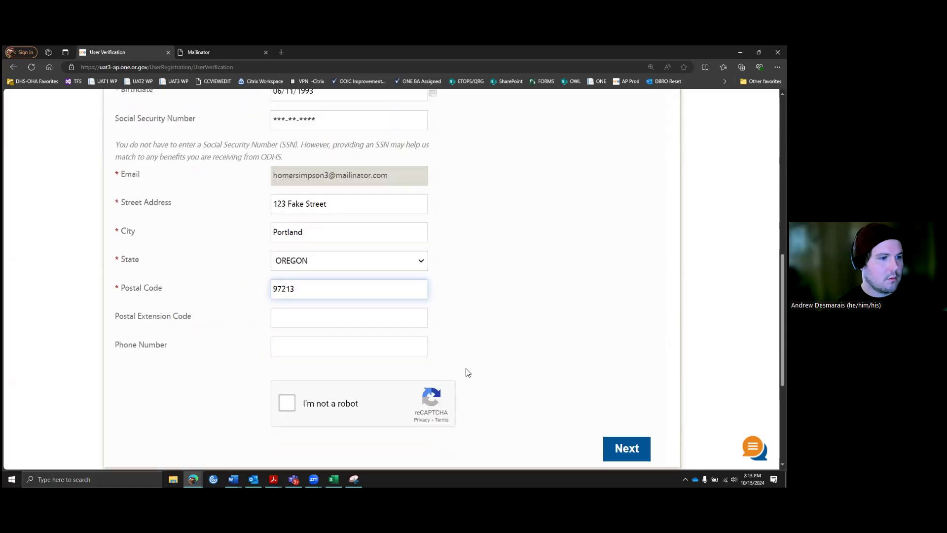
left_click(464, 369)
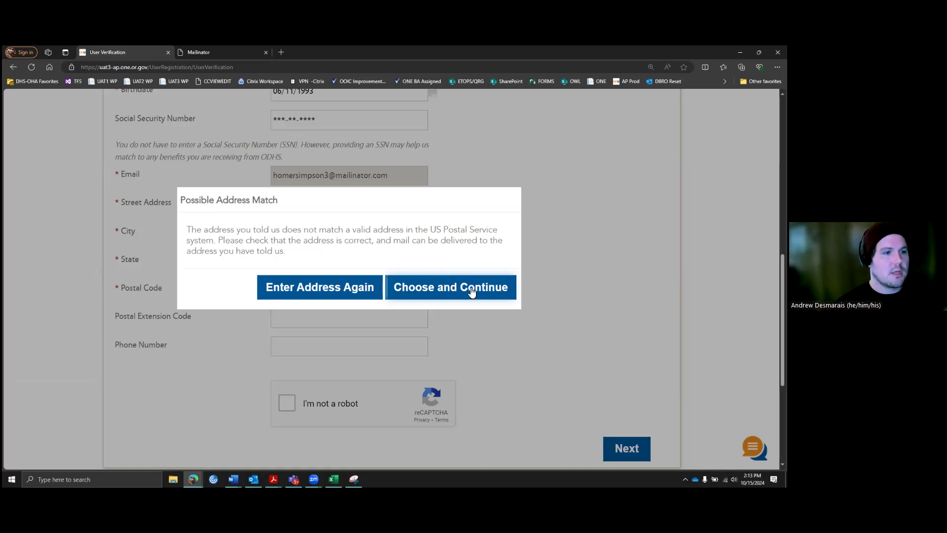
left_click(439, 289)
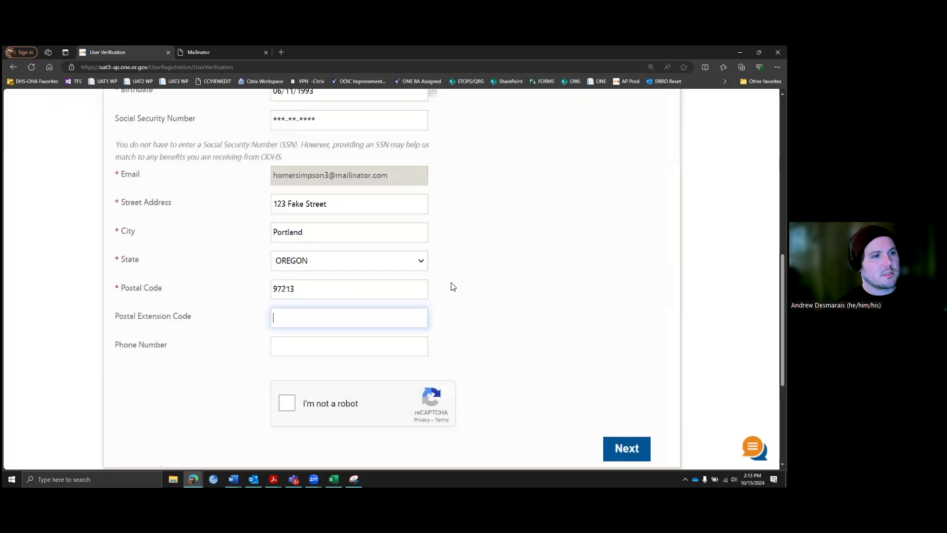
left_click(287, 403)
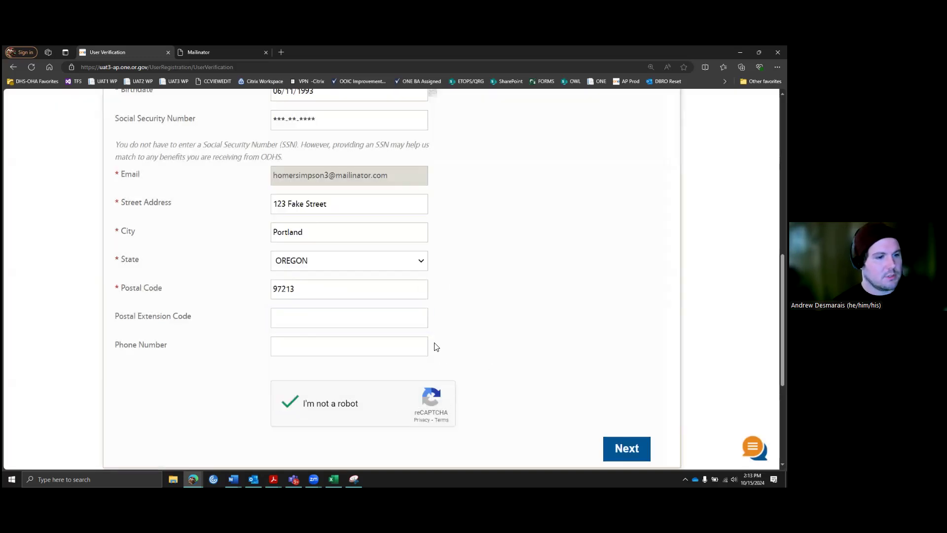
scroll(482, 359, "down", 2)
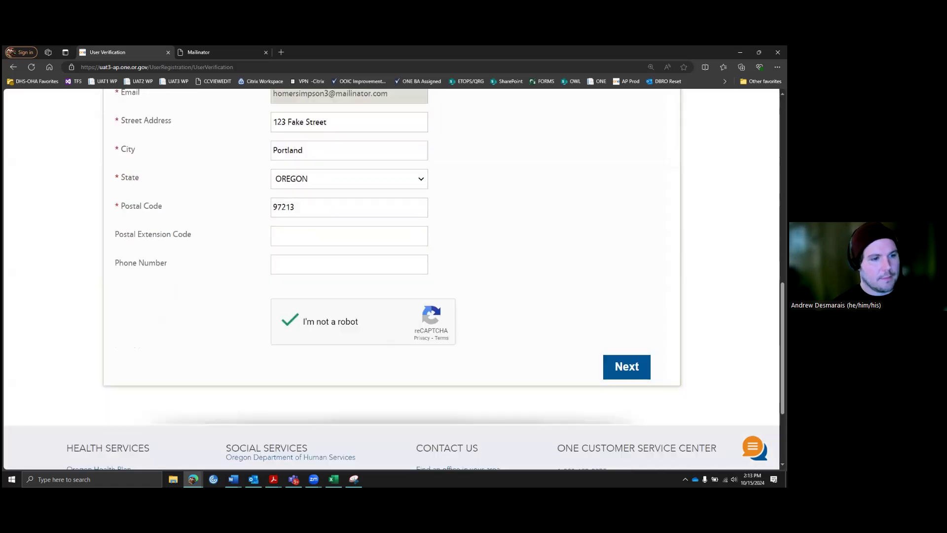
left_click(634, 368)
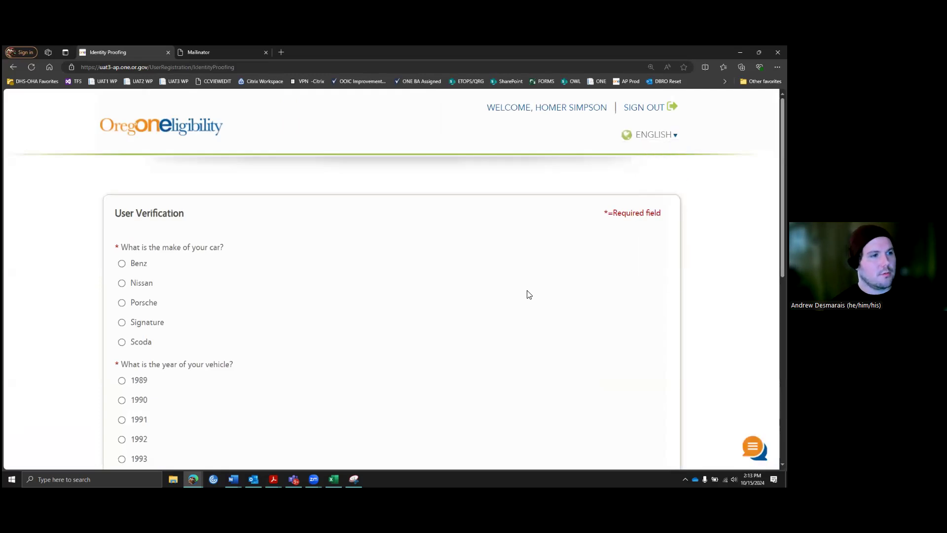
Step: Answer the car make Benz, year 1989 and city Hyderabad, then continue past the success message
scroll(485, 283, "down", 3)
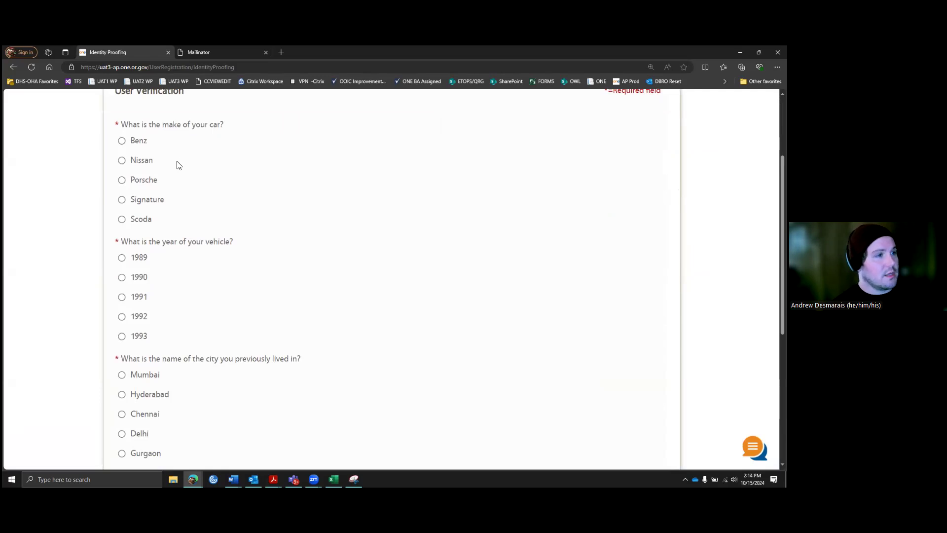
scroll(176, 161, "down", 1)
scroll(177, 162, "up", 1)
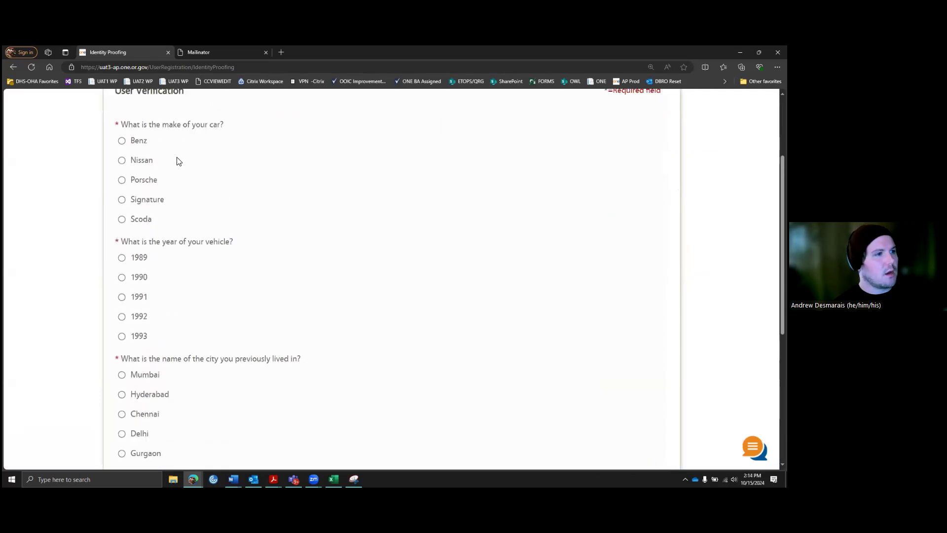
left_click(122, 141)
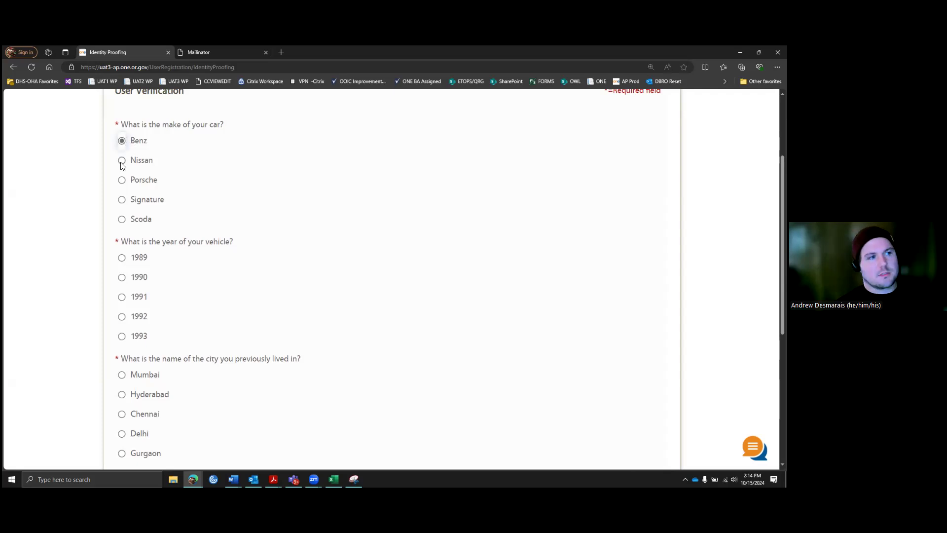
left_click(122, 257)
left_click(122, 394)
scroll(360, 340, "down", 1)
scroll(422, 323, "down", 2)
left_click(618, 381)
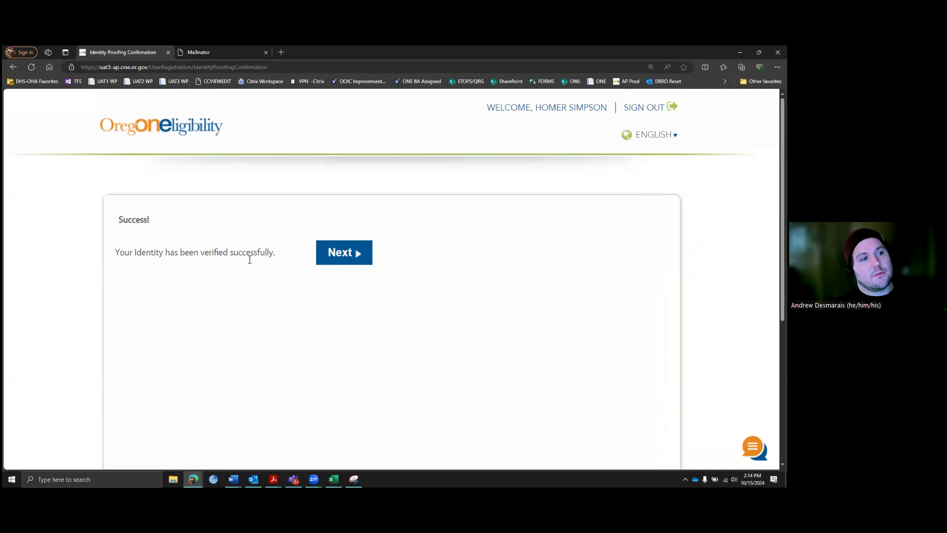
left_click(344, 253)
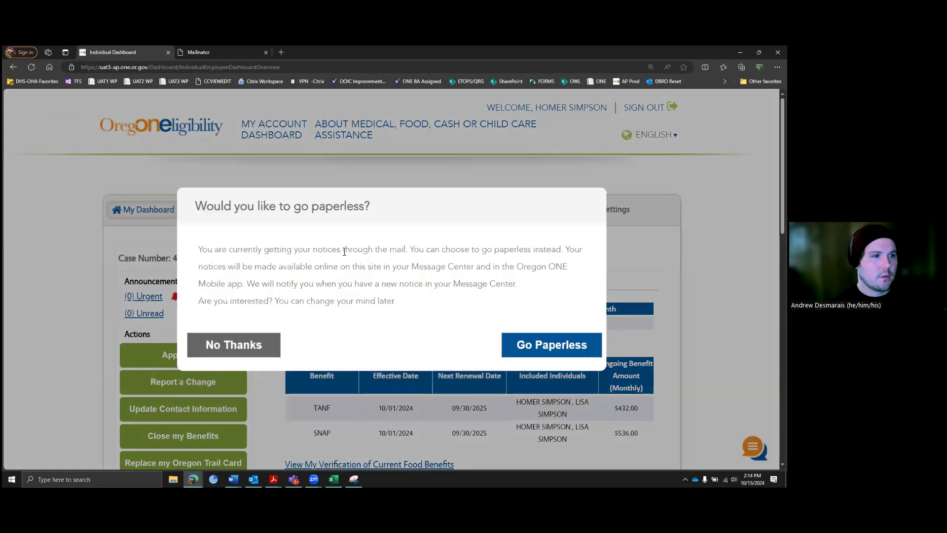
Step: Decline going paperless with No Thanks
scroll(344, 252, "down", 3)
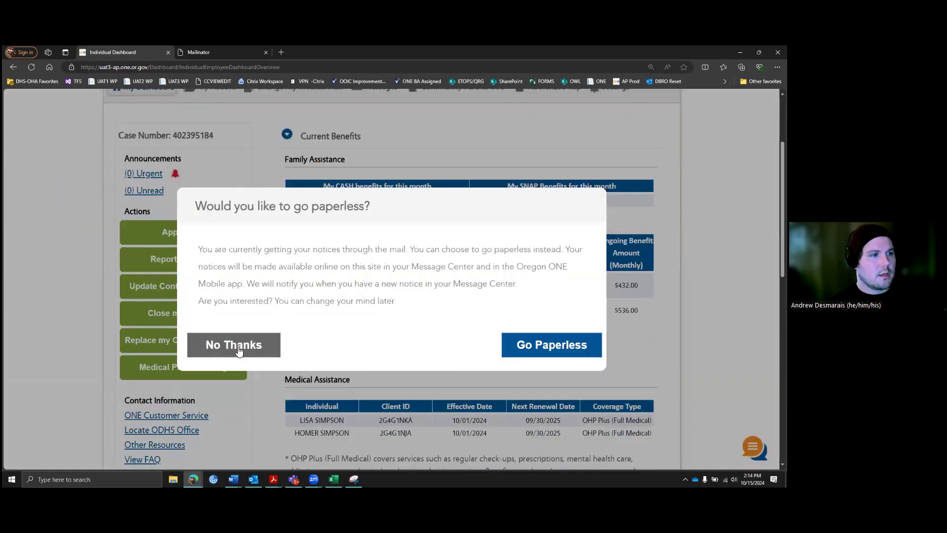
left_click(231, 343)
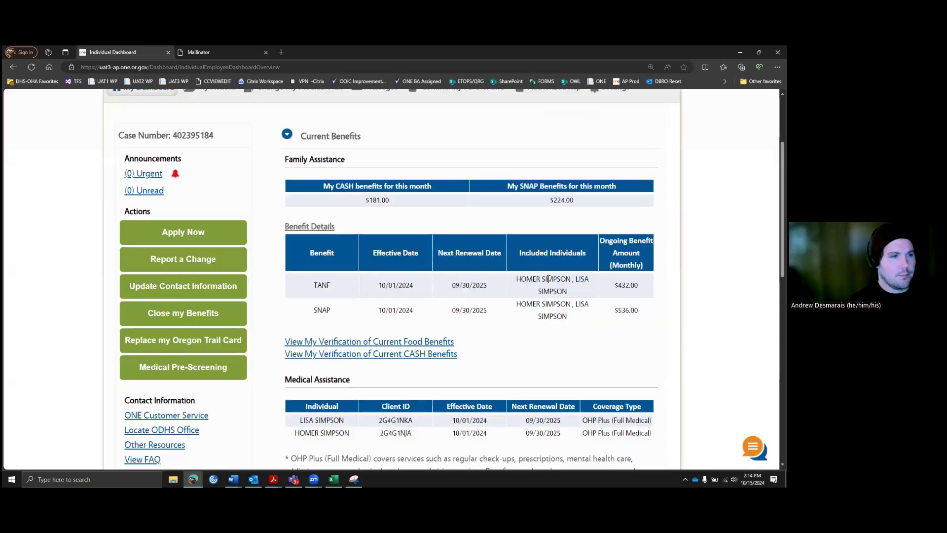
scroll(549, 279, "up", 2)
scroll(548, 285, "up", 1)
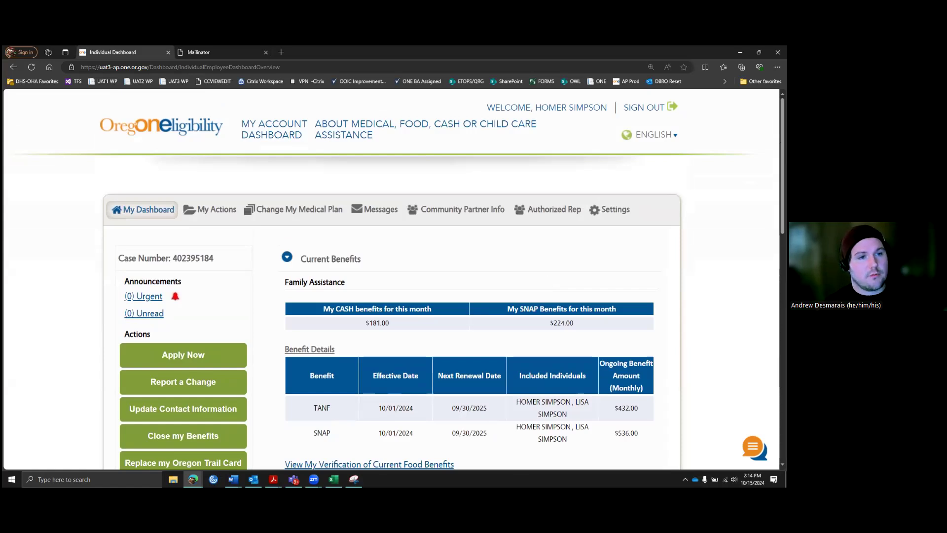
scroll(549, 286, "down", 1)
scroll(487, 185, "down", 2)
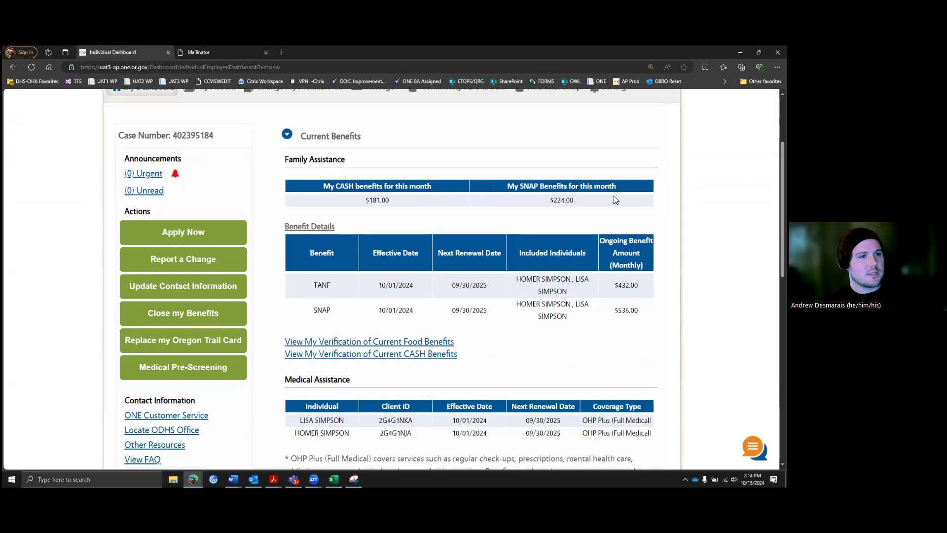
scroll(385, 196, "down", 1)
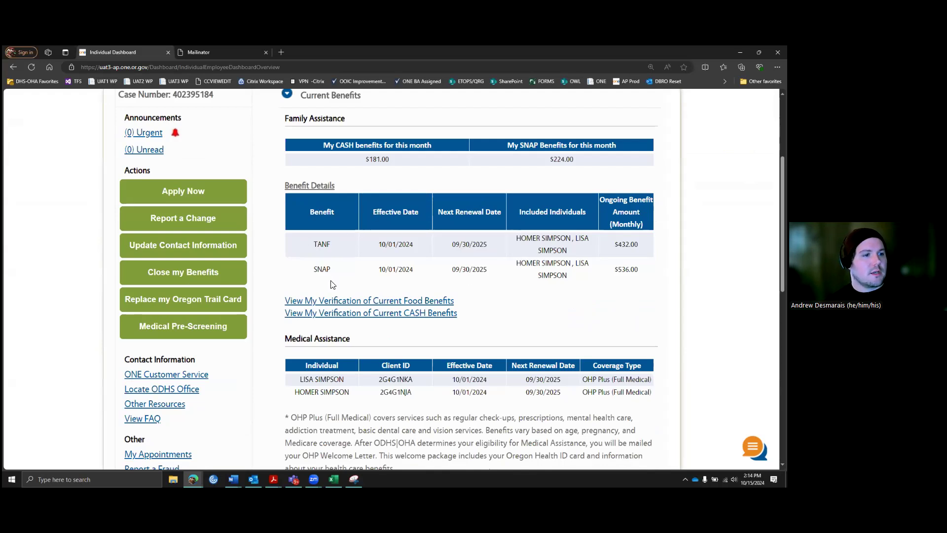
scroll(451, 292, "down", 1)
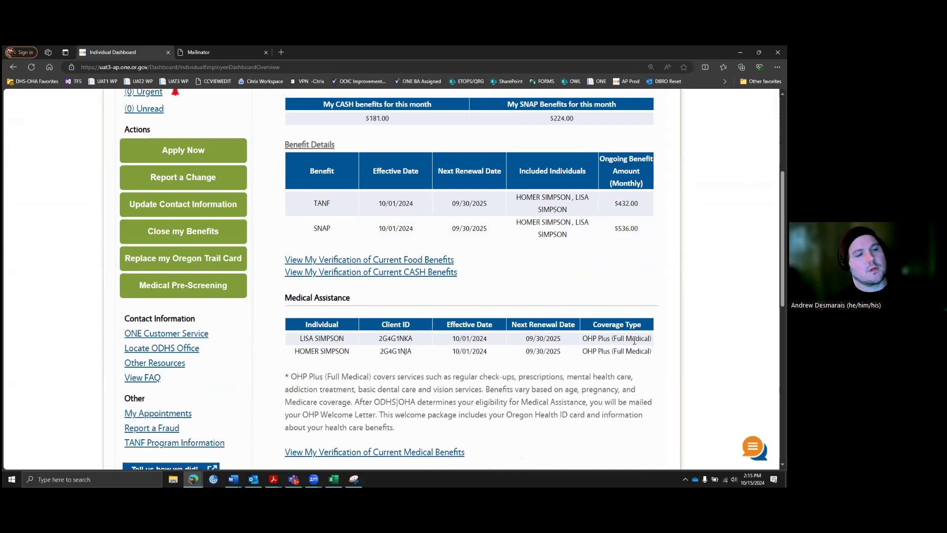
scroll(634, 340, "down", 2)
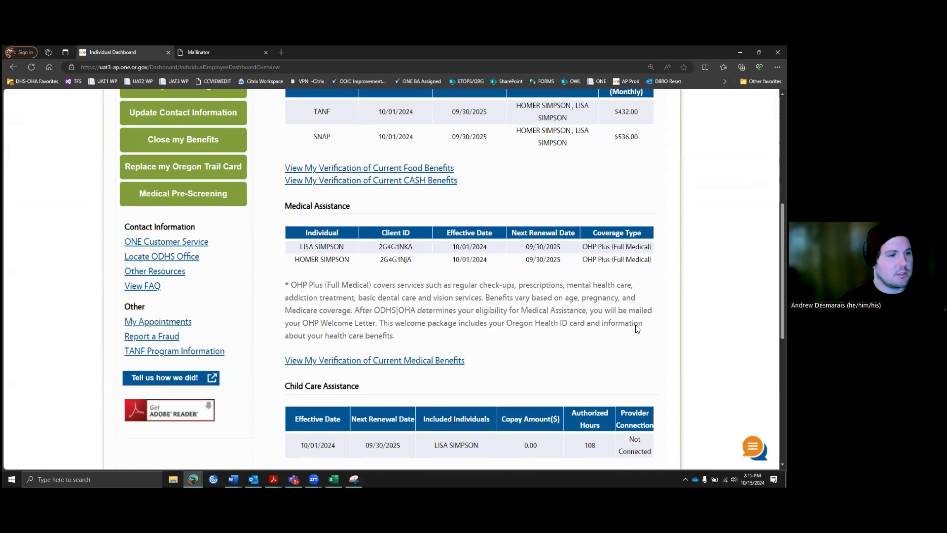
scroll(636, 328, "down", 3)
scroll(498, 323, "down", 1)
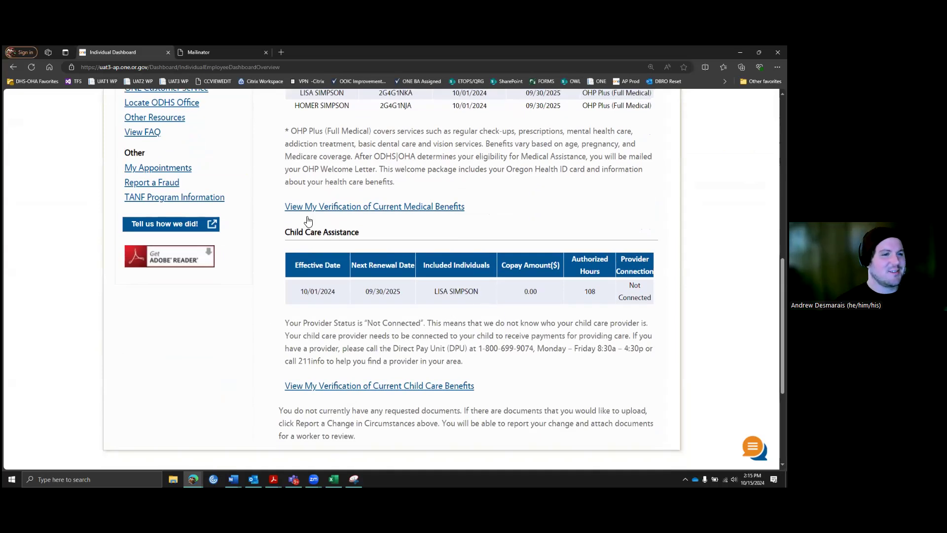
scroll(428, 311, "up", 3)
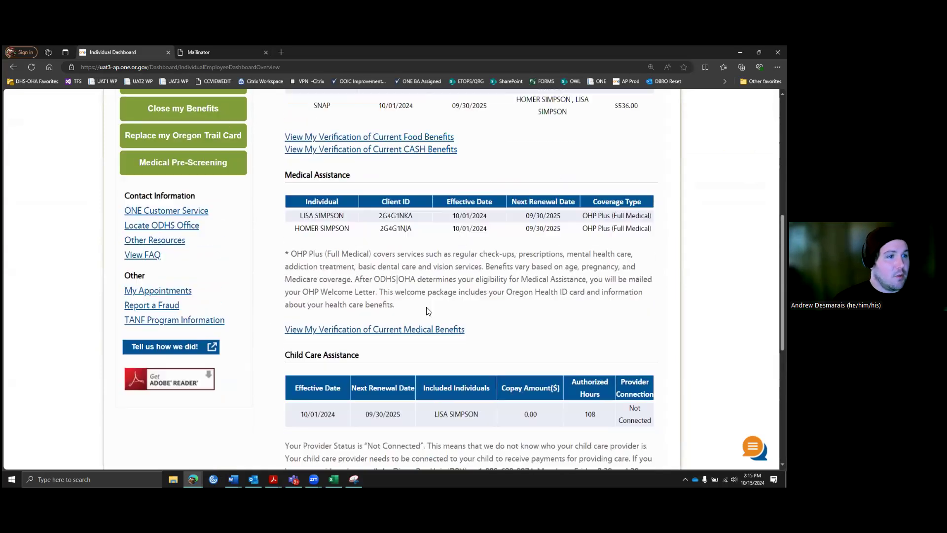
scroll(428, 311, "up", 1)
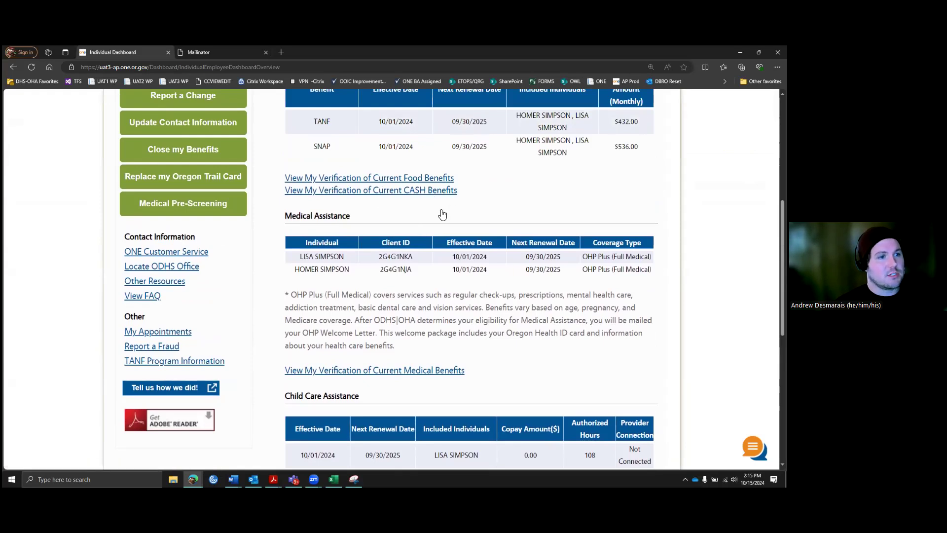
scroll(442, 214, "up", 1)
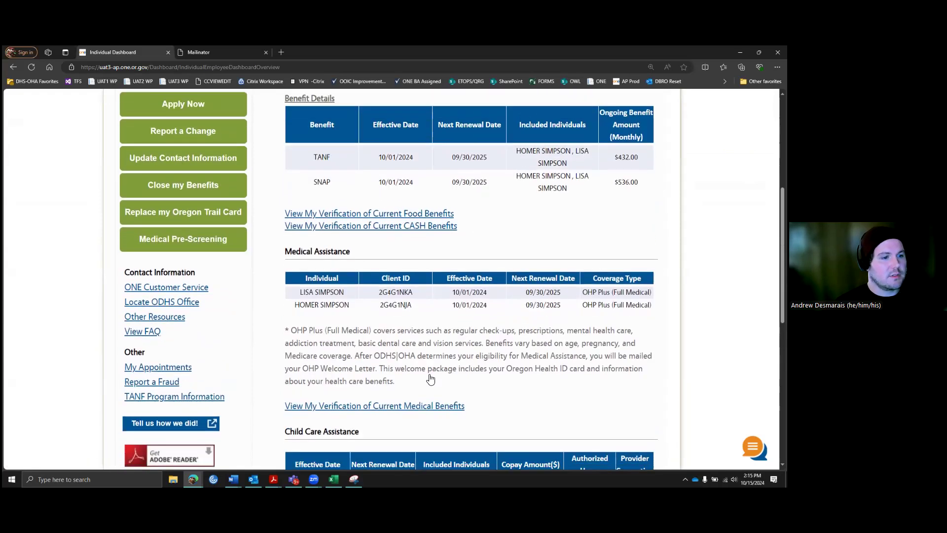
scroll(430, 379, "down", 5)
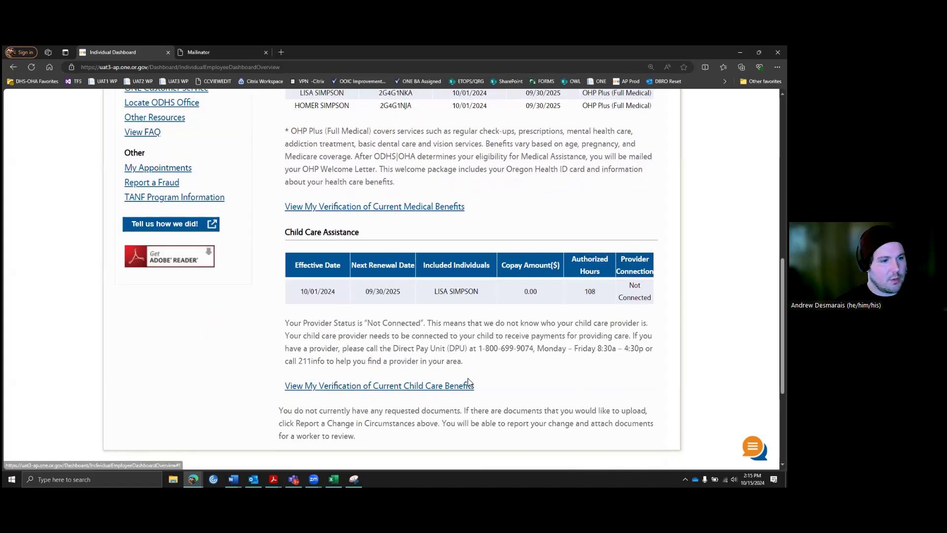
scroll(496, 340, "up", 4)
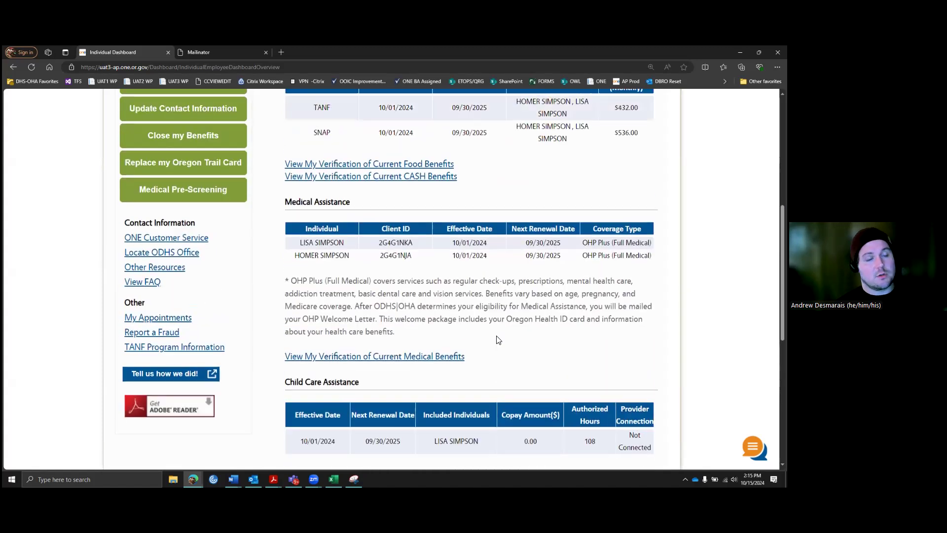
scroll(496, 340, "up", 5)
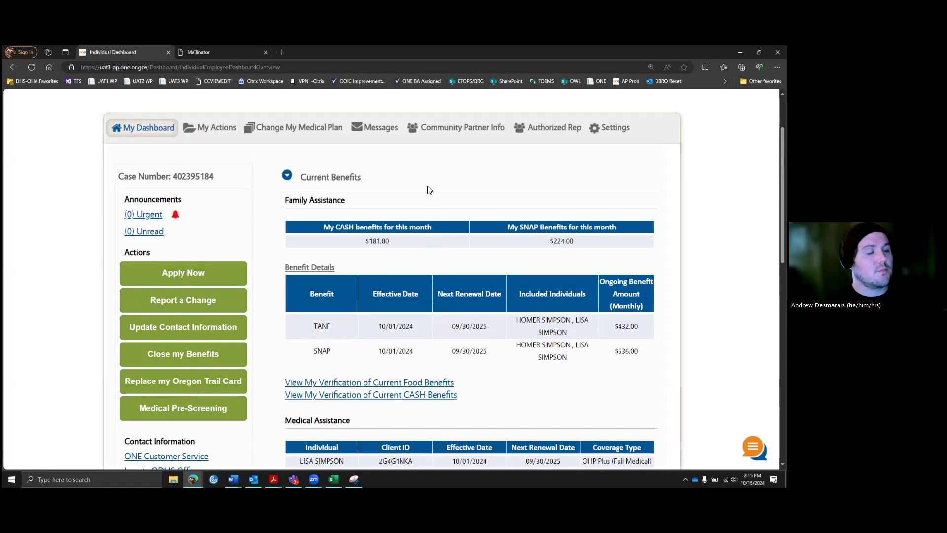
scroll(431, 205, "down", 1)
scroll(438, 213, "up", 1)
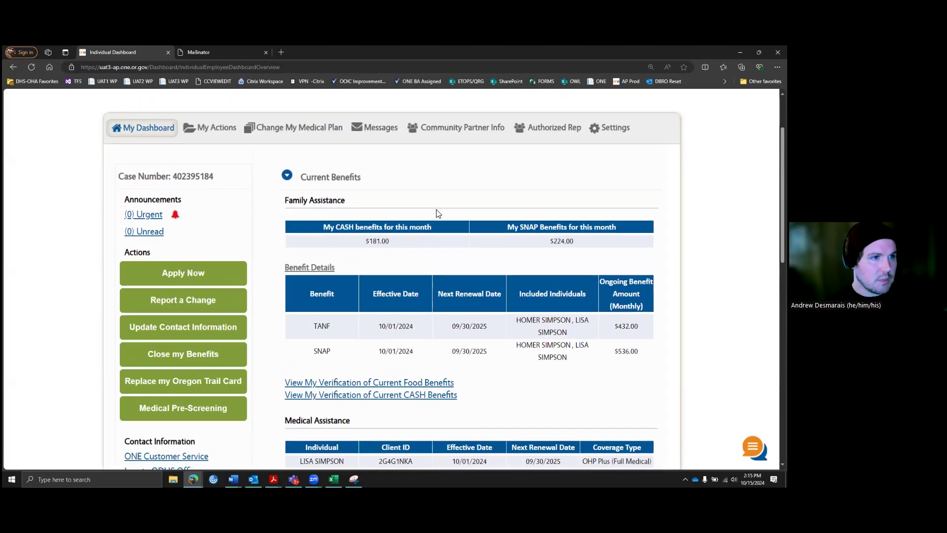
scroll(392, 207, "up", 2)
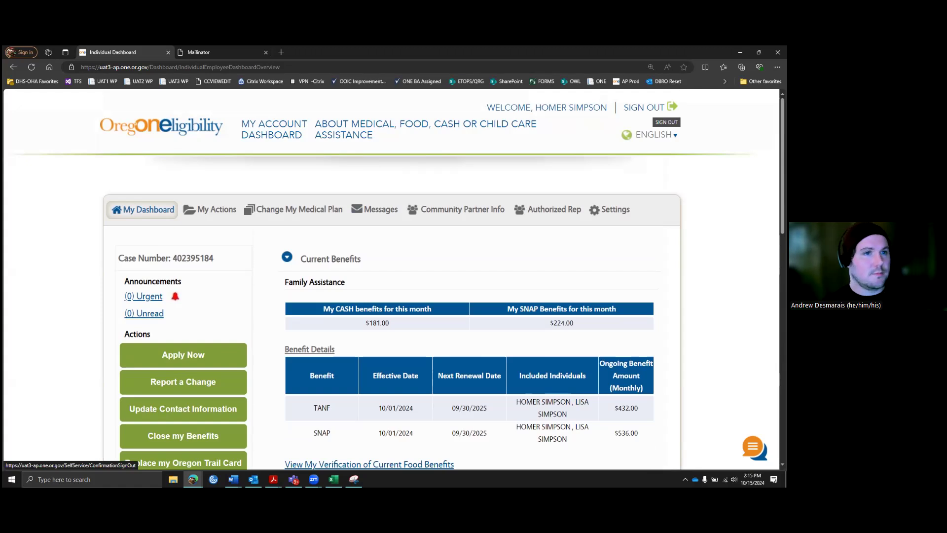
Step: Sign out and confirm, then start creating a new account from the sign-in page
left_click(650, 107)
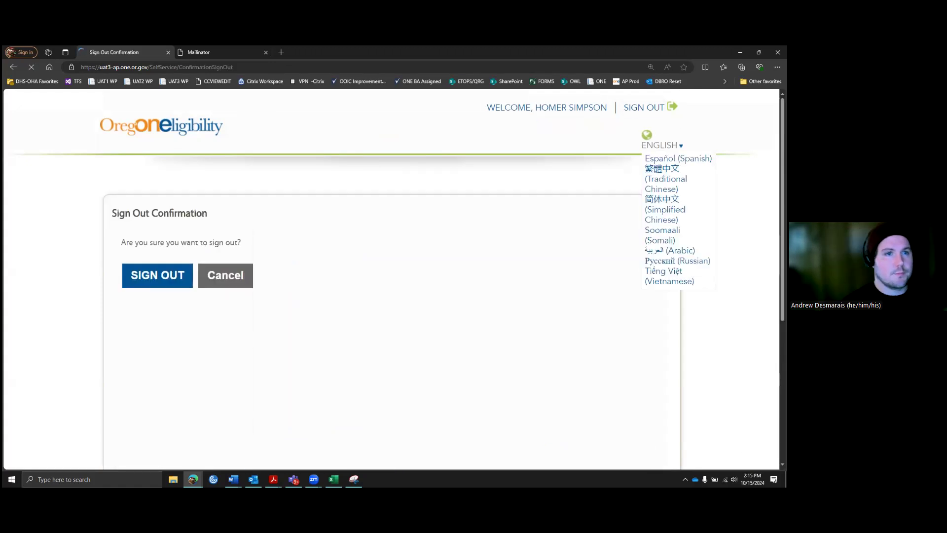
left_click(163, 276)
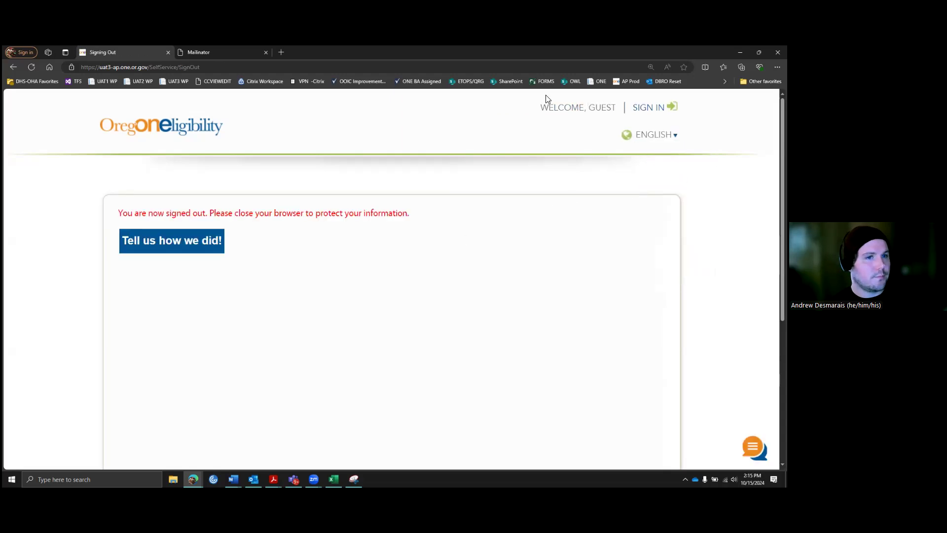
left_click(647, 107)
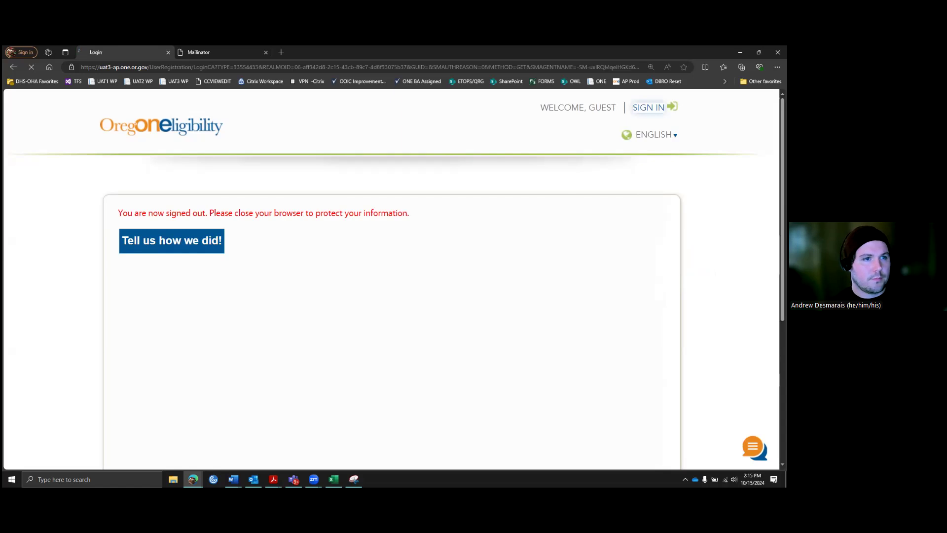
scroll(488, 227, "down", 2)
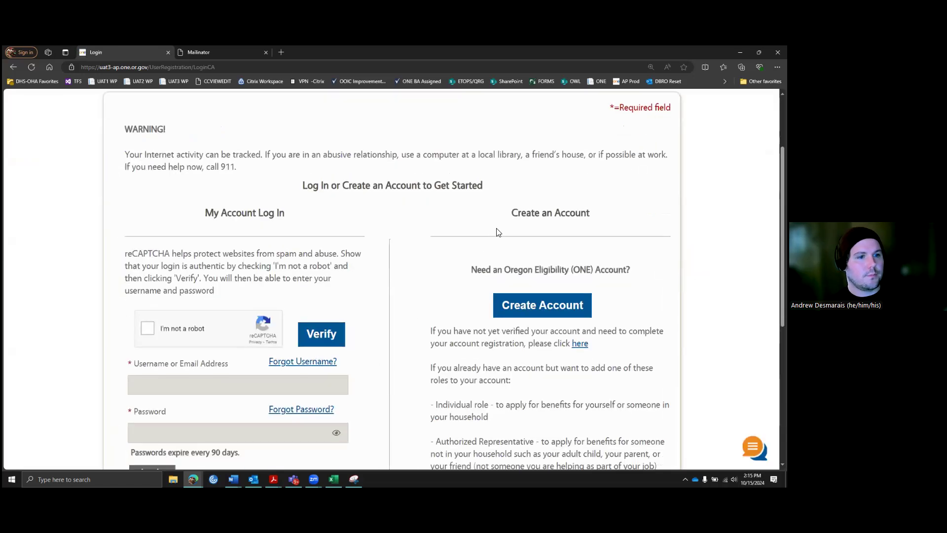
scroll(533, 271, "down", 1)
scroll(419, 217, "up", 3)
left_click(529, 413)
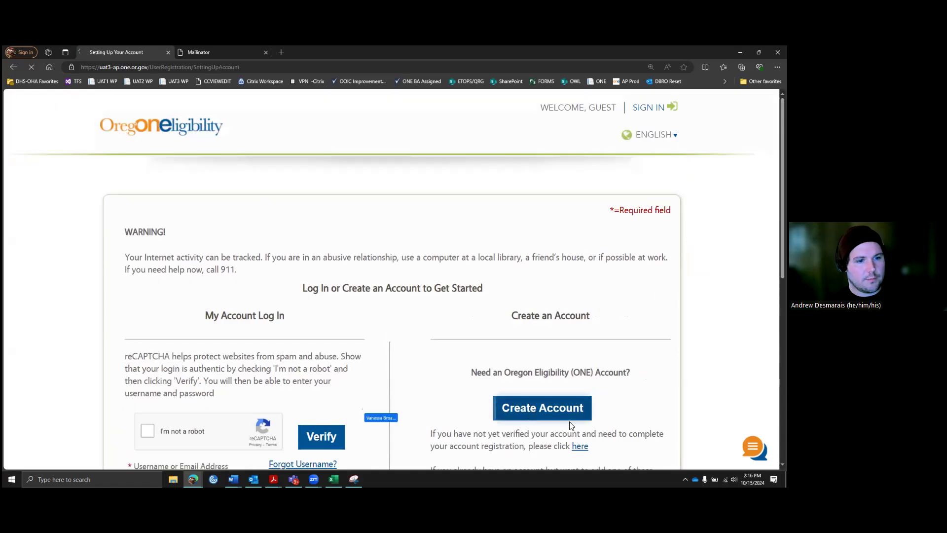
Step: Choose Individual and enter the applicant's first and last name
scroll(403, 259, "down", 3)
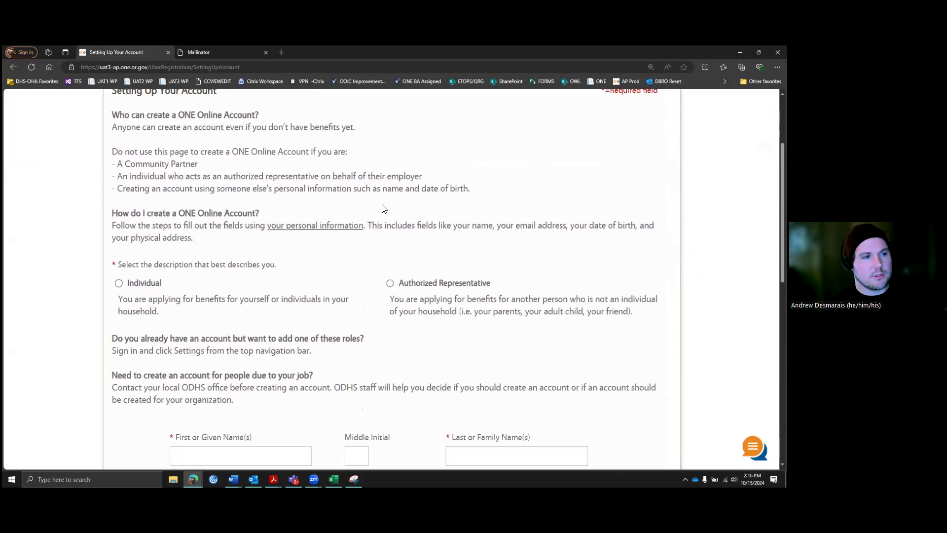
left_click(118, 284)
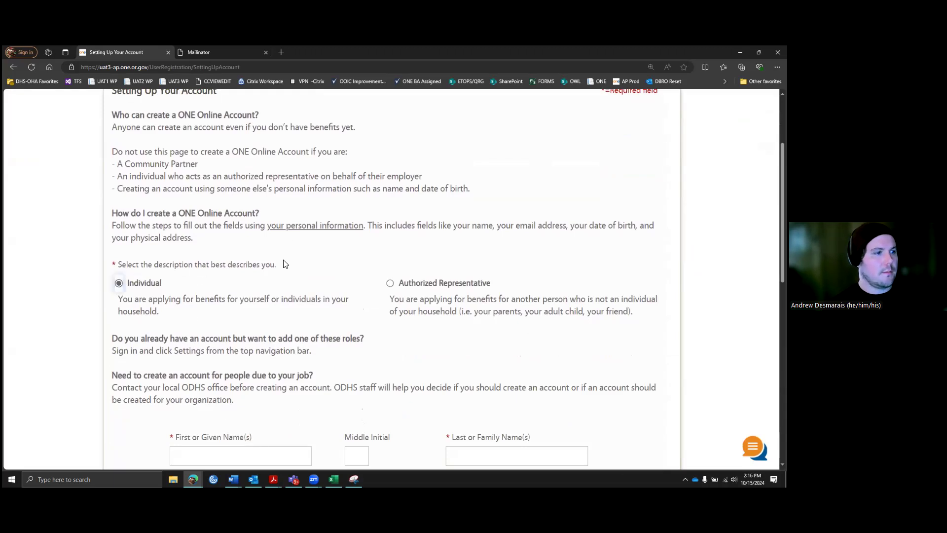
scroll(288, 265, "down", 4)
left_click(302, 251)
type("BOB")
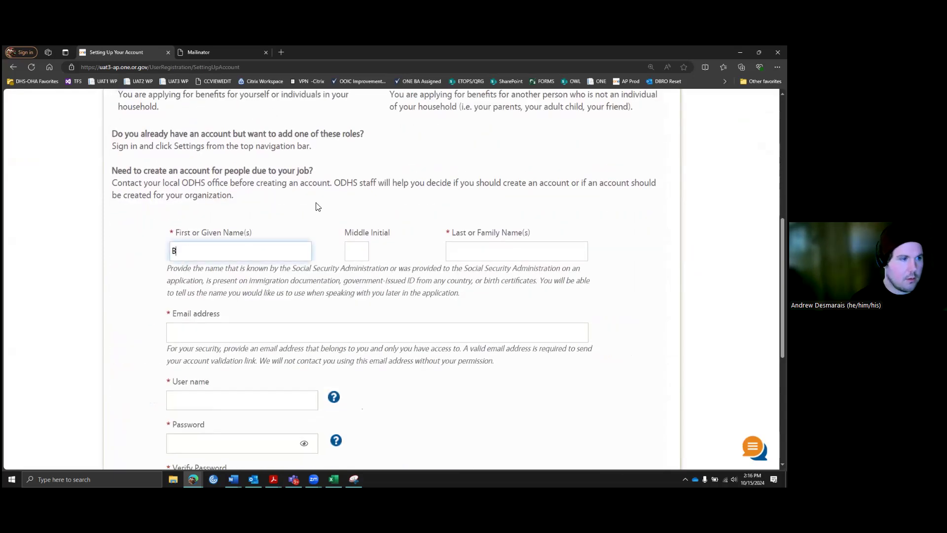
key("Tab")
key("Tab")
type("BELCHER")
Step: Fill in the e-mail, user name and password, then submit the registration
key("Tab")
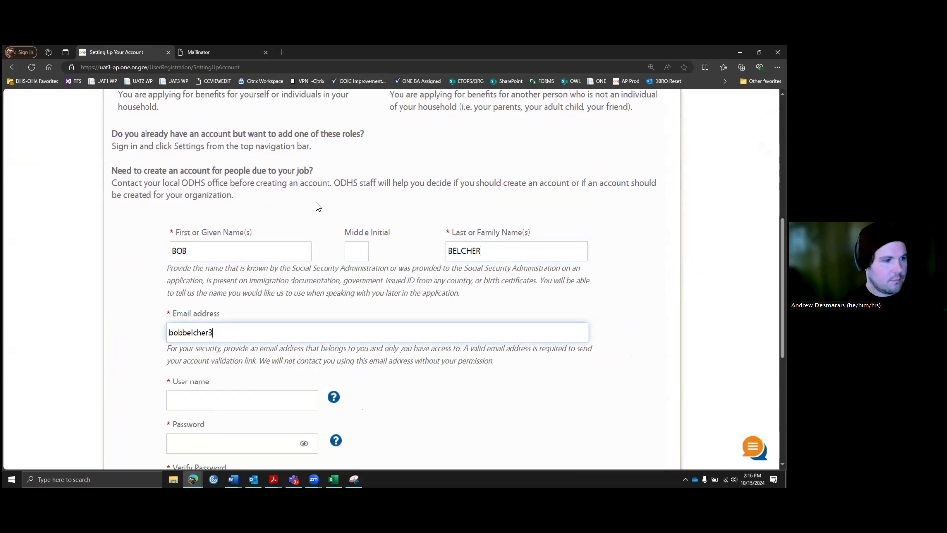
key("Tab")
type("bob")
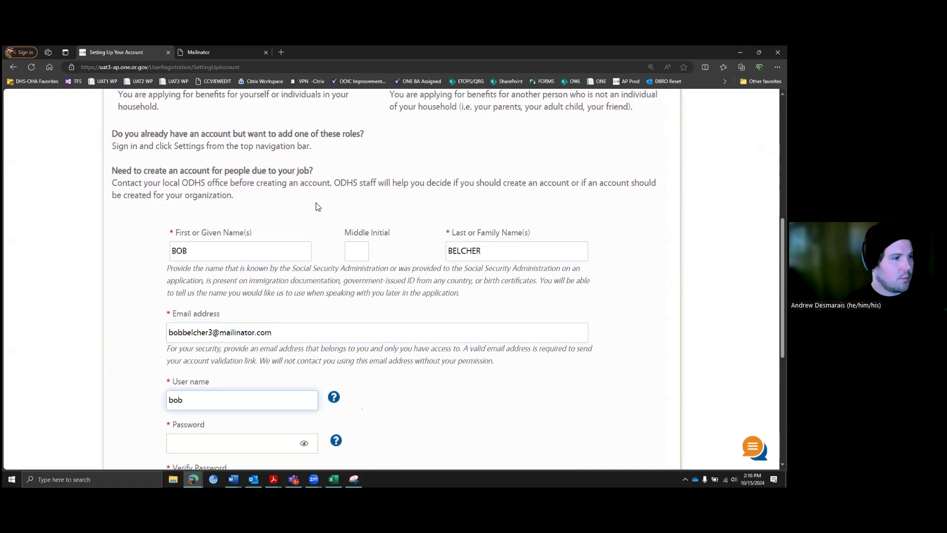
type("belcher")
key("Tab")
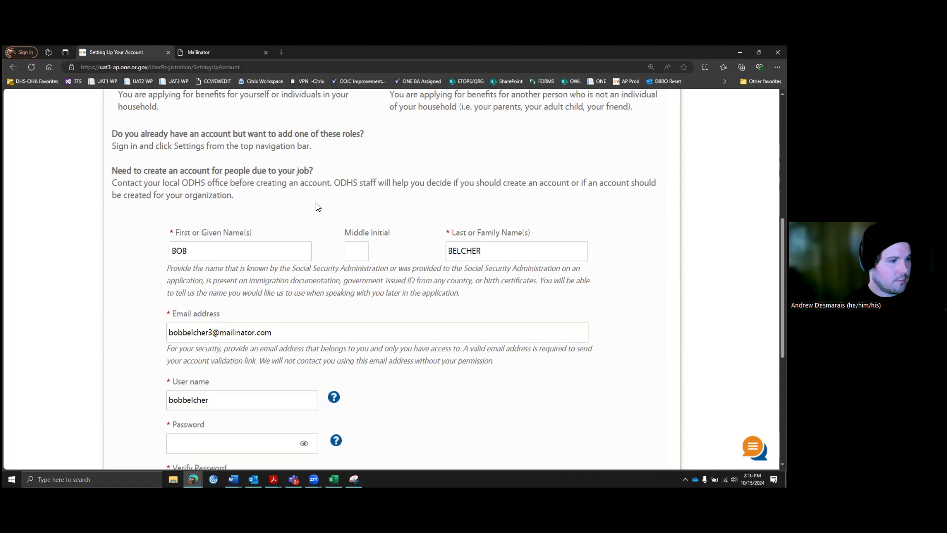
scroll(256, 309, "down", 3)
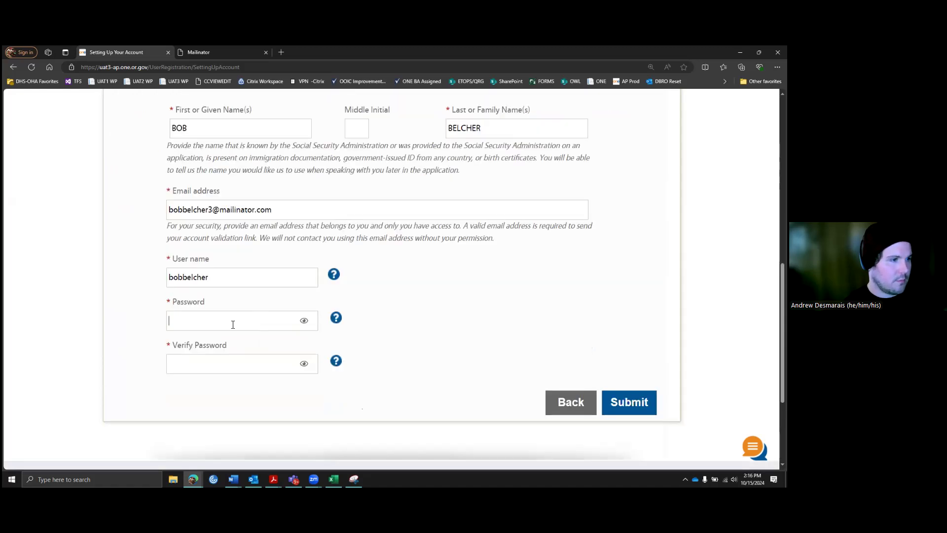
type("••••••••••••")
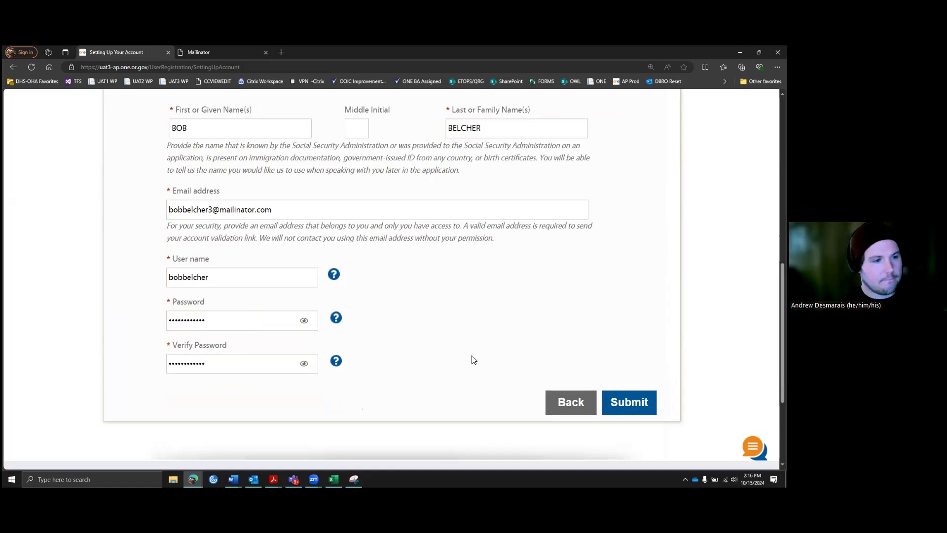
left_click(624, 403)
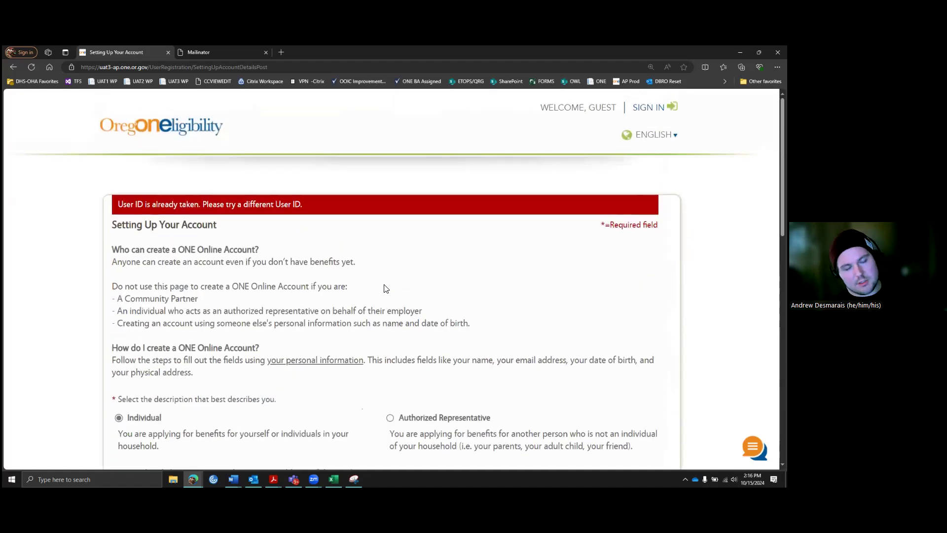
Step: Append 3 to the rejected user name and re-enter the password
scroll(381, 274, "down", 2)
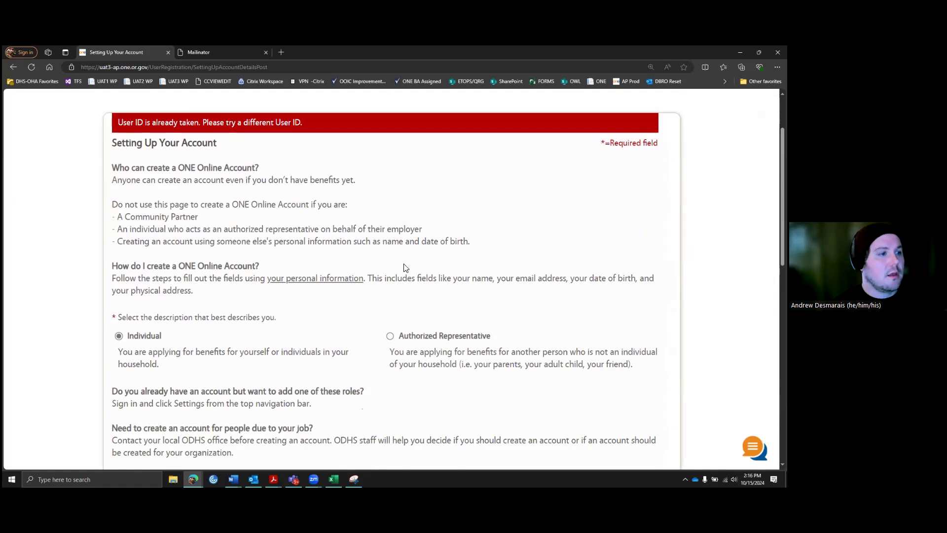
scroll(390, 269, "down", 9)
left_click_drag(226, 291, 166, 291)
left_click(236, 292)
type("3")
left_click(218, 331)
type("••••••")
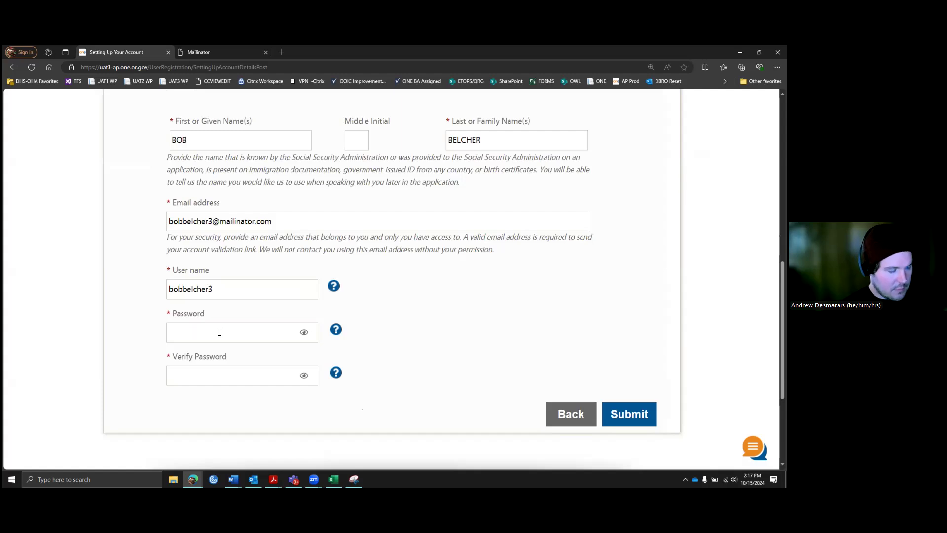
type("••••")
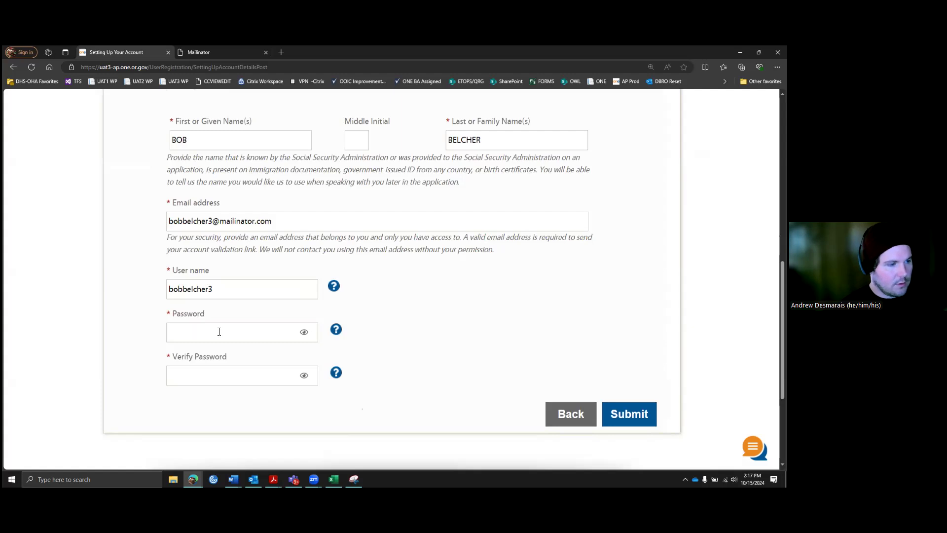
Step: Fill the password fields again and resubmit the registration
scroll(273, 336, "up", 4)
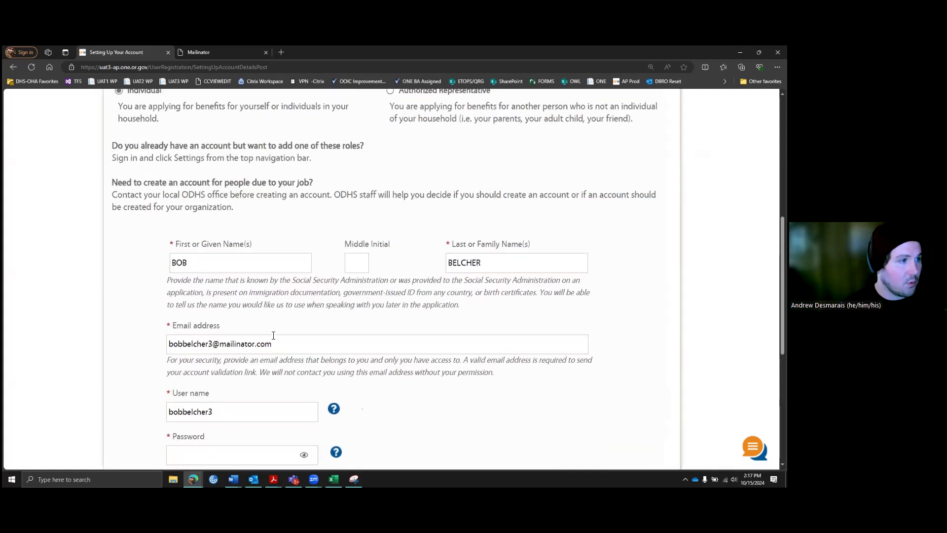
scroll(273, 336, "up", 4)
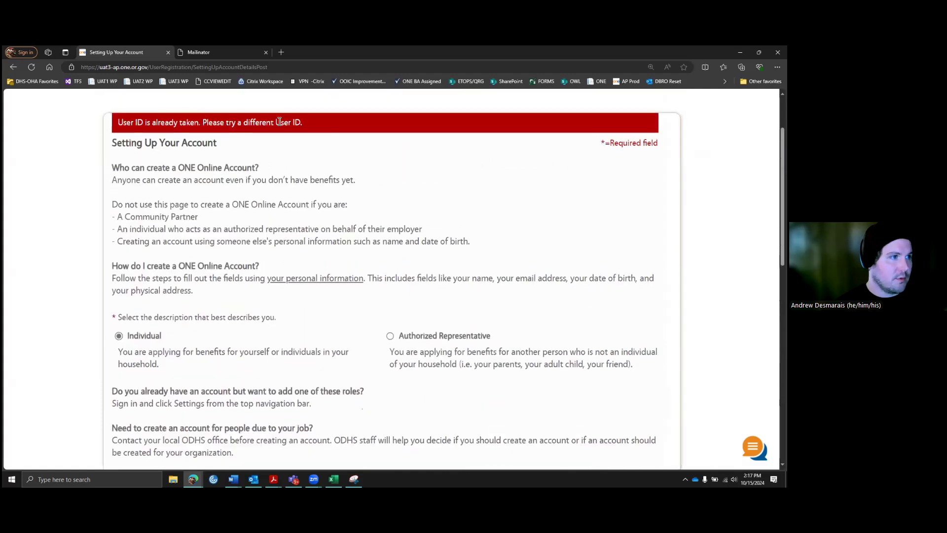
scroll(264, 340, "down", 6)
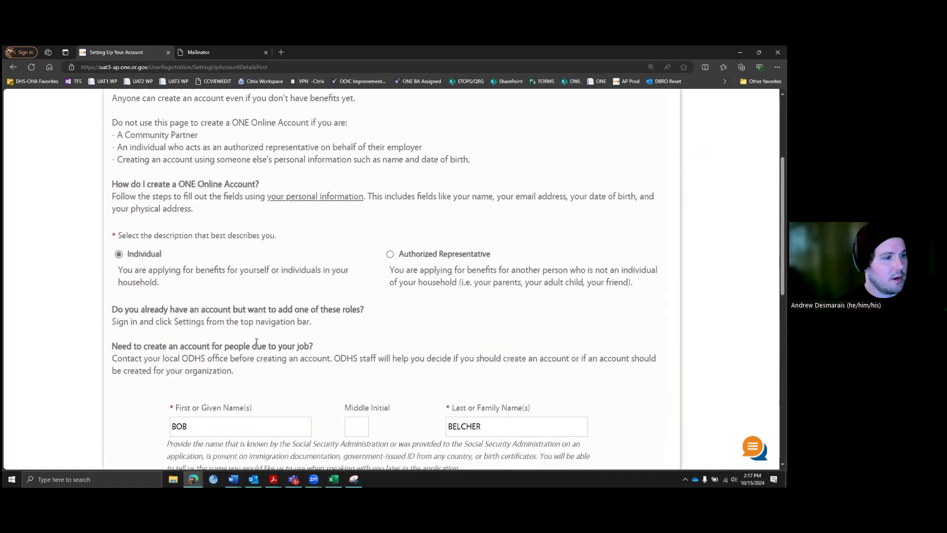
scroll(262, 340, "down", 2)
left_click(219, 255)
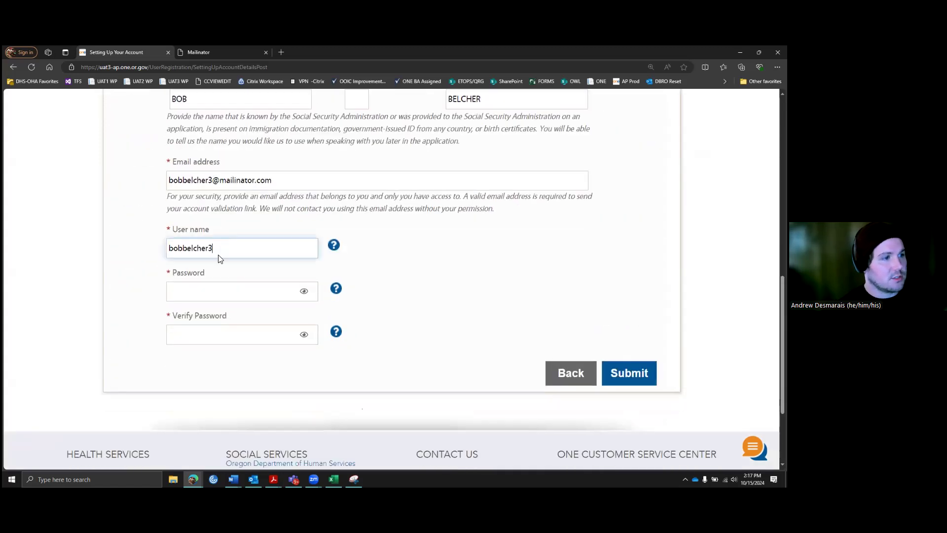
left_click(189, 292)
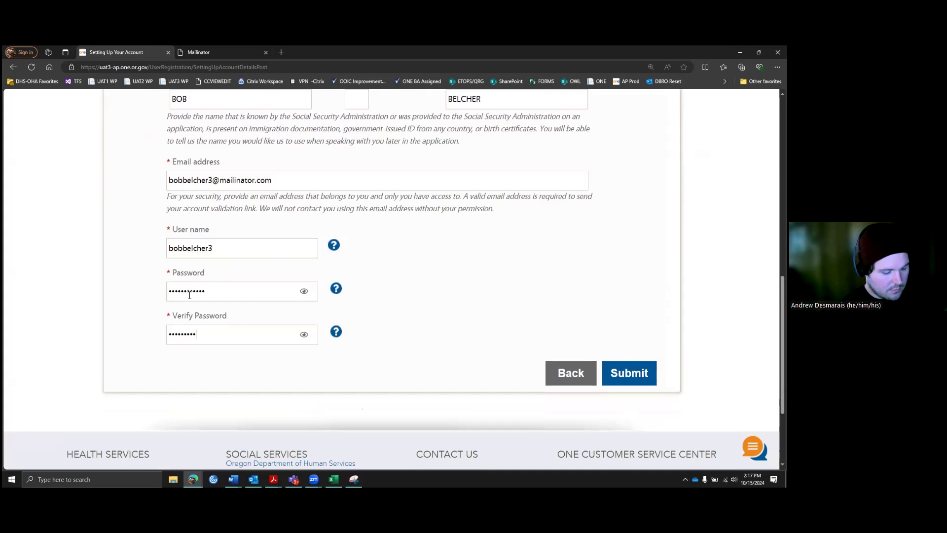
left_click(640, 376)
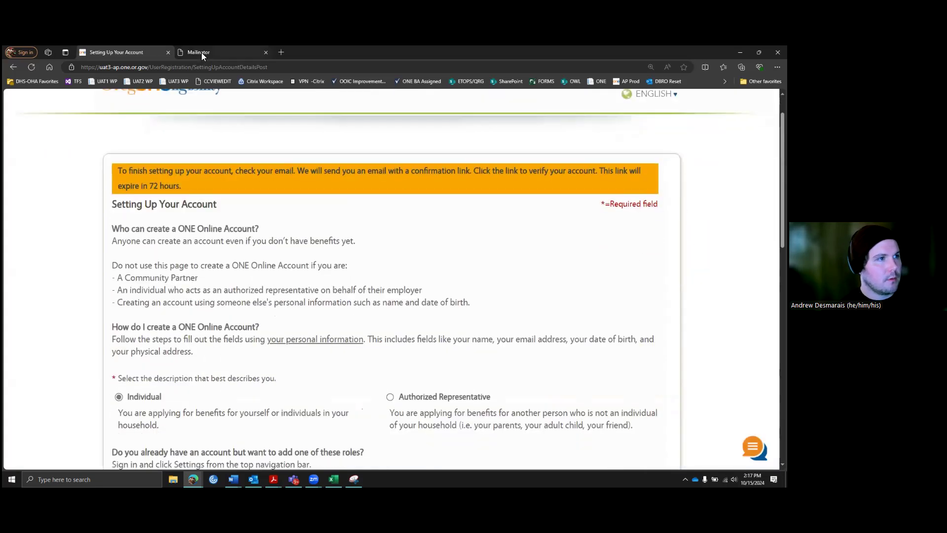
Step: Open the new account's test inbox in Mailinator
left_click(210, 52)
left_click(179, 112)
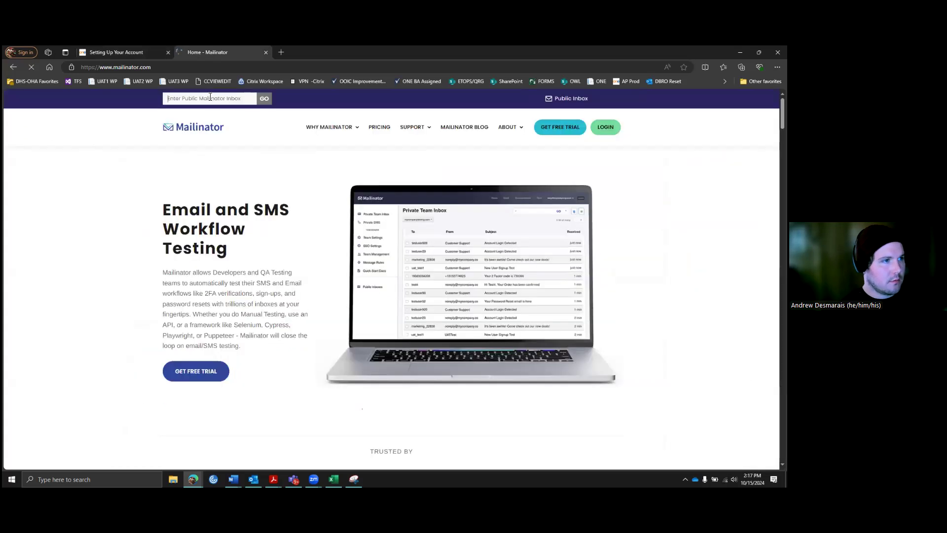
left_click(210, 97)
type("bob")
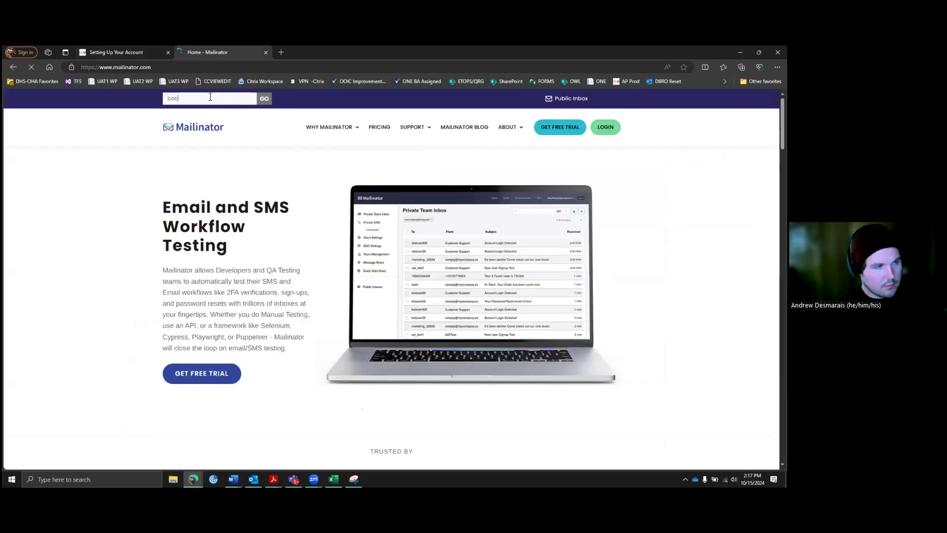
type("belcher3")
key("Return")
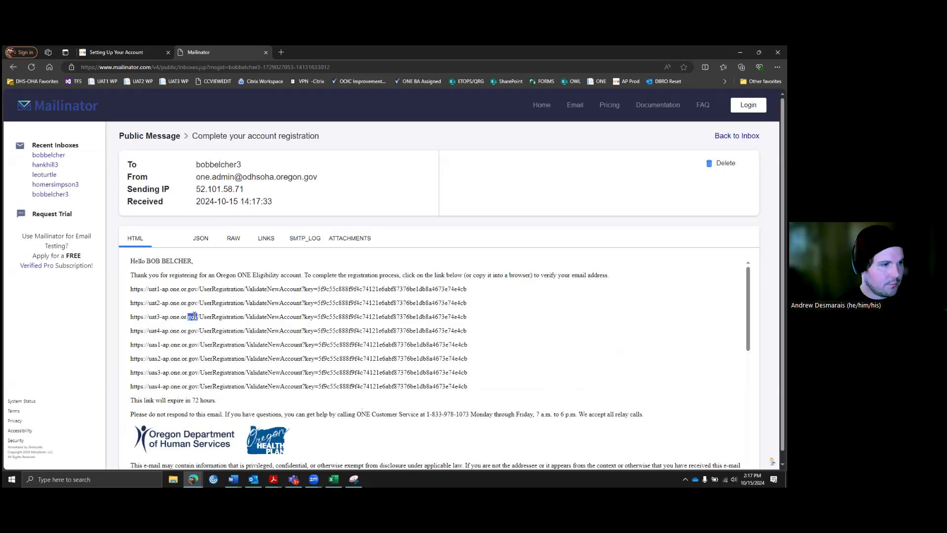
Step: Open the uat3 verification link in the portal tab and continue to Step 2
triple_click(195, 316)
key("ctrl+c")
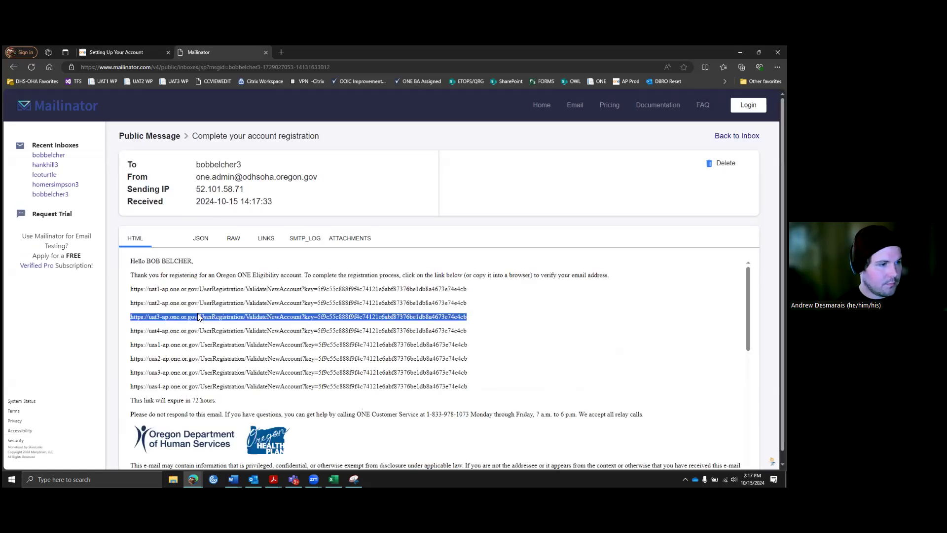
key("ctrl+shift+Tab")
left_click(118, 67)
key("ctrl+v")
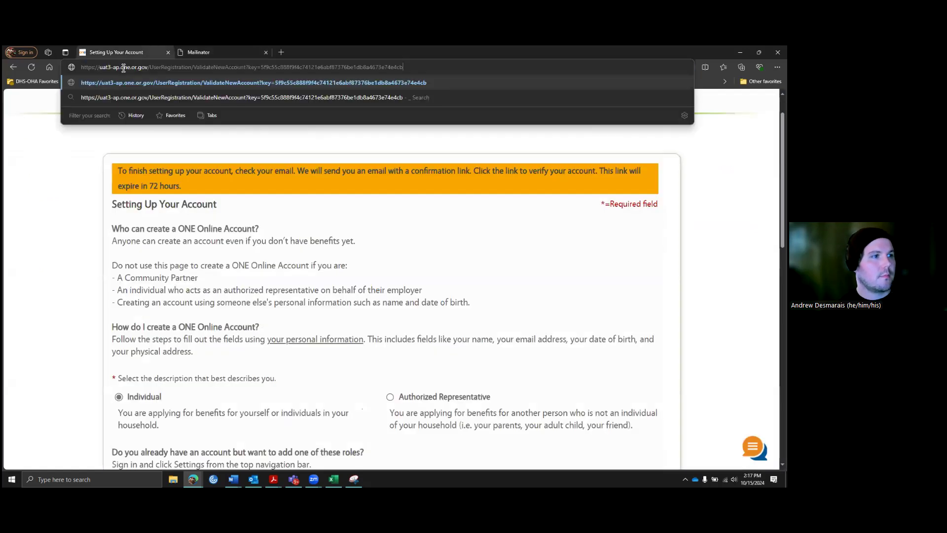
key("Return")
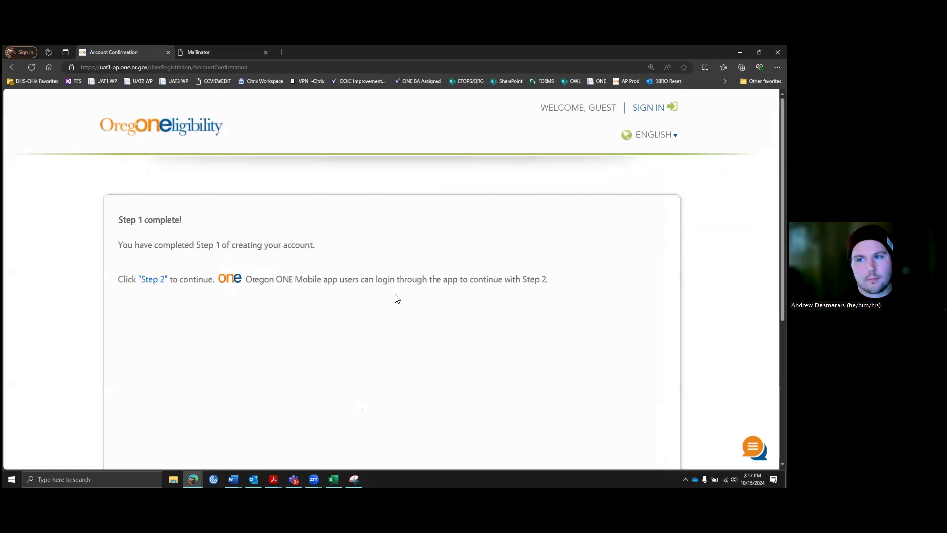
scroll(184, 301, "down", 1)
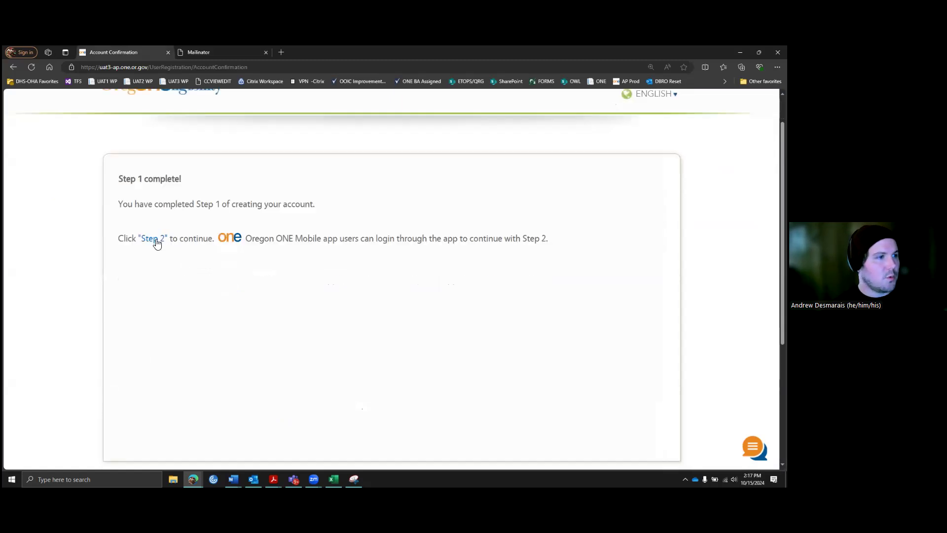
left_click(157, 239)
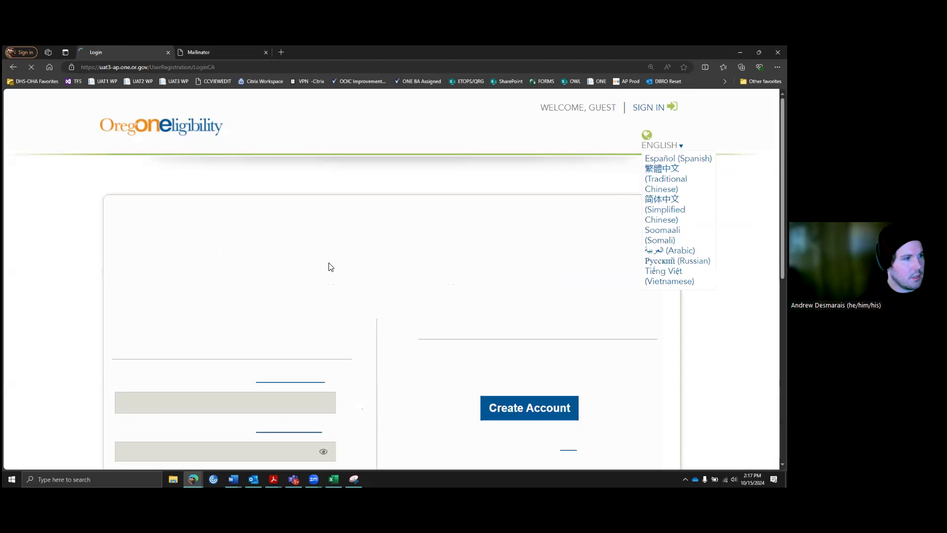
Step: Pass the 'I'm not a robot' check on the login page and verify it
scroll(324, 267, "down", 2)
scroll(323, 267, "down", 3)
left_click(147, 267)
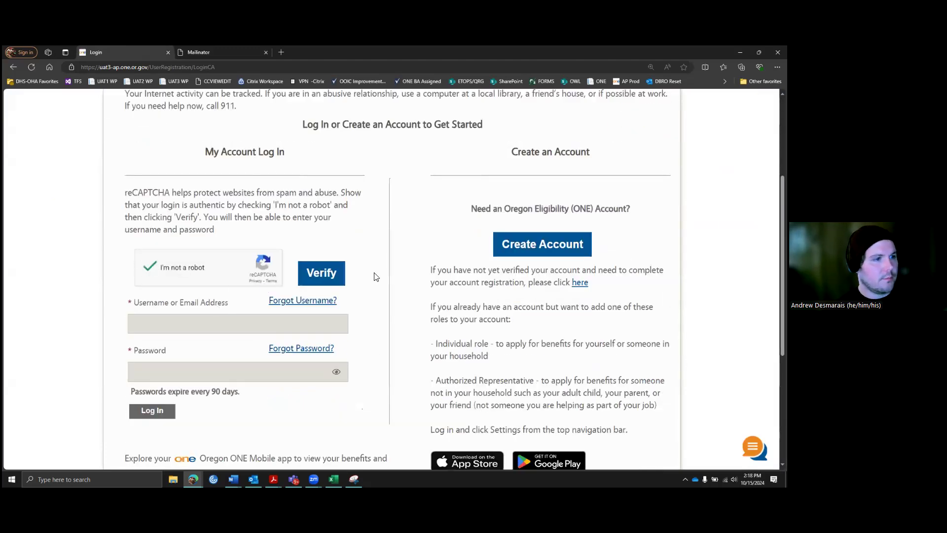
left_click(338, 279)
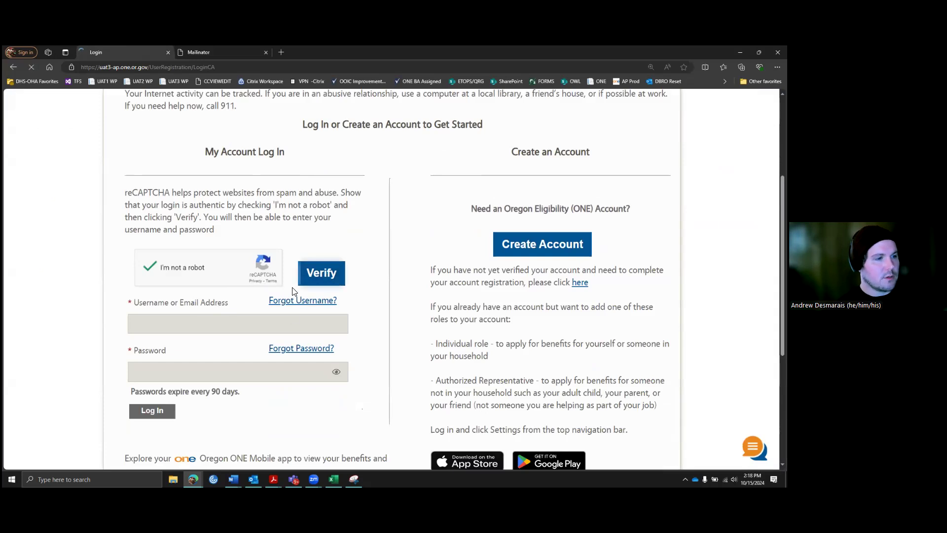
Step: Sign in with the new account's username and password
scroll(309, 289, "down", 2)
left_click(212, 257)
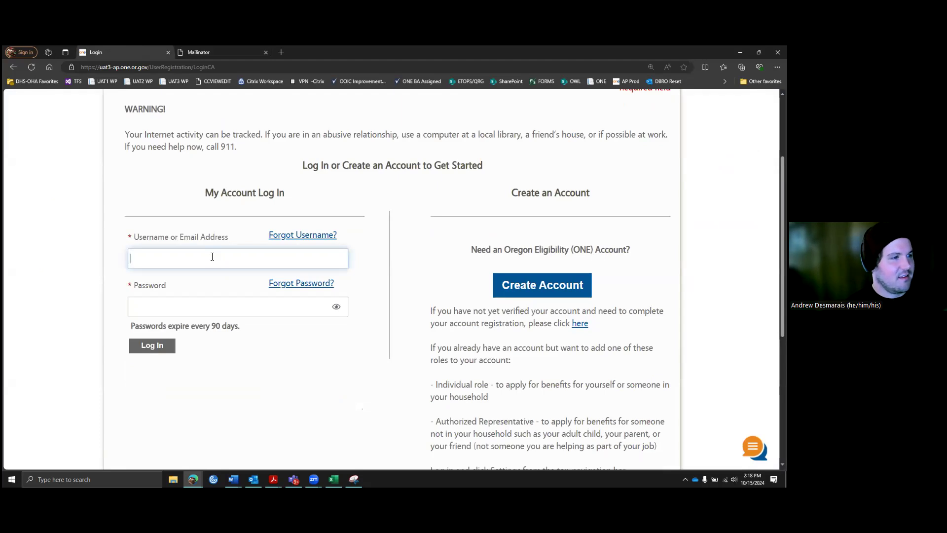
type("bobbelcher")
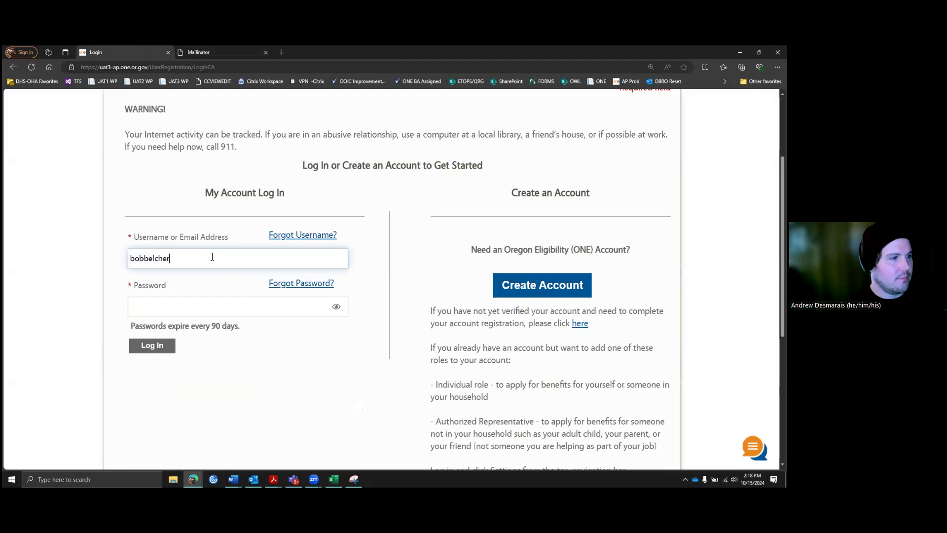
type("3")
key("Tab")
type("••••••")
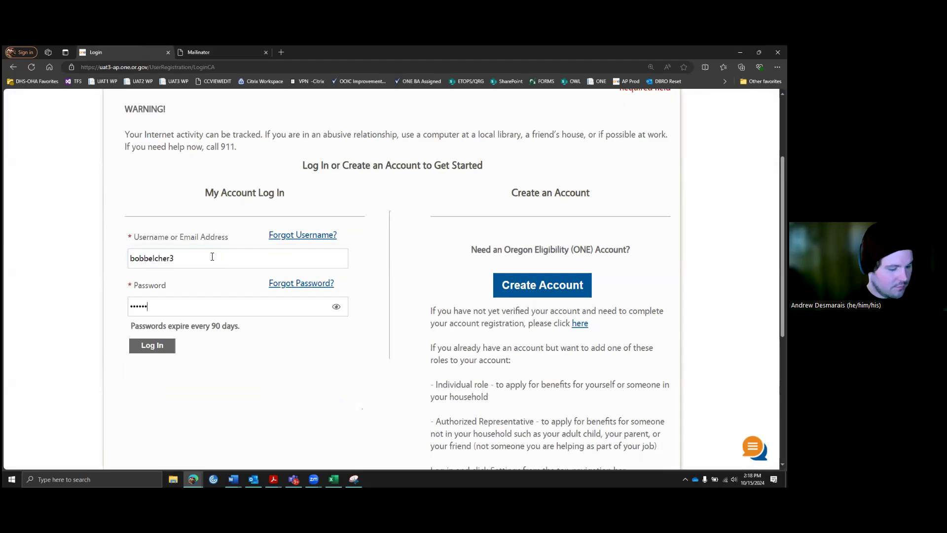
type("••••••")
key("Return")
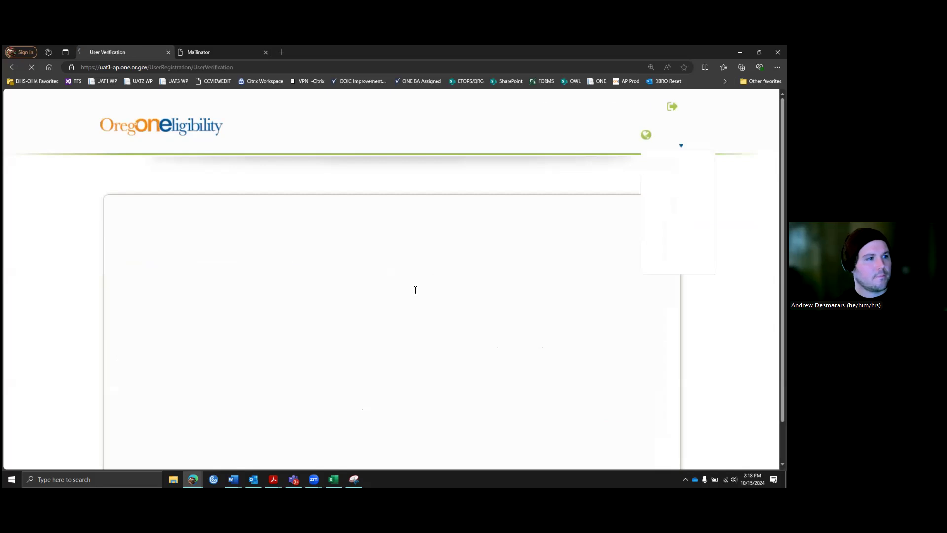
Step: Set federal sex to Male and enter the applicant's birthdate and Social Security Number
scroll(324, 294, "down", 1)
scroll(320, 289, "down", 2)
left_click(338, 294)
left_click(313, 323)
left_click(297, 379)
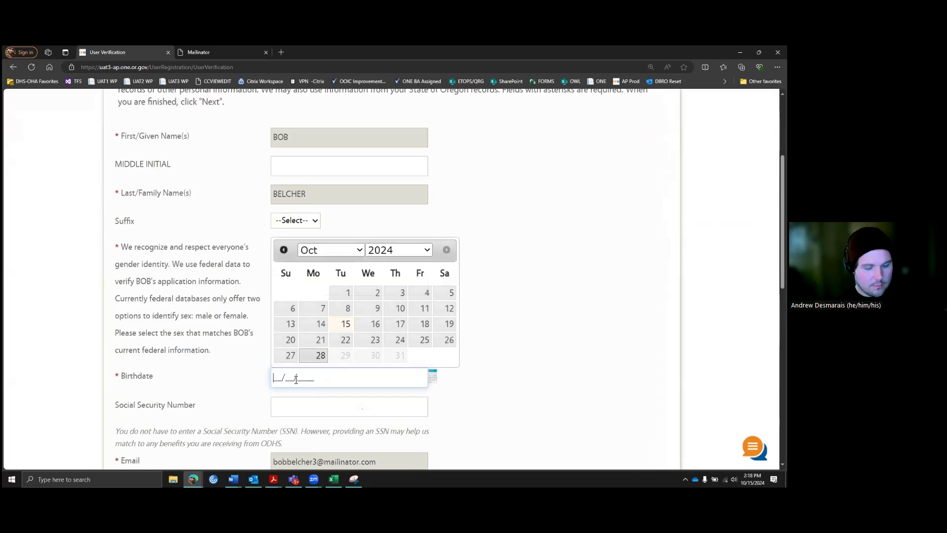
type("06111993")
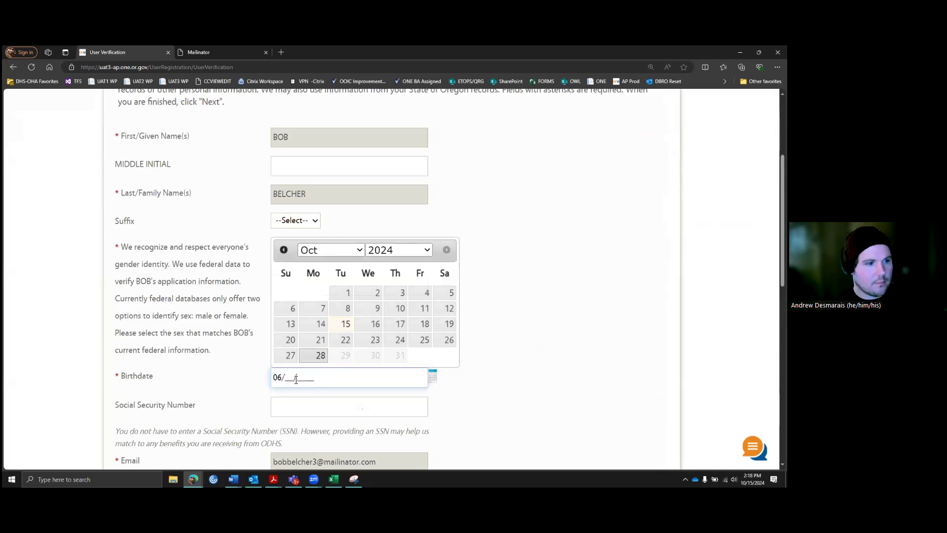
key("Tab")
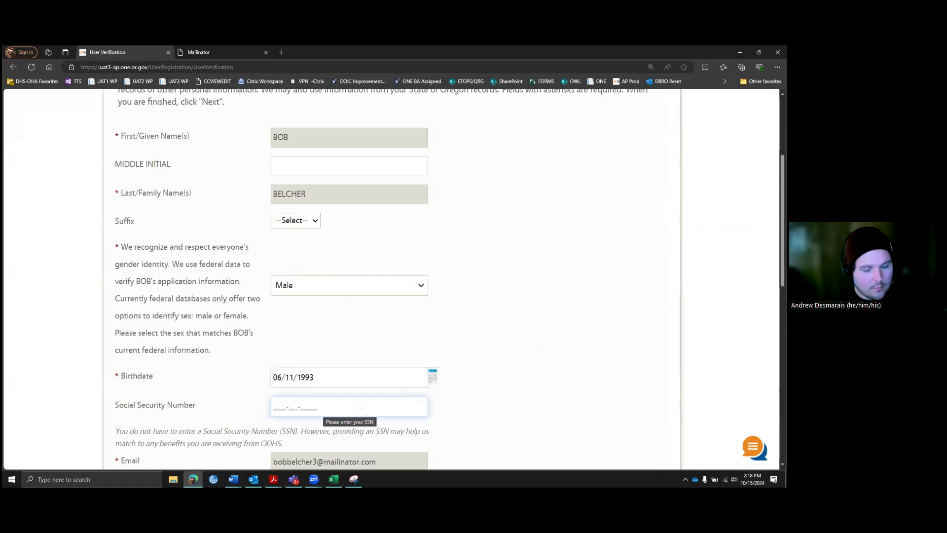
key("alt+Tab")
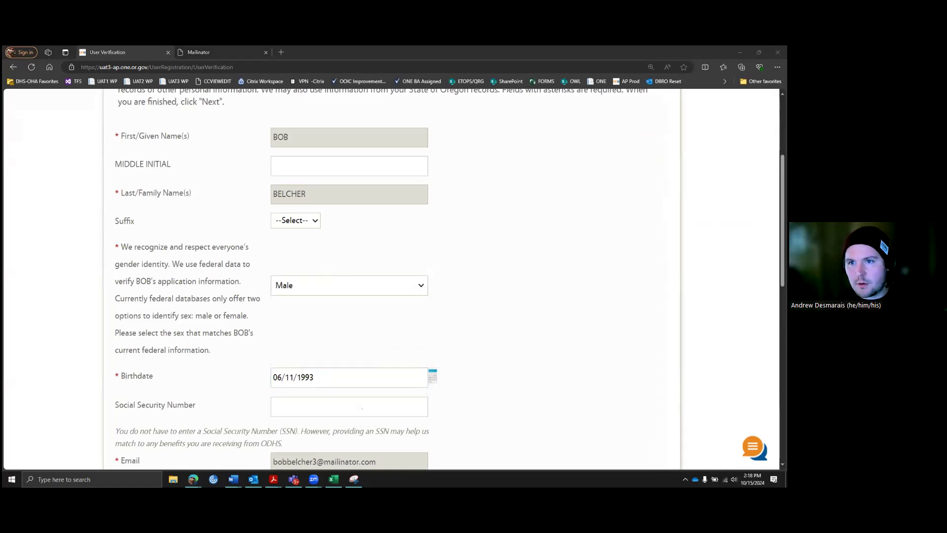
left_click(301, 404)
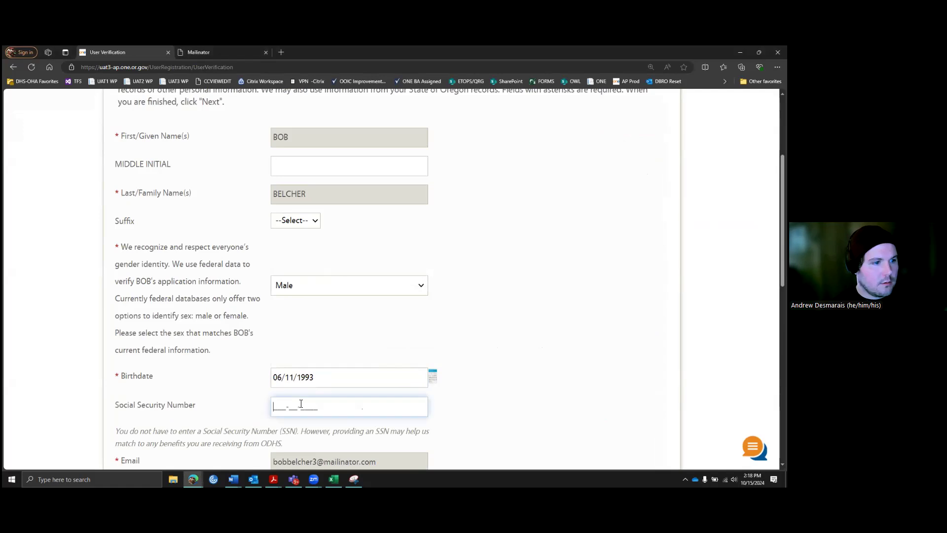
type("12345")
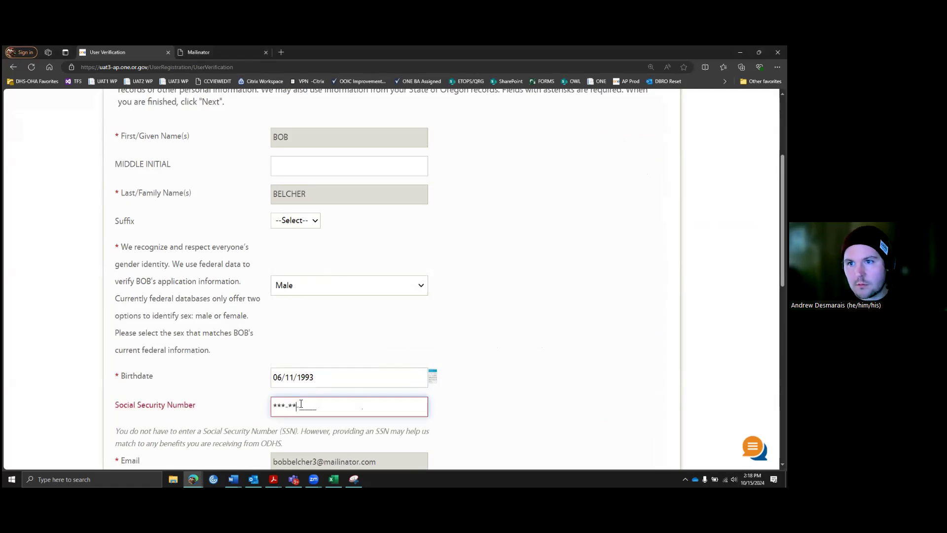
type("6789")
Step: Fill in the home street address, city, state and postal code
scroll(363, 368, "down", 4)
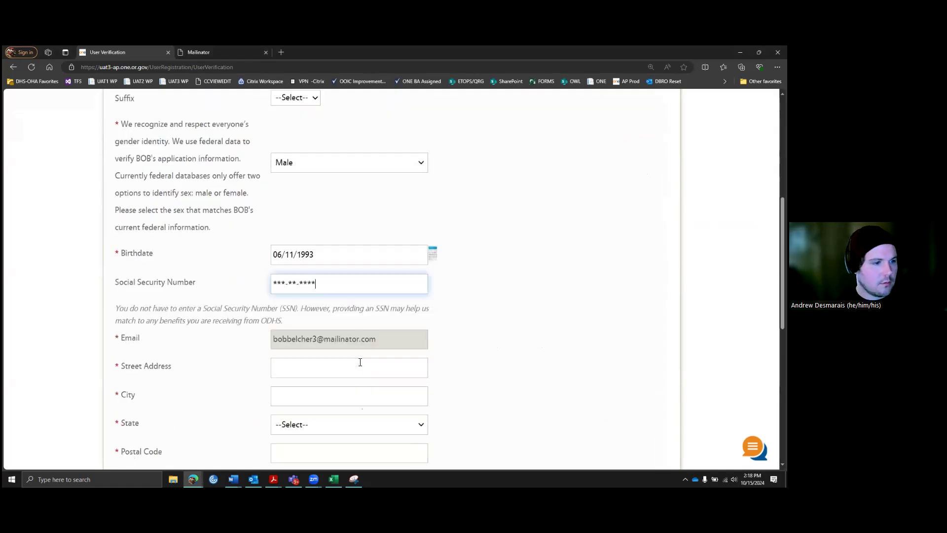
left_click(290, 285)
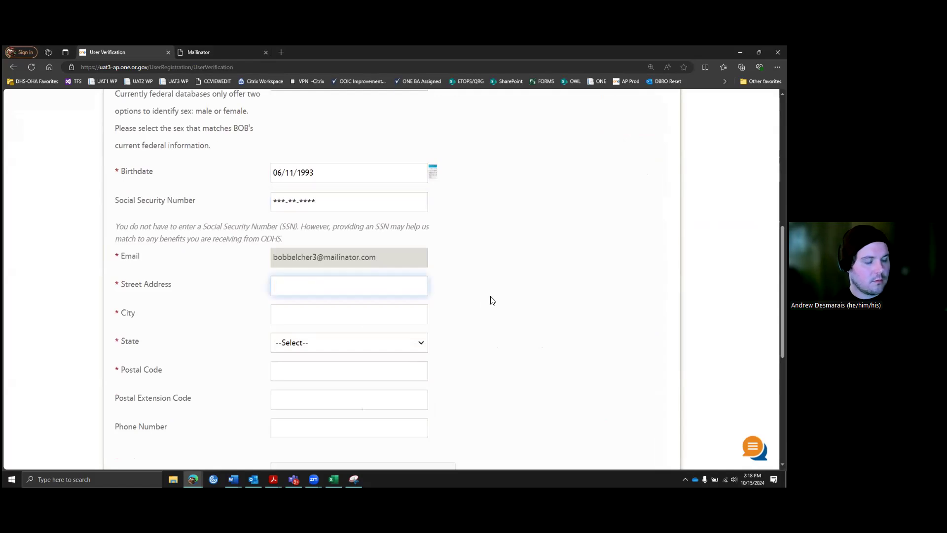
key("Tab")
type("Salem")
key("Tab")
type("or")
key("Tab")
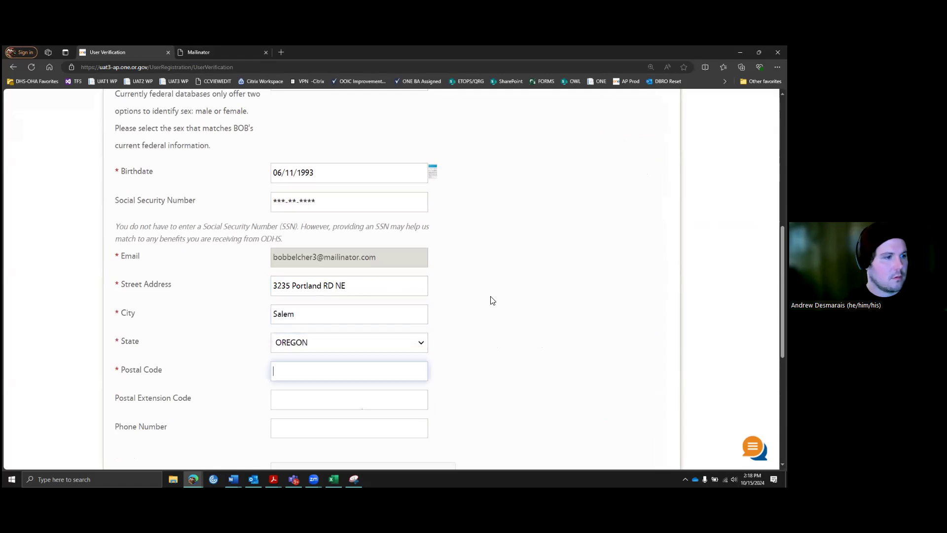
type("97301")
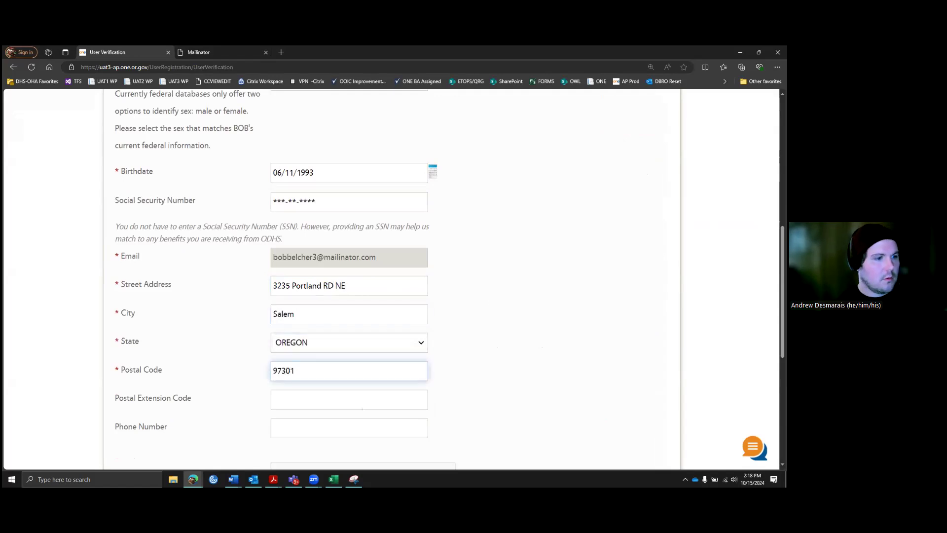
key("Tab")
Step: Accept the suggested matching address in Marion county and tick the reCAPTCHA
scroll(439, 345, "down", 2)
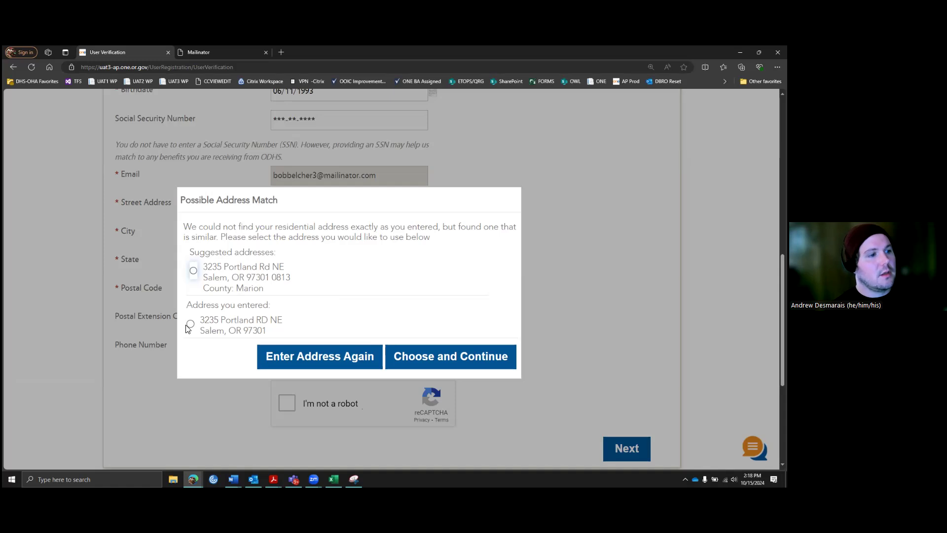
left_click(193, 271)
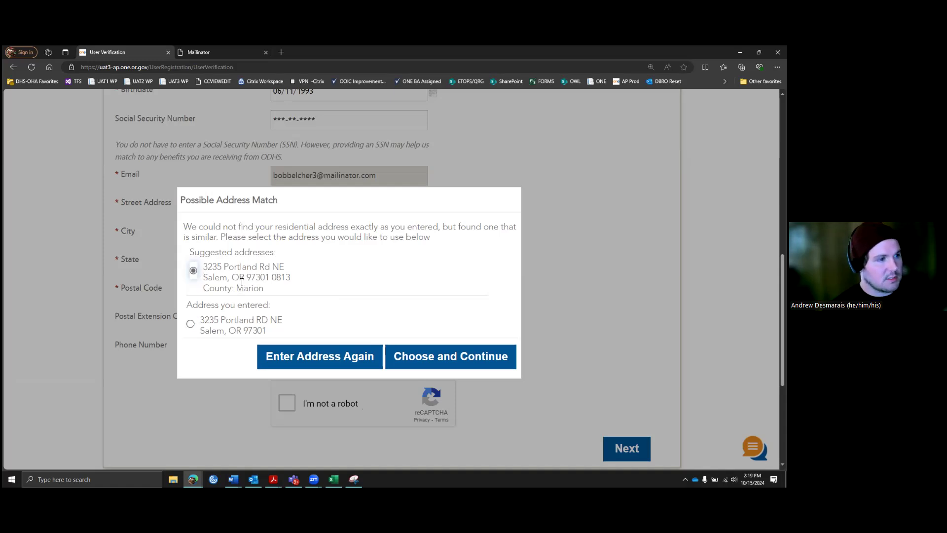
left_click(443, 355)
left_click(304, 408)
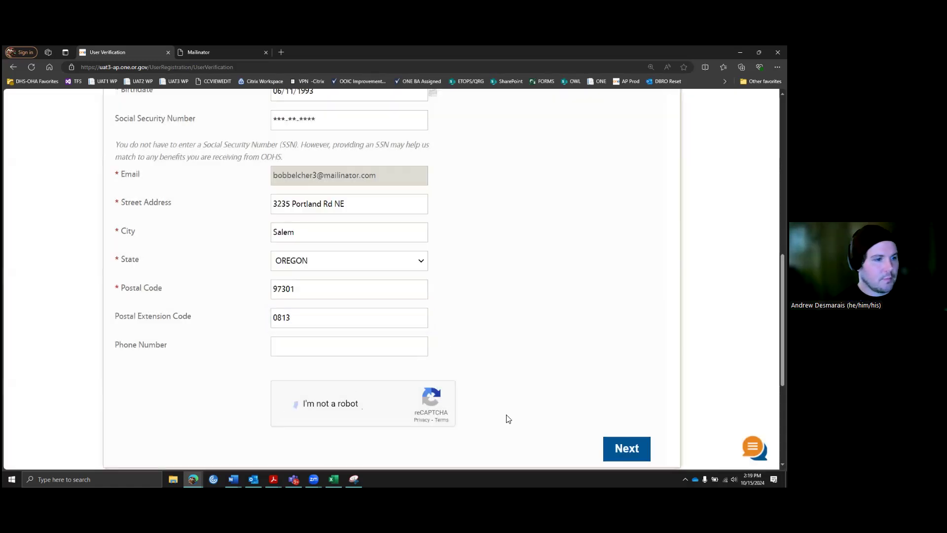
scroll(541, 370, "down", 1)
Step: Submit the details, answer the identity questions with Benz, 1989 and Mumbai, then continue past Success
left_click(624, 409)
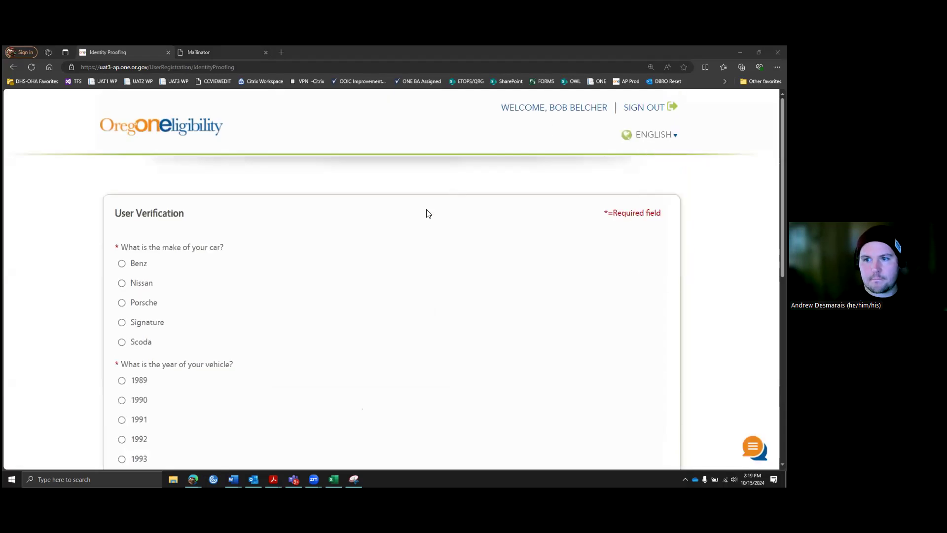
scroll(224, 272, "down", 2)
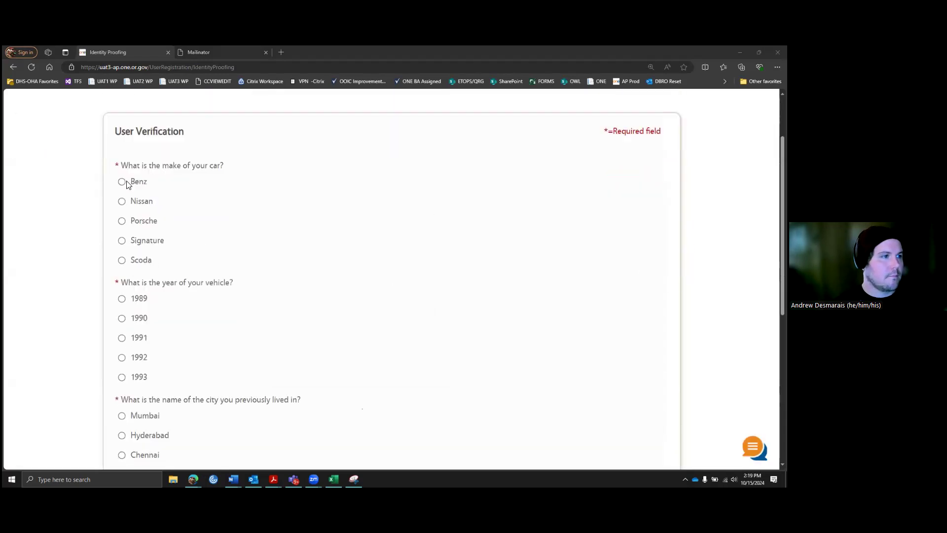
left_click(127, 183)
left_click(121, 298)
scroll(130, 368, "down", 1)
left_click(122, 378)
scroll(345, 341, "down", 2)
left_click(634, 429)
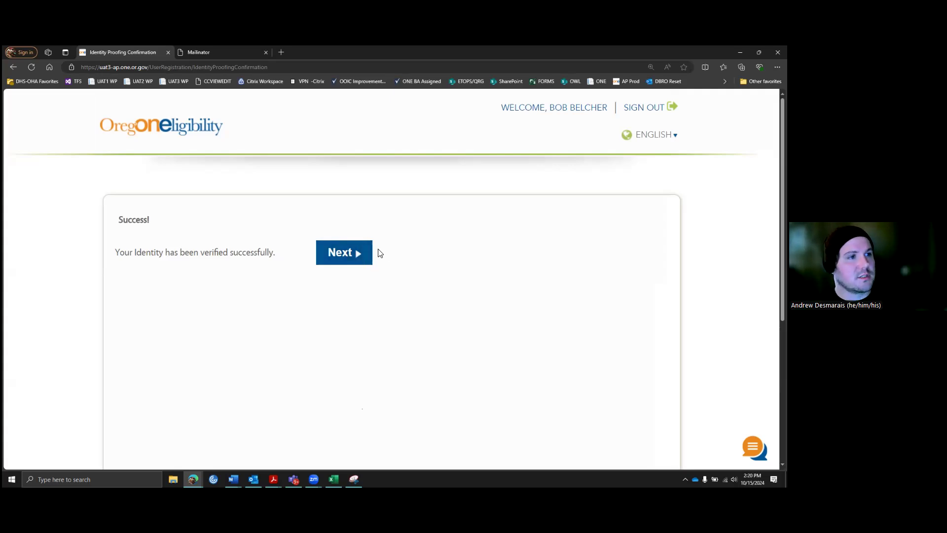
left_click(351, 254)
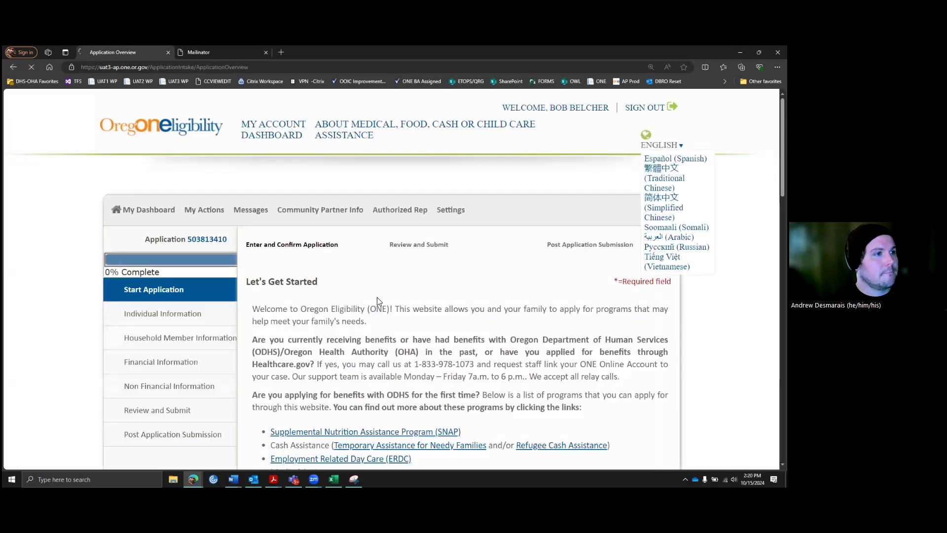
Step: Read through the Let's Get Started overview and accept it to begin the application
scroll(375, 279, "down", 2)
scroll(373, 269, "up", 1)
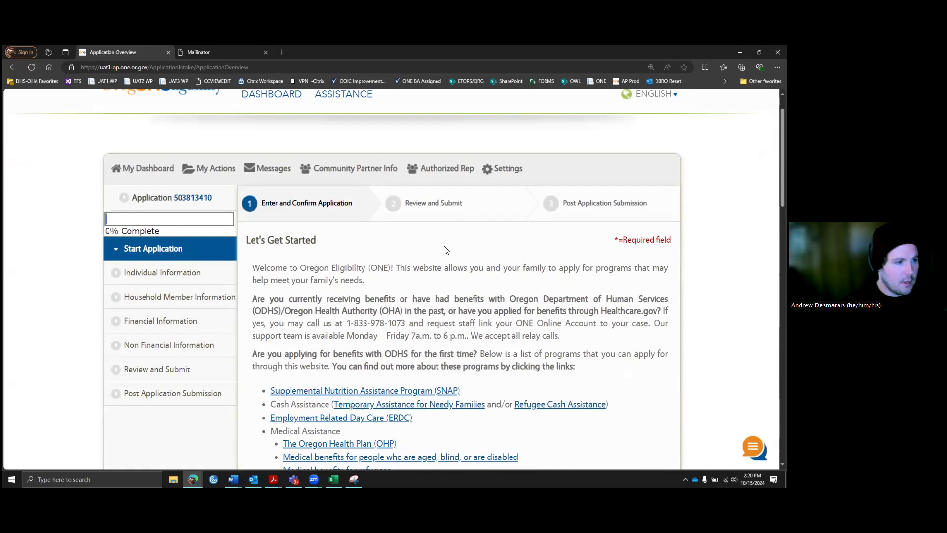
scroll(447, 247, "down", 2)
scroll(443, 251, "down", 1)
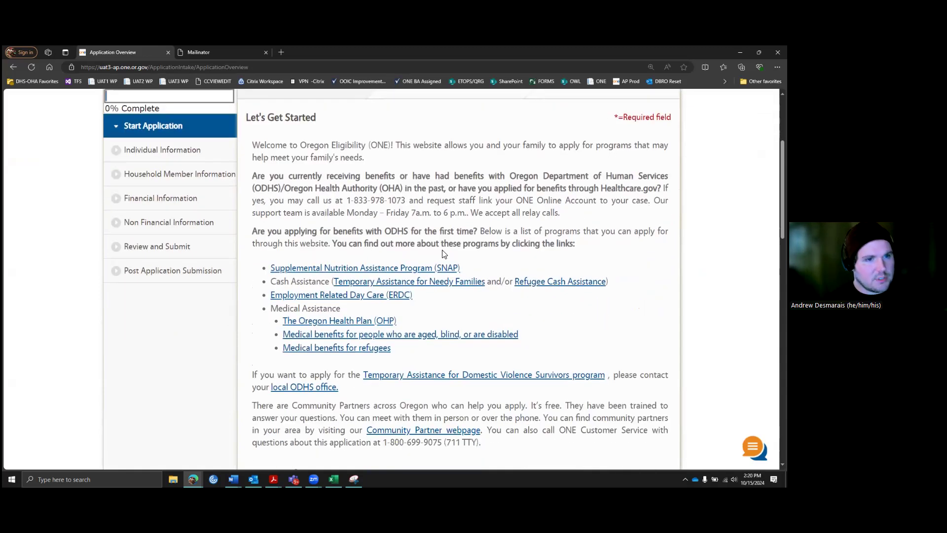
scroll(444, 254, "down", 3)
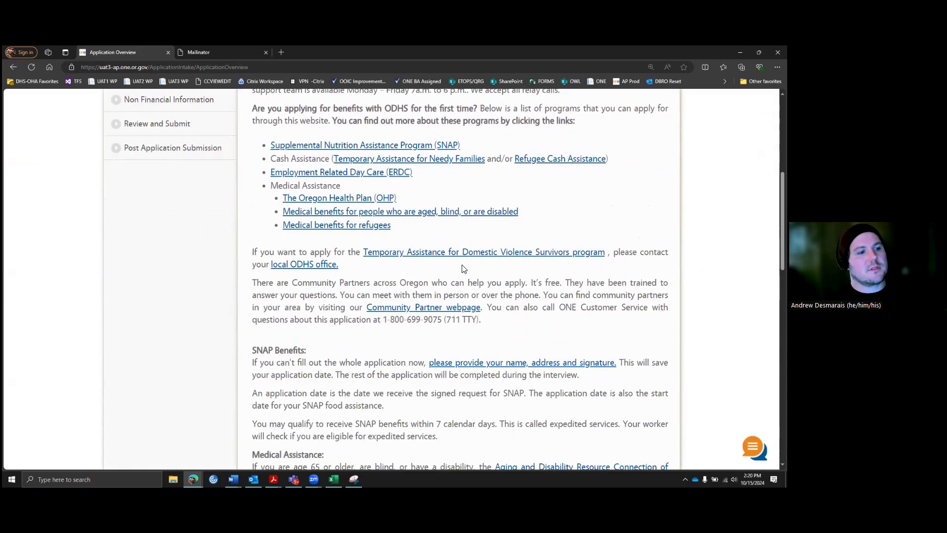
scroll(466, 264, "down", 2)
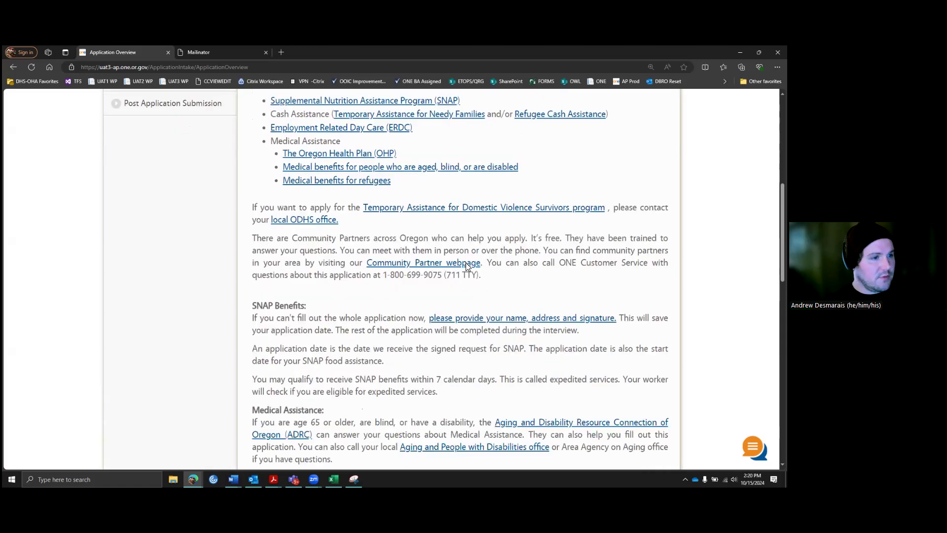
scroll(470, 264, "down", 6)
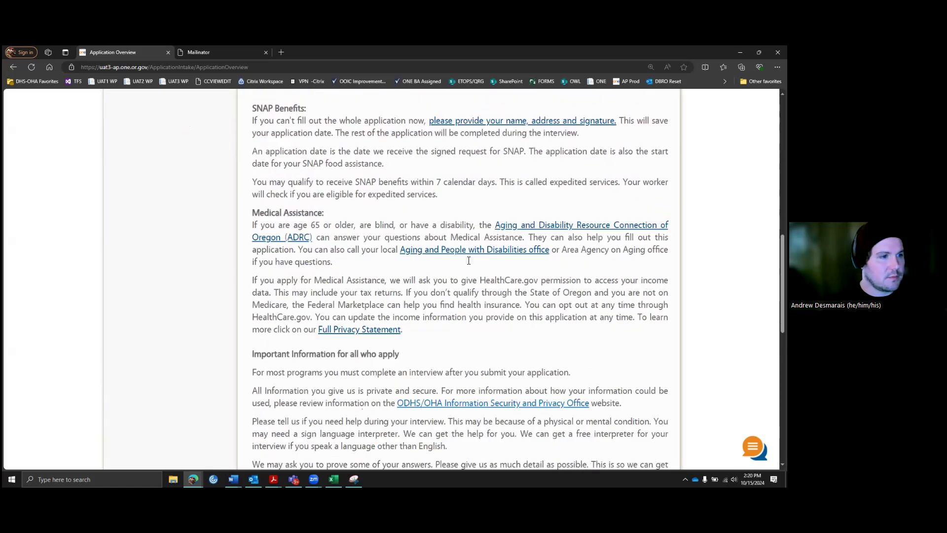
scroll(469, 260, "down", 8)
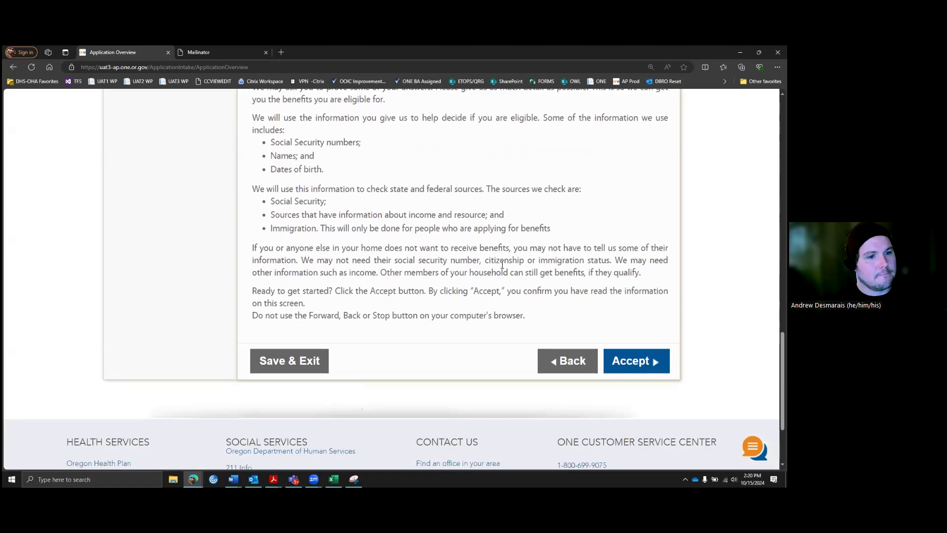
left_click(632, 328)
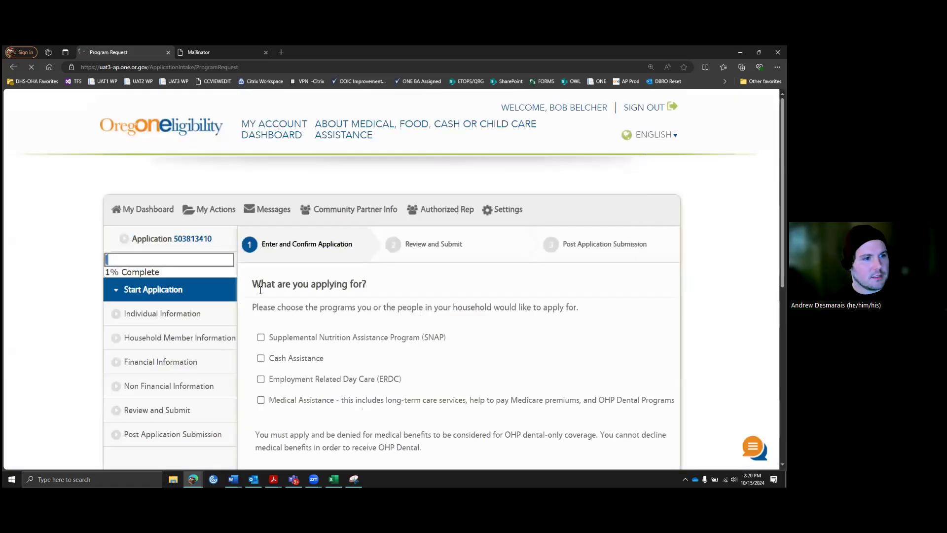
Step: Select SNAP, Cash Assistance, ERDC and Medical Assistance as programs and continue
scroll(371, 286, "down", 2)
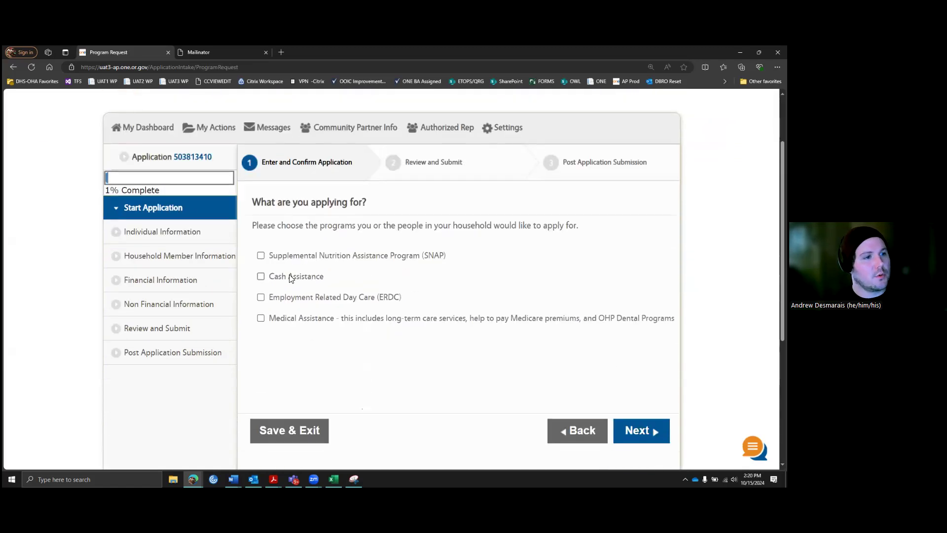
left_click(260, 256)
left_click(260, 276)
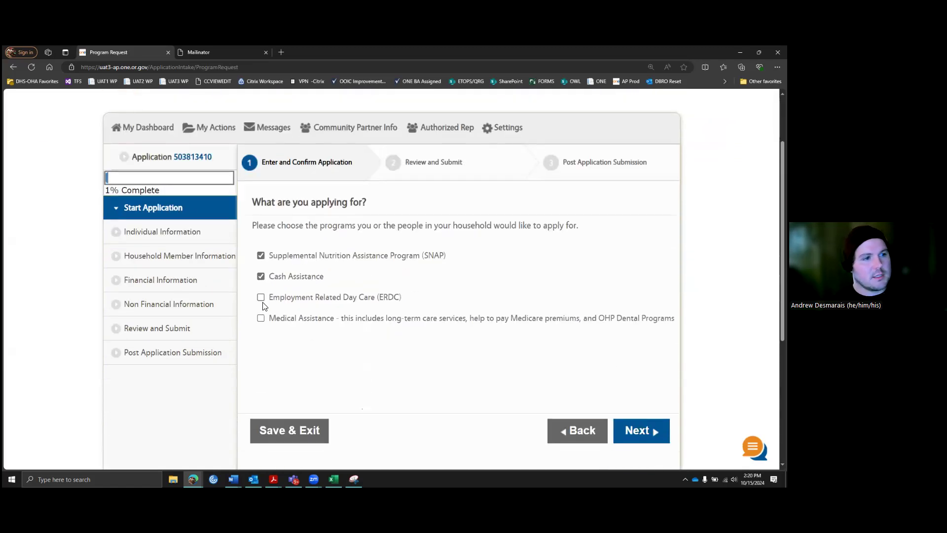
left_click(261, 298)
left_click(261, 318)
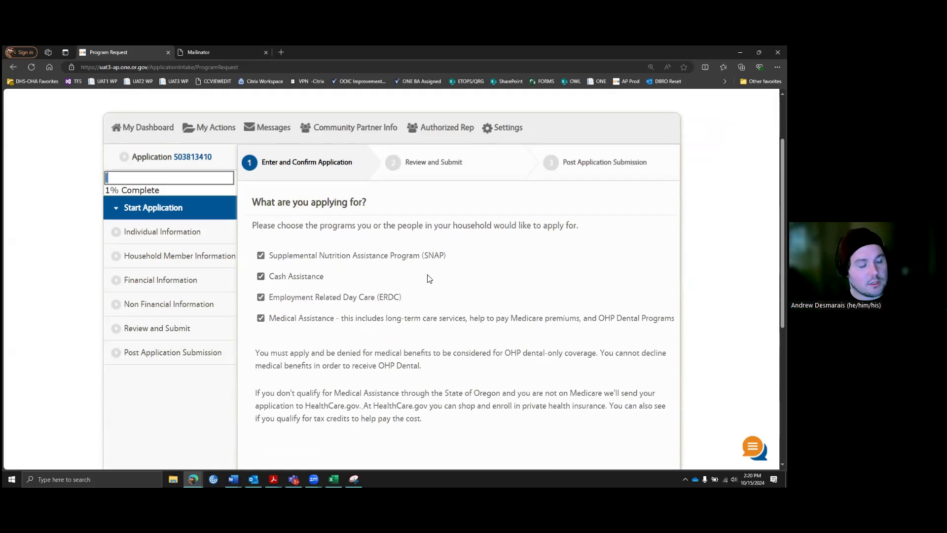
scroll(454, 283, "down", 2)
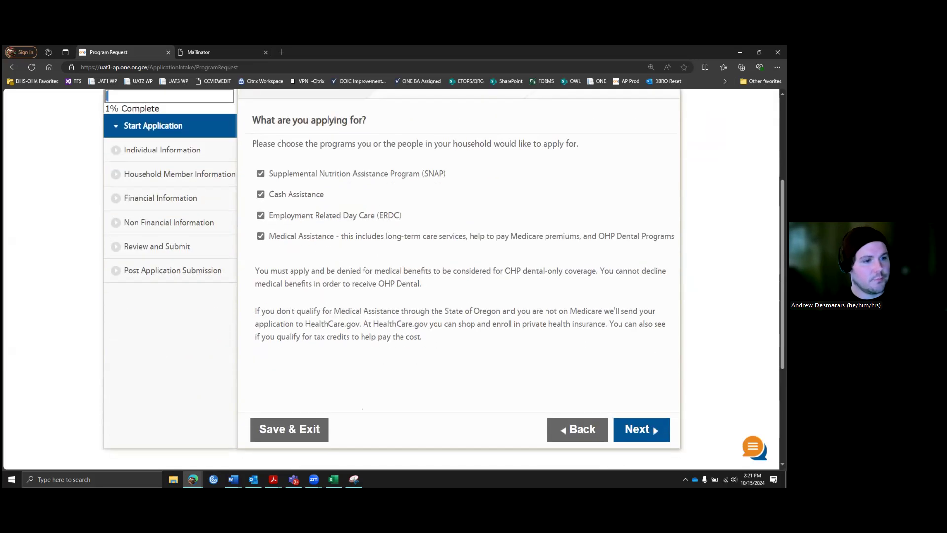
left_click(640, 429)
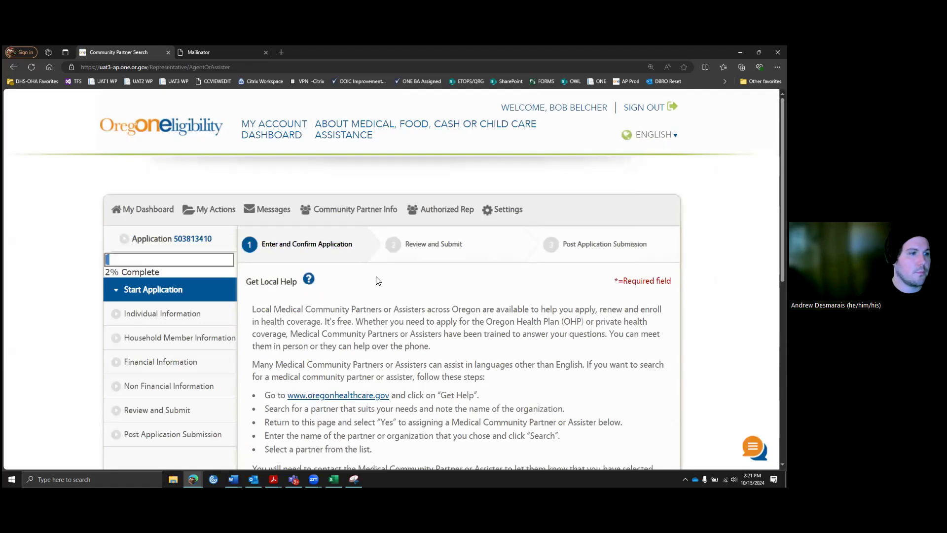
Step: Answer No to assigning a Medical Community Partner or Assister and go to the next step
scroll(392, 253, "down", 3)
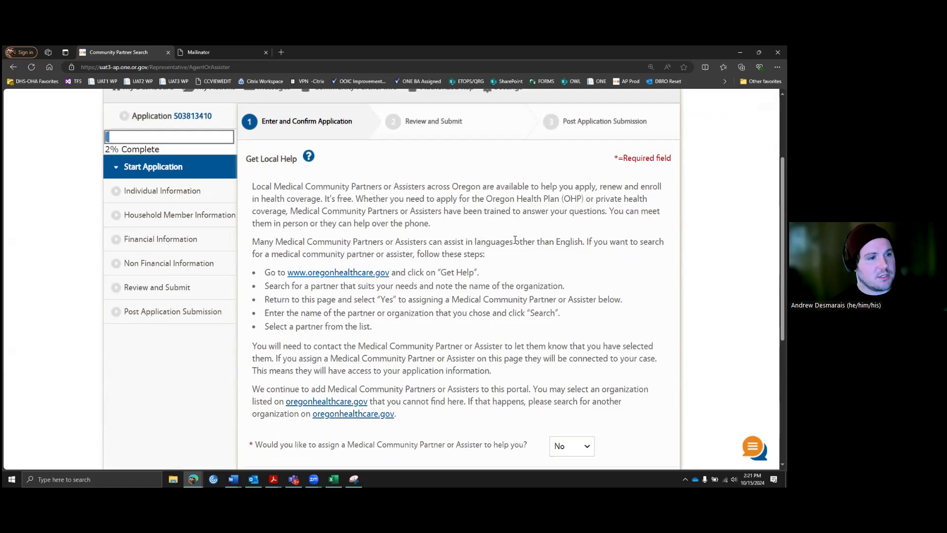
scroll(515, 240, "down", 3)
left_click(585, 328)
left_click(572, 348)
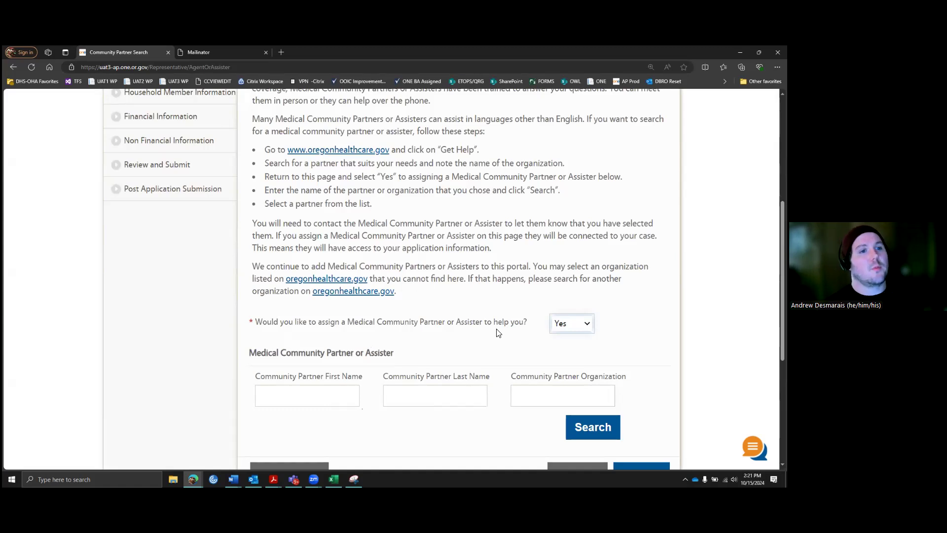
left_click(593, 323)
left_click(569, 350)
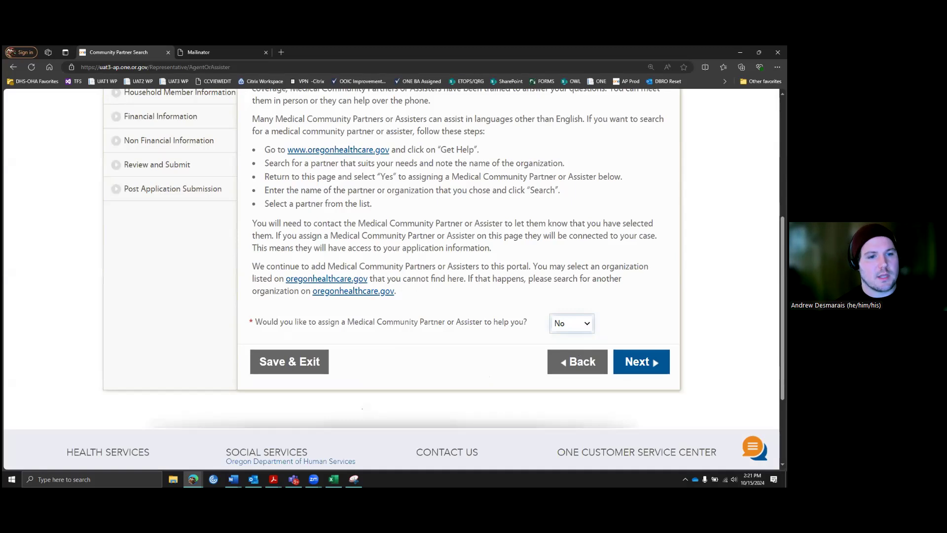
scroll(656, 345, "down", 1)
left_click(656, 322)
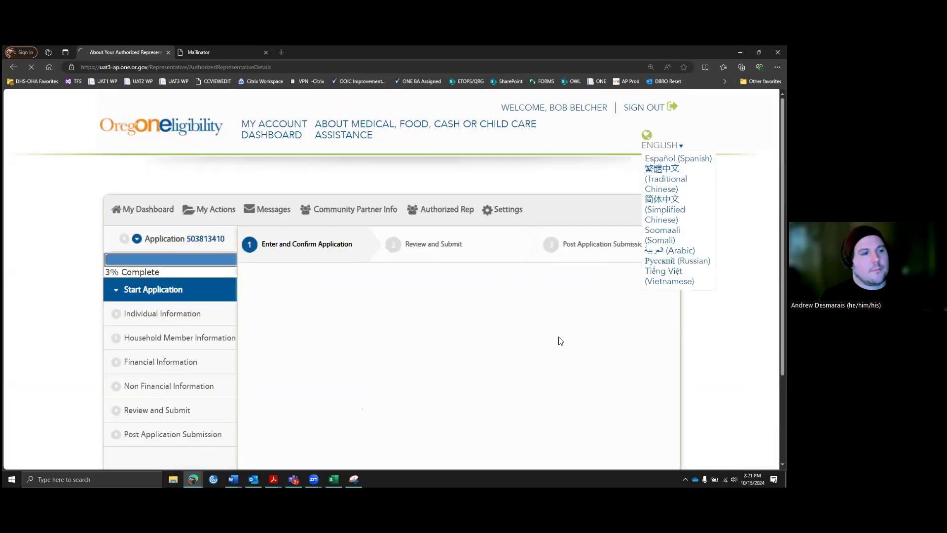
Step: Preview the representative form by answering Yes to choosing an authorized representative
scroll(446, 308, "down", 3)
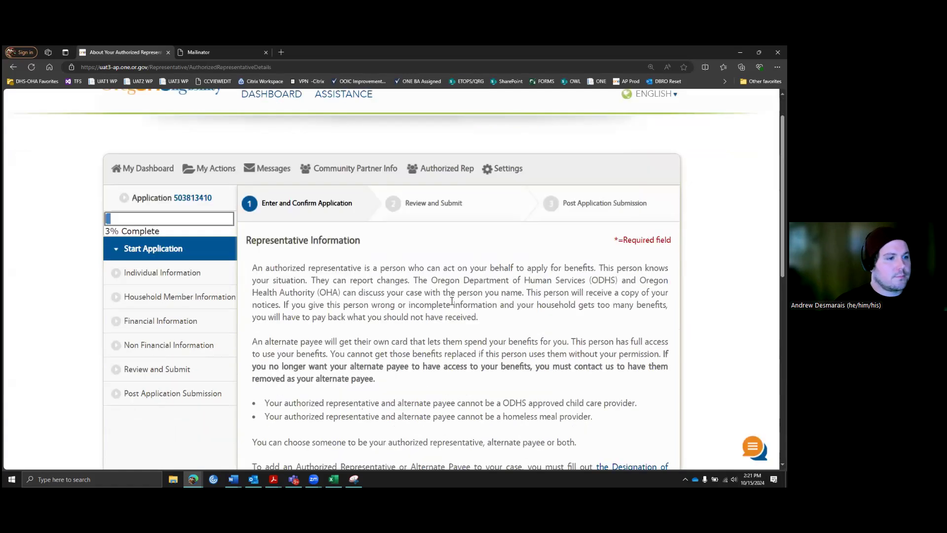
scroll(467, 280, "down", 5)
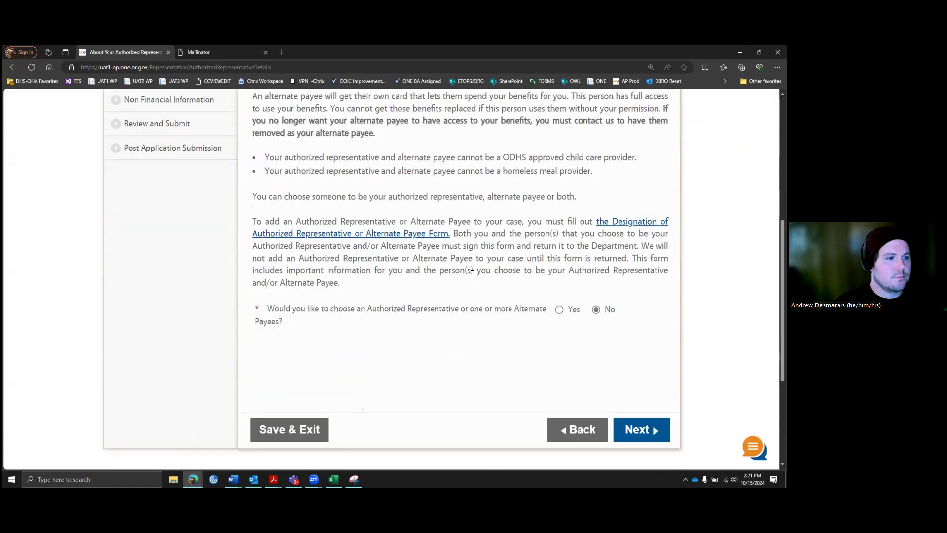
scroll(468, 280, "up", 3)
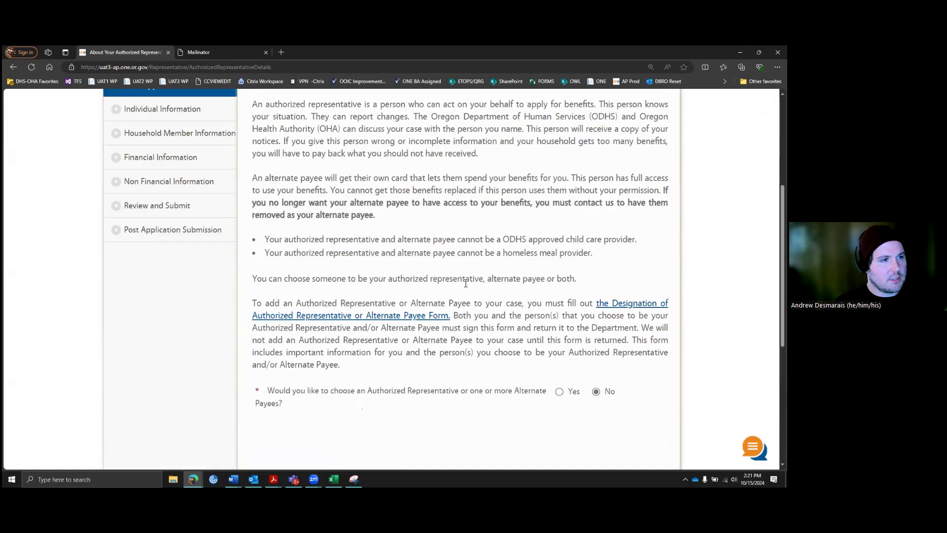
scroll(468, 281, "up", 2)
scroll(468, 282, "up", 1)
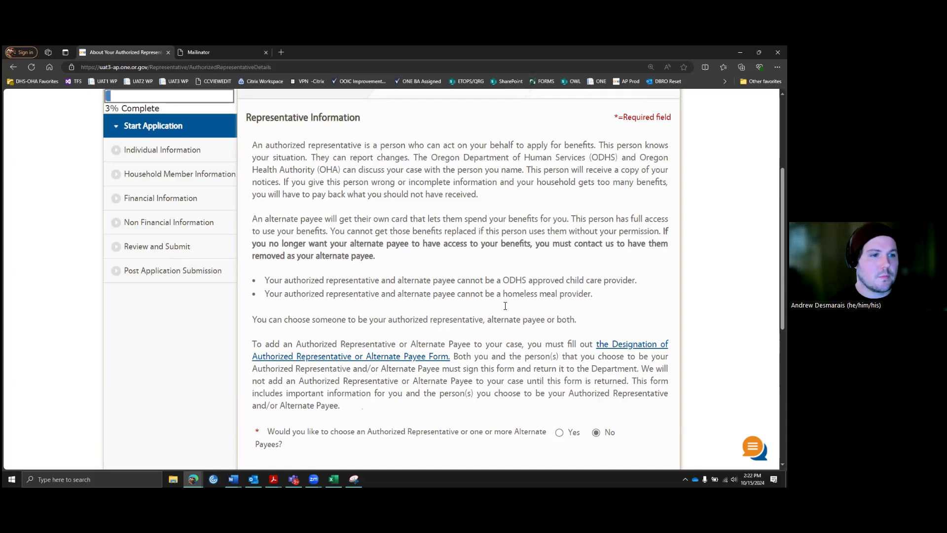
scroll(537, 338, "down", 1)
scroll(595, 389, "down", 1)
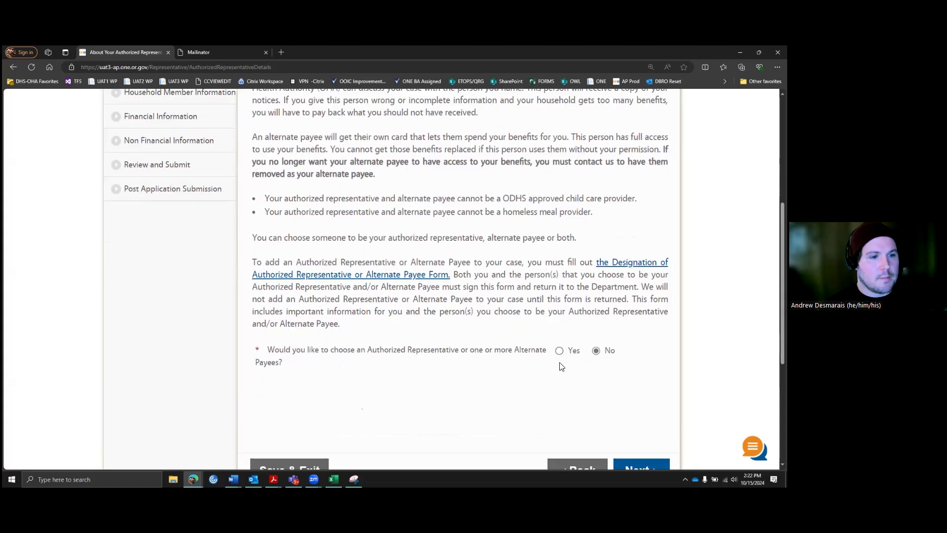
left_click(560, 350)
Step: Switch the authorized representative answer to No and continue to household situation
scroll(413, 345, "down", 3)
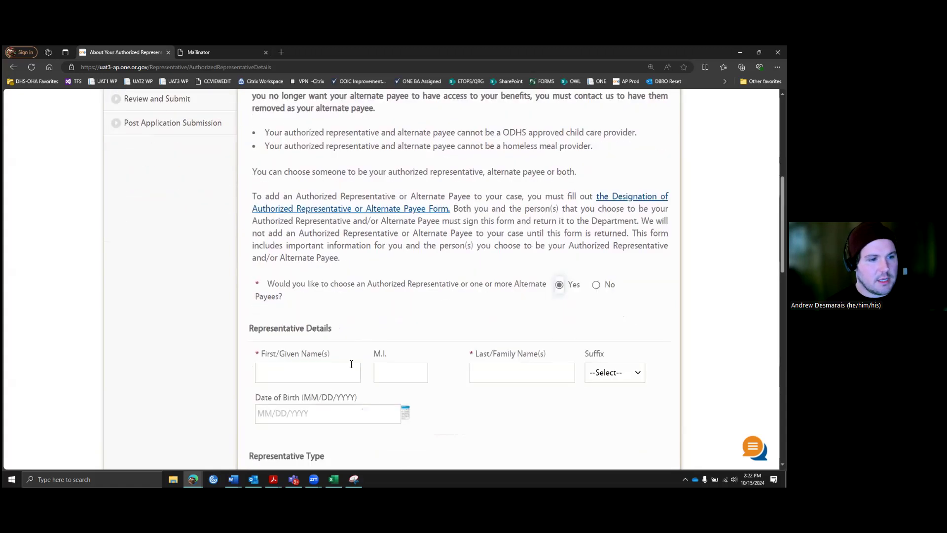
scroll(332, 357, "down", 3)
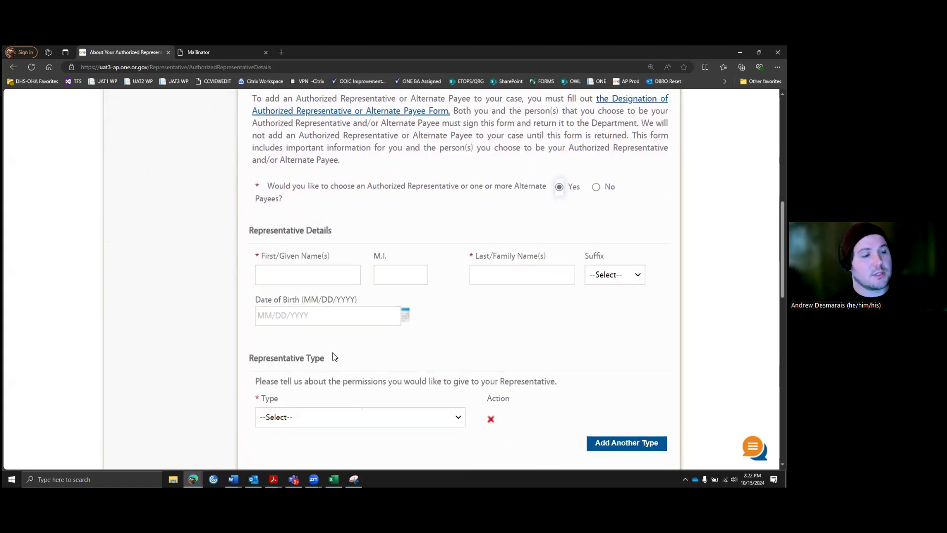
scroll(441, 280, "down", 2)
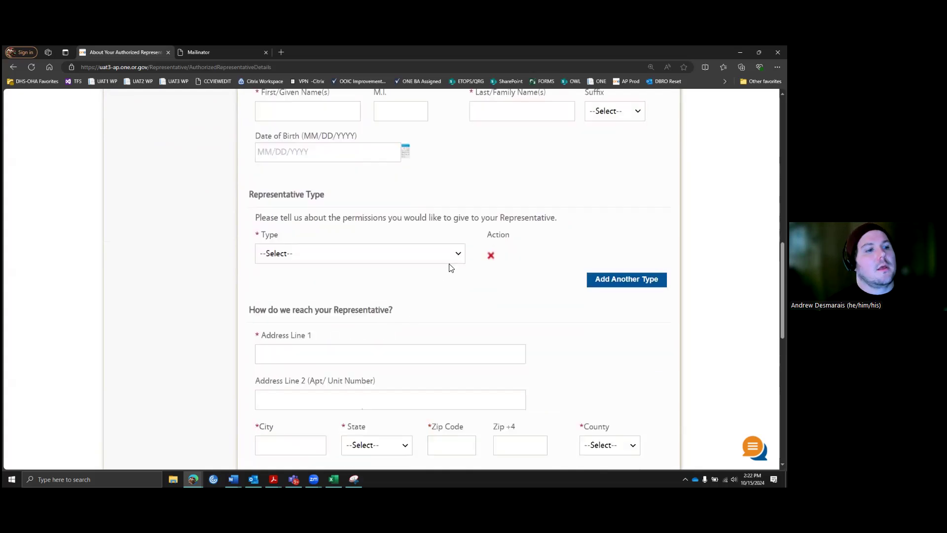
scroll(444, 274, "down", 1)
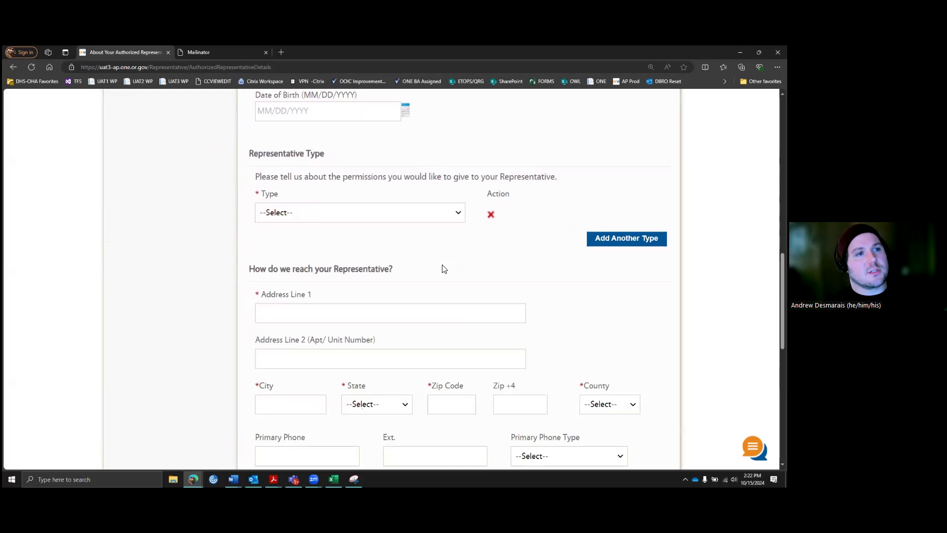
scroll(469, 211, "up", 4)
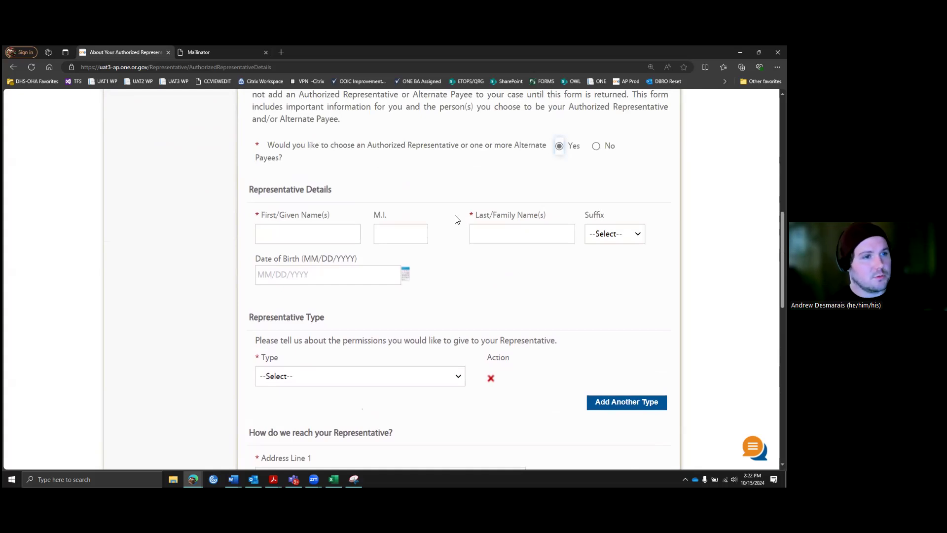
scroll(451, 197, "down", 1)
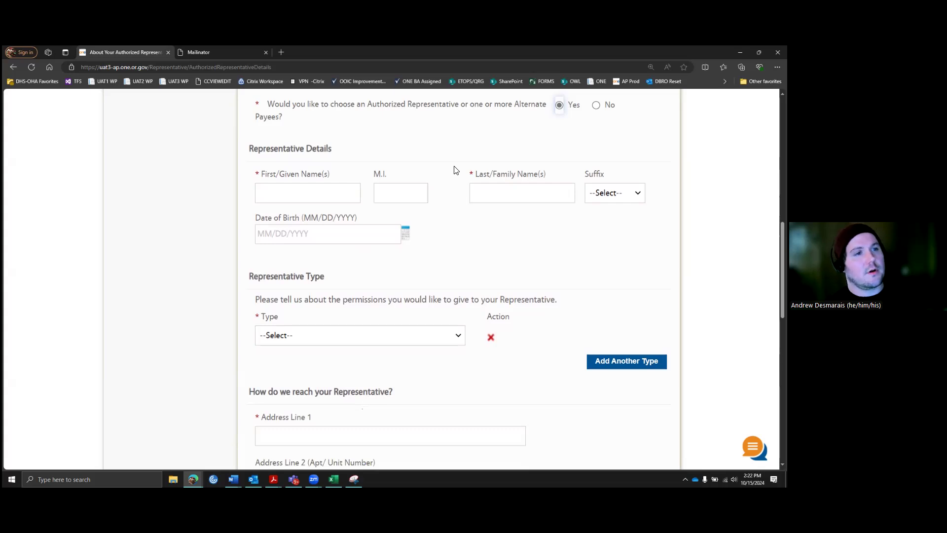
scroll(494, 183, "down", 1)
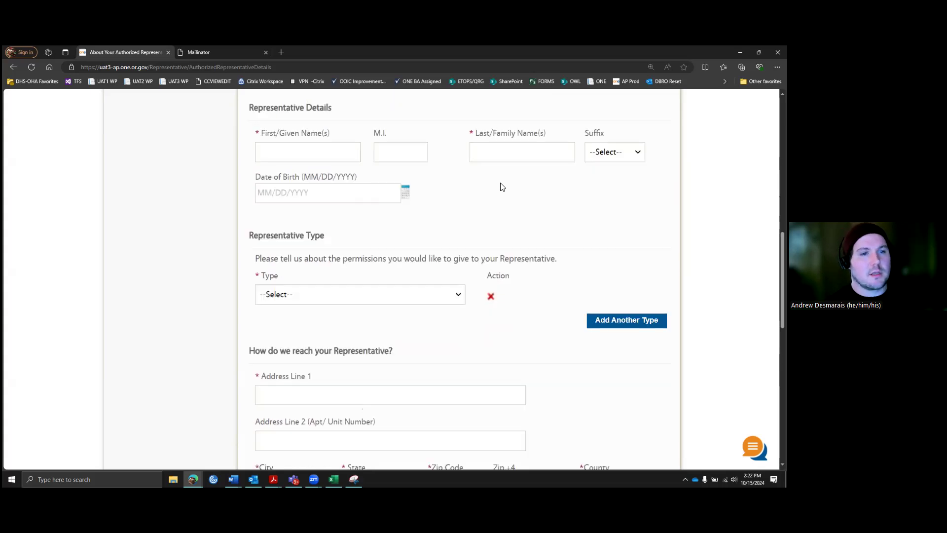
scroll(568, 181, "up", 2)
scroll(517, 191, "up", 1)
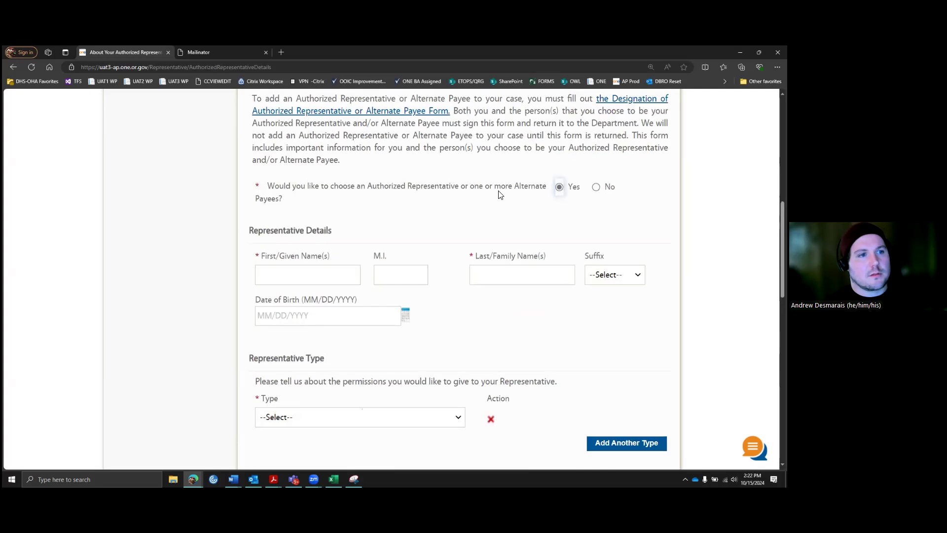
left_click(596, 188)
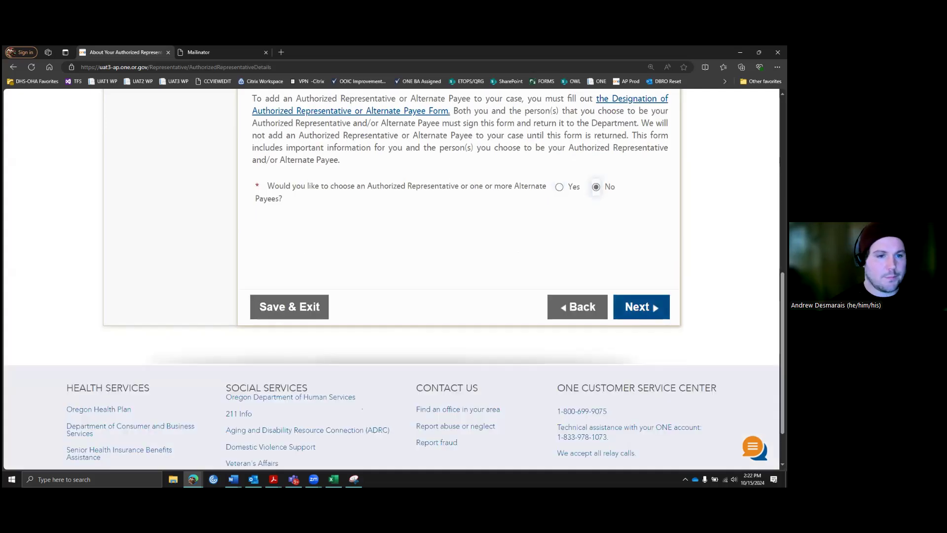
left_click(640, 307)
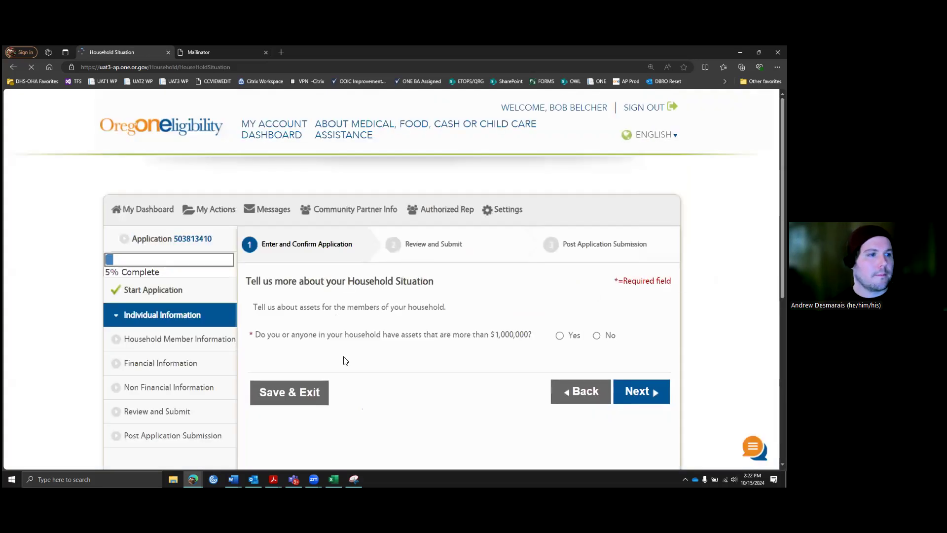
Step: Answer No to household assets over $1,000,000 and continue
scroll(457, 289, "down", 2)
scroll(453, 230, "down", 1)
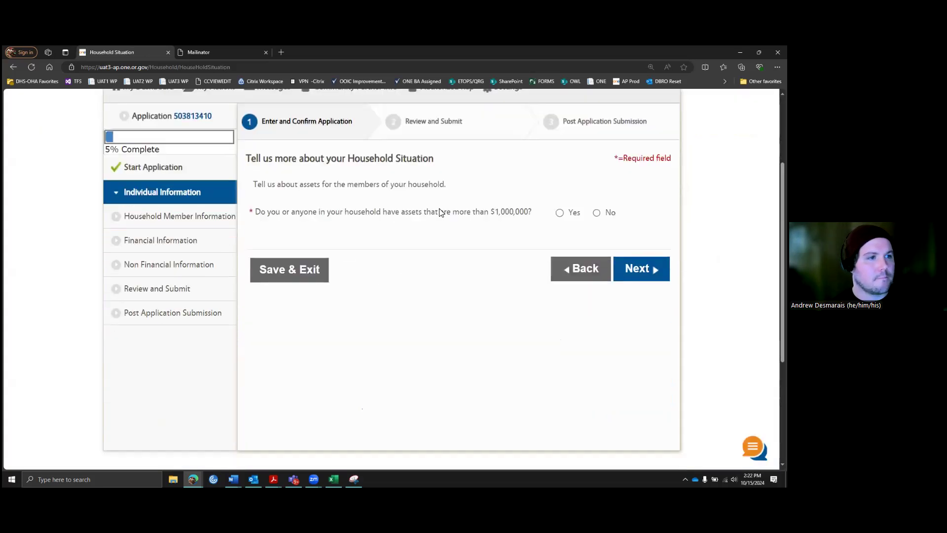
scroll(450, 251, "up", 1)
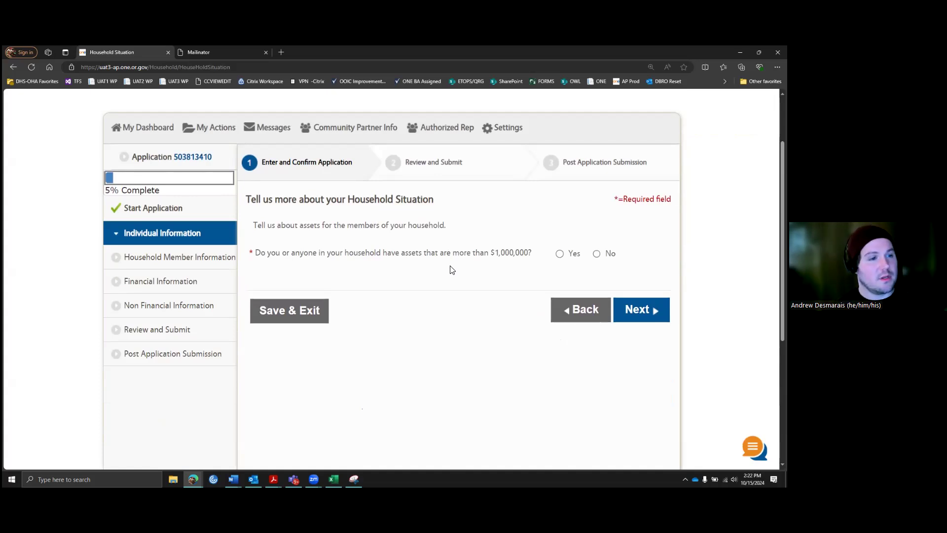
left_click(597, 254)
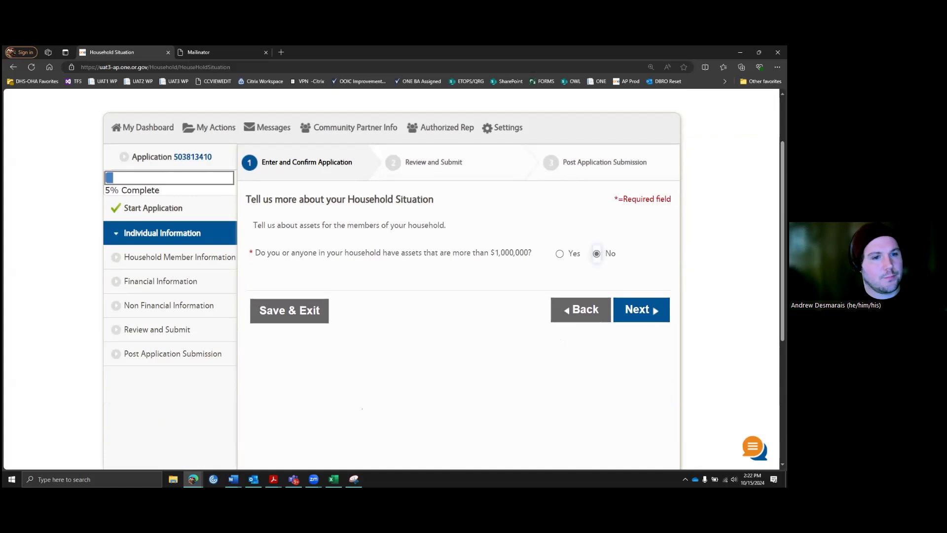
left_click(640, 310)
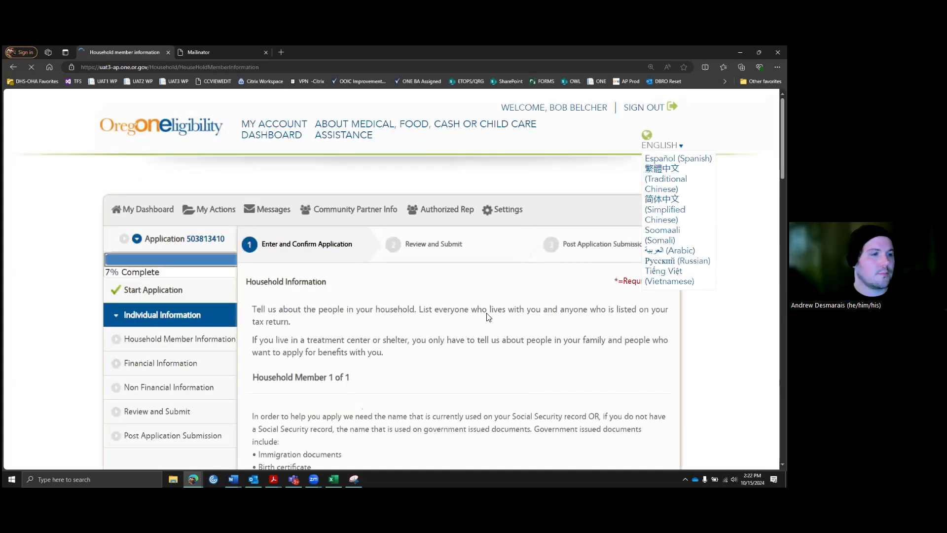
Step: Extend the applicant's preferred first name with an extra letter to form the nickname
scroll(486, 315, "down", 3)
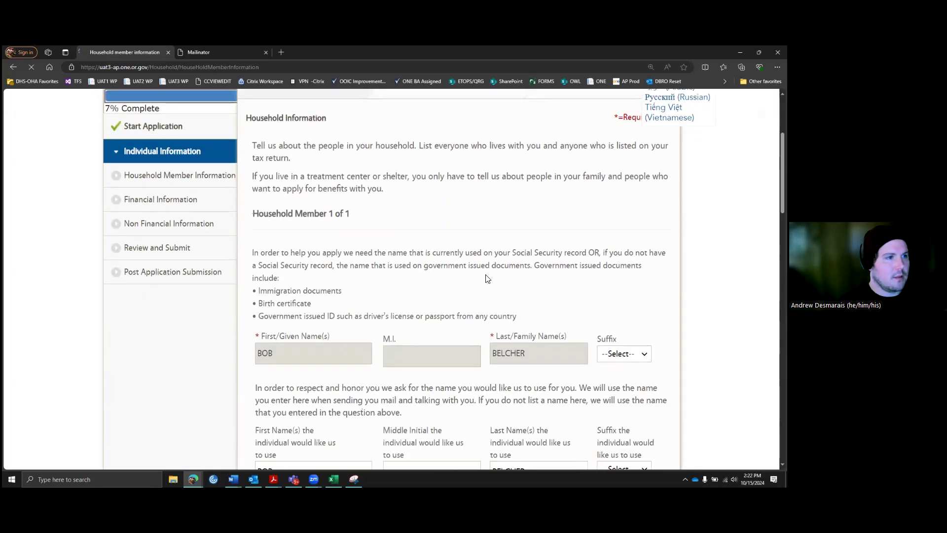
scroll(472, 268, "down", 2)
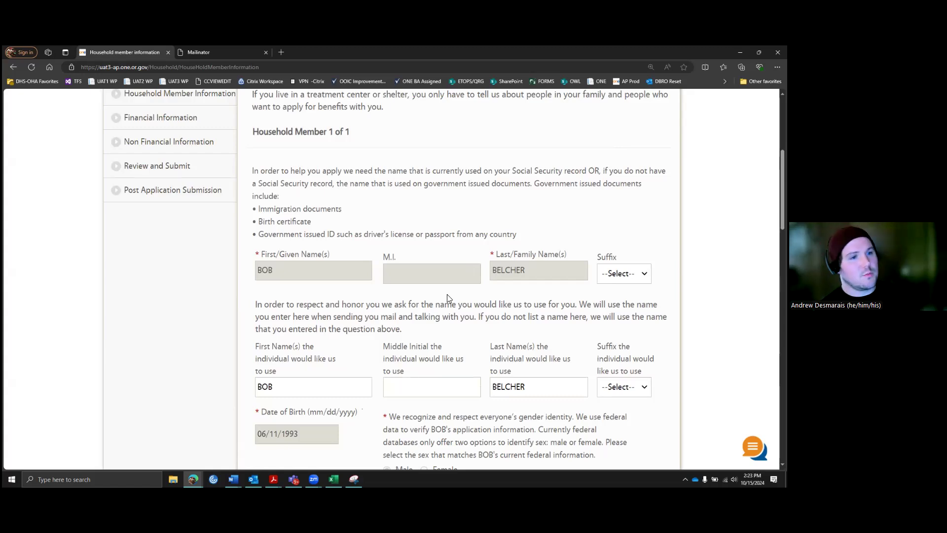
scroll(446, 295, "down", 1)
scroll(445, 295, "down", 2)
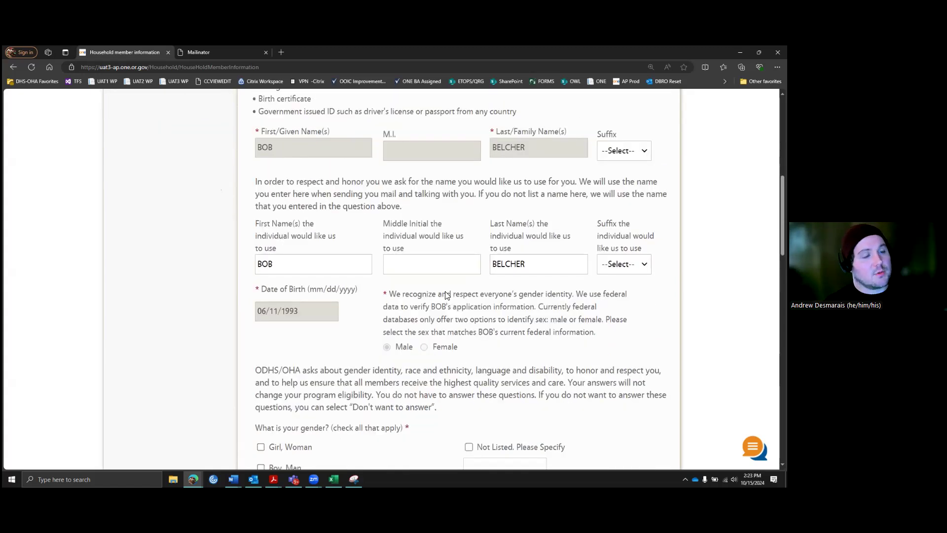
scroll(459, 294, "down", 1)
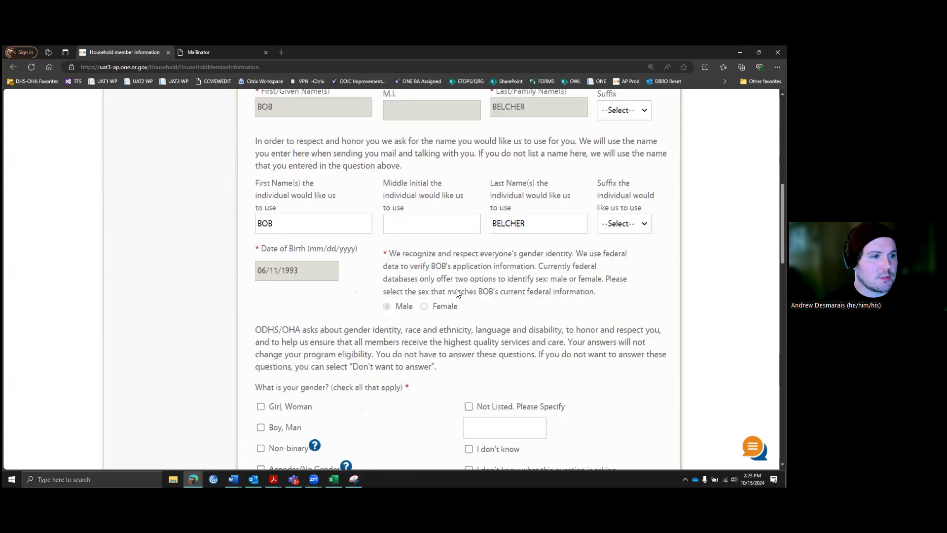
scroll(337, 258, "up", 2)
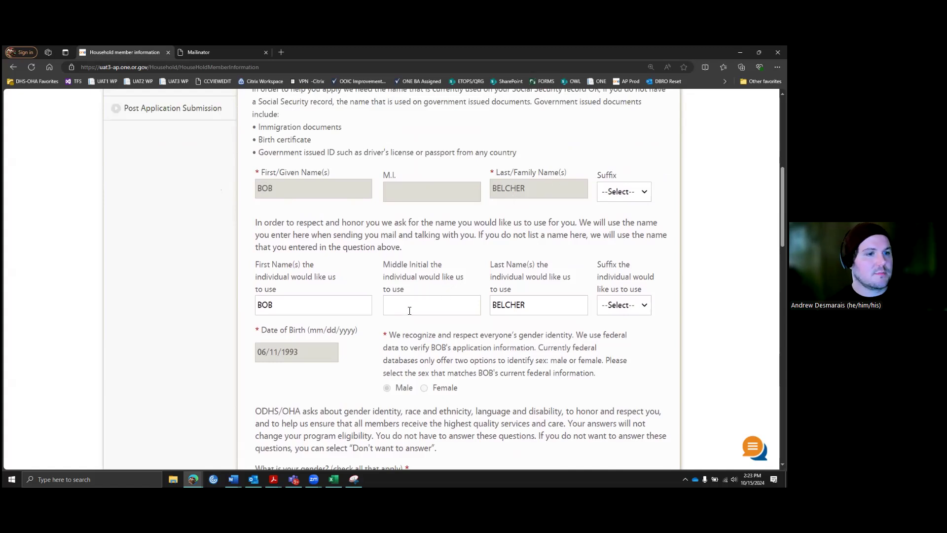
scroll(336, 308, "down", 1)
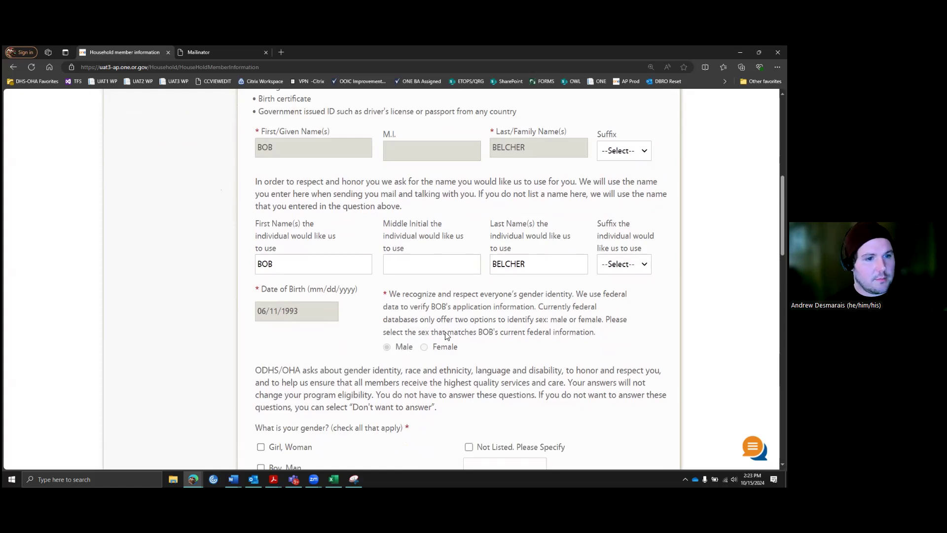
double_click(320, 271)
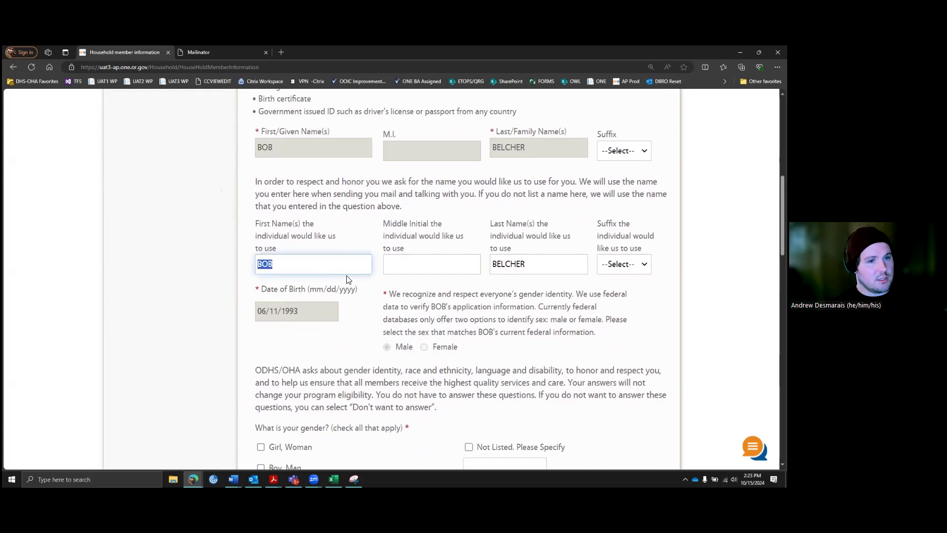
left_click(294, 261)
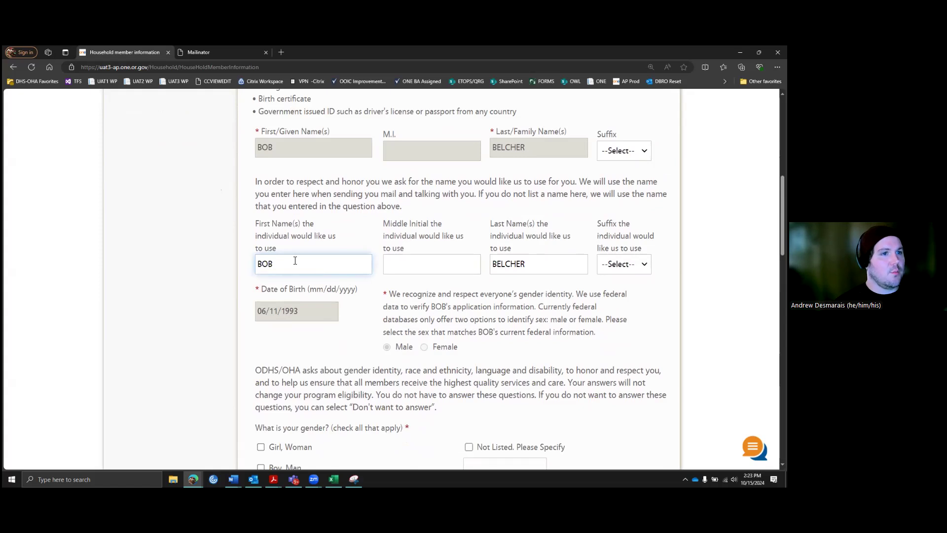
type("BY")
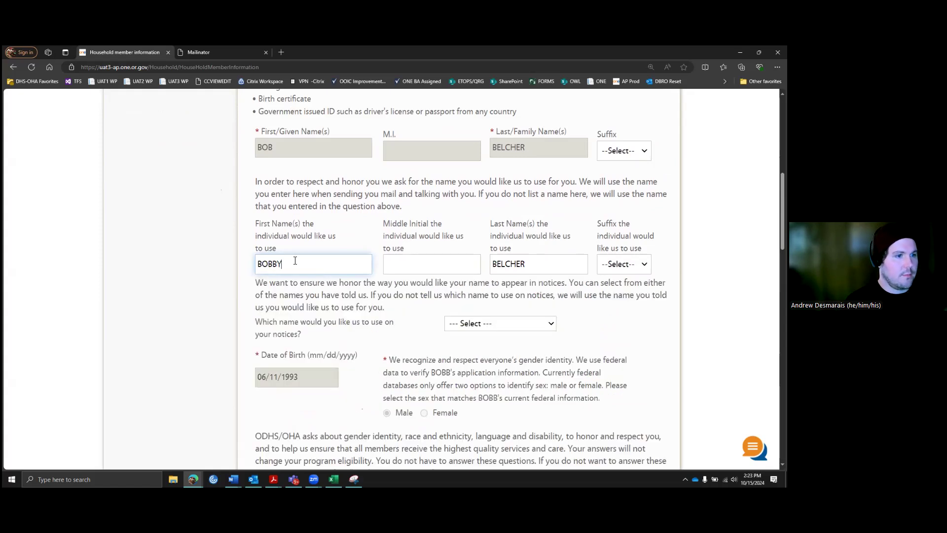
left_click(438, 319)
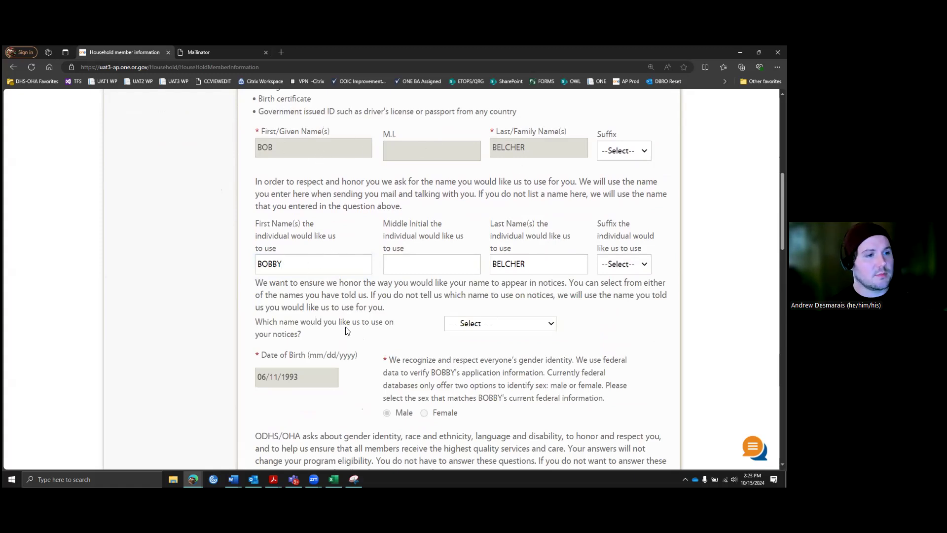
Step: Choose the preferred full name as the name used on notices
left_click(528, 324)
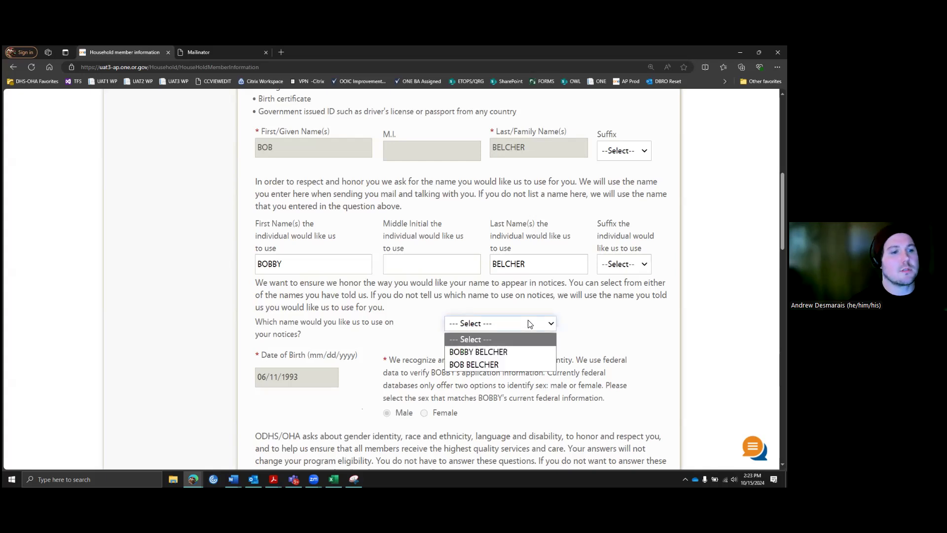
left_click(505, 351)
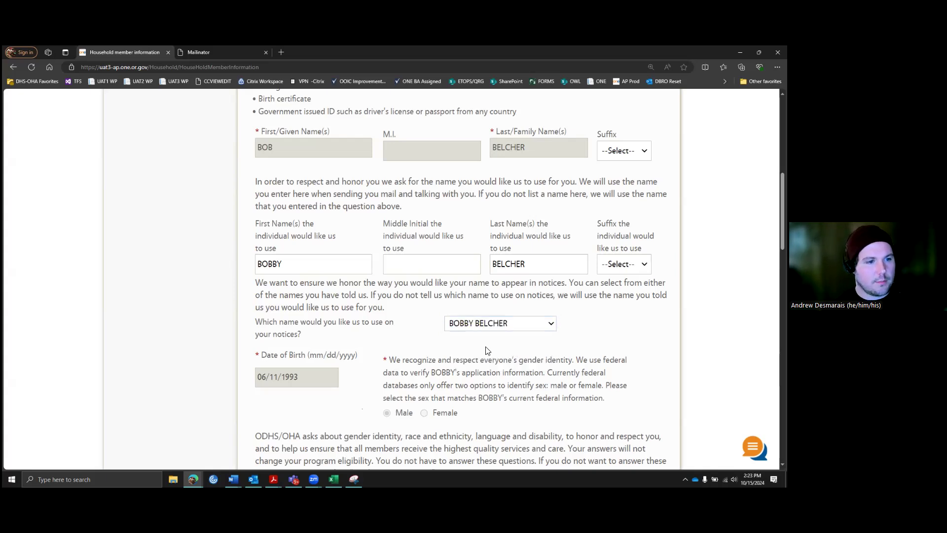
scroll(594, 334, "down", 5)
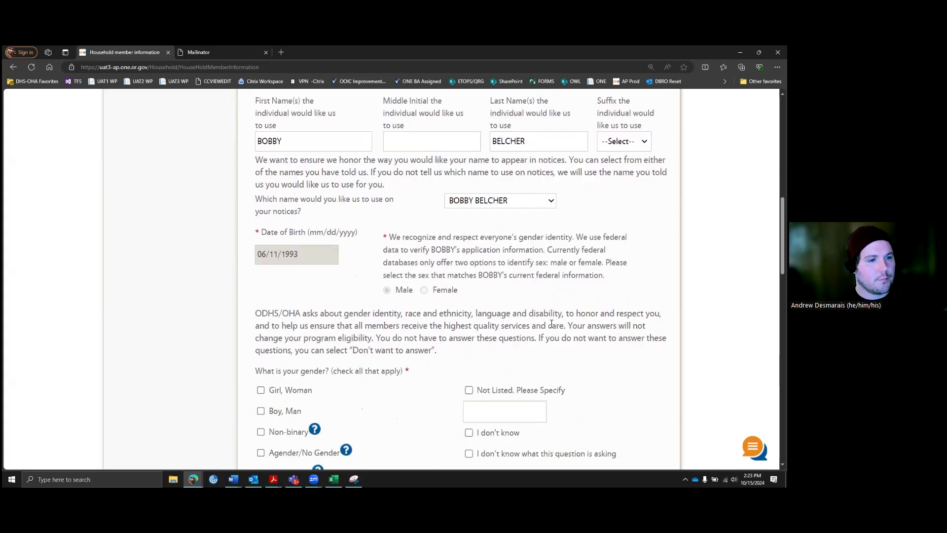
Step: Record gender as Boy, Man, transgender No, and migrant/seasonal farm worker No
scroll(464, 290, "down", 1)
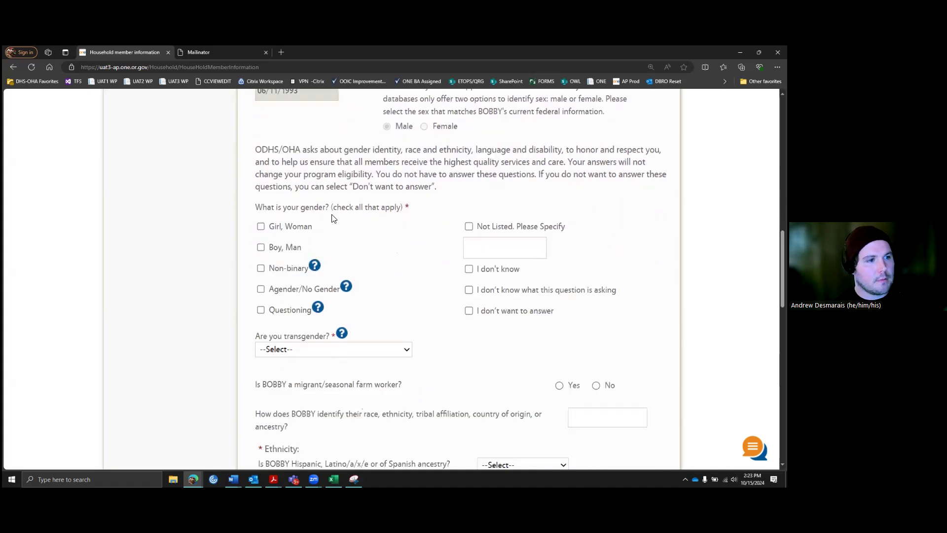
left_click(260, 248)
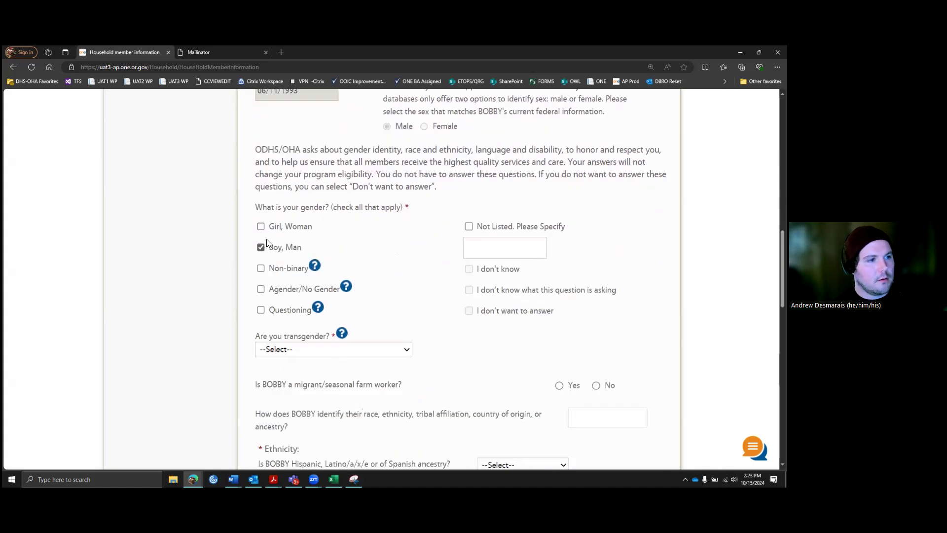
scroll(365, 276, "down", 1)
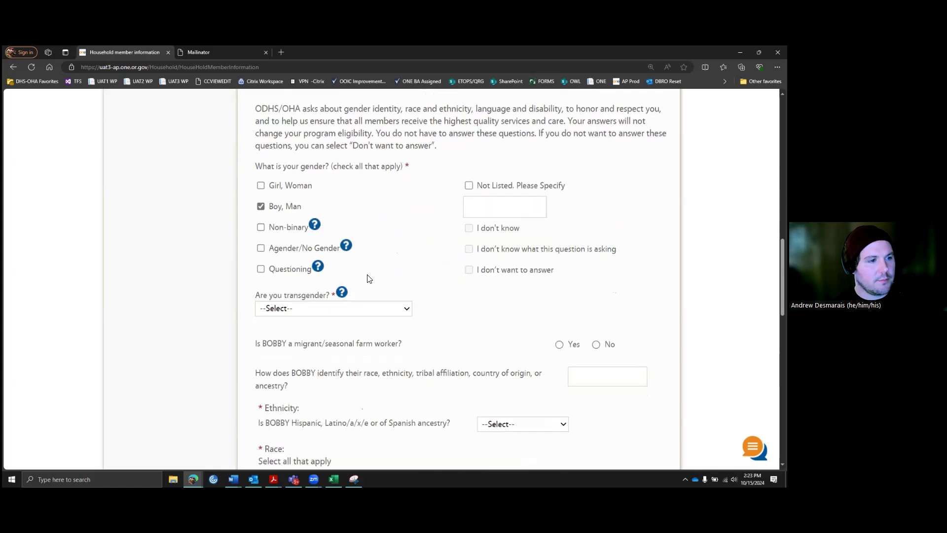
left_click(402, 311)
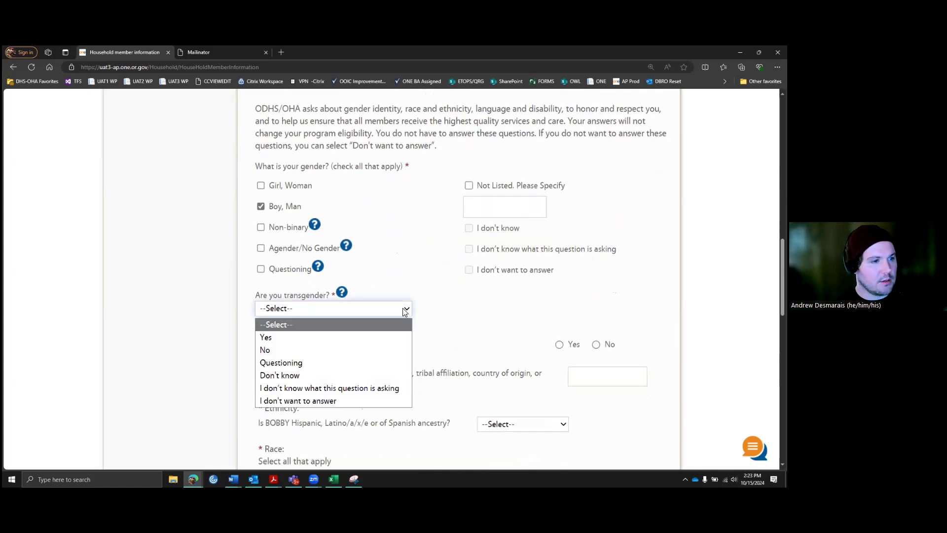
left_click(338, 349)
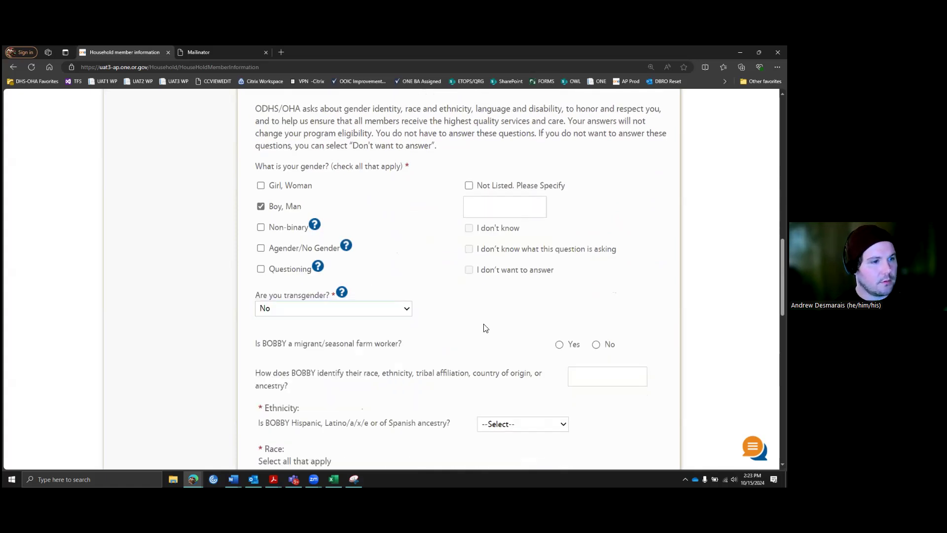
scroll(478, 325, "down", 1)
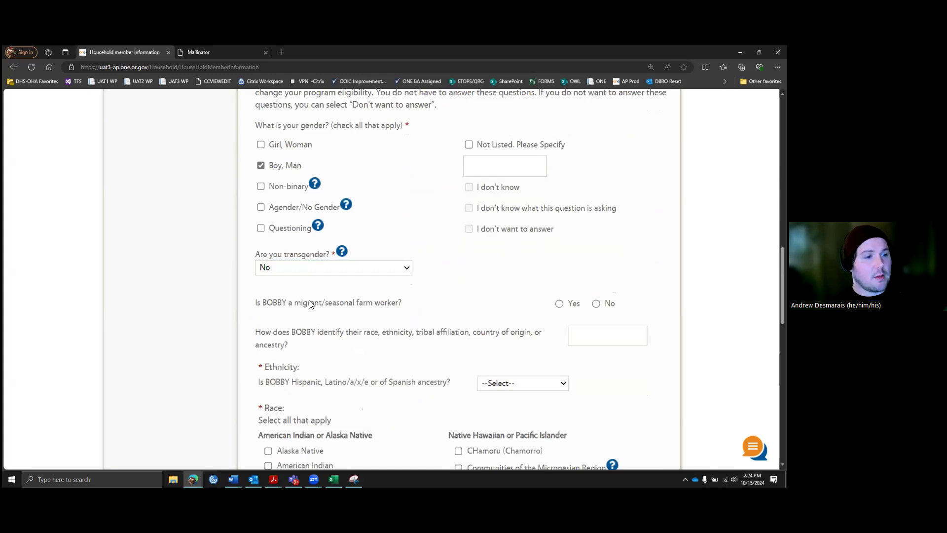
left_click(596, 304)
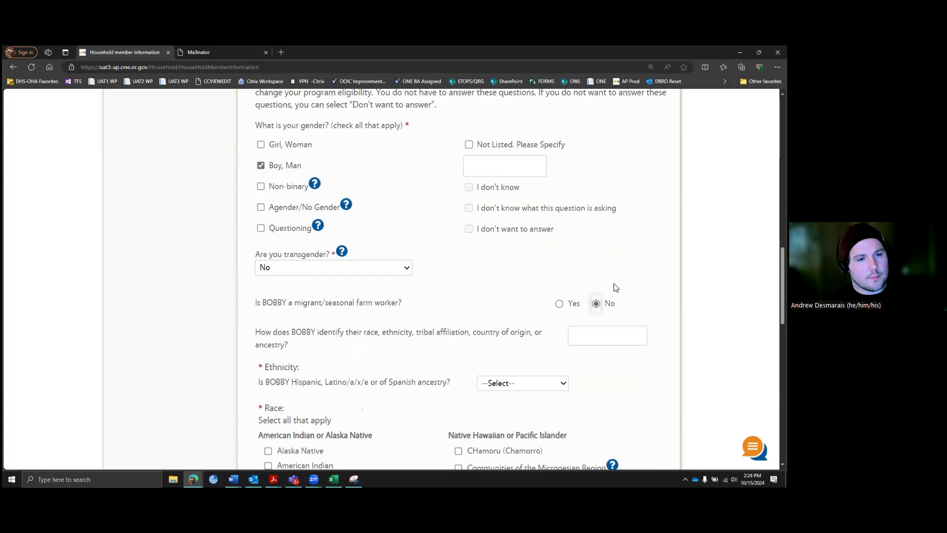
Step: Set Hispanic ancestry to No, race to Western European, and add a second household member
scroll(611, 279, "down", 1)
scroll(612, 280, "down", 1)
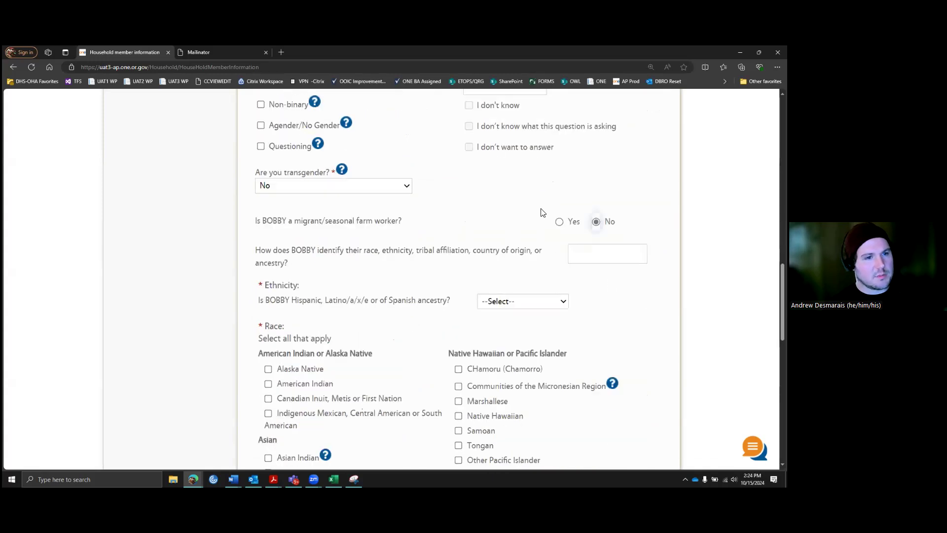
scroll(503, 271, "down", 1)
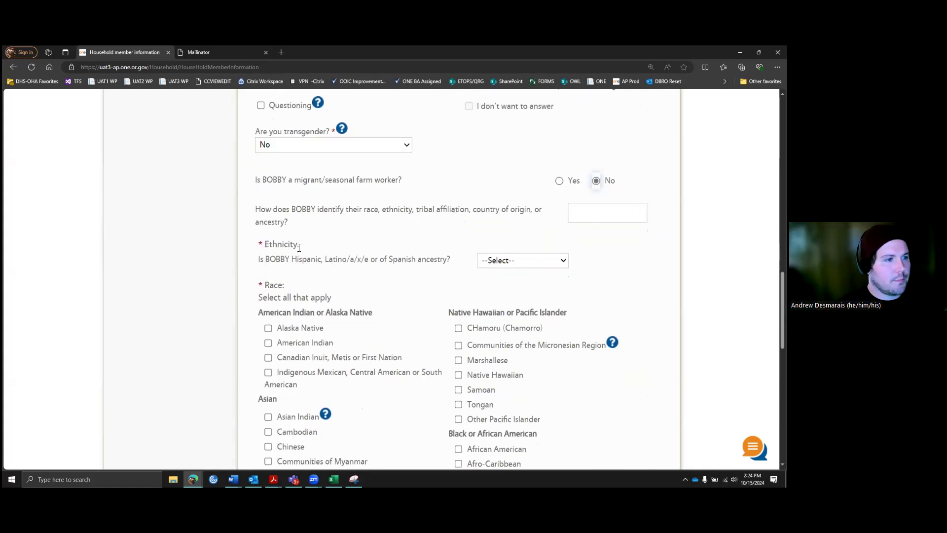
left_click(526, 260)
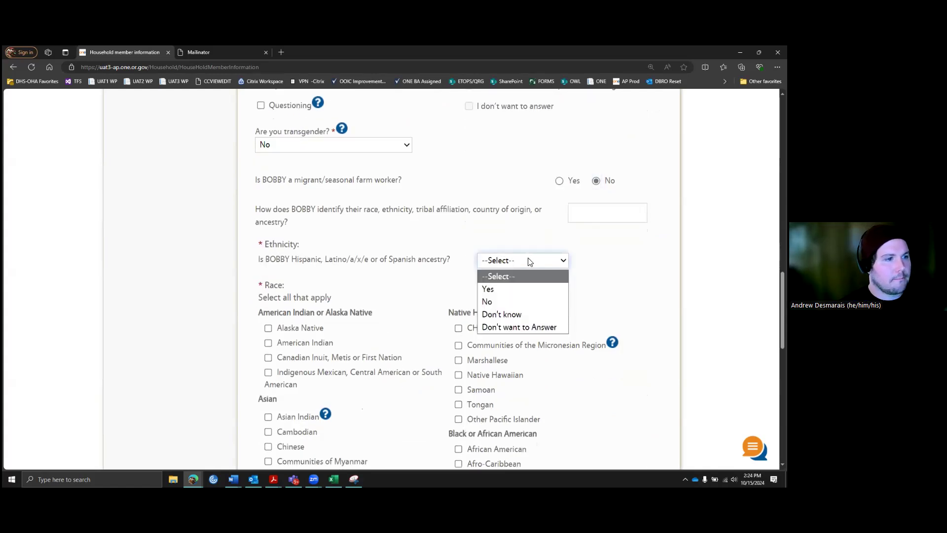
left_click(488, 298)
scroll(477, 265, "down", 1)
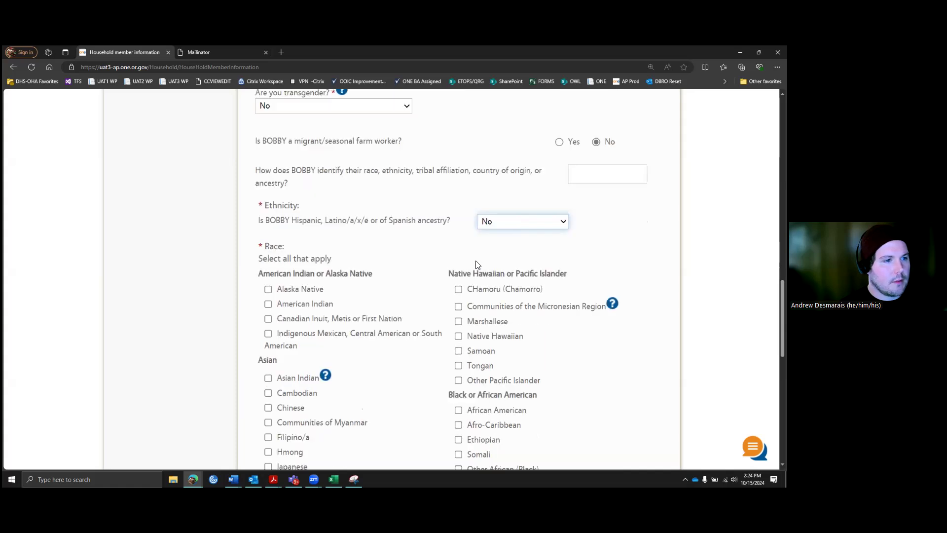
scroll(473, 271, "down", 4)
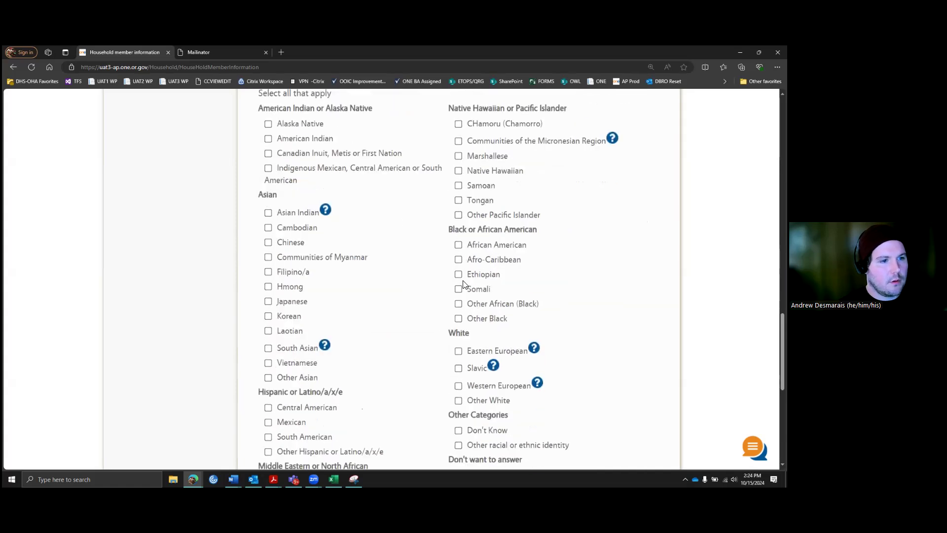
scroll(461, 305, "down", 1)
left_click(458, 345)
scroll(503, 321, "down", 2)
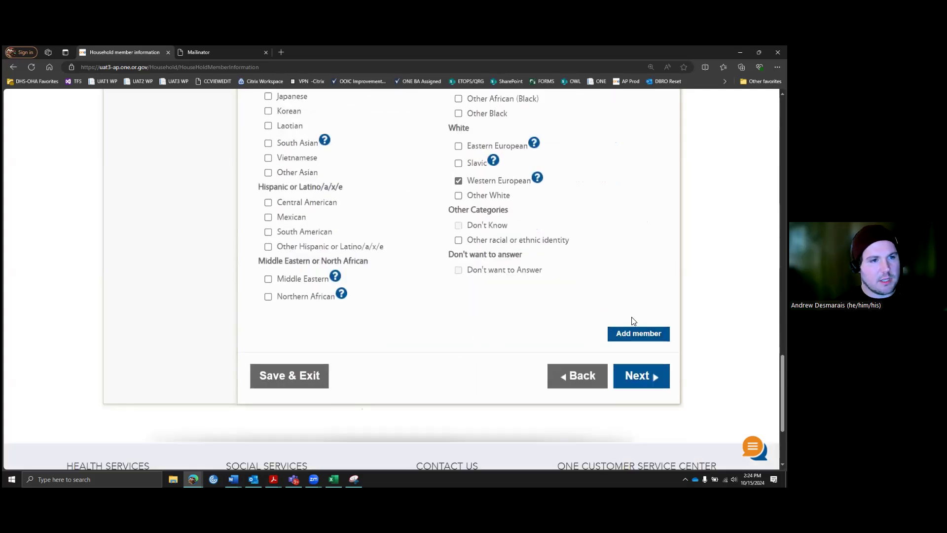
left_click(638, 335)
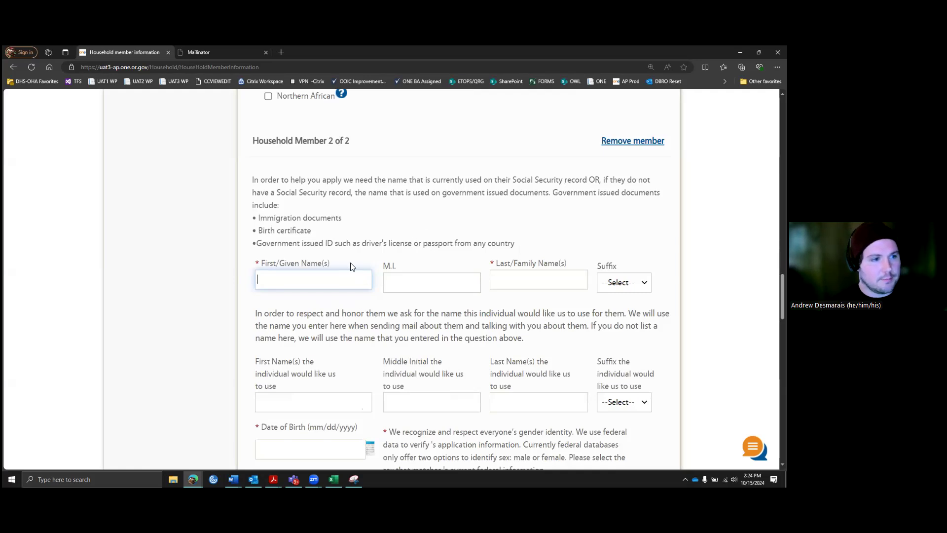
Step: Enter the second household member's first name, last name and date of birth
scroll(353, 266, "down", 1)
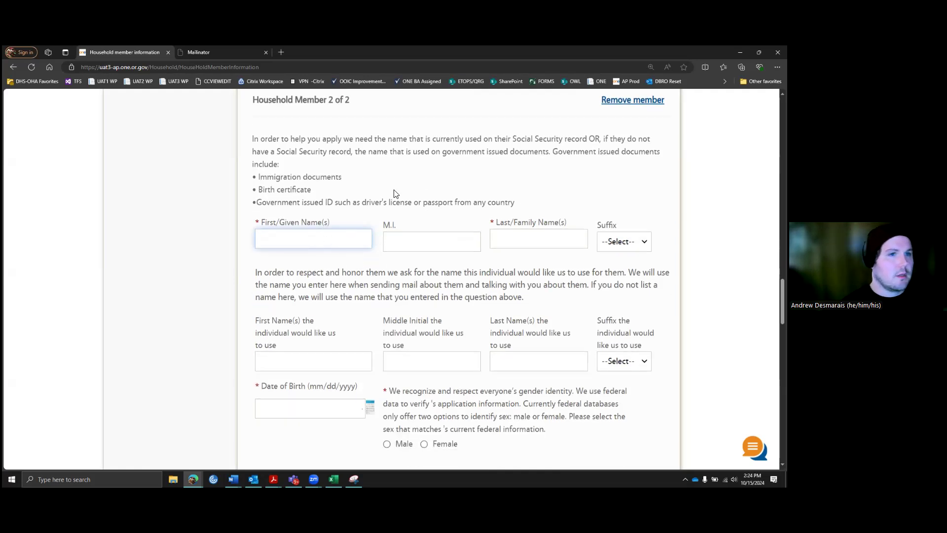
scroll(533, 212, "up", 3)
scroll(351, 242, "down", 3)
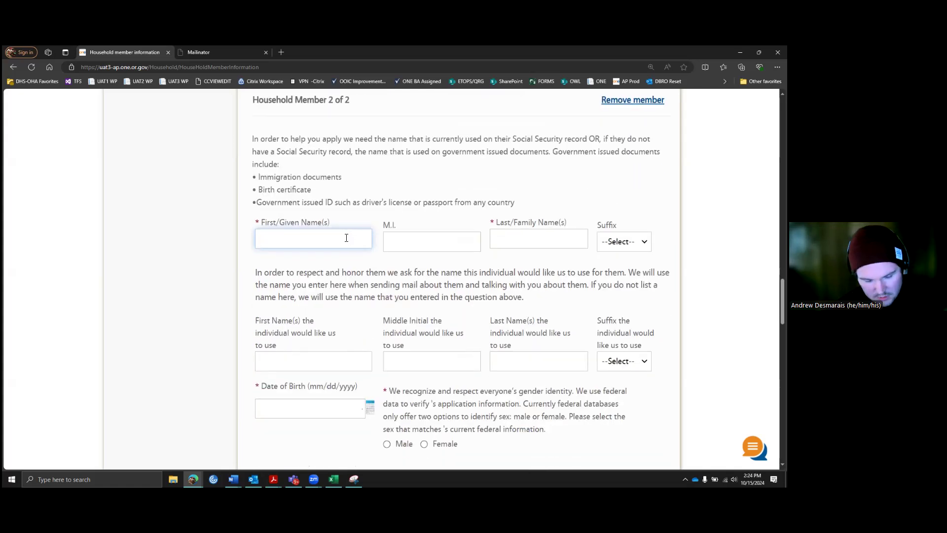
type("OUISE")
key("Tab")
key("Tab")
type("BELCHER")
key("Tab")
key("Tab")
key("Tab")
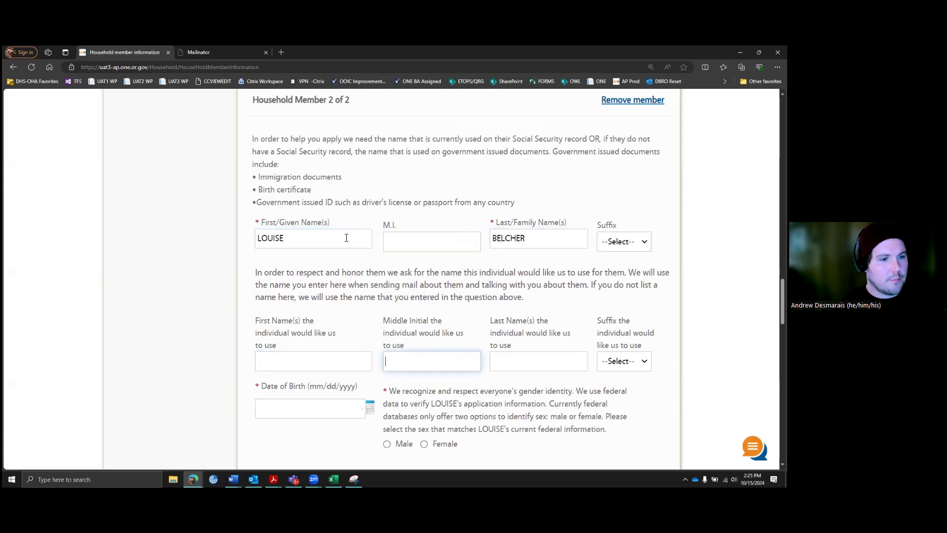
key("Tab")
key("Tab")
key("Tab")
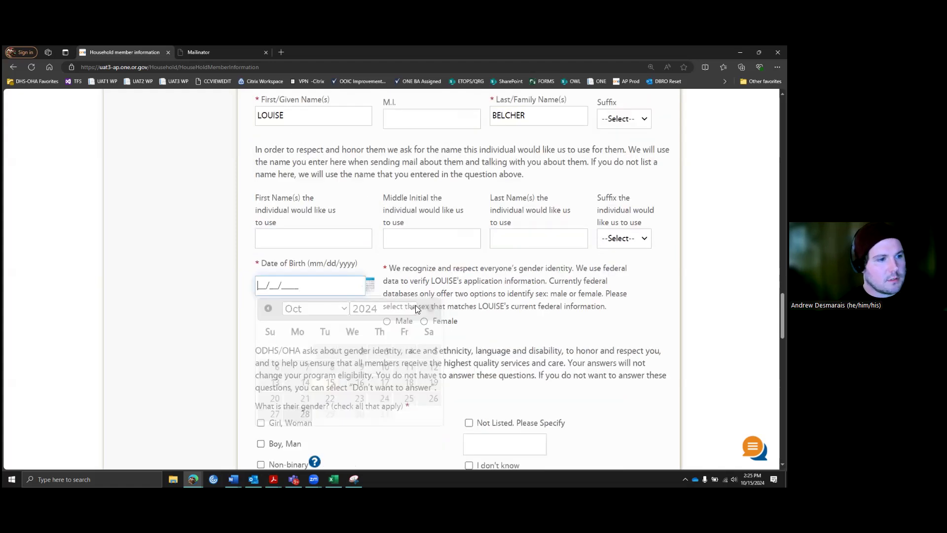
type("09/")
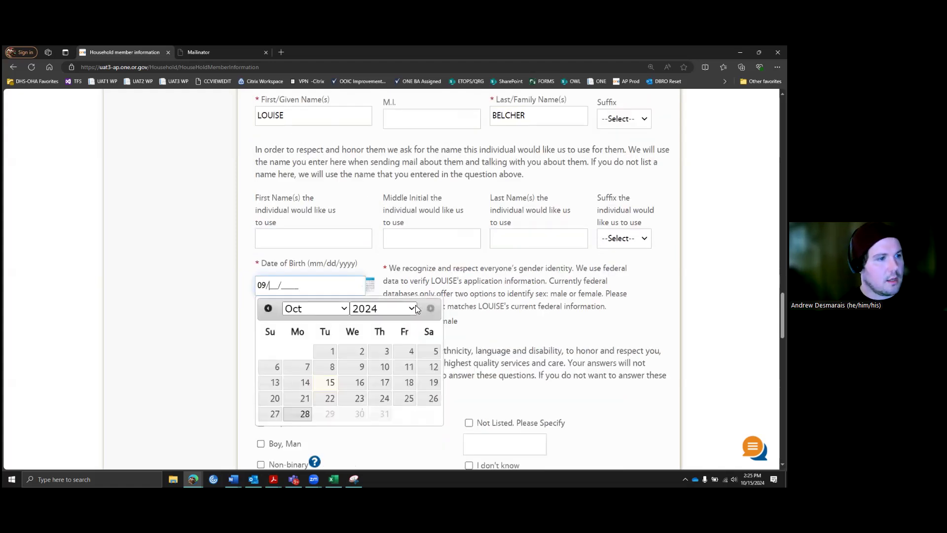
type("19/2019")
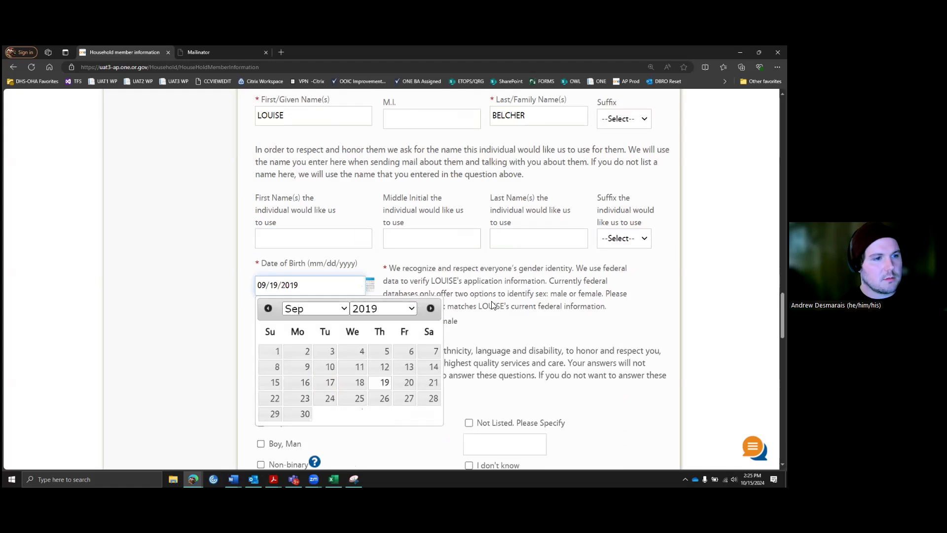
Step: Mark her sex as Female and gender as Girl, Woman, answering No to transgender and farm worker
scroll(434, 274, "down", 1)
left_click(424, 279)
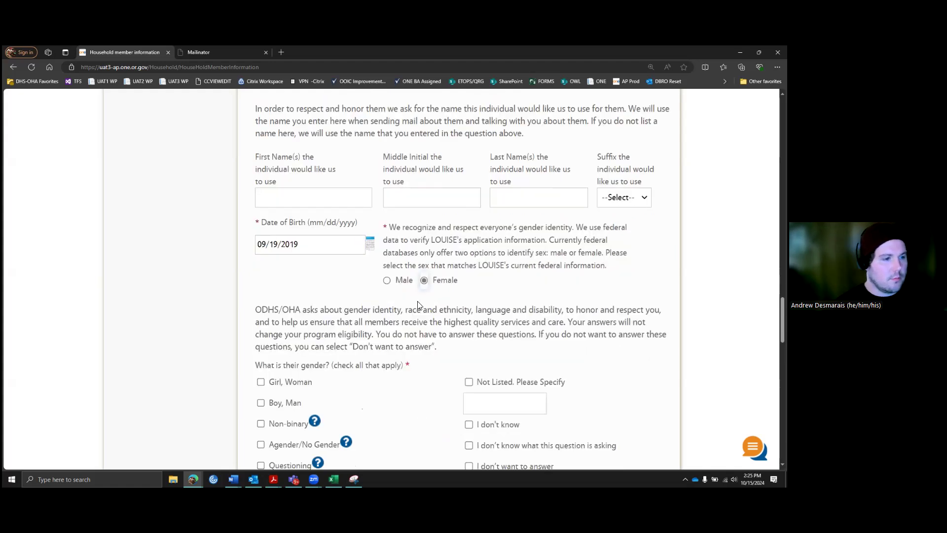
scroll(315, 338, "down", 1)
left_click(261, 341)
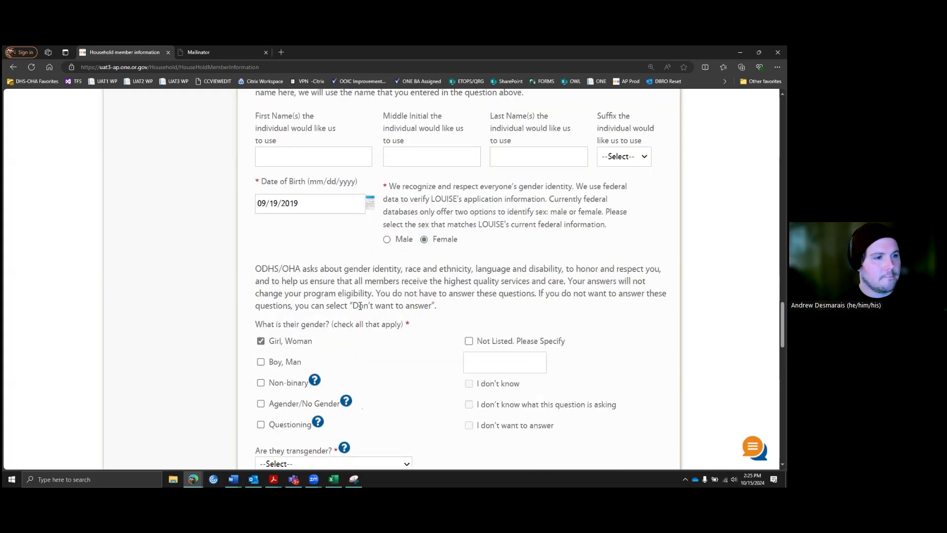
scroll(379, 302, "down", 2)
scroll(513, 270, "down", 2)
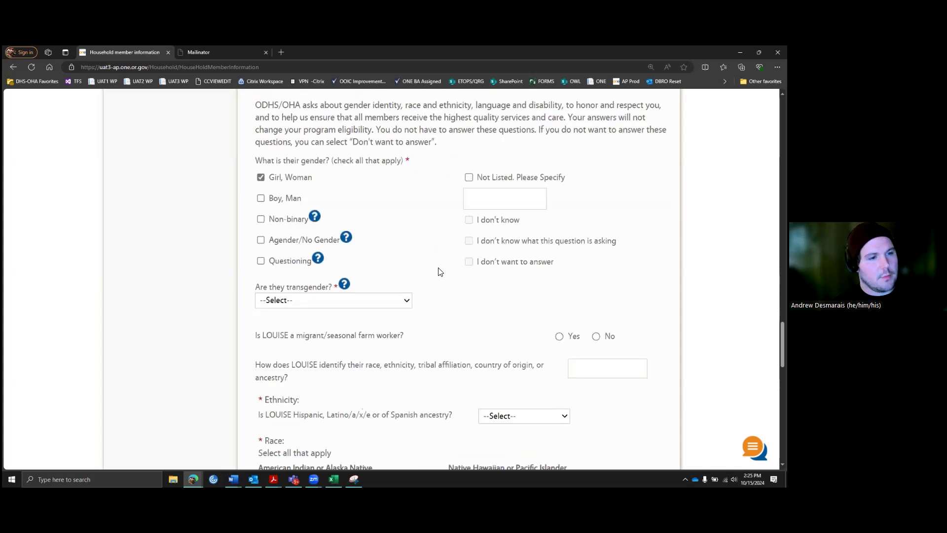
scroll(402, 262, "down", 1)
left_click(408, 260)
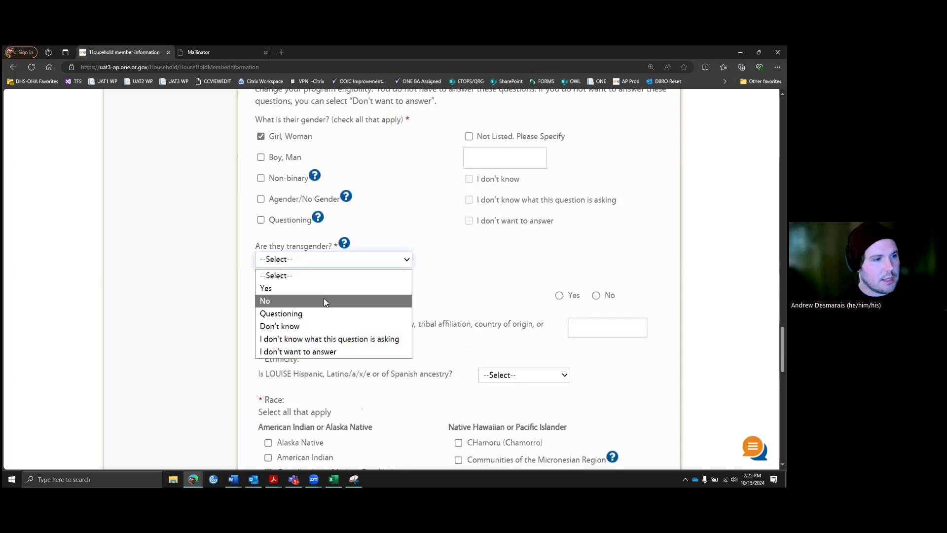
key("Return")
scroll(481, 254, "down", 3)
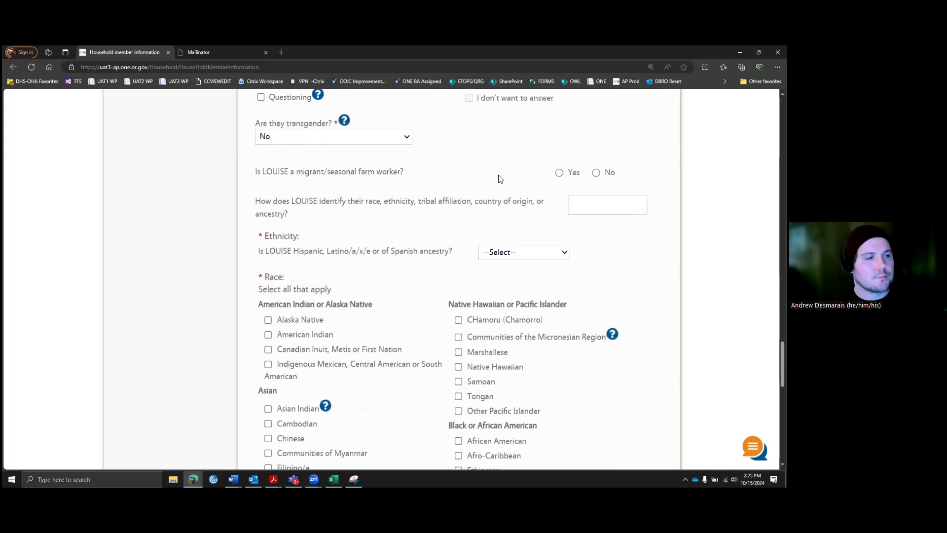
left_click(595, 173)
Step: Answer No for Hispanic ancestry, check Western European race, confirm she lives with the applicant, and continue
scroll(514, 169, "down", 1)
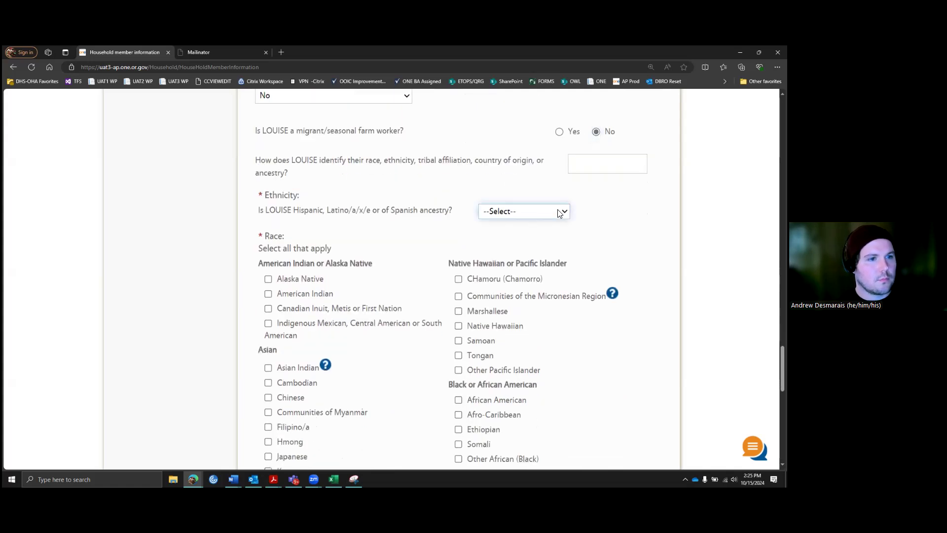
left_click(543, 211)
left_click(515, 252)
scroll(534, 298, "down", 4)
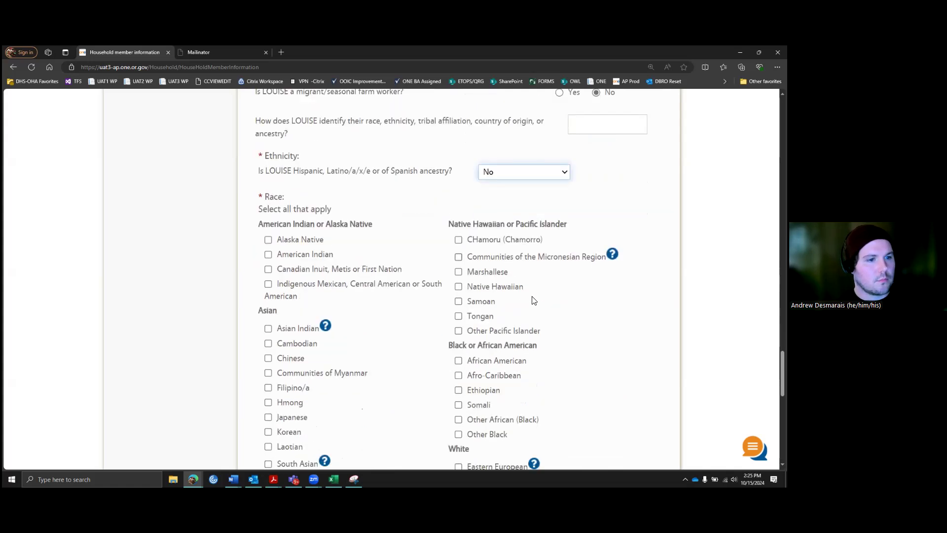
left_click(458, 337)
scroll(550, 317, "down", 6)
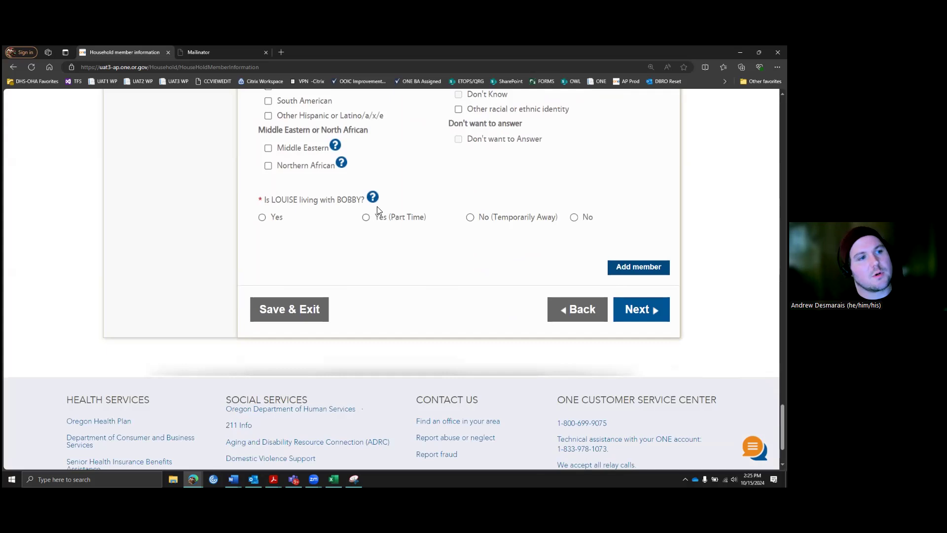
left_click(335, 218)
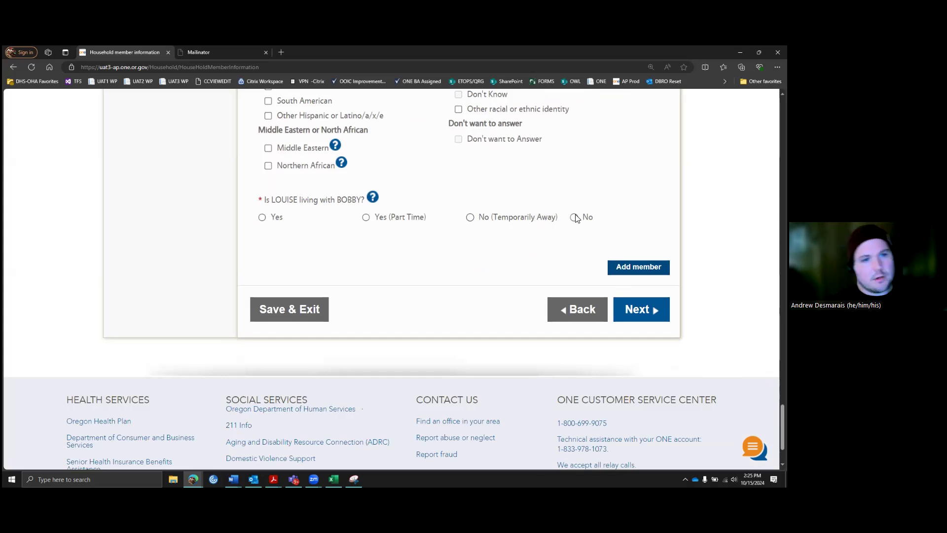
left_click(262, 217)
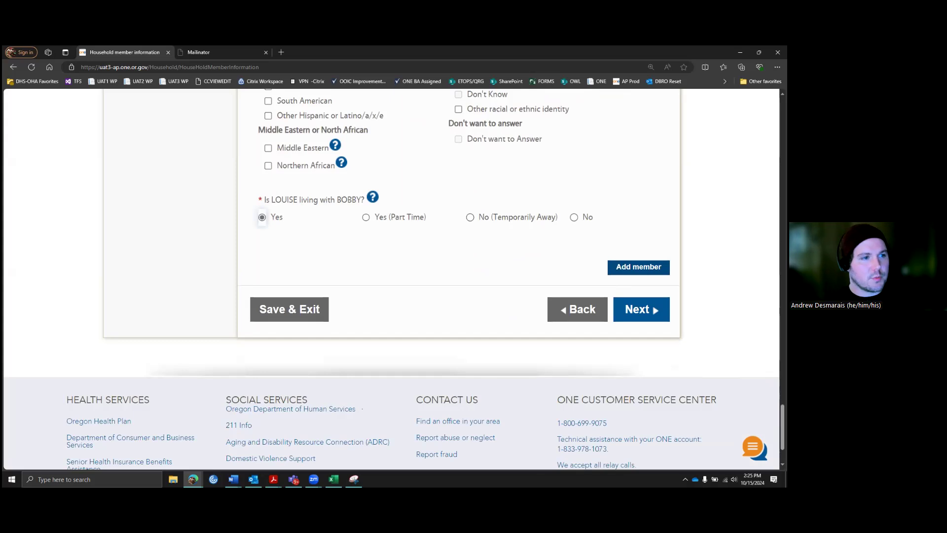
scroll(496, 281, "up", 3)
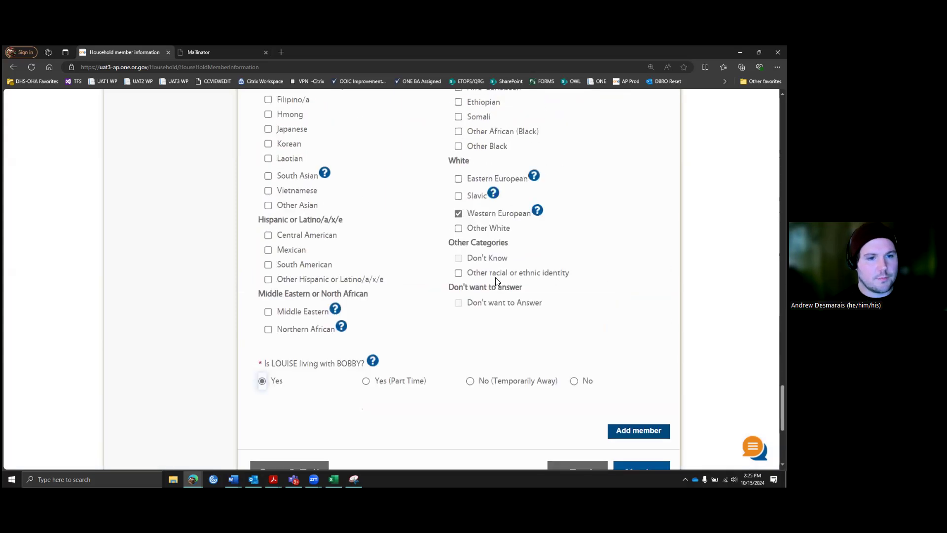
scroll(636, 348, "down", 2)
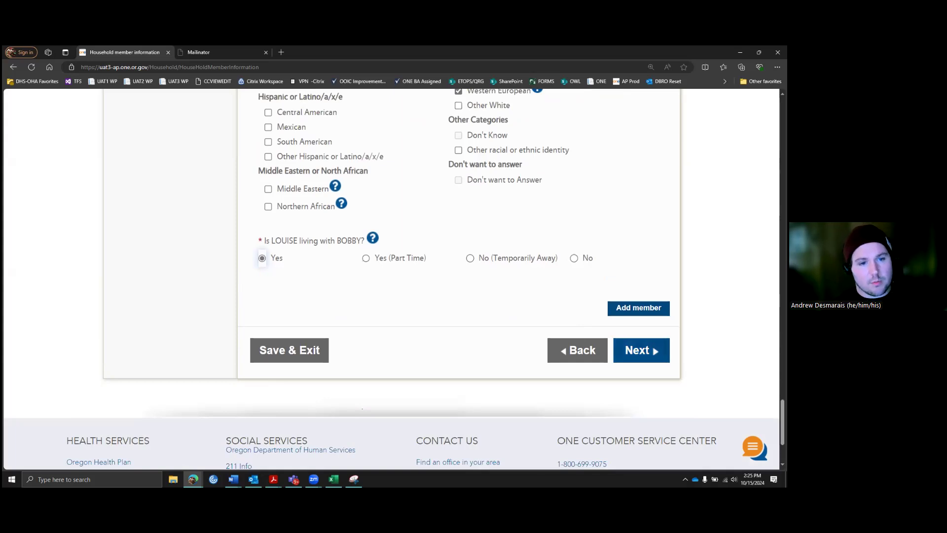
left_click(640, 350)
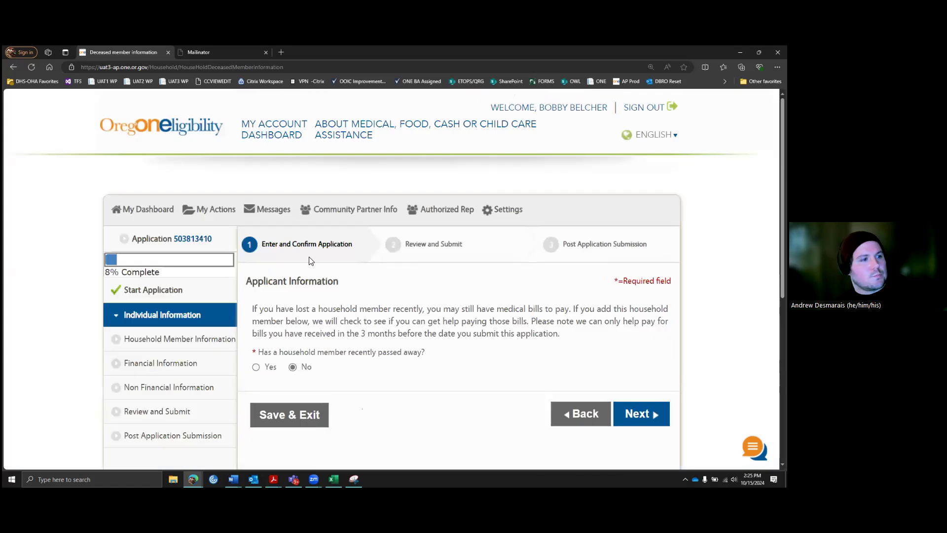
Step: Answer No to 'Has a household member recently passed away?' after briefly choosing Yes
scroll(390, 292, "down", 2)
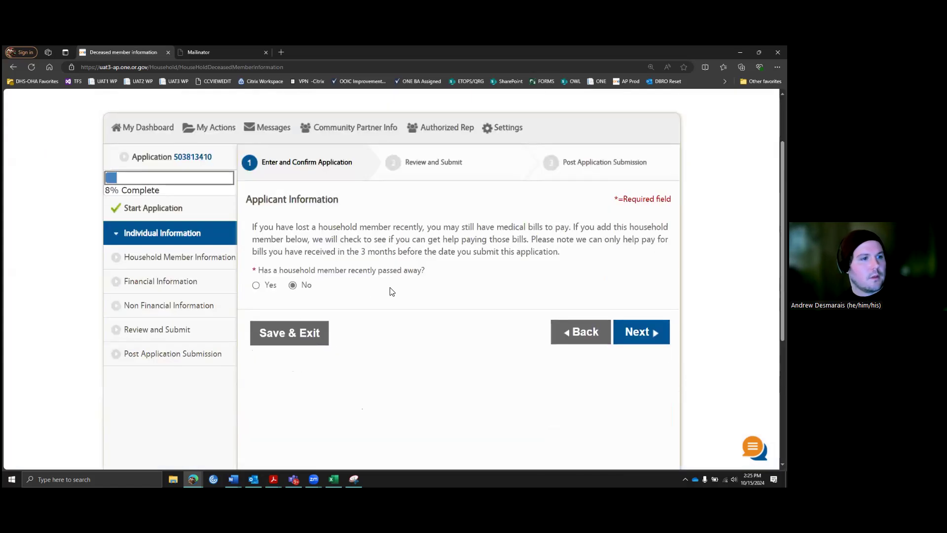
scroll(391, 288, "down", 1)
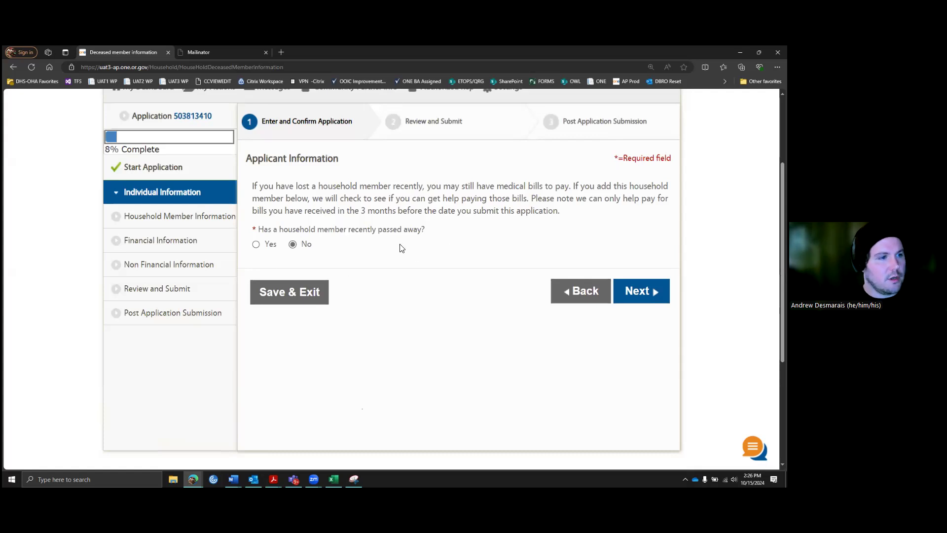
left_click(256, 245)
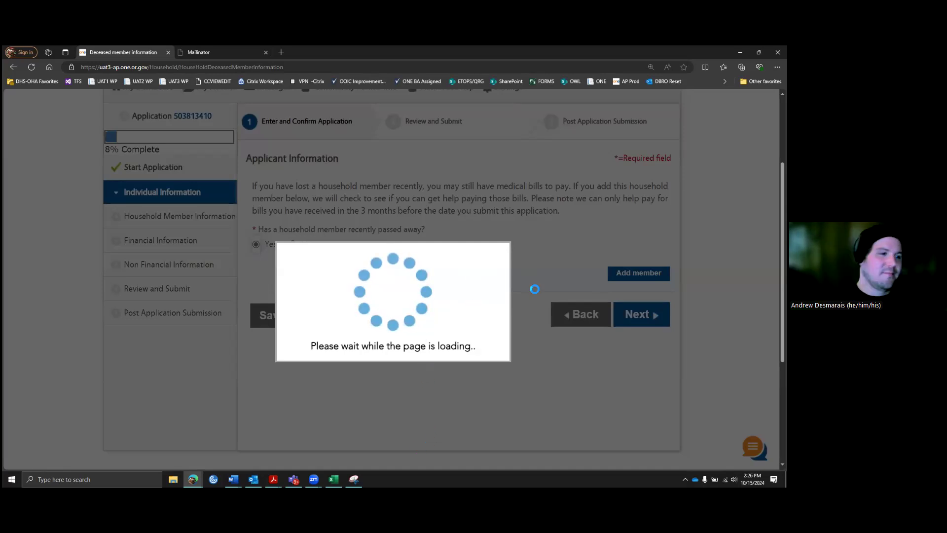
scroll(465, 318, "down", 6)
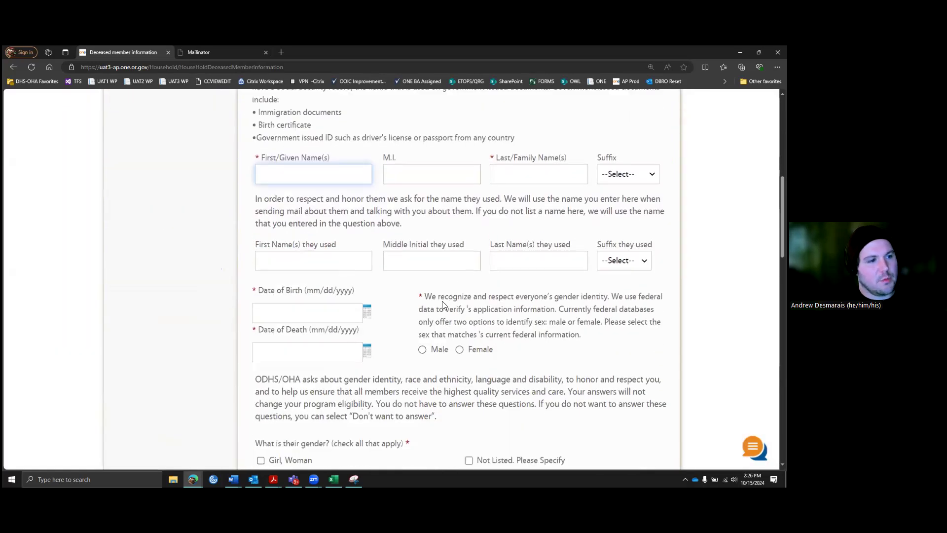
scroll(444, 304, "up", 5)
scroll(289, 212, "up", 1)
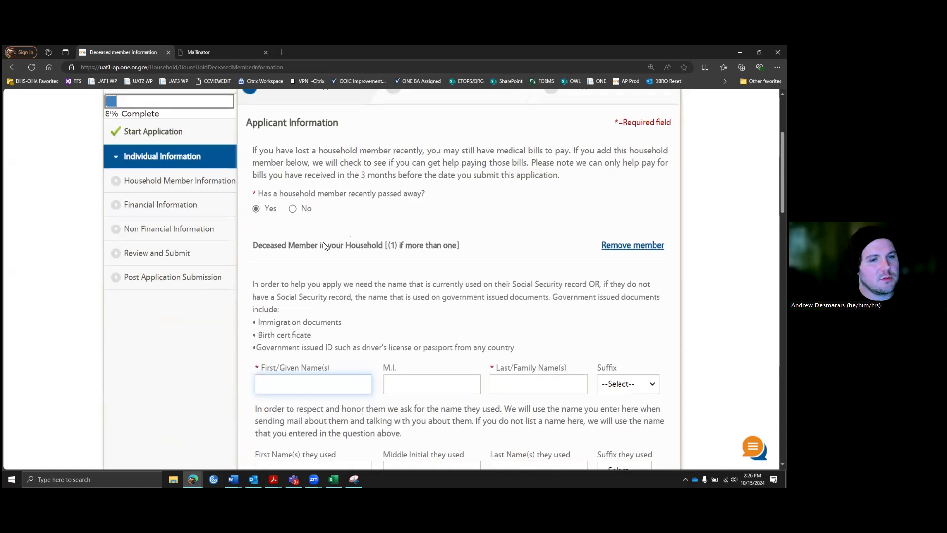
left_click(293, 245)
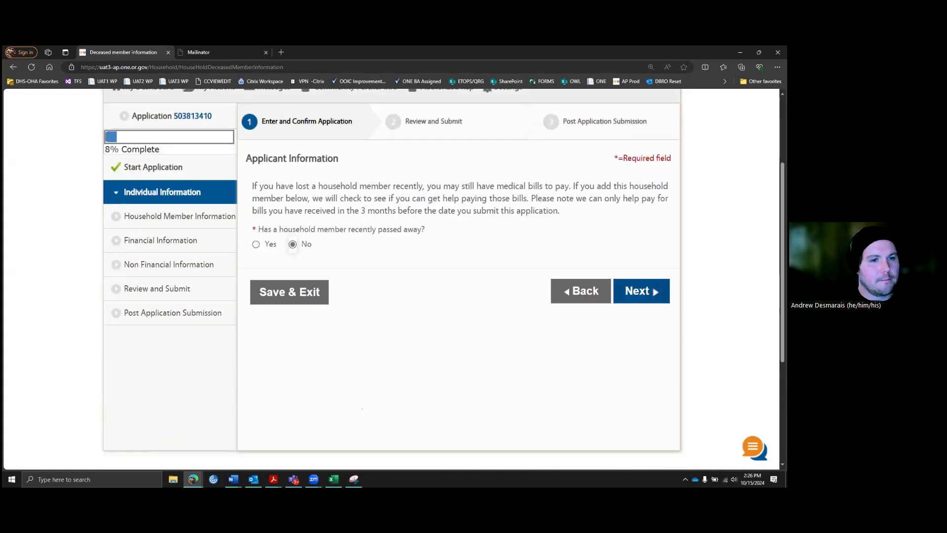
Step: Try to continue, hit the mandatory-fields error, and go back to household member information
left_click(651, 295)
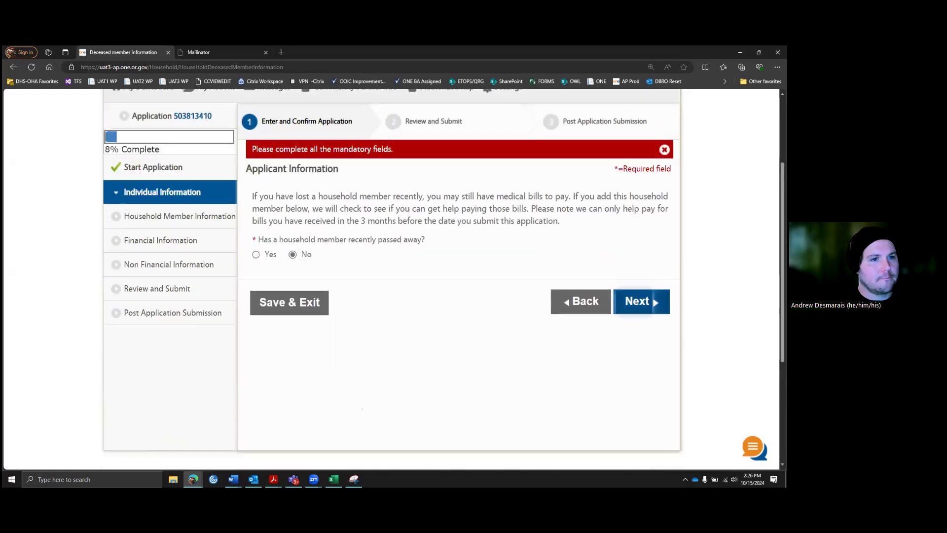
scroll(462, 236, "up", 2)
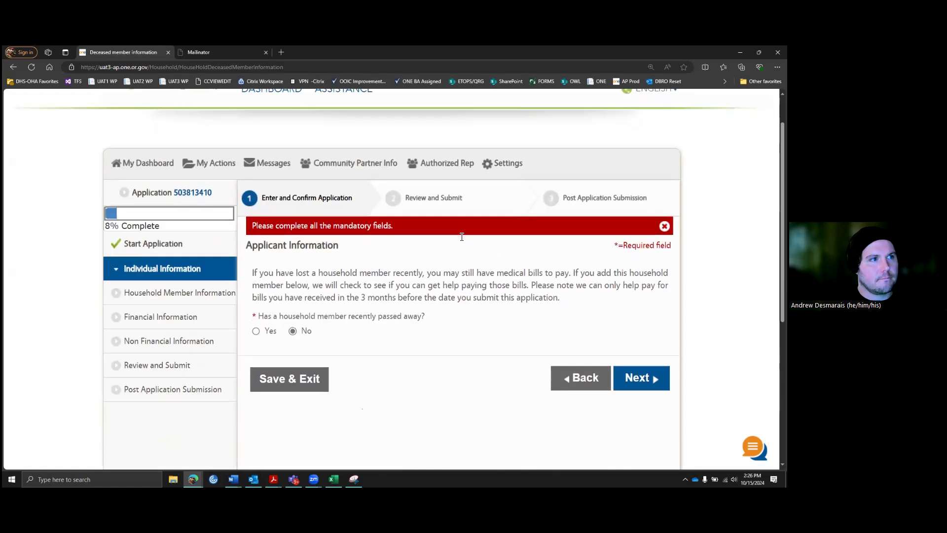
scroll(462, 237, "down", 1)
left_click(641, 343)
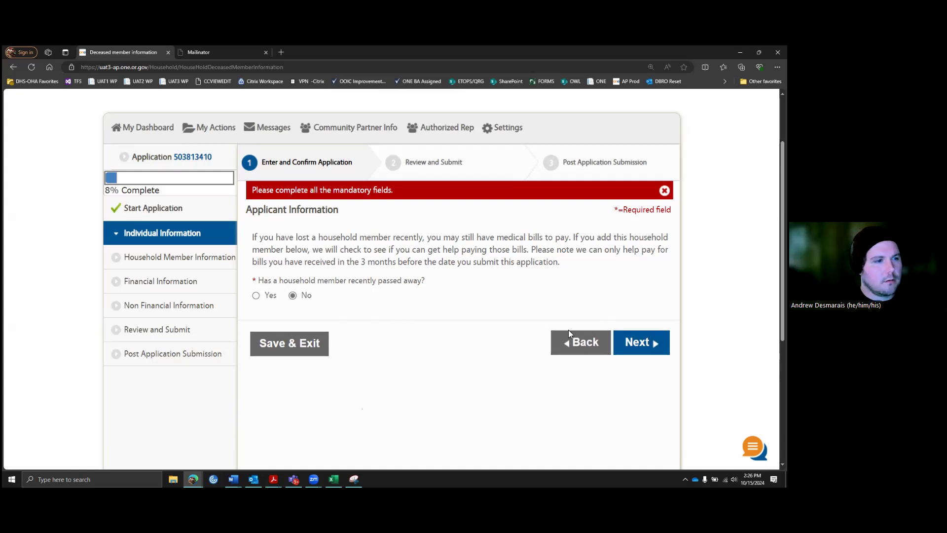
left_click(589, 346)
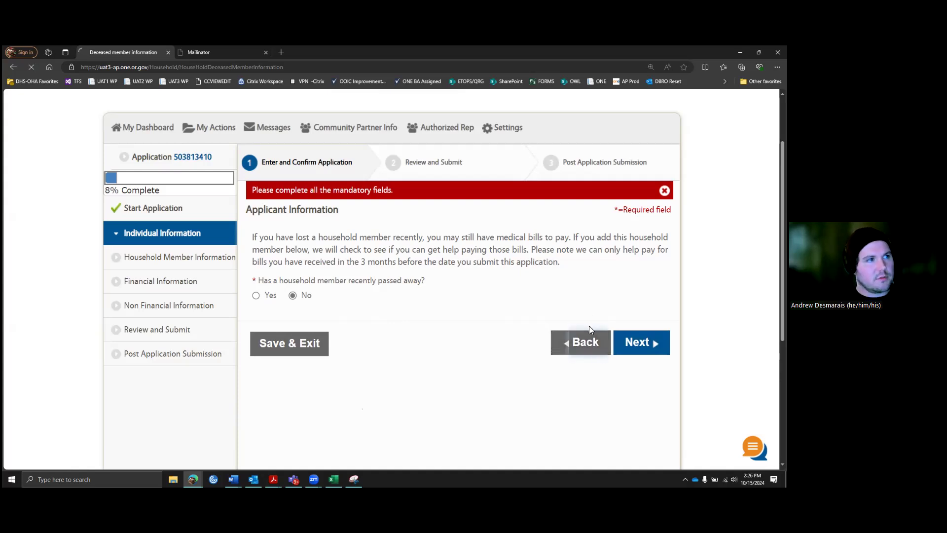
Step: Review the second member's household information page and continue back to the deceased-member question
scroll(605, 384, "down", 3)
scroll(626, 403, "down", 20)
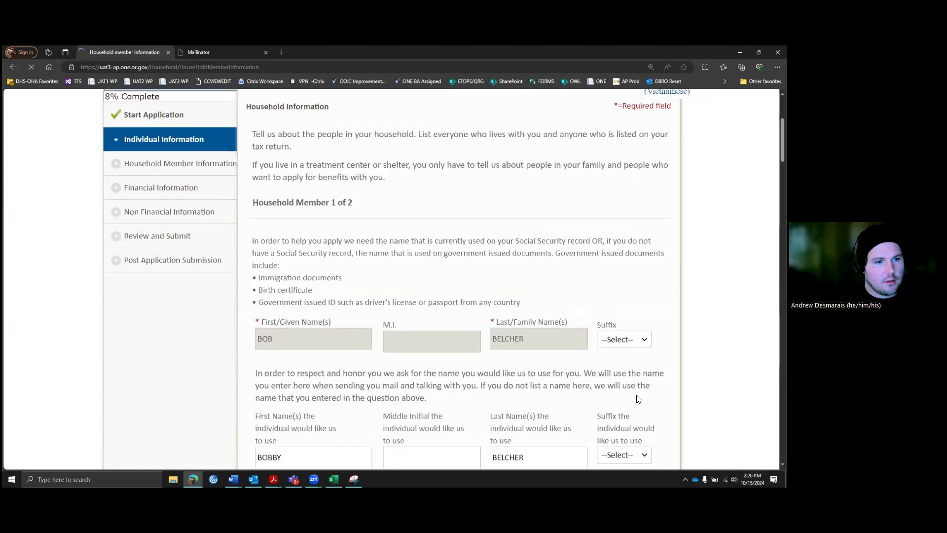
scroll(362, 408, "down", 15)
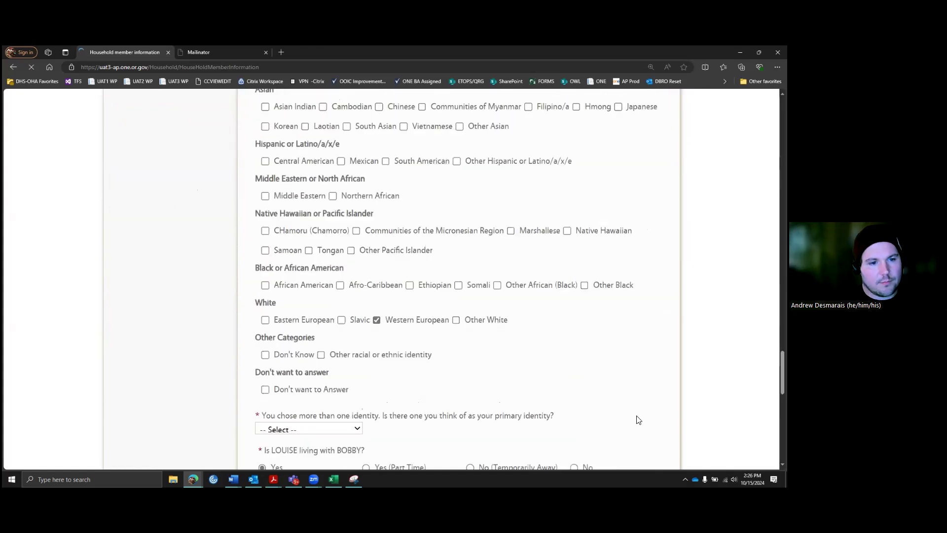
scroll(362, 408, "up", 4)
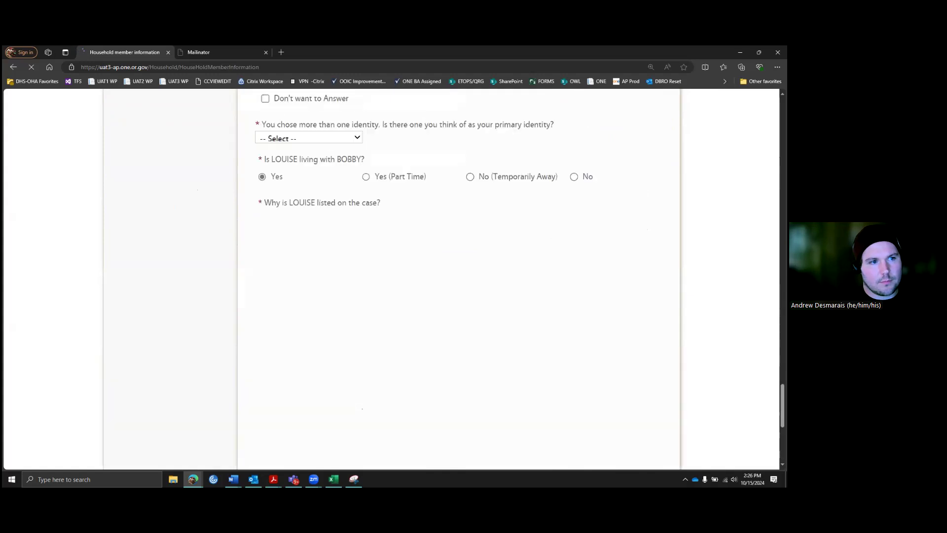
scroll(362, 408, "down", 1)
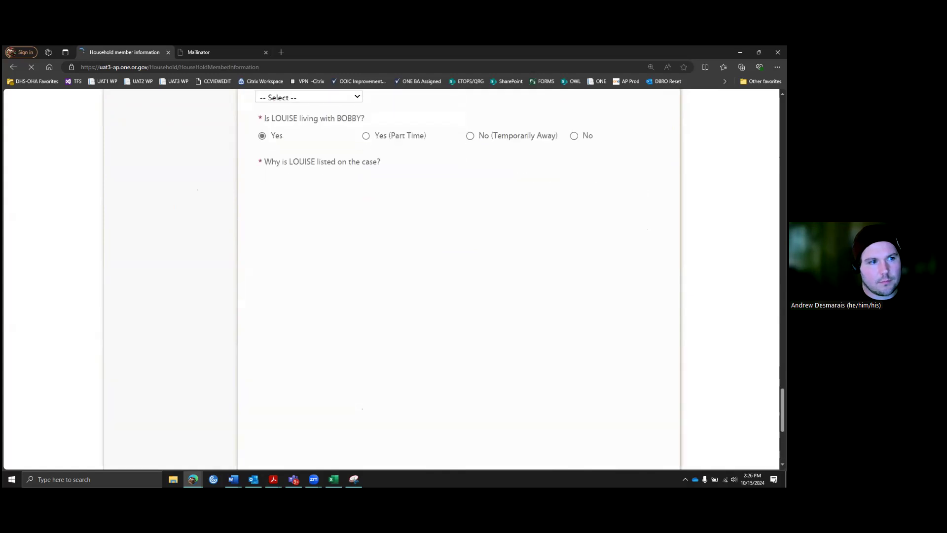
scroll(362, 408, "up", 8)
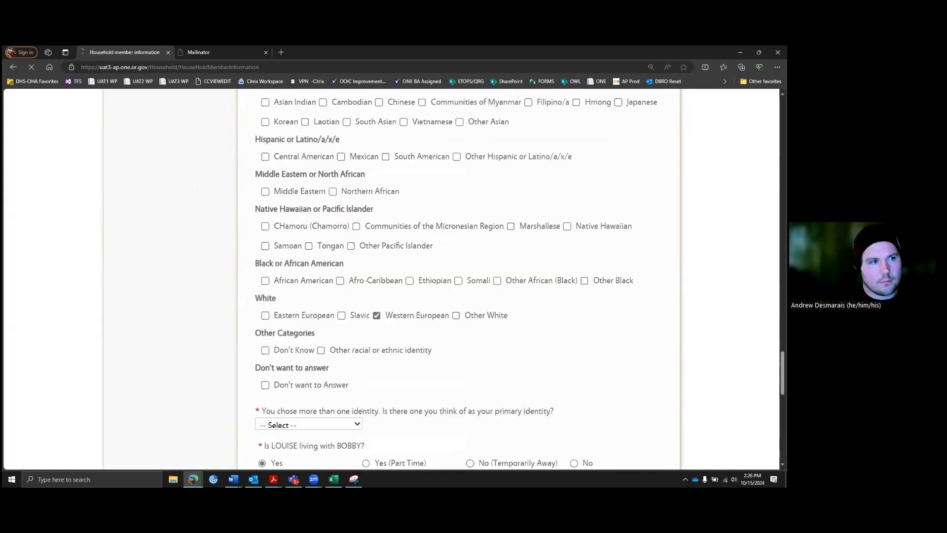
scroll(362, 409, "down", 12)
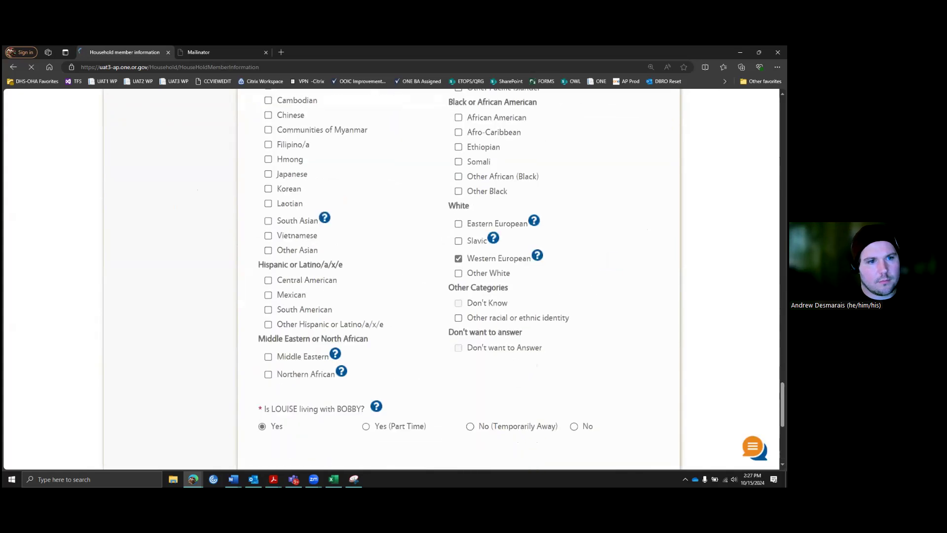
left_click(641, 276)
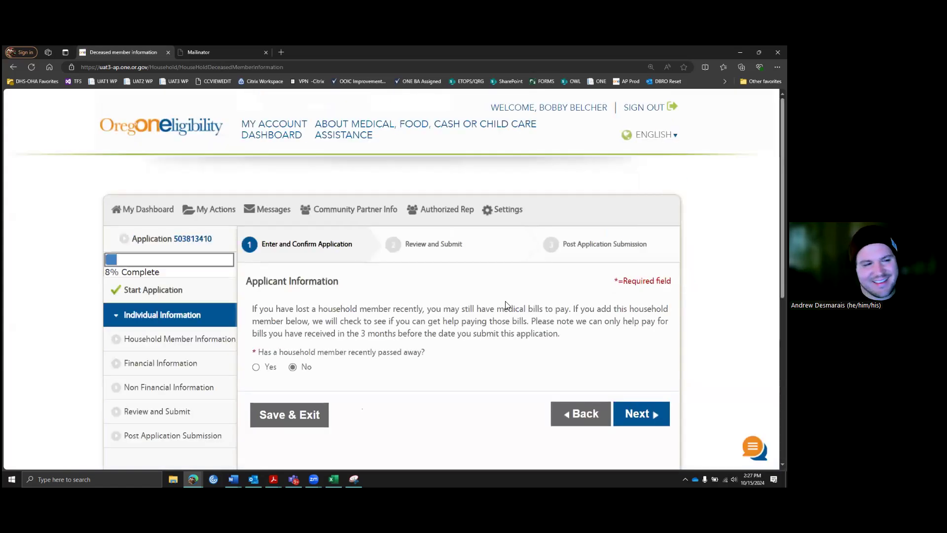
Step: Apply the applicant for Cash, Medical and SNAP and the second member for ERDC, Cash, Medical and SNAP
left_click(636, 412)
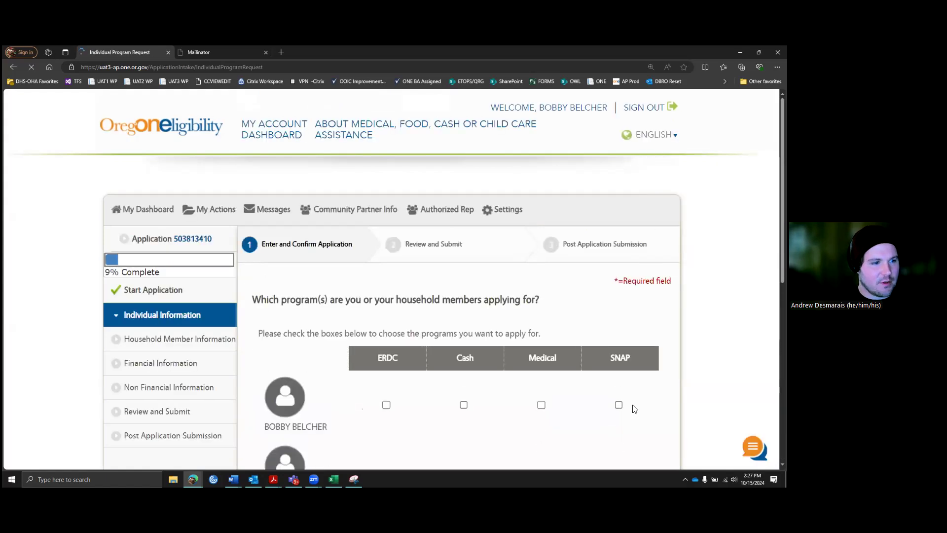
scroll(602, 329, "down", 2)
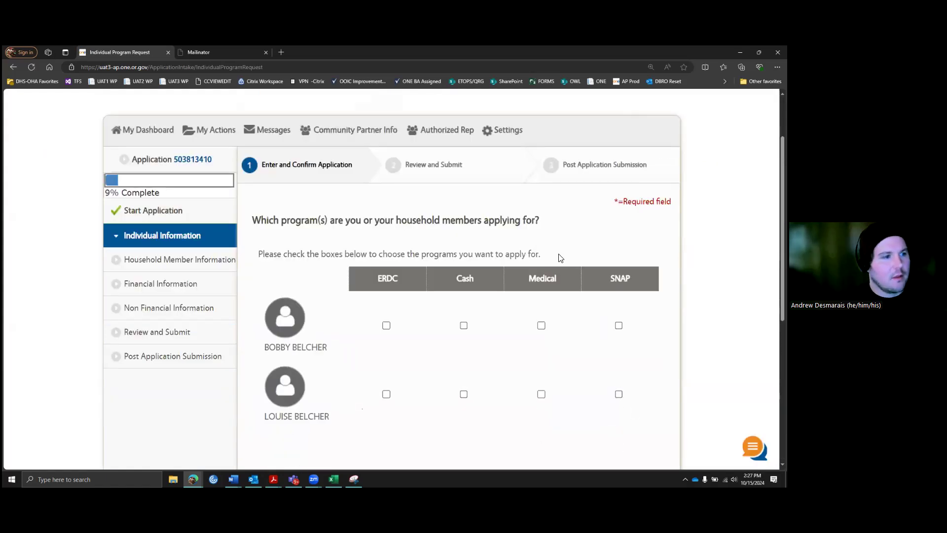
scroll(561, 257, "down", 1)
scroll(362, 205, "down", 1)
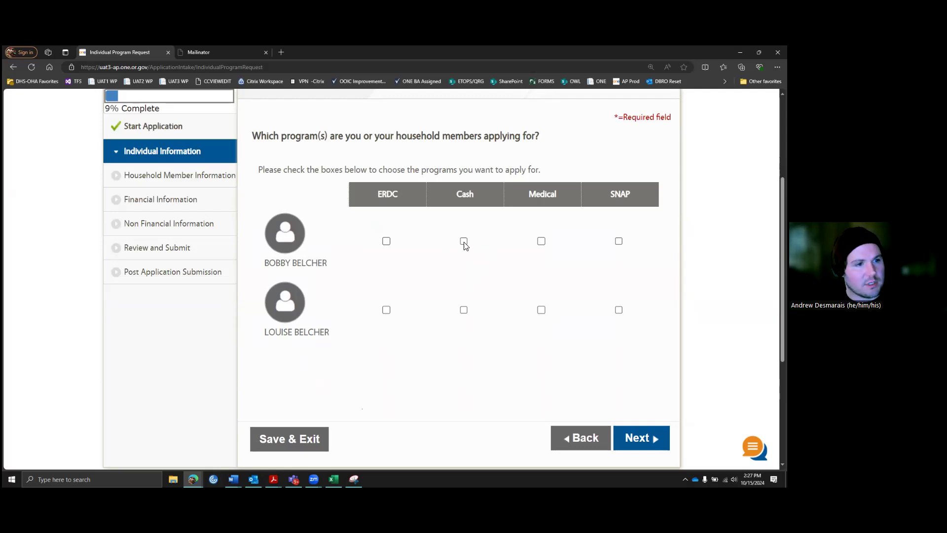
left_click(541, 241)
left_click(618, 241)
left_click(386, 311)
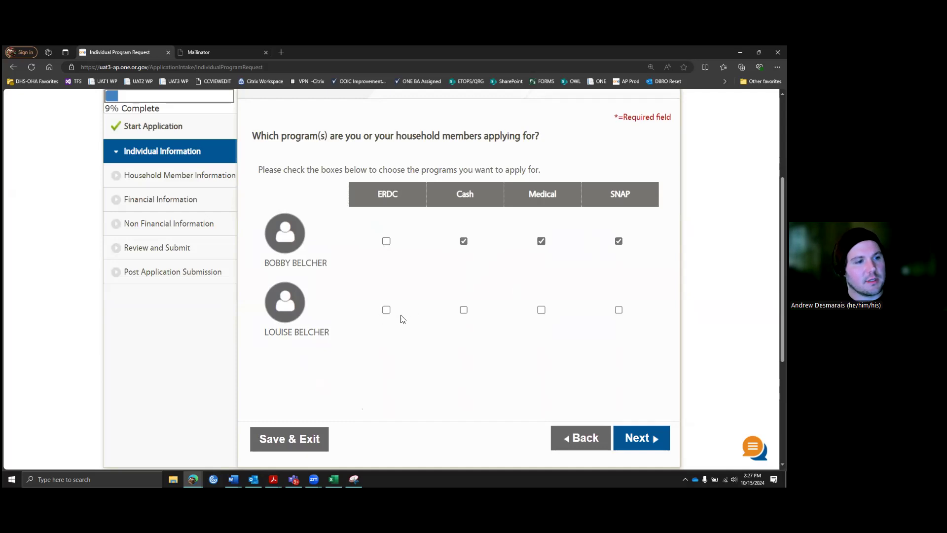
left_click(463, 310)
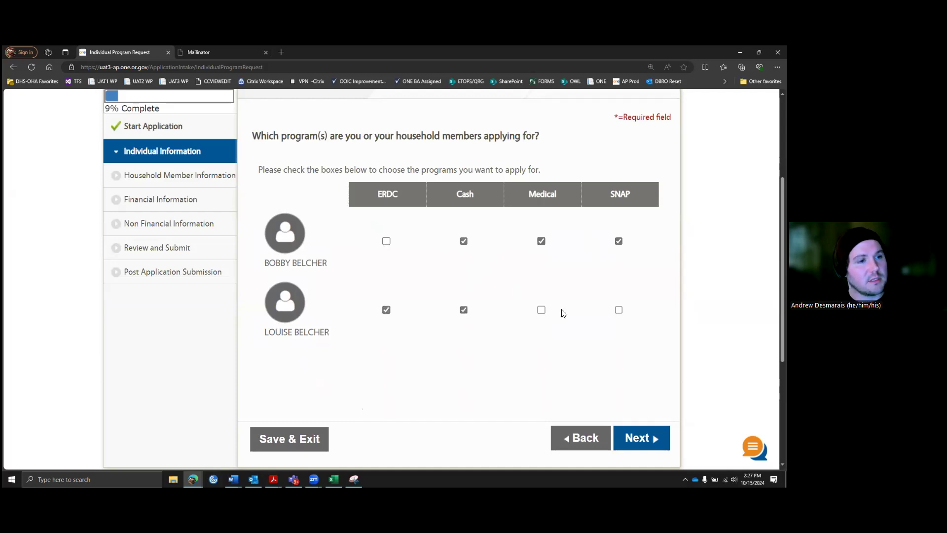
left_click(543, 311)
left_click(618, 310)
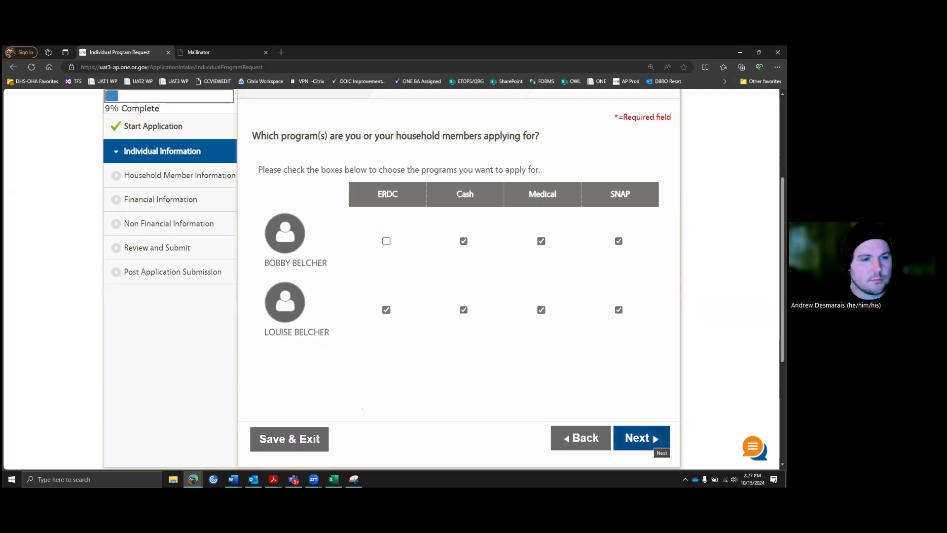
left_click(641, 438)
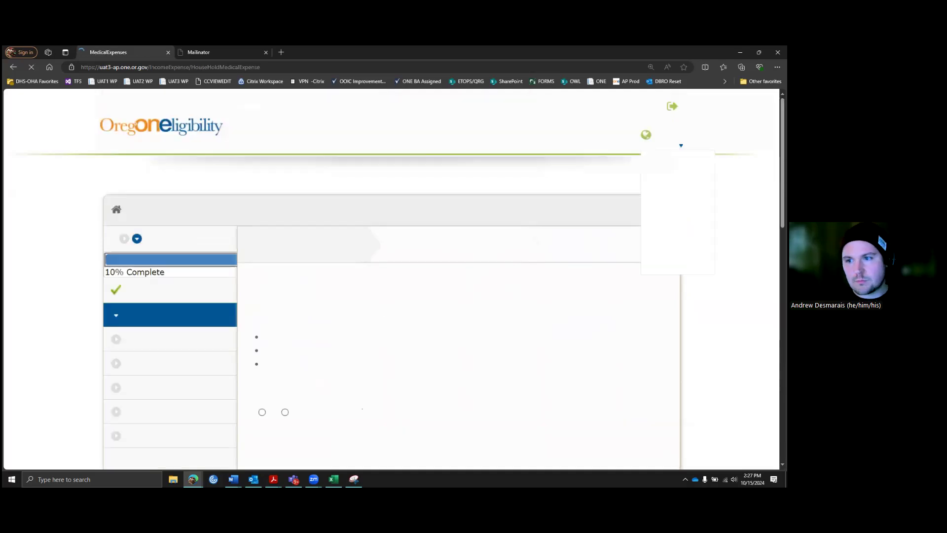
Step: Keep No for medical bills in the last three months and continue
scroll(434, 269, "down", 2)
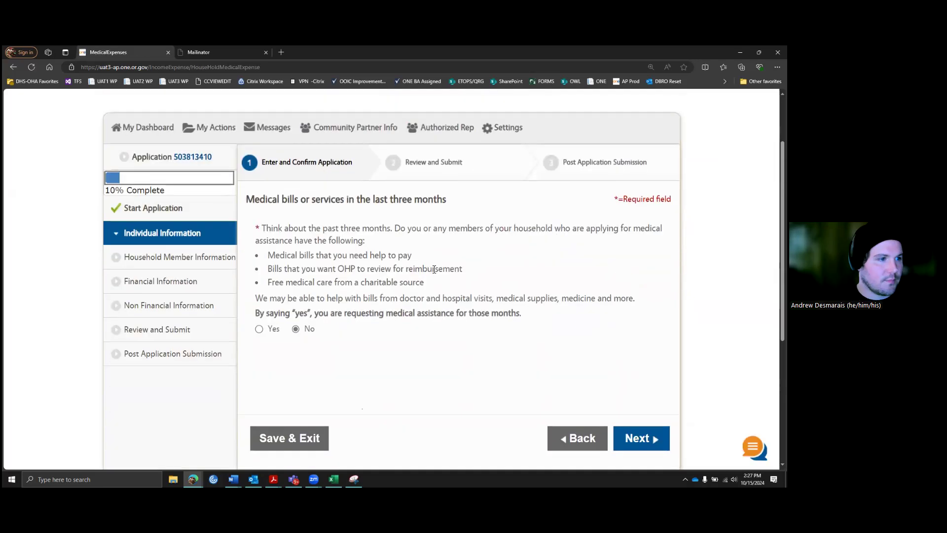
scroll(434, 268, "down", 1)
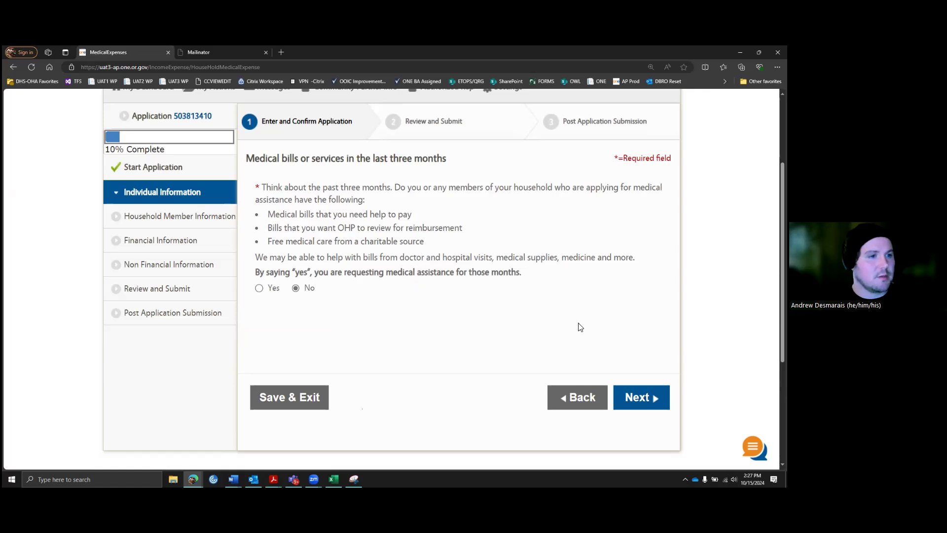
left_click(657, 399)
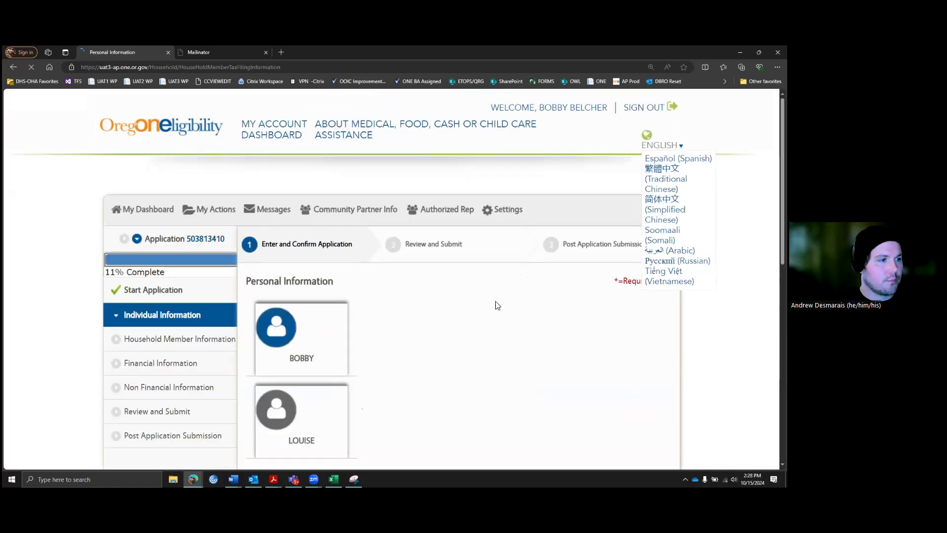
Step: Answer Yes to the applicant's US citizen question, after briefly switching to No, and continue
scroll(541, 337, "down", 4)
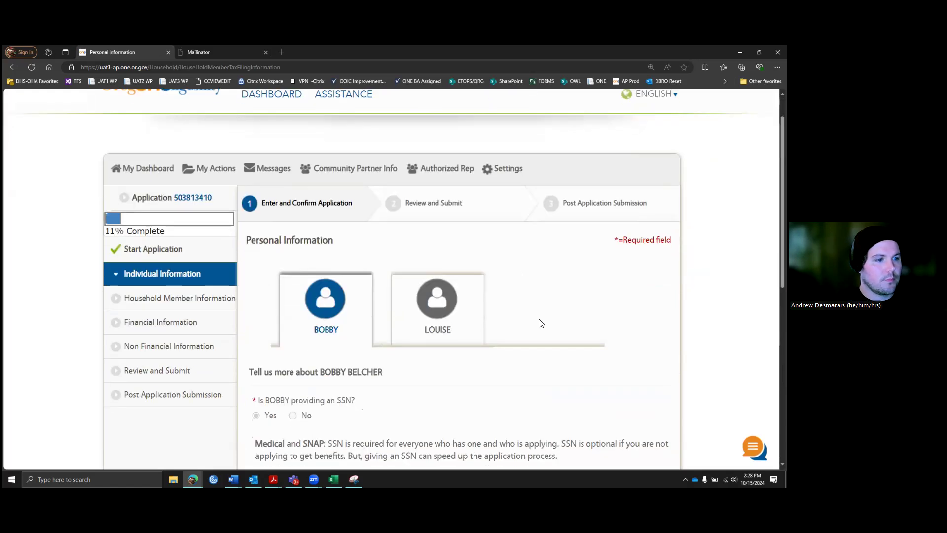
scroll(513, 301, "down", 1)
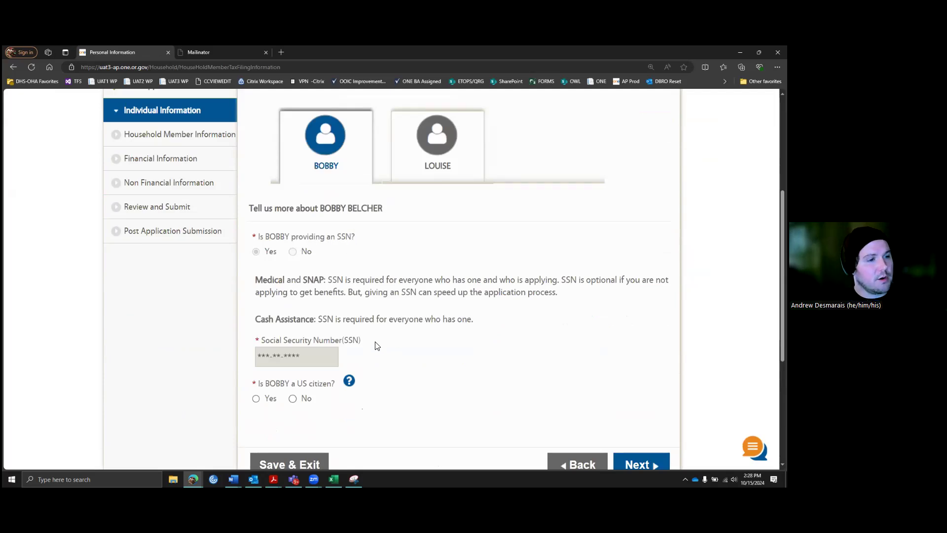
scroll(376, 344, "down", 1)
scroll(366, 333, "up", 1)
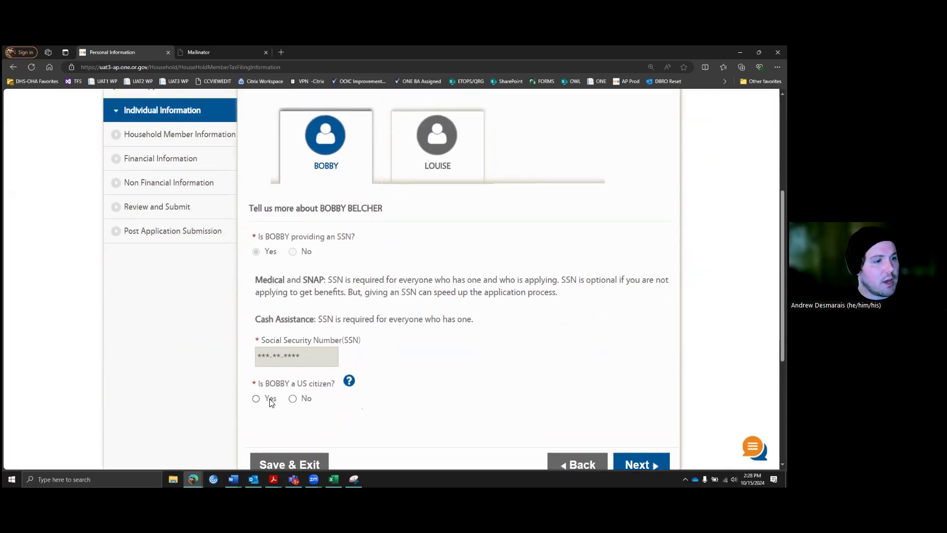
left_click(256, 399)
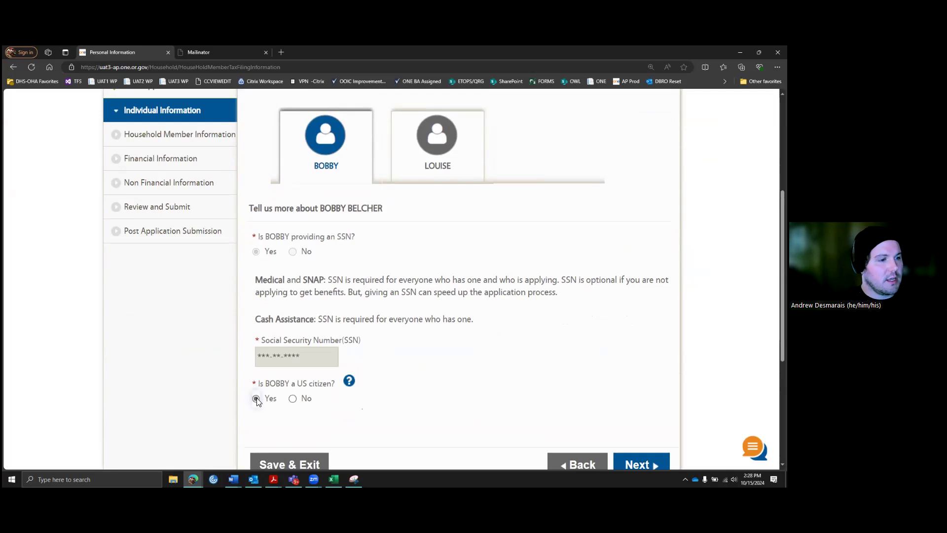
left_click(292, 398)
scroll(340, 319, "down", 3)
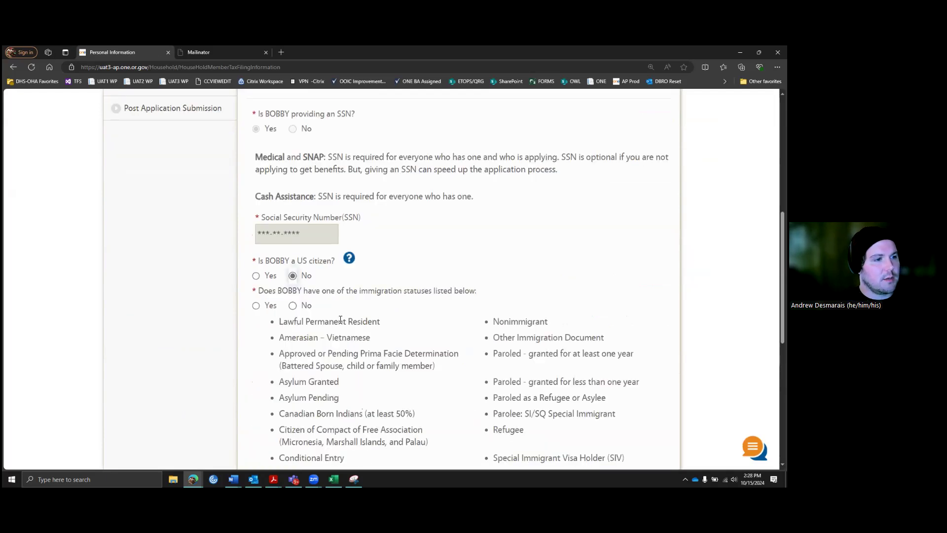
scroll(537, 319, "down", 2)
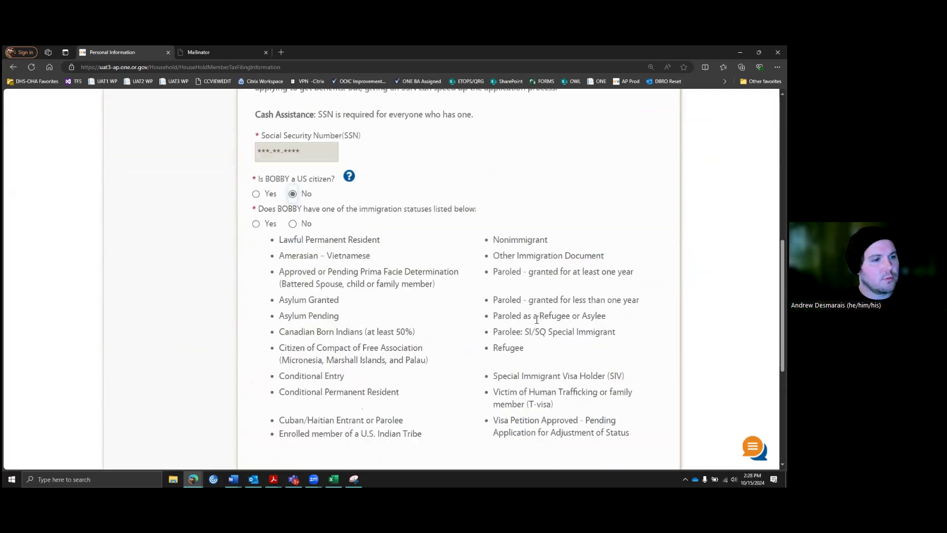
scroll(419, 367, "down", 3)
scroll(358, 260, "up", 1)
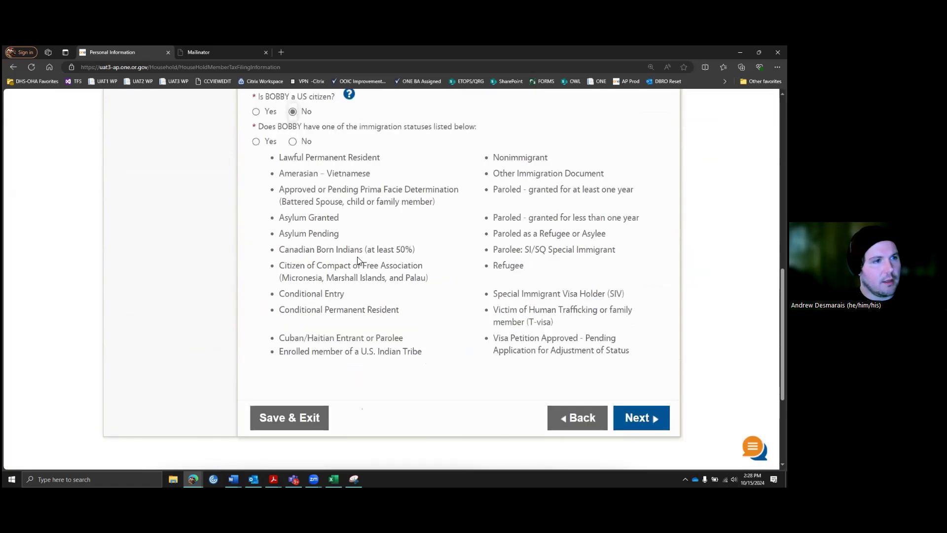
scroll(353, 260, "up", 2)
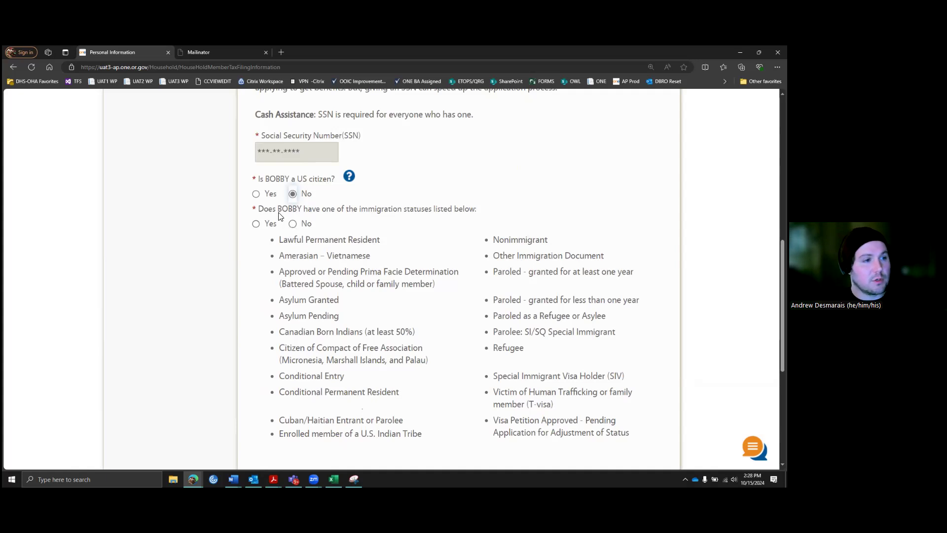
scroll(277, 198, "up", 1)
left_click(256, 235)
scroll(435, 276, "up", 5)
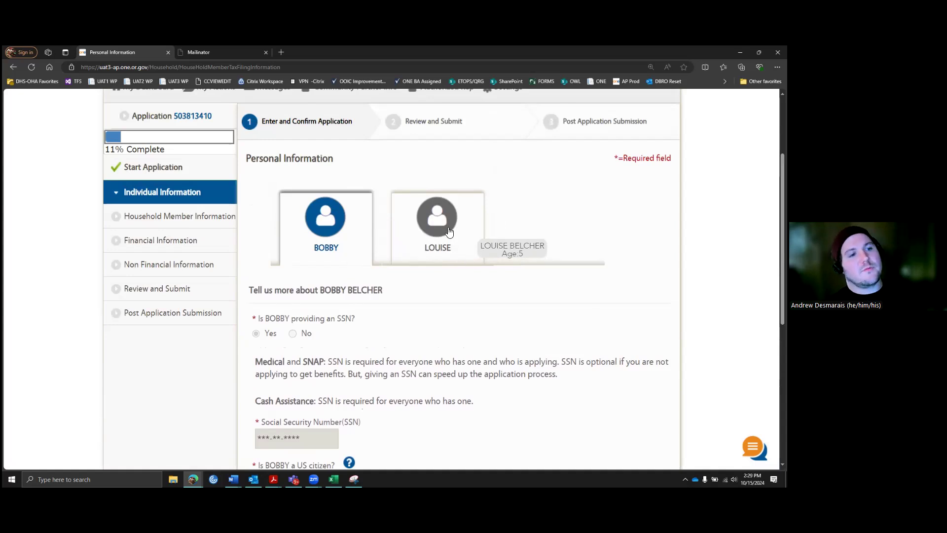
scroll(606, 318, "down", 4)
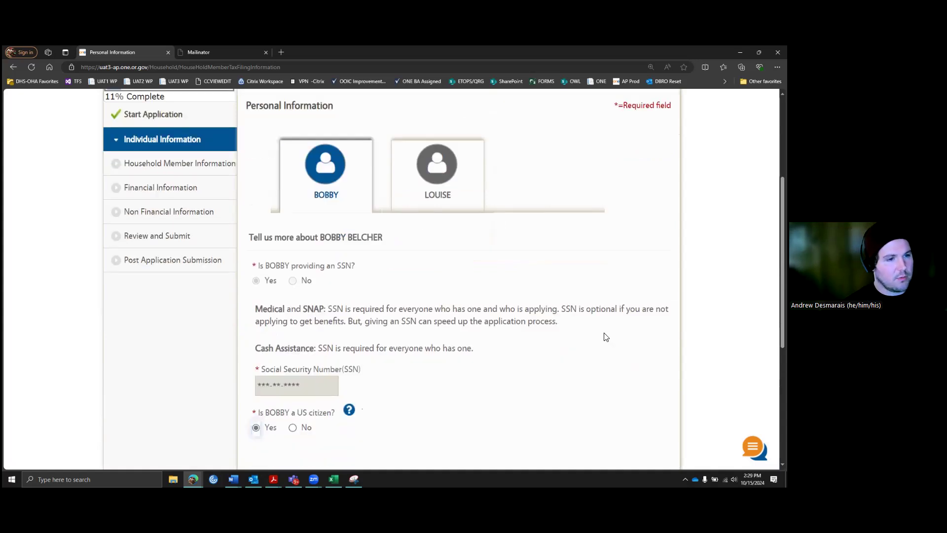
left_click(600, 353)
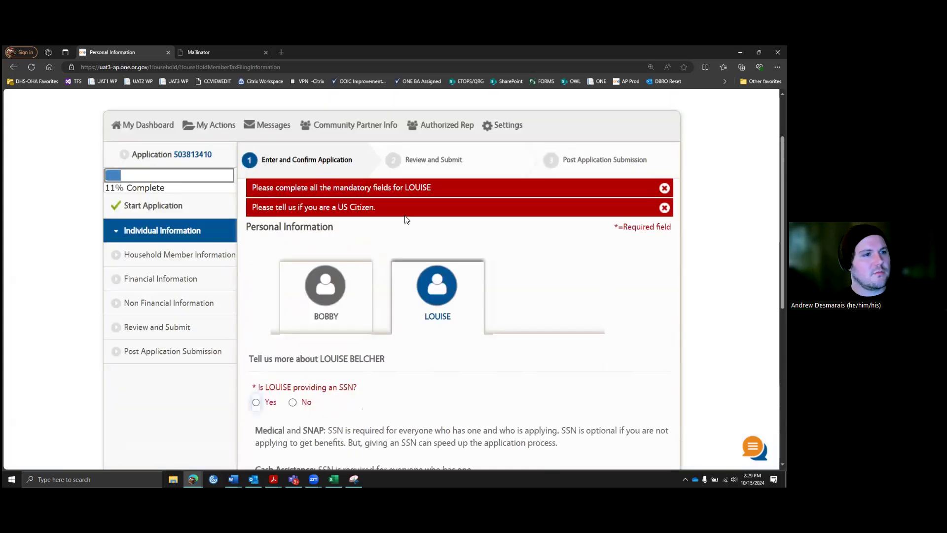
Step: Indicate the second member provides an SSN, enter and confirm the number, and submit
scroll(484, 278, "down", 2)
scroll(422, 314, "down", 1)
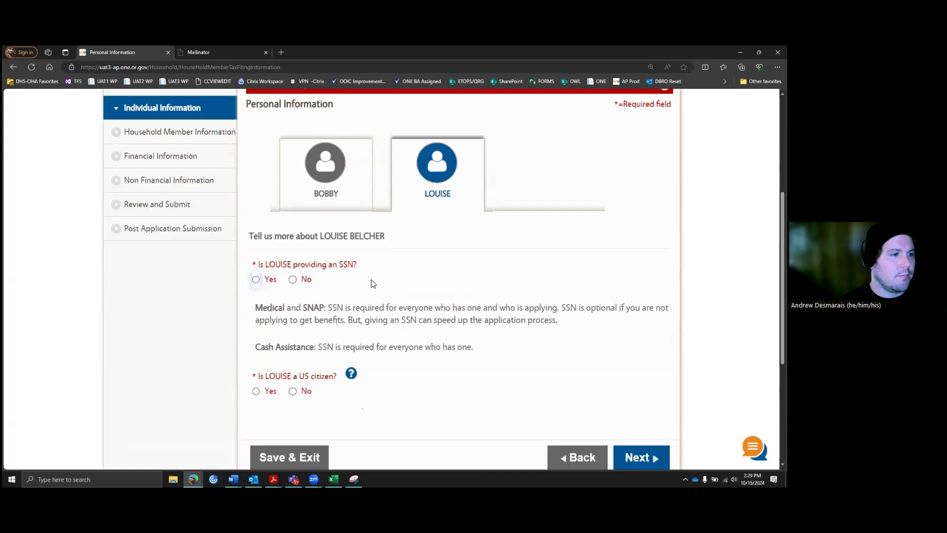
left_click(257, 280)
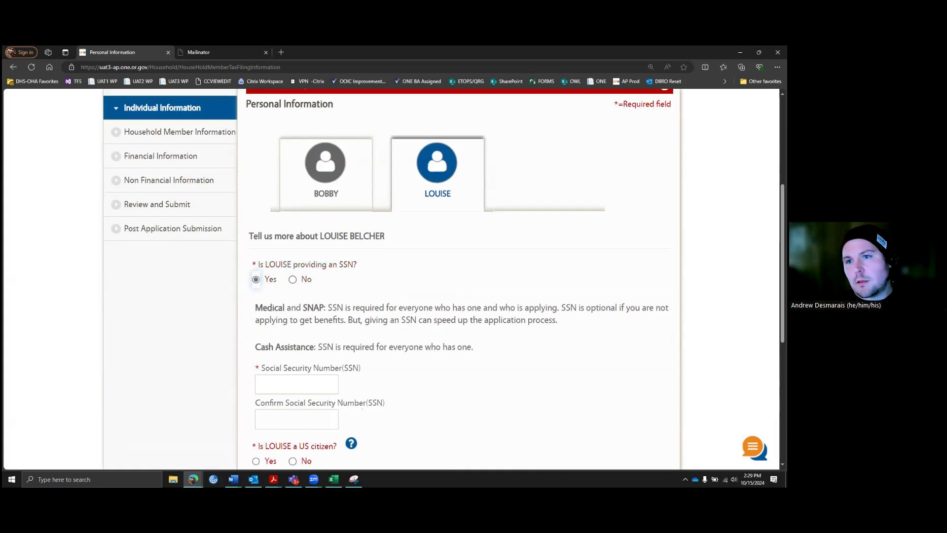
left_click(274, 387)
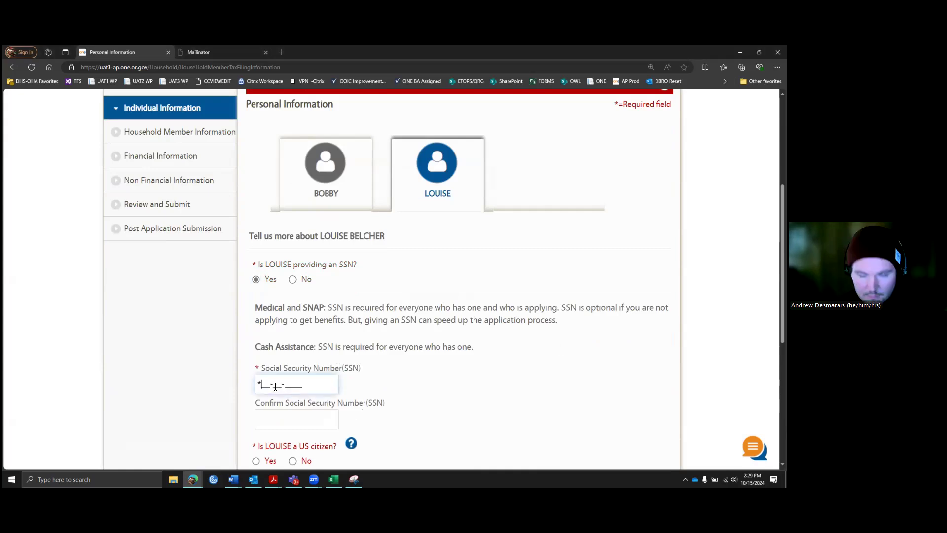
type("***-**-****")
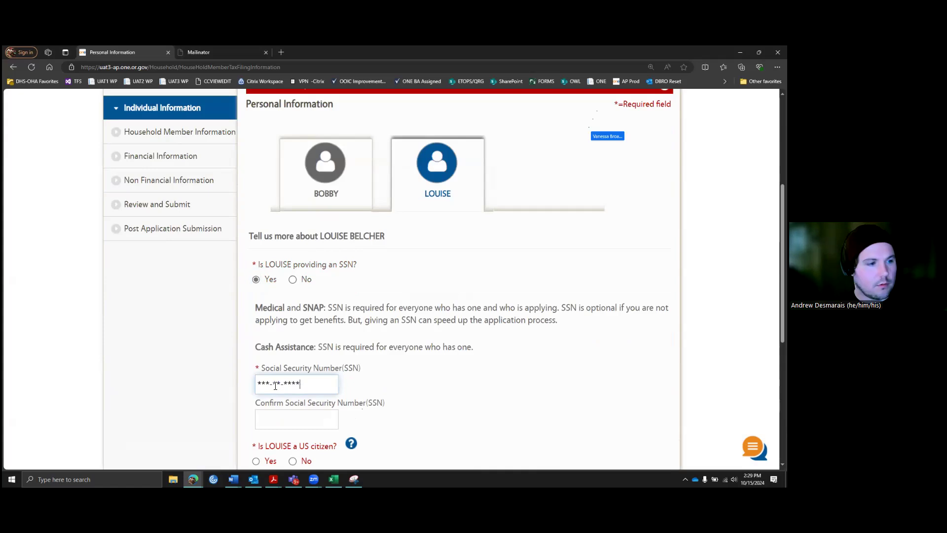
key("Tab")
type("***-**-")
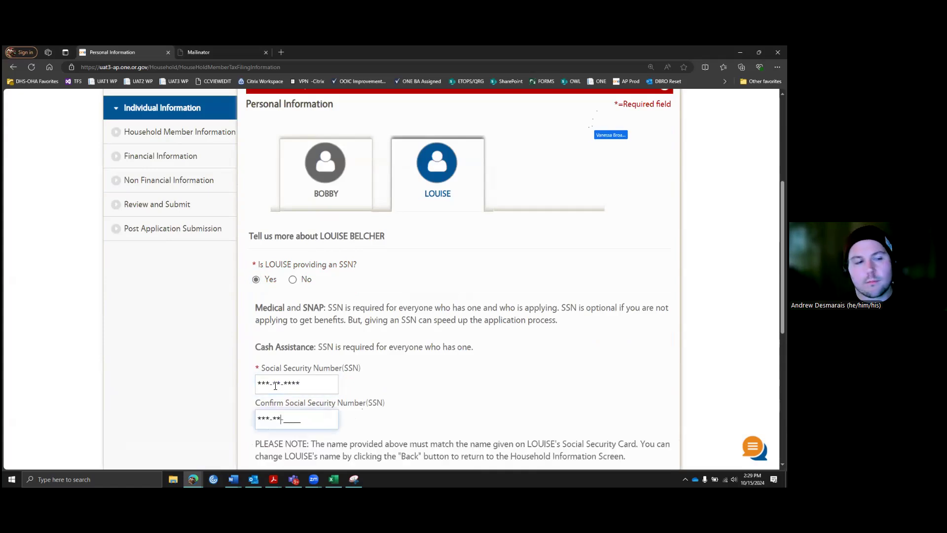
type("****")
scroll(233, 387, "down", 2)
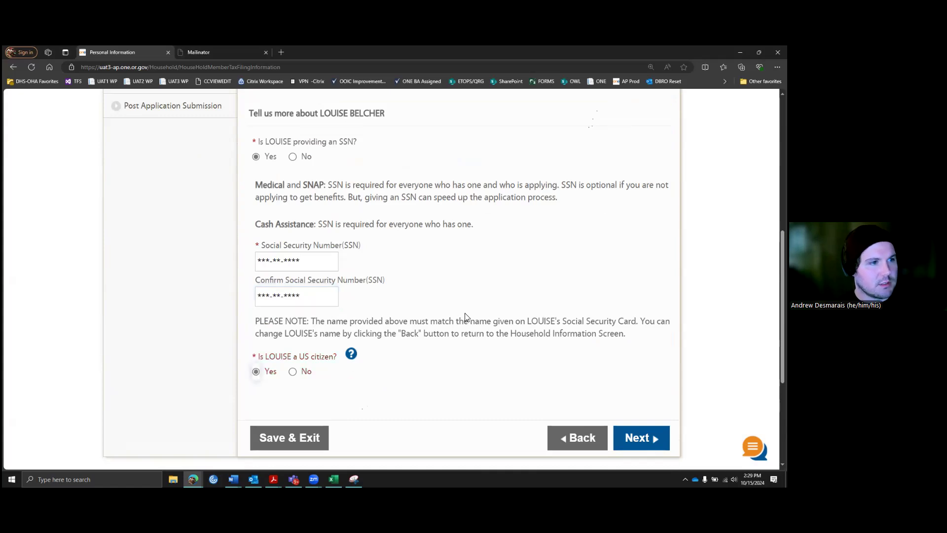
scroll(635, 418, "up", 2)
scroll(614, 377, "down", 2)
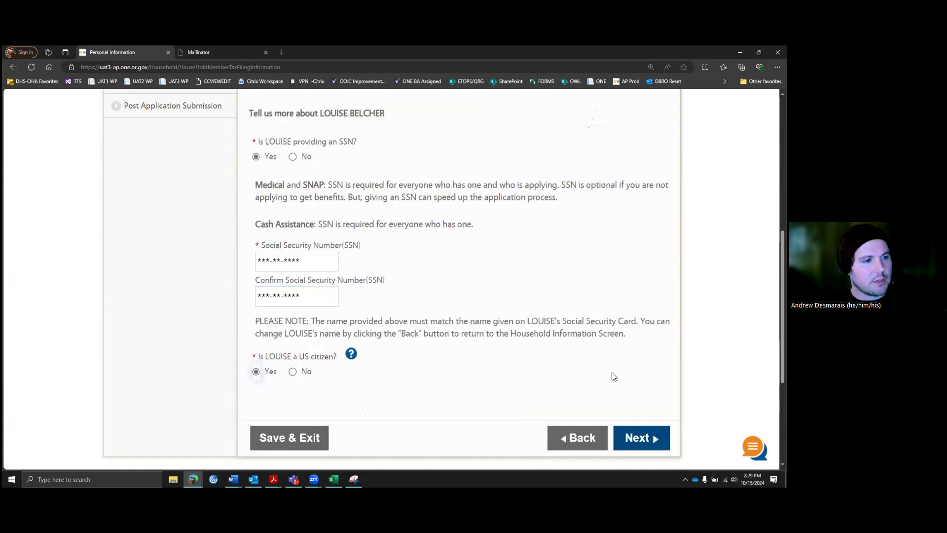
key("Return")
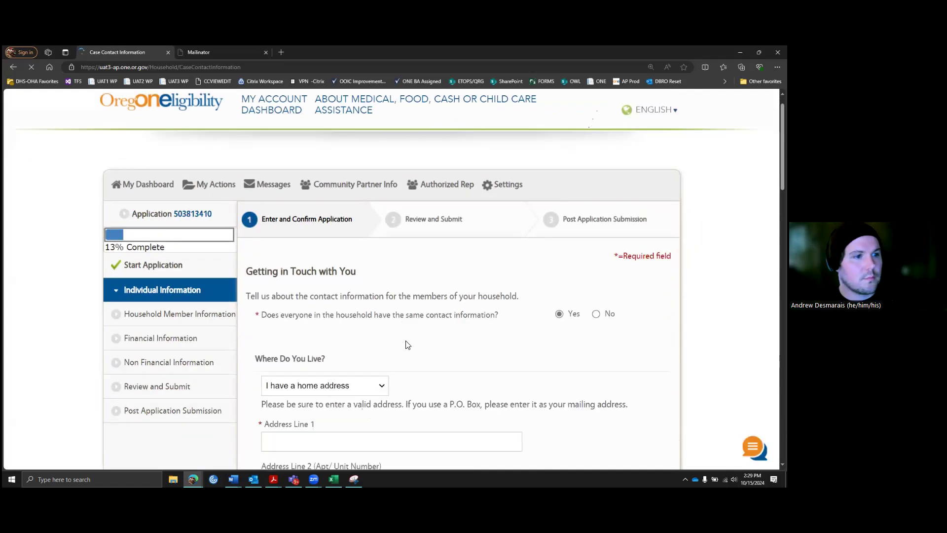
scroll(455, 288, "down", 3)
scroll(455, 289, "down", 1)
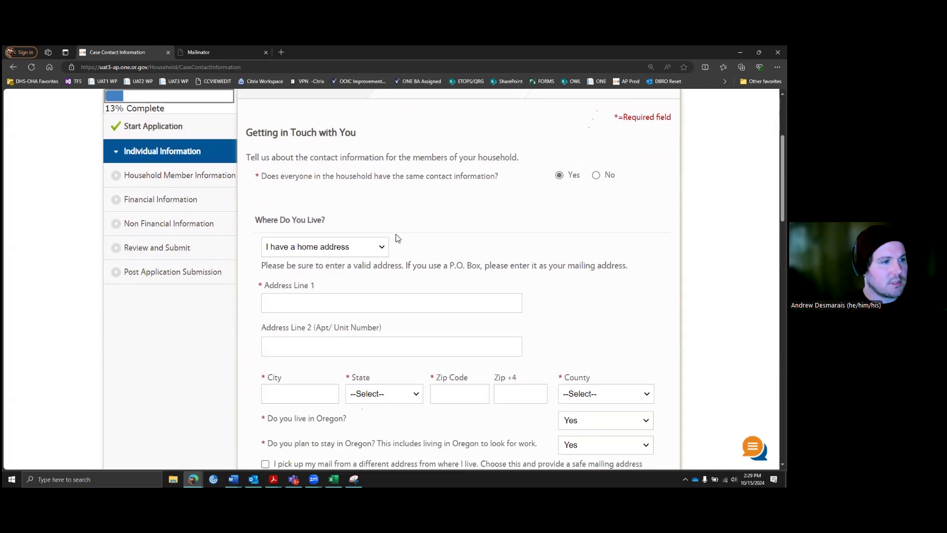
scroll(344, 254, "down", 1)
left_click(348, 257)
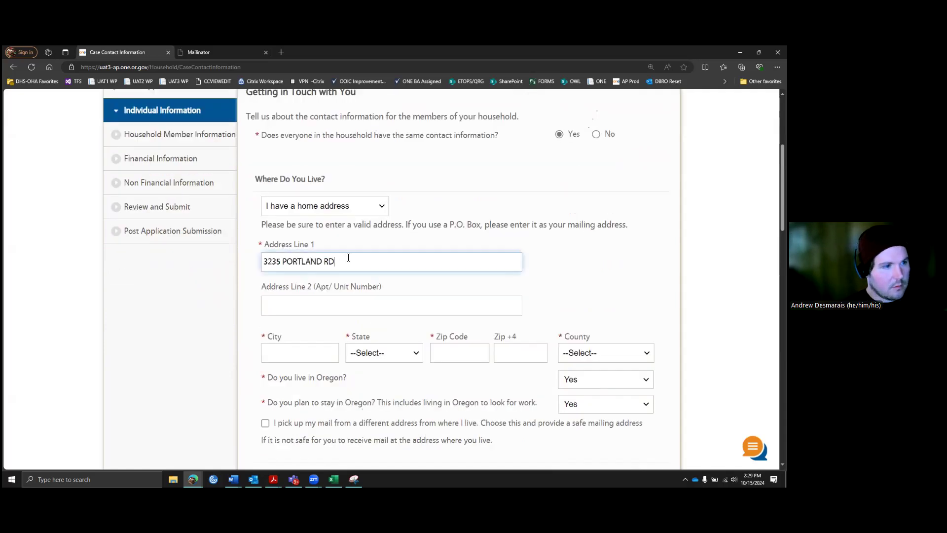
key("Tab")
key("Tab")
type("SALEM")
key("Tab")
type("or")
key("Tab")
type("97301")
key("Tab")
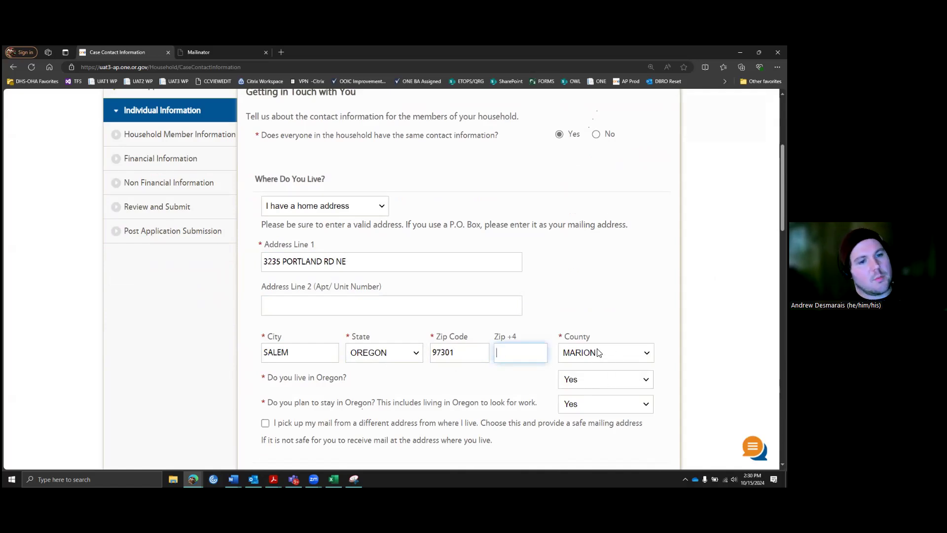
scroll(630, 321, "down", 1)
scroll(539, 249, "down", 2)
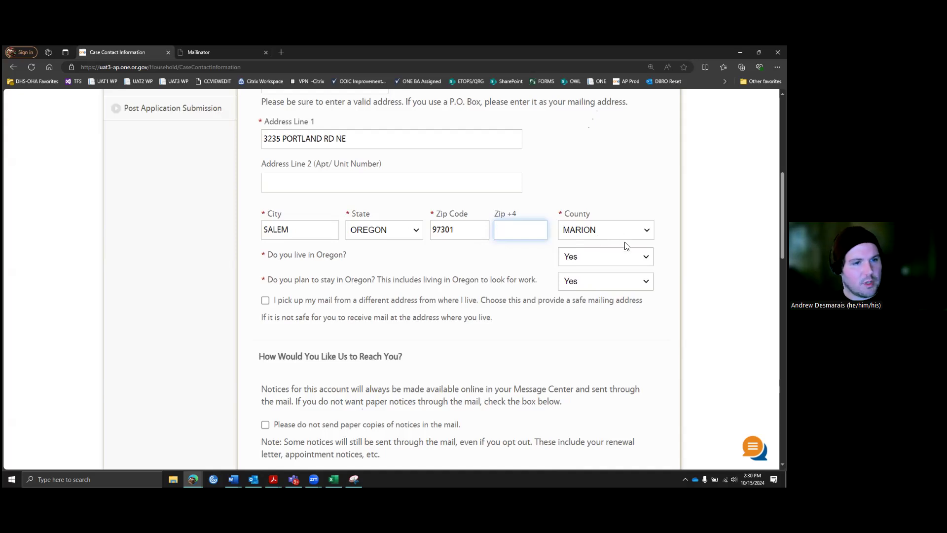
scroll(572, 266, "down", 1)
left_click(560, 279)
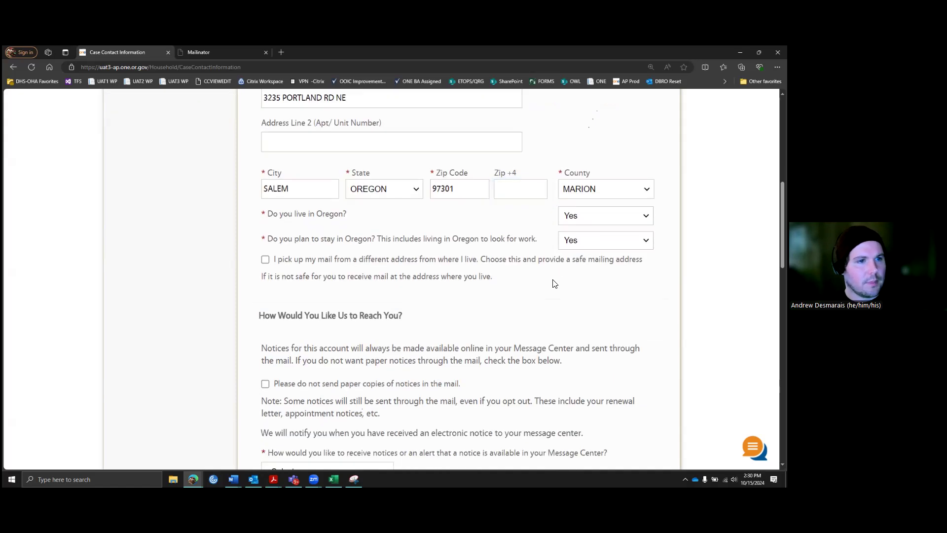
scroll(554, 281, "down", 2)
scroll(444, 206, "down", 1)
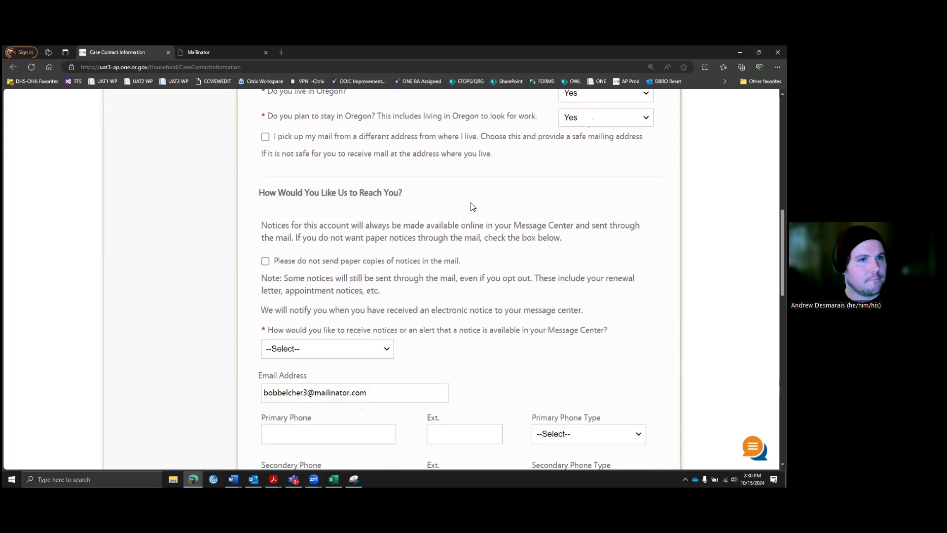
scroll(463, 206, "up", 1)
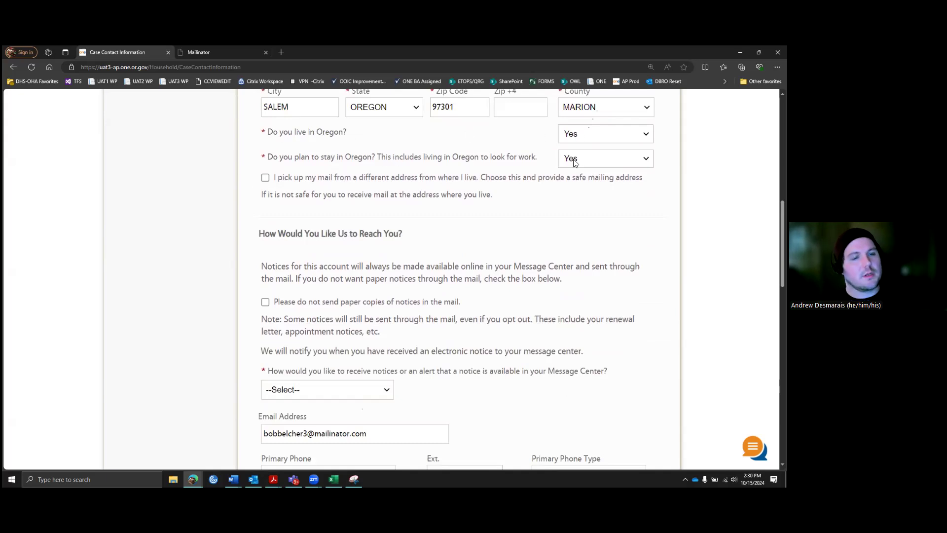
scroll(586, 251, "up", 2)
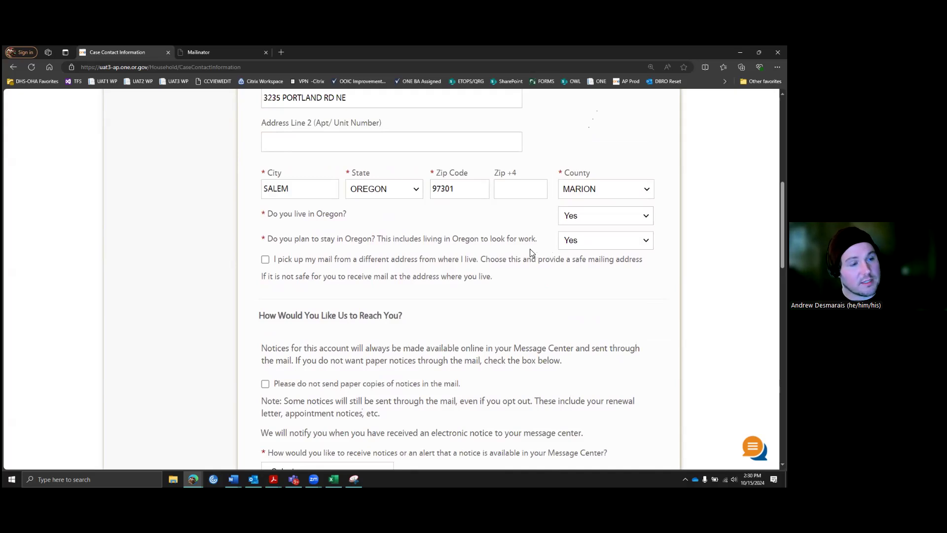
scroll(464, 267, "down", 3)
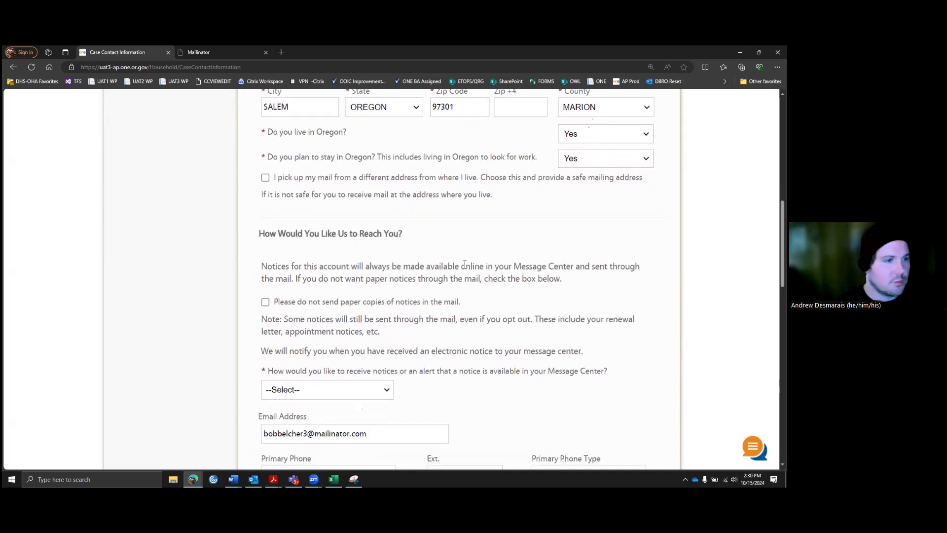
scroll(339, 209, "down", 1)
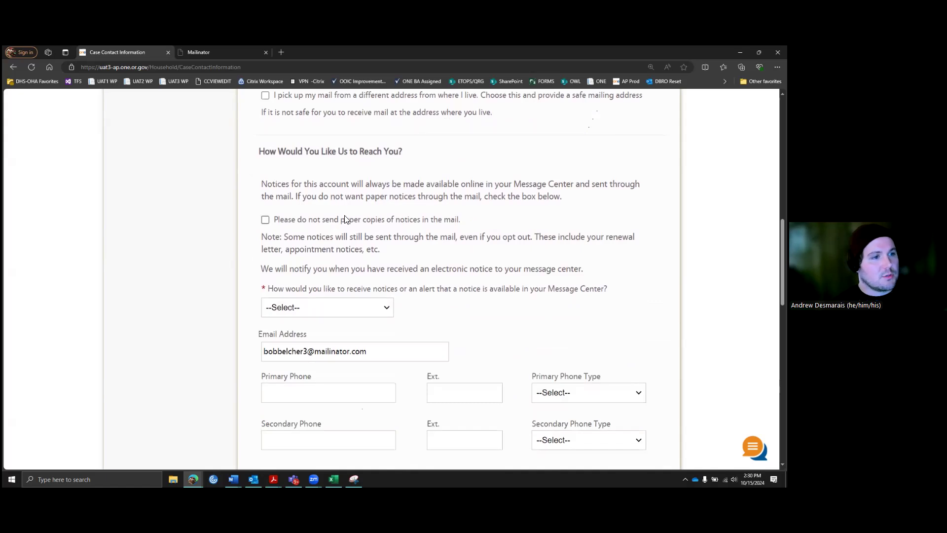
scroll(347, 219, "down", 1)
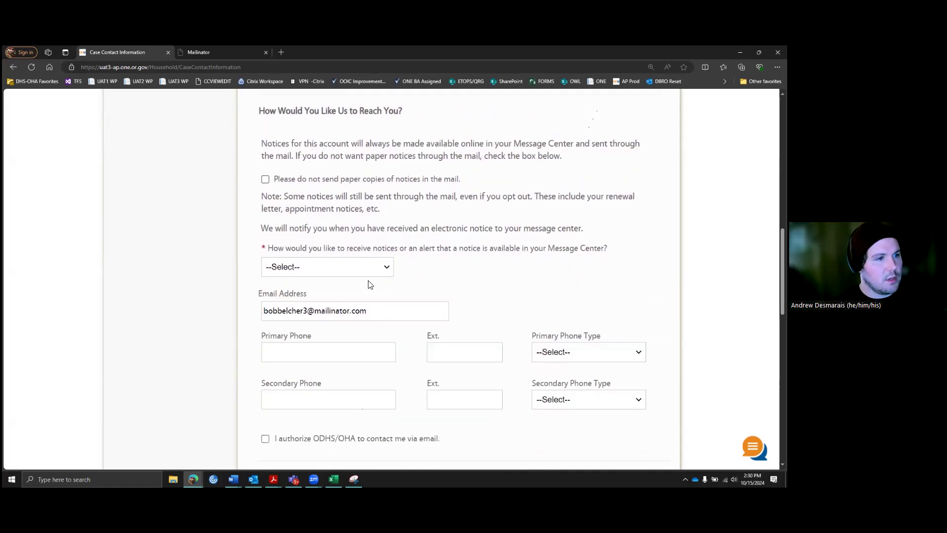
Step: Choose Paper, Email, and Text as the notice delivery method
left_click(390, 267)
scroll(377, 232, "down", 1)
left_click(376, 226)
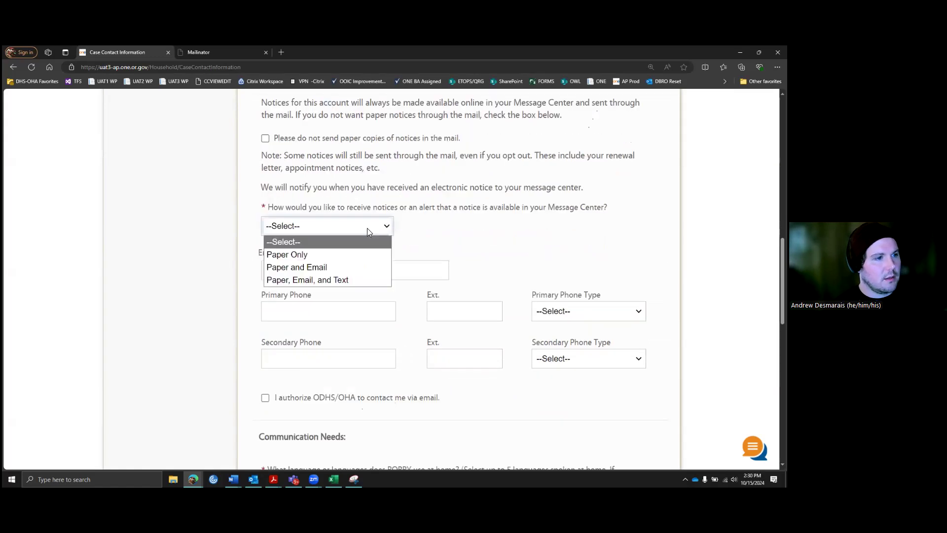
left_click(329, 279)
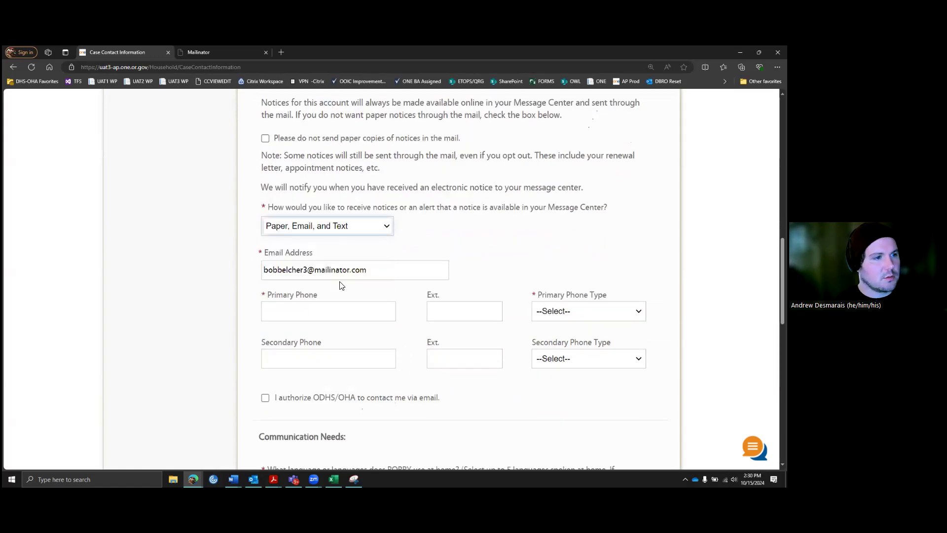
Step: Enter the primary phone number and set its type to Cell
scroll(331, 276, "down", 1)
left_click(328, 274)
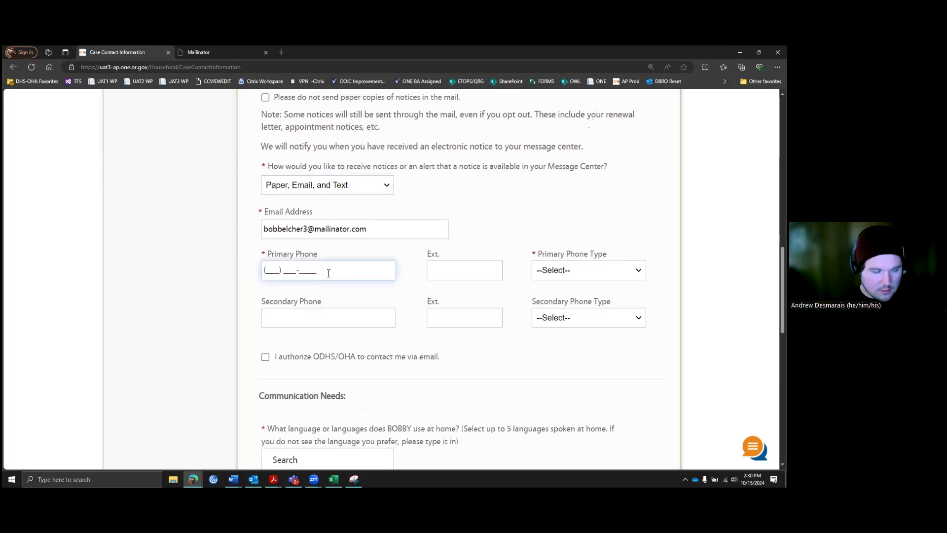
key("ctrl+a")
type("503")
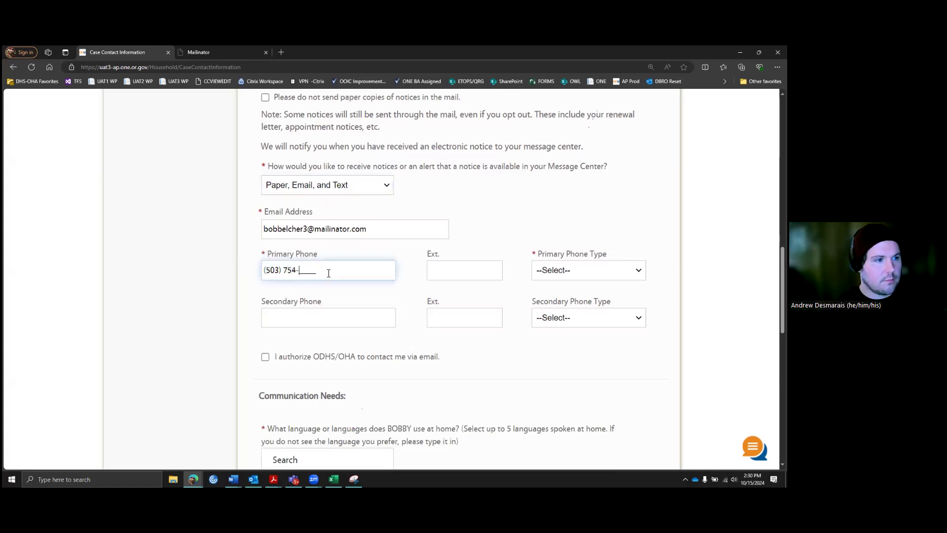
left_click(596, 272)
left_click(558, 298)
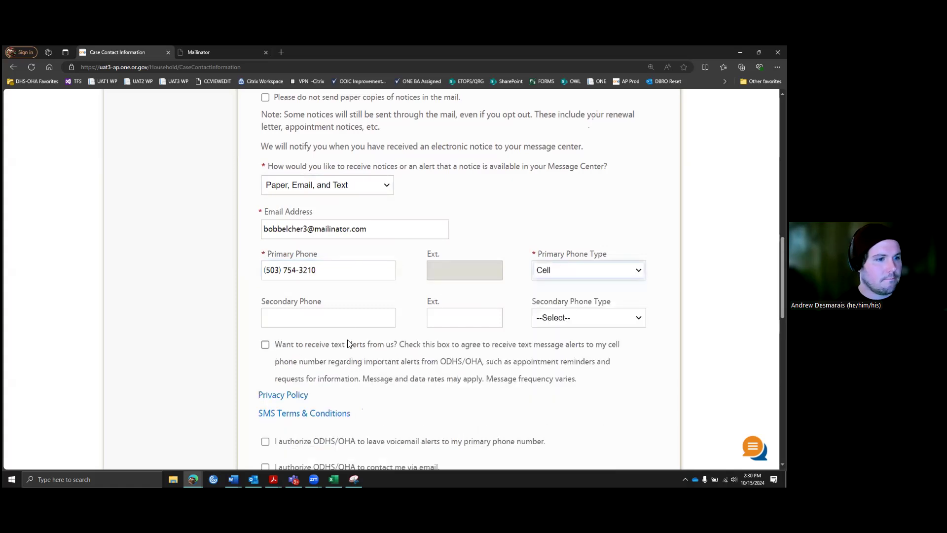
Step: Opt in to text message alerts and re-enter the primary phone number to confirm it
scroll(346, 340, "down", 1)
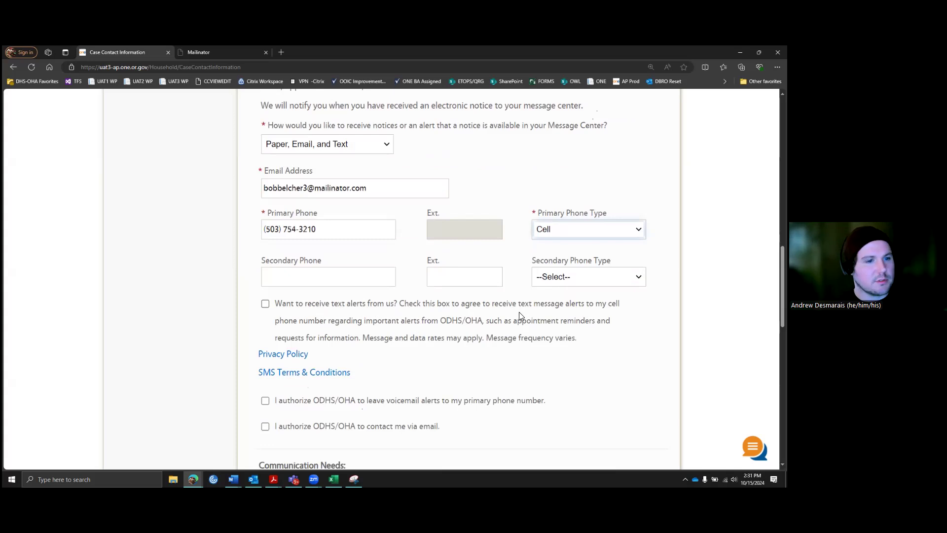
left_click(266, 303)
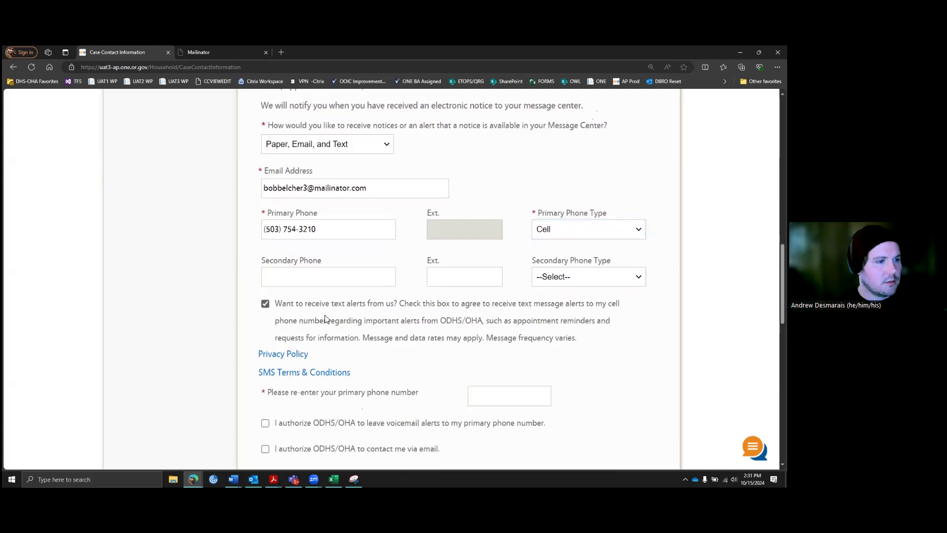
scroll(502, 318, "down", 2)
left_click(503, 318)
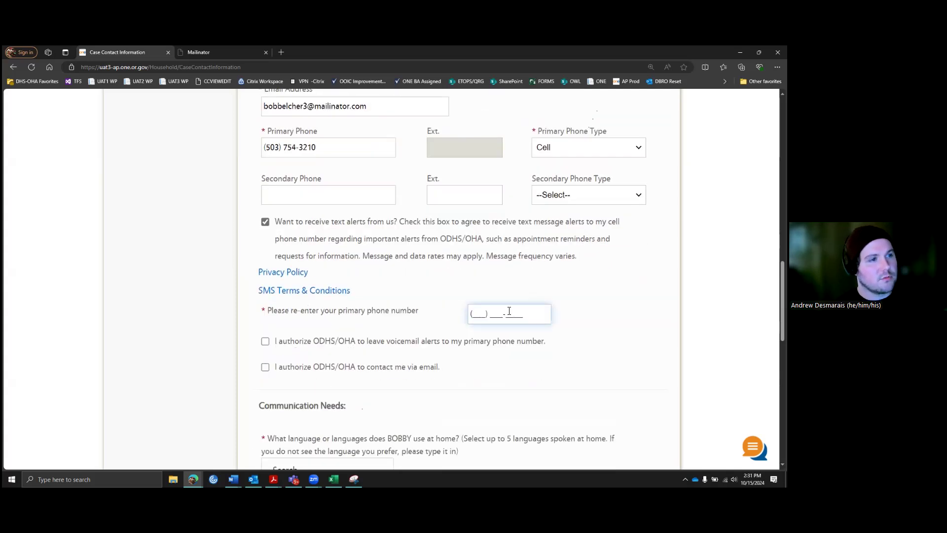
left_click(513, 378)
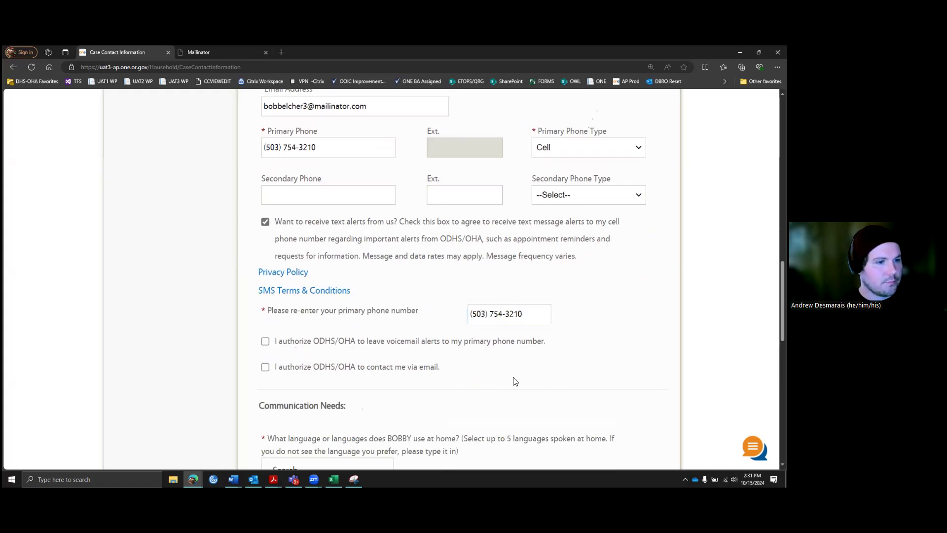
scroll(488, 375, "down", 1)
scroll(484, 373, "down", 1)
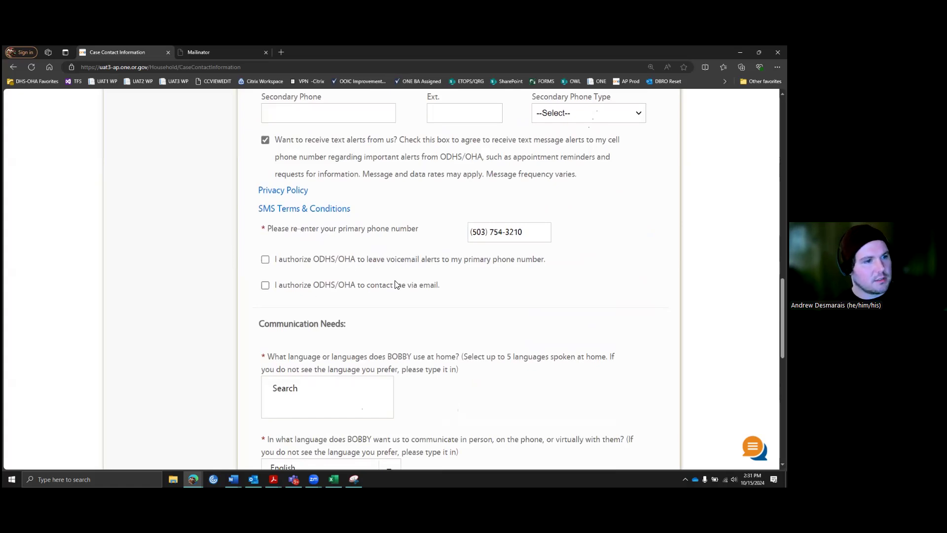
scroll(380, 310, "down", 1)
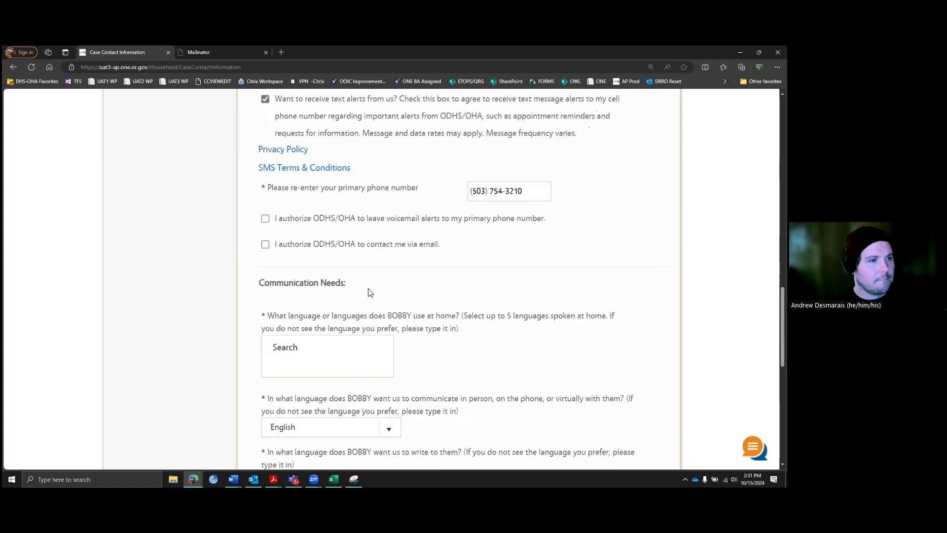
Step: Select English as the home language in the Communication Needs section
scroll(346, 276, "down", 1)
scroll(353, 273, "down", 1)
left_click(296, 270)
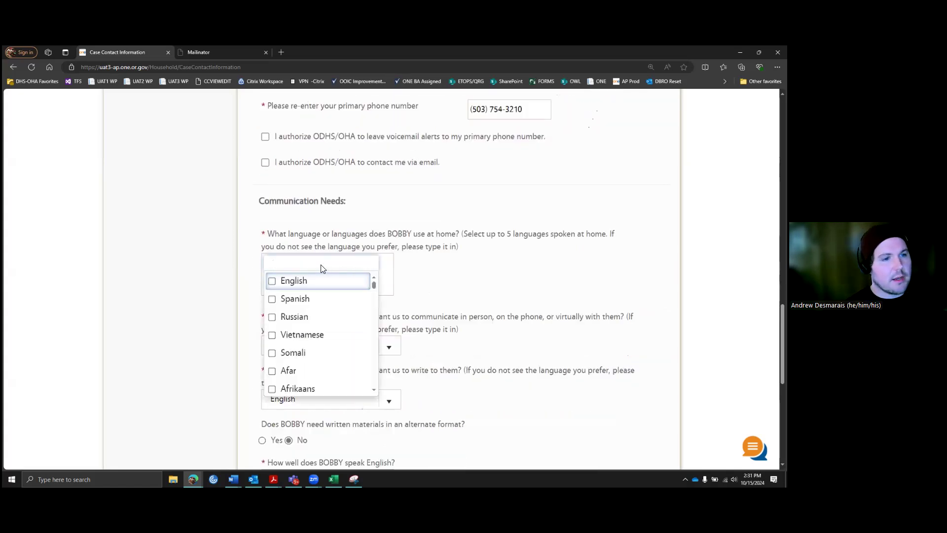
left_click(305, 286)
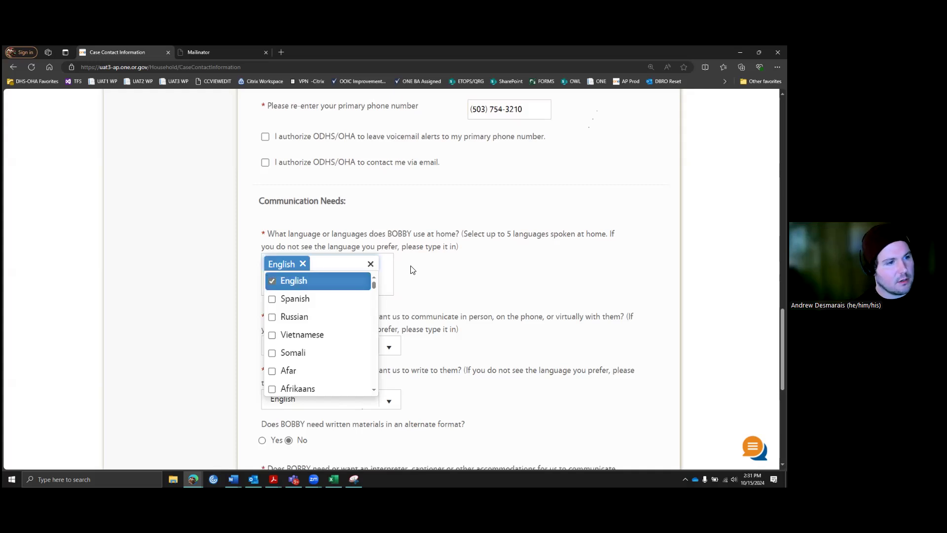
left_click(435, 271)
scroll(432, 273, "down", 2)
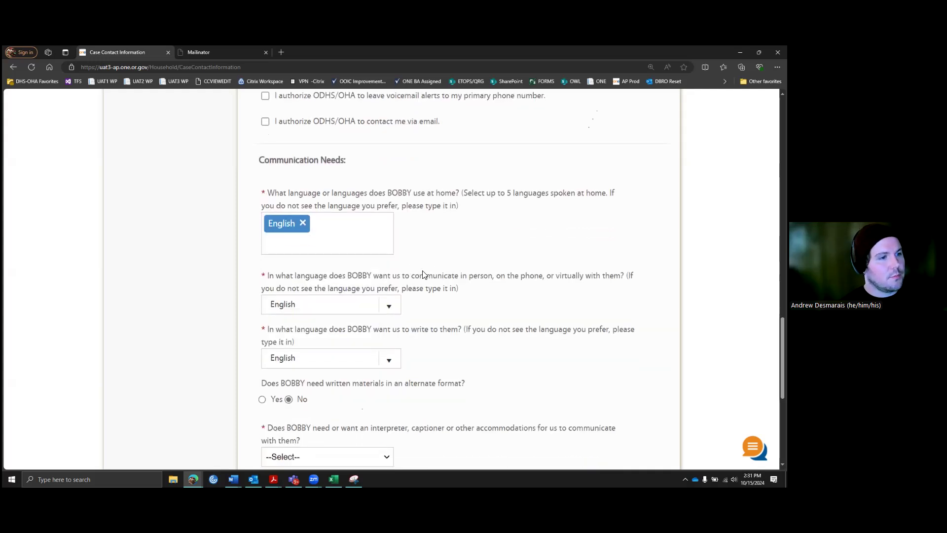
scroll(311, 245, "down", 1)
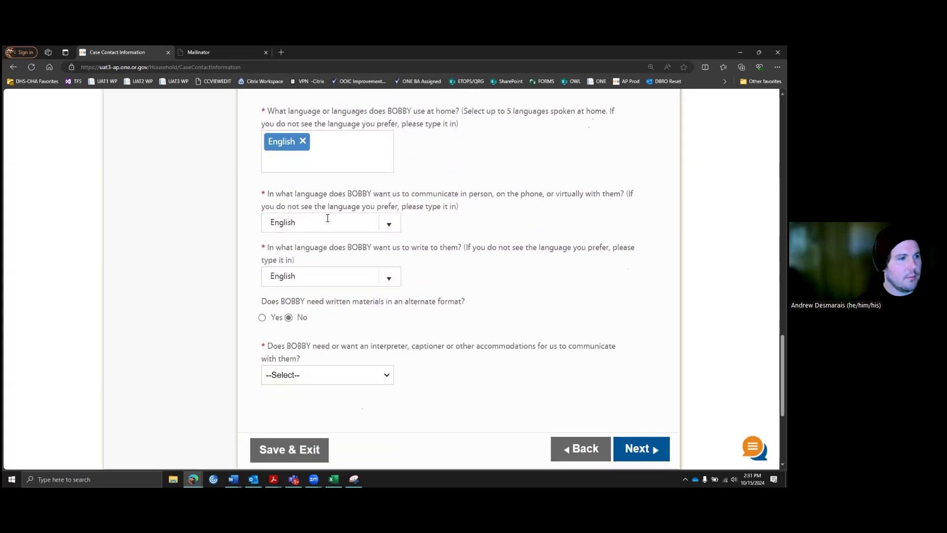
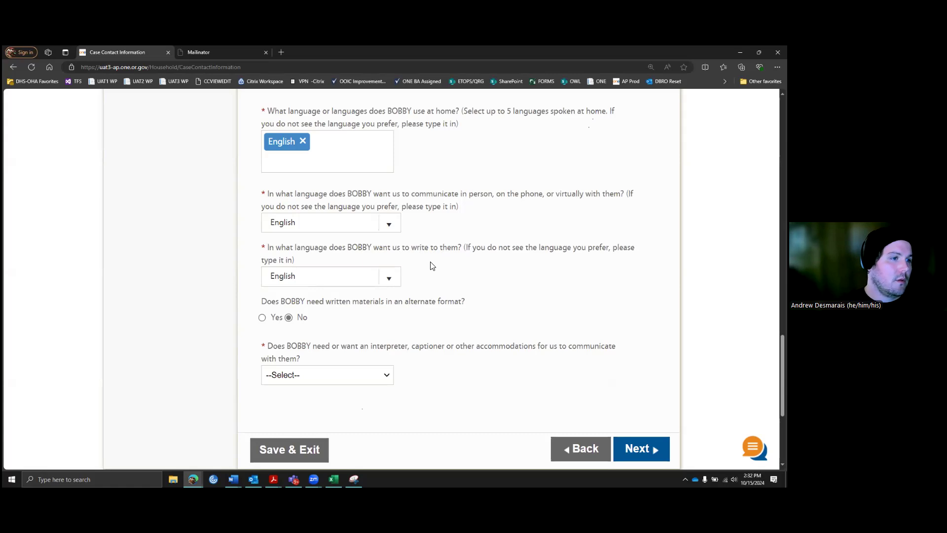
Step: Try Spanish, then Russian, as the in-person communication language
scroll(412, 247, "down", 1)
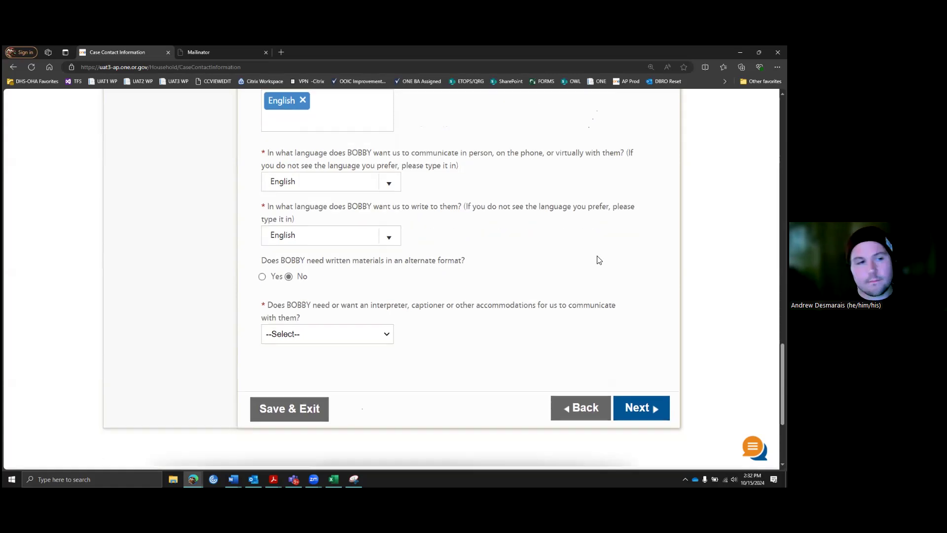
left_click(389, 183)
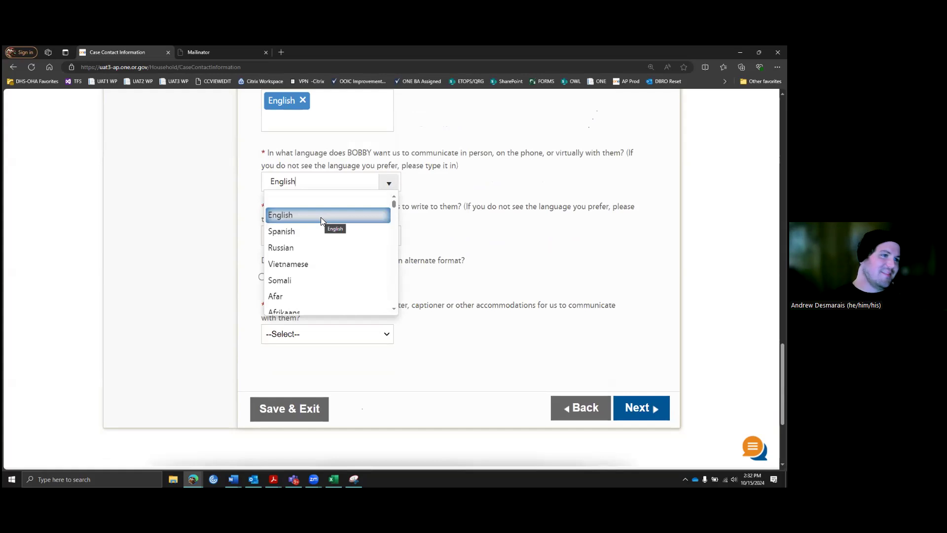
left_click(314, 232)
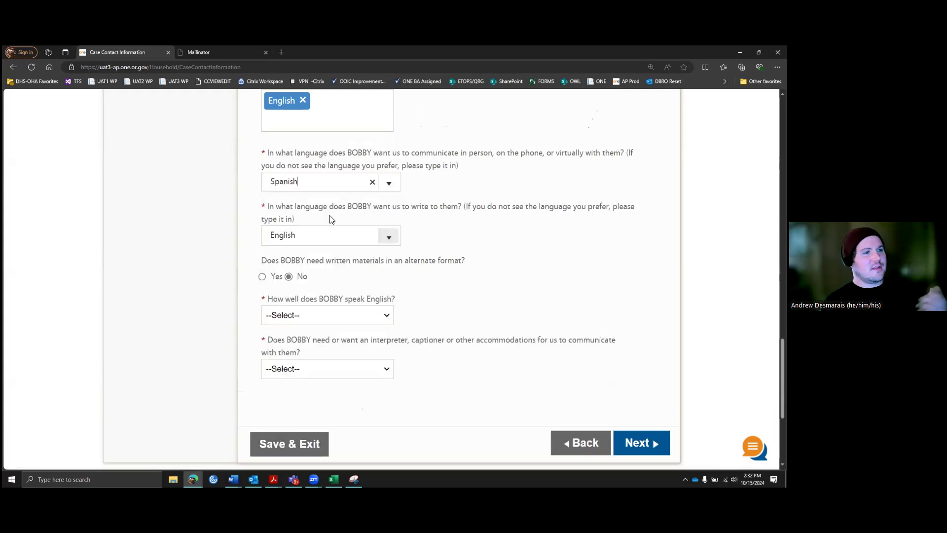
left_click(388, 183)
left_click(298, 246)
Step: Search the in-person language list for 'Tagal', then clear the answer and close the list
left_click(388, 188)
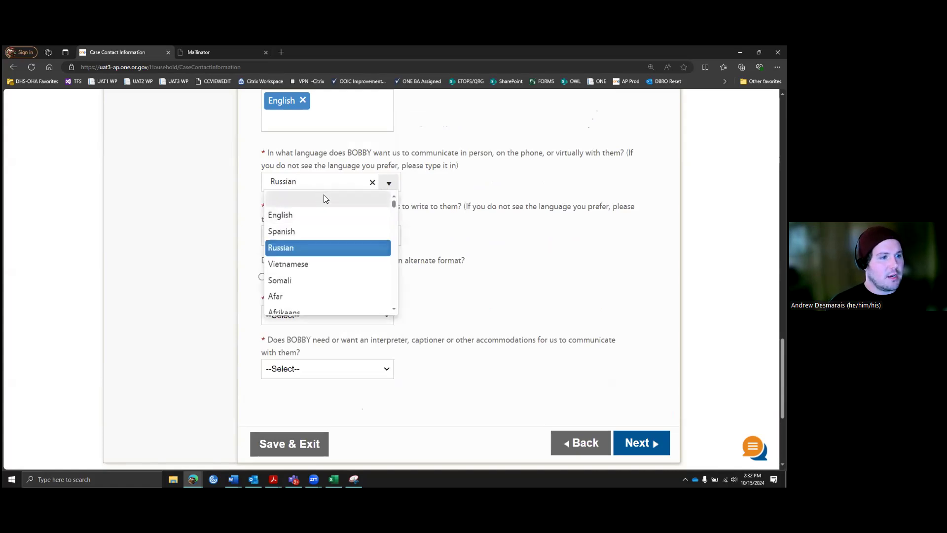
double_click(281, 183)
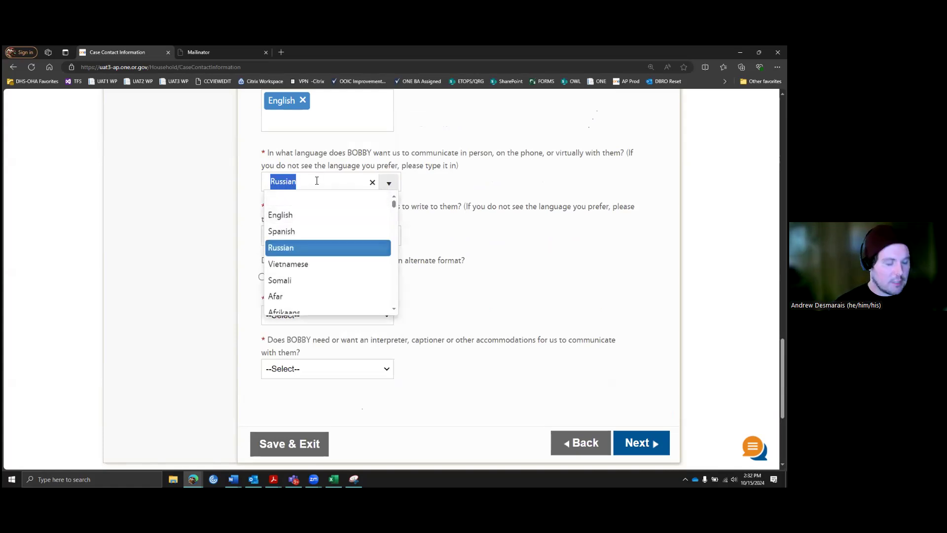
type("Tagal")
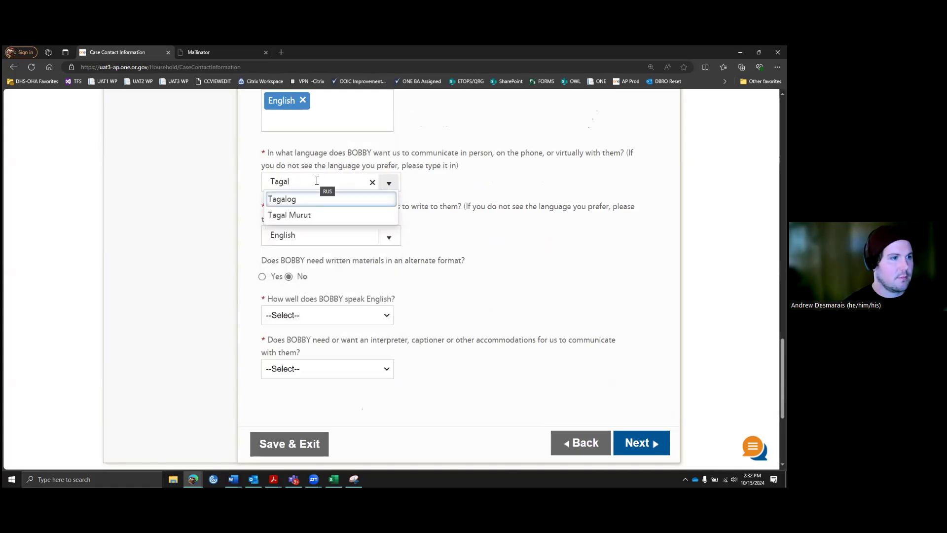
left_click(373, 183)
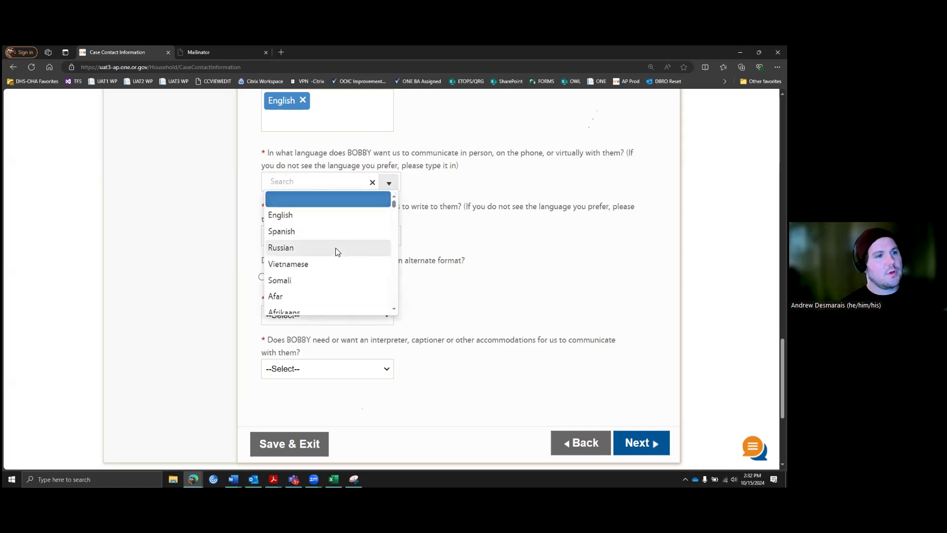
scroll(393, 208, "down", 7)
scroll(373, 233, "down", 20)
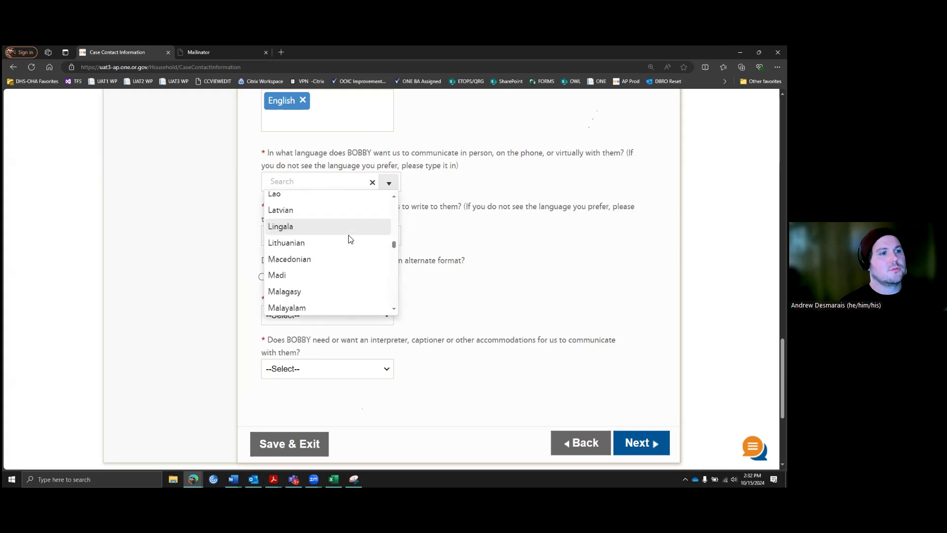
scroll(349, 237, "down", 6)
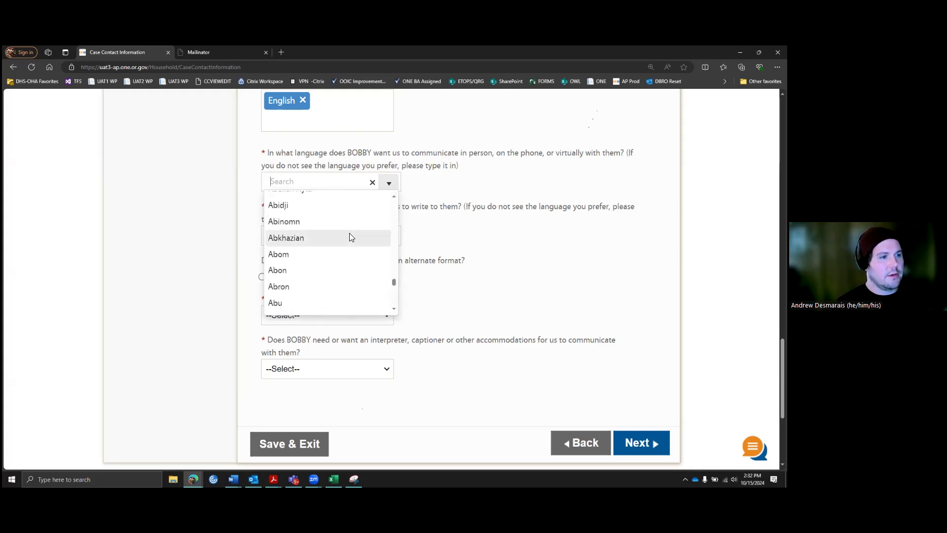
left_click(489, 243)
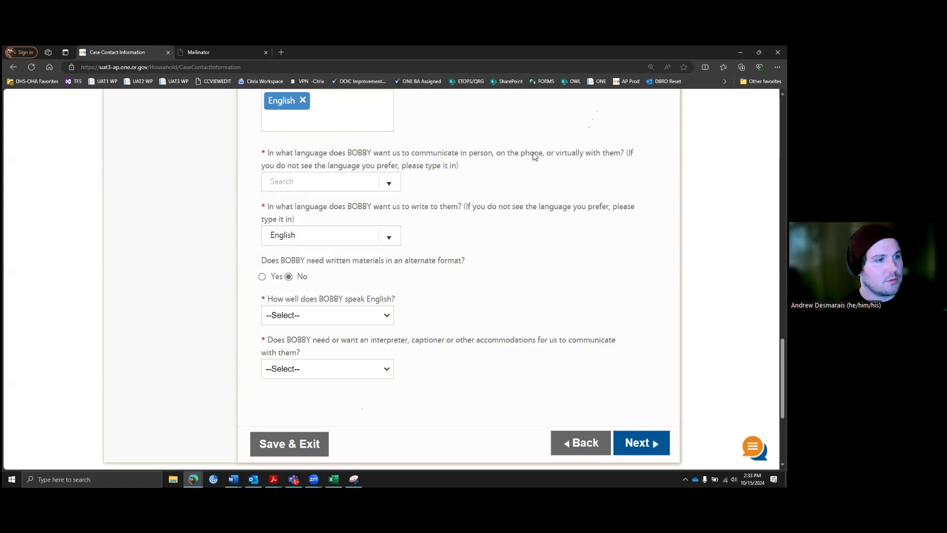
Step: Set the in-person communication language to English
left_click(388, 183)
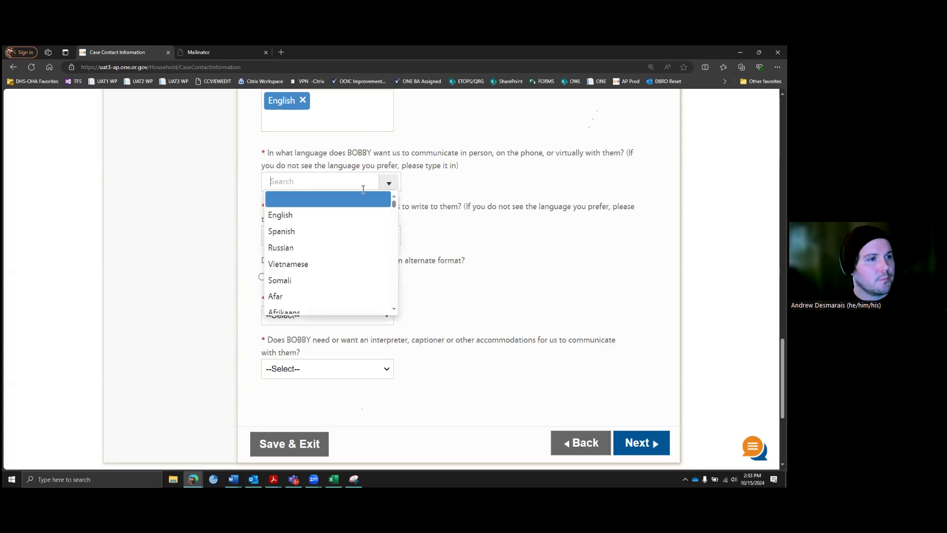
left_click(312, 215)
scroll(476, 217, "down", 3)
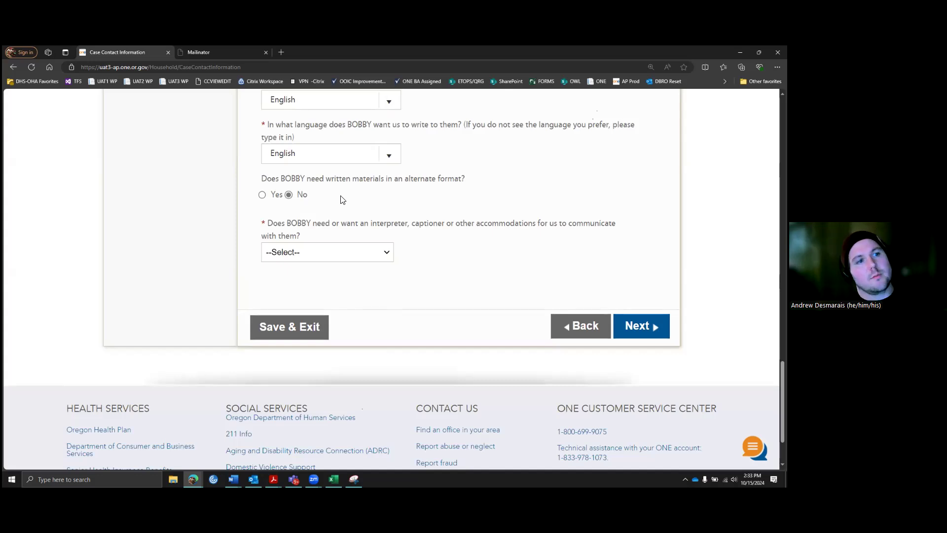
Step: Switch alternate-format materials to Yes, then back to No
left_click(262, 195)
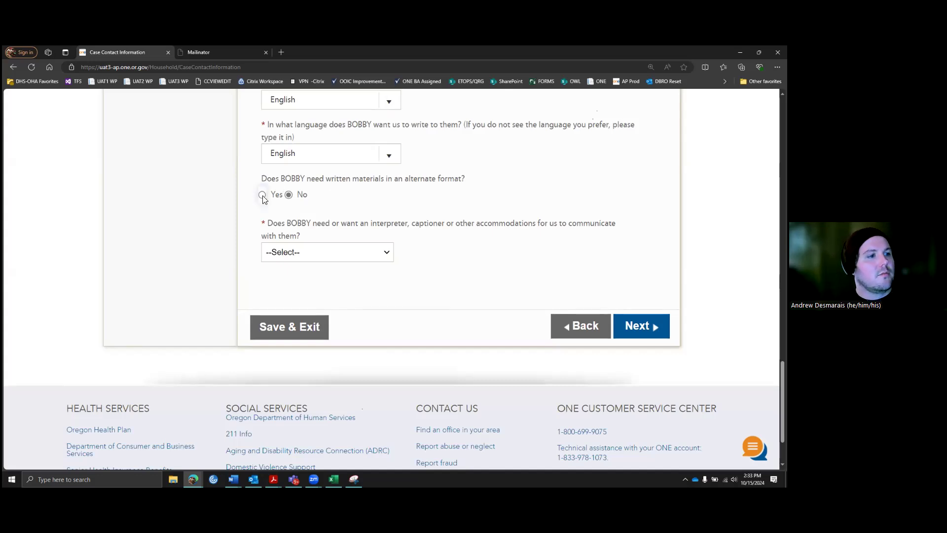
left_click(384, 229)
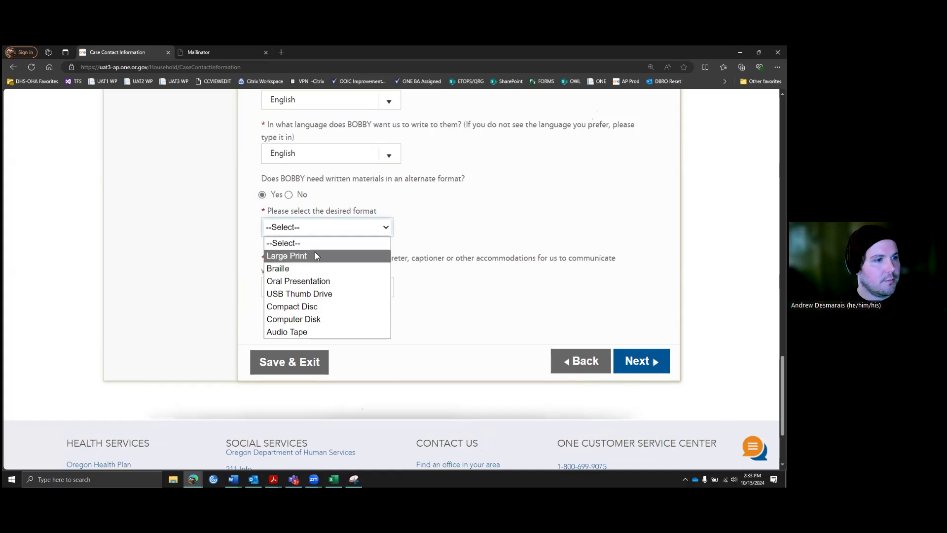
left_click(289, 194)
left_click(289, 195)
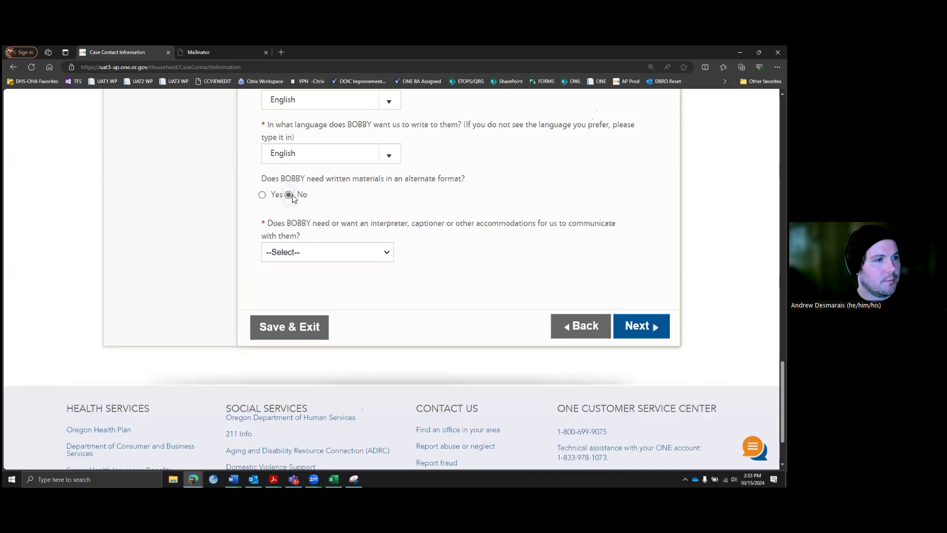
left_click(385, 257)
Step: Answer Yes to needing an interpreter or accommodations
left_click(348, 281)
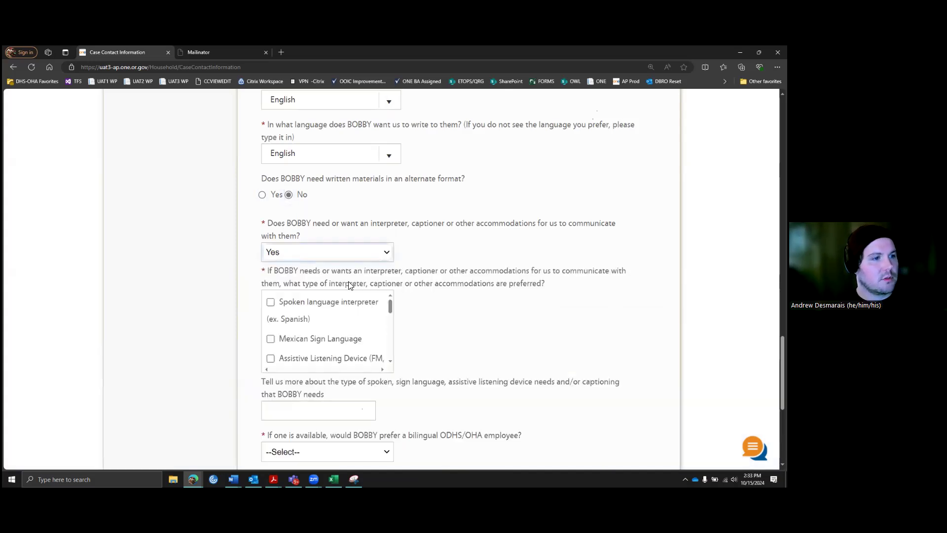
scroll(427, 302, "down", 2)
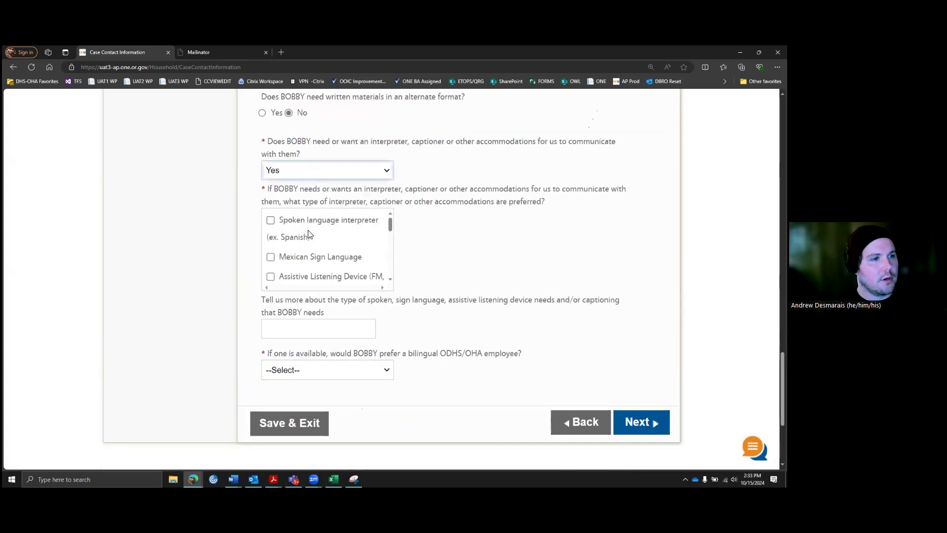
scroll(343, 257, "down", 2)
scroll(340, 254, "up", 1)
scroll(340, 252, "down", 4)
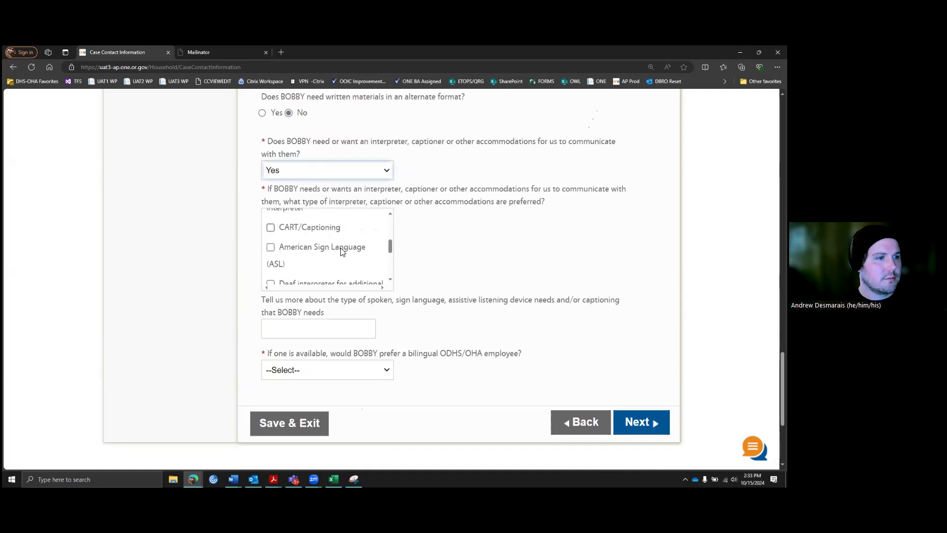
scroll(343, 252, "down", 2)
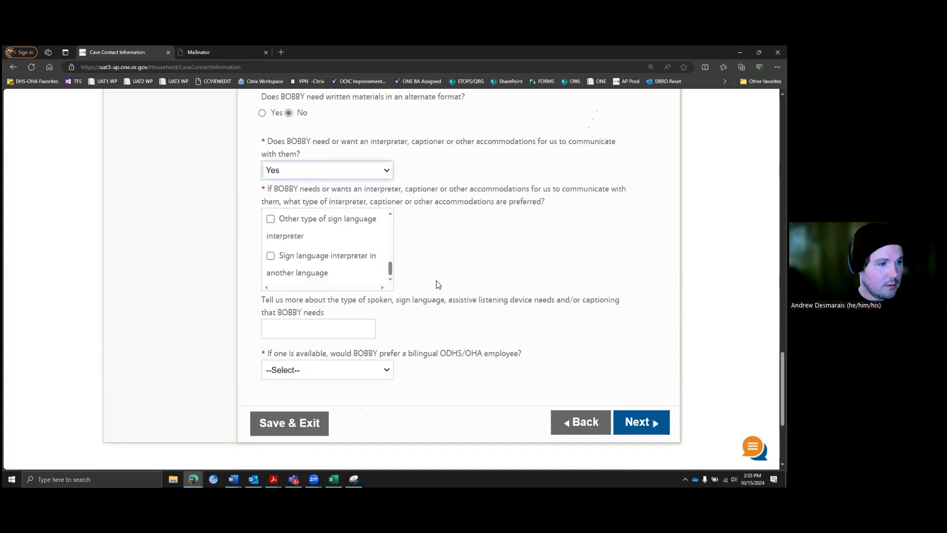
left_click(436, 266)
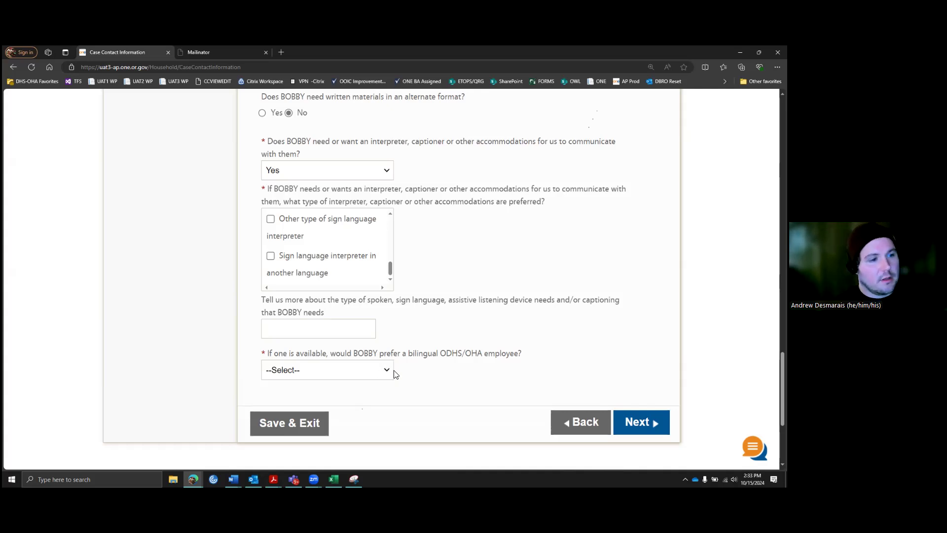
Step: Reset alternate-format materials to No and change the interpreter answer to No
scroll(386, 230, "up", 1)
scroll(445, 247, "up", 1)
scroll(446, 247, "up", 2)
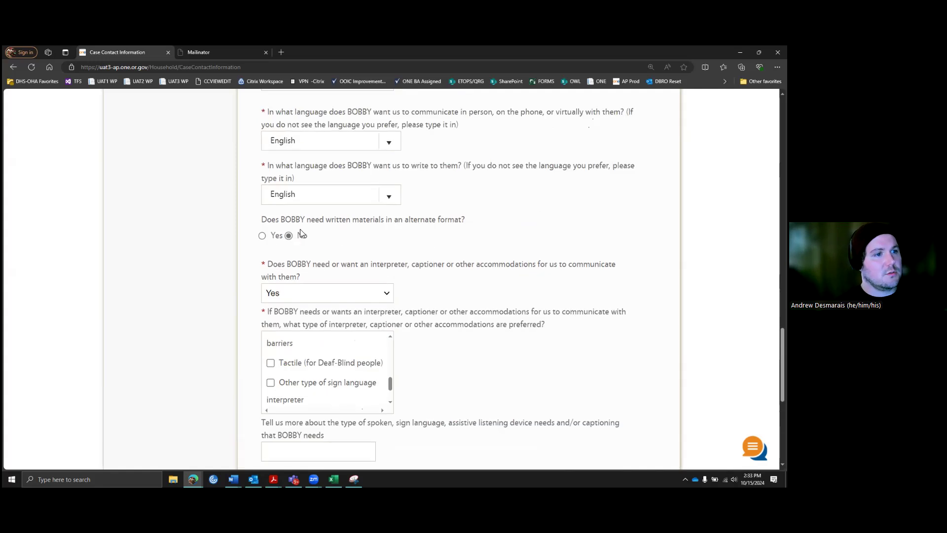
left_click(262, 235)
scroll(504, 279, "down", 3)
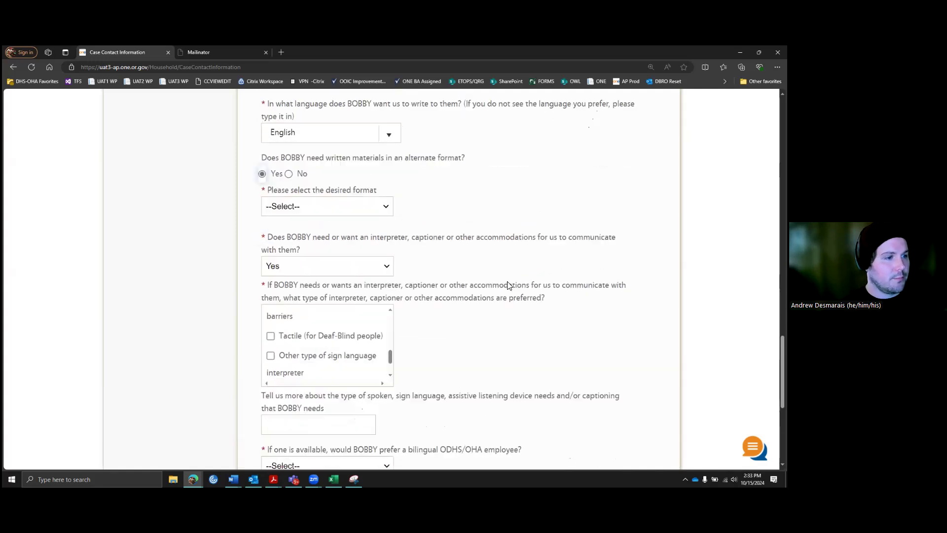
scroll(468, 292, "up", 2)
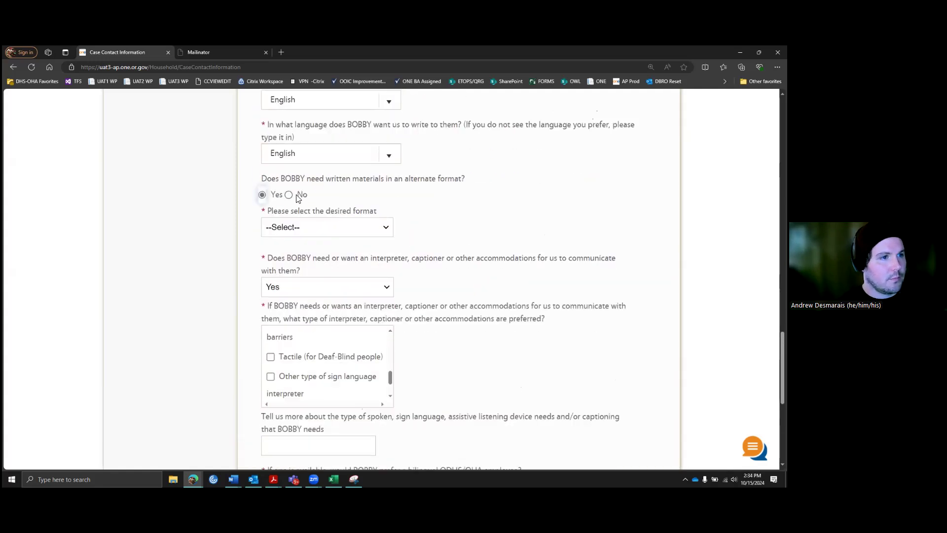
left_click(297, 195)
left_click(348, 255)
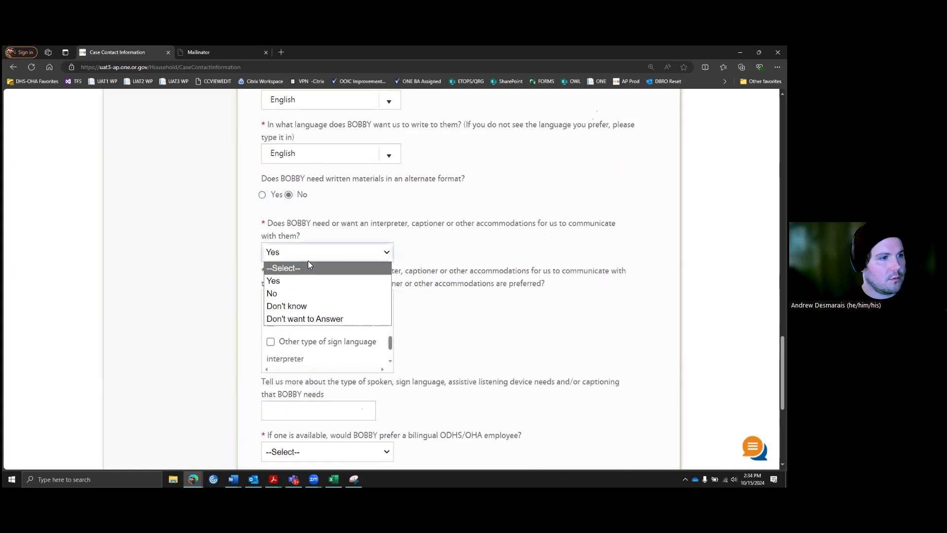
left_click(282, 294)
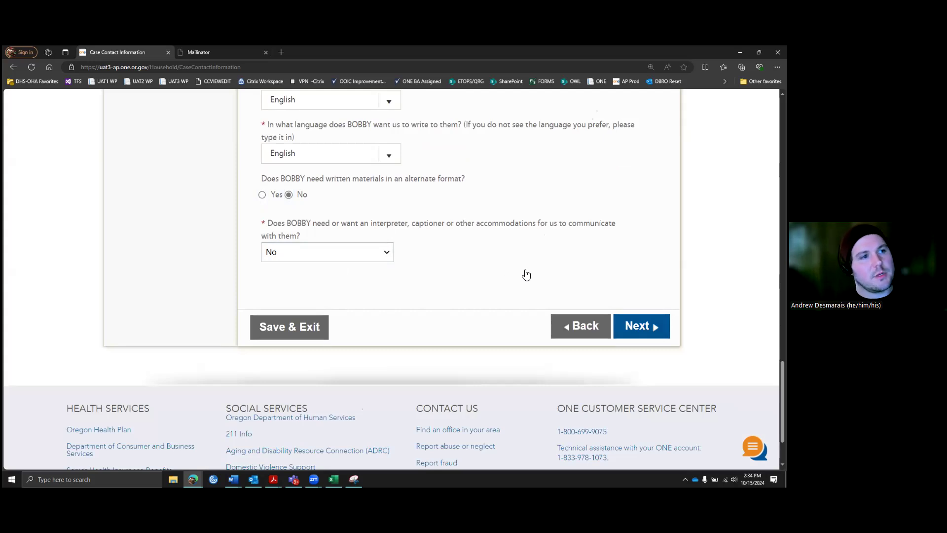
Step: Accept the suggested address in Possible Address Match and continue
scroll(541, 272, "up", 5)
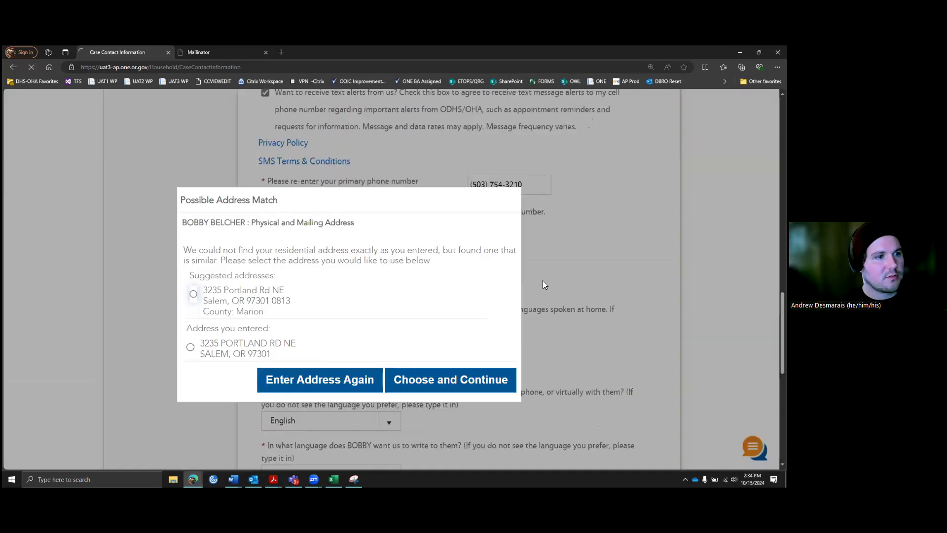
left_click(194, 294)
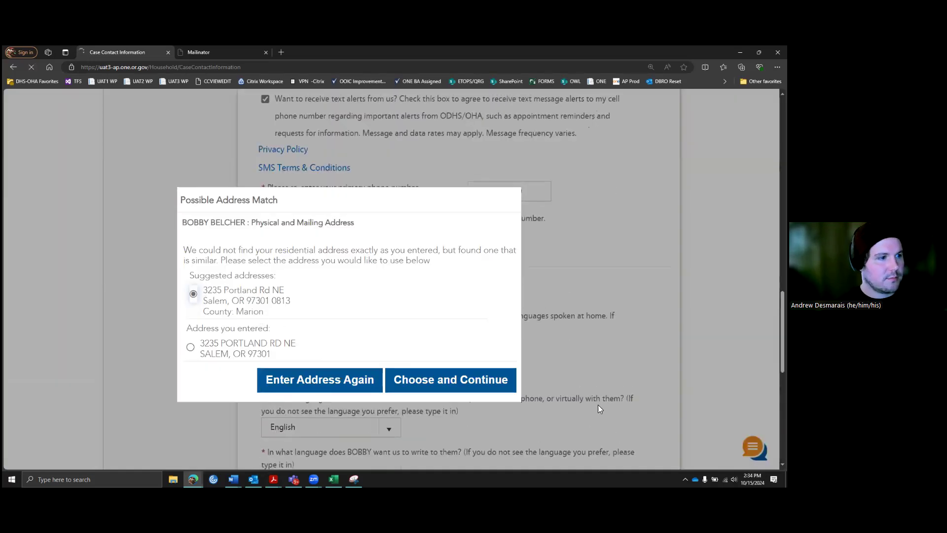
left_click(434, 380)
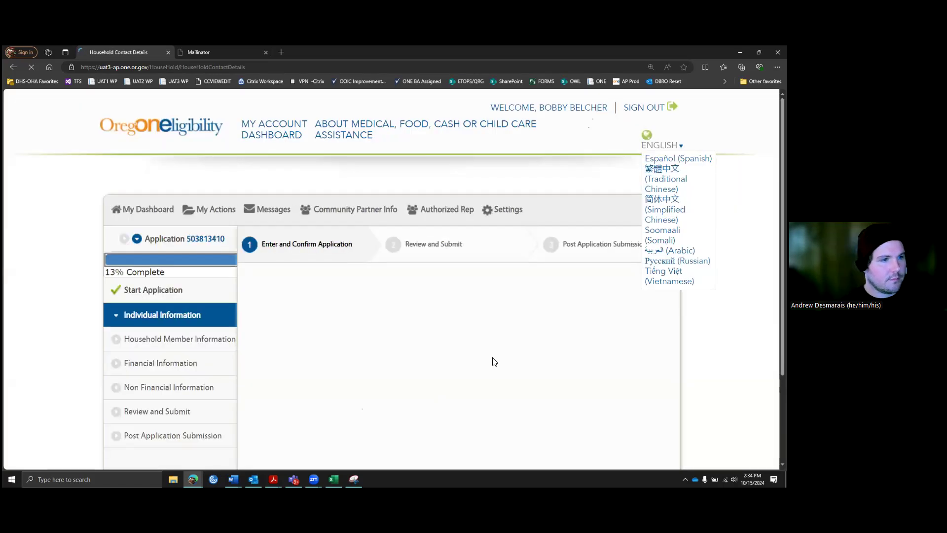
Step: Keep the second member's address the same as the case address
scroll(476, 311, "down", 2)
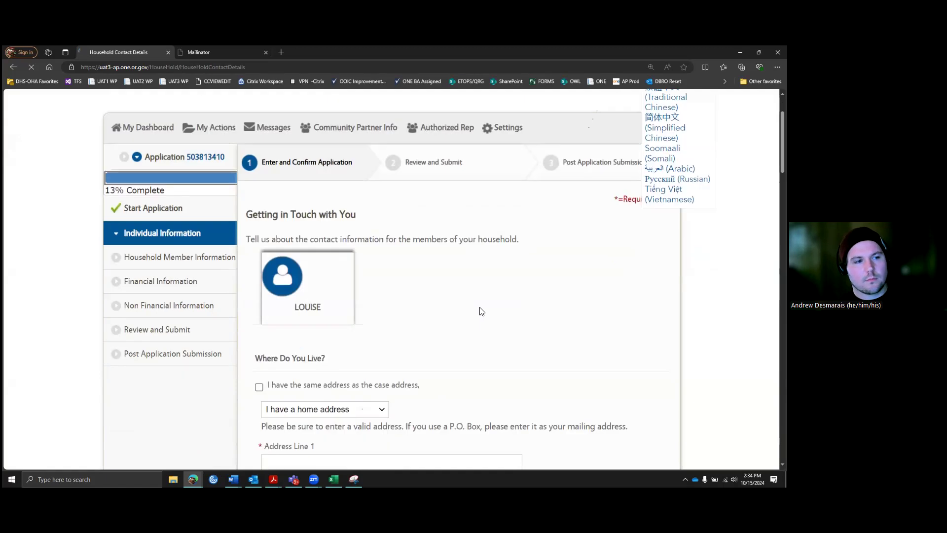
scroll(482, 305, "down", 2)
scroll(446, 241, "down", 1)
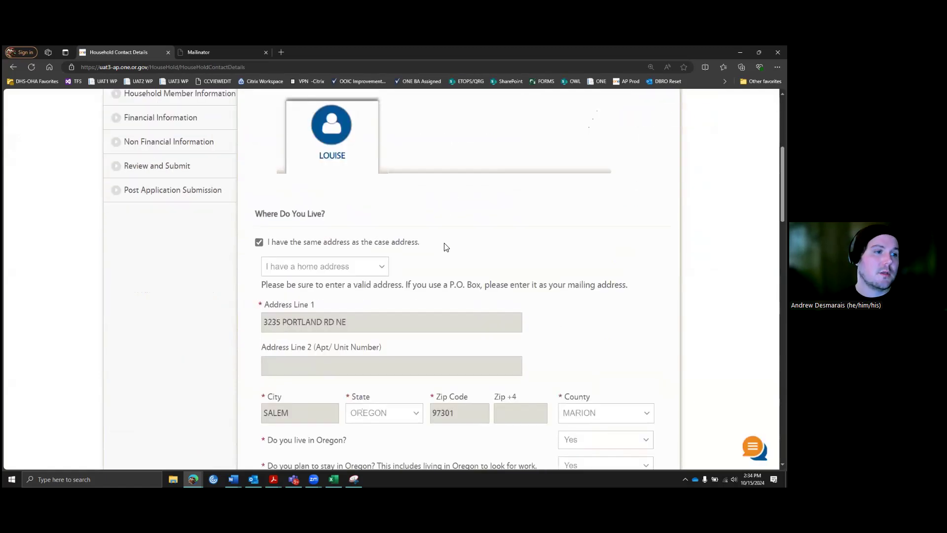
scroll(441, 245, "down", 1)
scroll(441, 245, "up", 1)
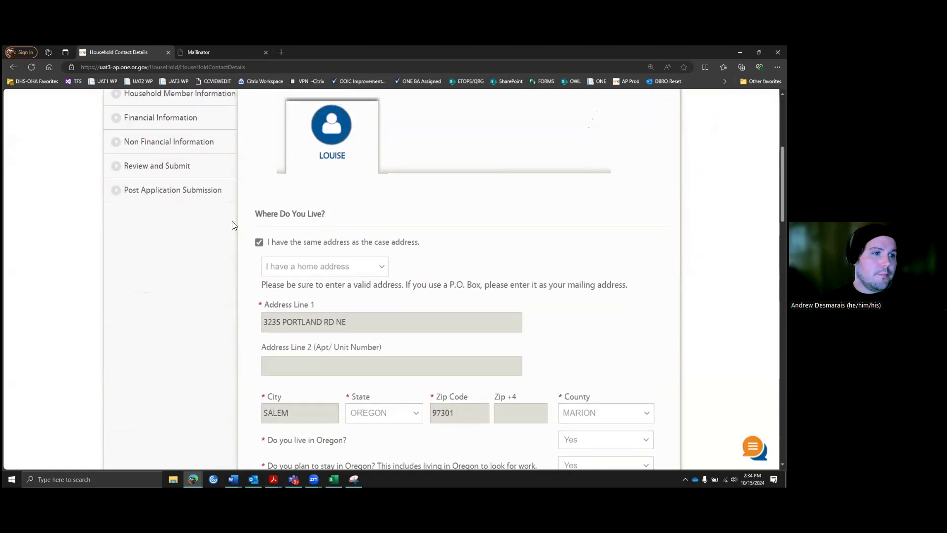
scroll(306, 171, "up", 1)
scroll(269, 188, "up", 1)
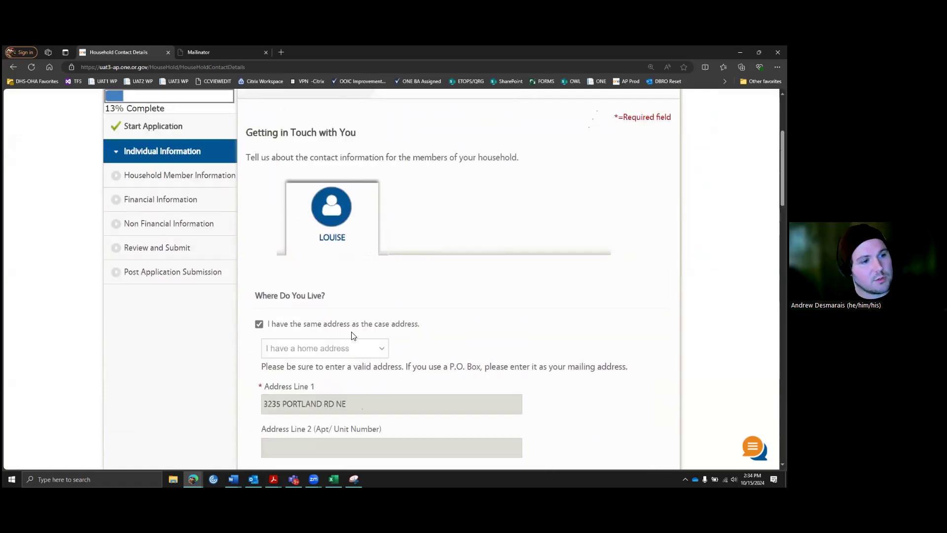
left_click(259, 324)
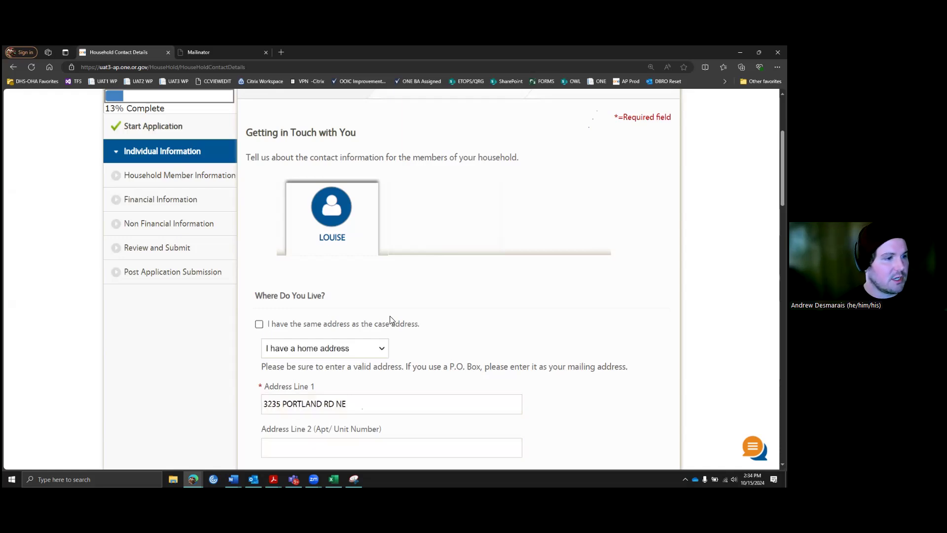
scroll(331, 331, "down", 2)
scroll(345, 335, "down", 2)
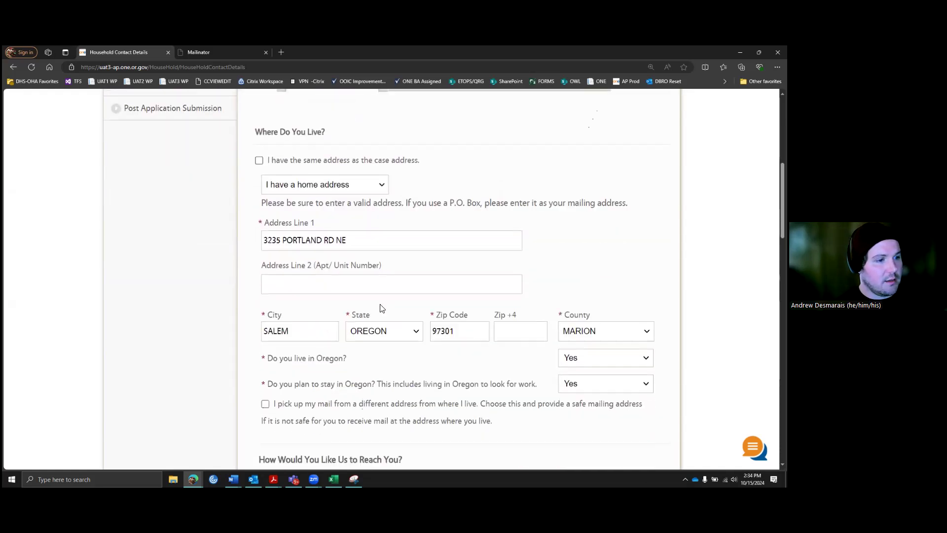
left_click(259, 160)
Step: Leave 'same communication needs' unchecked so this member's questions are answered separately
scroll(381, 283, "up", 1)
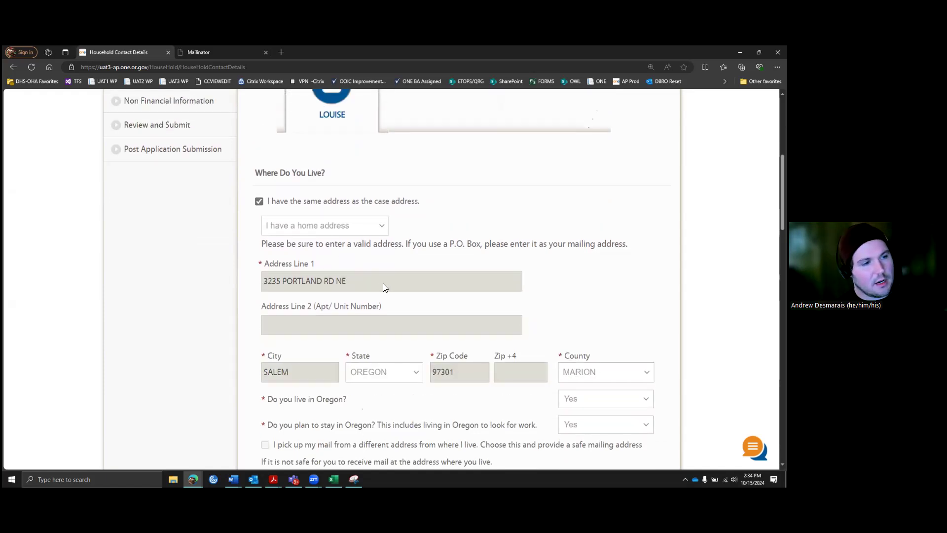
scroll(383, 283, "down", 2)
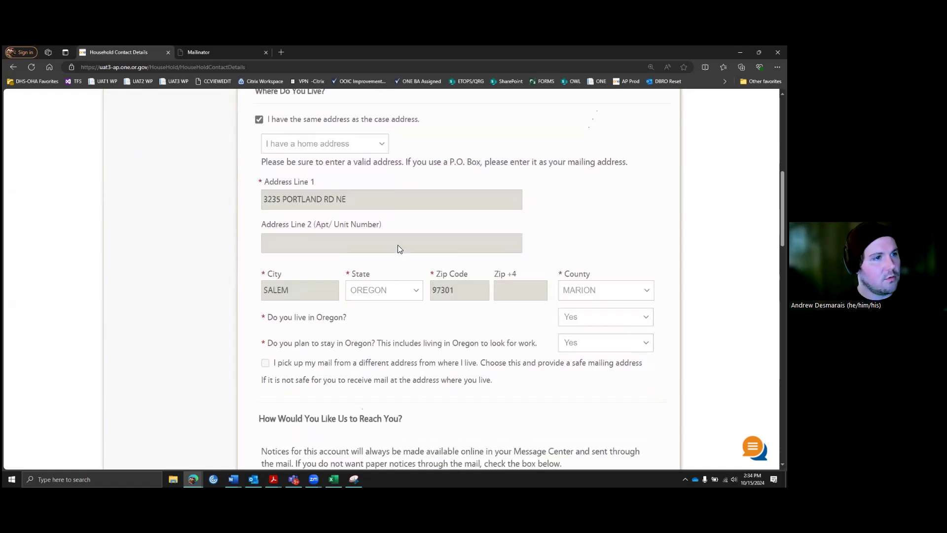
scroll(434, 242, "down", 3)
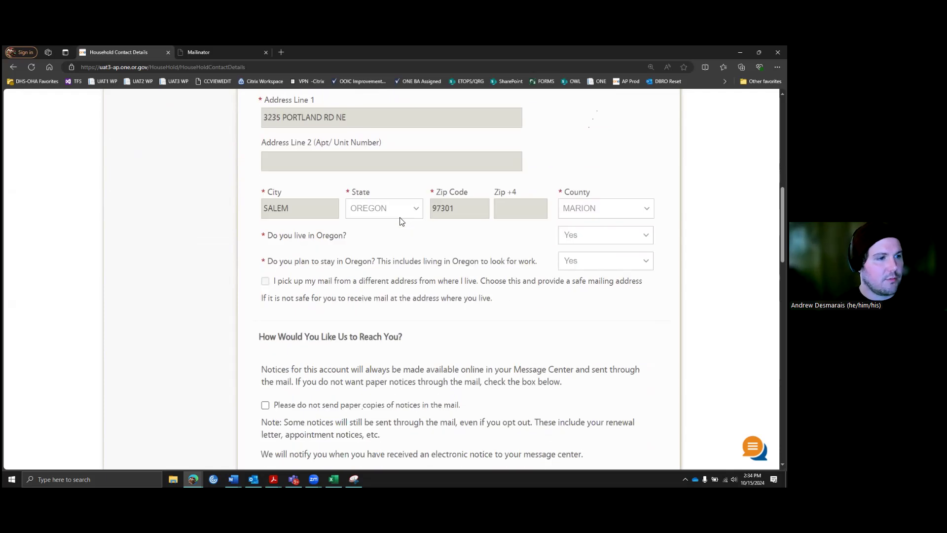
scroll(413, 225, "down", 5)
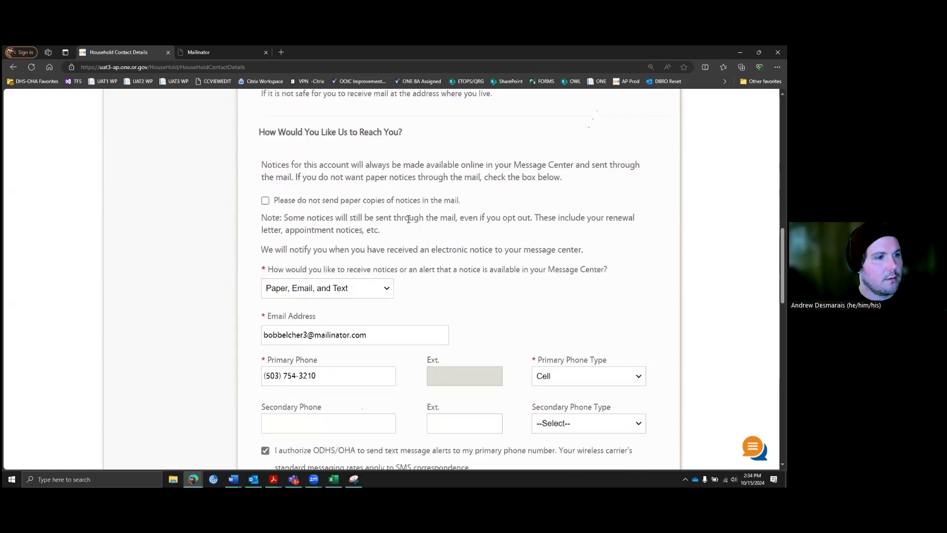
scroll(408, 218, "down", 2)
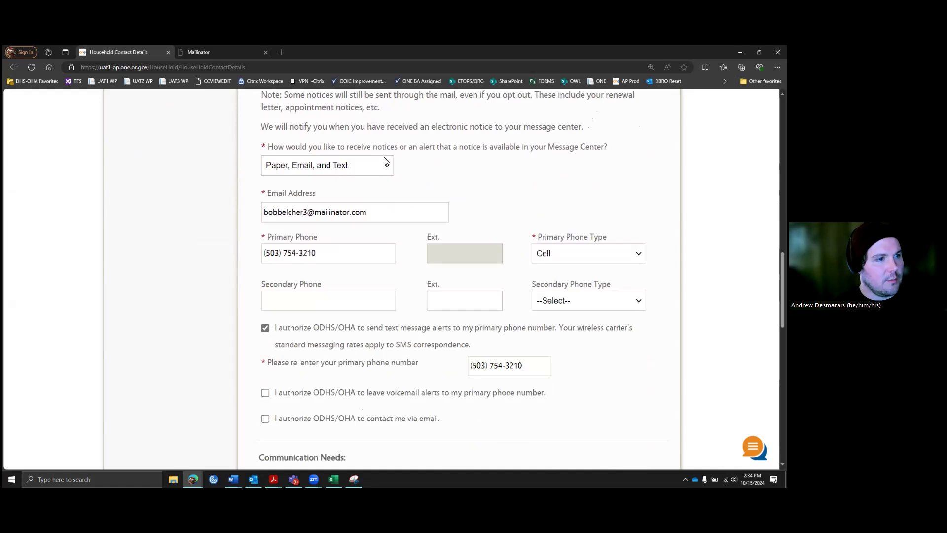
scroll(387, 161, "down", 3)
scroll(359, 161, "down", 1)
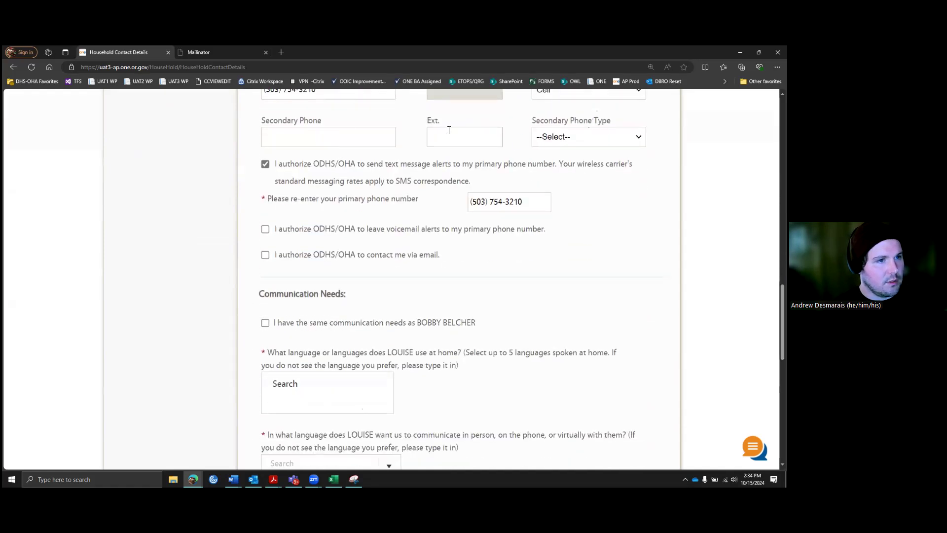
scroll(430, 214, "up", 1)
scroll(397, 209, "down", 4)
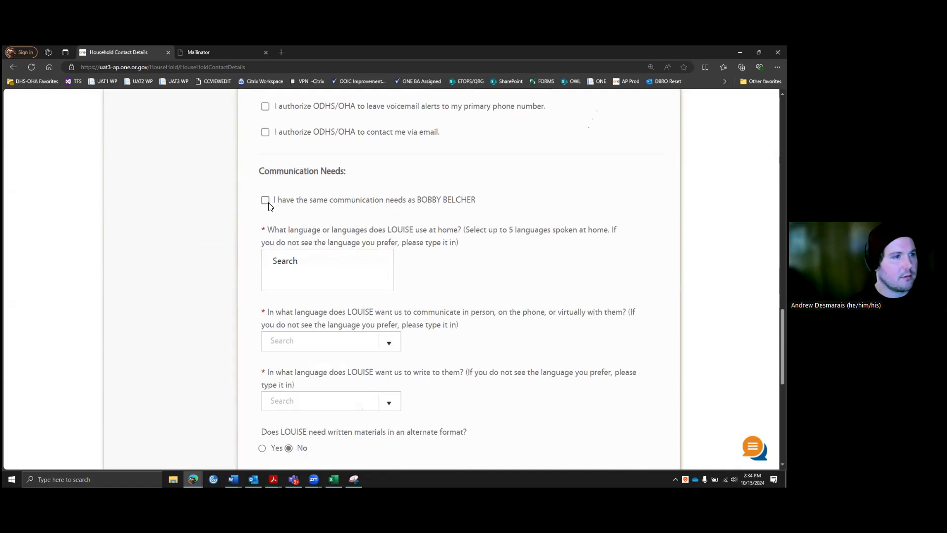
scroll(279, 192, "down", 1)
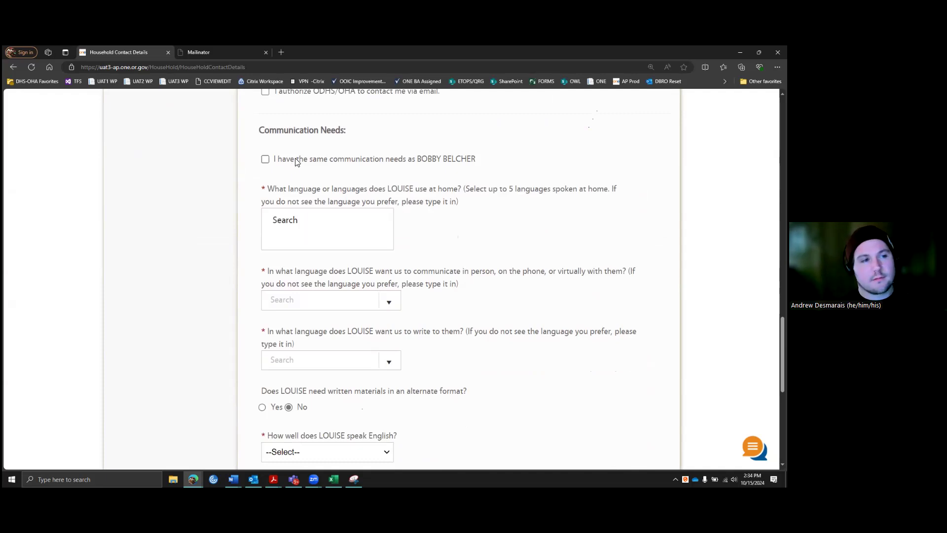
left_click(267, 160)
scroll(278, 404, "down", 2)
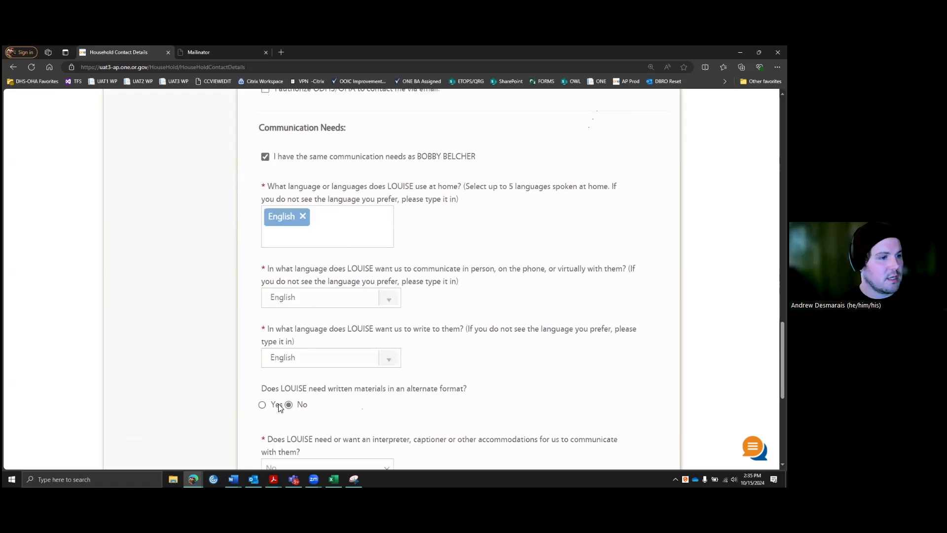
scroll(302, 247, "up", 1)
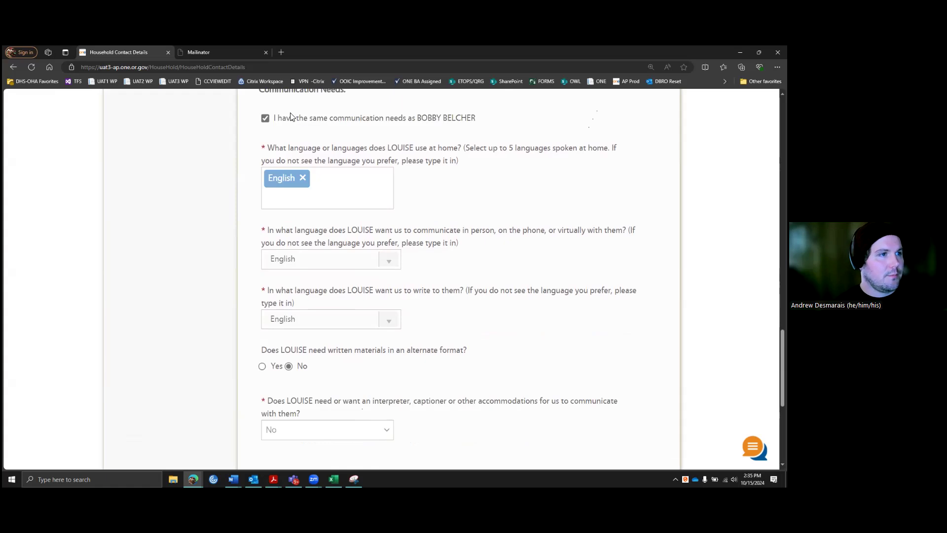
left_click(268, 118)
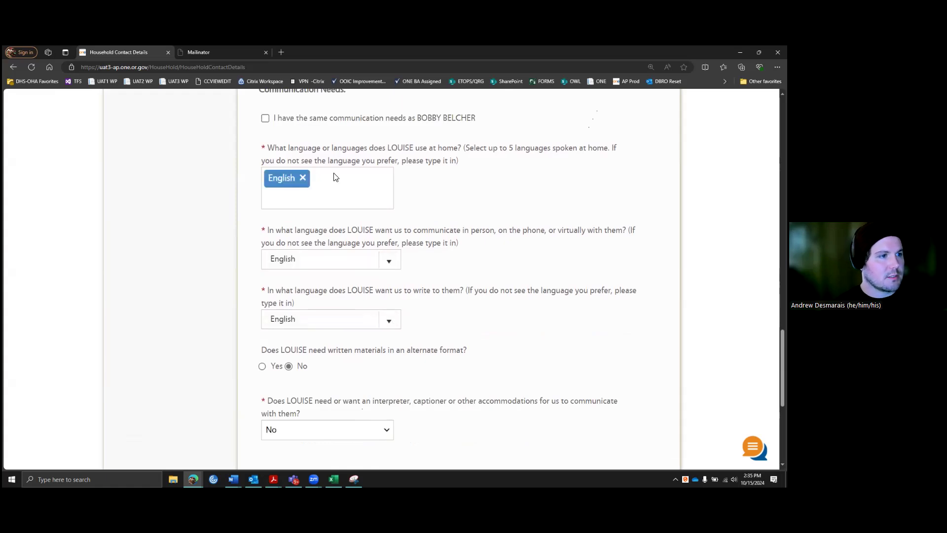
scroll(394, 336, "down", 1)
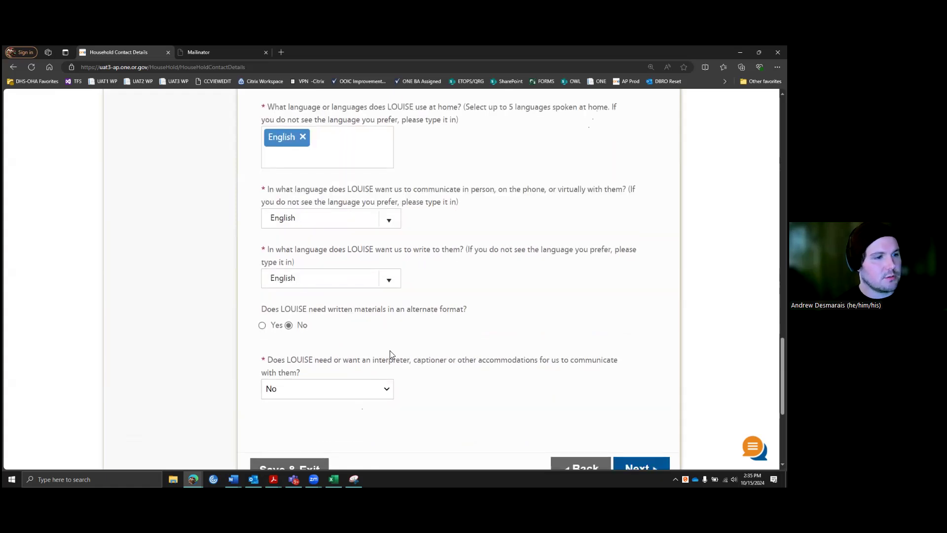
Step: Set interpreter or accommodations need to Yes and request an Assistive Listening Device (FM, Loop)
left_click(385, 391)
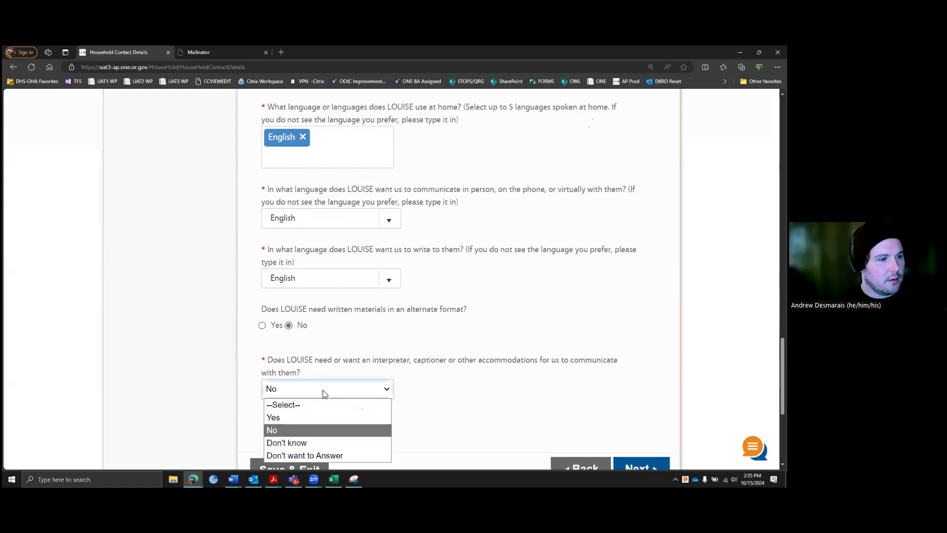
scroll(325, 396, "down", 1)
left_click(378, 348)
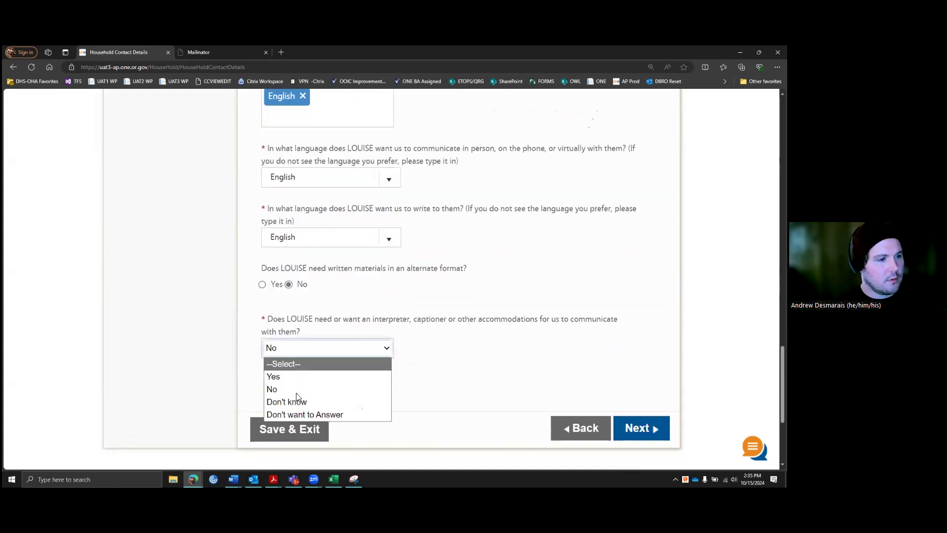
left_click(293, 375)
scroll(421, 363, "down", 2)
scroll(349, 352, "down", 1)
scroll(349, 353, "down", 1)
scroll(316, 346, "up", 1)
left_click(271, 339)
Step: Decline a bilingual employee and submit the contact details
scroll(326, 345, "down", 3)
left_click(376, 349)
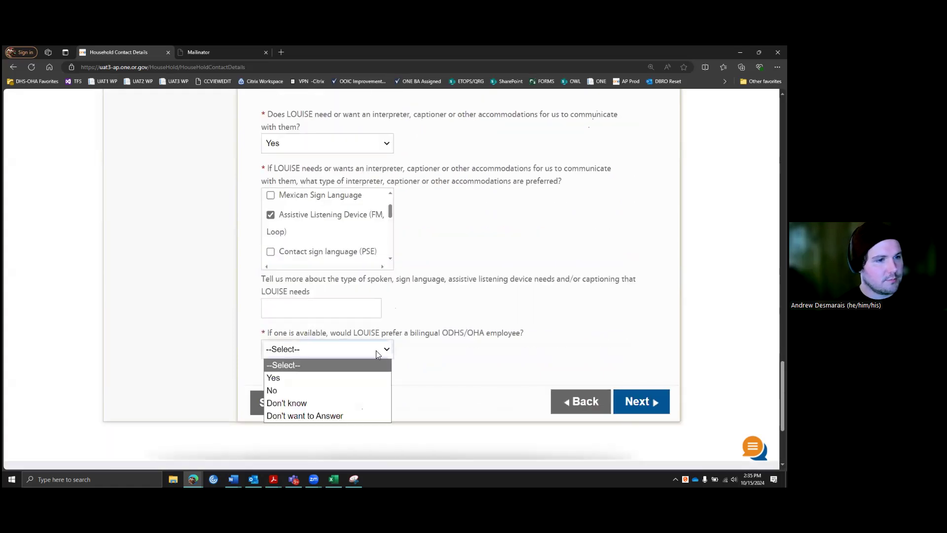
left_click(303, 390)
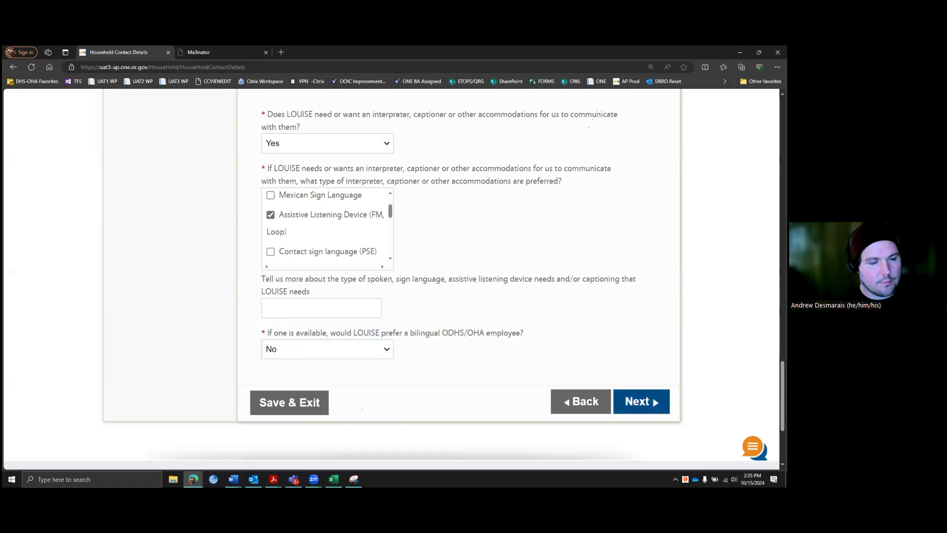
left_click(641, 401)
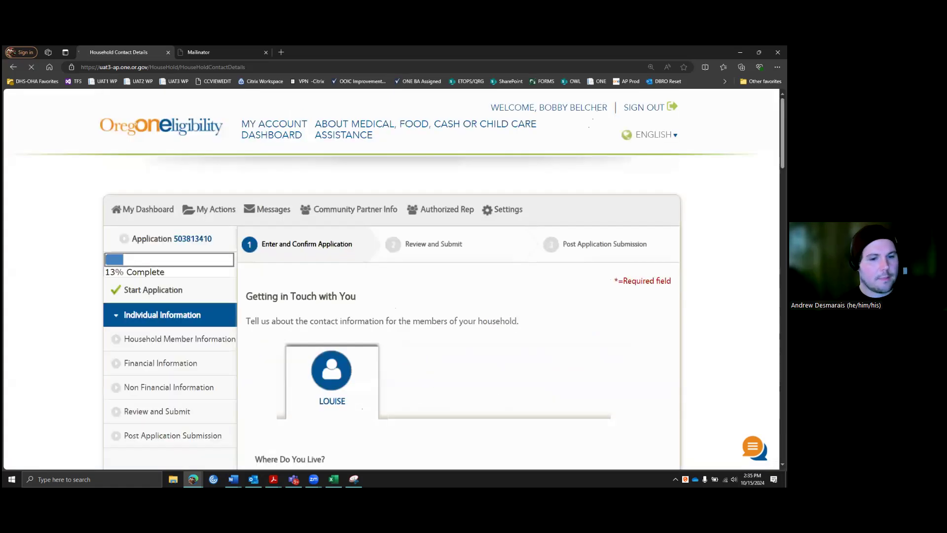
Step: Mark hearing difficulty Yes, then dismiss the age-of-onset list without choosing an age
scroll(440, 319, "down", 1)
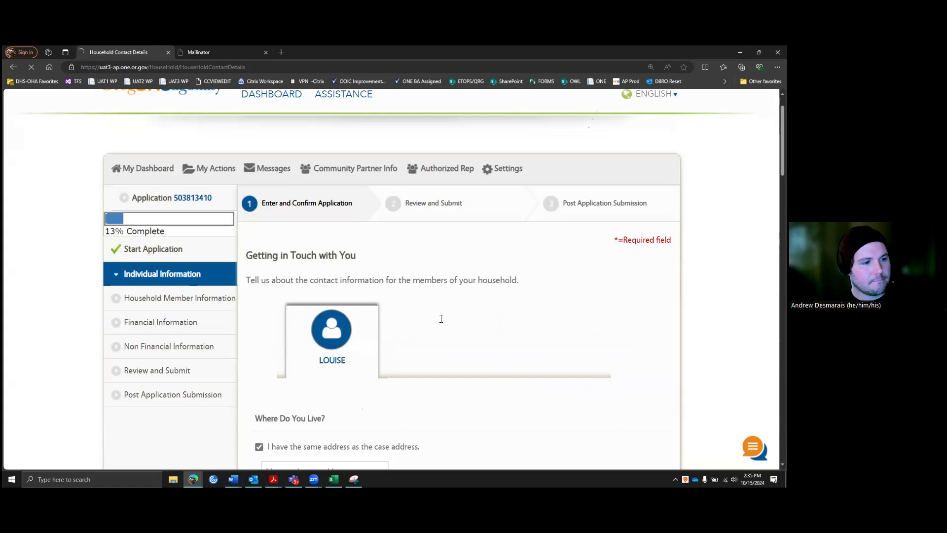
scroll(444, 318, "down", 4)
scroll(422, 276, "up", 2)
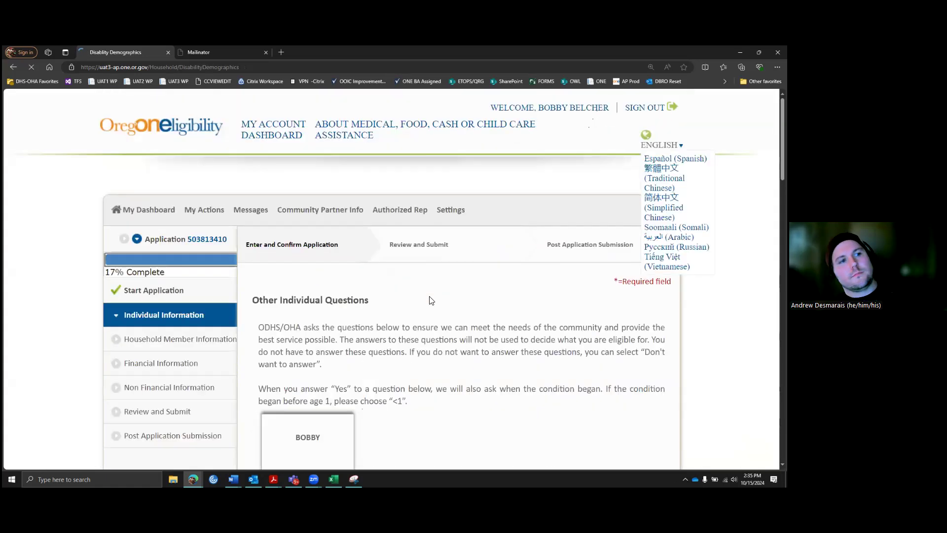
scroll(493, 262, "down", 4)
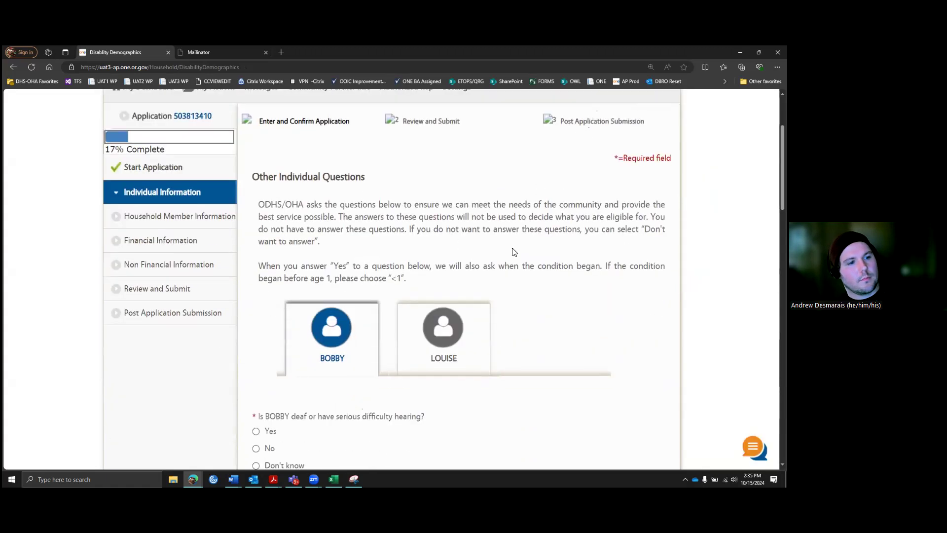
scroll(513, 252, "down", 1)
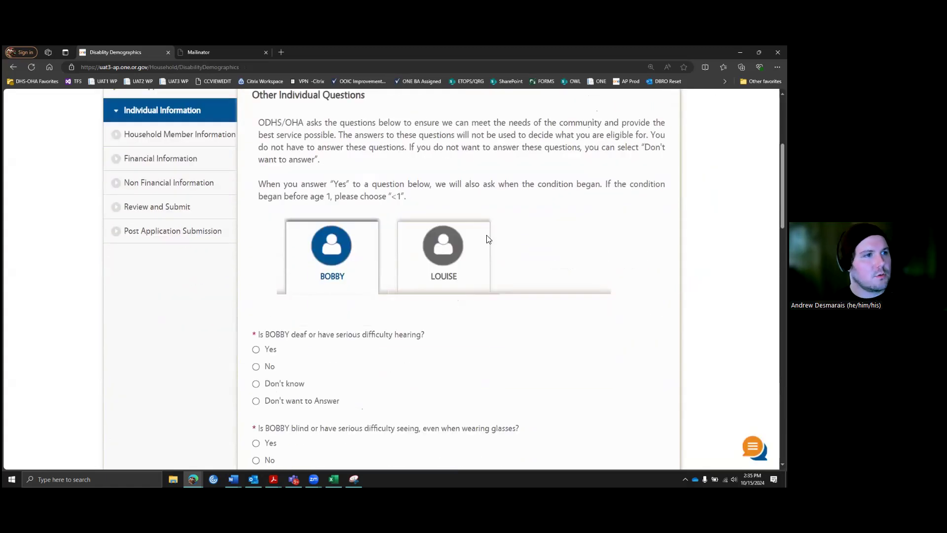
scroll(520, 235, "down", 1)
scroll(525, 234, "up", 1)
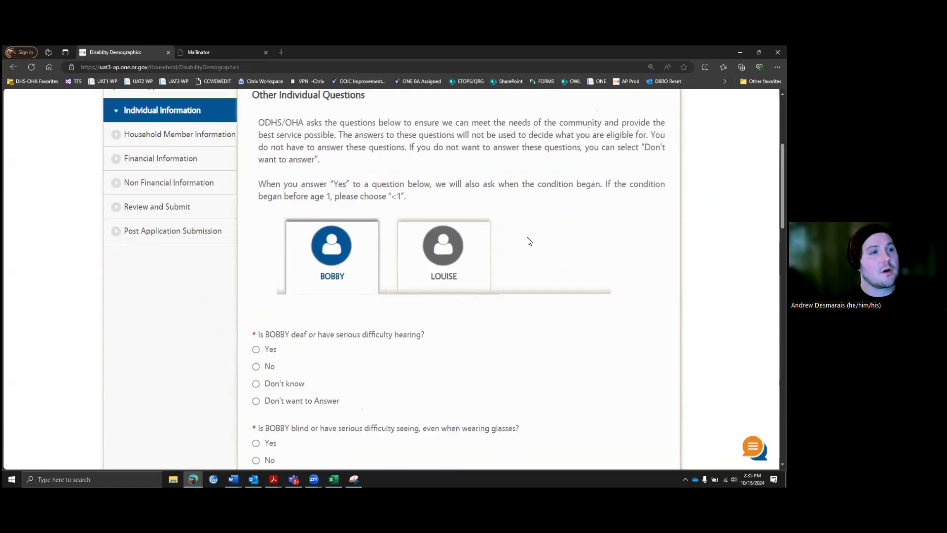
scroll(529, 241, "down", 1)
scroll(503, 245, "down", 1)
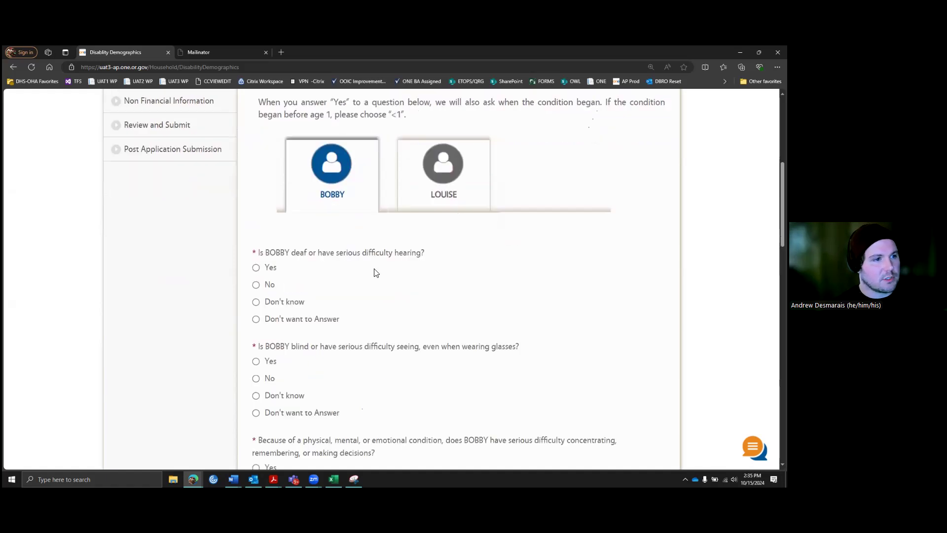
left_click(256, 268)
scroll(382, 292, "down", 1)
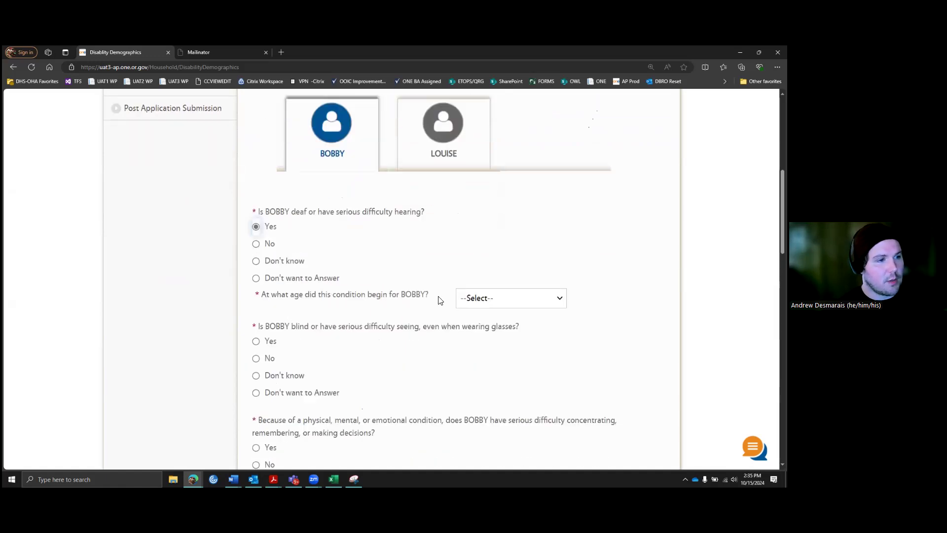
left_click(516, 302)
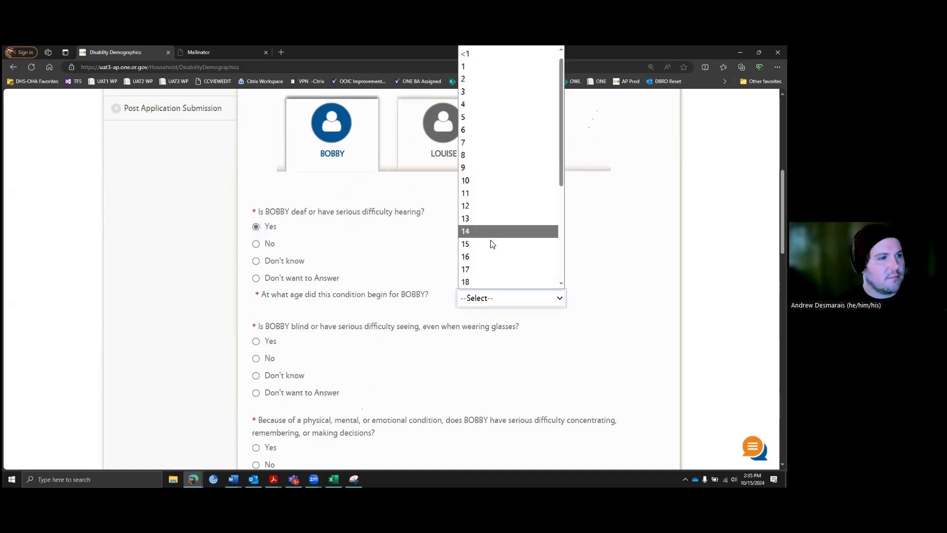
scroll(498, 231, "down", 3)
scroll(501, 238, "down", 1)
scroll(497, 257, "up", 5)
scroll(496, 253, "down", 5)
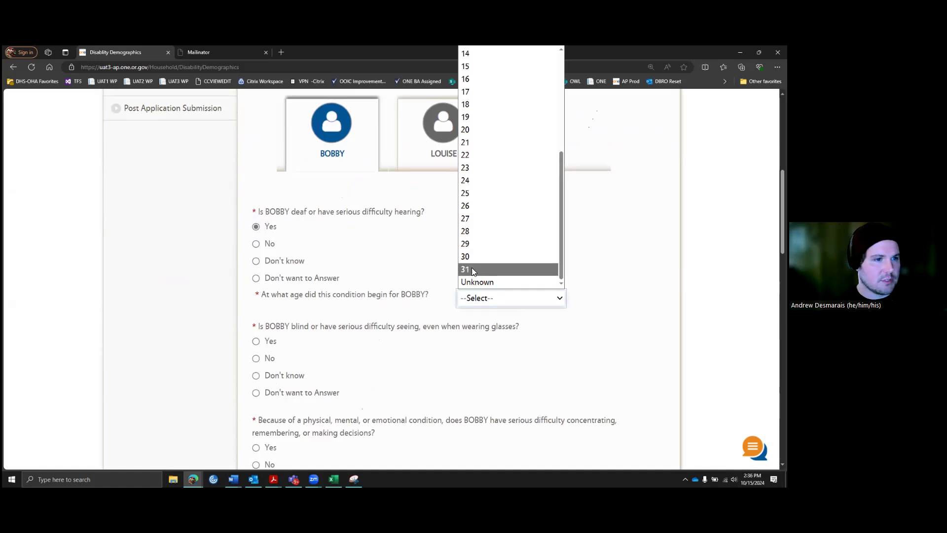
scroll(486, 240, "up", 3)
scroll(487, 241, "up", 2)
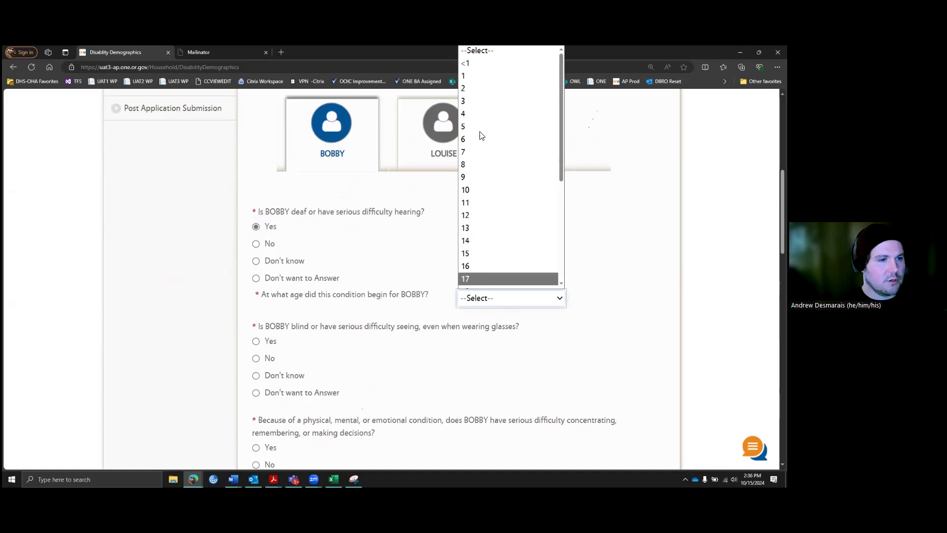
left_click(515, 309)
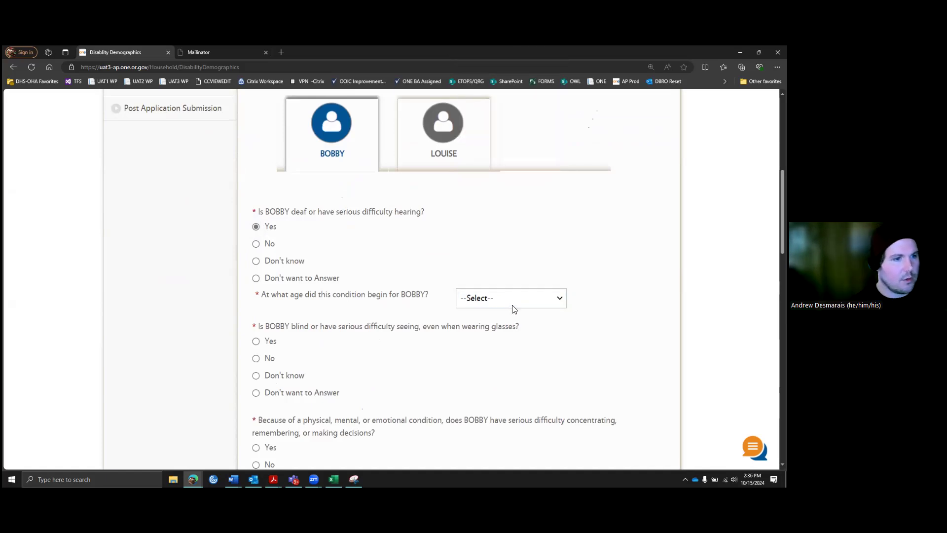
Step: Answer No to the hearing, seeing, concentrating and walking or stairs questions
left_click(258, 246)
left_click(257, 339)
scroll(311, 328, "down", 1)
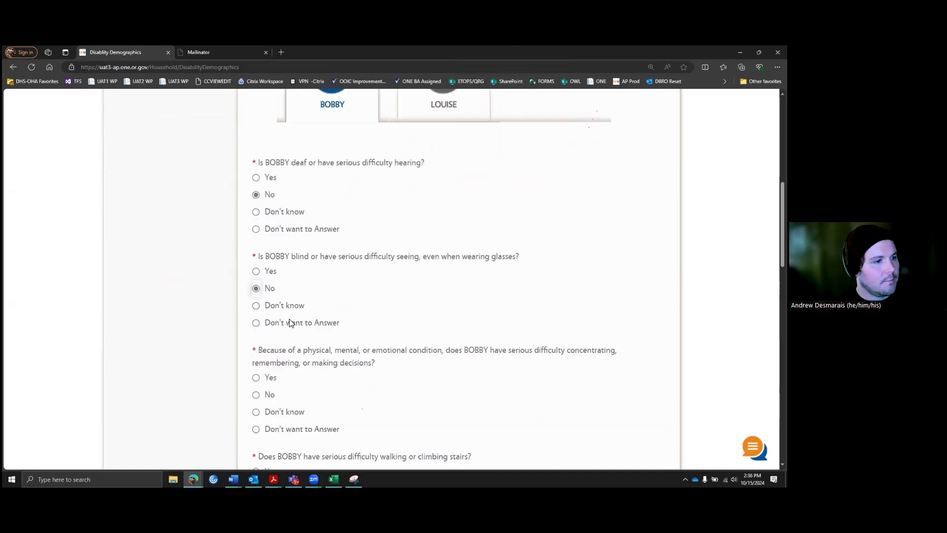
scroll(276, 320, "down", 1)
left_click(257, 319)
scroll(259, 323, "down", 1)
left_click(256, 333)
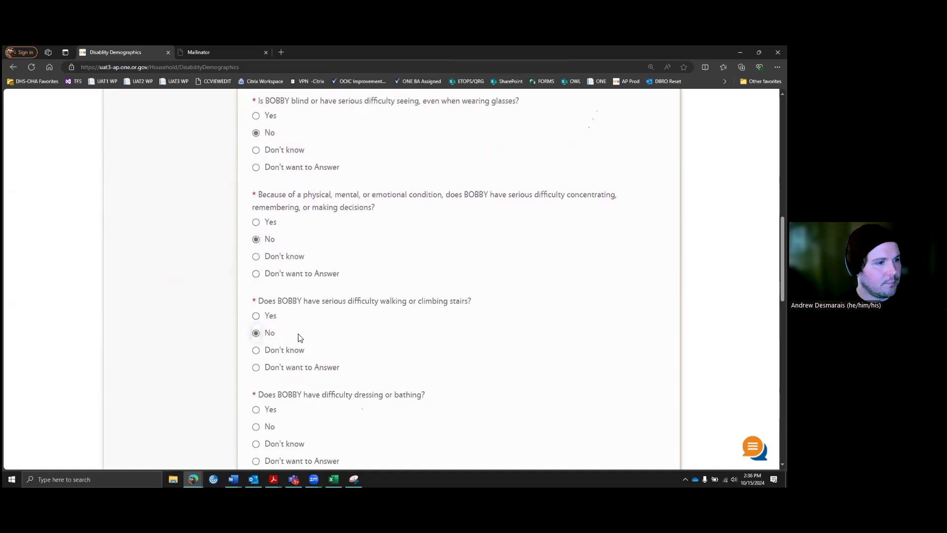
Step: Answer No to the dressing or bathing, learning, errands and mood questions
scroll(300, 338, "down", 3)
left_click(257, 302)
scroll(310, 303, "down", 1)
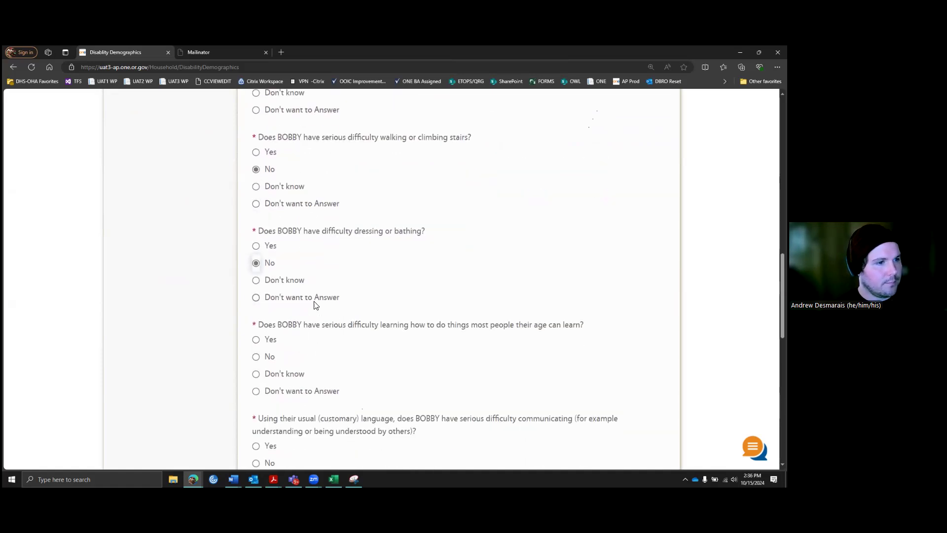
scroll(316, 305, "down", 1)
left_click(257, 315)
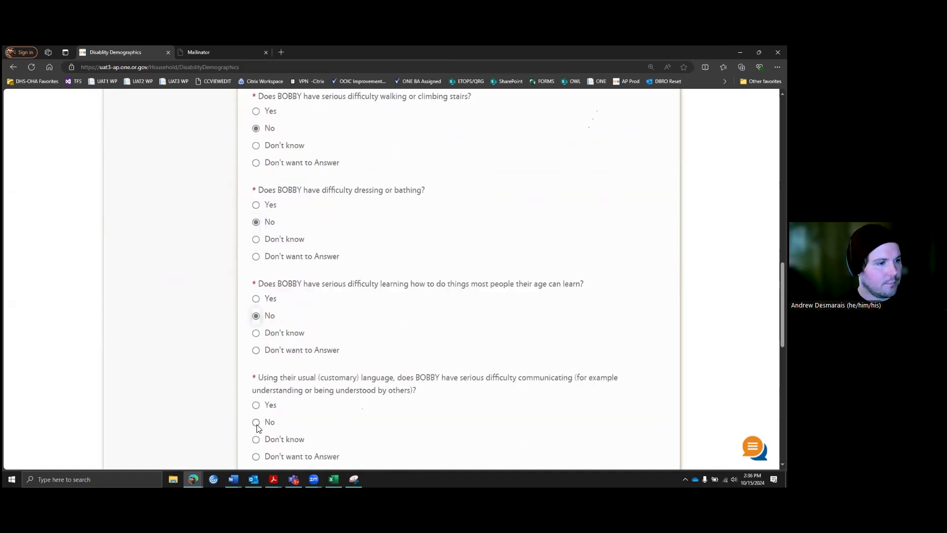
scroll(326, 362, "down", 4)
left_click(257, 380)
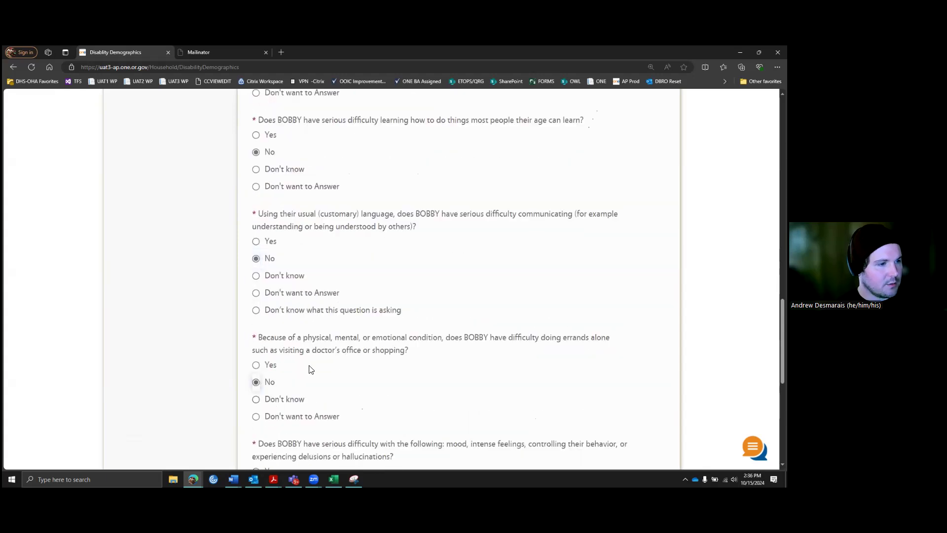
scroll(313, 365, "down", 2)
left_click(257, 407)
scroll(315, 375, "down", 2)
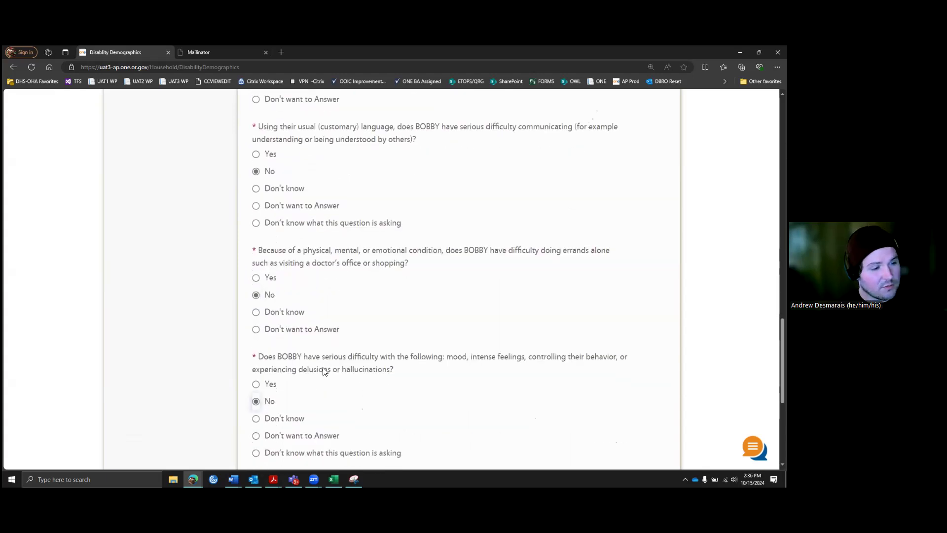
scroll(397, 349, "up", 15)
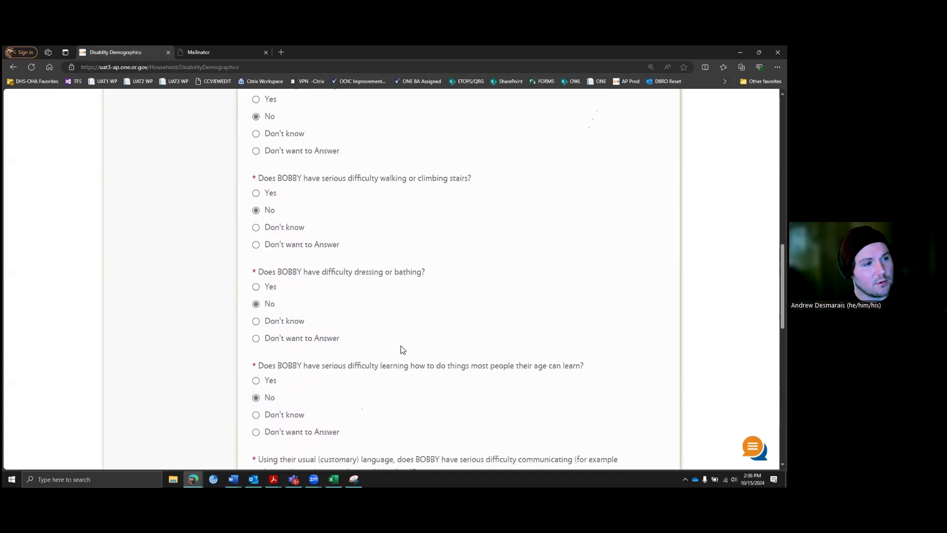
scroll(398, 349, "up", 6)
scroll(389, 315, "down", 2)
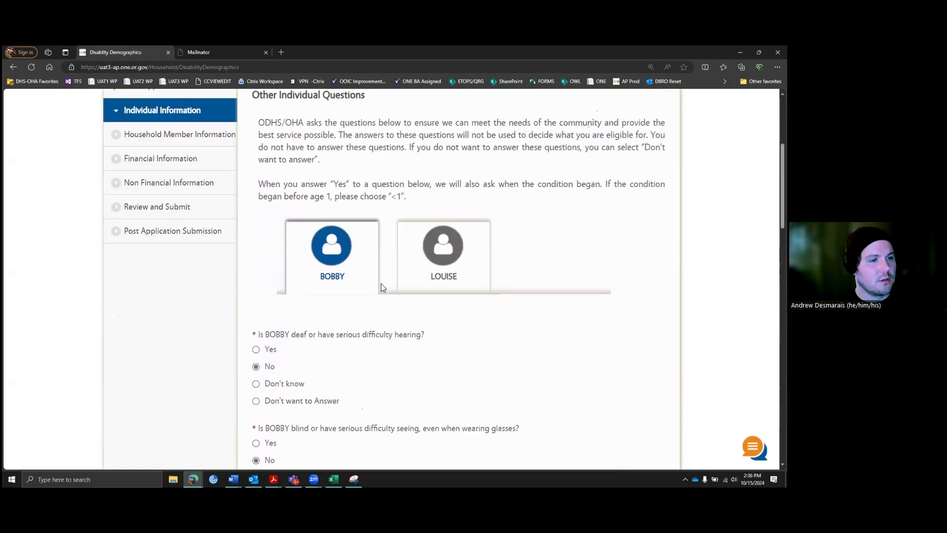
Step: On the second member's tab, answer No to hearing, seeing, concentrating and walking questions
left_click(457, 254)
left_click(256, 366)
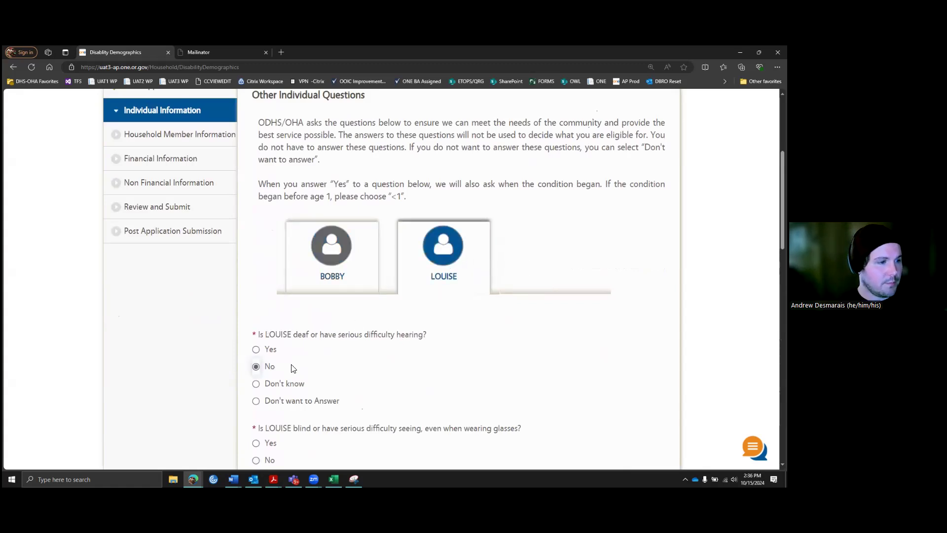
scroll(252, 415, "down", 1)
left_click(256, 418)
scroll(290, 397, "down", 4)
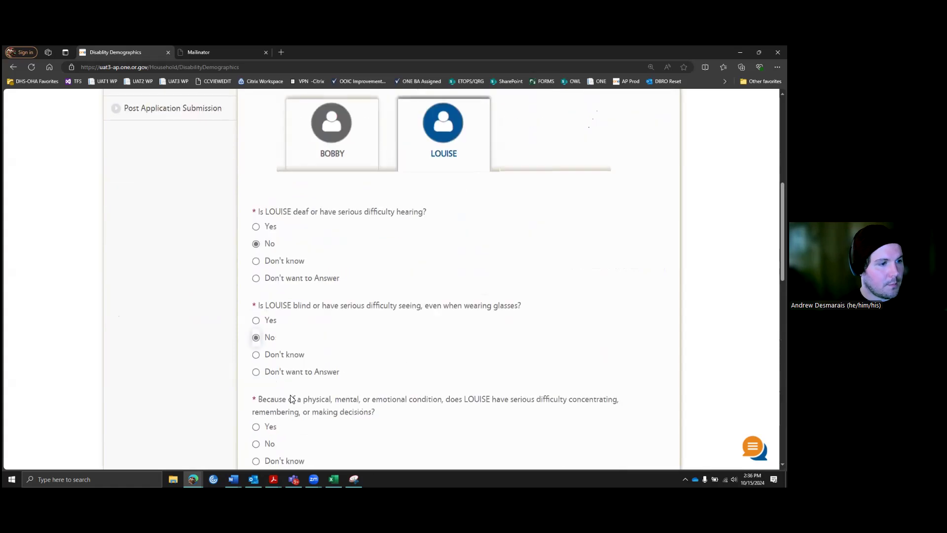
left_click(256, 363)
left_click(257, 455)
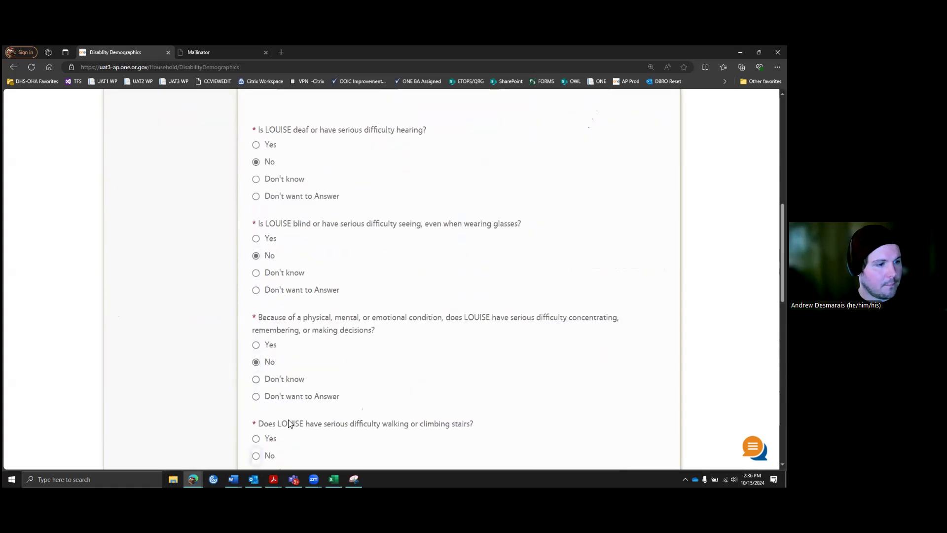
Step: Answer No to the learning and communicating questions and go to the next page
scroll(297, 397, "down", 2)
scroll(276, 393, "down", 1)
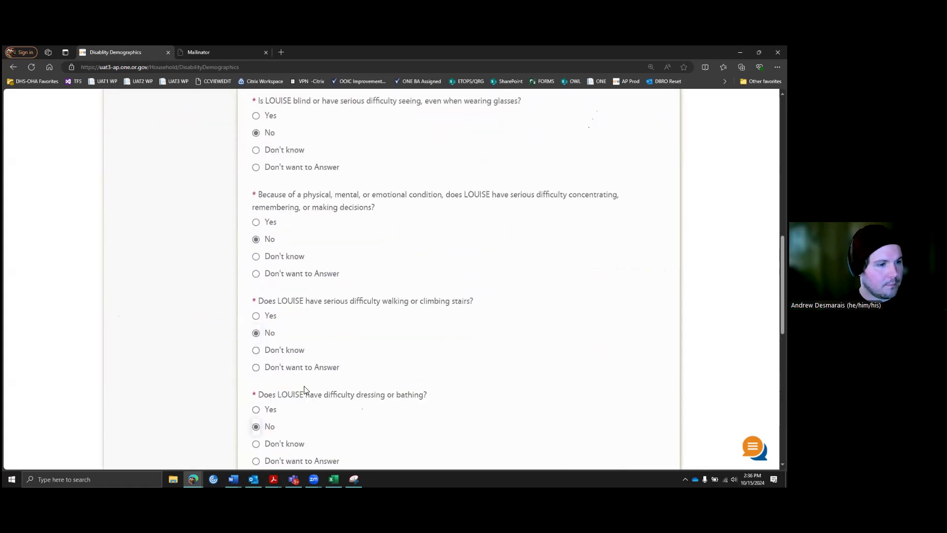
scroll(301, 385, "down", 3)
scroll(269, 378, "down", 1)
left_click(256, 358)
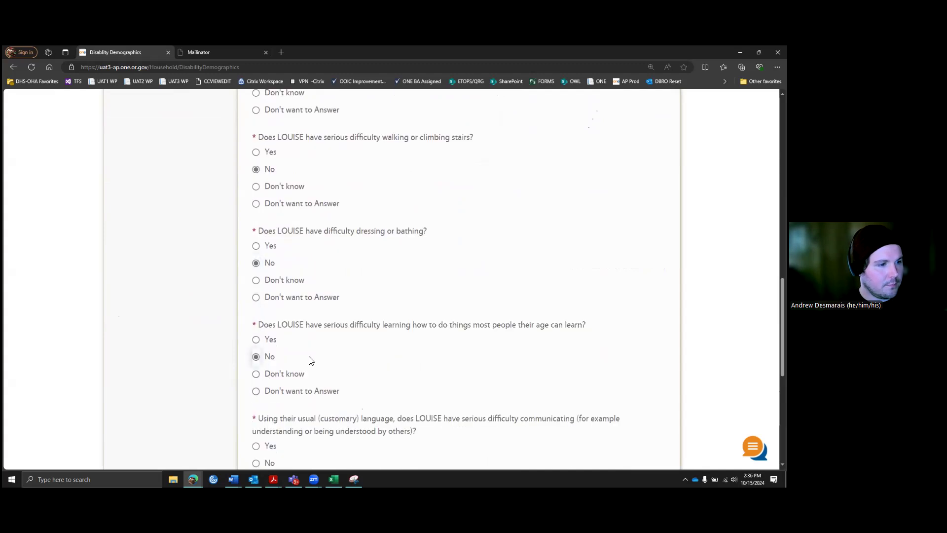
scroll(309, 362, "down", 3)
left_click(259, 343)
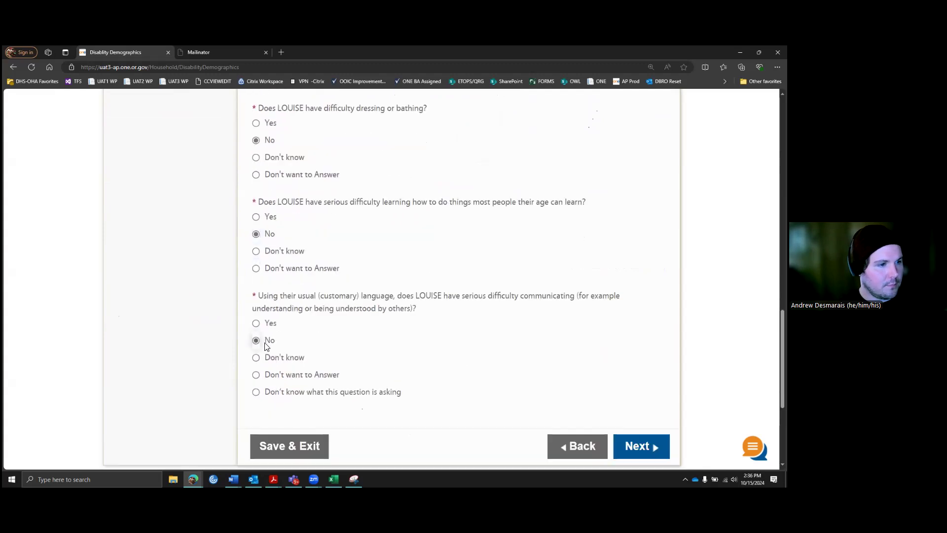
scroll(586, 356, "down", 1)
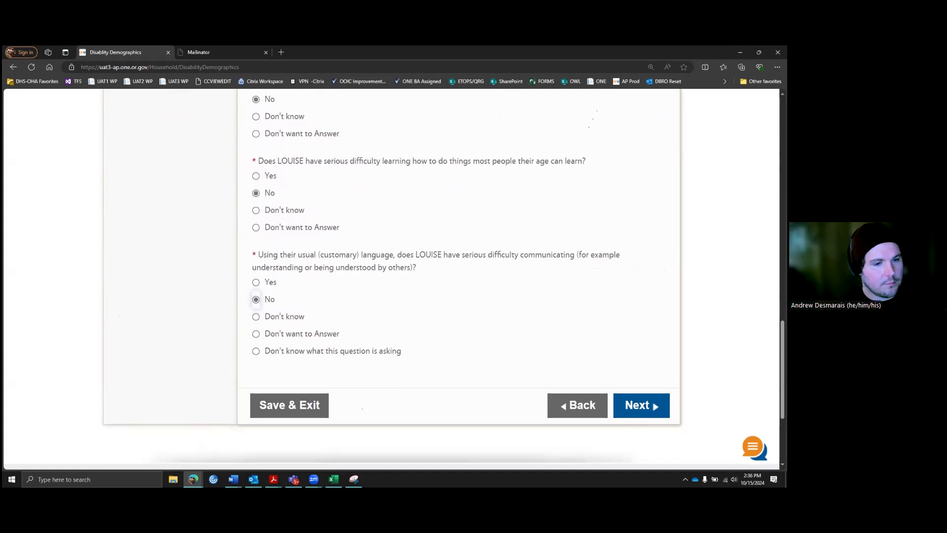
left_click(656, 405)
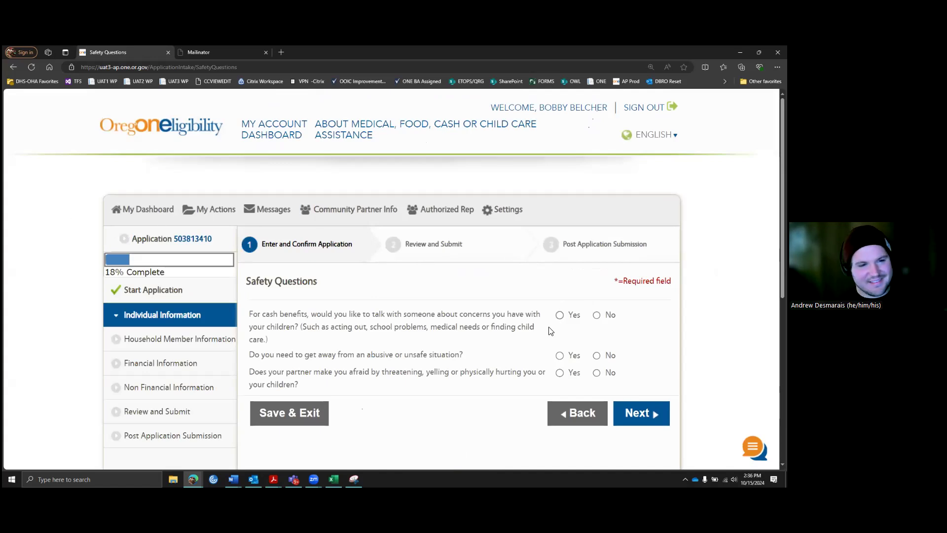
Step: Answer No to the children-concerns, escaping-an-unsafe-situation and partner-fear safety questions, then continue
scroll(347, 255, "down", 2)
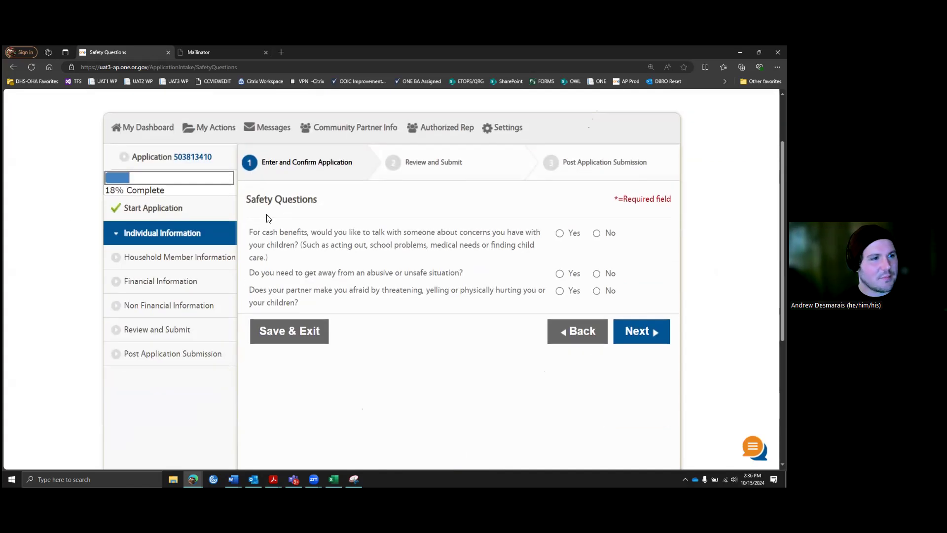
scroll(333, 231, "down", 1)
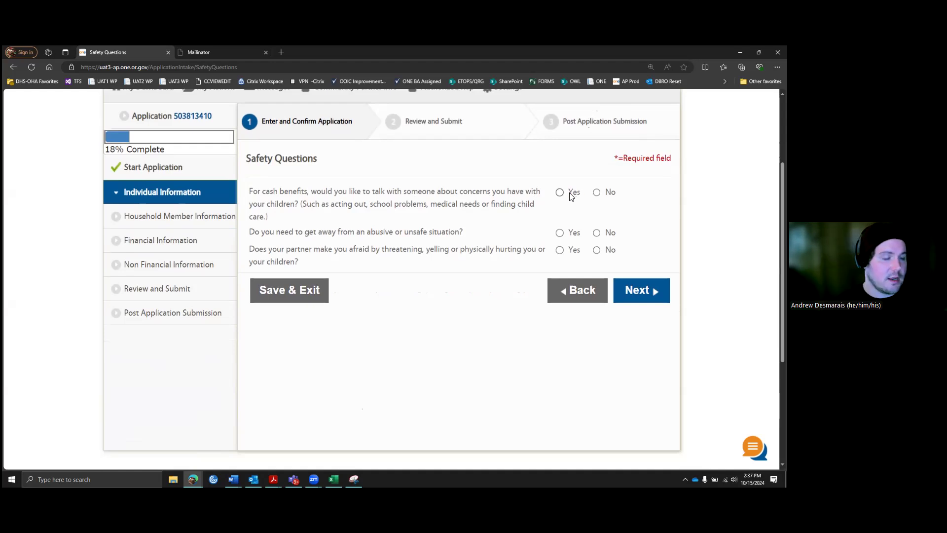
left_click(596, 193)
scroll(376, 226, "down", 2)
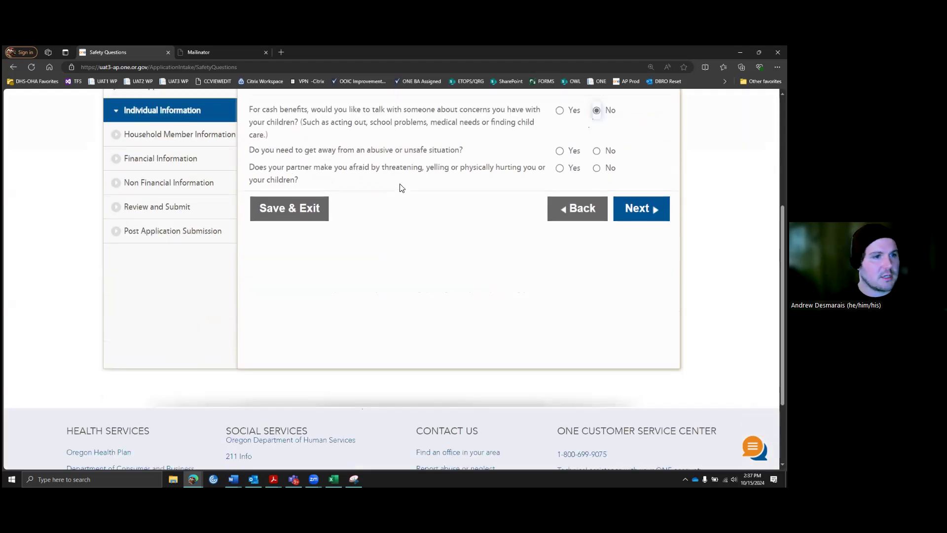
scroll(398, 185, "up", 2)
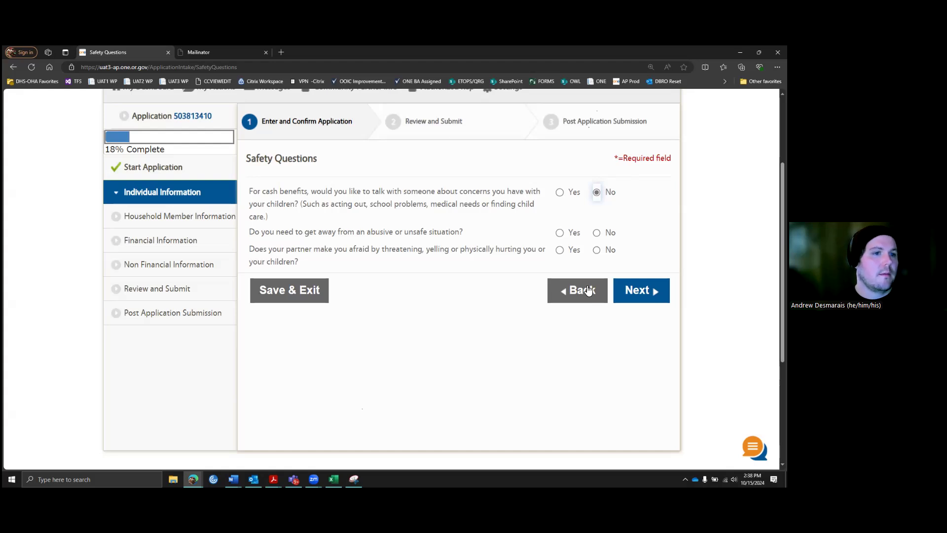
left_click(597, 232)
left_click(597, 250)
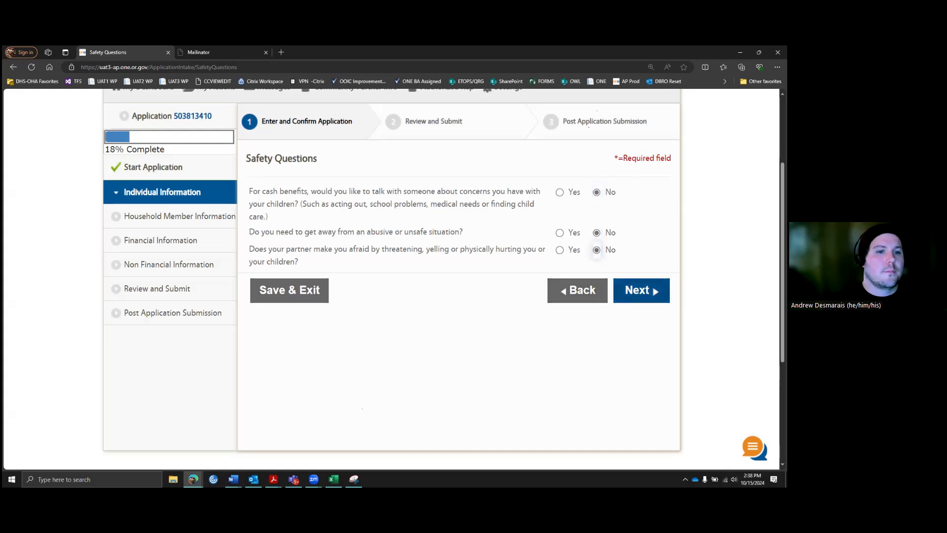
left_click(638, 290)
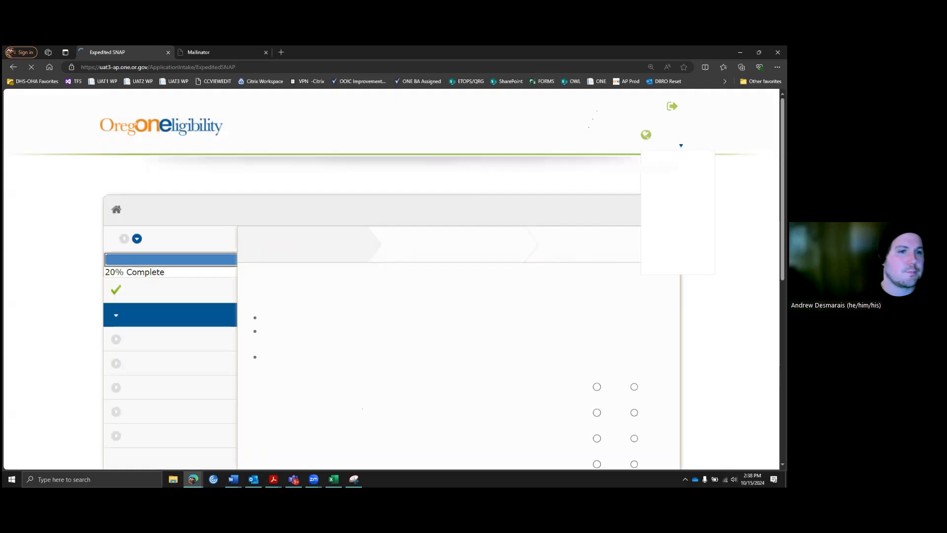
scroll(307, 205, "down", 3)
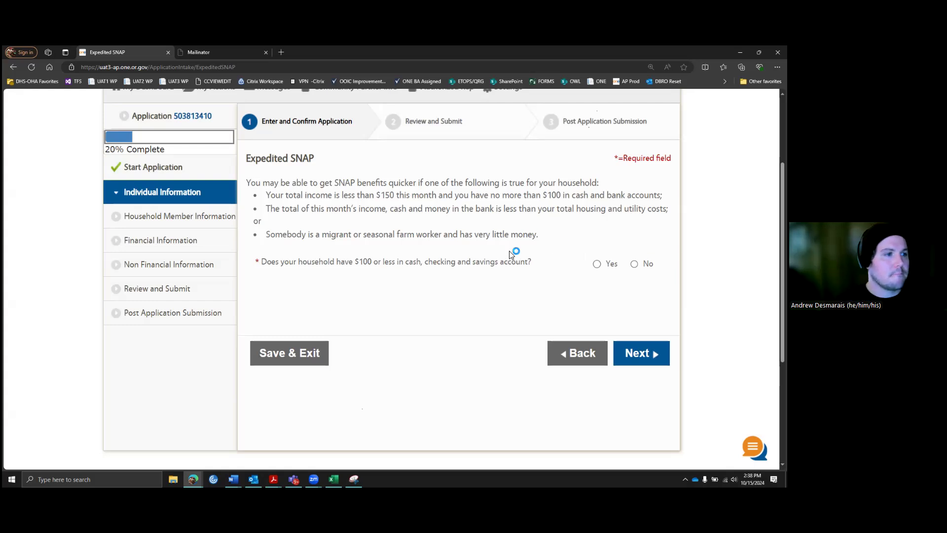
scroll(511, 254, "down", 1)
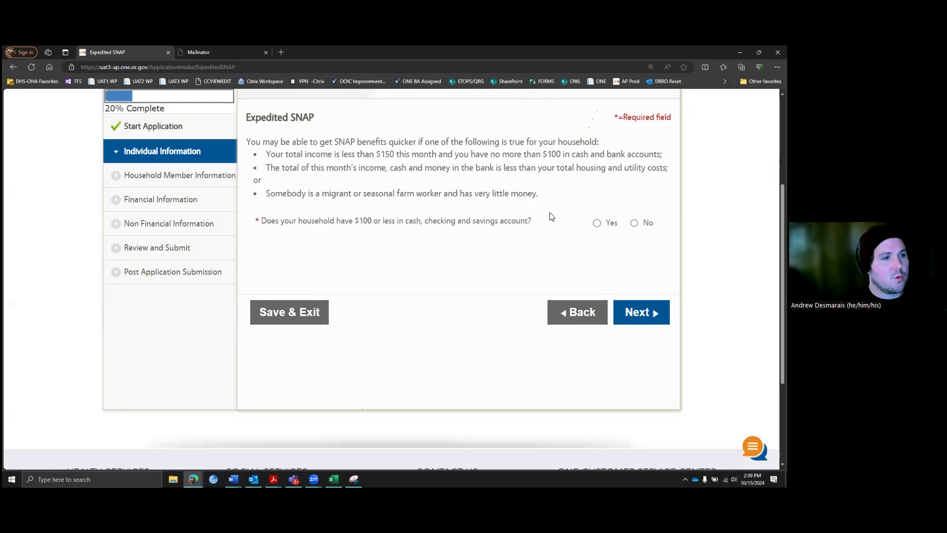
Step: Answer No to the $100-or-less cash and housing-costs Expedited SNAP questions, then continue
left_click(635, 224)
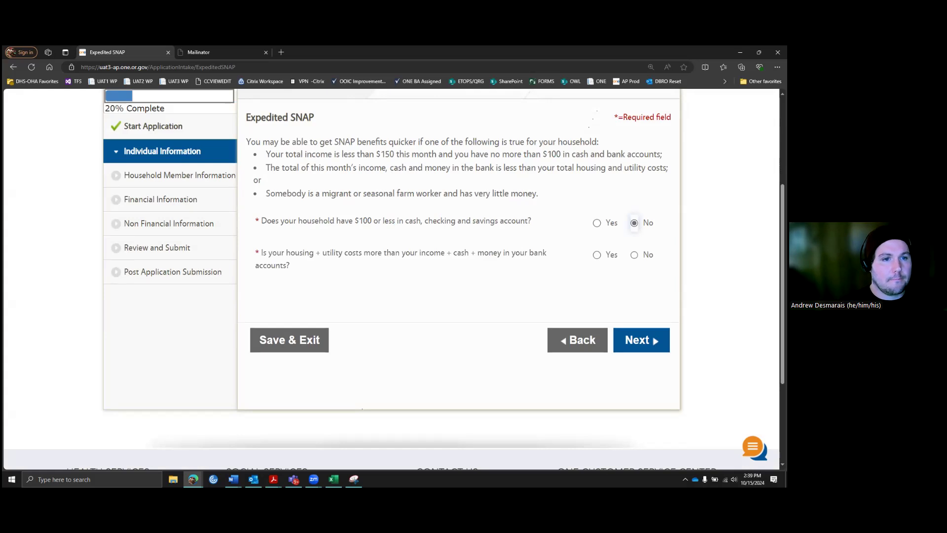
left_click(634, 256)
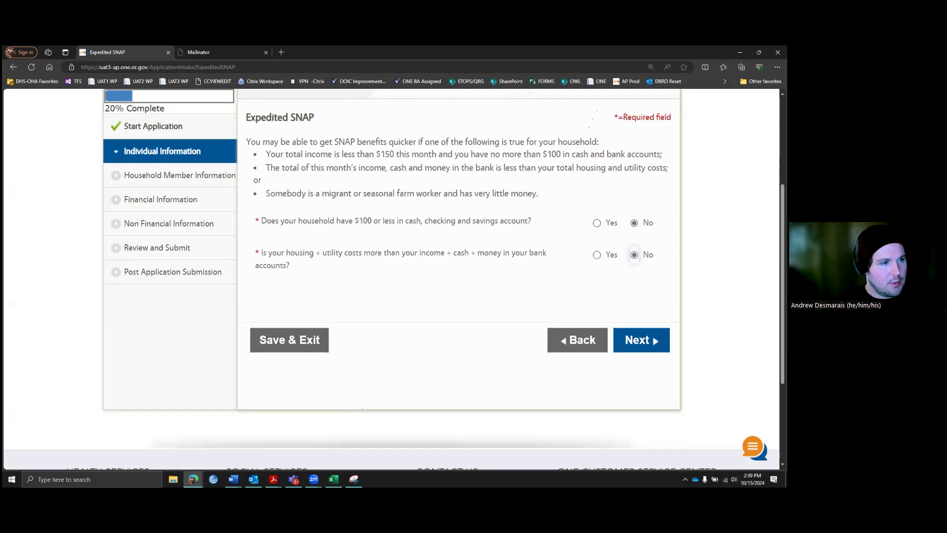
left_click(597, 224)
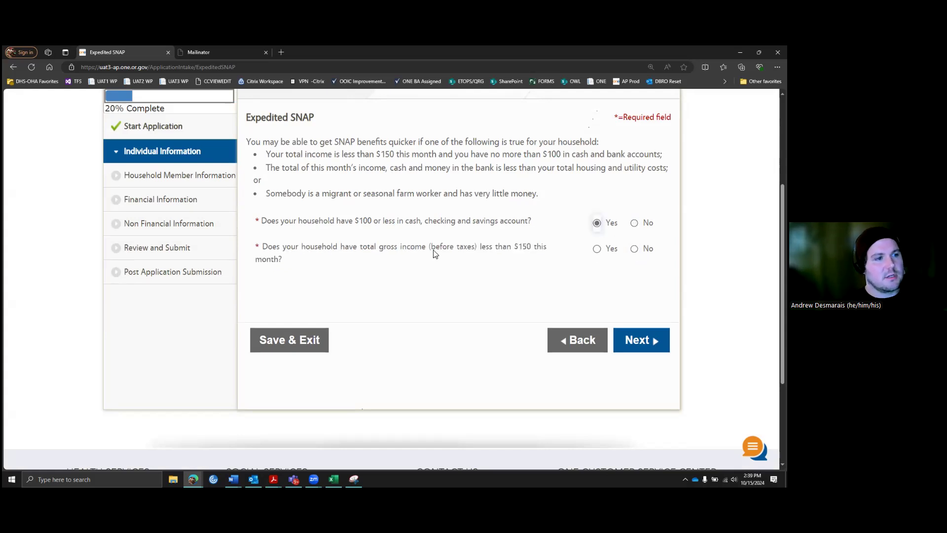
left_click(634, 223)
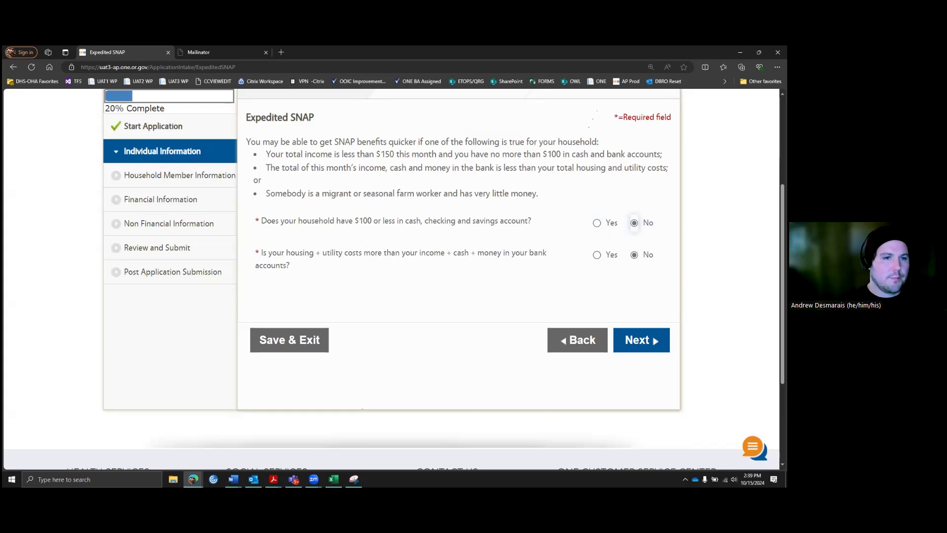
left_click(641, 345)
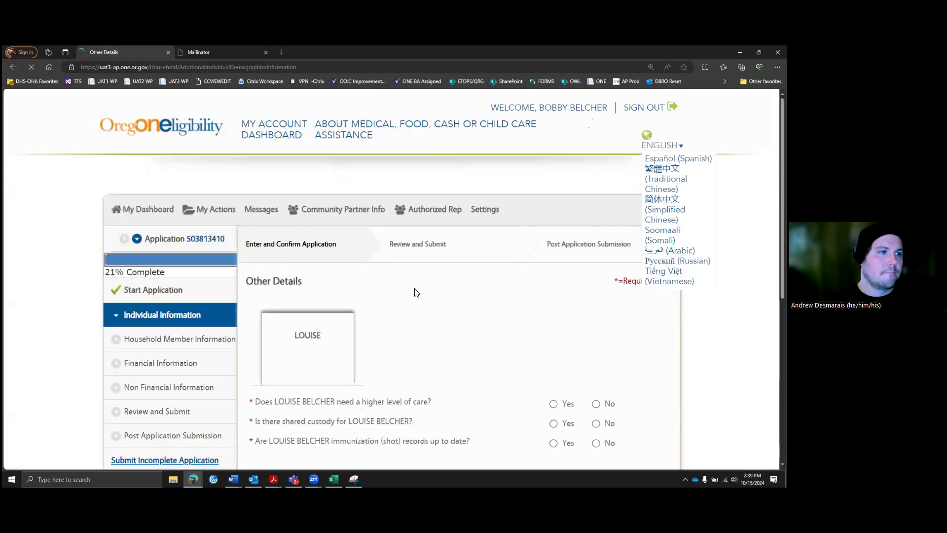
Step: Answer No to the child's higher level of care question and view its help note
scroll(449, 294, "down", 3)
scroll(468, 285, "down", 1)
scroll(468, 286, "up", 1)
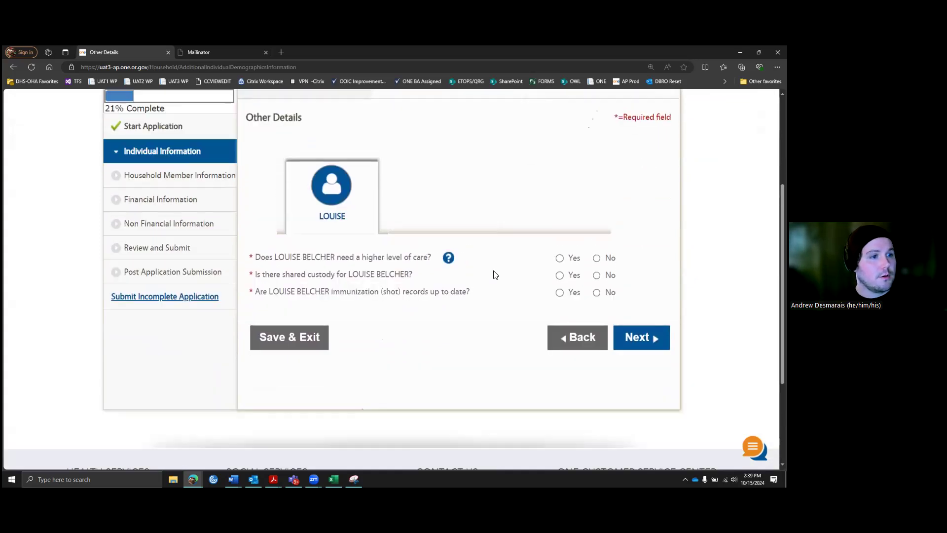
scroll(498, 281, "up", 1)
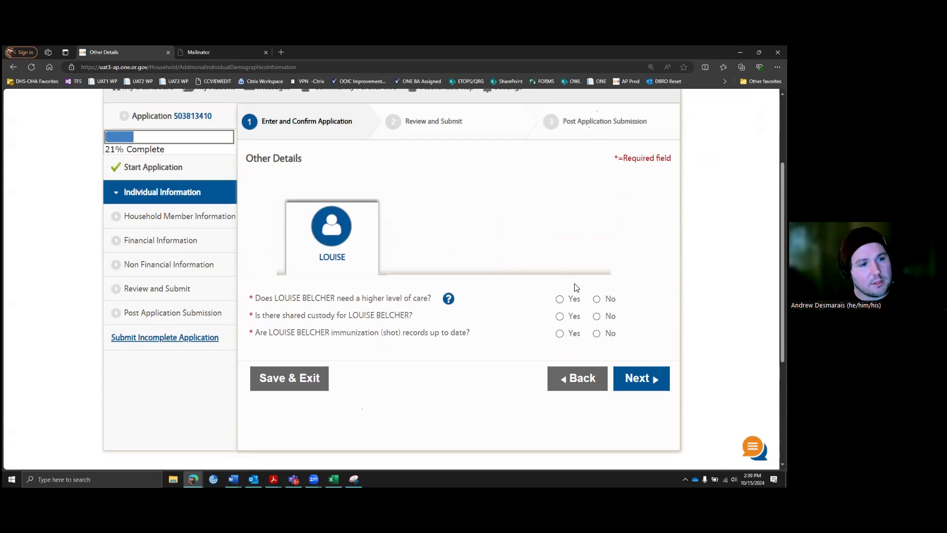
left_click(597, 301)
scroll(622, 262, "down", 1)
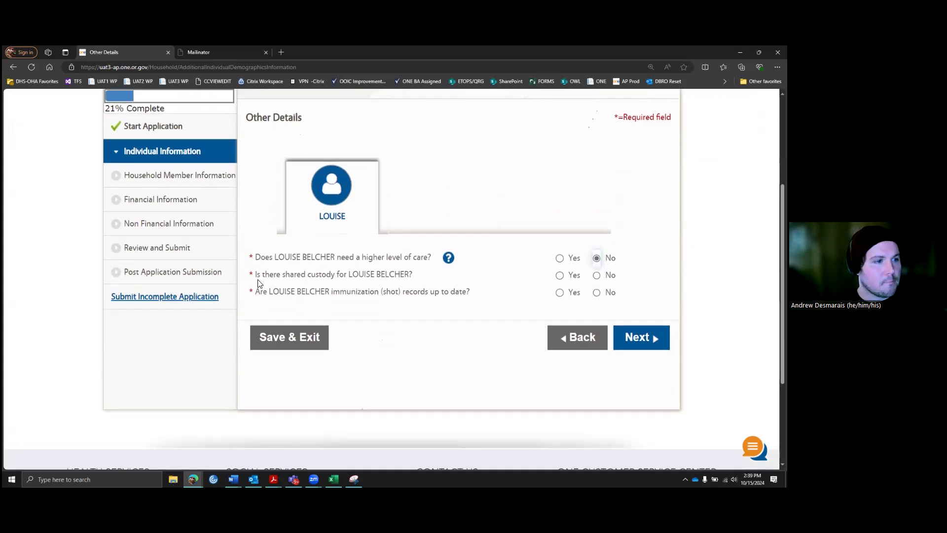
left_click(448, 259)
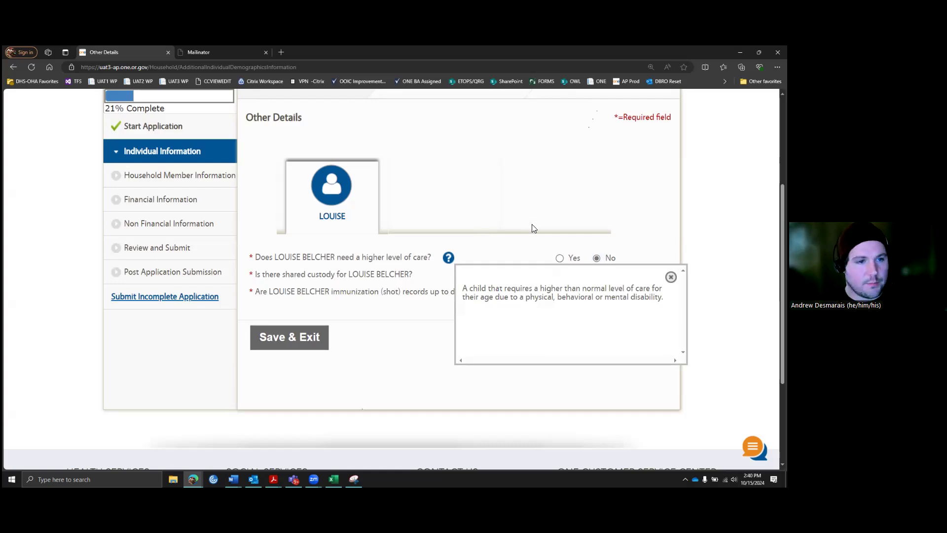
Step: Answer No to shared custody and Yes to up-to-date immunizations, then continue
scroll(523, 228, "down", 1)
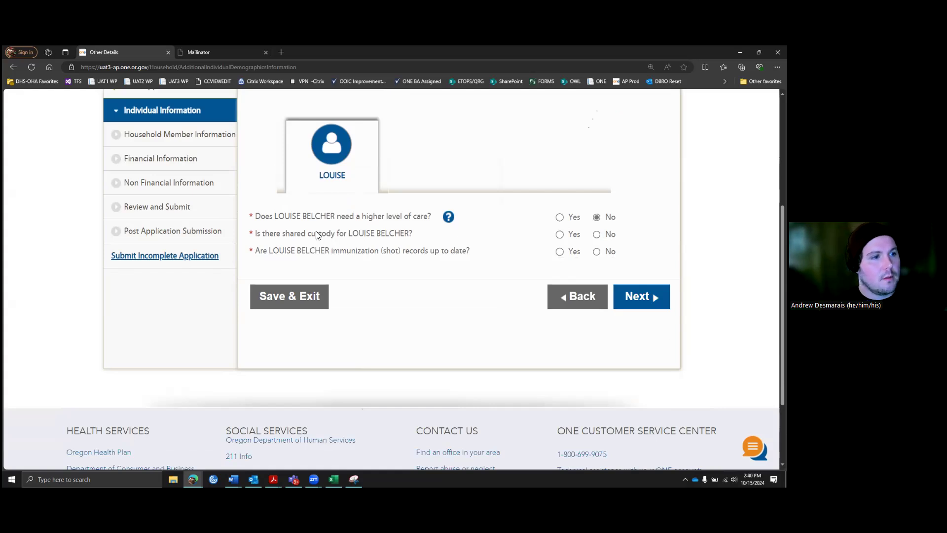
left_click(598, 236)
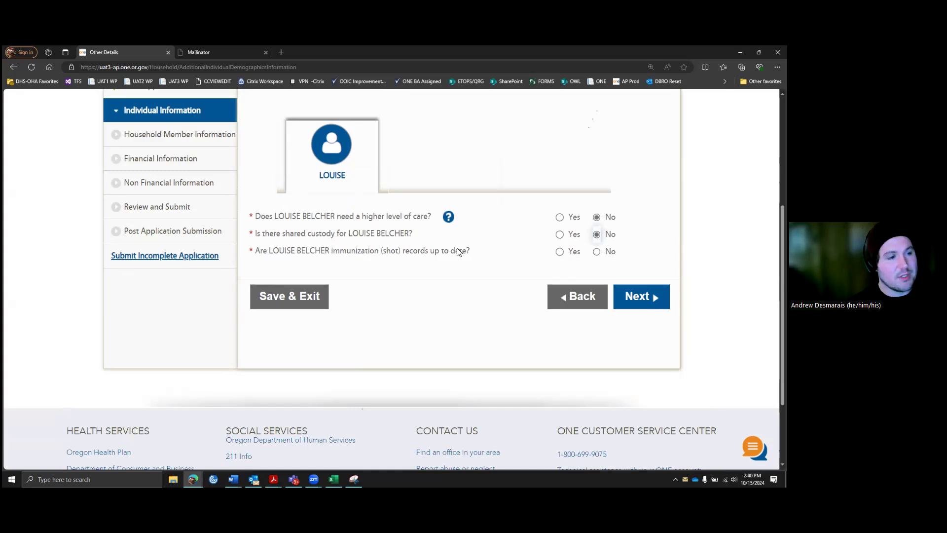
left_click(570, 251)
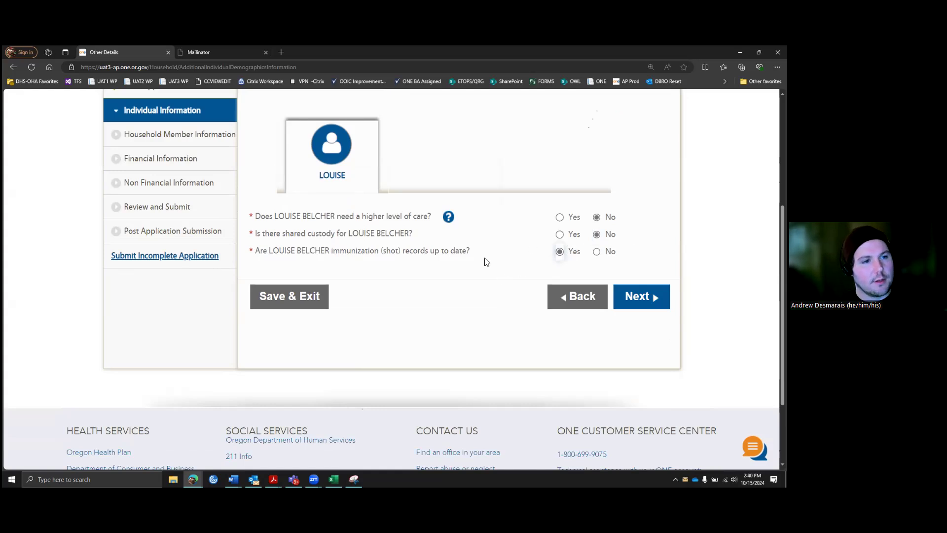
scroll(487, 262, "down", 1)
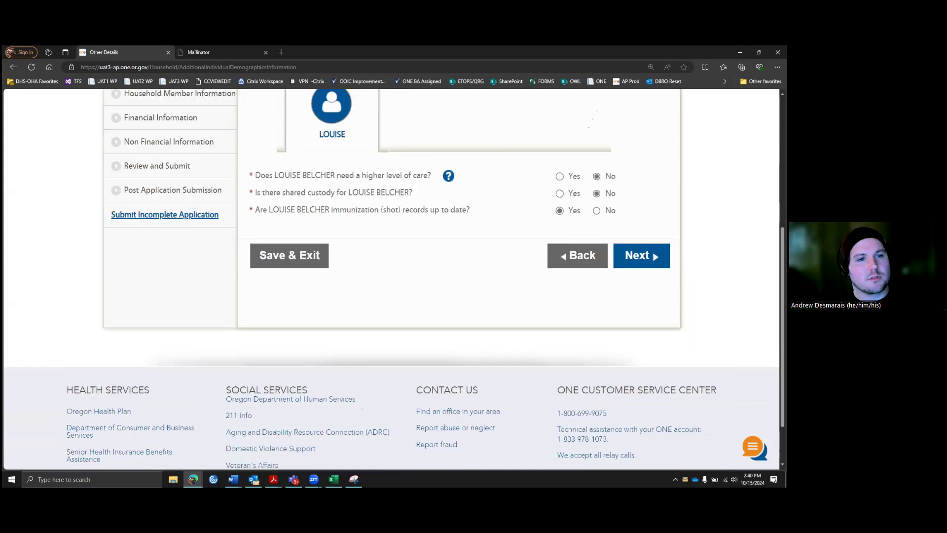
scroll(618, 251, "up", 1)
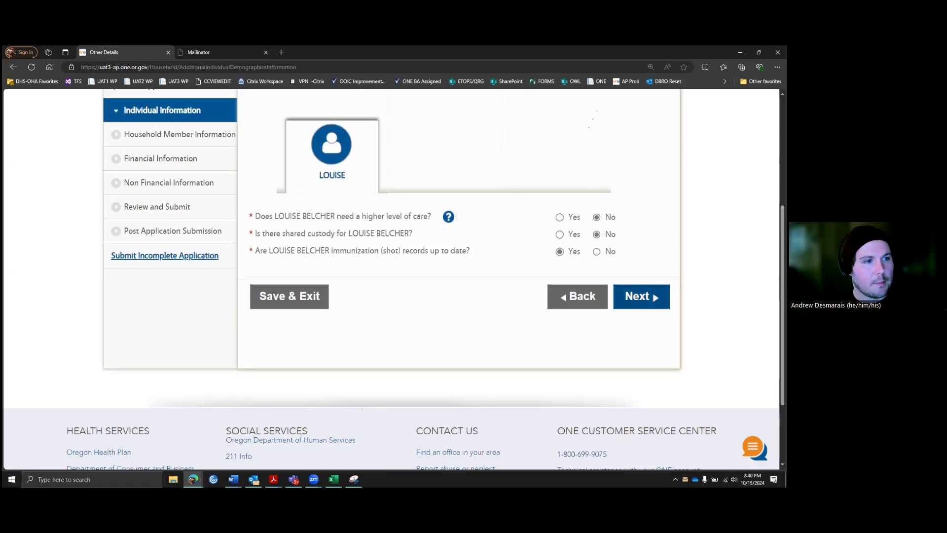
left_click(641, 296)
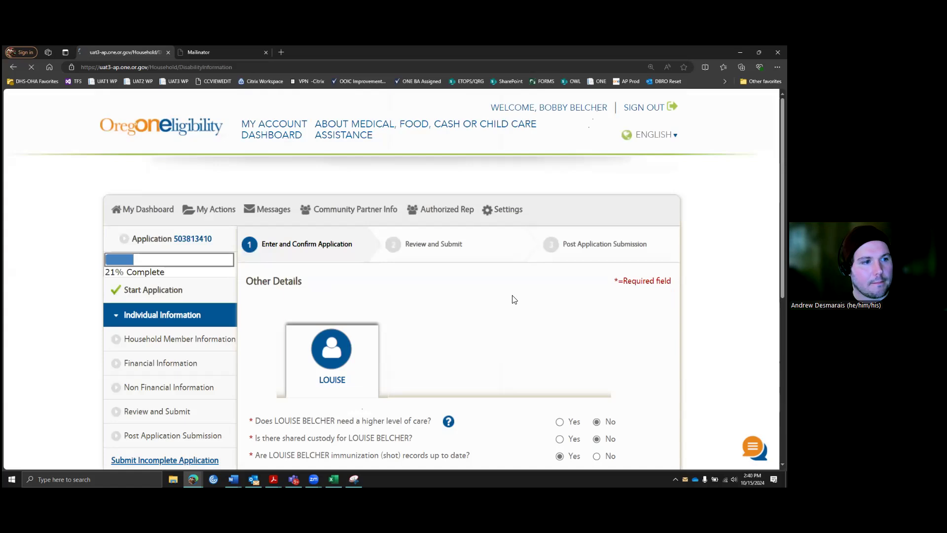
Step: Answer Yes to a blind or disabled household member, tick the child and No One, then untick the child
scroll(543, 296, "down", 1)
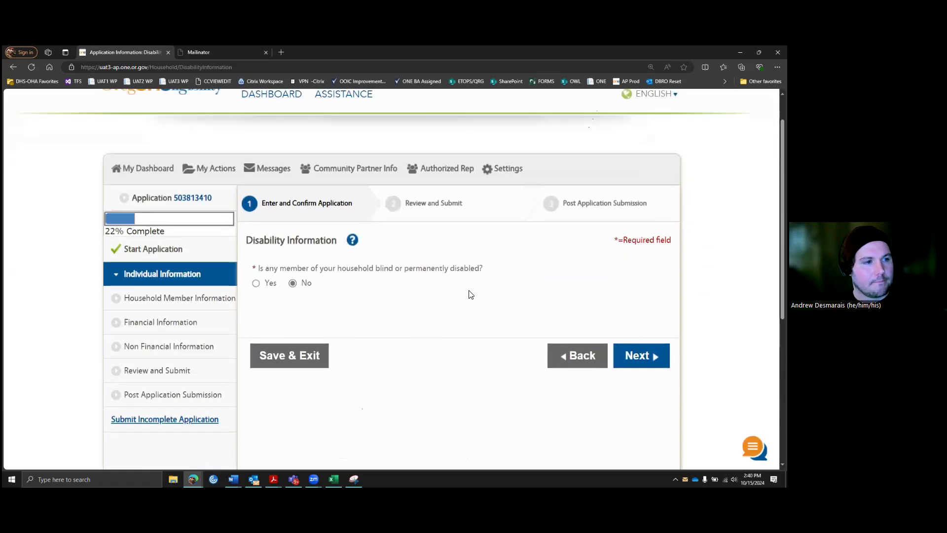
scroll(469, 294, "down", 1)
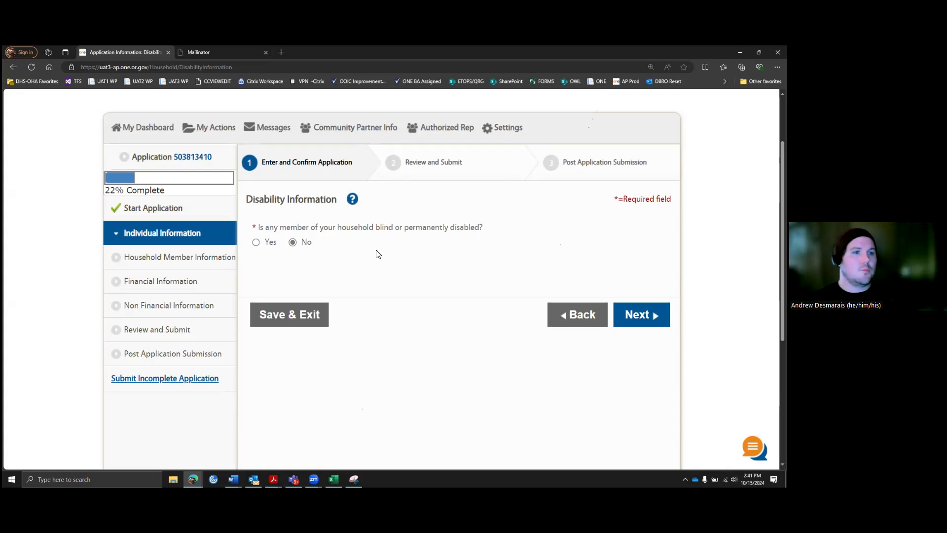
left_click(255, 241)
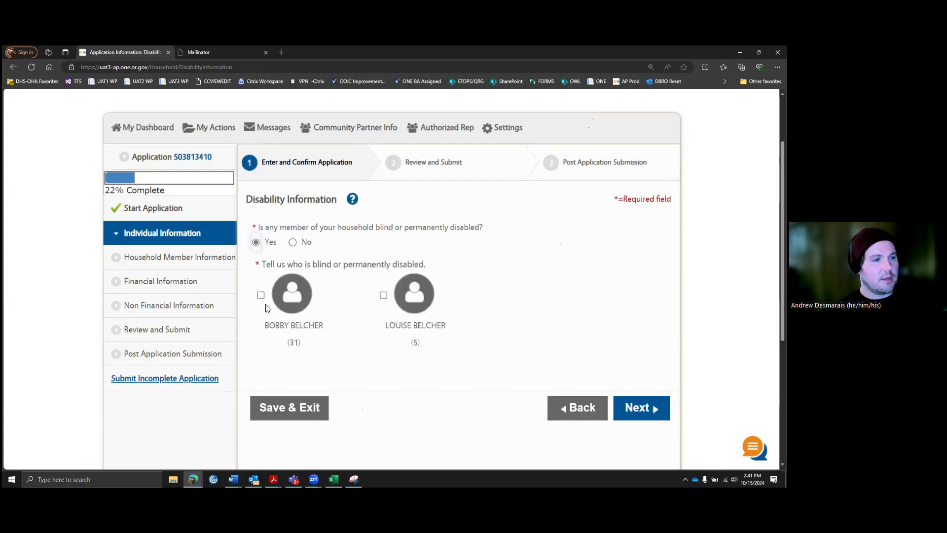
left_click(384, 295)
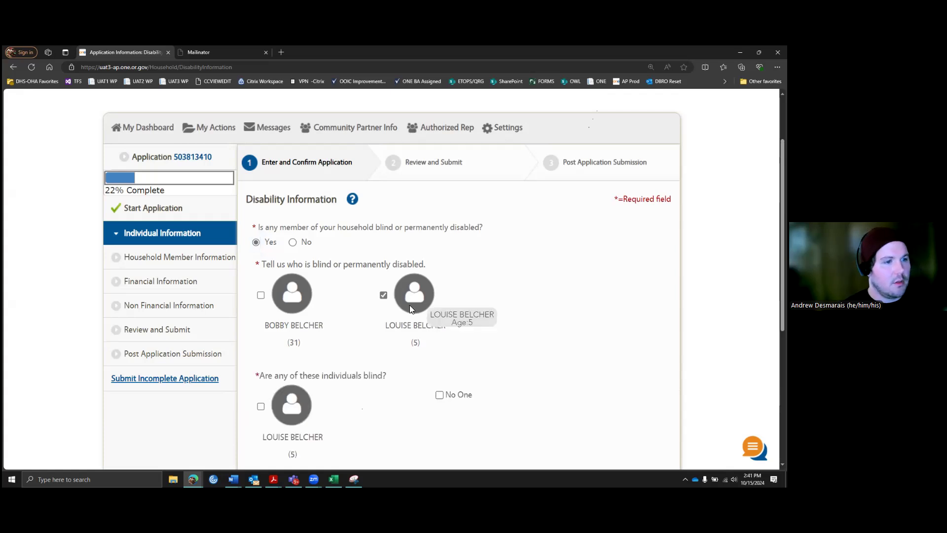
scroll(421, 302, "down", 2)
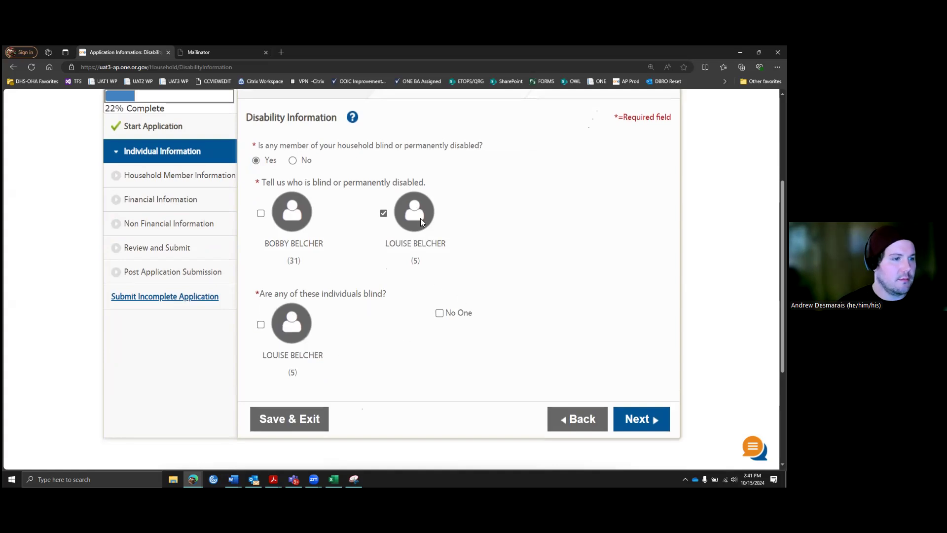
left_click(443, 314)
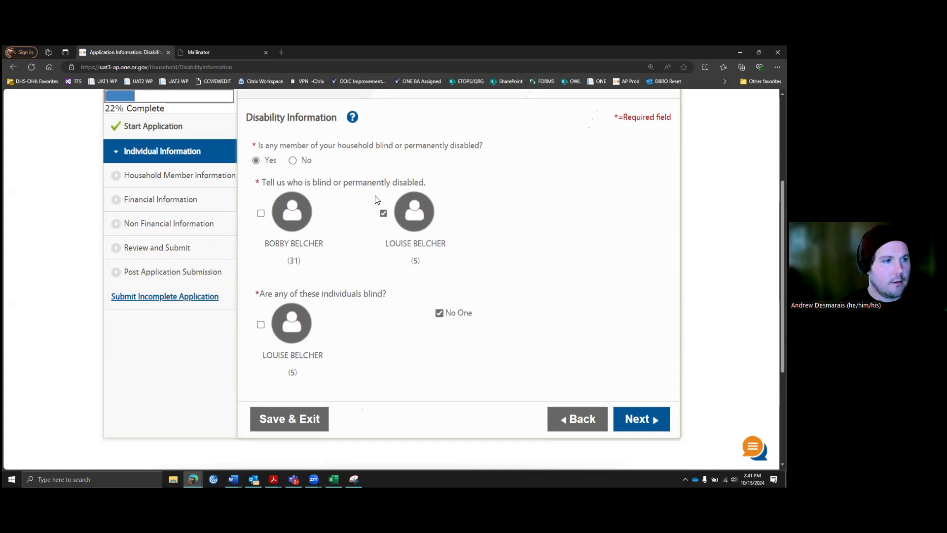
left_click(383, 213)
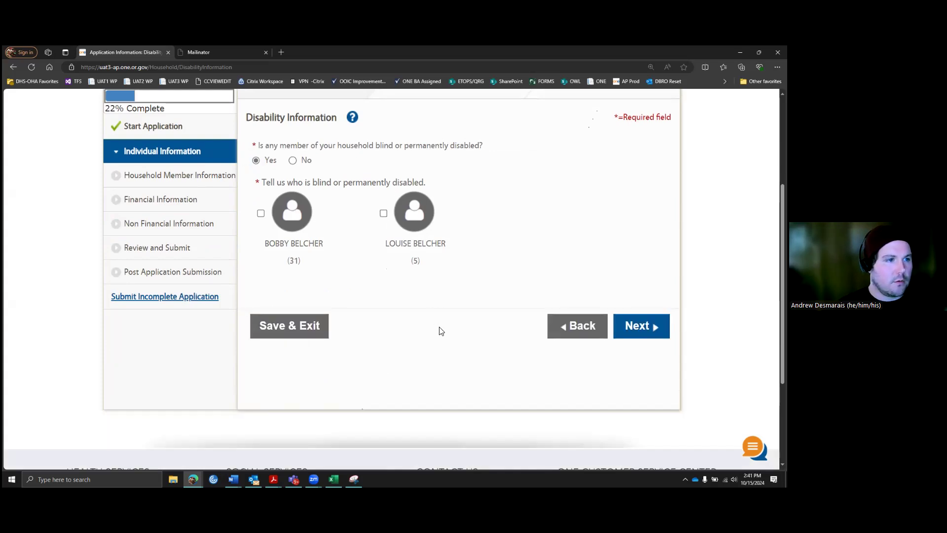
Step: Answer No to the household disability question after reading the blind-or-disabled criteria, then continue
left_click(293, 161)
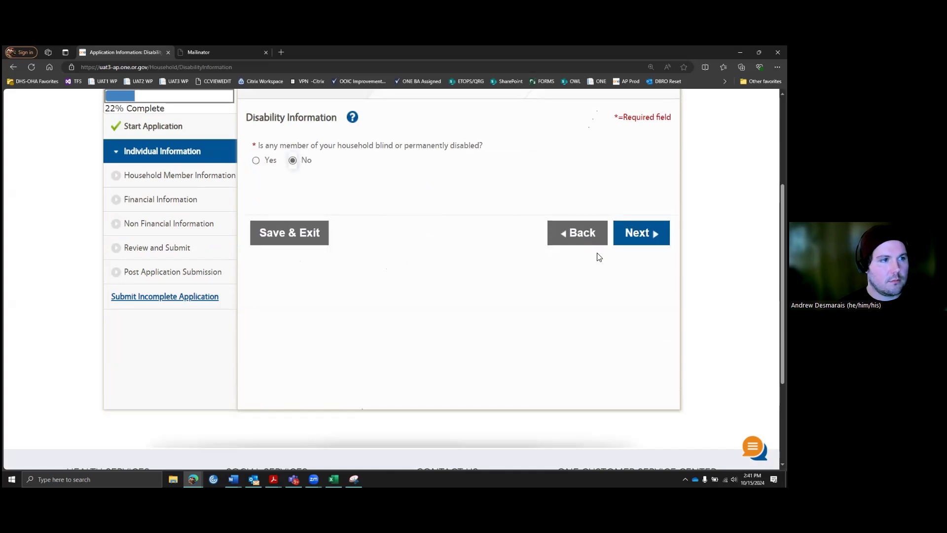
left_click(354, 118)
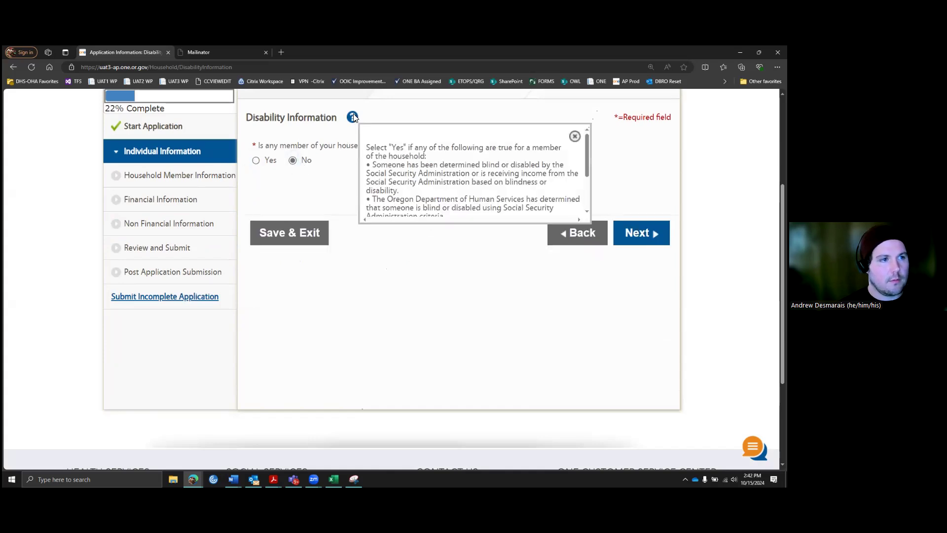
scroll(454, 145, "down", 2)
scroll(481, 165, "up", 2)
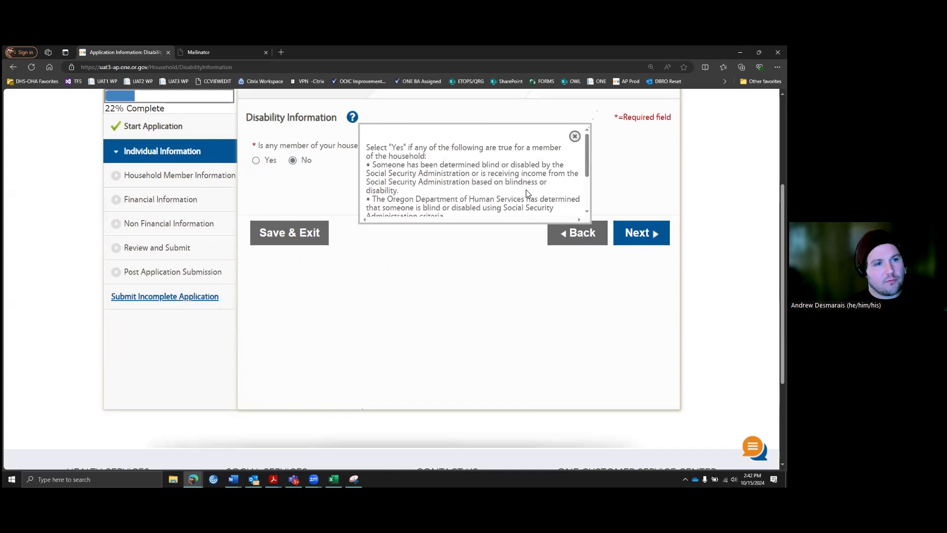
scroll(538, 180, "down", 3)
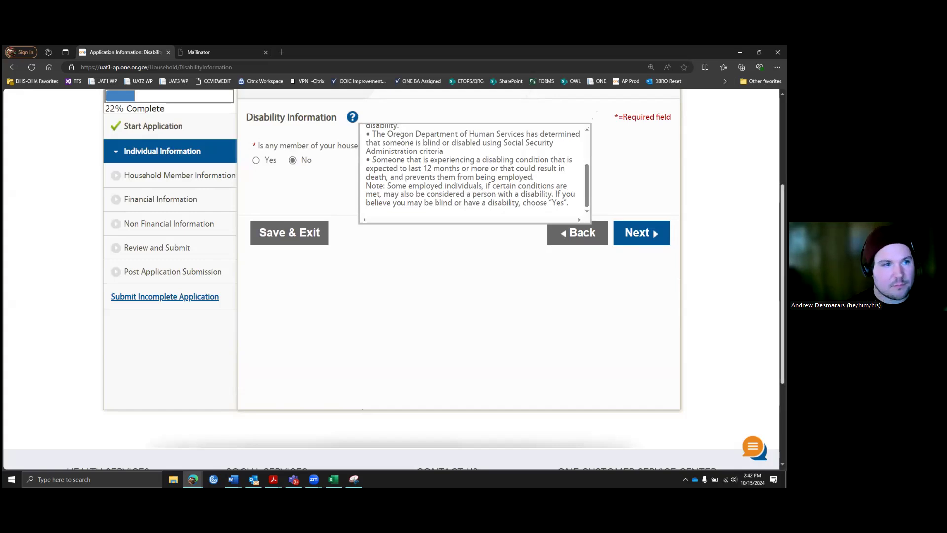
left_click(634, 174)
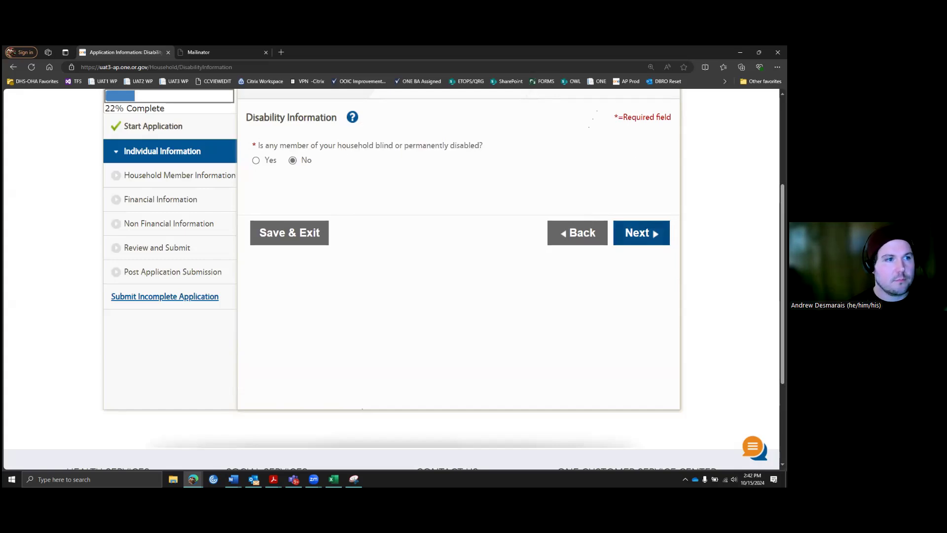
left_click(641, 232)
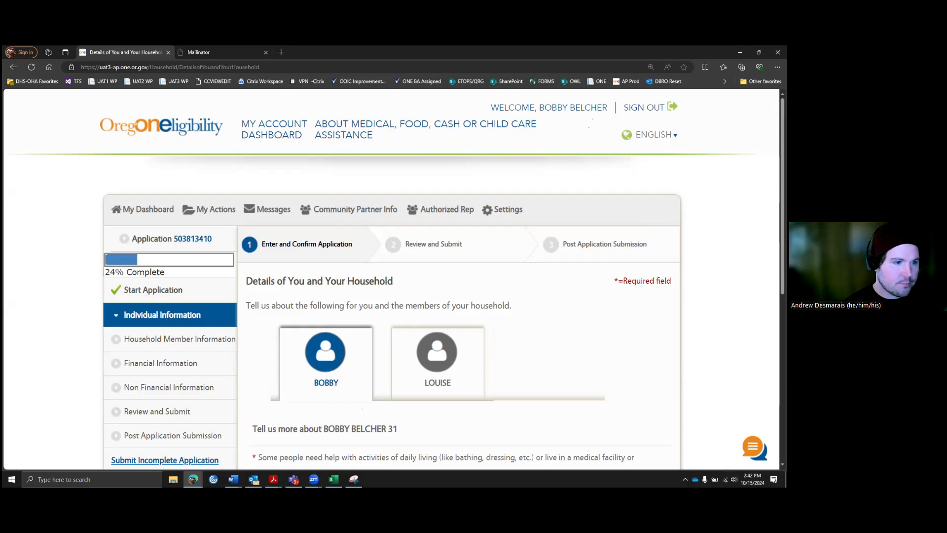
Step: Answer No to wanting support services assistance and read the care services help note
scroll(576, 276, "down", 3)
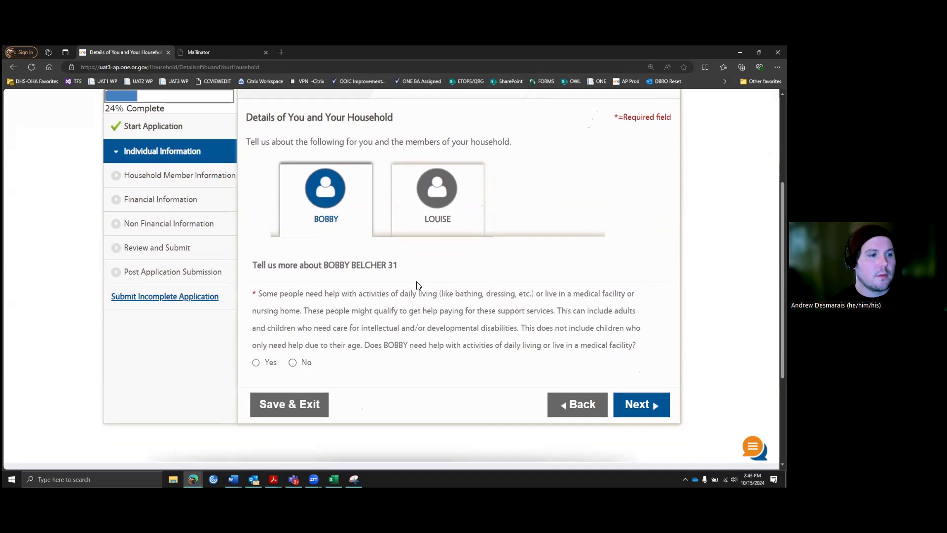
left_click(256, 362)
scroll(355, 346, "down", 1)
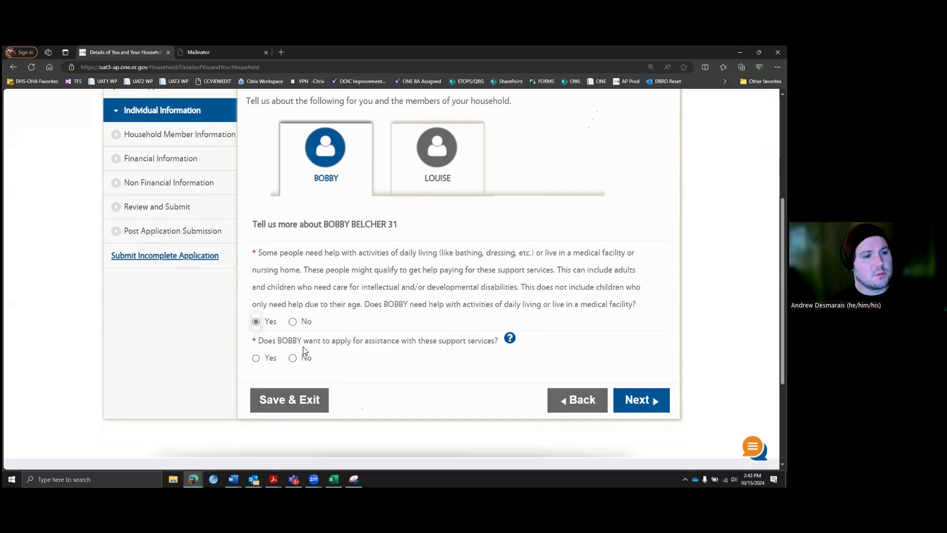
left_click(256, 358)
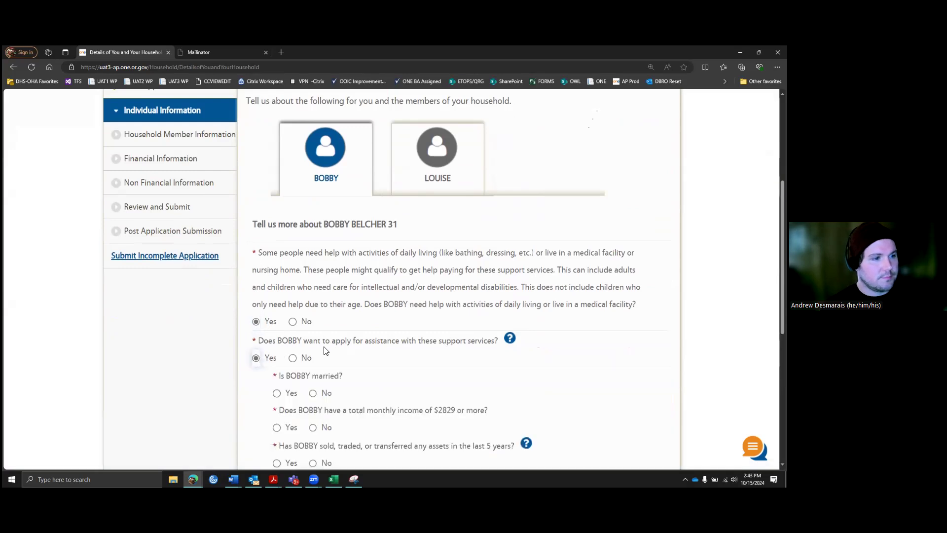
scroll(375, 346, "down", 2)
scroll(381, 345, "down", 1)
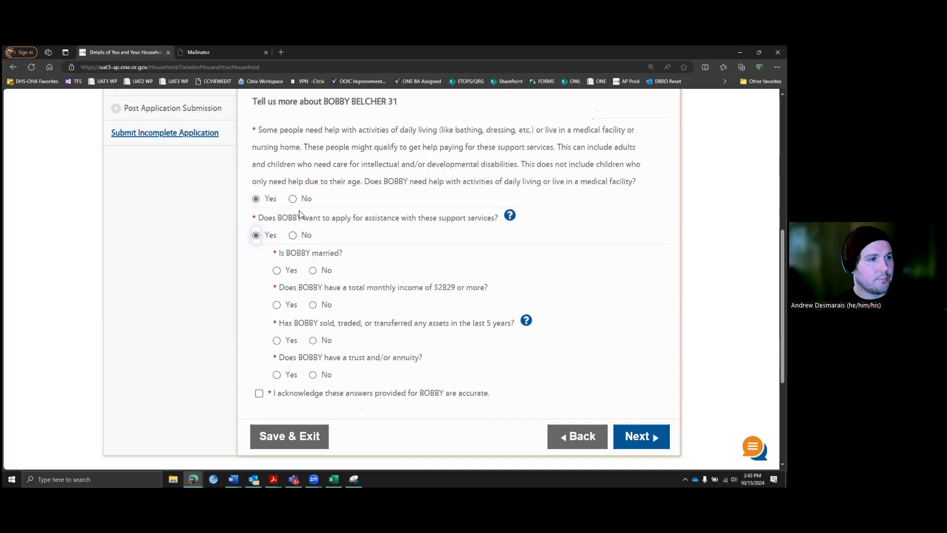
left_click(292, 235)
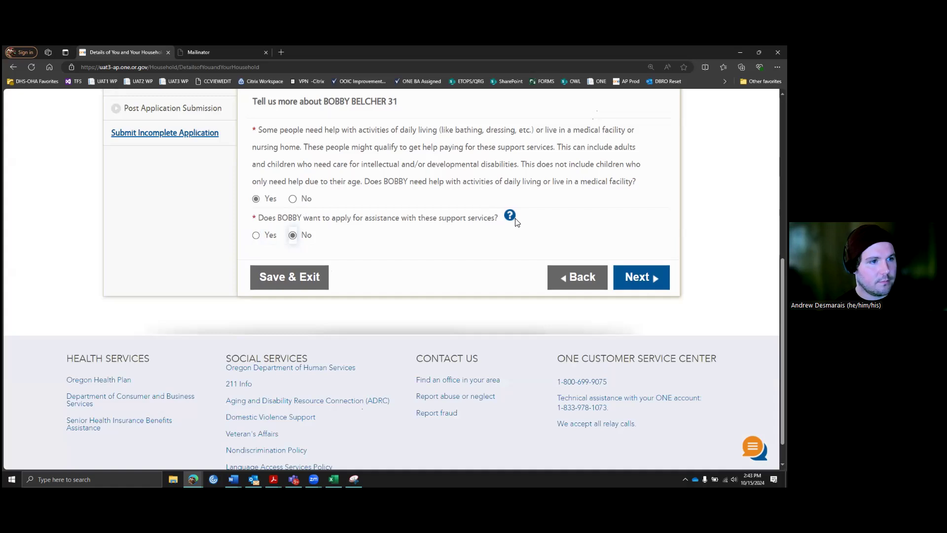
left_click(510, 217)
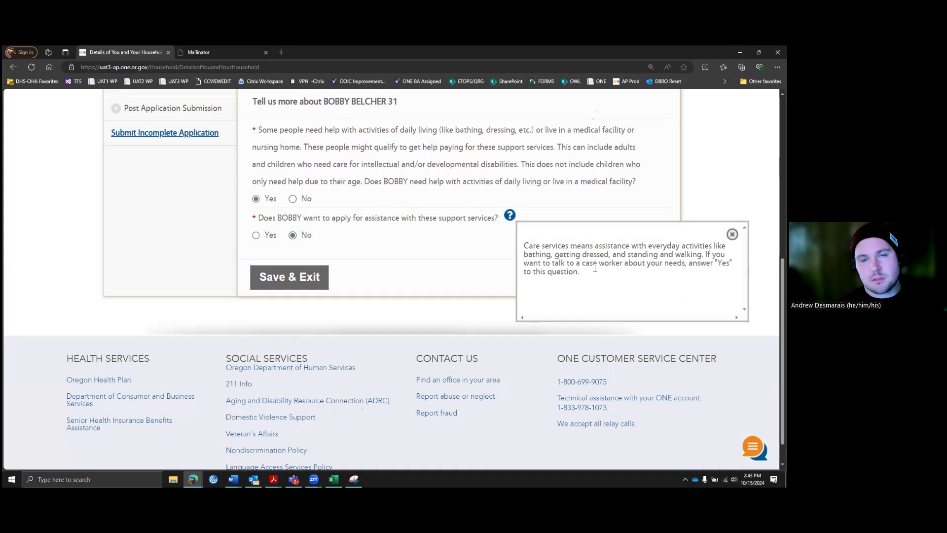
left_click(455, 196)
scroll(553, 296, "up", 3)
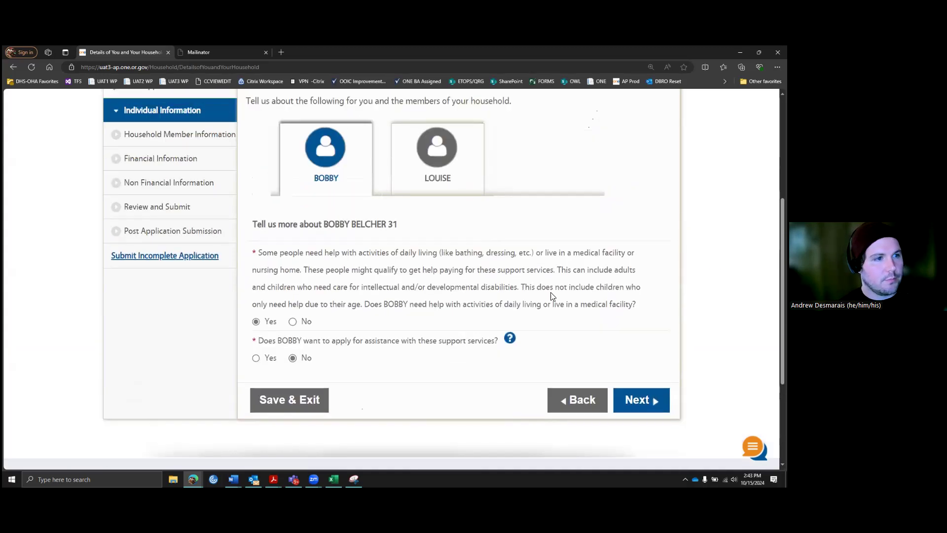
scroll(552, 296, "up", 1)
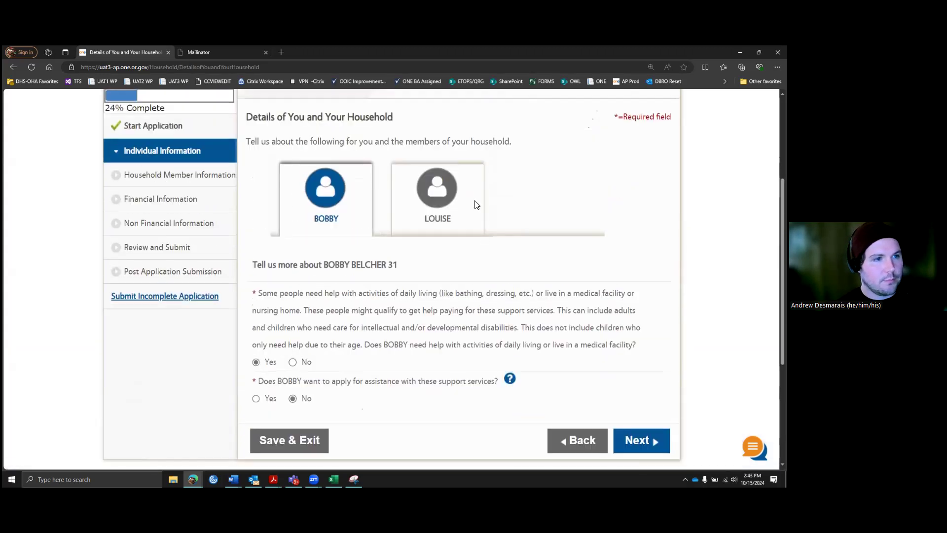
Step: Answer No to daily-living help for both the applicant and the child, then continue
left_click(293, 363)
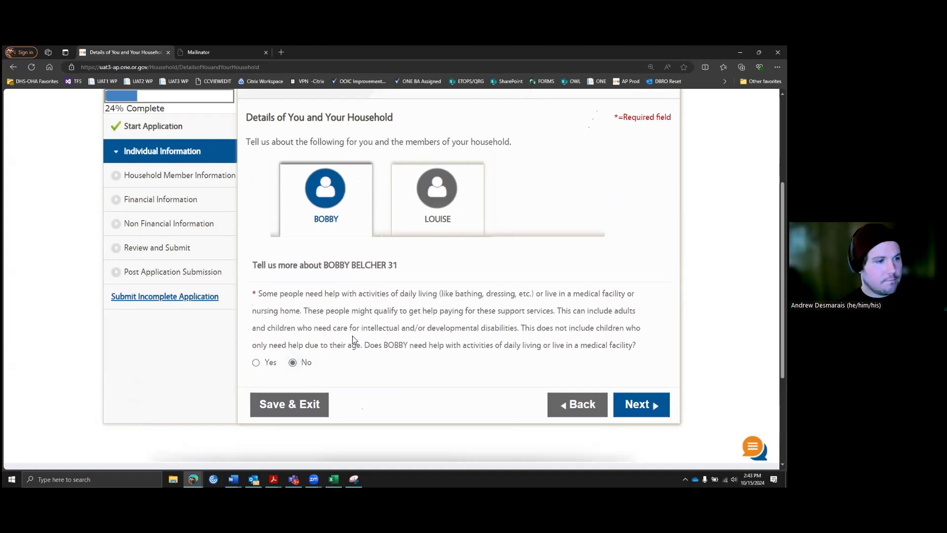
left_click(436, 202)
left_click(292, 362)
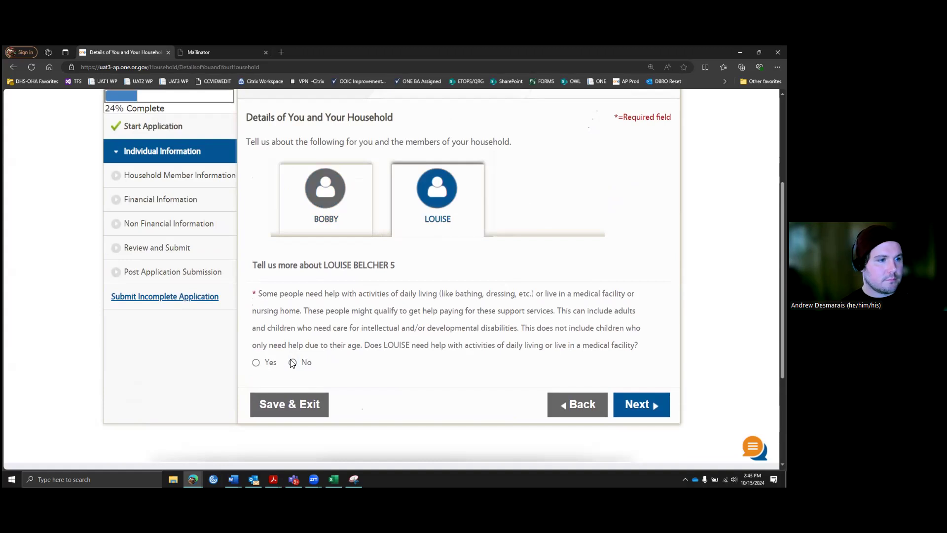
left_click(634, 404)
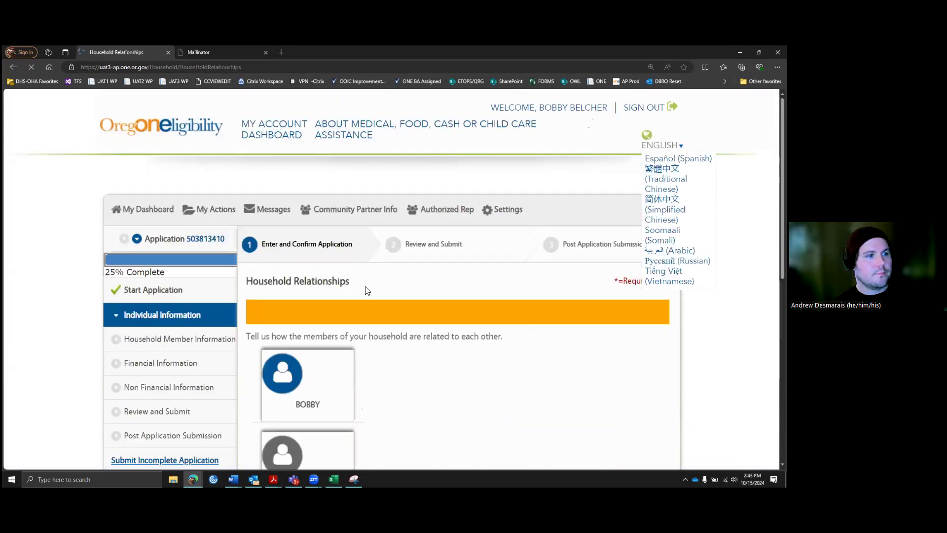
Step: Set the applicant as the child's Parent, check the child's reciprocal relationship, and continue
scroll(432, 257, "down", 3)
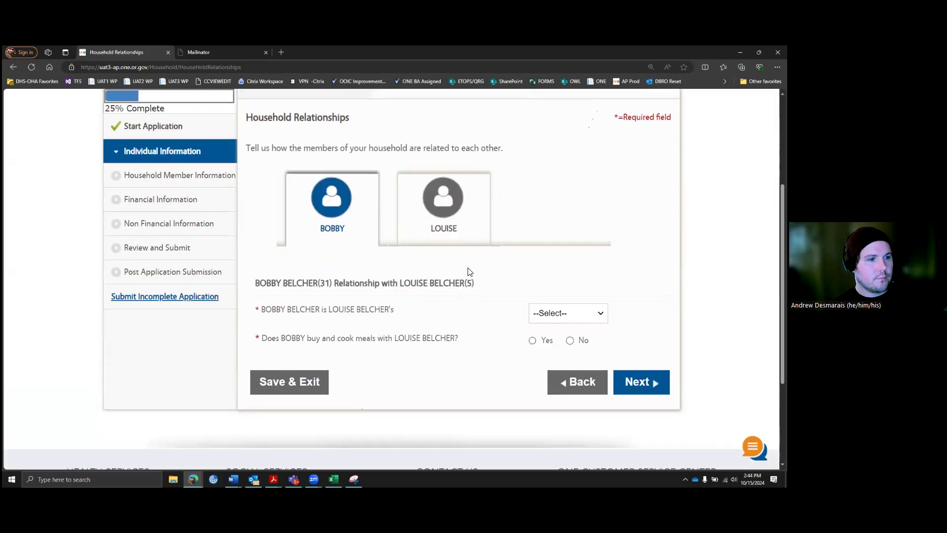
scroll(421, 309, "up", 1)
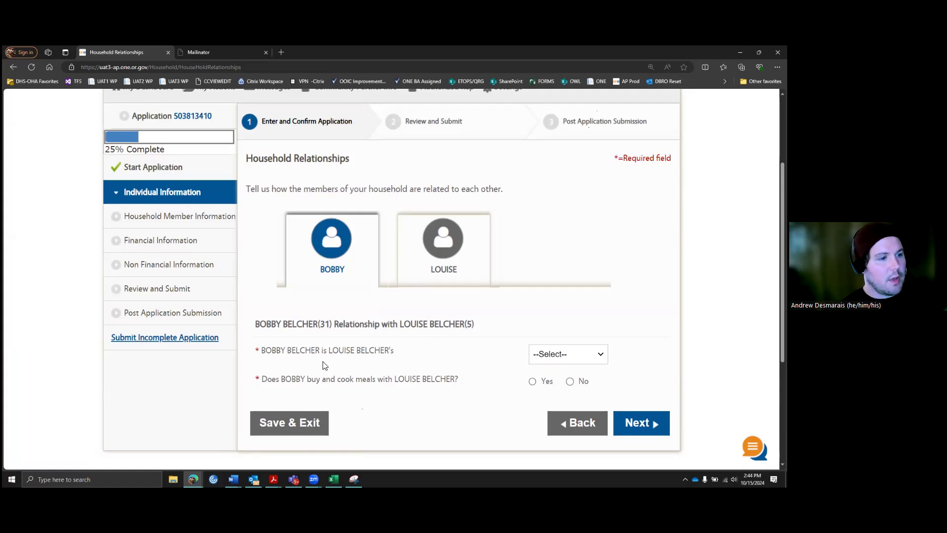
left_click(603, 356)
left_click(555, 109)
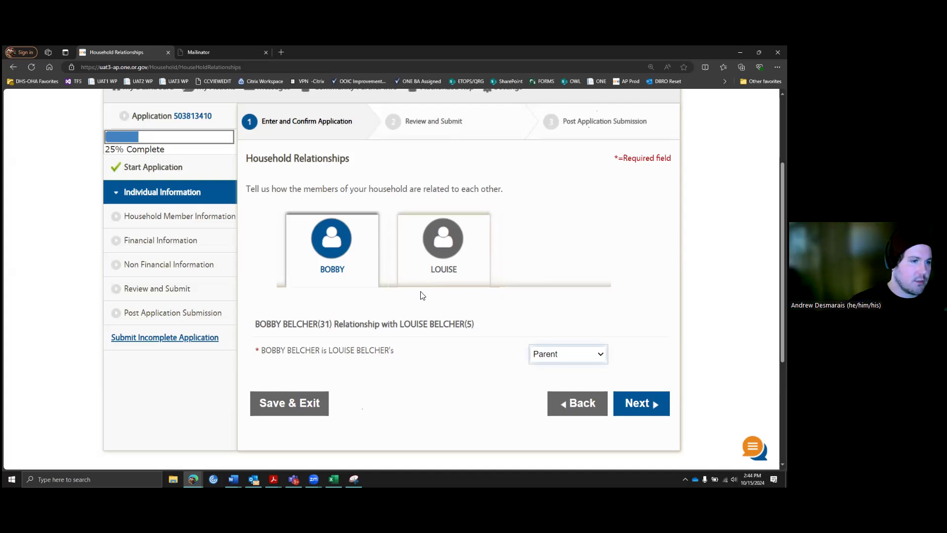
left_click(451, 253)
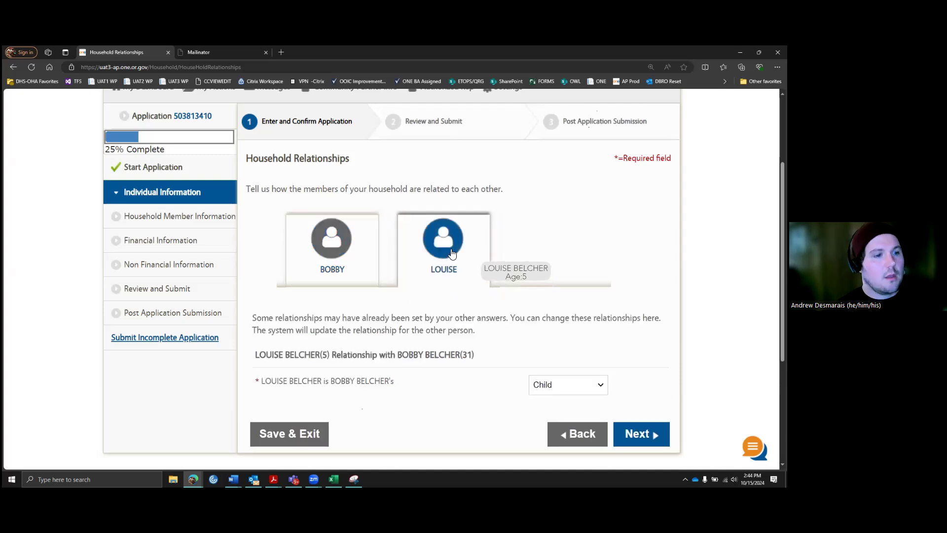
scroll(468, 355, "down", 1)
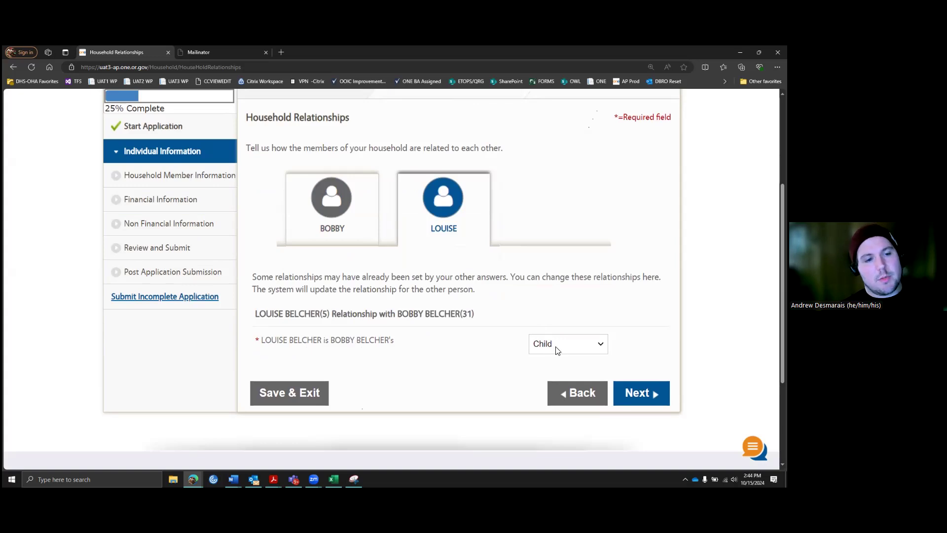
scroll(404, 279, "up", 1)
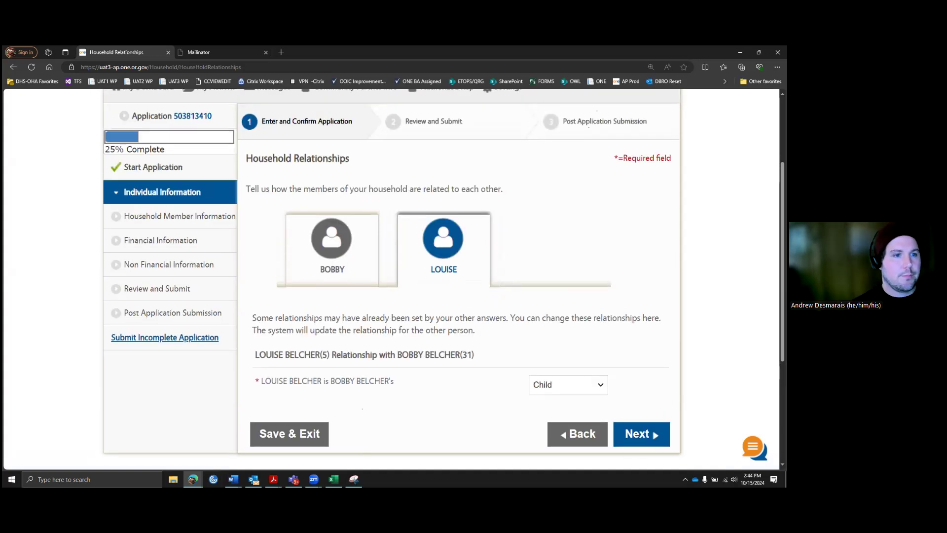
left_click(641, 434)
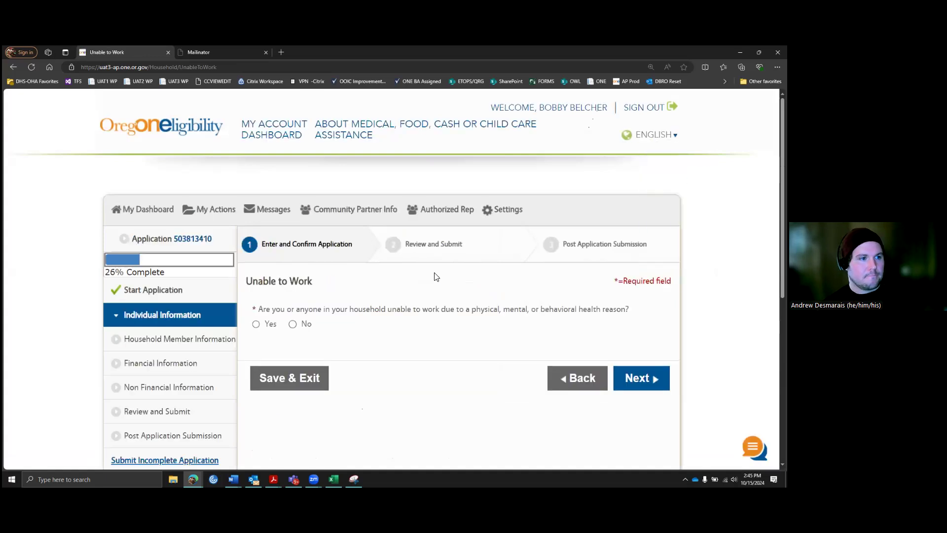
Step: Answer No to anyone in the household being unable to work, then continue
scroll(427, 276, "down", 1)
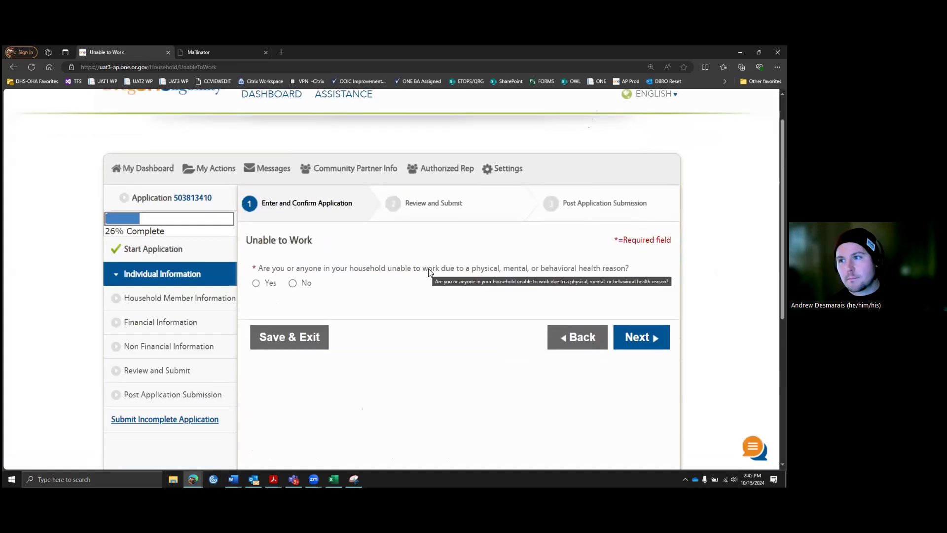
scroll(355, 248, "down", 1)
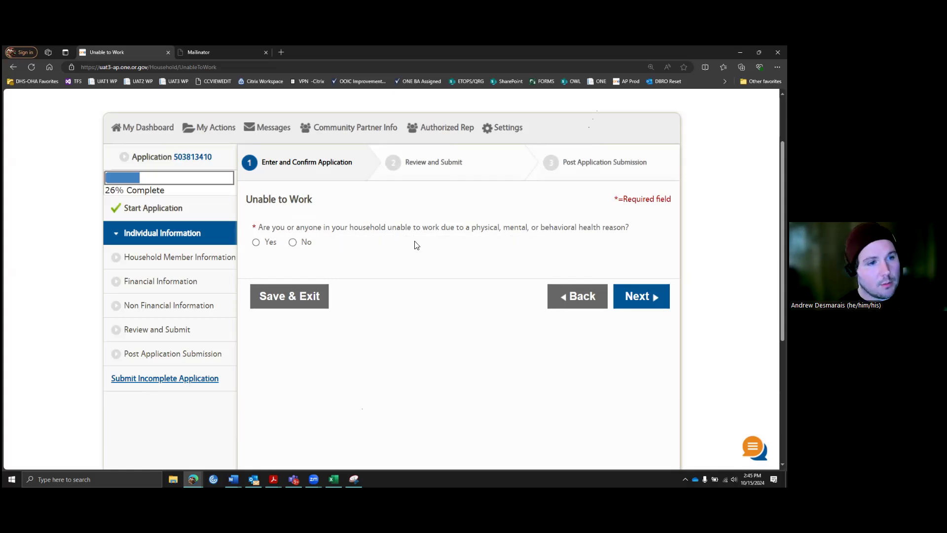
left_click(256, 242)
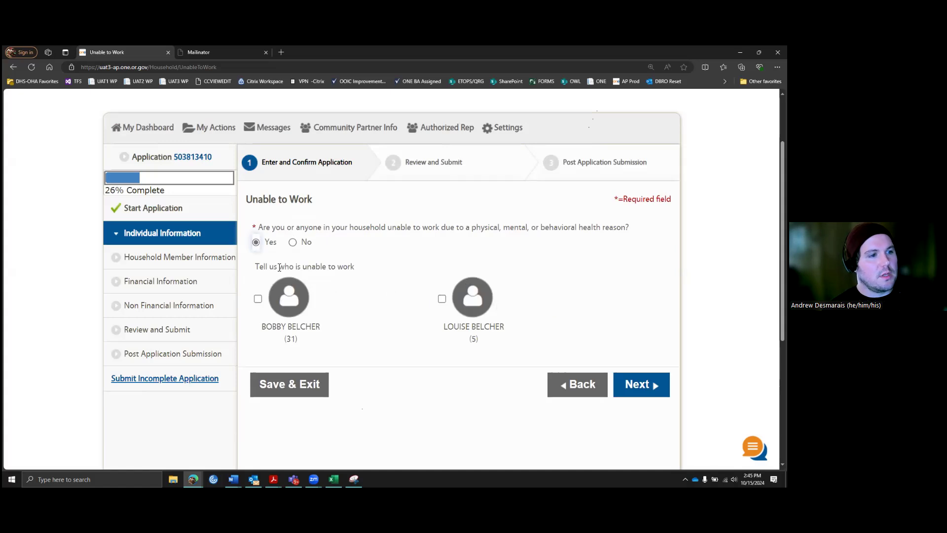
left_click(293, 243)
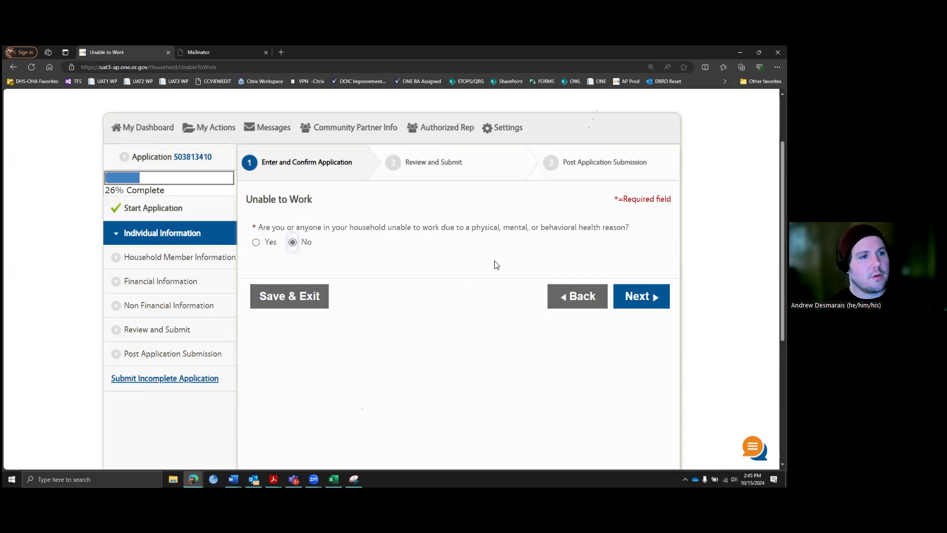
left_click(638, 302)
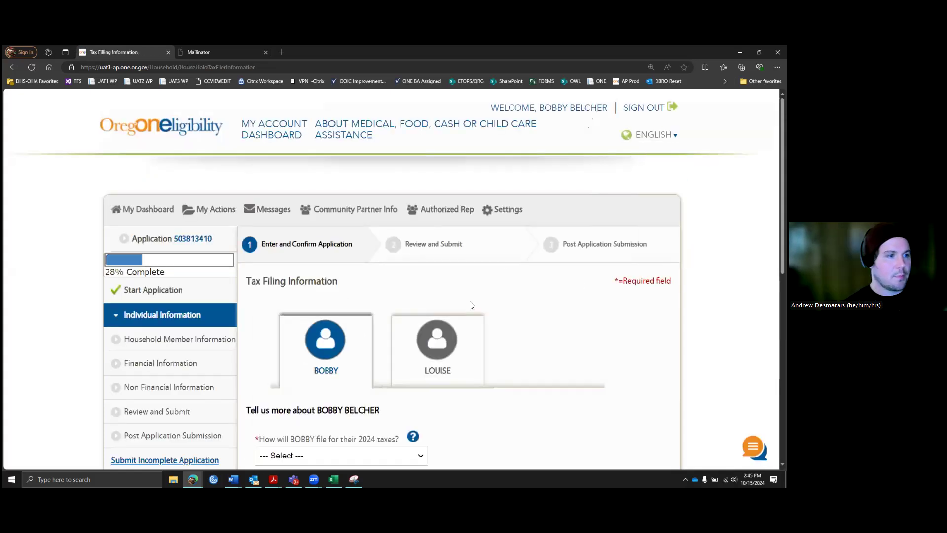
Step: Set the 2024 filing status to Head of Household, claim the child as dependent, and continue
scroll(471, 305, "down", 4)
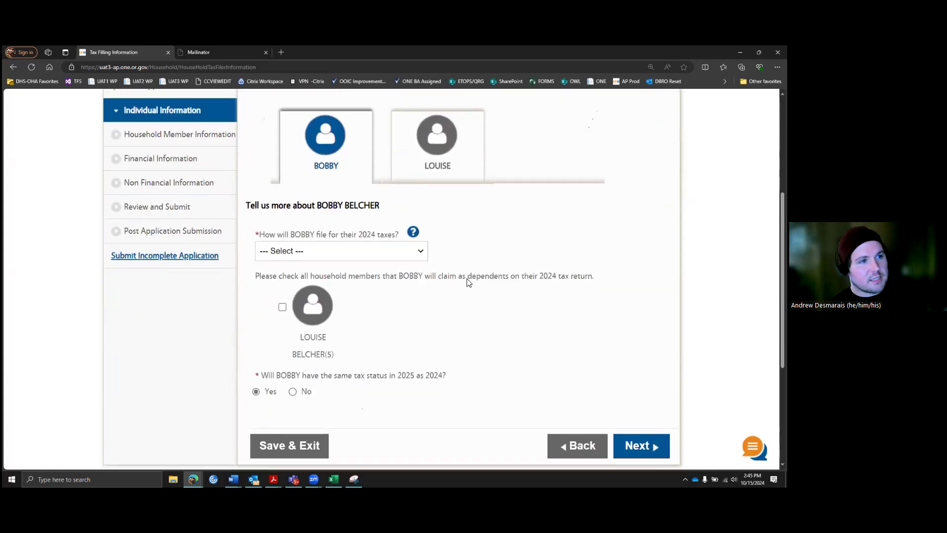
scroll(468, 280, "up", 1)
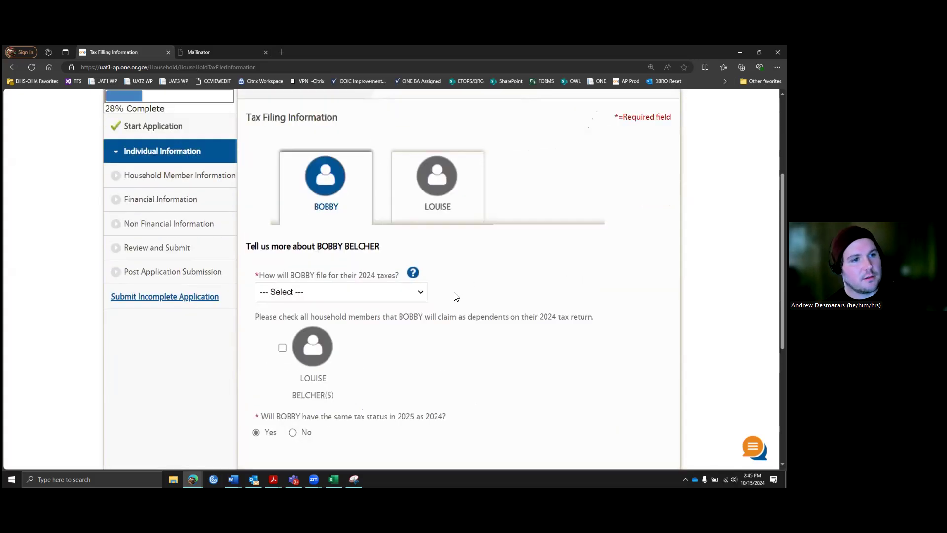
left_click(422, 293)
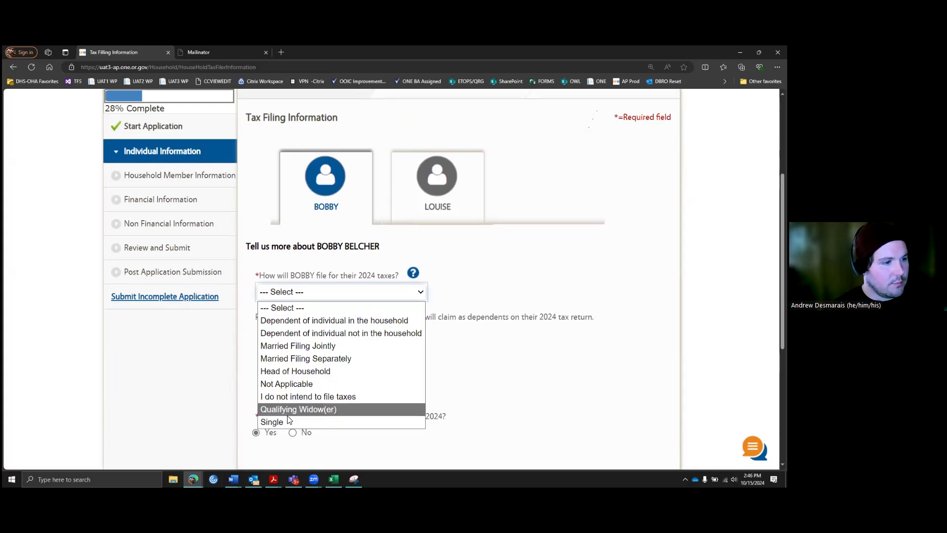
left_click(330, 371)
left_click(283, 348)
scroll(436, 369, "down", 1)
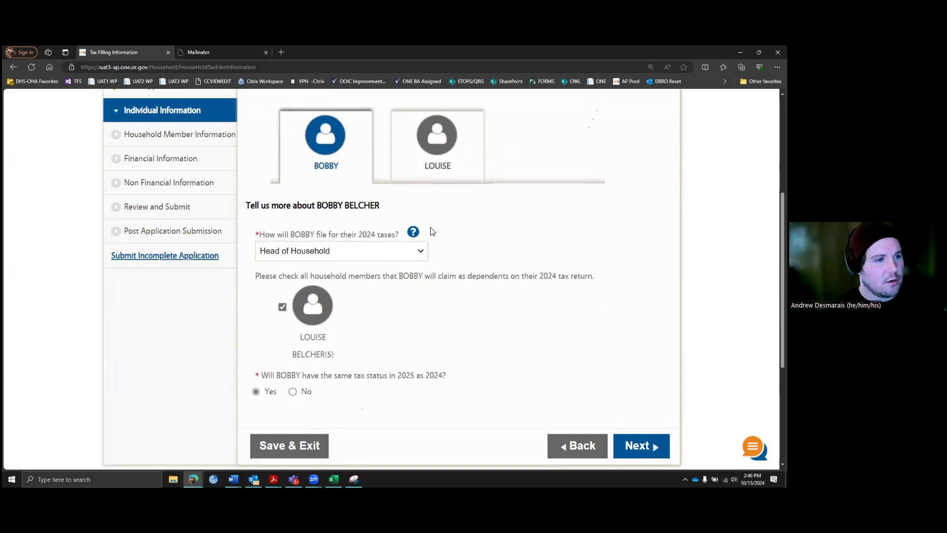
left_click(414, 233)
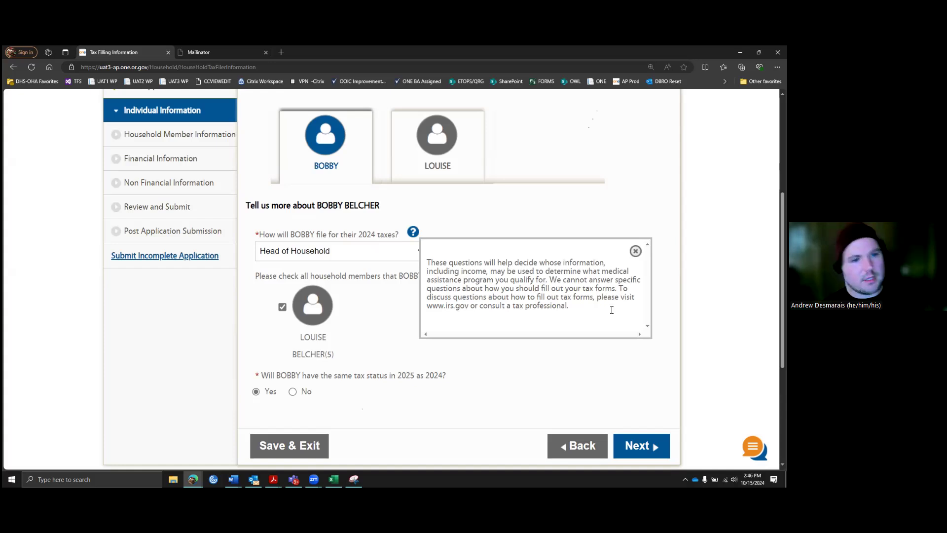
left_click(533, 323)
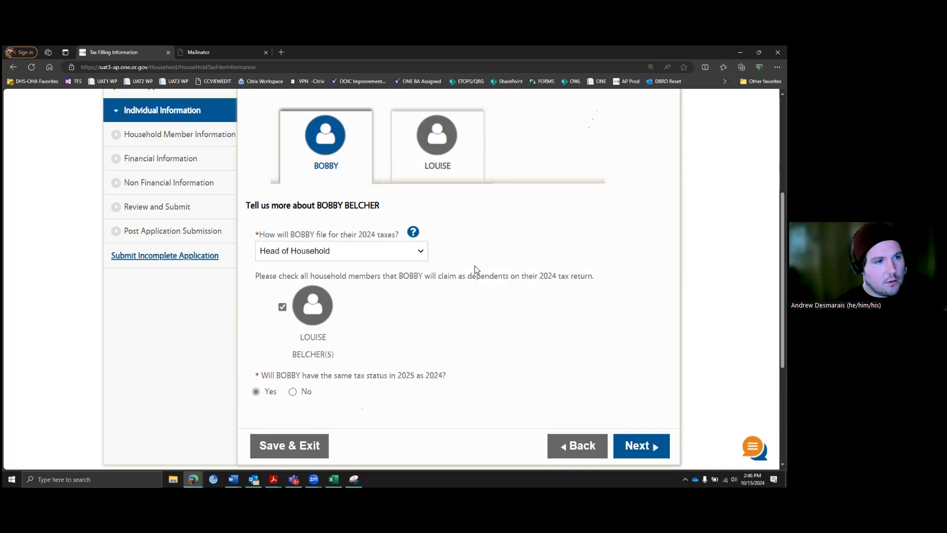
scroll(474, 265, "up", 1)
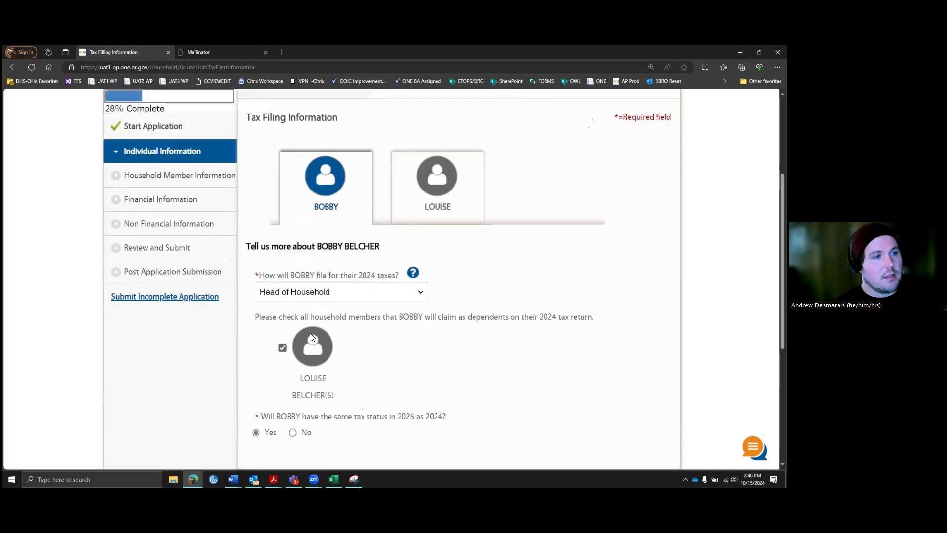
left_click(427, 200)
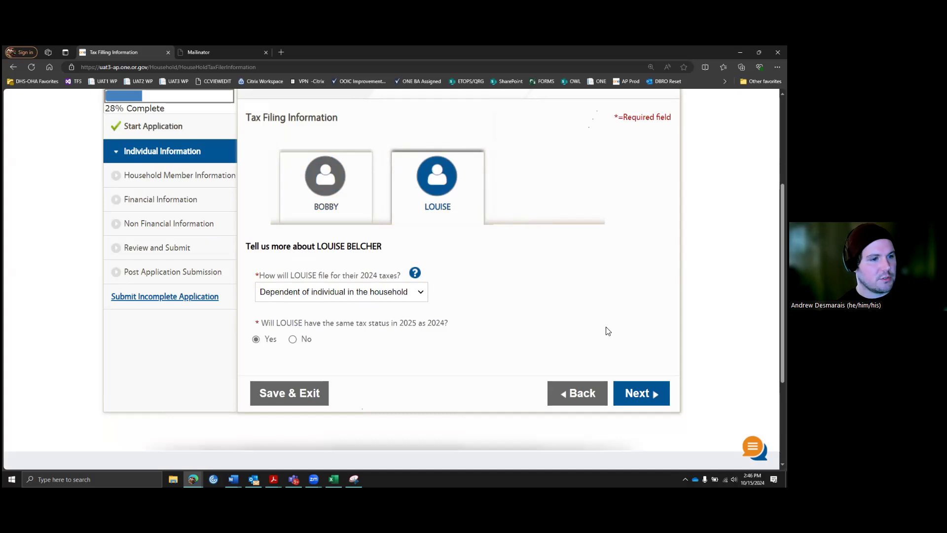
left_click(641, 393)
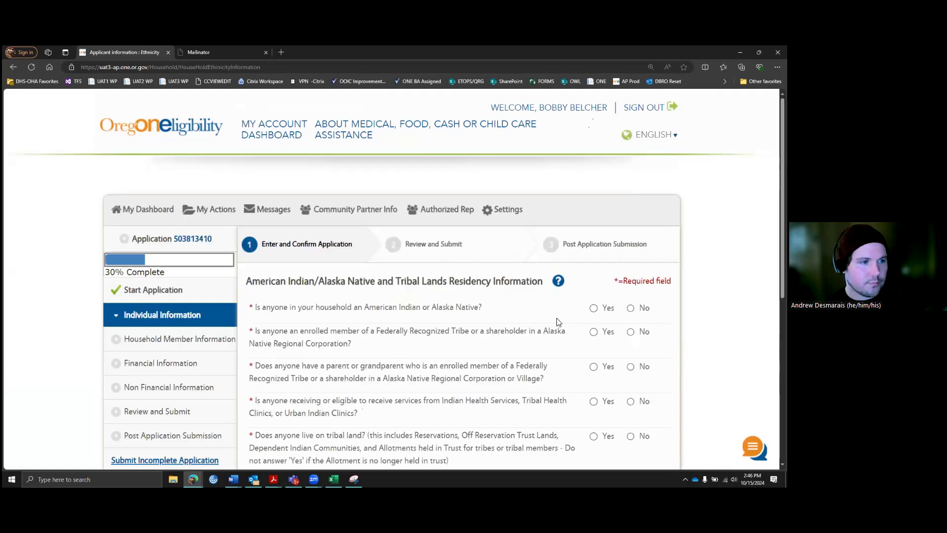
Step: Answer No to all six American Indian, tribal enrollment, IHS and tribal land questions, then continue
scroll(559, 323, "down", 2)
scroll(472, 232, "down", 1)
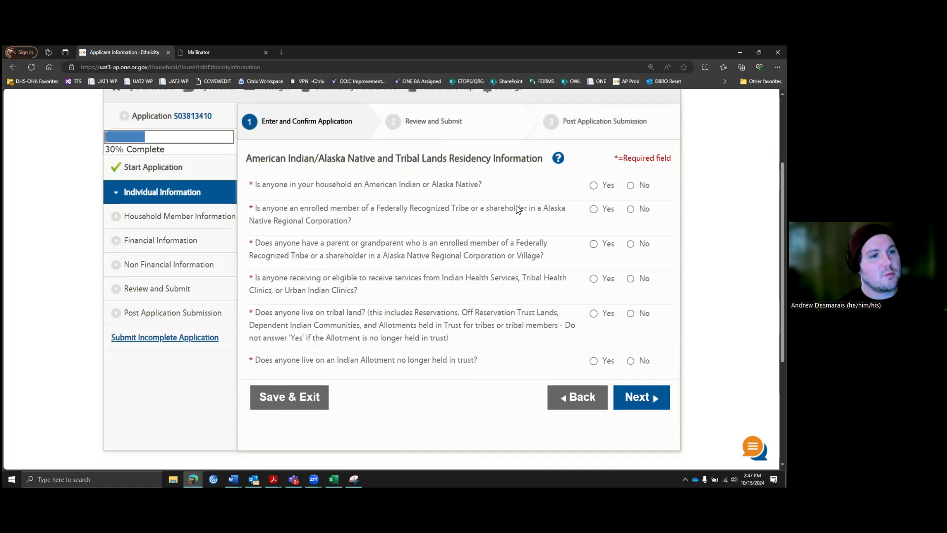
left_click(631, 185)
left_click(630, 209)
left_click(631, 244)
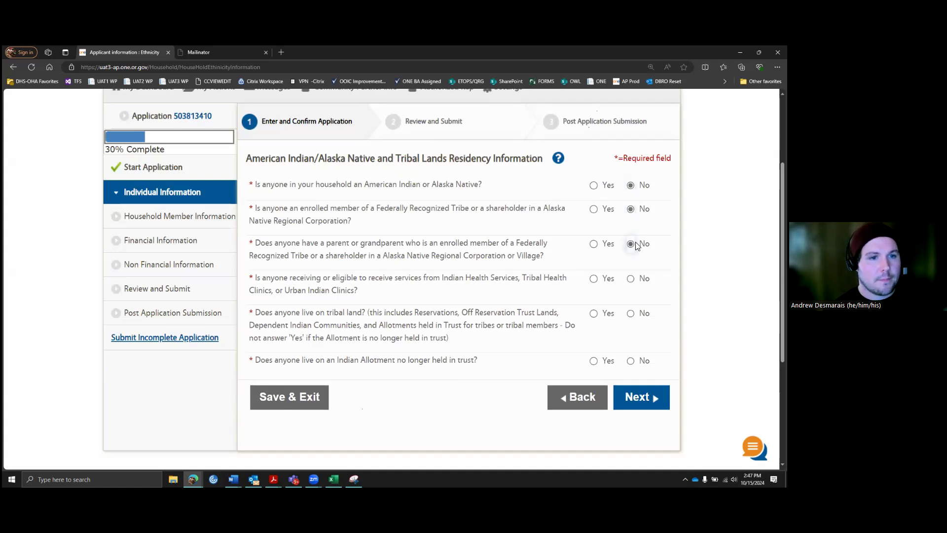
left_click(631, 279)
left_click(631, 314)
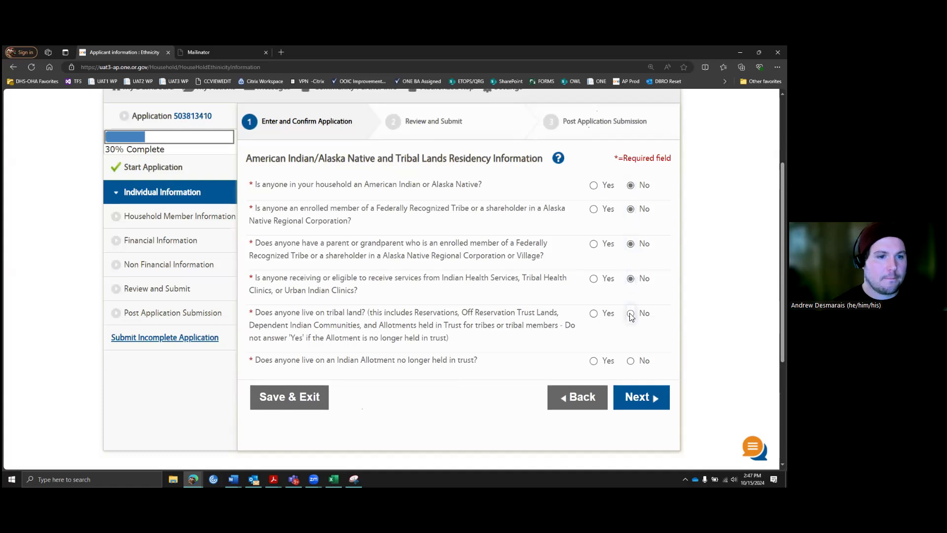
left_click(630, 361)
left_click(558, 158)
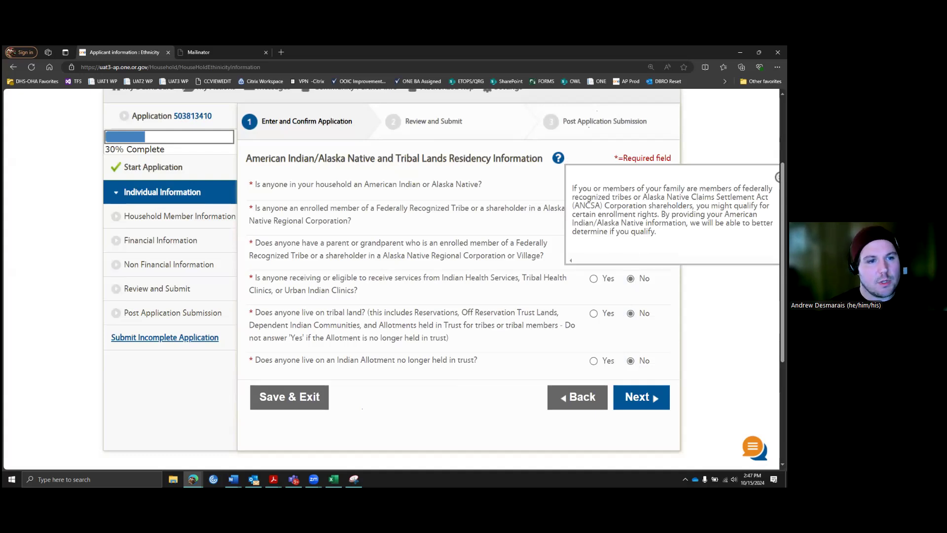
left_click(640, 397)
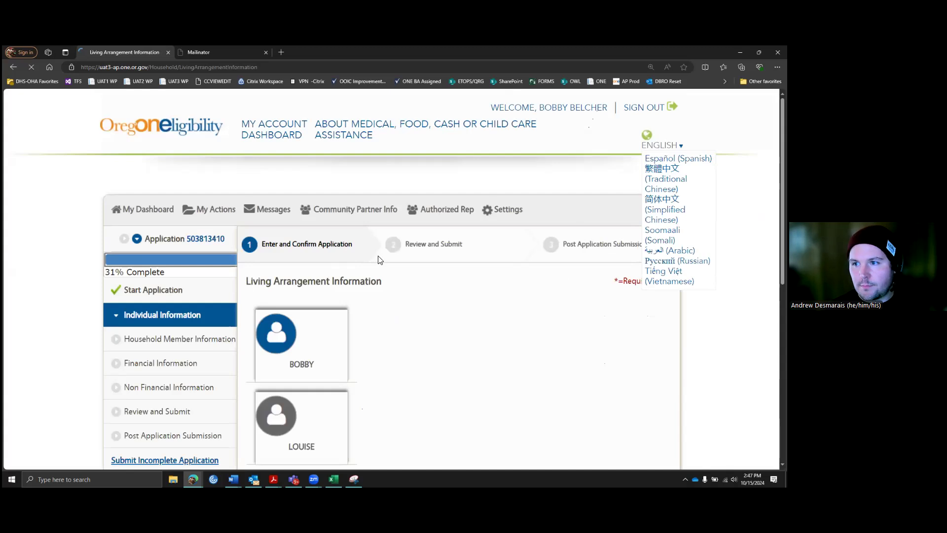
Step: Set 'In Home' as the living arrangement for the first and then the second household member
scroll(481, 311, "down", 3)
scroll(524, 305, "down", 1)
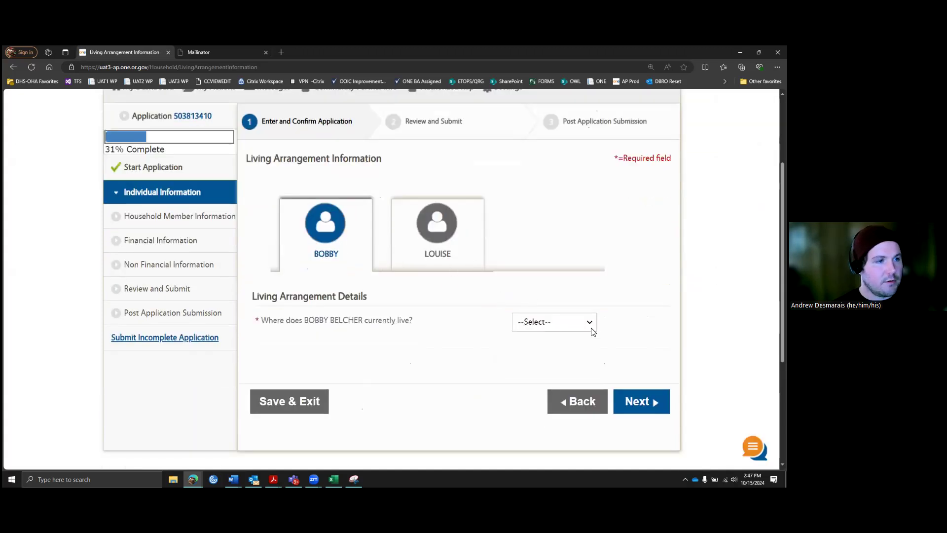
left_click(578, 326)
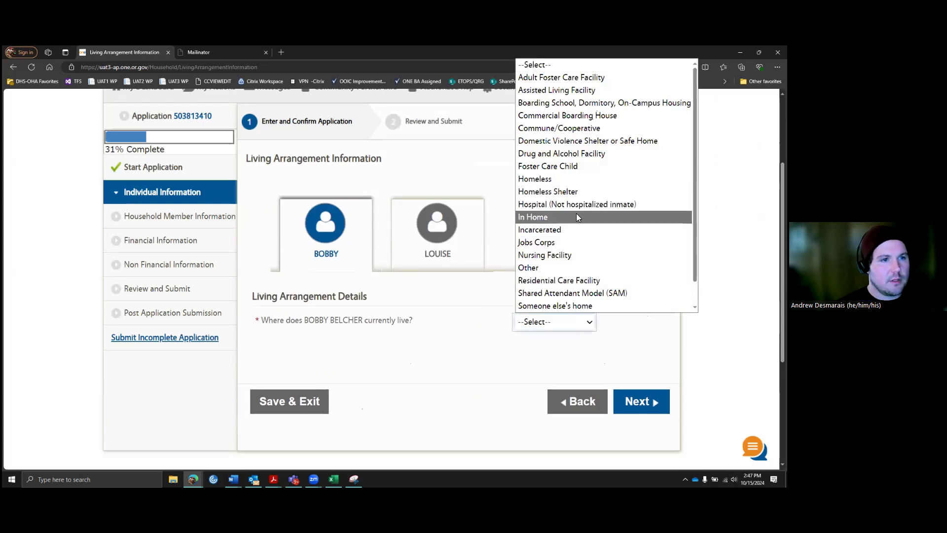
left_click(561, 217)
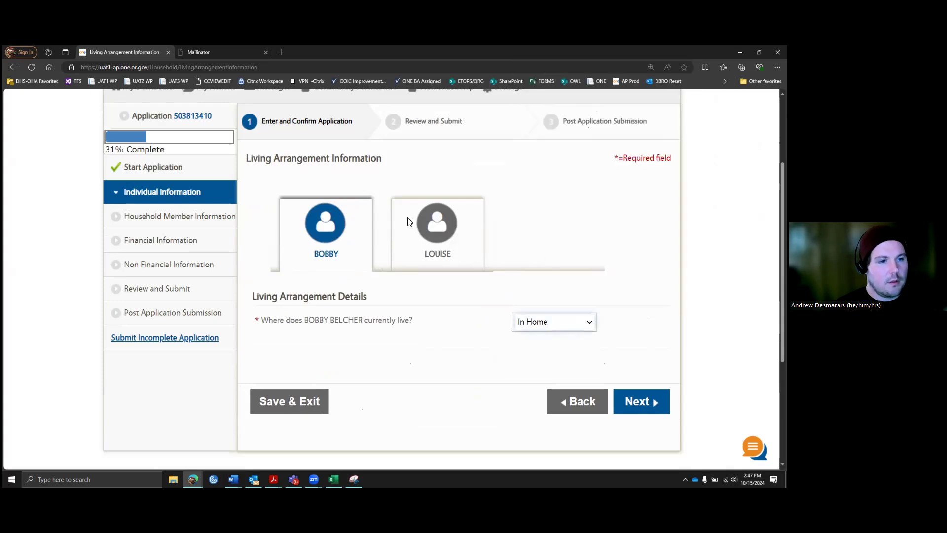
left_click(445, 227)
left_click(589, 323)
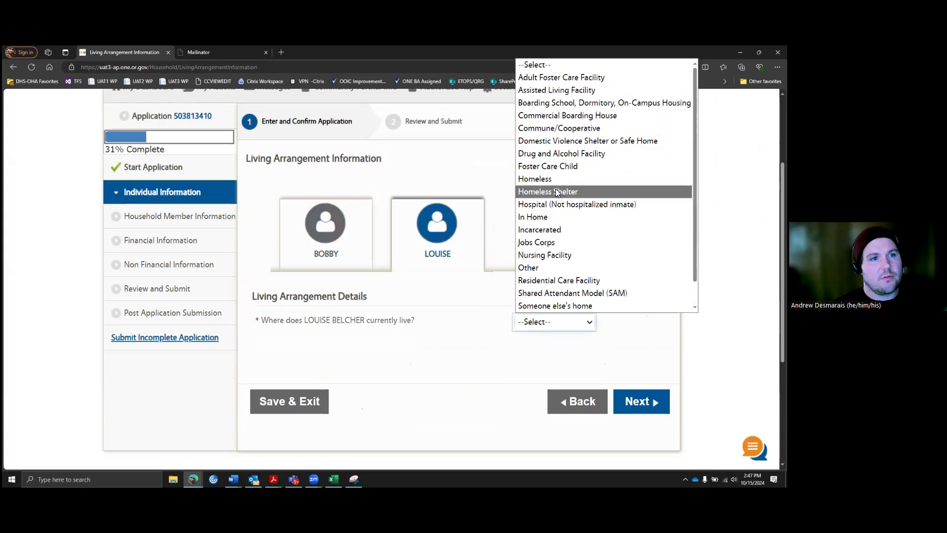
scroll(558, 239, "down", 1)
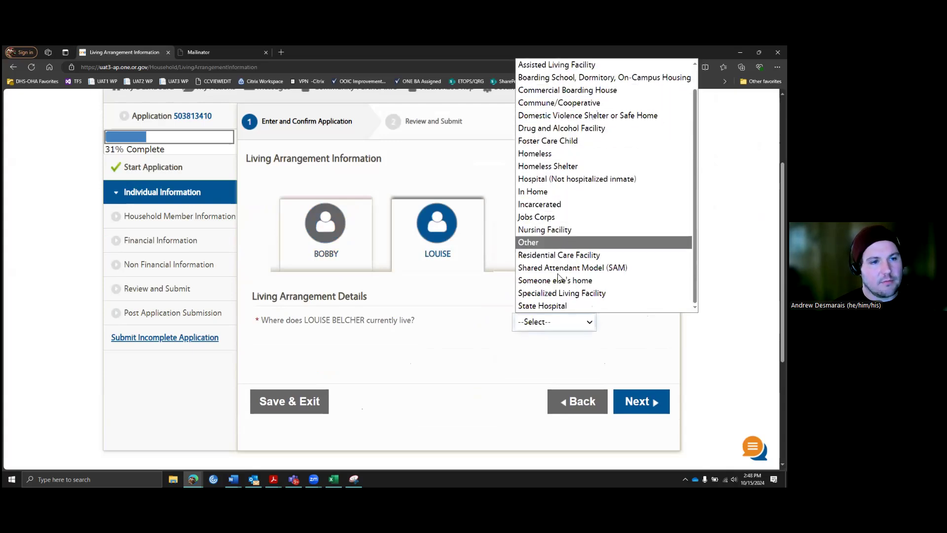
scroll(553, 236, "up", 1)
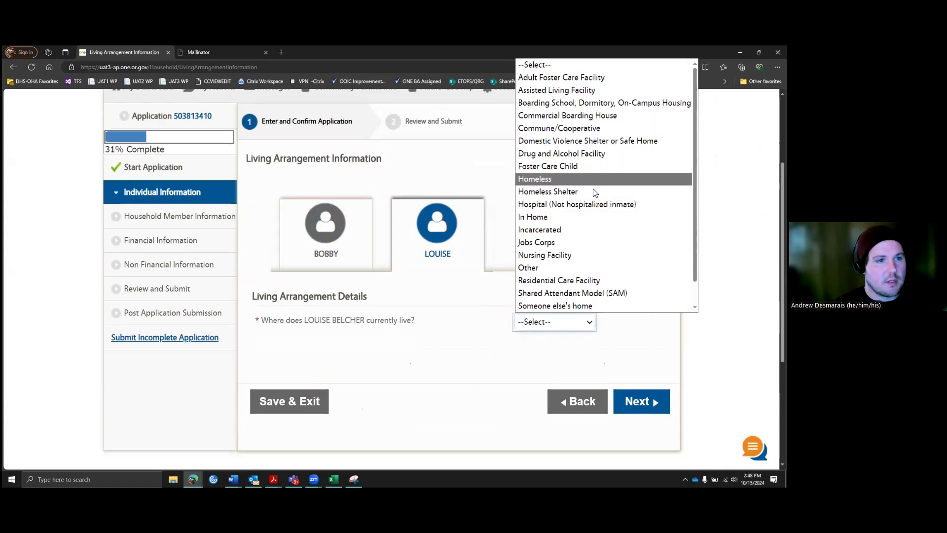
left_click(538, 220)
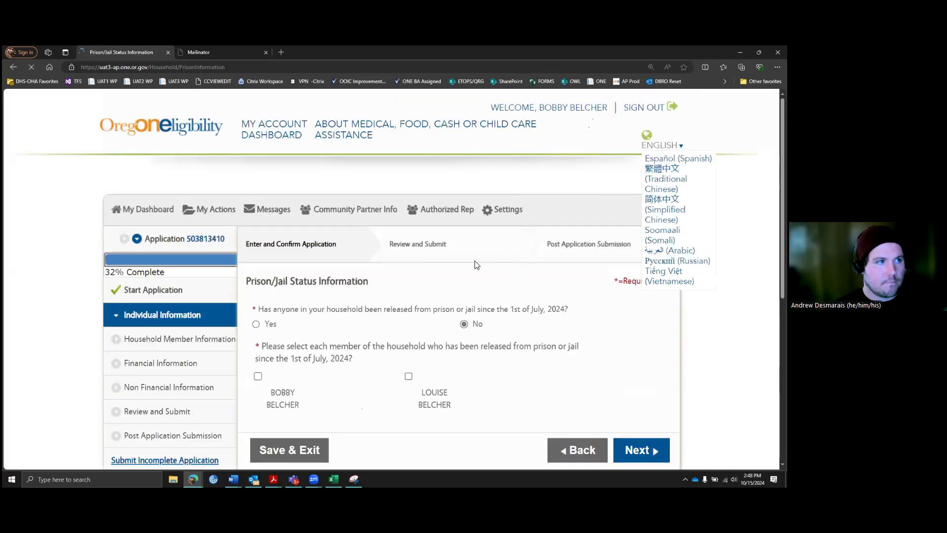
Step: Leave the prison/jail release answer at No and continue to Education and School Attendance
scroll(475, 264, "down", 3)
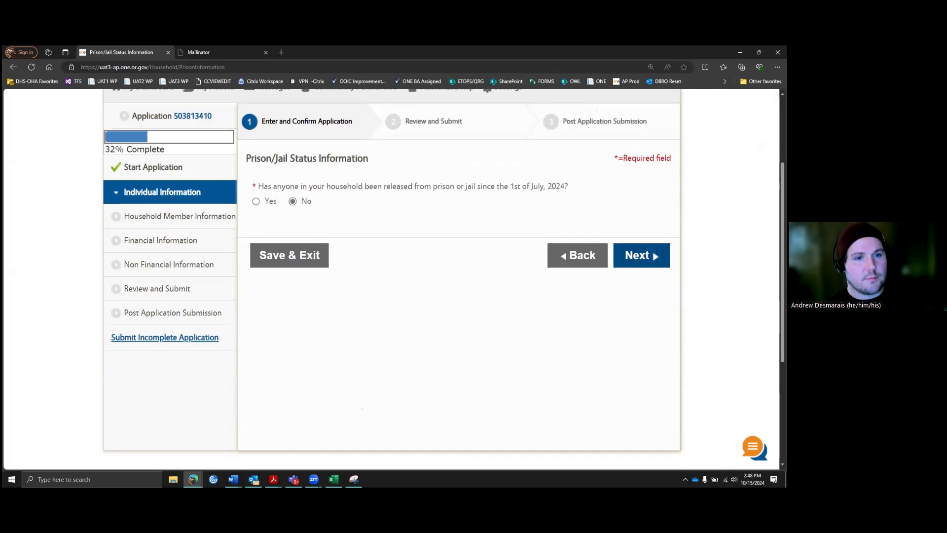
left_click(639, 255)
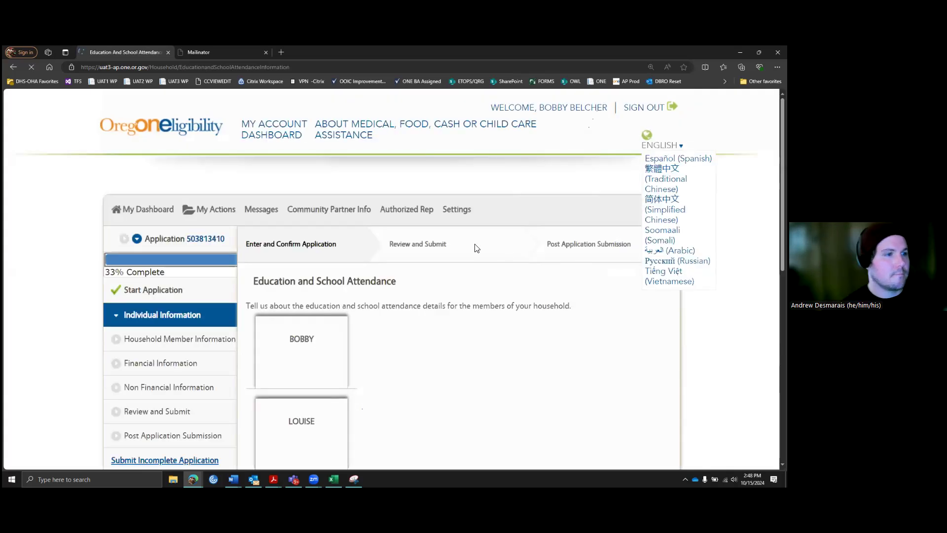
Step: Give the first member High School Diploma education, not enrolled and not stopped school last year
scroll(556, 288, "down", 3)
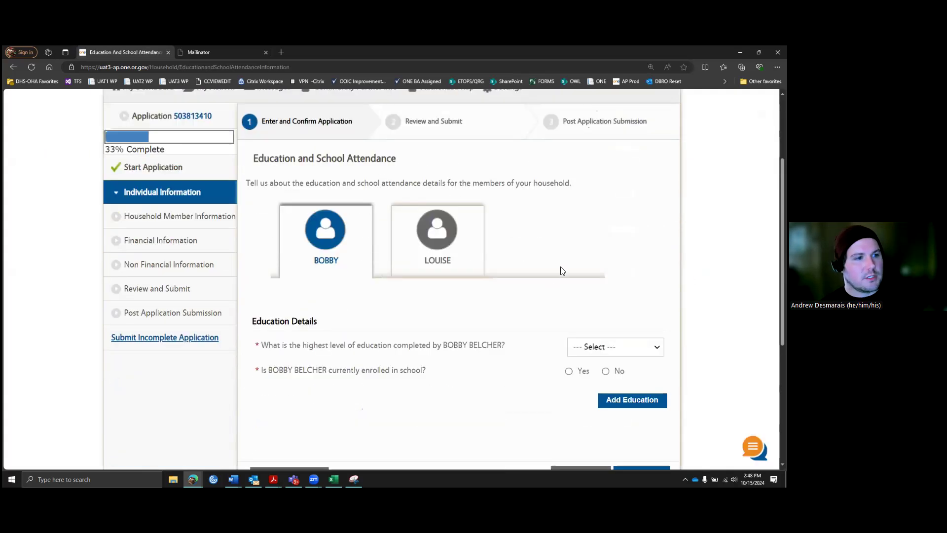
scroll(555, 288, "down", 1)
left_click(626, 310)
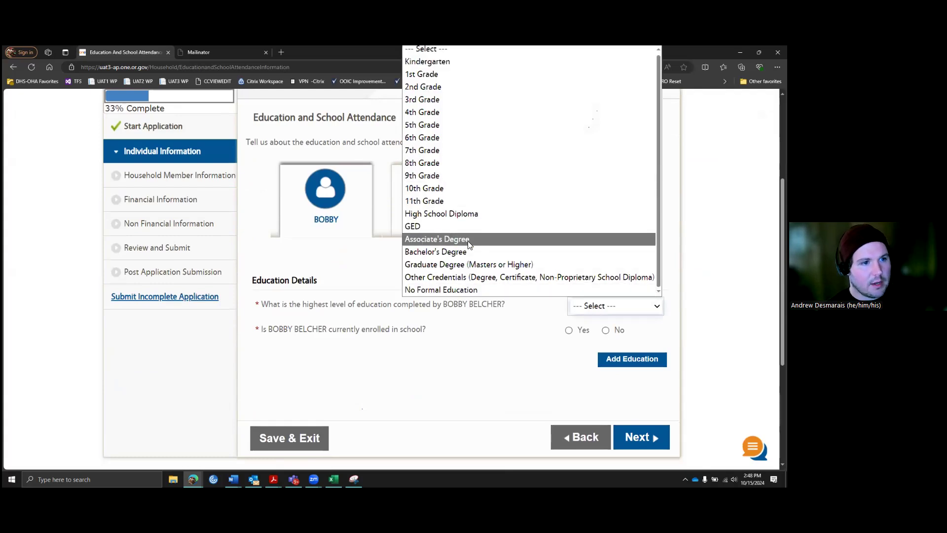
left_click(471, 213)
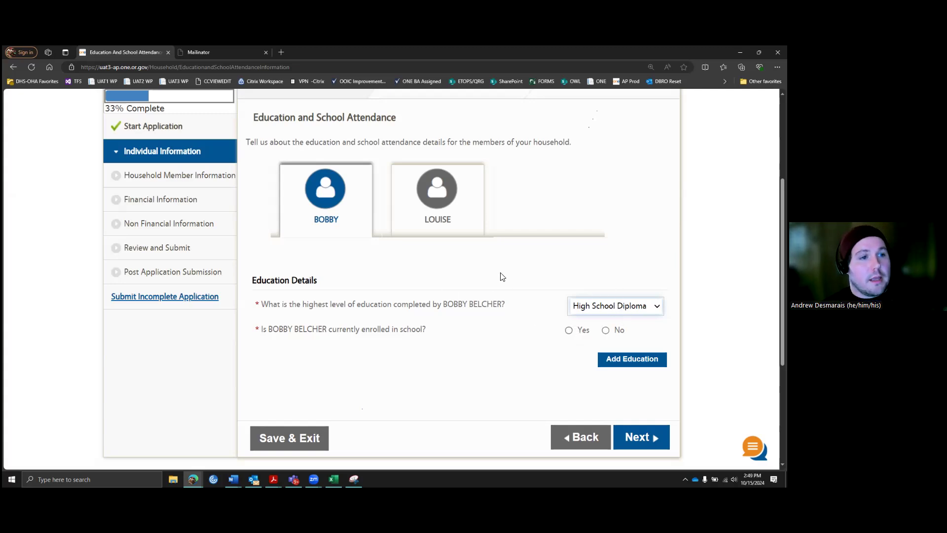
scroll(494, 286, "up", 1)
scroll(494, 286, "down", 1)
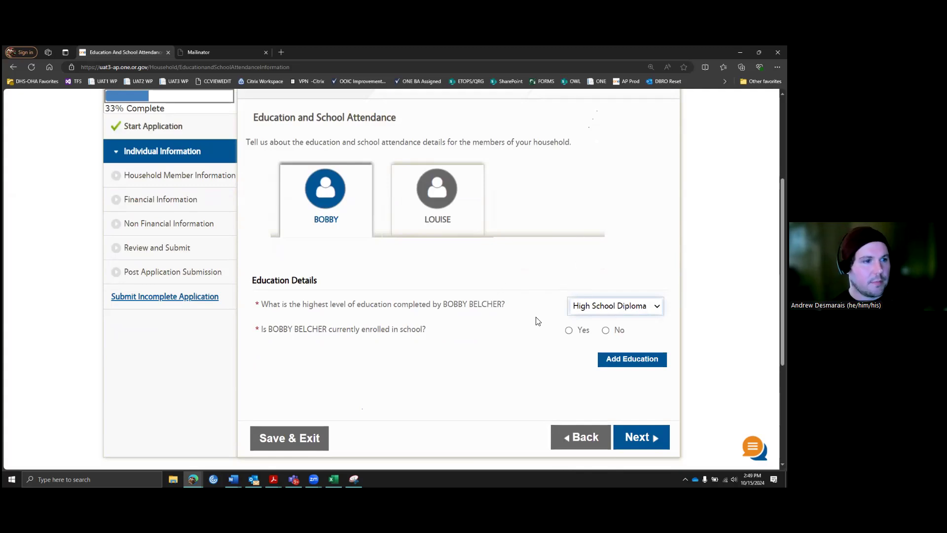
left_click(605, 331)
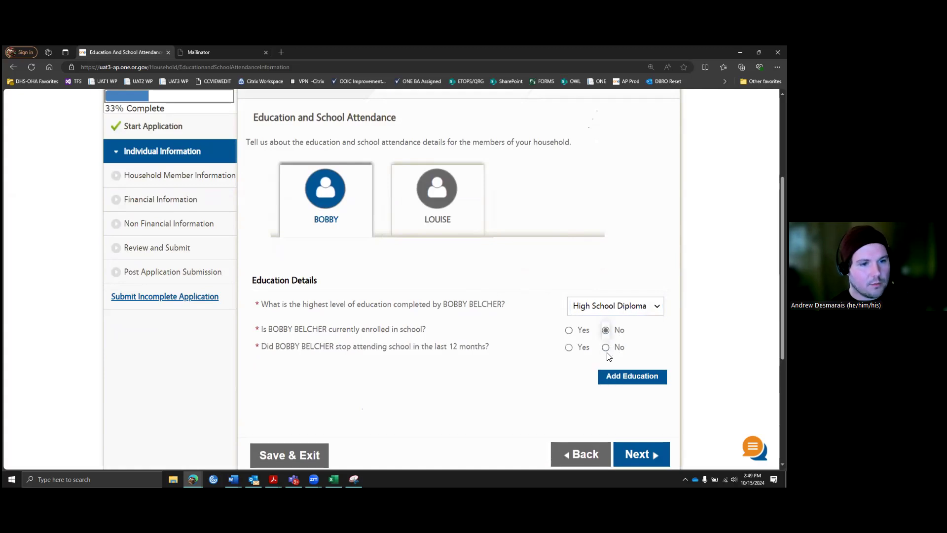
left_click(606, 348)
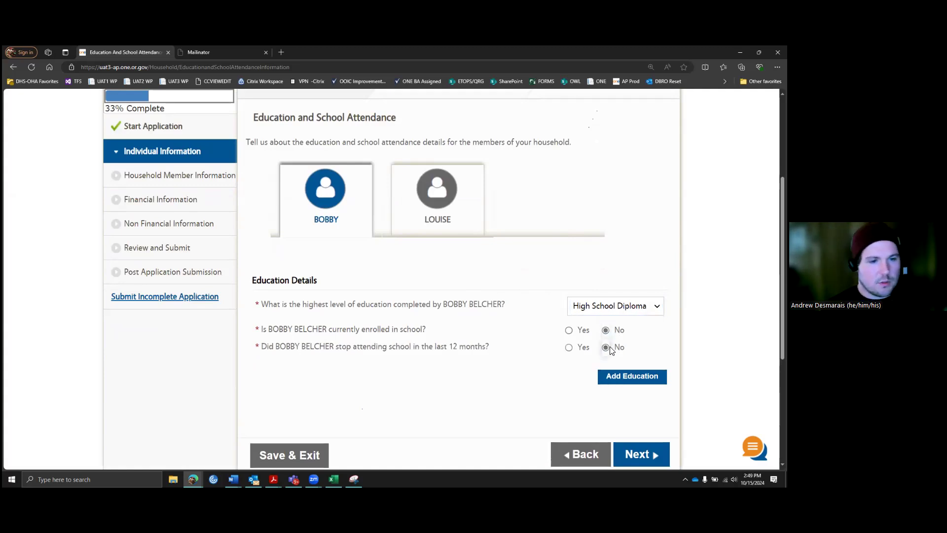
Step: Set the second member to Kindergarten, currently enrolled, at an Elementary School, not taking courses online
left_click(436, 204)
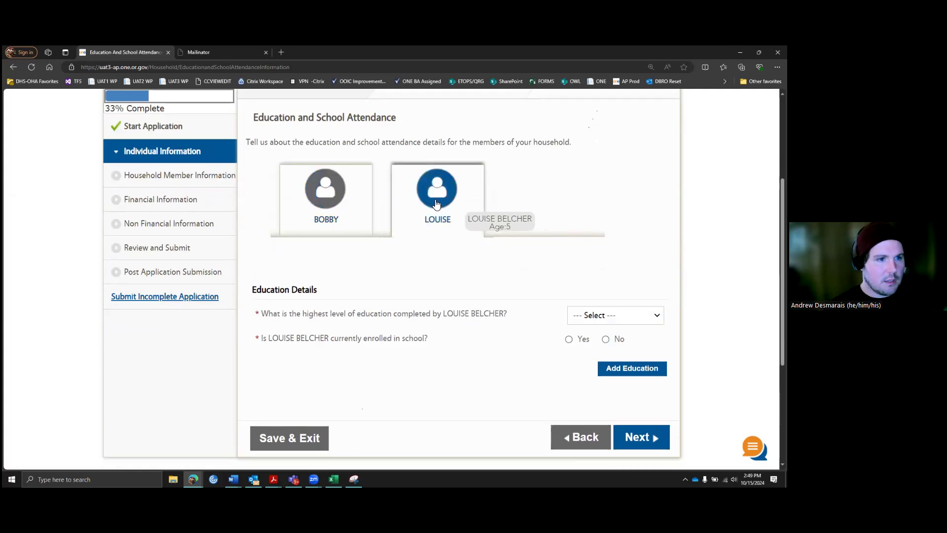
left_click(629, 324)
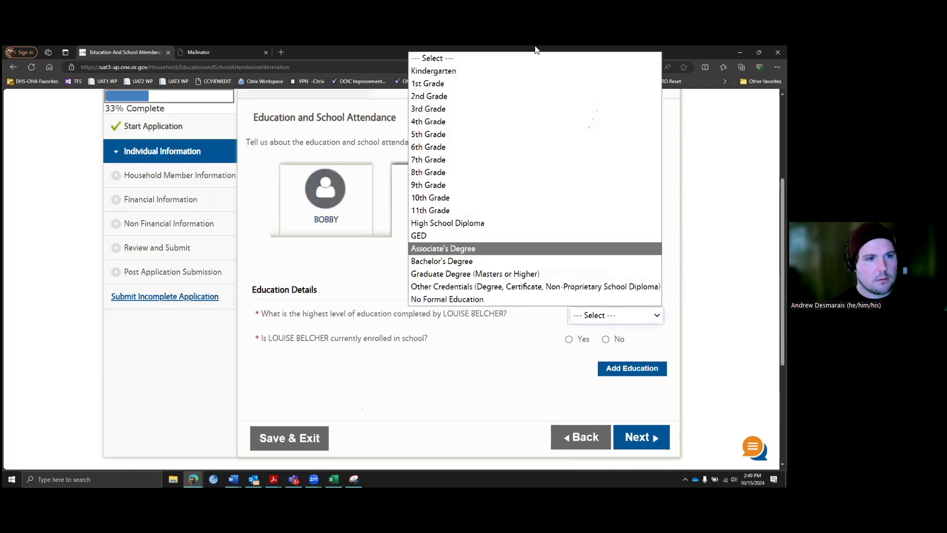
left_click(478, 72)
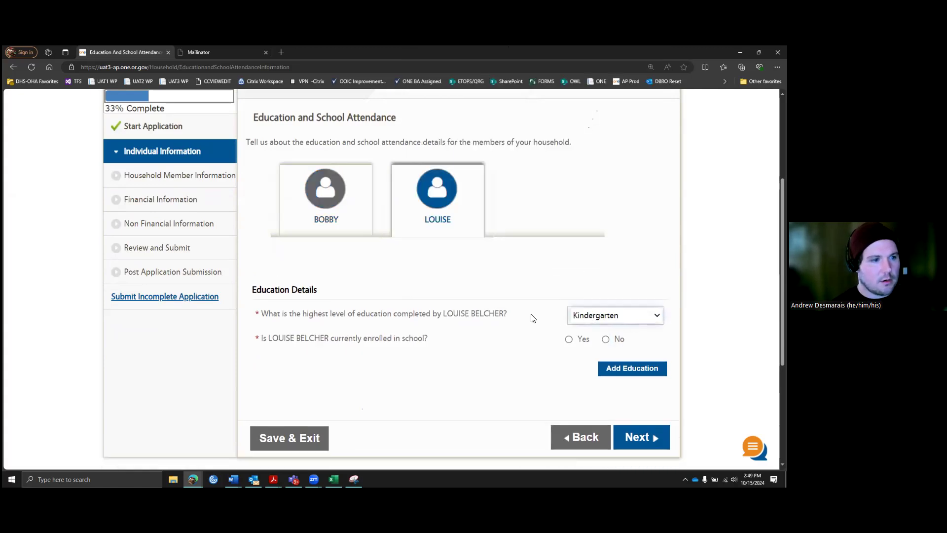
scroll(533, 315, "down", 1)
left_click(570, 299)
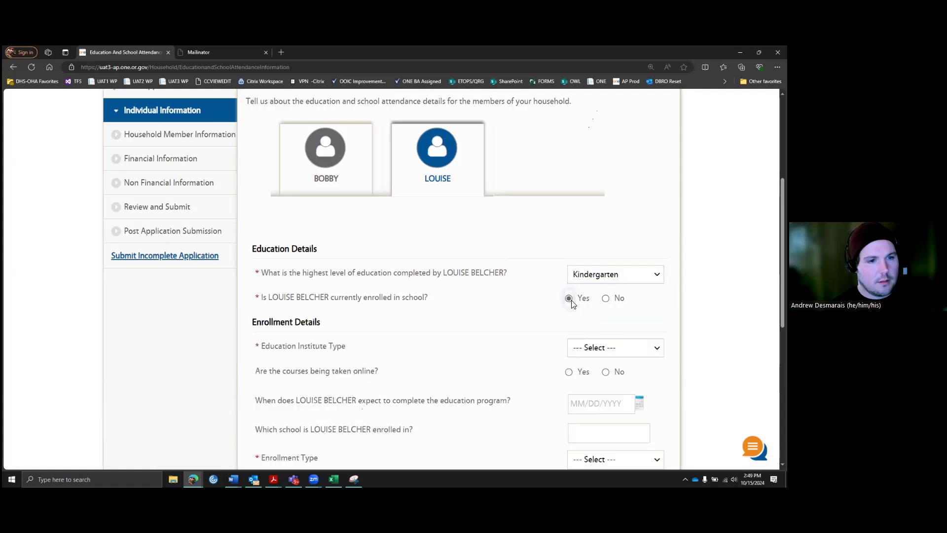
scroll(528, 250, "down", 3)
left_click(615, 225)
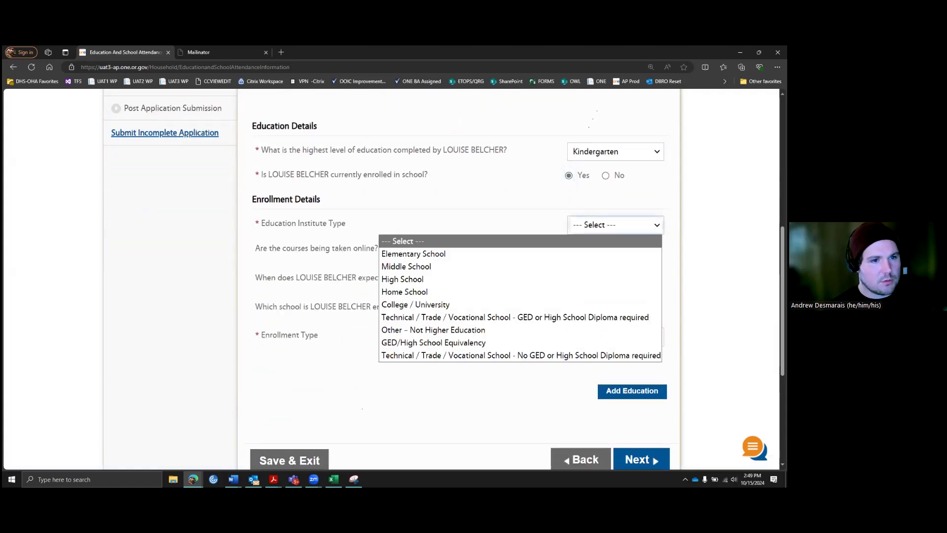
left_click(435, 253)
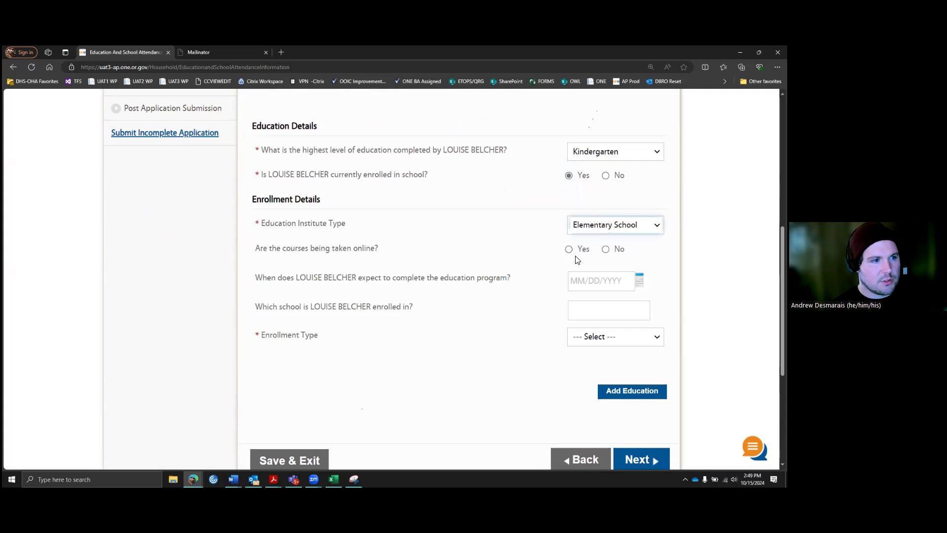
left_click(605, 249)
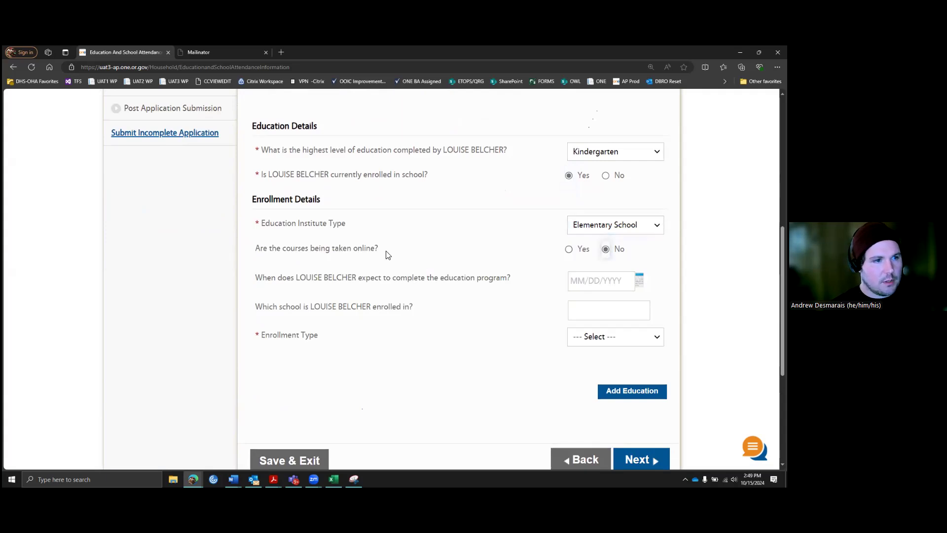
scroll(567, 247, "down", 1)
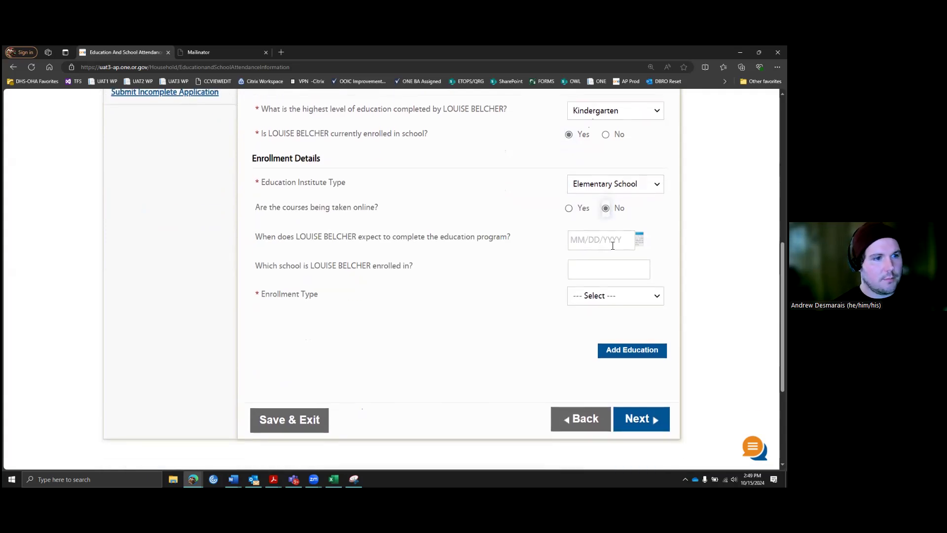
Step: Enter 06/01/2030 as the expected completion date
left_click(609, 241)
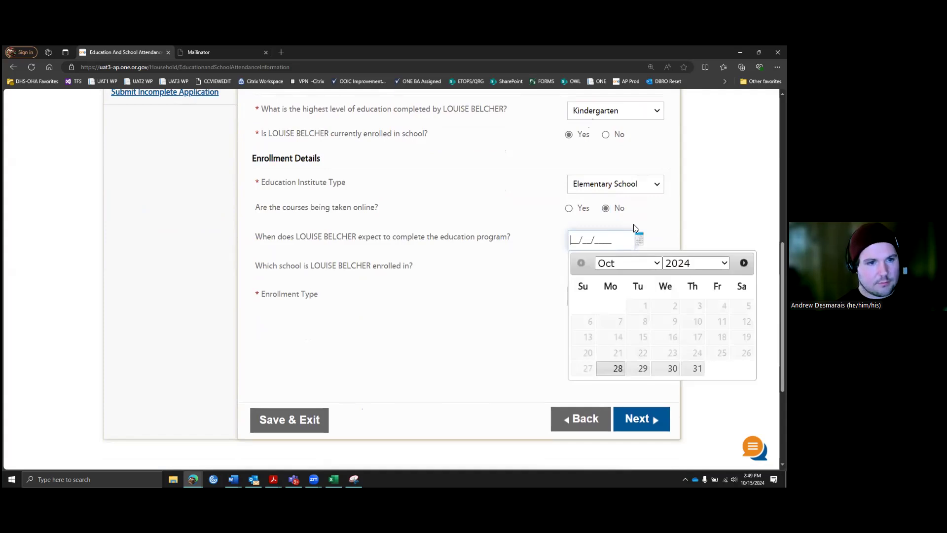
type("01")
key("BackSpace")
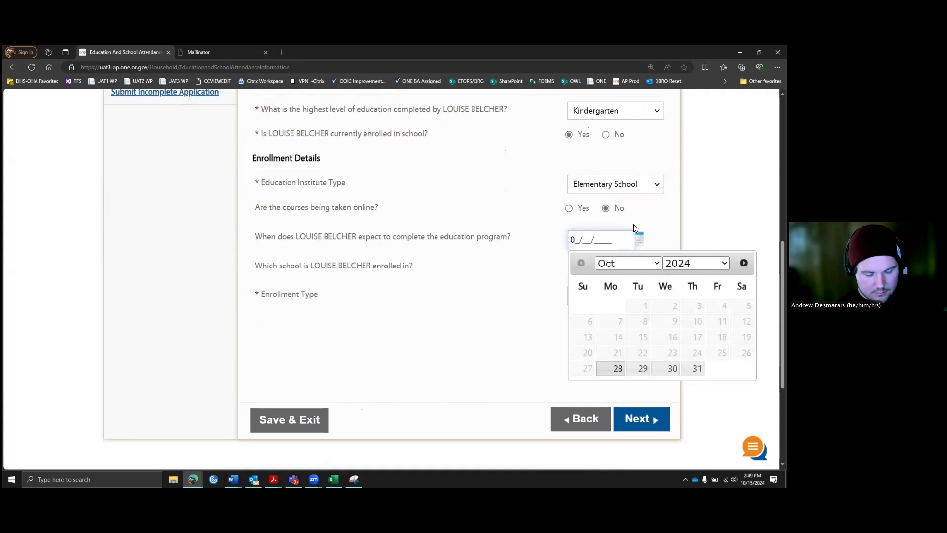
type("6/01/")
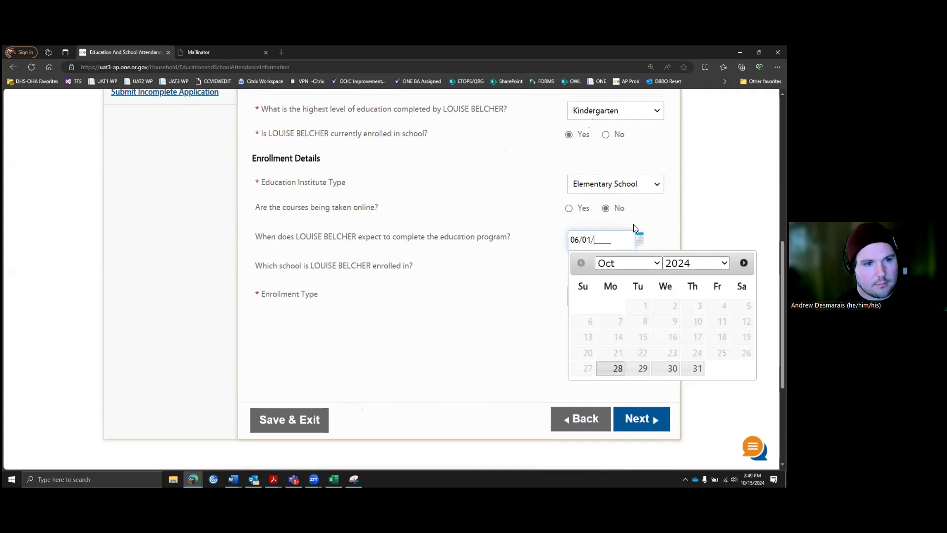
type("20")
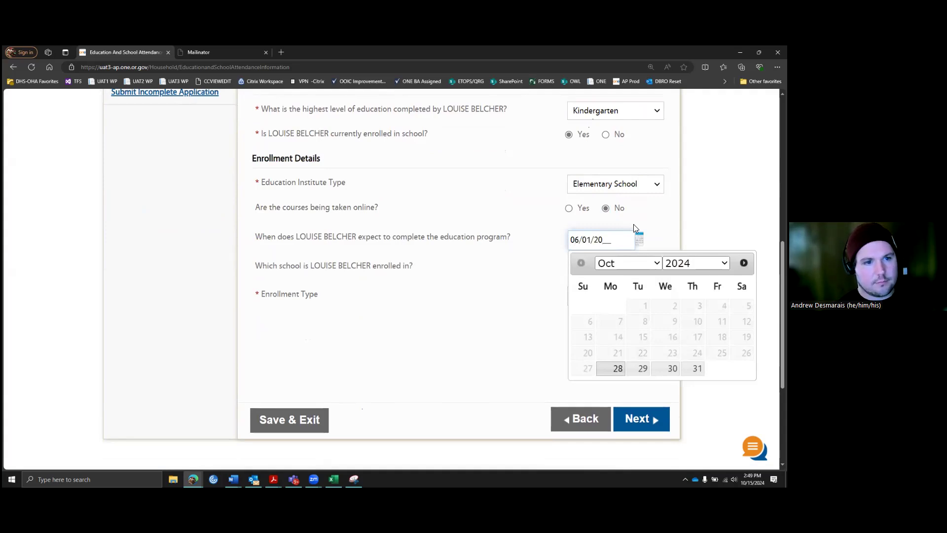
type("30")
left_click(527, 280)
Step: Set the enrollment type to Full Time and save the education details
left_click(615, 268)
scroll(562, 264, "down", 1)
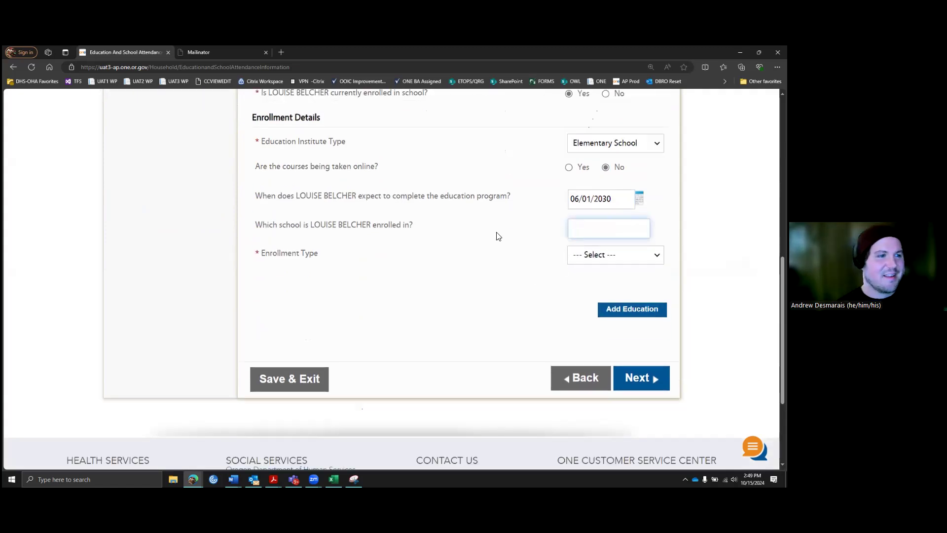
scroll(503, 235, "down", 2)
scroll(542, 207, "up", 1)
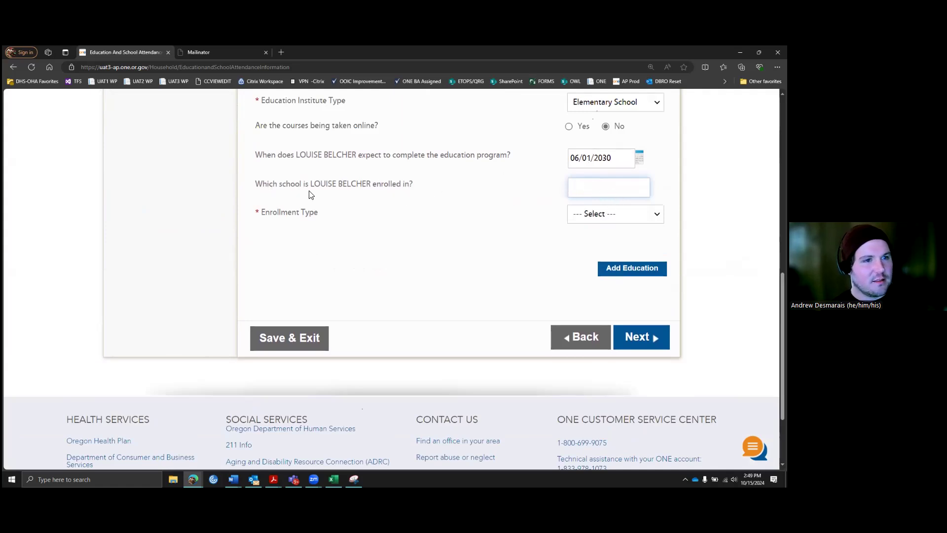
left_click_drag(329, 186, 412, 184)
left_click(594, 187)
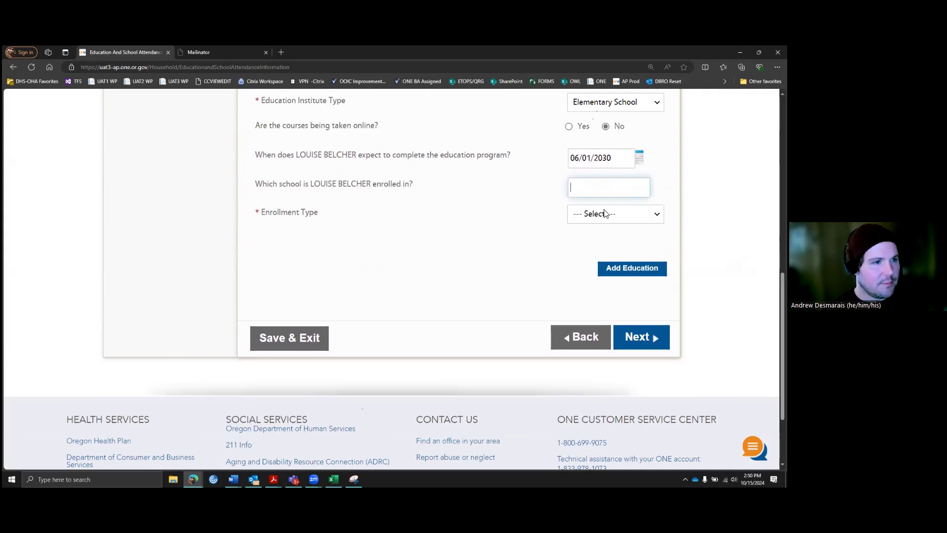
left_click(634, 216)
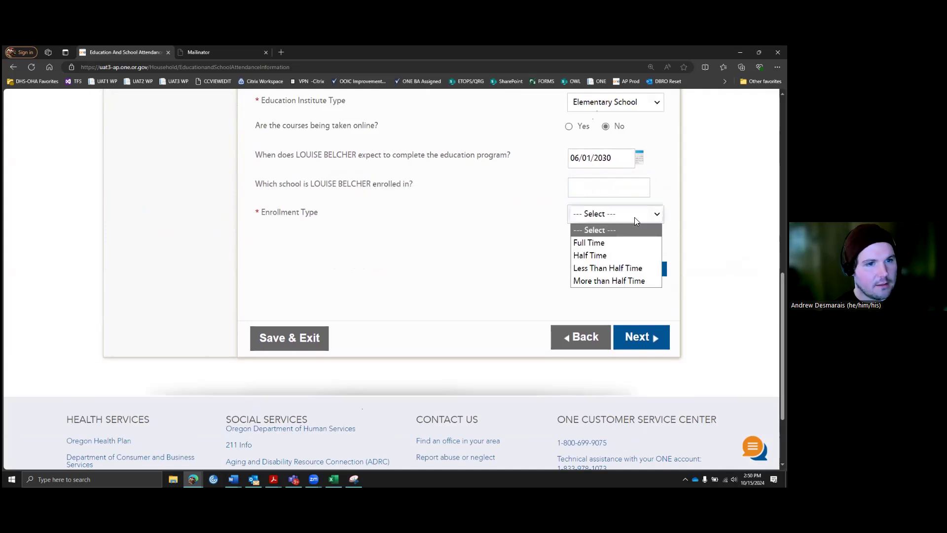
left_click(610, 241)
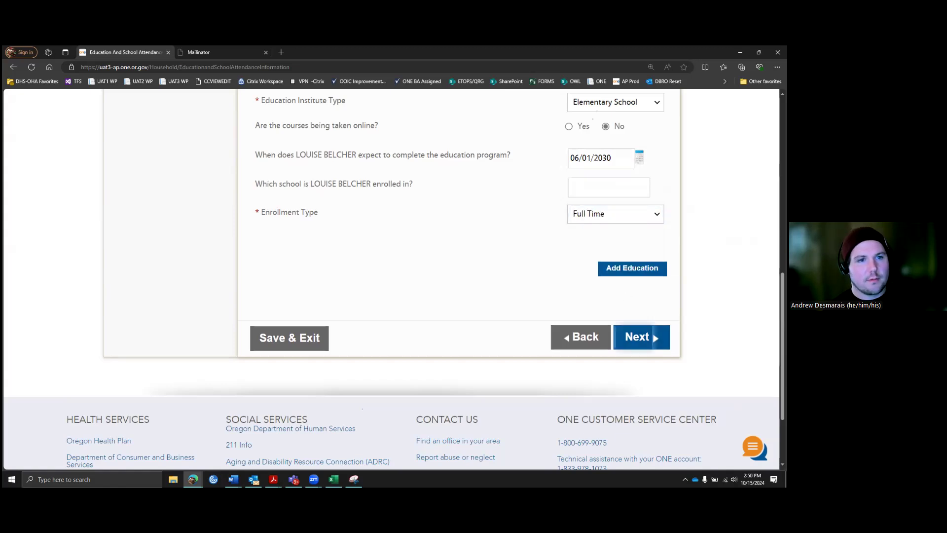
left_click(639, 337)
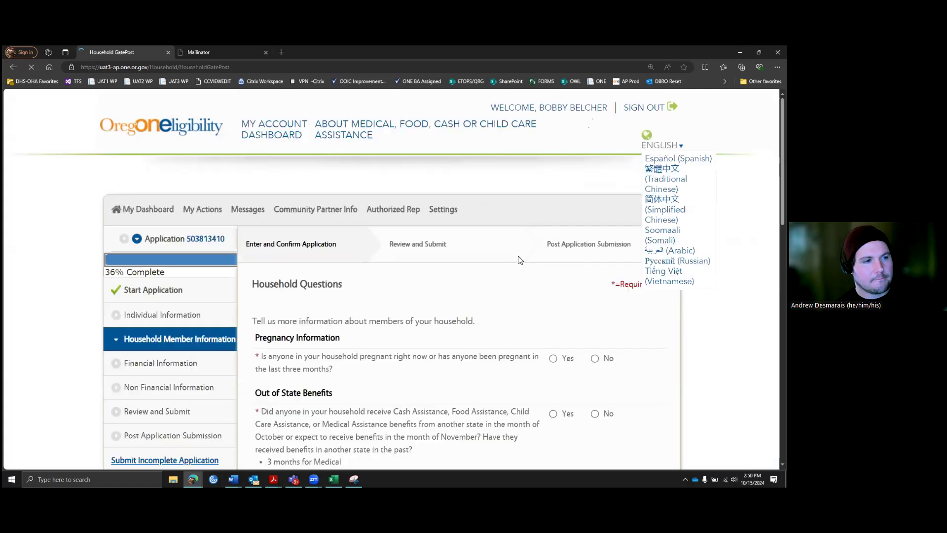
Step: Switch the pregnancy answer from Yes back to No, leaving out-of-state and tribal benefits at No
scroll(538, 256, "down", 3)
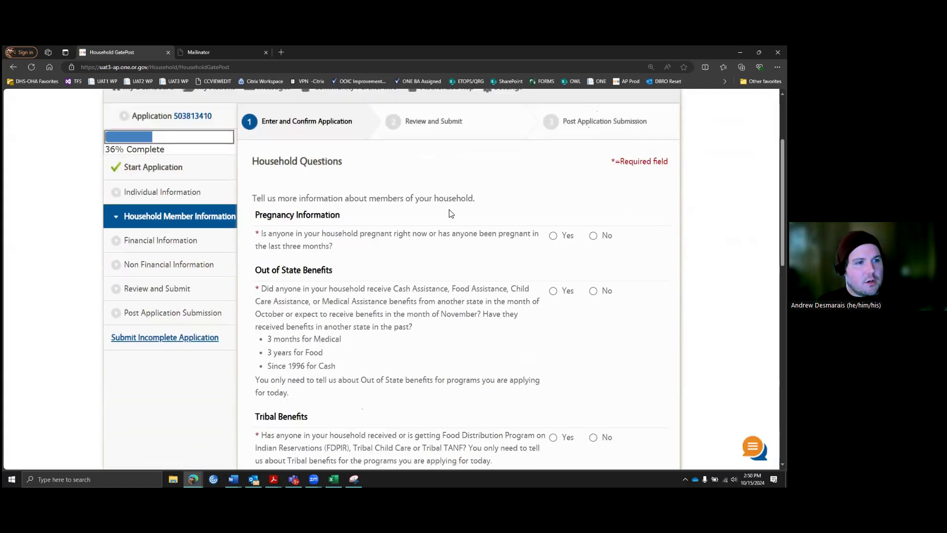
left_click(554, 237)
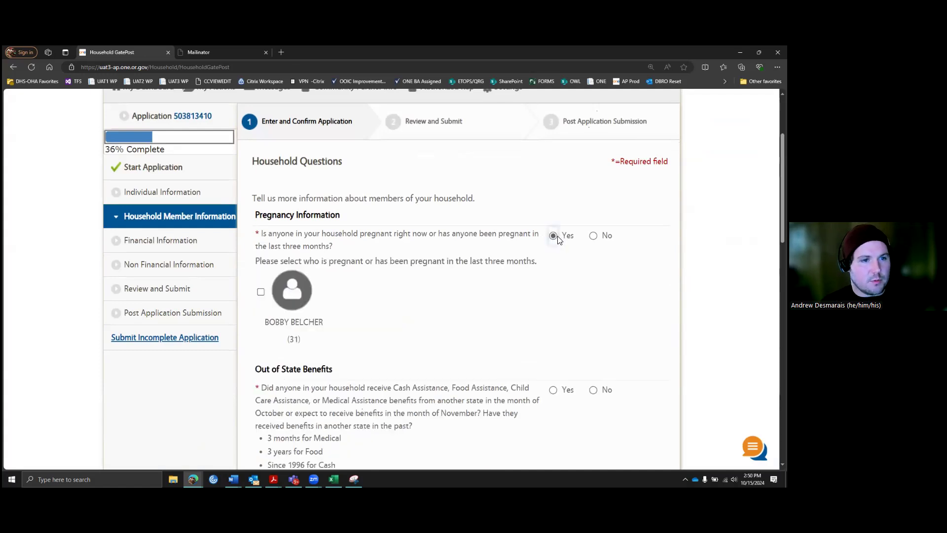
left_click(261, 291)
scroll(389, 284, "down", 2)
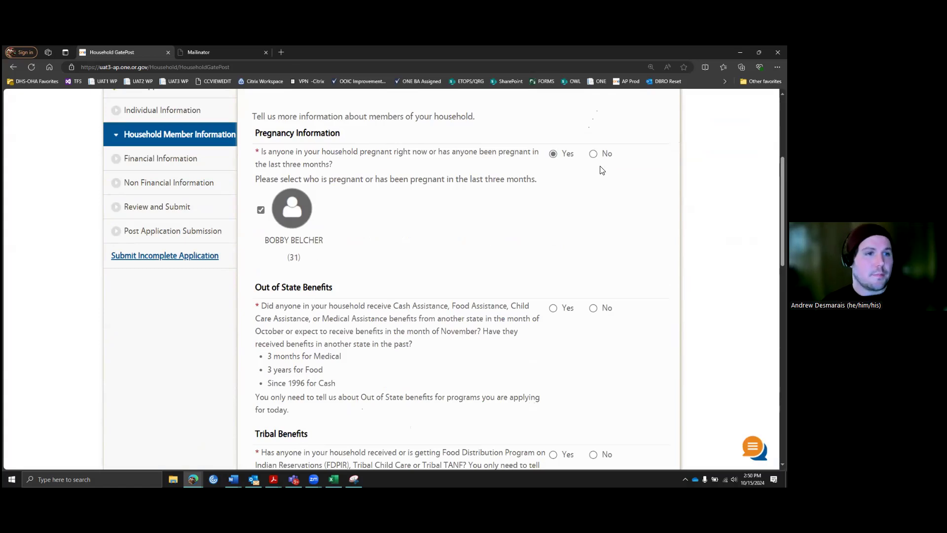
left_click(593, 154)
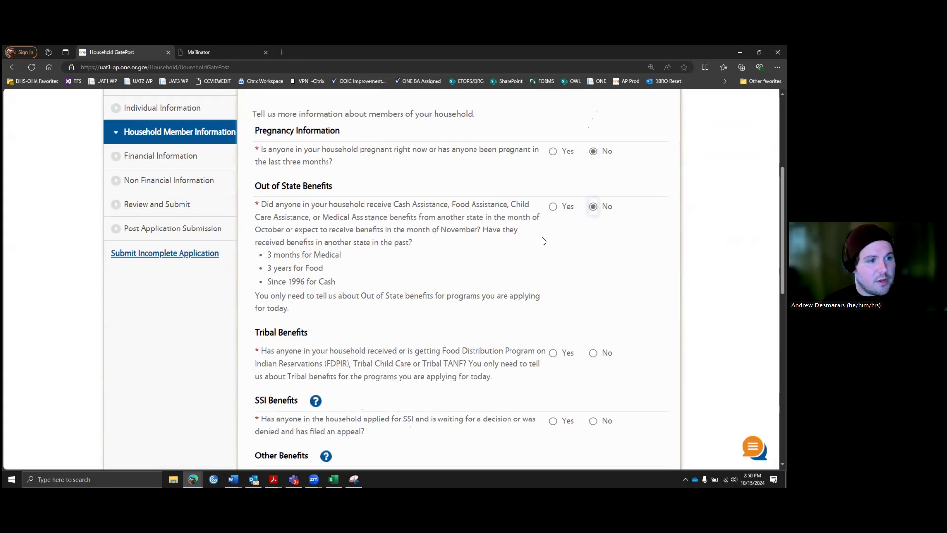
scroll(542, 240, "down", 1)
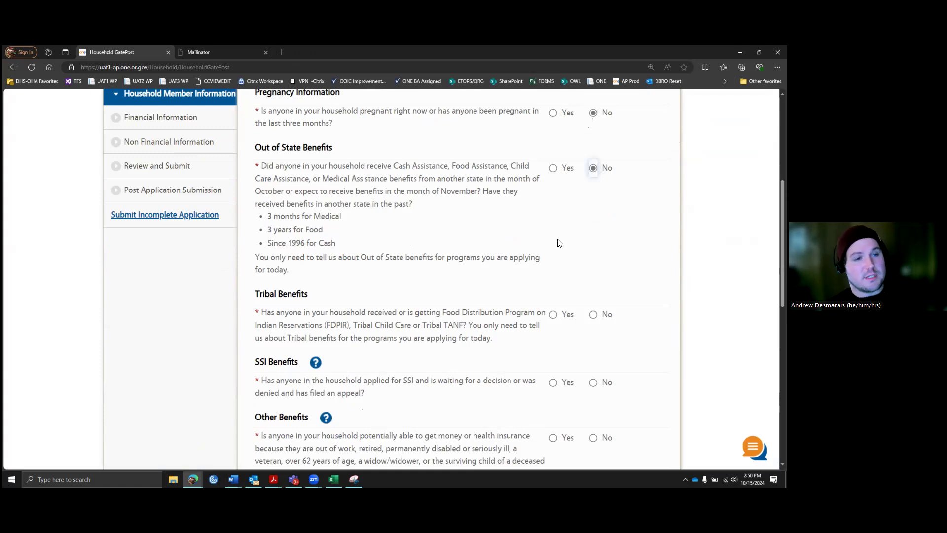
scroll(567, 231, "down", 1)
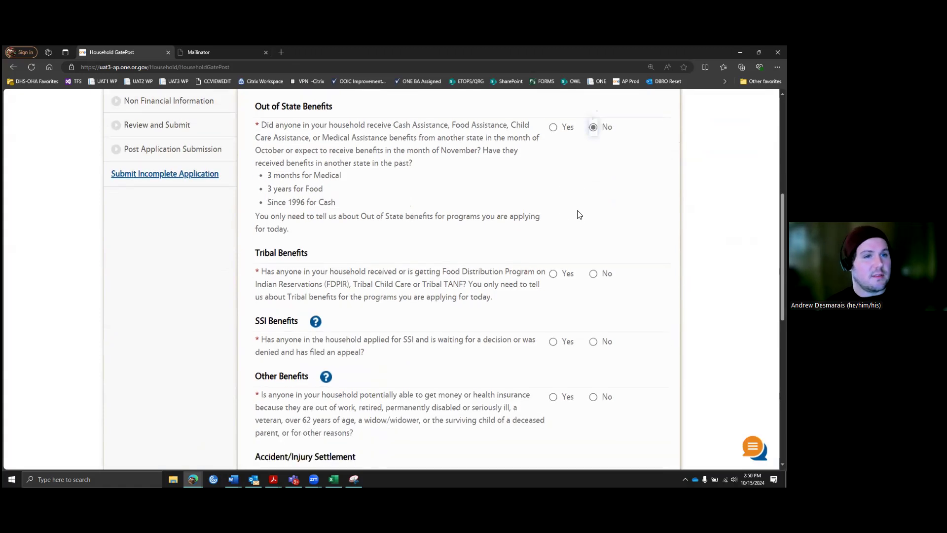
scroll(583, 206, "down", 2)
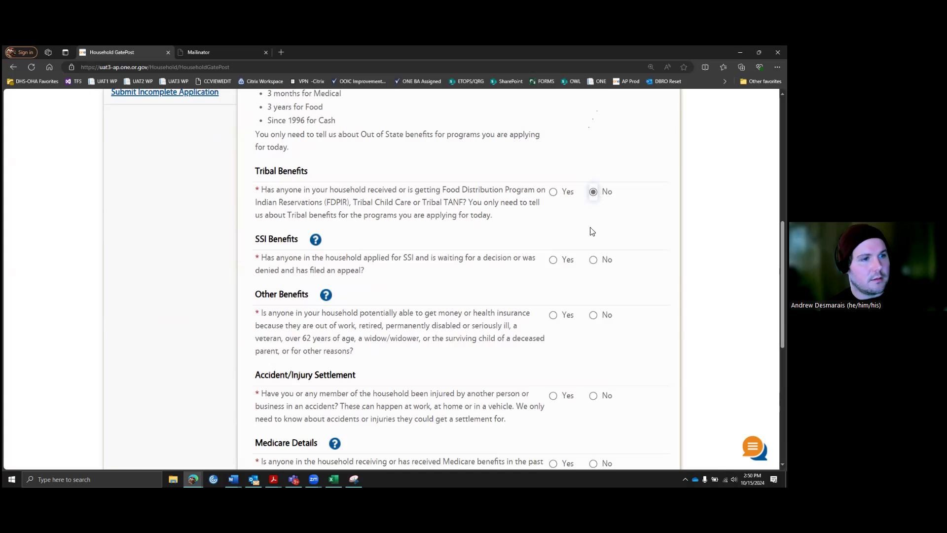
scroll(577, 228, "down", 1)
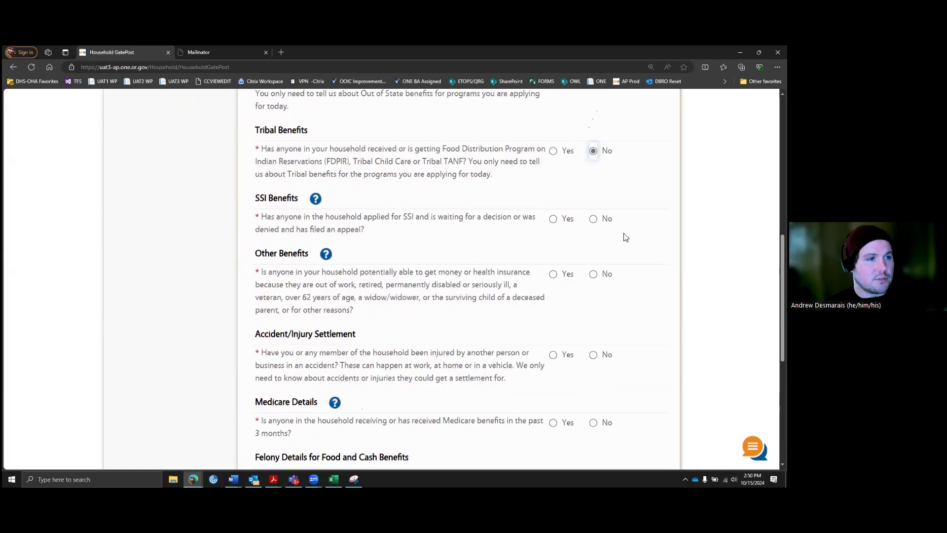
Step: Answer No to SSI and other benefits after reading both help explanations
left_click(594, 220)
scroll(402, 232, "down", 1)
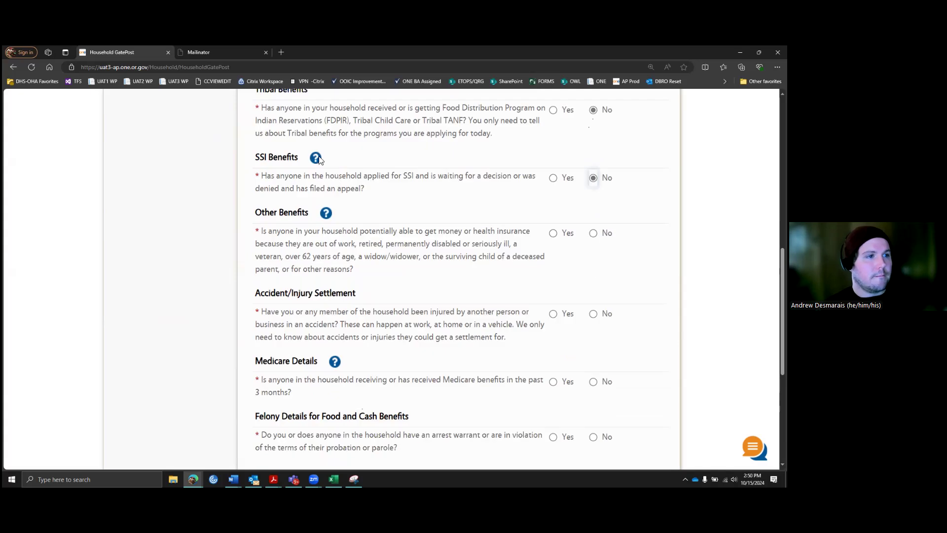
left_click(316, 158)
scroll(383, 208, "down", 1)
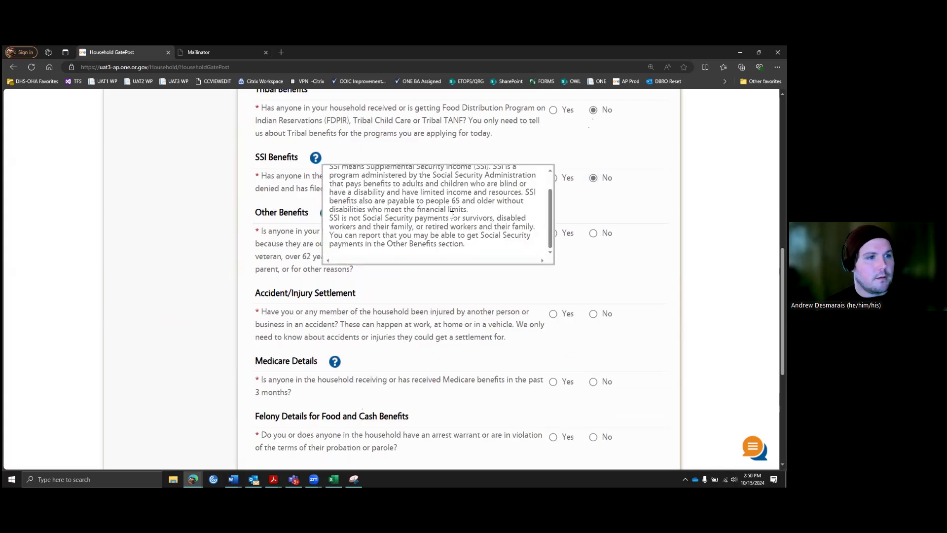
scroll(446, 193, "up", 1)
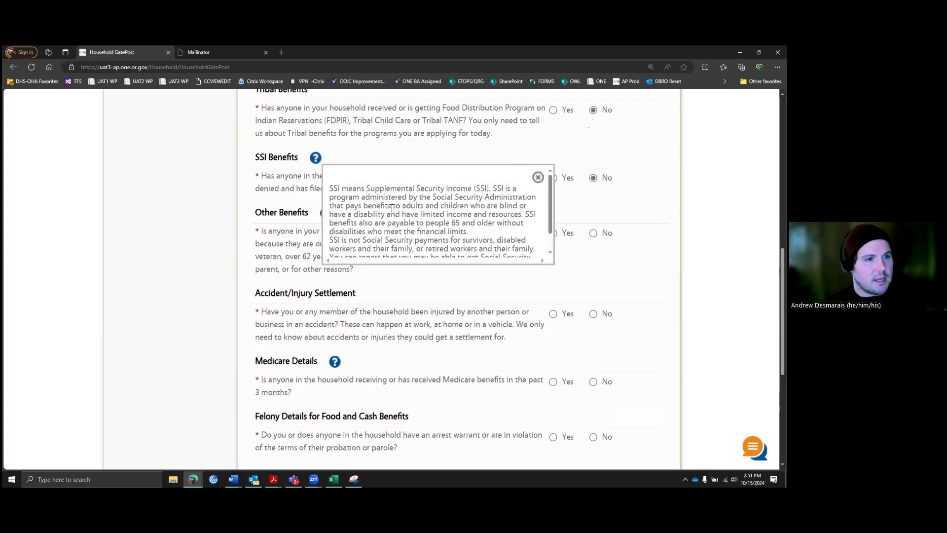
left_click(289, 180)
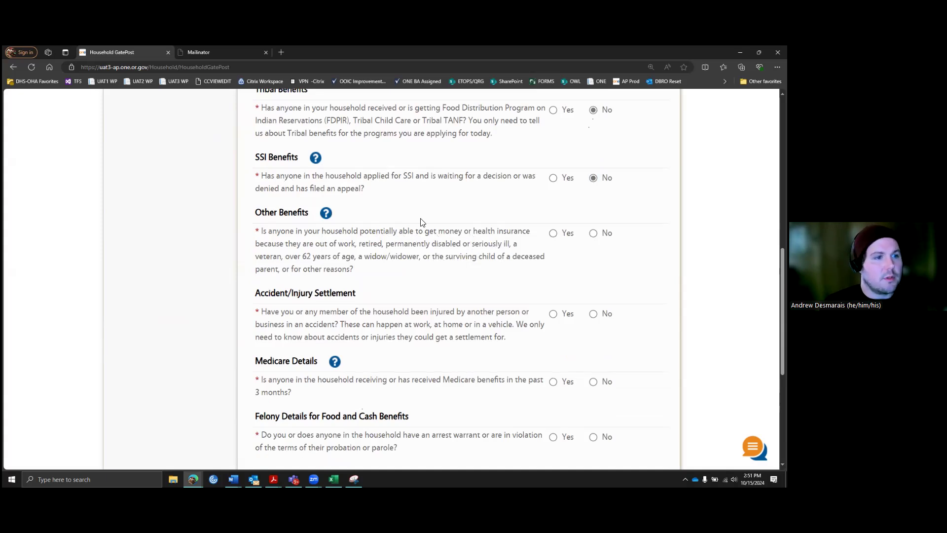
left_click(326, 212)
scroll(467, 281, "down", 1)
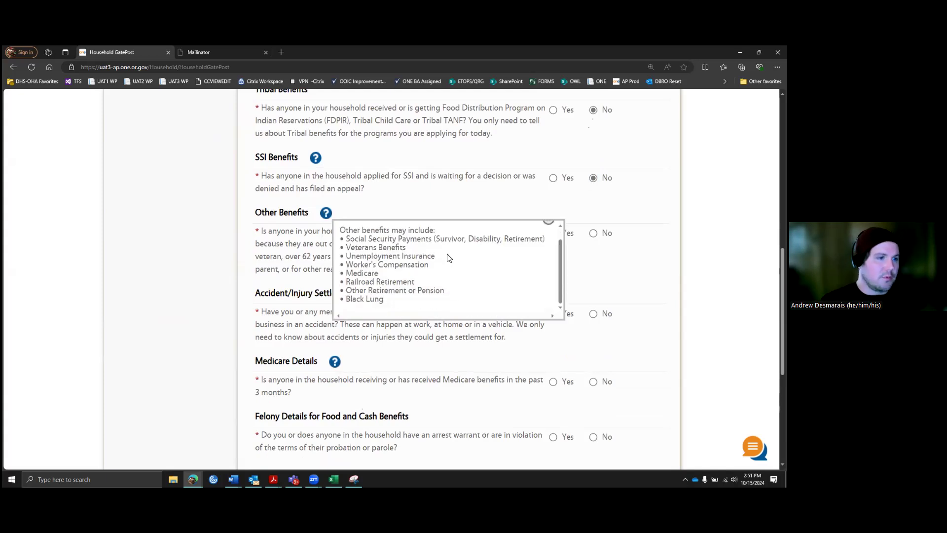
scroll(553, 239, "up", 1)
left_click(549, 233)
left_click(593, 233)
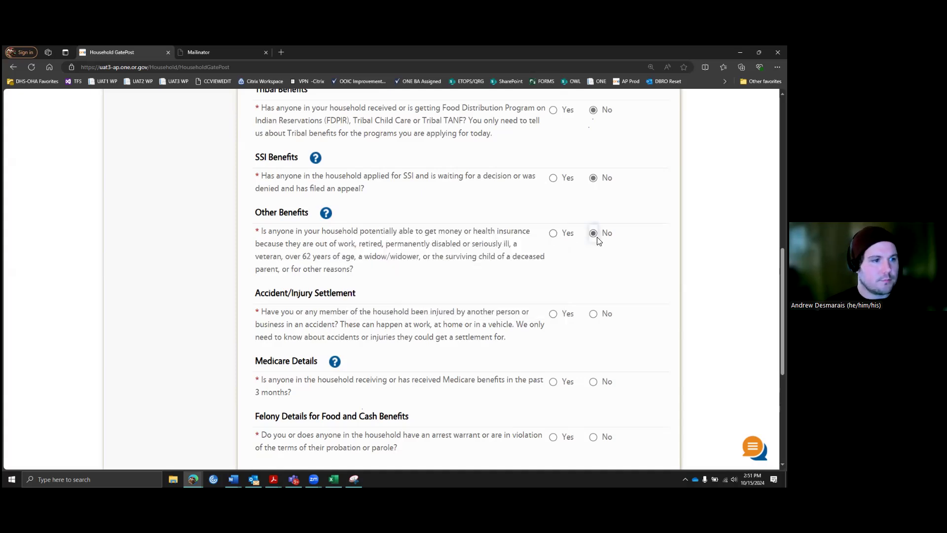
Step: Answer No to accident settlement, Medicare and felony, then continue to Resource Questions
scroll(437, 274, "down", 1)
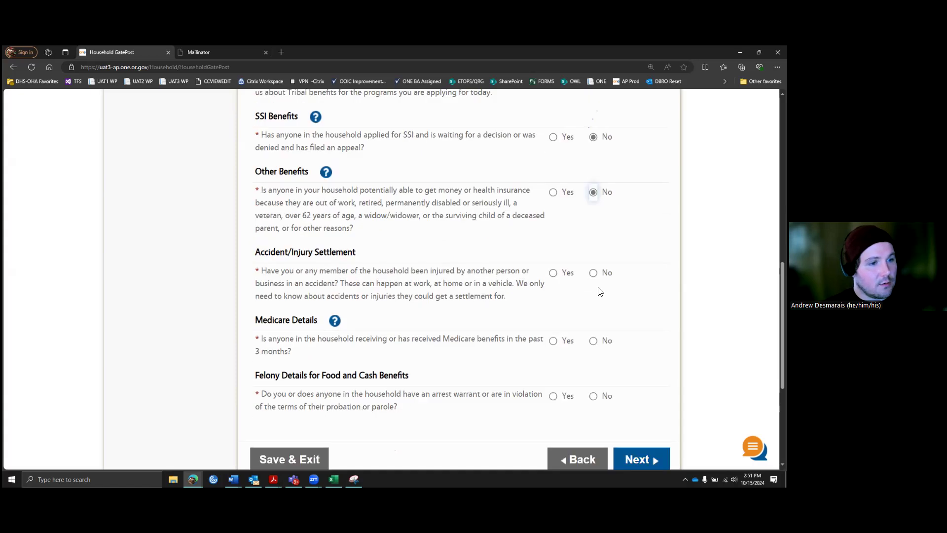
left_click(594, 275)
scroll(622, 296, "down", 1)
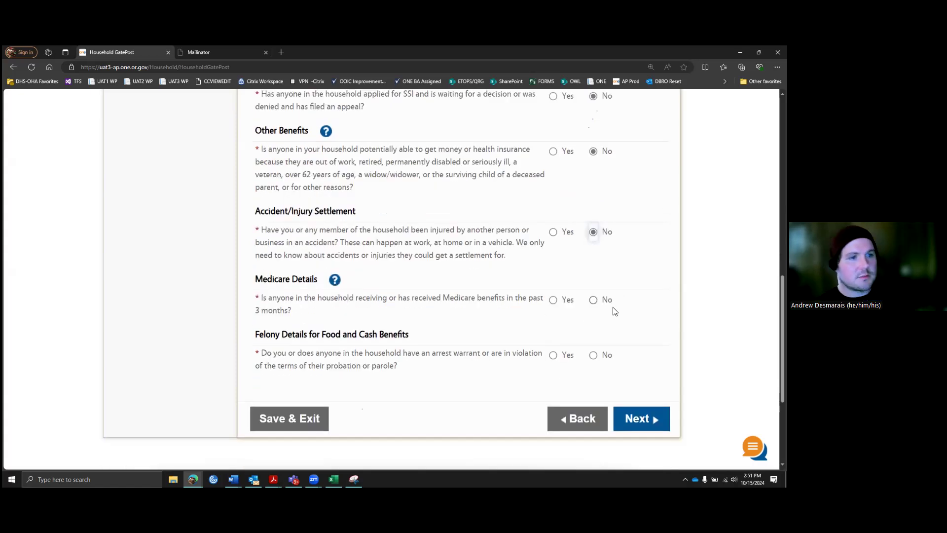
left_click(594, 300)
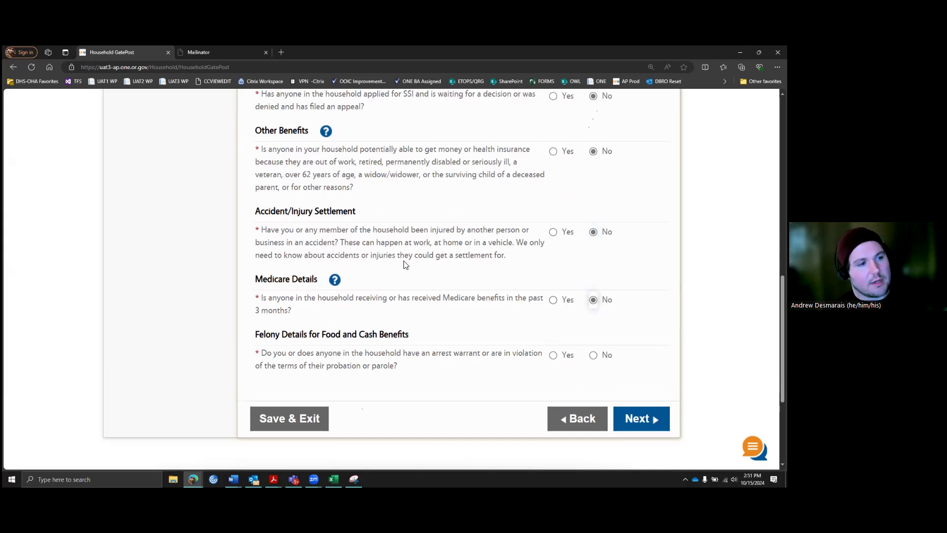
scroll(529, 303, "down", 1)
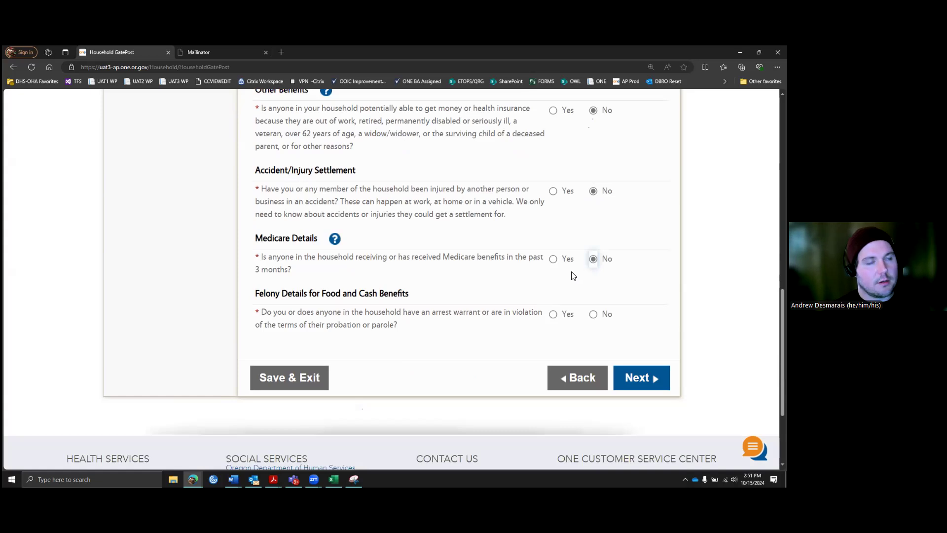
scroll(571, 274, "down", 1)
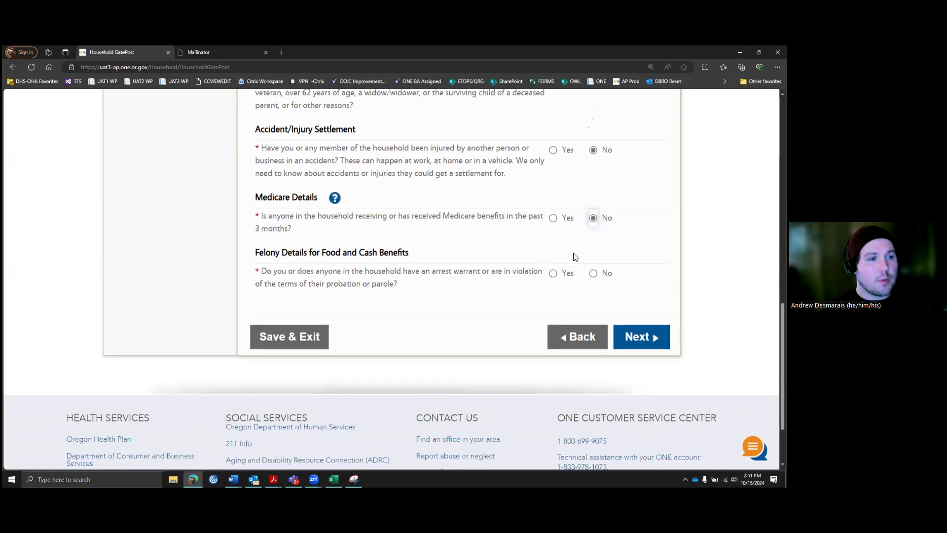
left_click(595, 272)
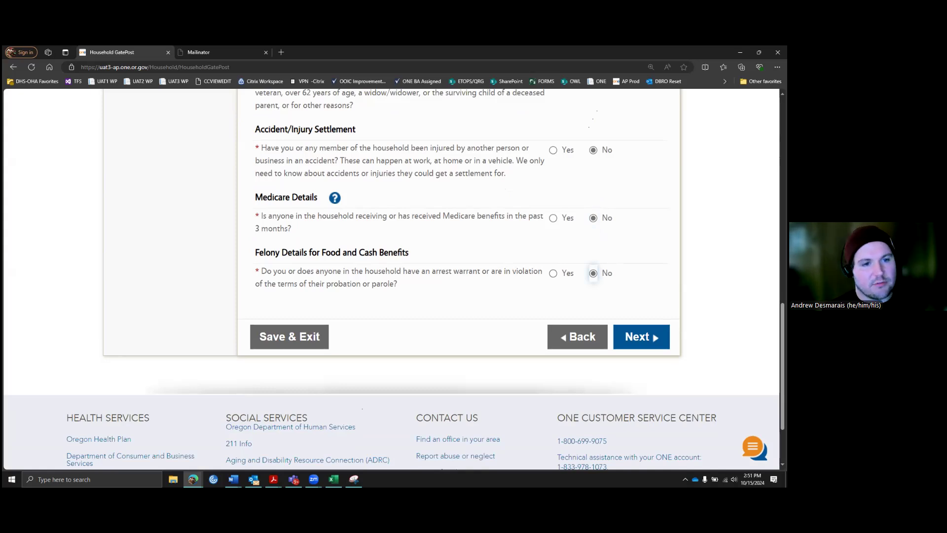
left_click(642, 337)
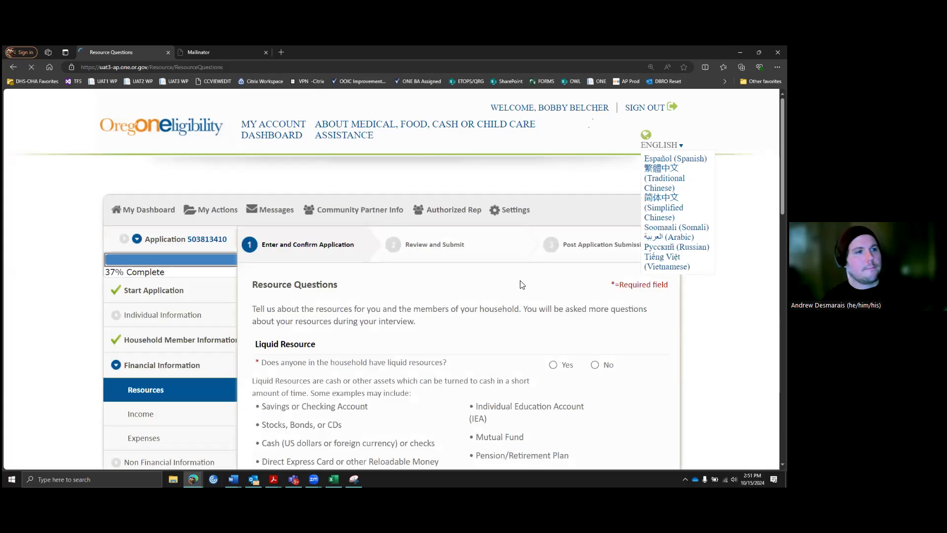
Step: Answer Yes to liquid resources and mark the adult member as having them
scroll(522, 285, "down", 3)
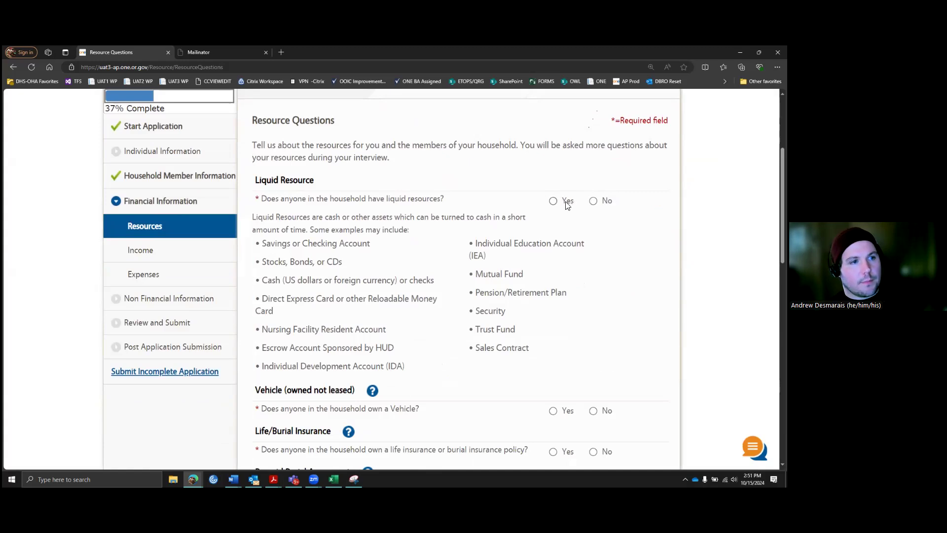
scroll(567, 197, "down", 1)
left_click(553, 159)
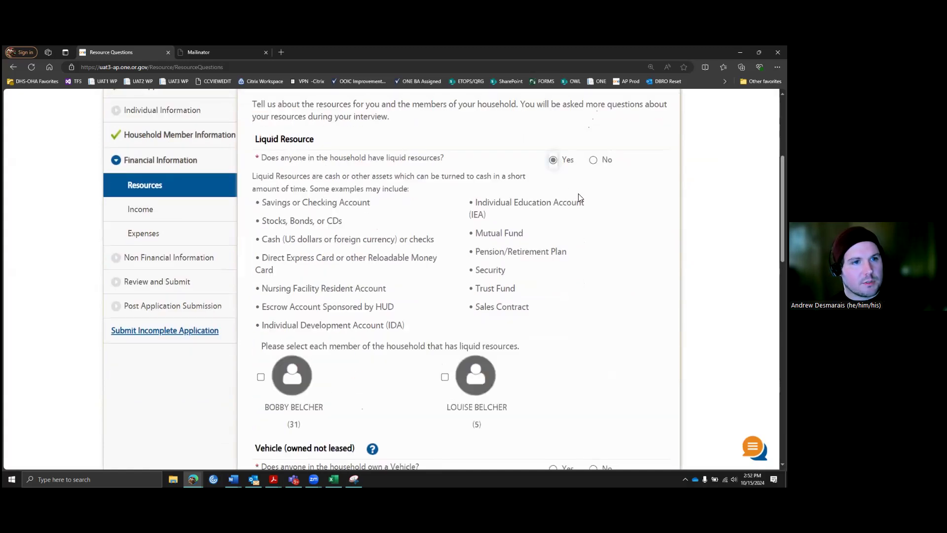
left_click(261, 376)
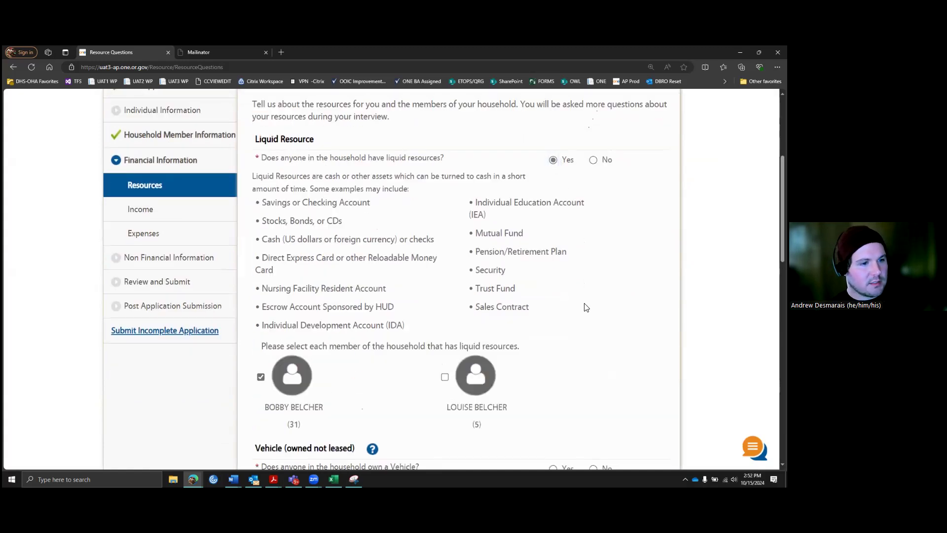
scroll(580, 313, "down", 4)
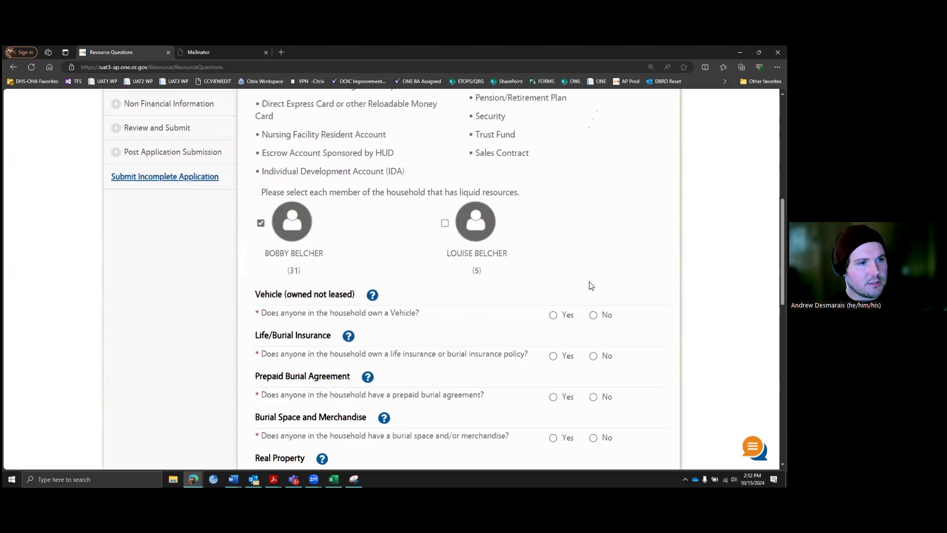
scroll(587, 283, "up", 4)
scroll(471, 226, "up", 2)
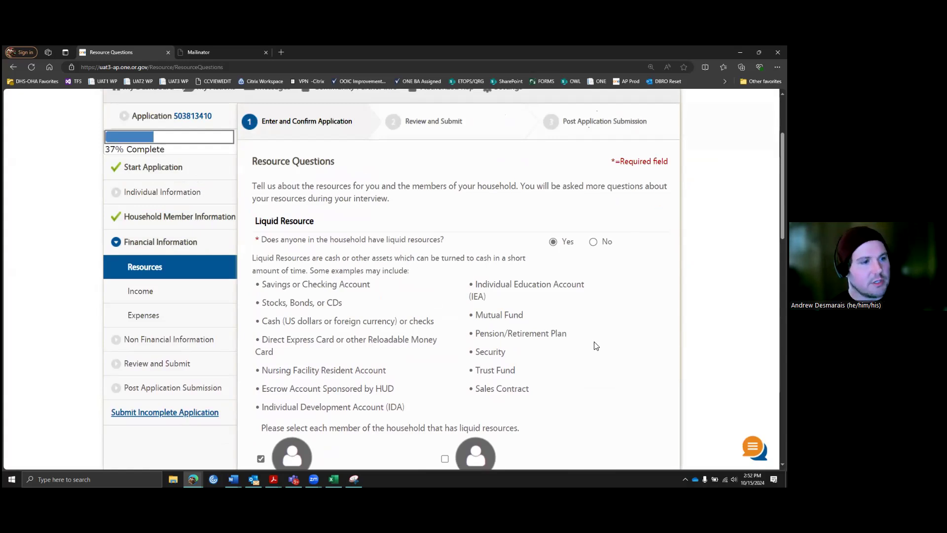
scroll(592, 345, "down", 1)
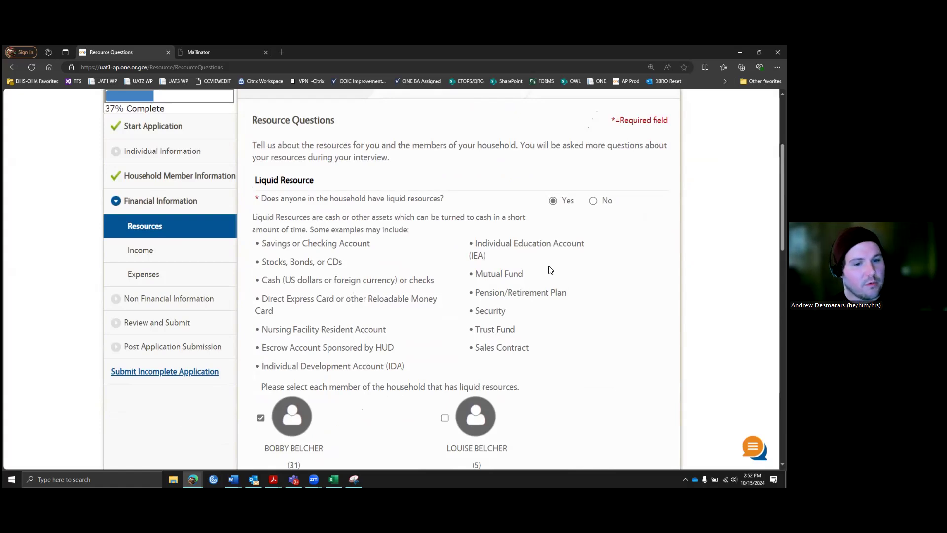
scroll(550, 269, "down", 3)
scroll(558, 274, "down", 3)
Step: Answer No to vehicle, life/burial insurance, prepaid burial, burial space and real property
left_click(592, 264)
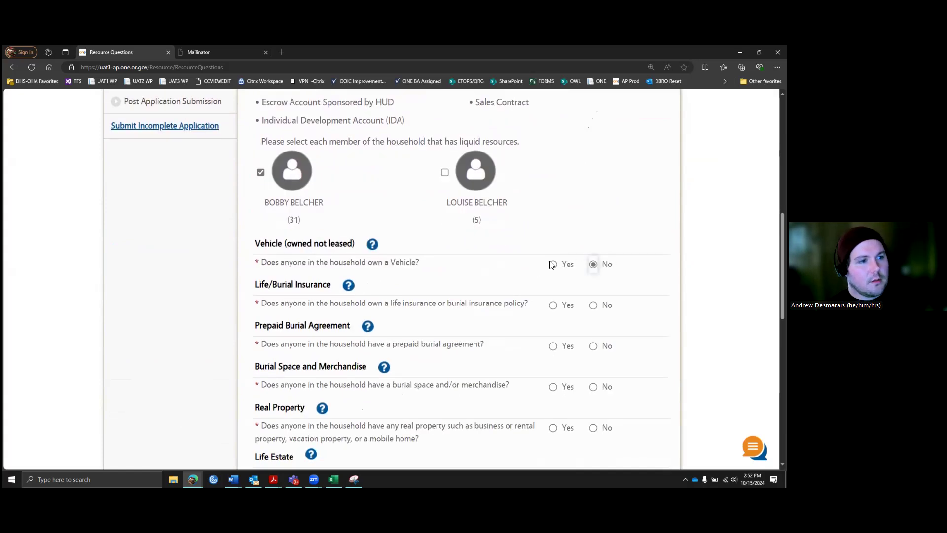
scroll(553, 265, "down", 1)
left_click(599, 265)
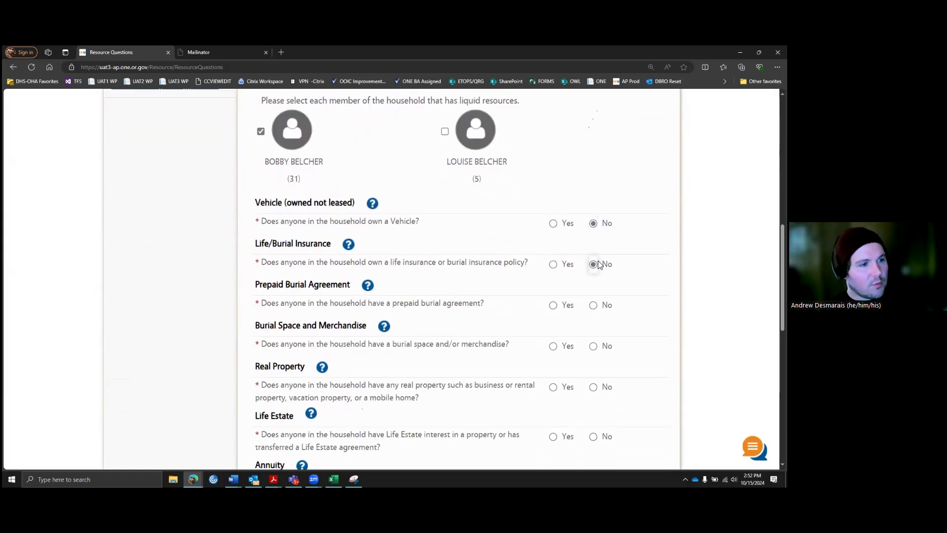
scroll(599, 265, "down", 1)
left_click(596, 265)
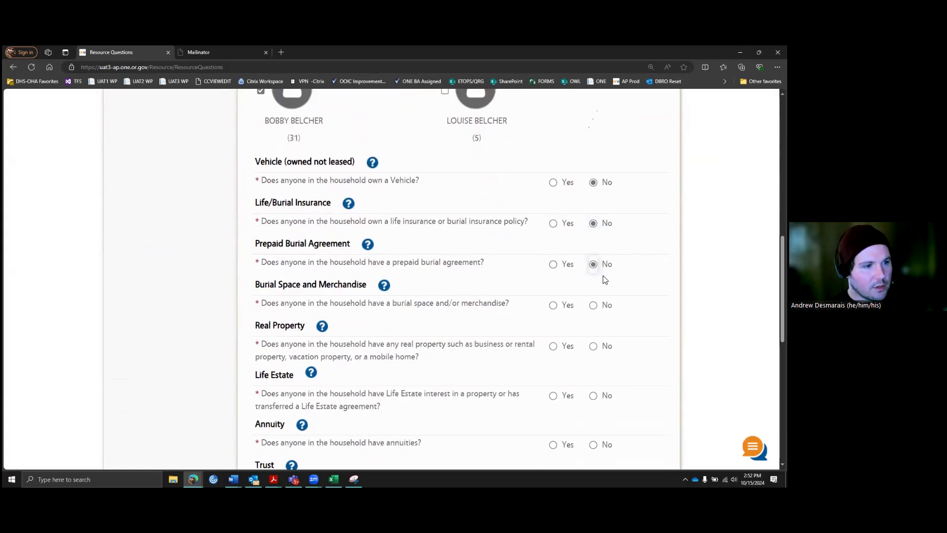
left_click(594, 305)
left_click(596, 346)
Step: Answer No to life estate, annuities, trust, loans, Qualified Partnership Policy and other resources, then continue
scroll(607, 338, "down", 2)
left_click(593, 314)
scroll(596, 313, "down", 1)
left_click(594, 322)
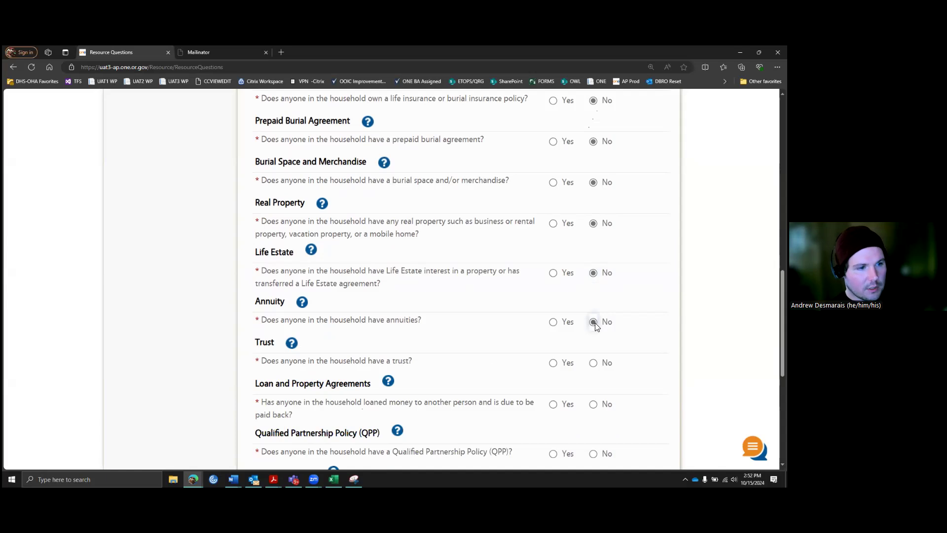
left_click(593, 364)
scroll(596, 392, "down", 2)
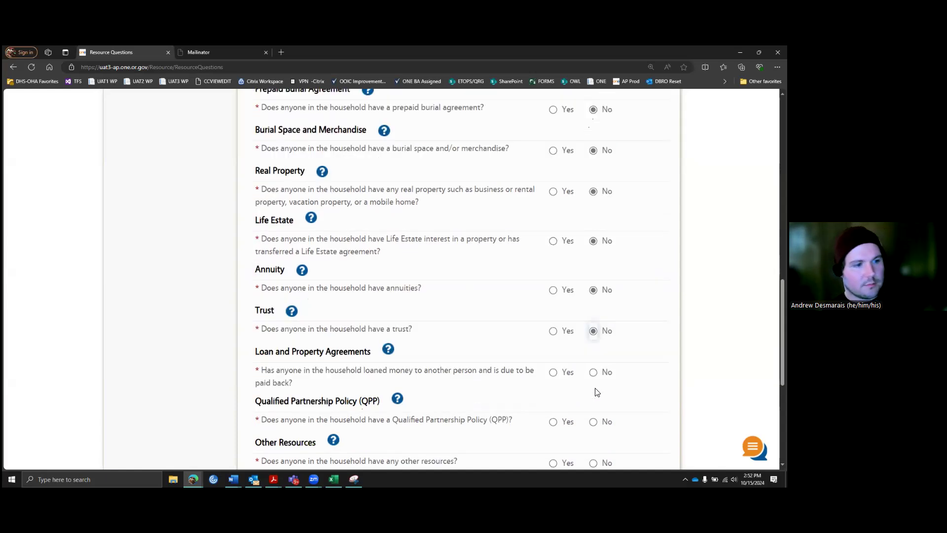
left_click(593, 322)
left_click(593, 373)
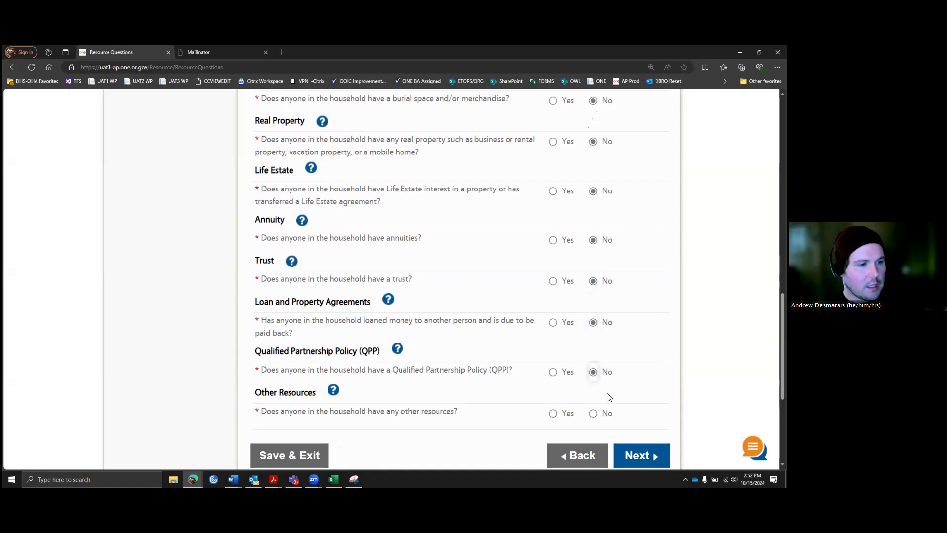
left_click(594, 414)
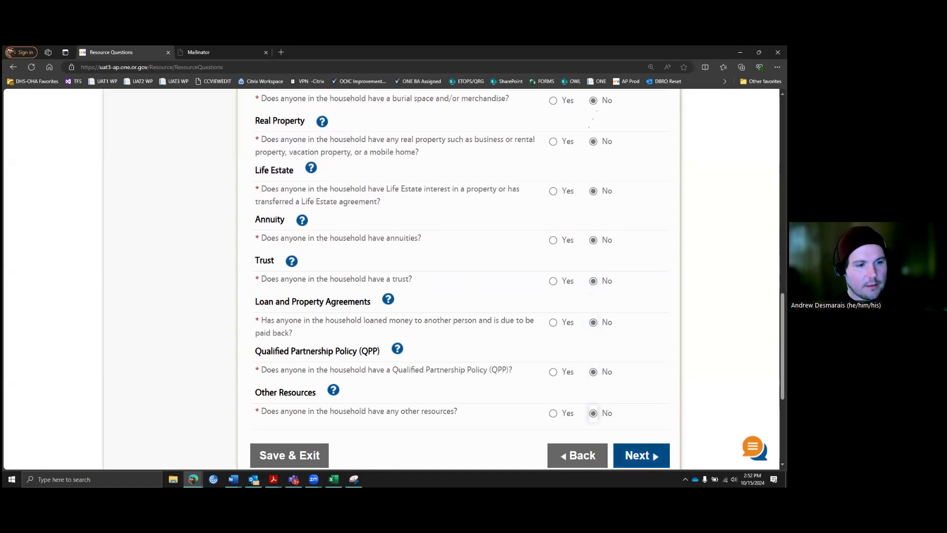
left_click(636, 457)
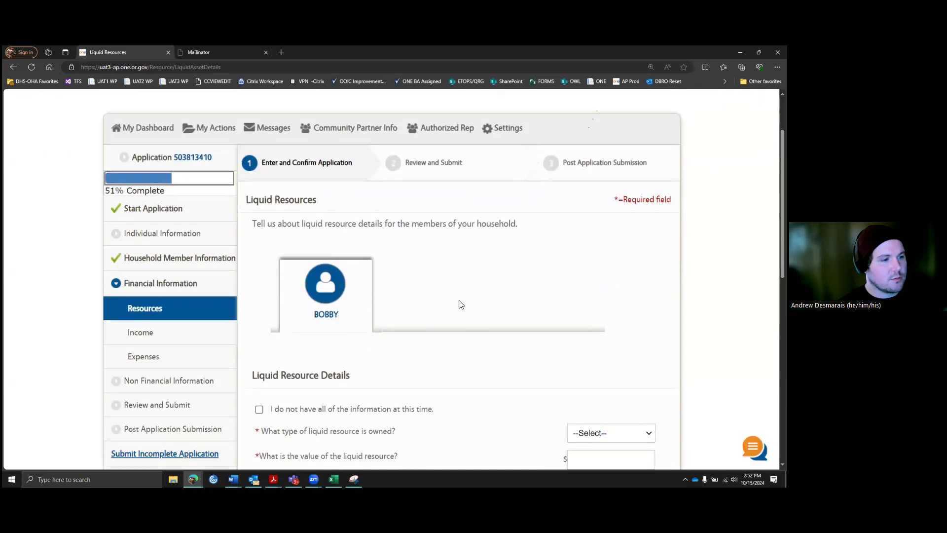
Step: Choose Checking Account as the liquid resource type, enter 500 as its value, and continue
scroll(458, 304, "down", 3)
left_click(611, 310)
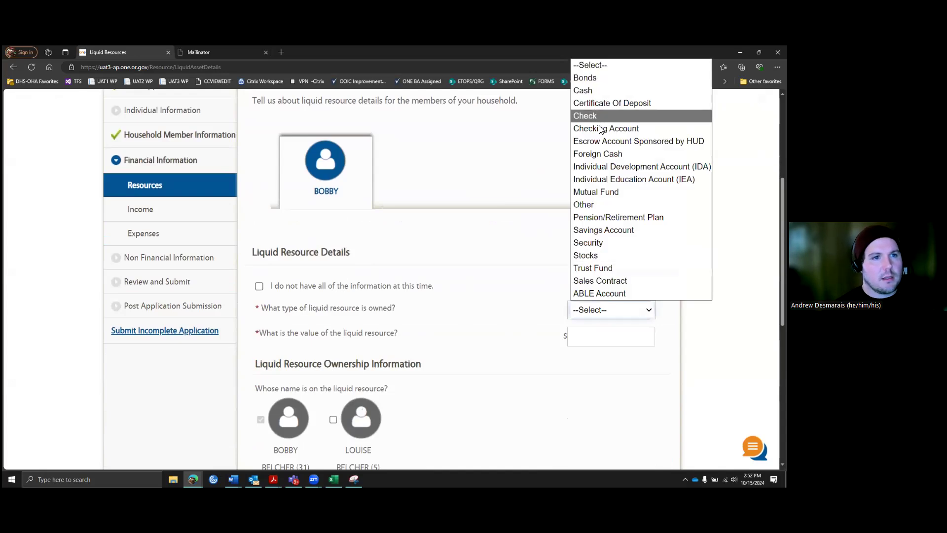
left_click(601, 129)
left_click(608, 339)
type("500")
scroll(513, 333, "down", 3)
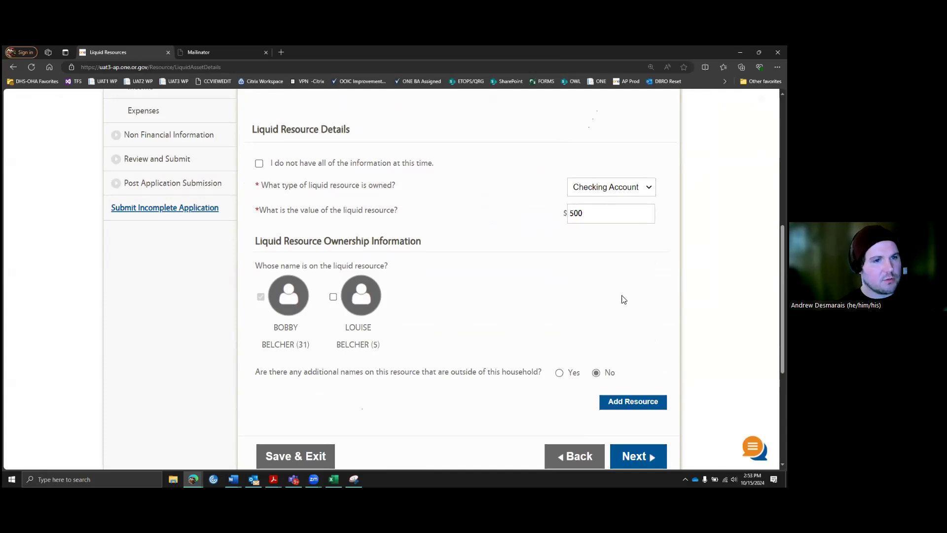
scroll(622, 321, "down", 1)
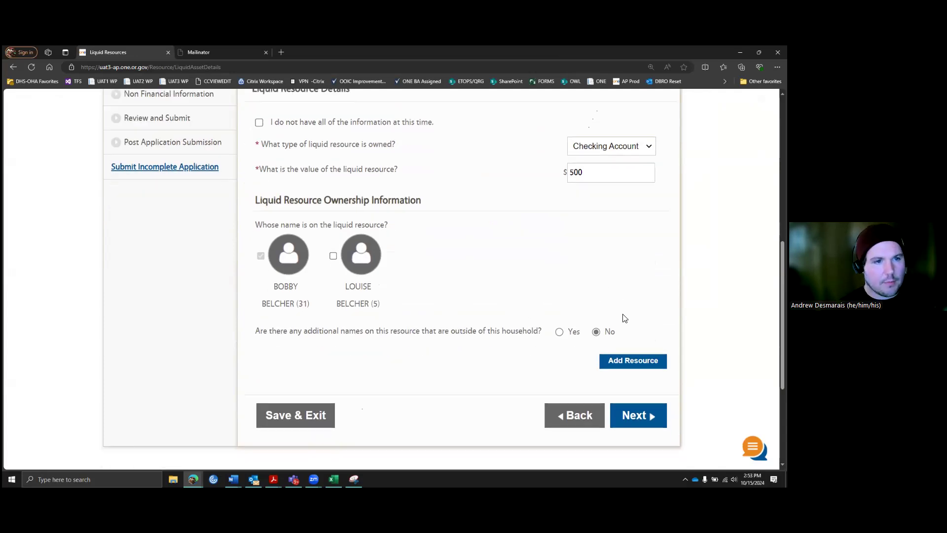
scroll(623, 318, "up", 2)
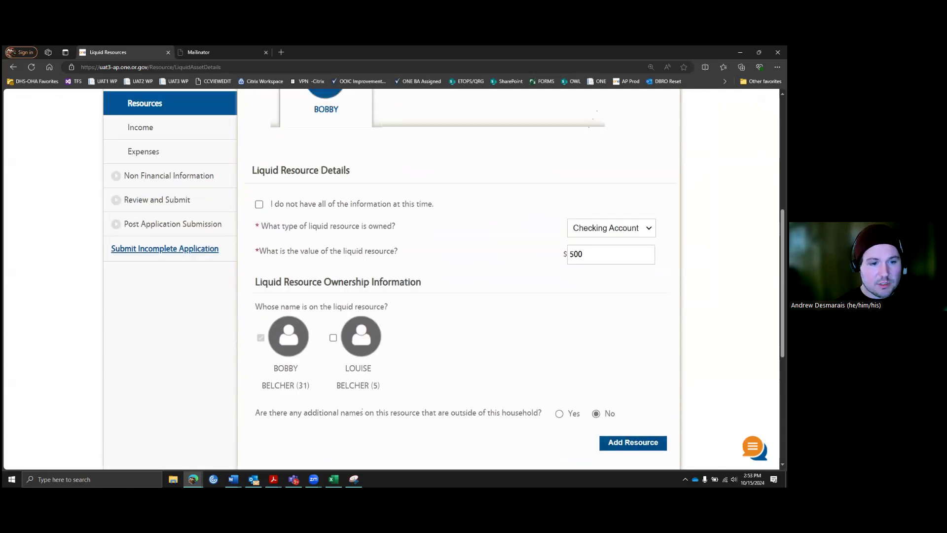
scroll(624, 407, "down", 1)
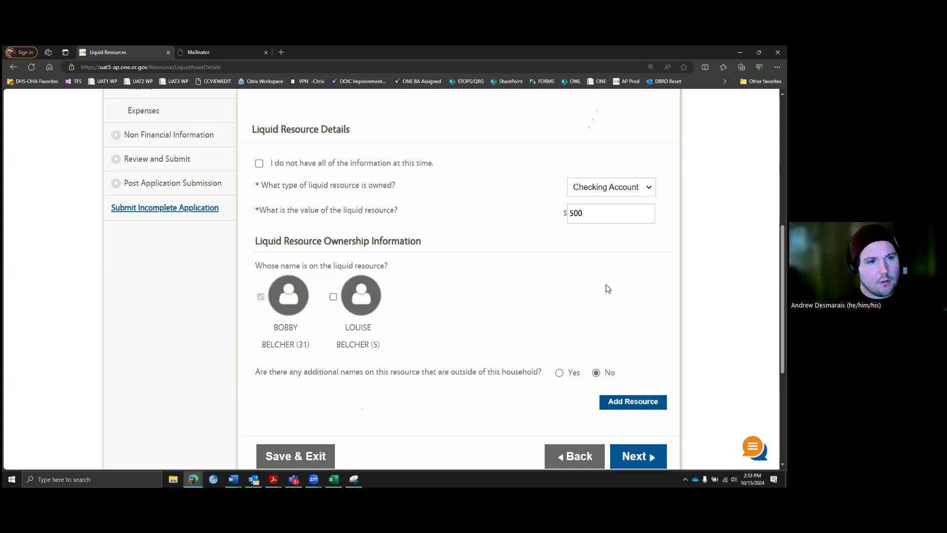
left_click(634, 455)
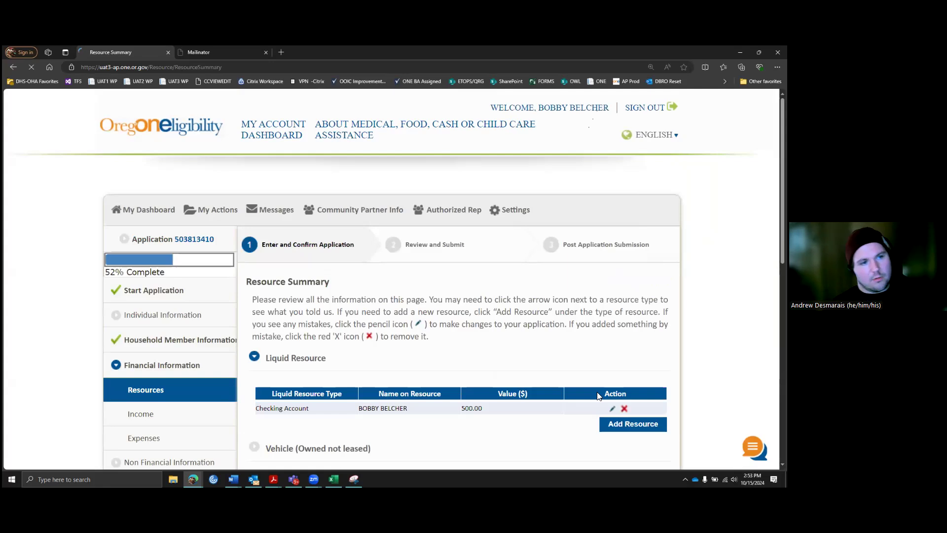
Step: Check the $500 Checking Account row on the Resource Summary and continue to Income Information
scroll(561, 338, "down", 3)
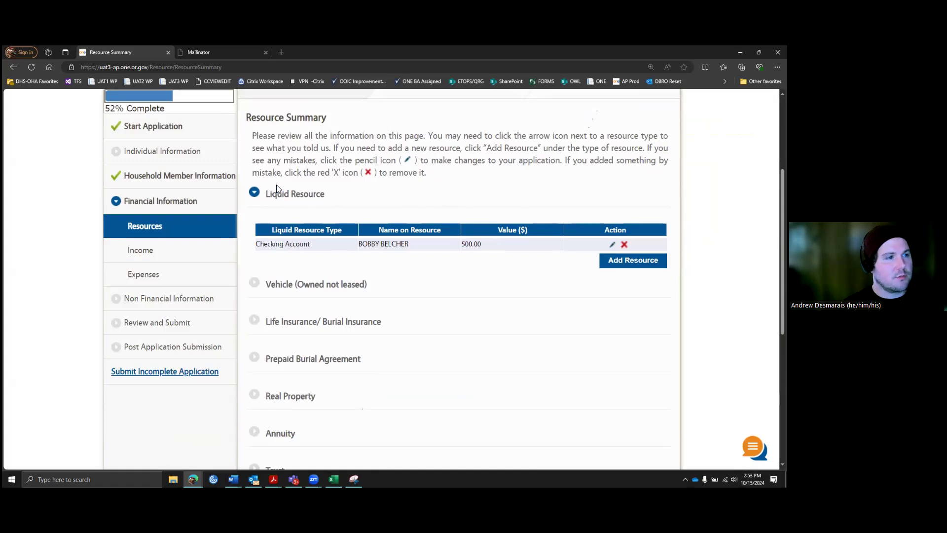
left_click_drag(268, 245, 305, 245)
left_click(371, 269)
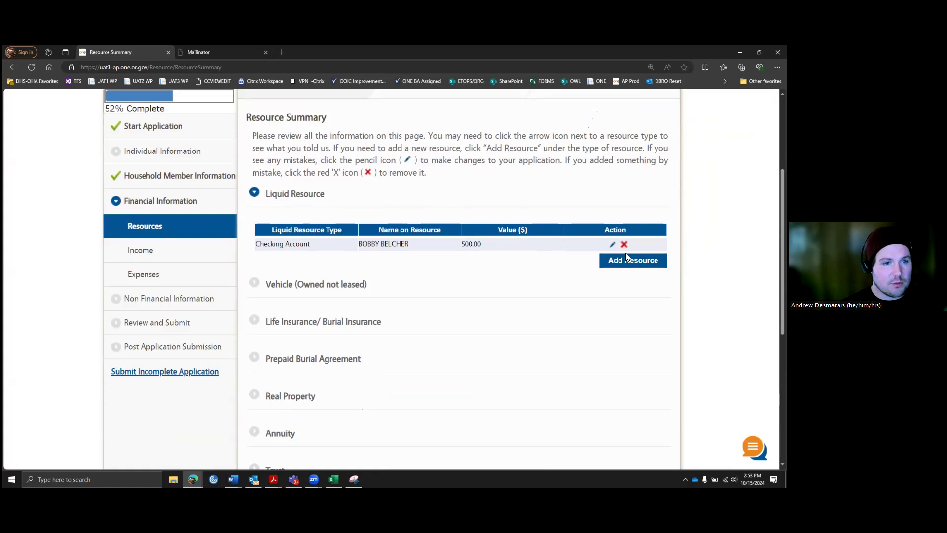
scroll(607, 262, "down", 4)
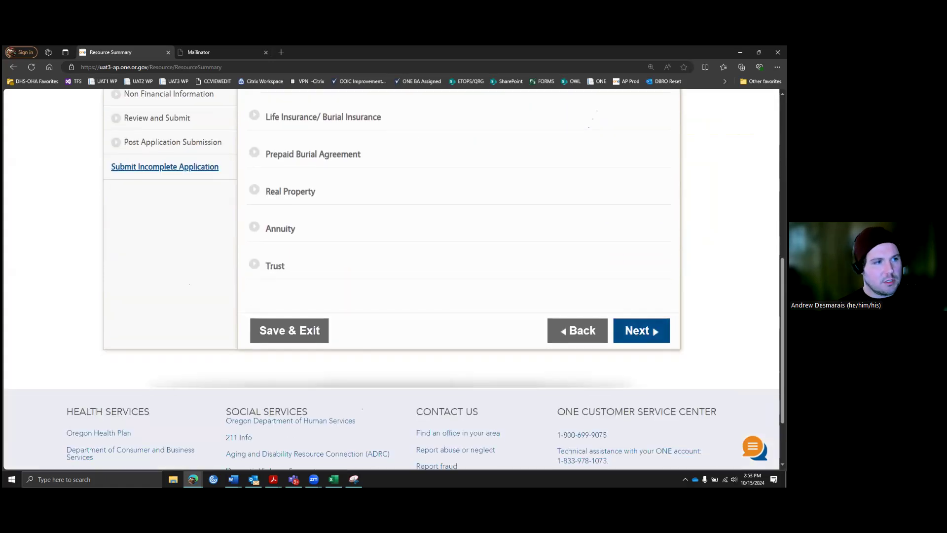
left_click(650, 331)
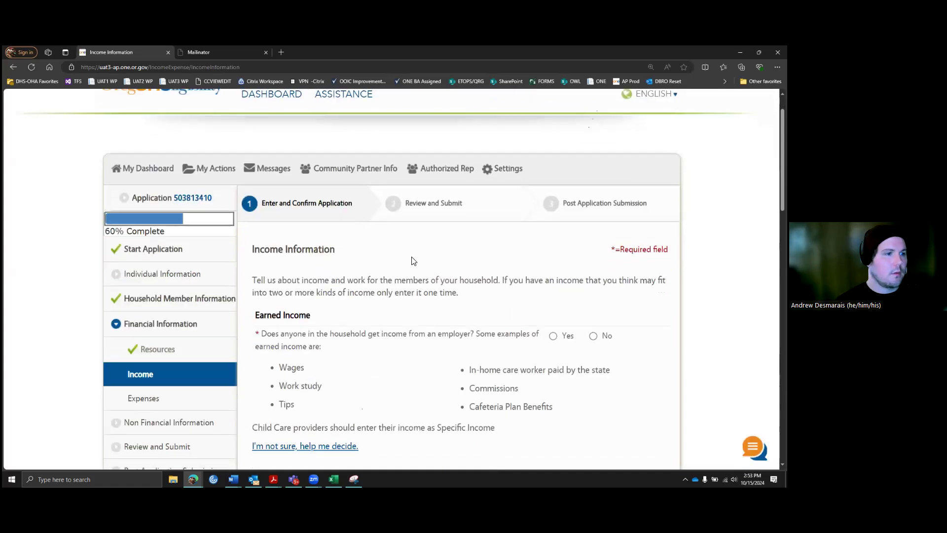
Step: Answer Yes to employer income and mark the adult member as earning it
scroll(342, 198, "down", 2)
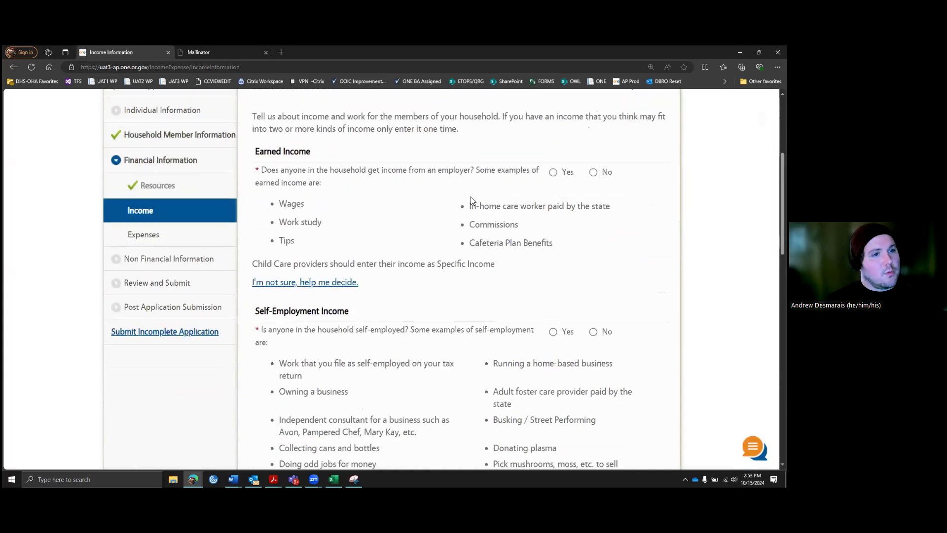
scroll(470, 198, "up", 1)
scroll(487, 235, "down", 2)
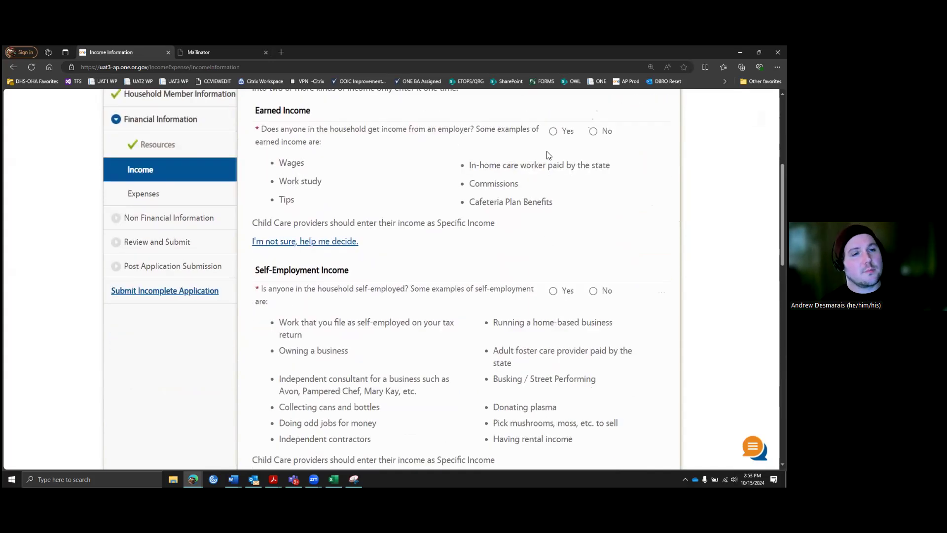
left_click(553, 132)
left_click(261, 292)
Step: Answer No to specific income, unpaid work, unearned income and self-employment, then continue to Earned Income
scroll(414, 271, "down", 6)
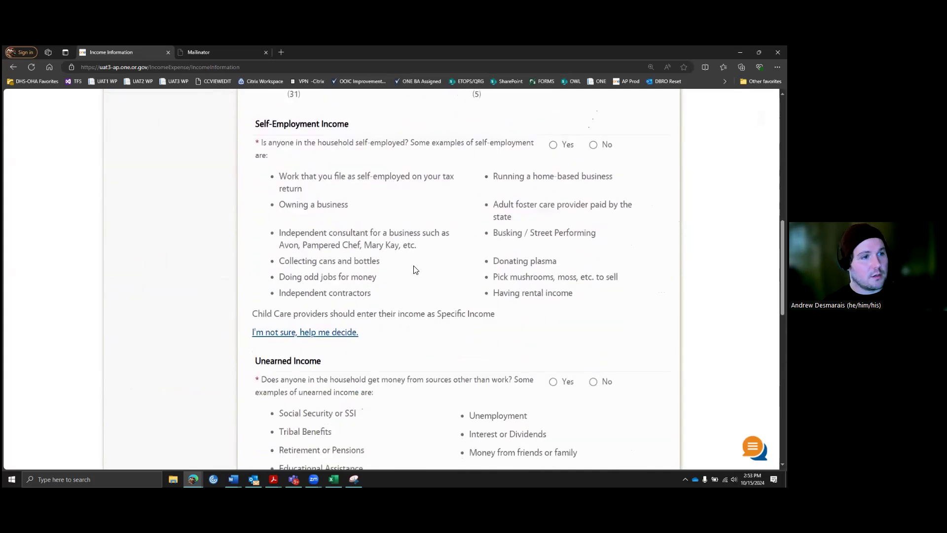
scroll(357, 299, "down", 2)
scroll(358, 298, "down", 3)
scroll(412, 295, "down", 2)
scroll(467, 285, "down", 2)
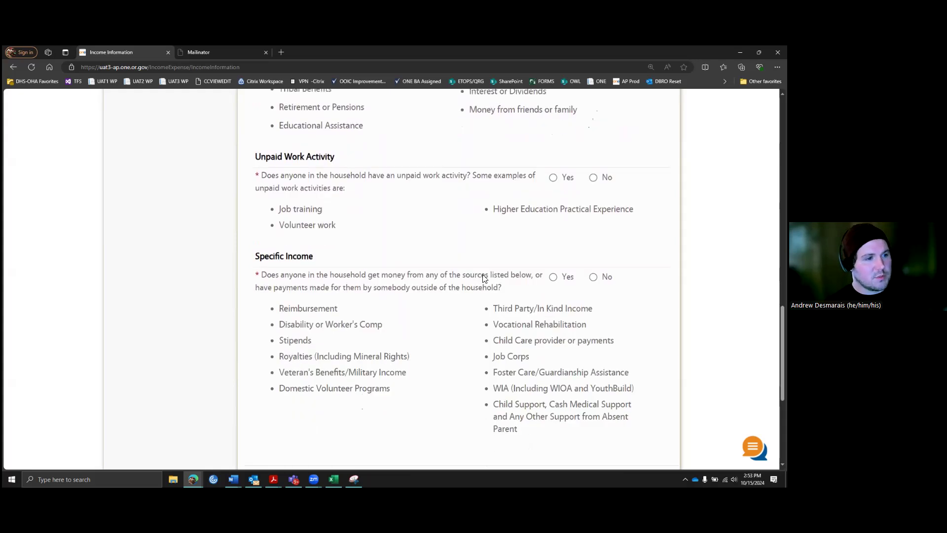
left_click(603, 211)
scroll(604, 222, "up", 3)
left_click(601, 232)
scroll(598, 239, "up", 3)
left_click(594, 220)
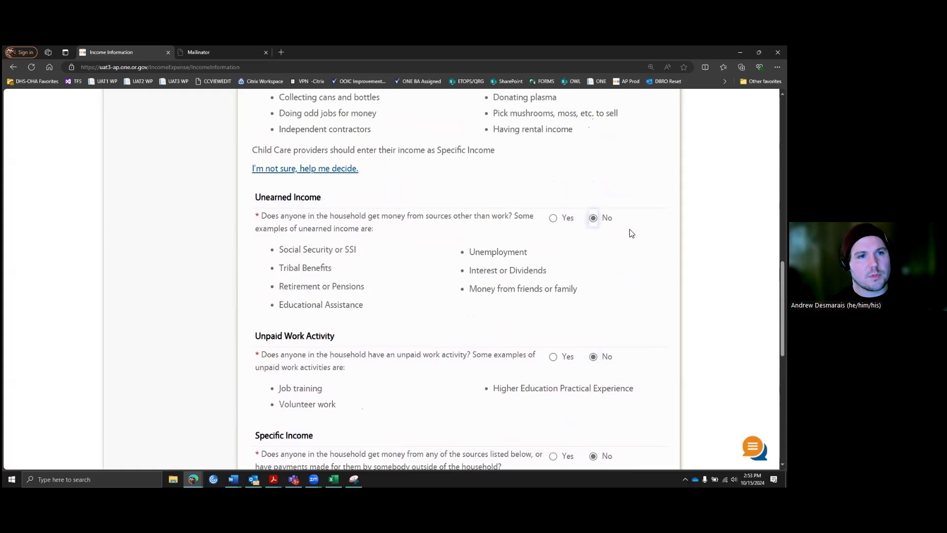
scroll(630, 232, "up", 3)
left_click(594, 144)
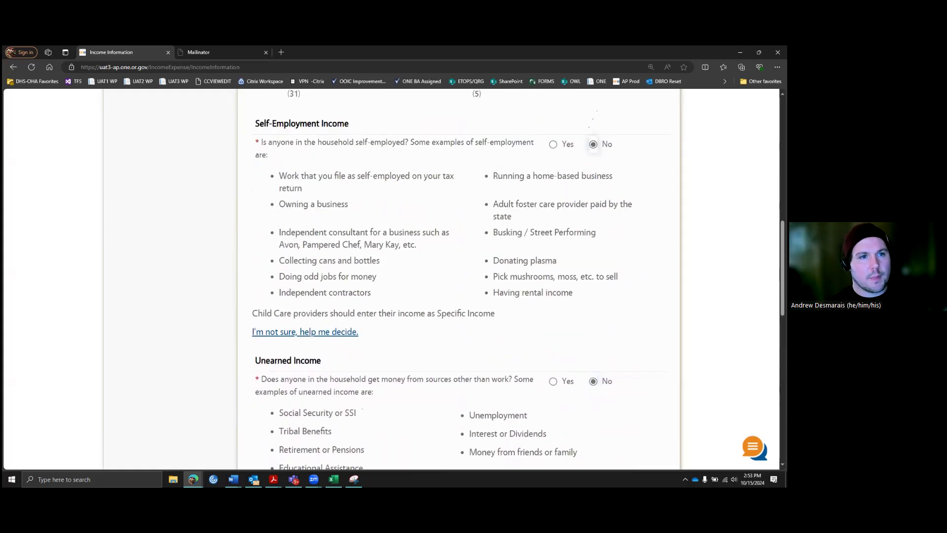
scroll(594, 144, "up", 6)
scroll(624, 336, "down", 15)
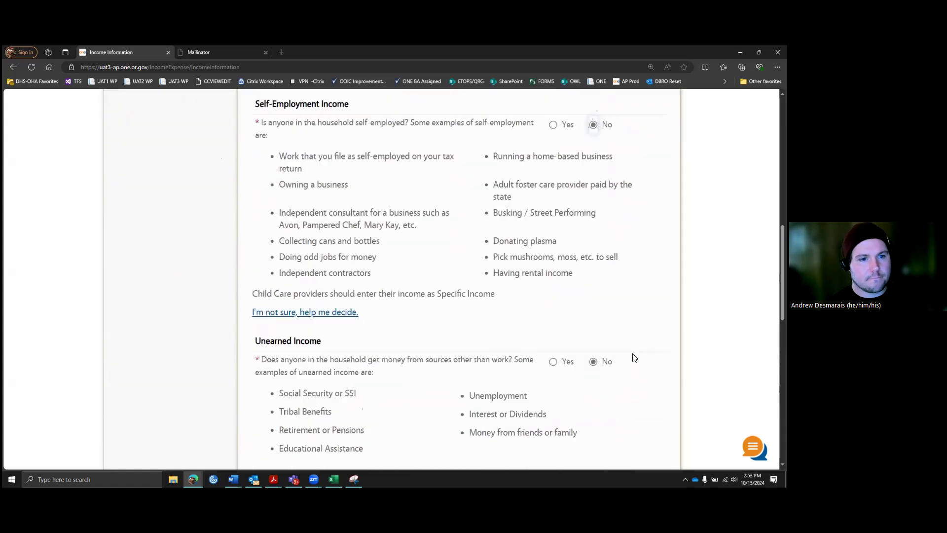
left_click(641, 246)
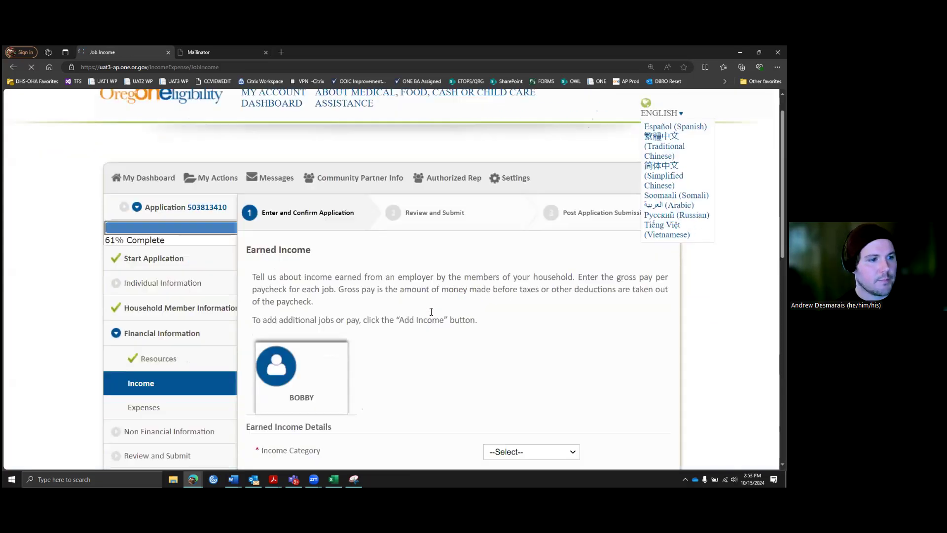
Step: Set the income category and type to Wages, with employer name Bob's Burger
scroll(424, 293, "down", 3)
scroll(566, 276, "down", 1)
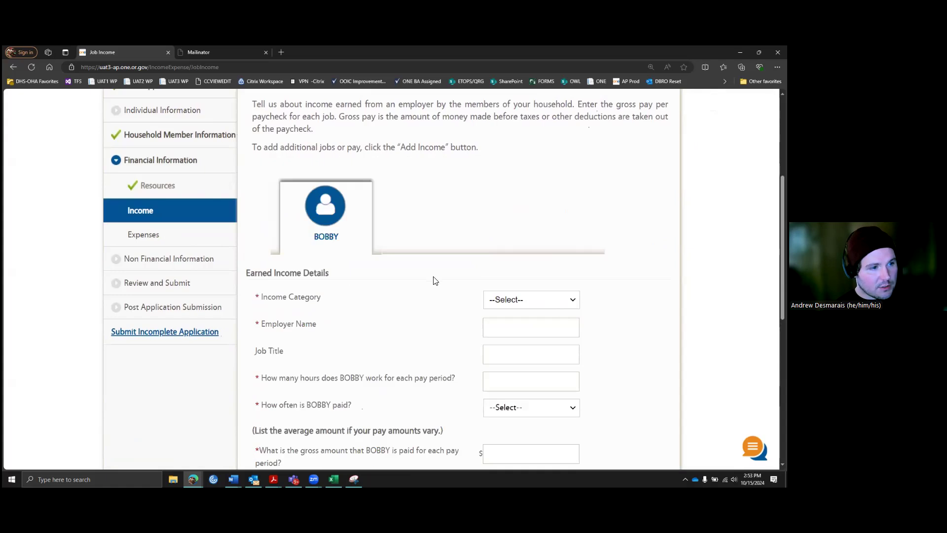
left_click(568, 302)
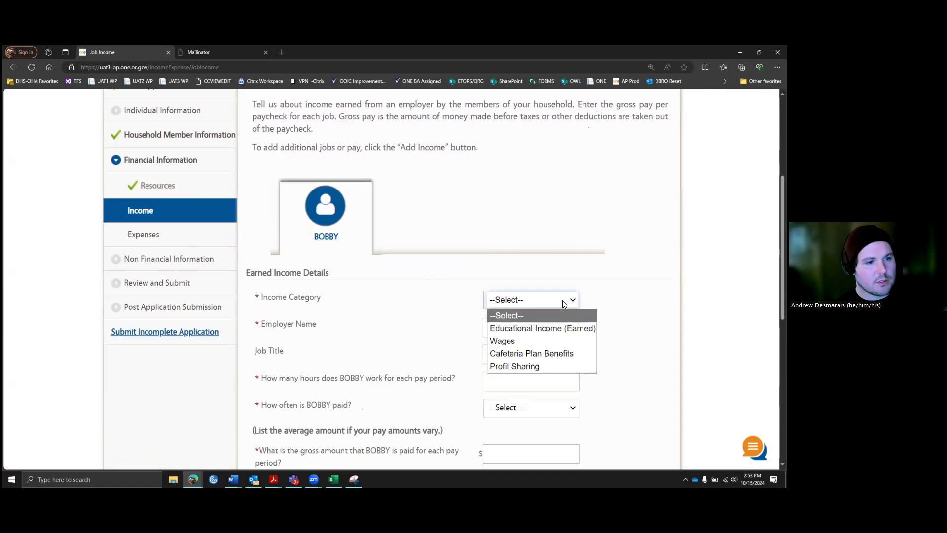
left_click(516, 341)
left_click(542, 329)
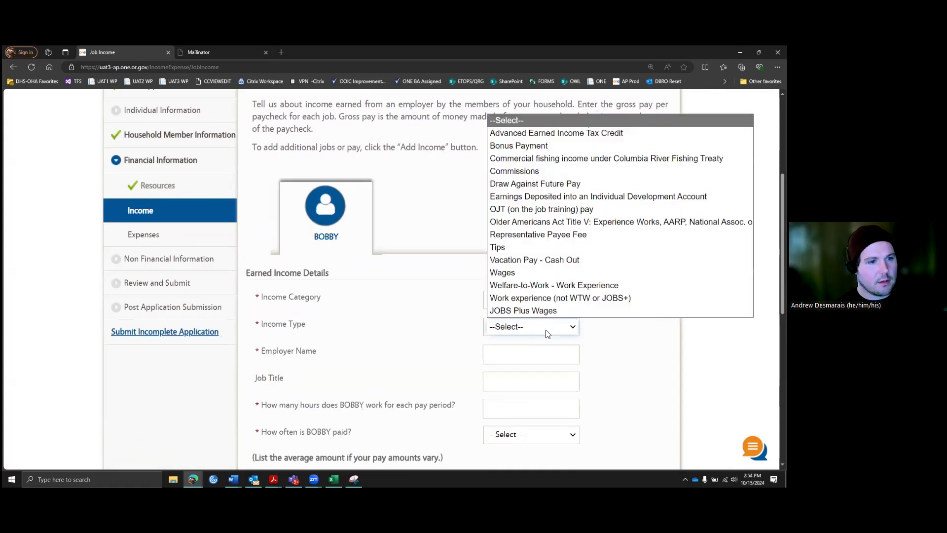
left_click(514, 274)
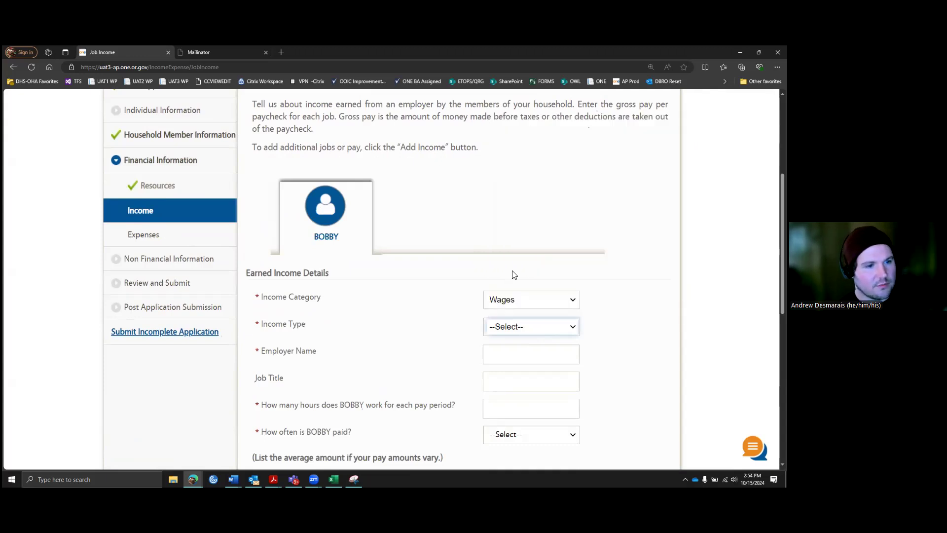
left_click(522, 351)
scroll(637, 316, "down", 2)
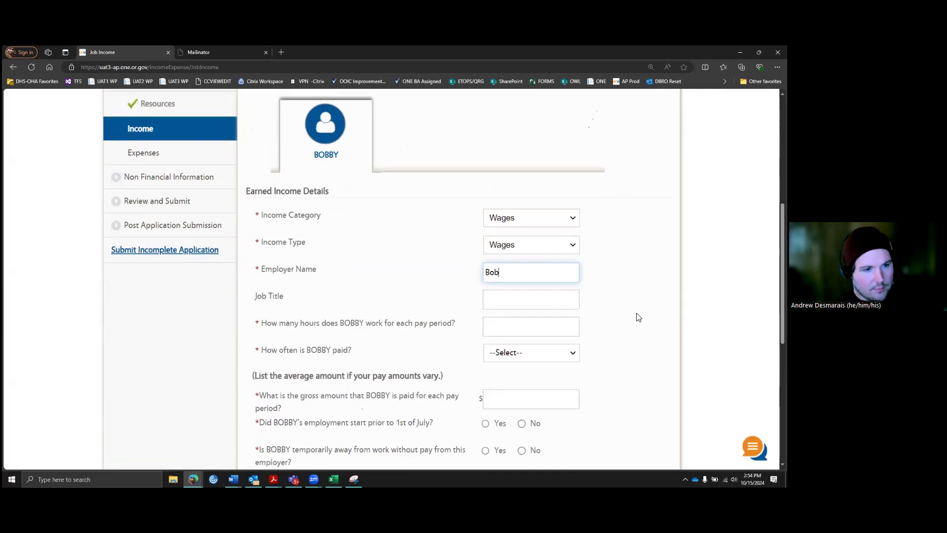
type("Bob's Burger")
left_click(543, 299)
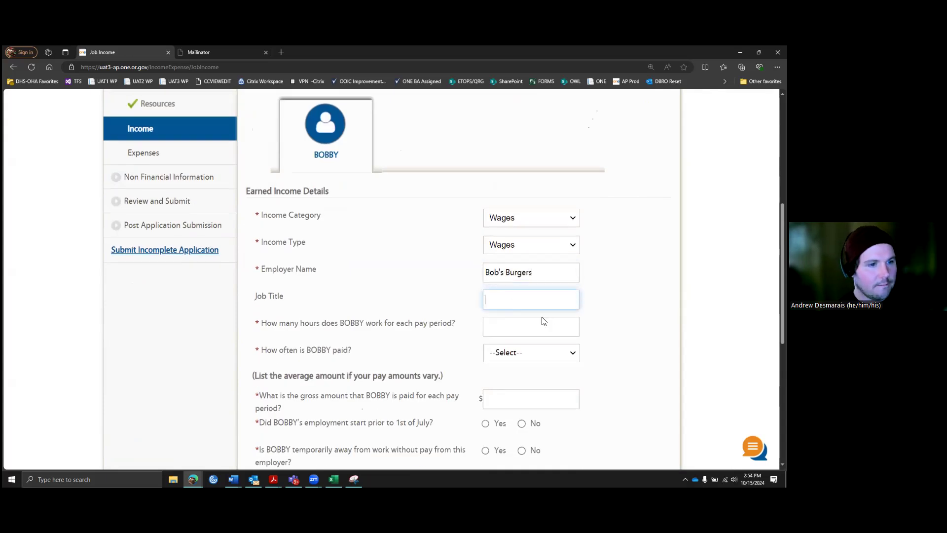
Step: Enter 75 hours per pay period, Monthly frequency and $1500 gross pay
scroll(544, 320, "down", 2)
left_click(526, 245)
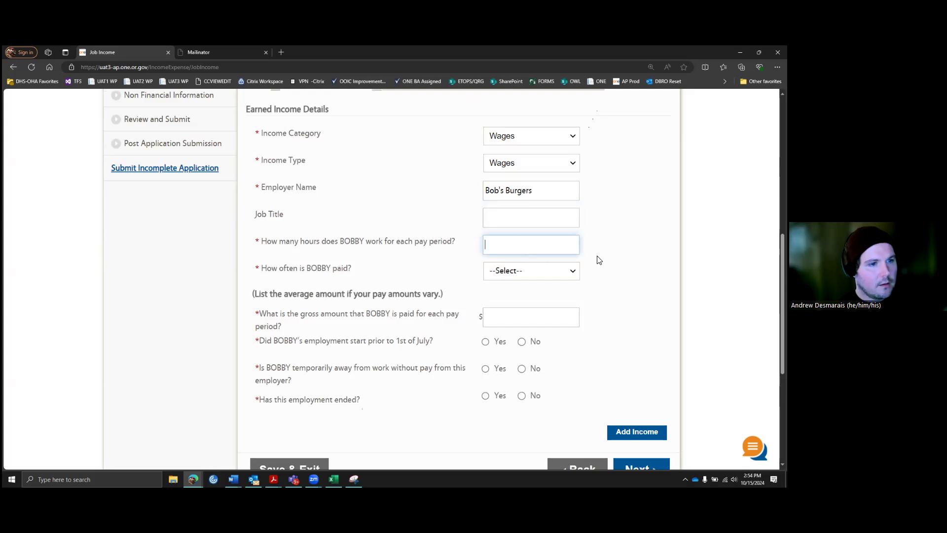
type("75")
left_click(561, 271)
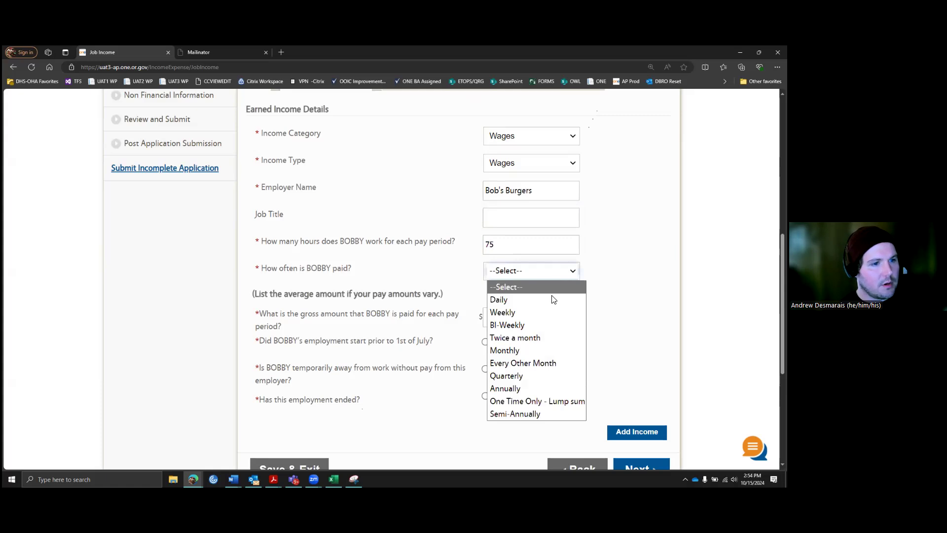
left_click(572, 313)
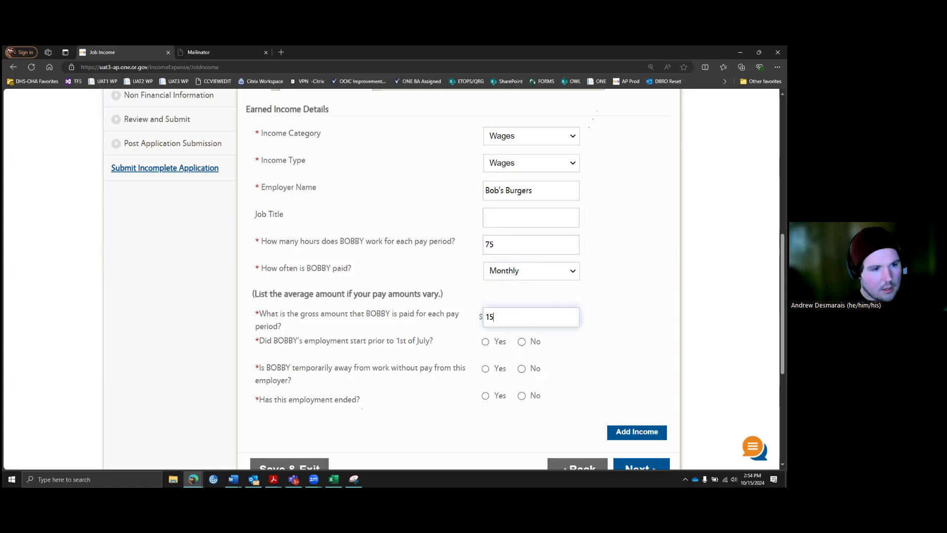
left_click(636, 331)
scroll(636, 331, "down", 1)
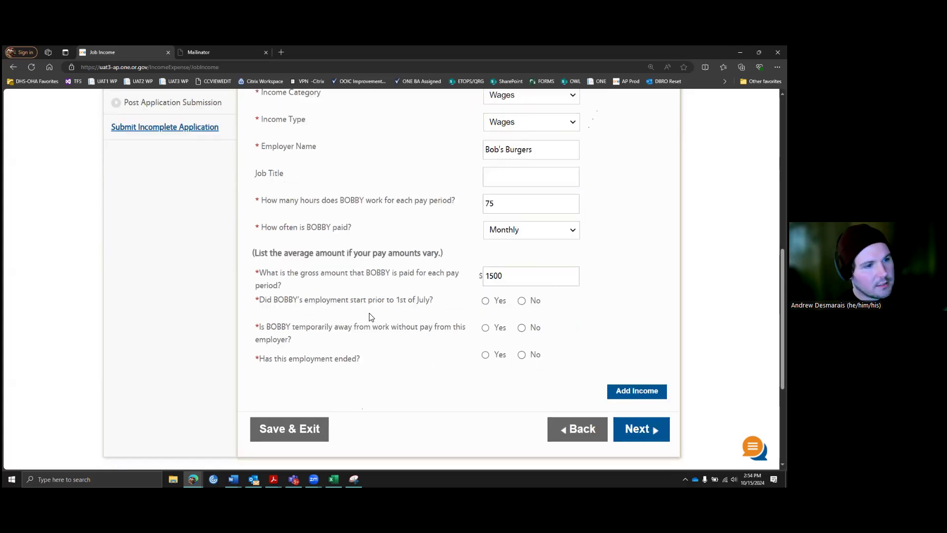
Step: Answer Yes to starting before July 1st, No to temporarily away, and No to employment ended
left_click(486, 301)
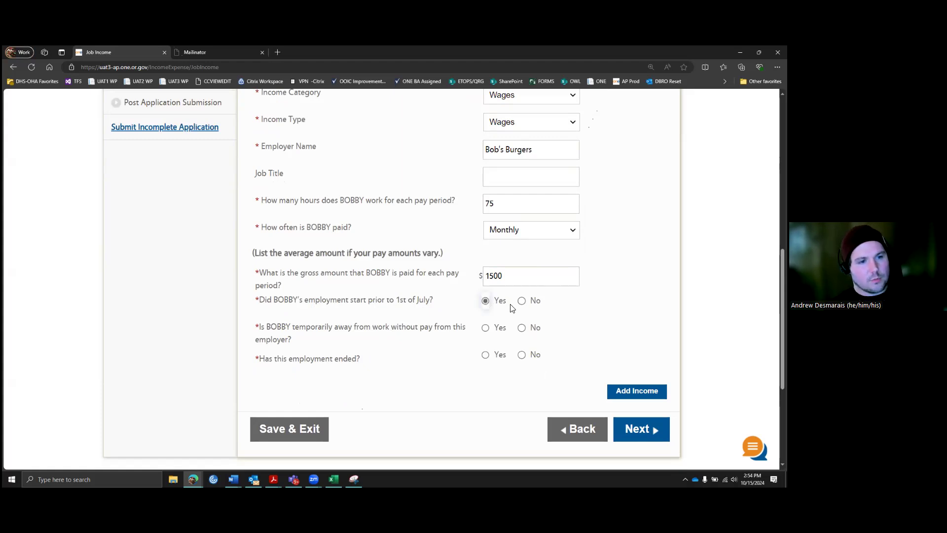
scroll(513, 304, "down", 1)
left_click(521, 259)
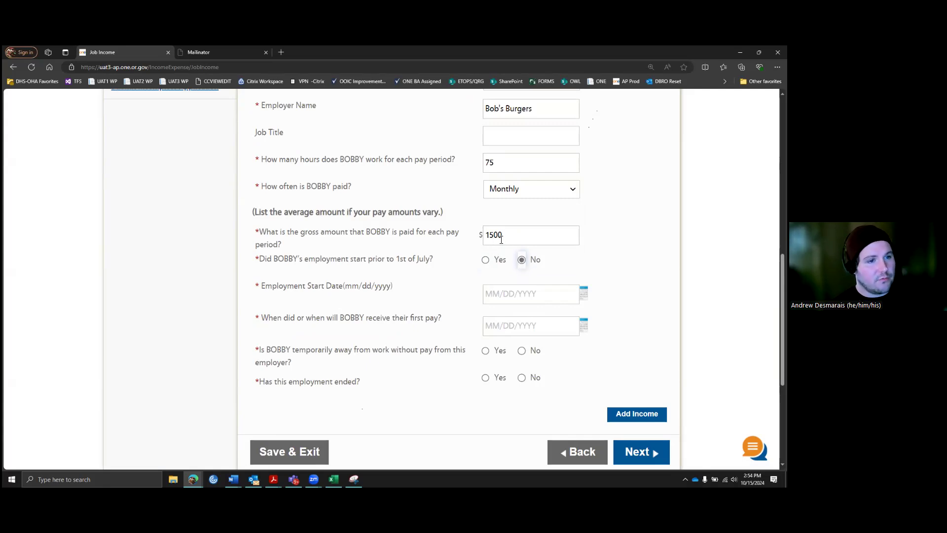
left_click(485, 259)
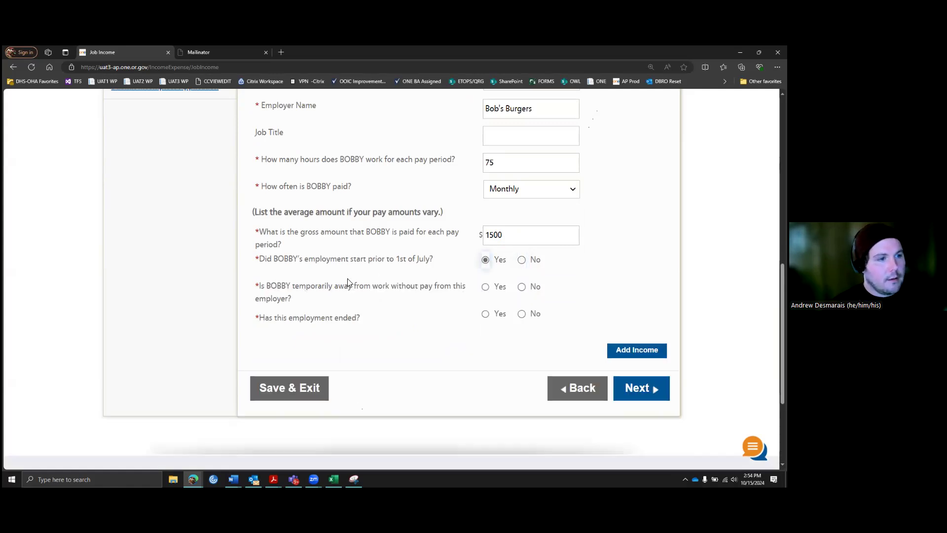
left_click(486, 289)
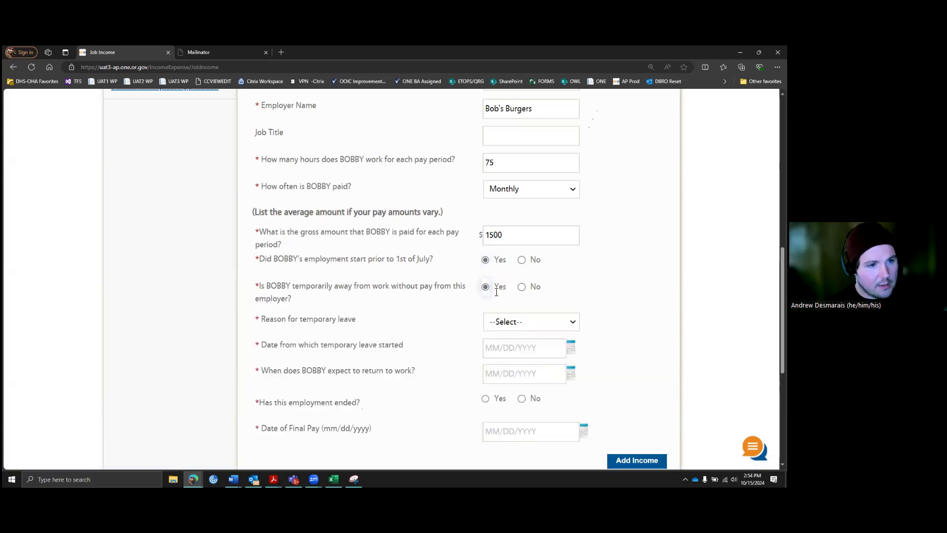
scroll(462, 240, "down", 2)
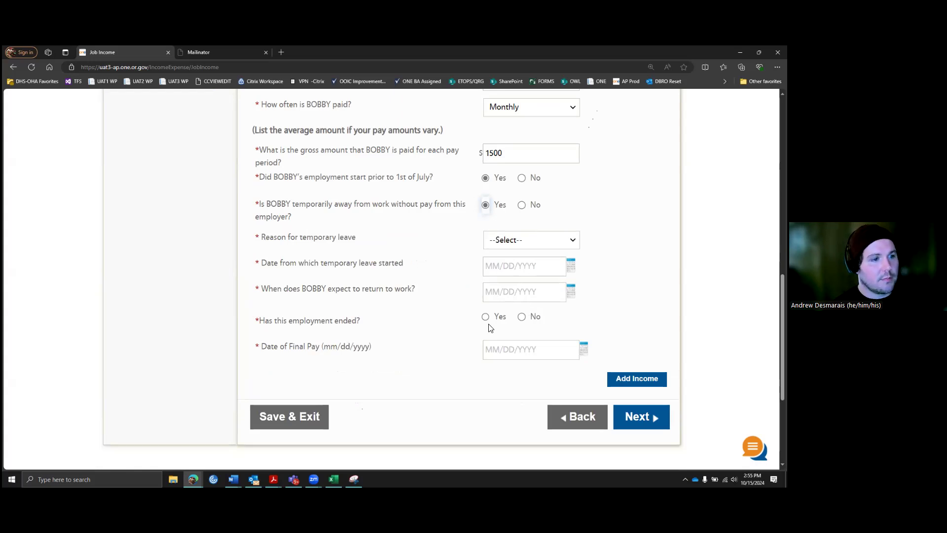
left_click(522, 205)
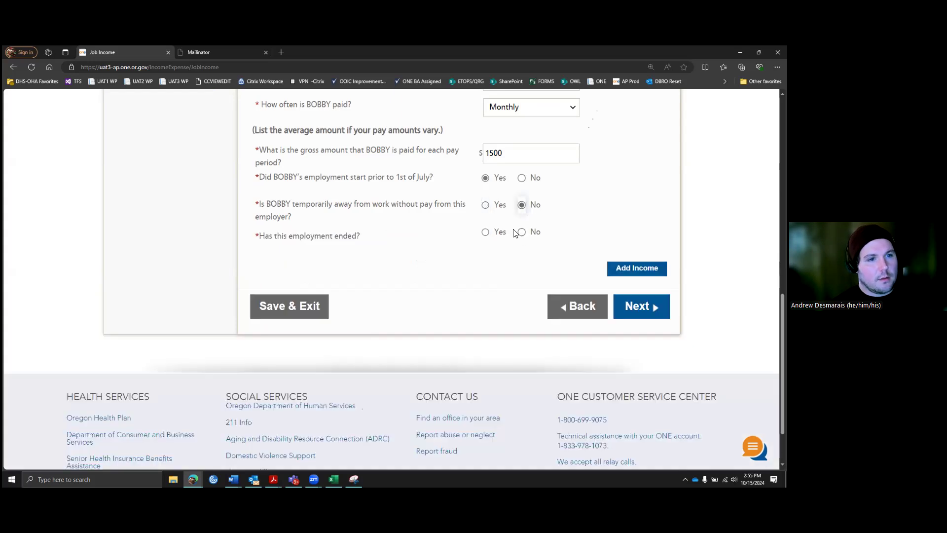
left_click(485, 231)
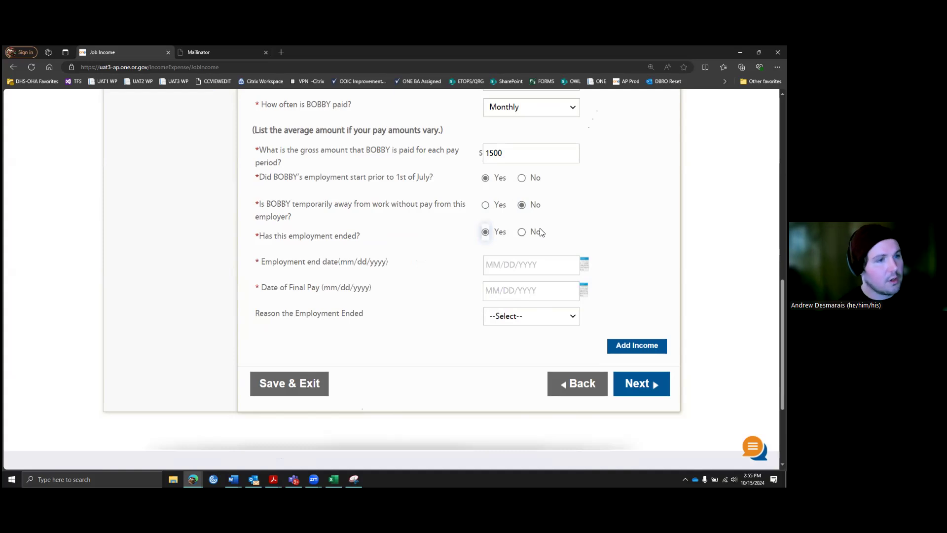
left_click(526, 233)
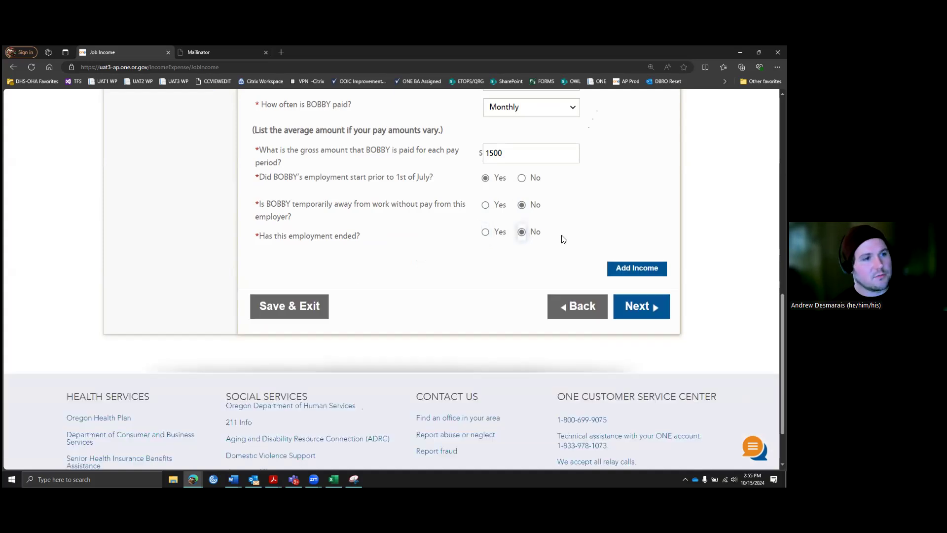
Step: Review the completed job form and save the wage entry
scroll(571, 233, "down", 1)
scroll(574, 232, "up", 2)
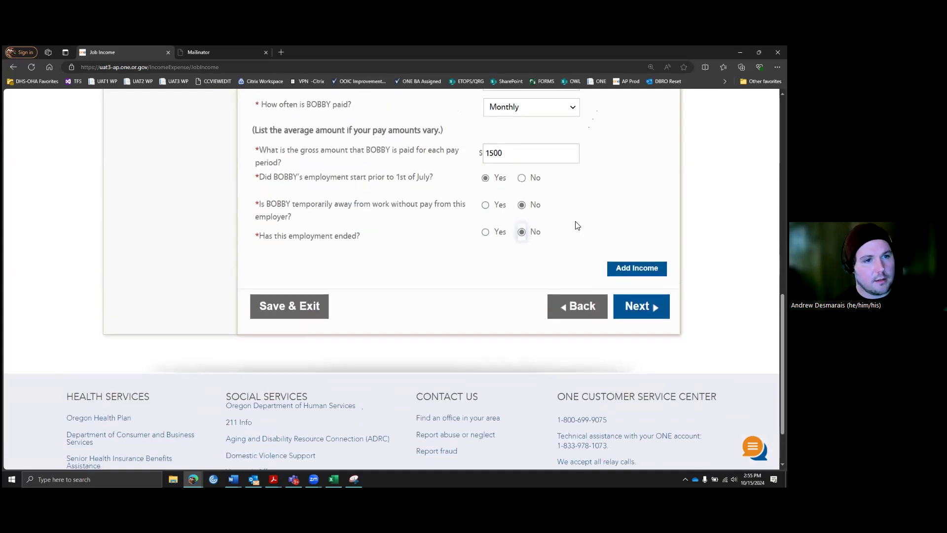
scroll(612, 266, "up", 1)
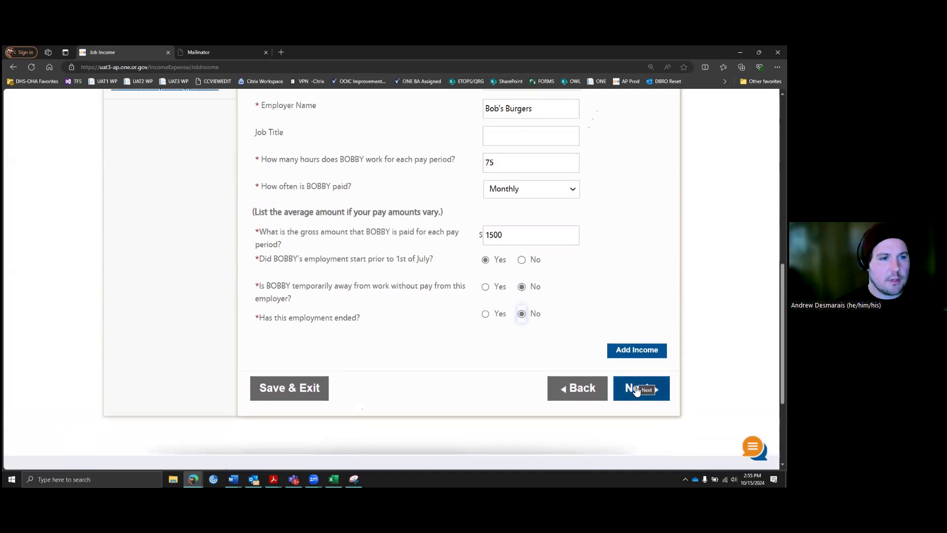
scroll(592, 328, "up", 2)
scroll(592, 328, "down", 2)
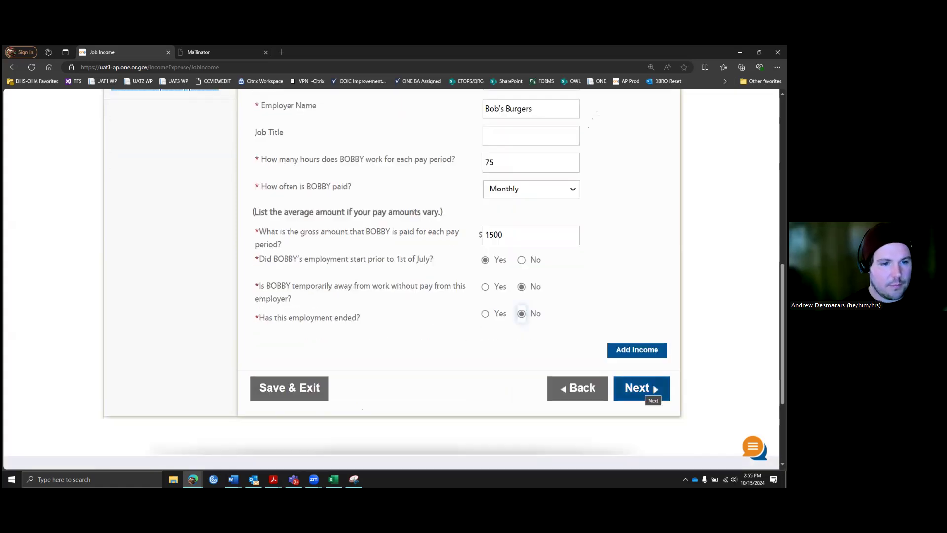
left_click(649, 391)
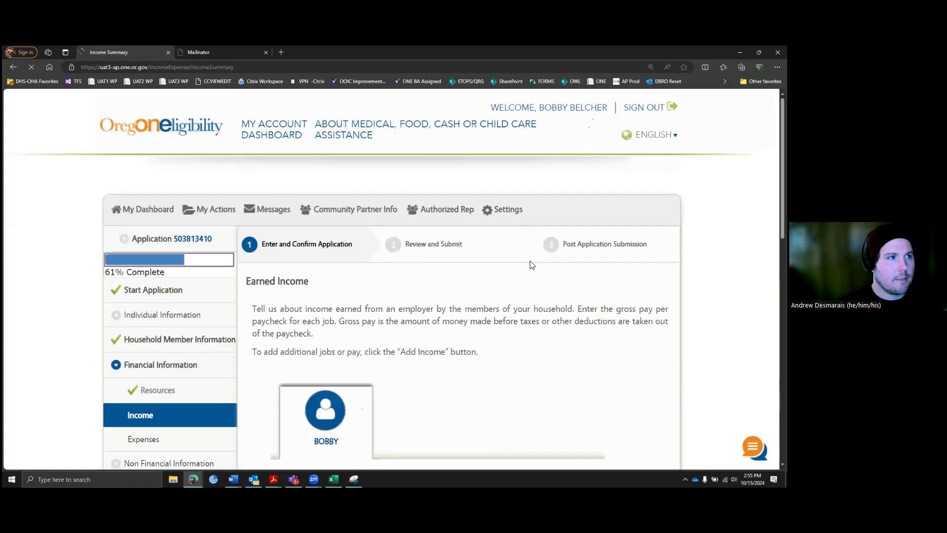
Step: Check the $1500 monthly Bob's Burgers Wages row on the Income Summary and continue to expenses
scroll(539, 257, "down", 4)
scroll(544, 251, "up", 2)
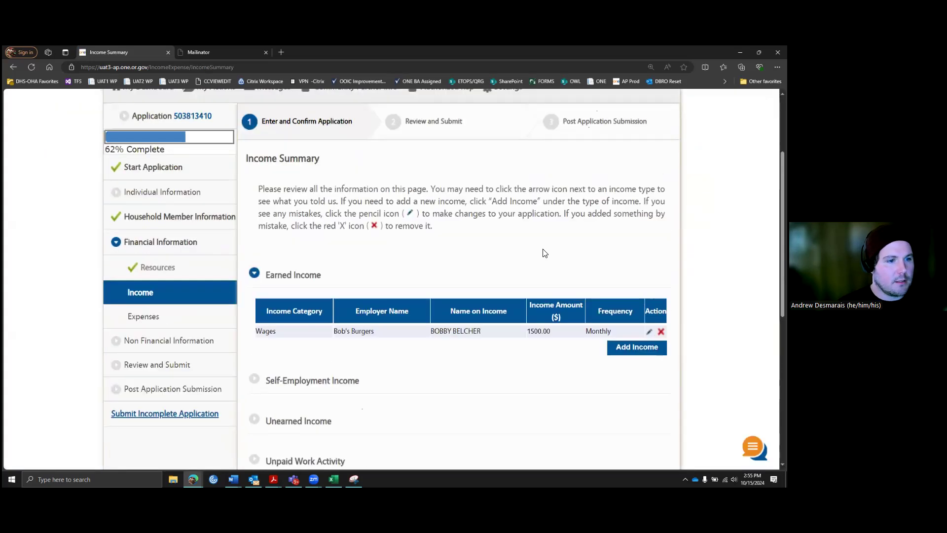
scroll(543, 253, "down", 1)
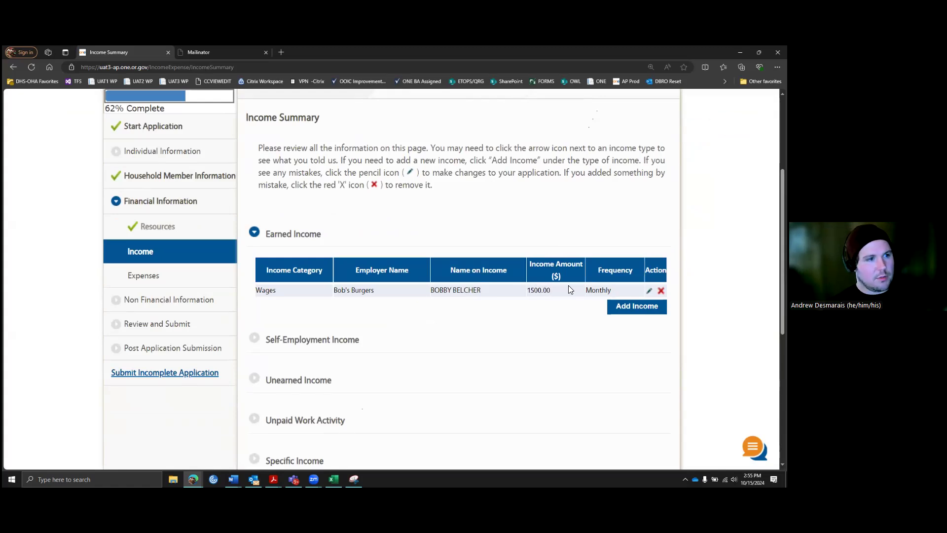
scroll(481, 309, "down", 3)
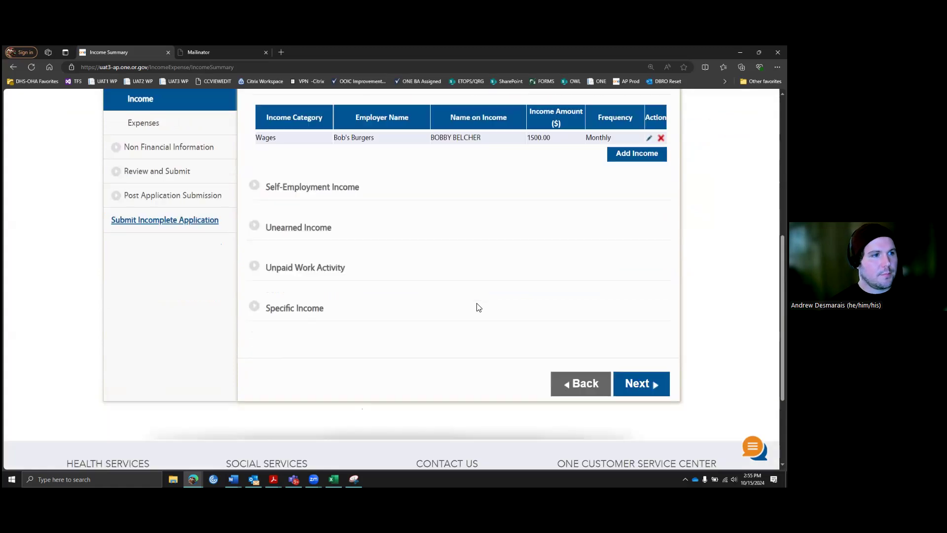
scroll(478, 307, "down", 2)
left_click(641, 291)
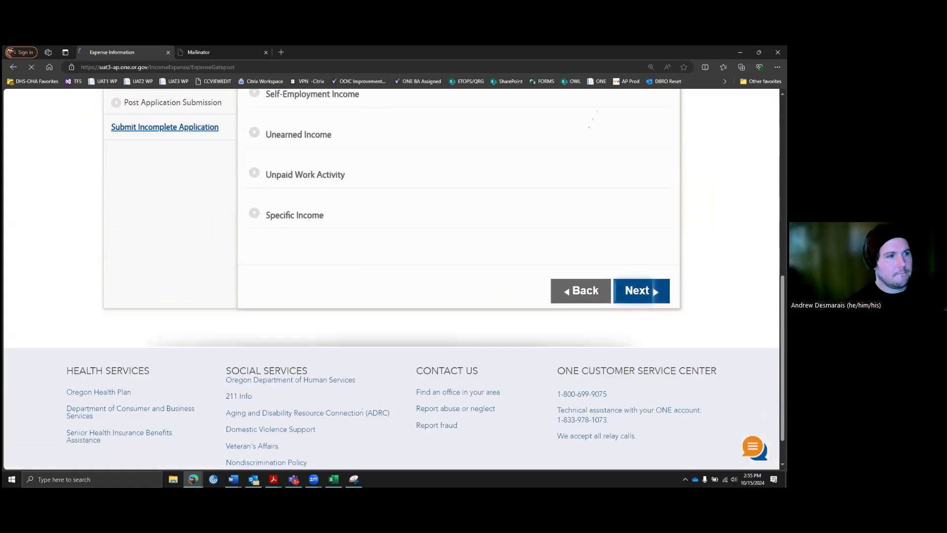
Step: Indicate the household pays housing (31- and 5-year-old) and utilities (31-year-old)
scroll(526, 304, "down", 3)
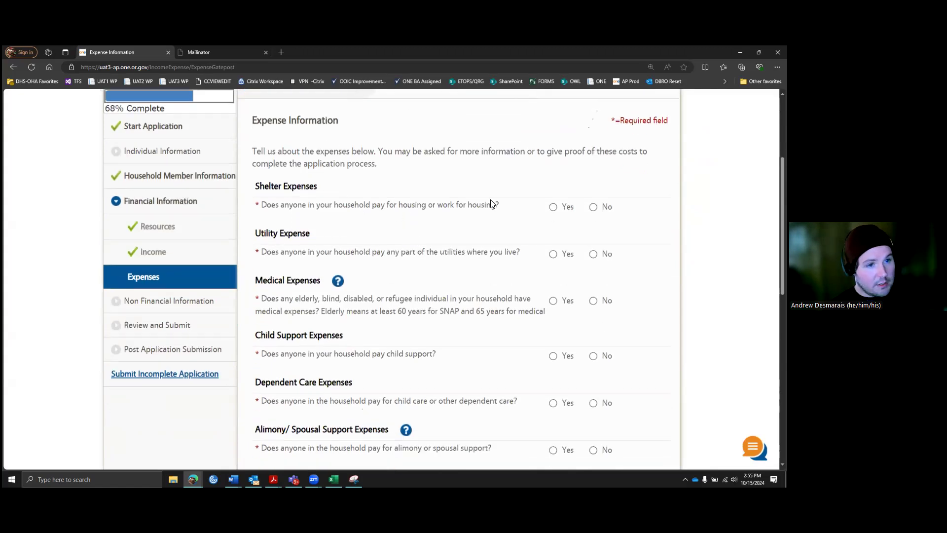
left_click(554, 208)
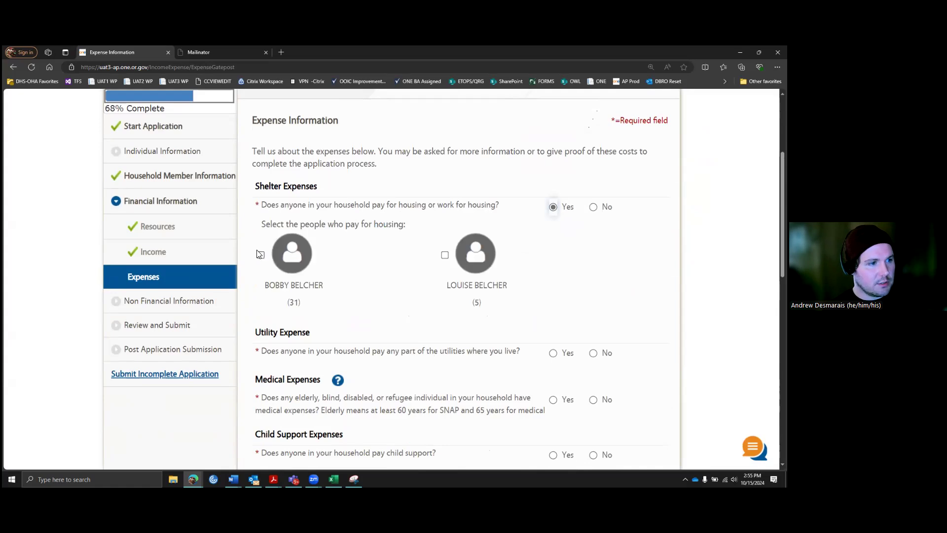
left_click(261, 255)
scroll(409, 252, "down", 2)
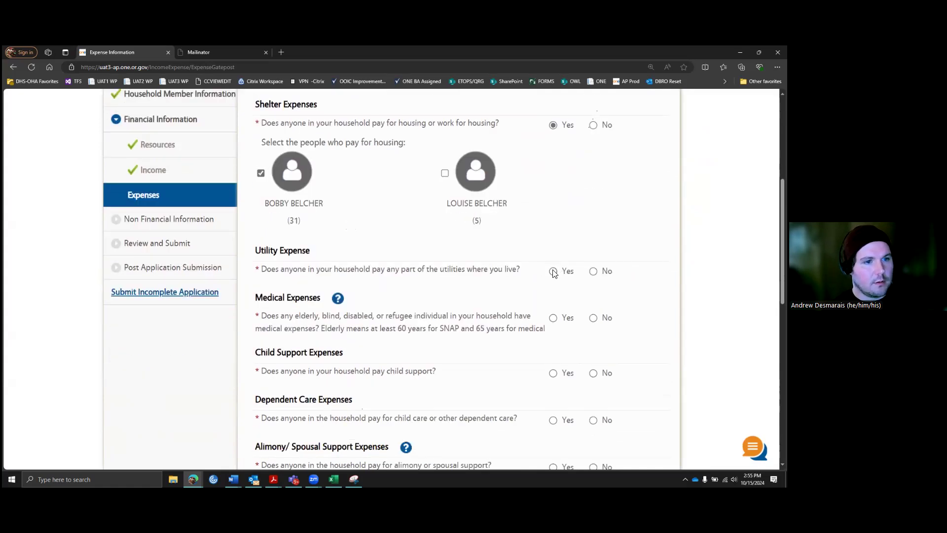
left_click(554, 272)
scroll(493, 217, "down", 1)
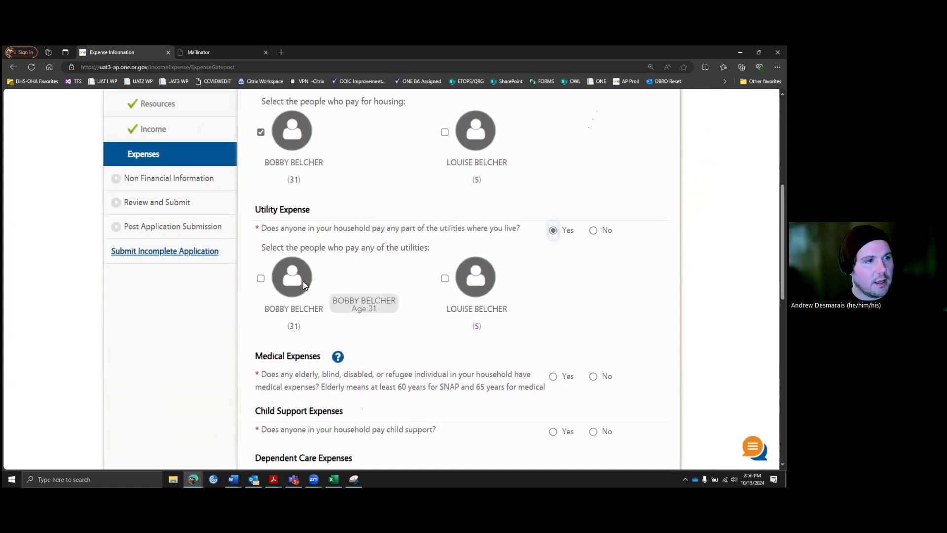
left_click(261, 279)
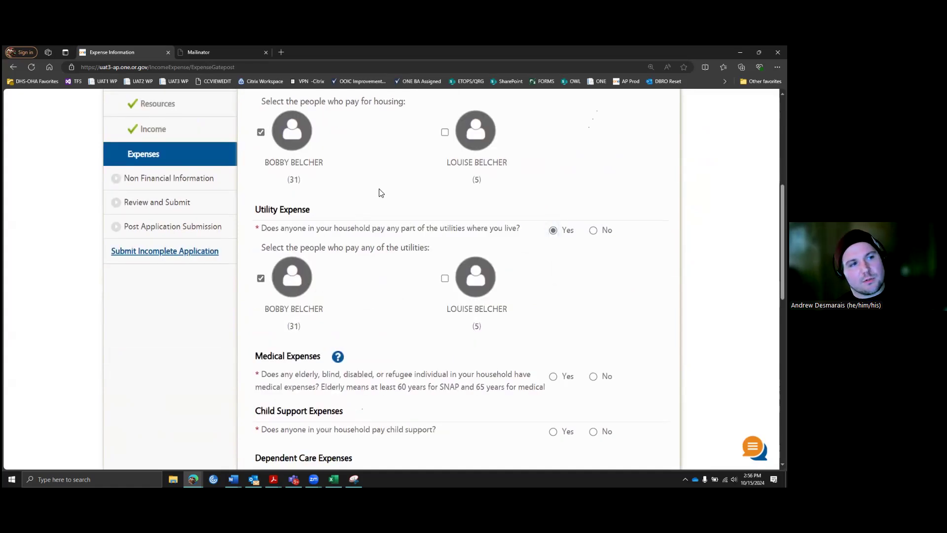
scroll(345, 187, "up", 1)
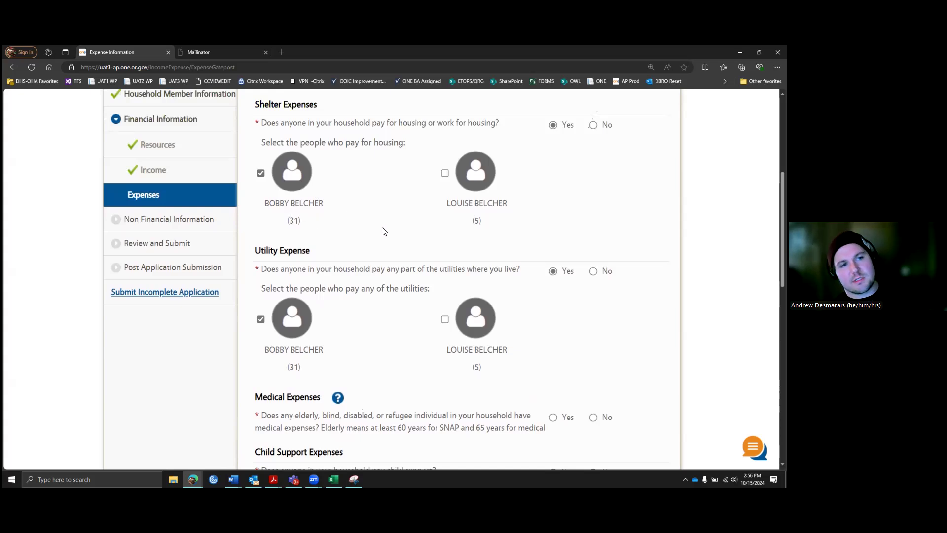
left_click(445, 175)
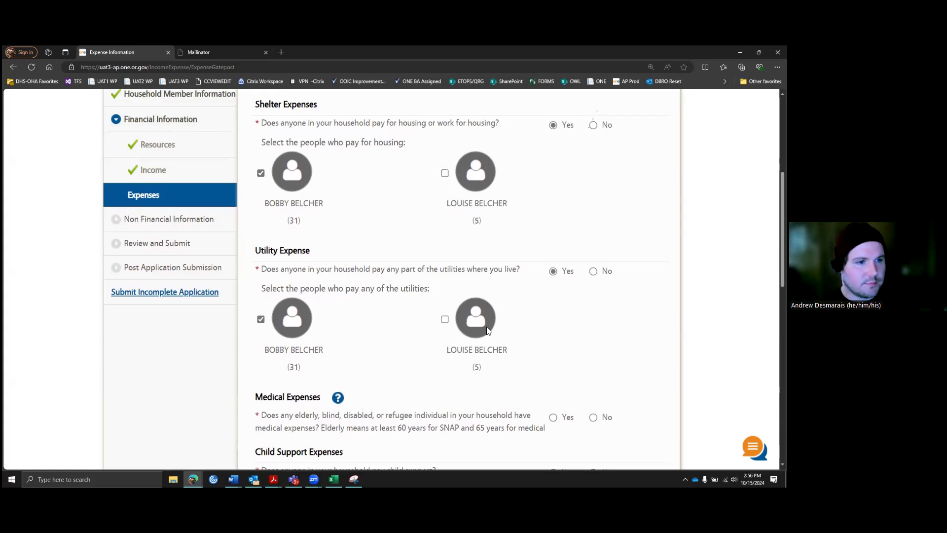
Step: Answer No for medical, child support, dependent care, alimony, education and deduction expenses, then continue
scroll(487, 296, "down", 3)
left_click(593, 254)
left_click(593, 309)
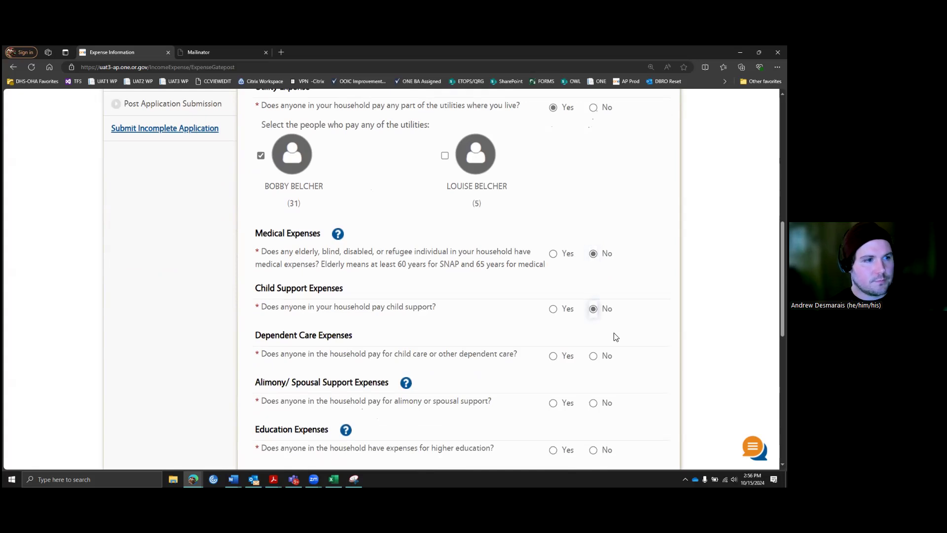
scroll(370, 268, "down", 1)
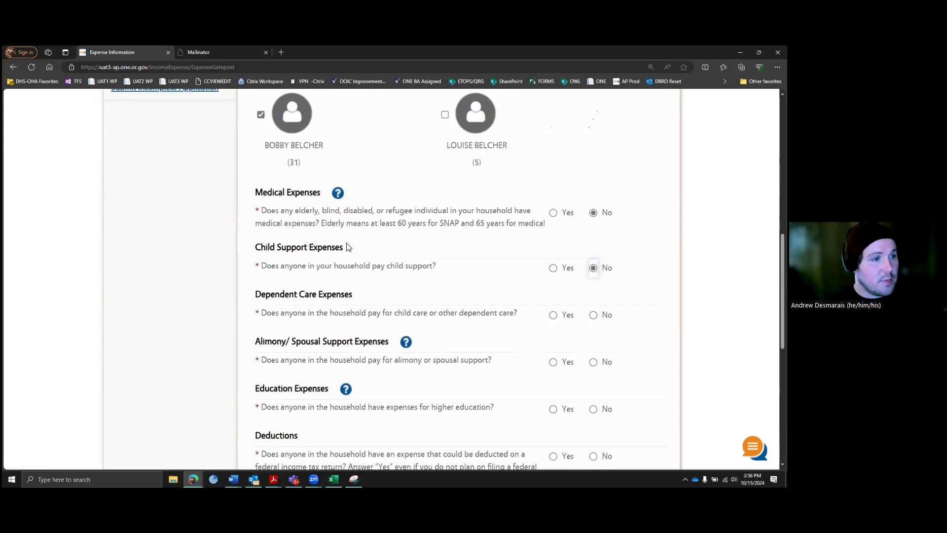
scroll(349, 246, "down", 1)
left_click(592, 274)
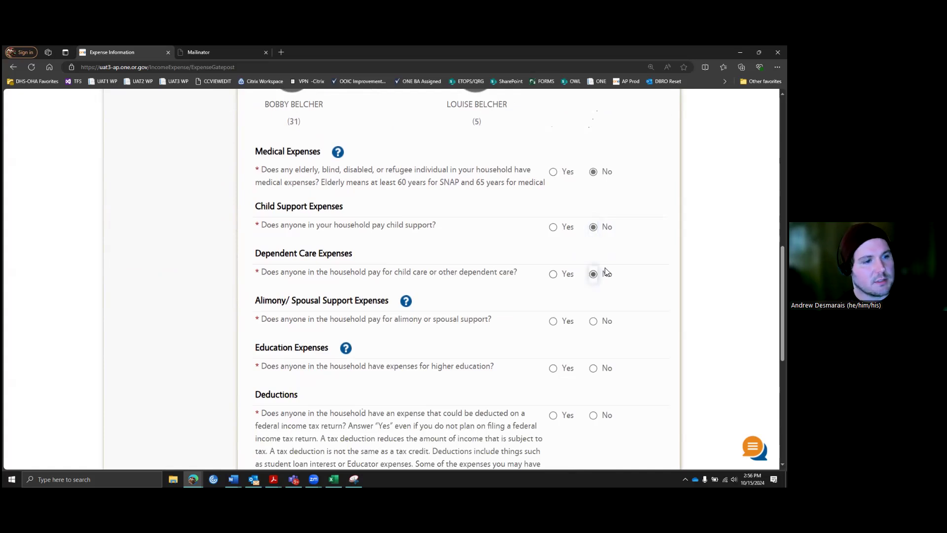
scroll(590, 270, "down", 2)
left_click(593, 245)
scroll(594, 246, "down", 1)
left_click(594, 246)
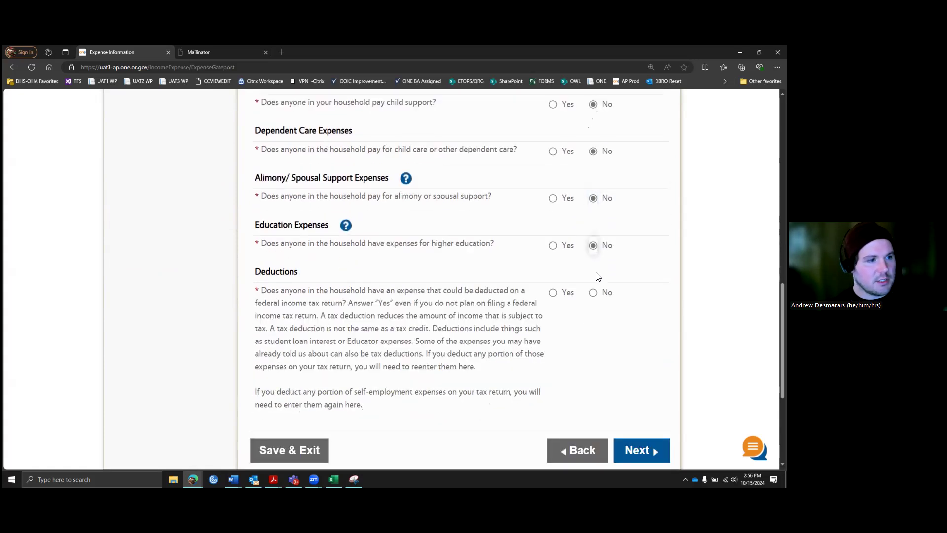
left_click(594, 292)
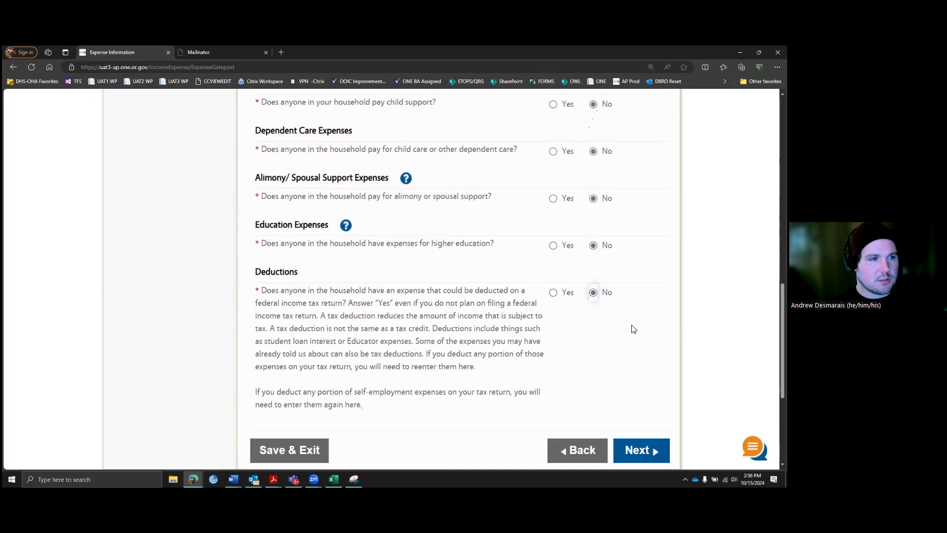
scroll(634, 329, "down", 1)
left_click(639, 410)
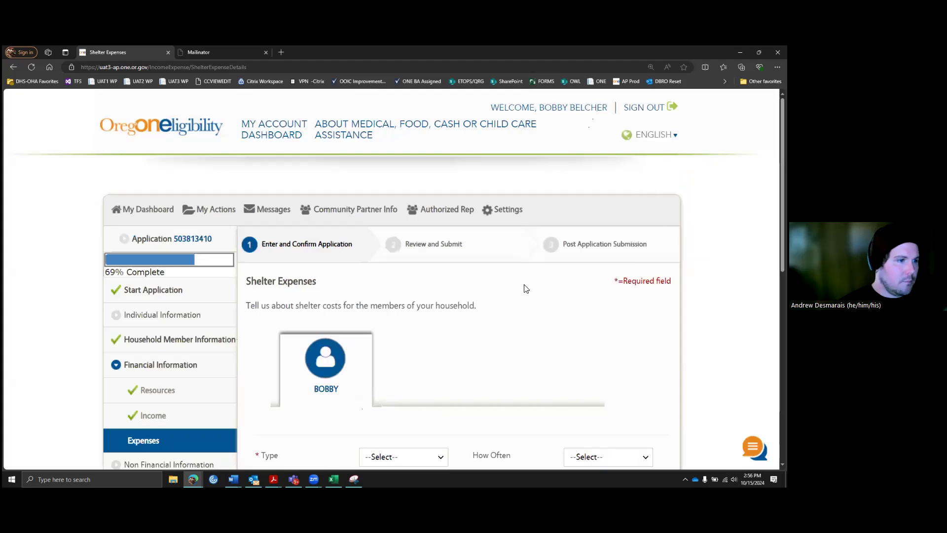
Step: Set the shelter expense type to Rent with Monthly frequency
scroll(523, 288, "down", 5)
left_click(436, 206)
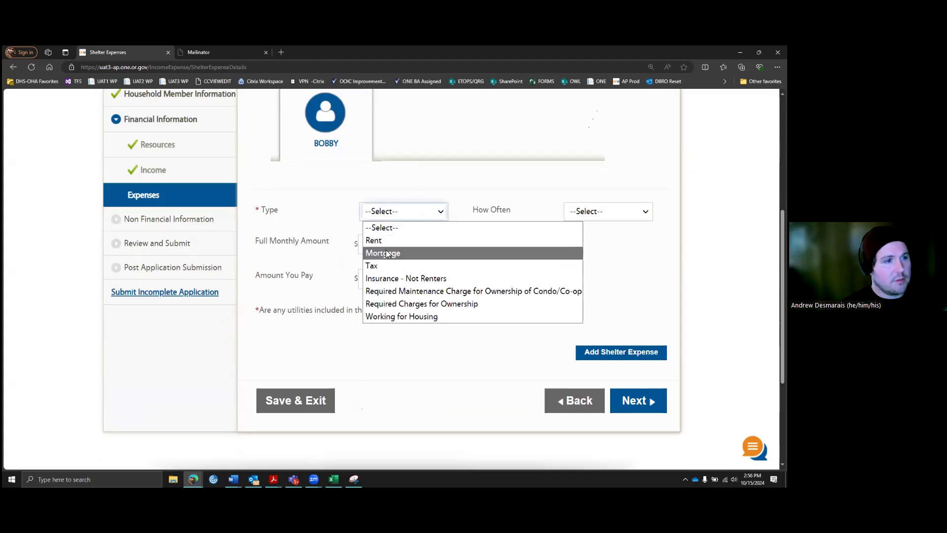
scroll(395, 204, "up", 1)
left_click(417, 254)
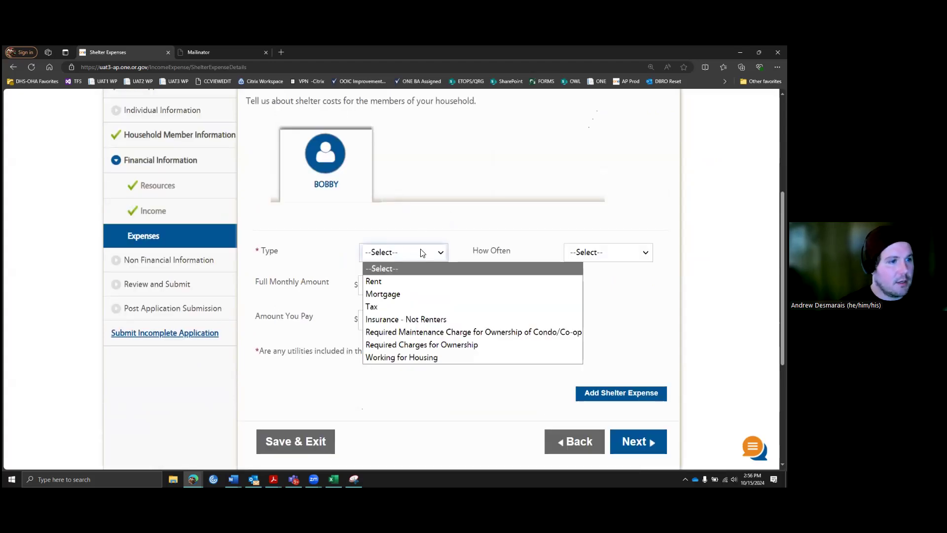
left_click(379, 281)
left_click(631, 257)
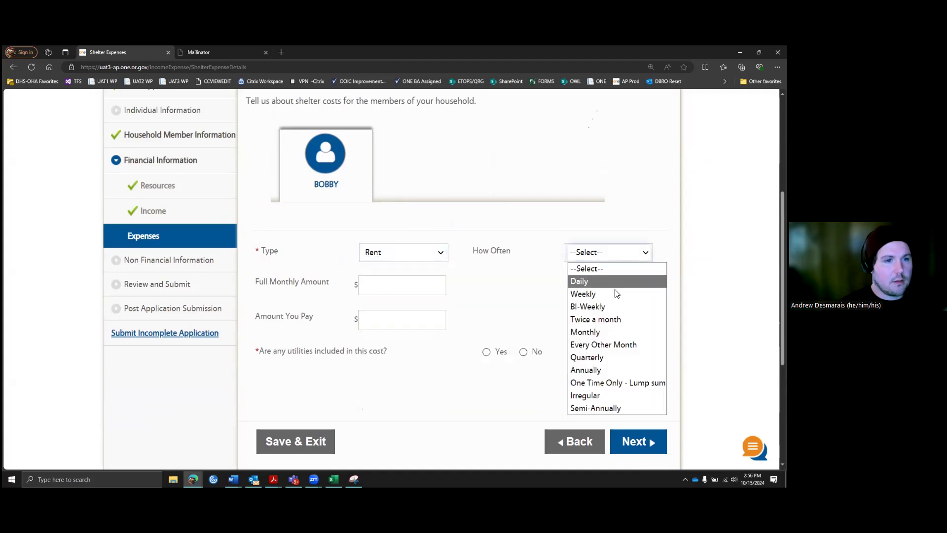
left_click(602, 335)
Step: Enter 2500 as both the full rent amount and the amount the household pays
left_click(417, 284)
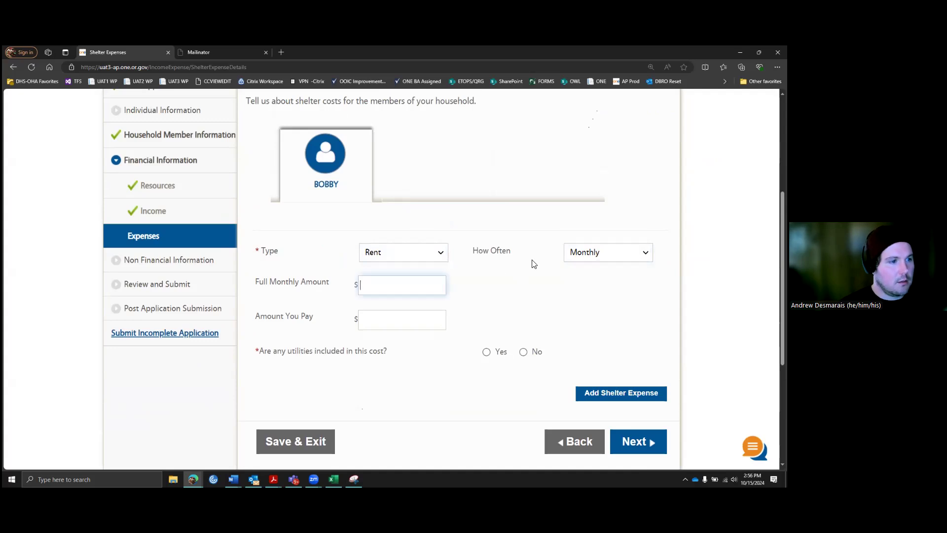
type("2500")
left_click(539, 288)
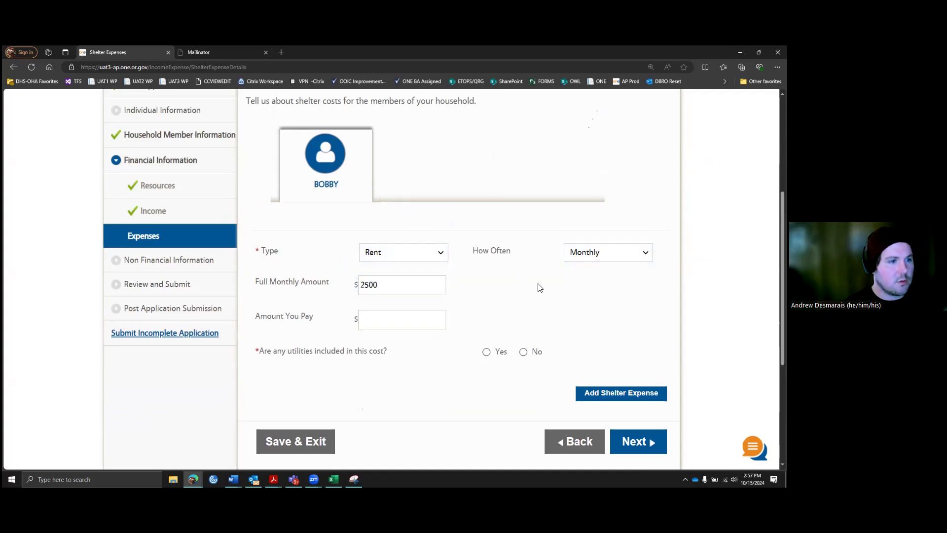
left_click(383, 321)
type("2500")
left_click(507, 324)
Step: Mark utilities as included in the rent and submit the rent details
scroll(505, 324, "down", 1)
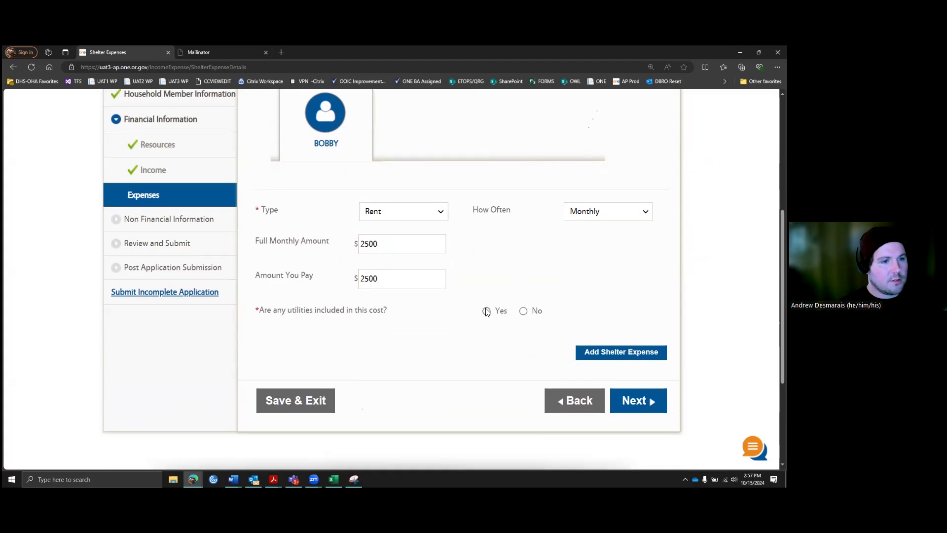
left_click(487, 312)
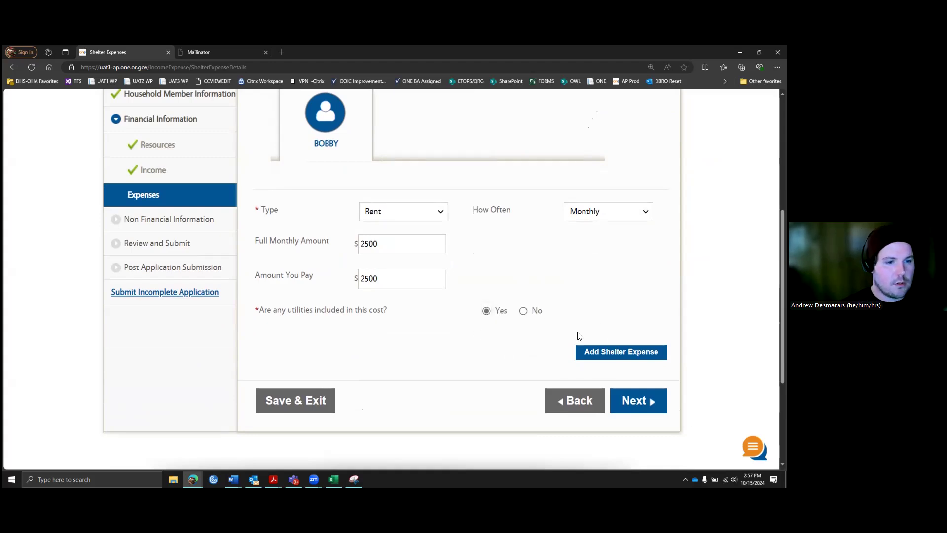
scroll(616, 314, "up", 2)
scroll(619, 317, "down", 2)
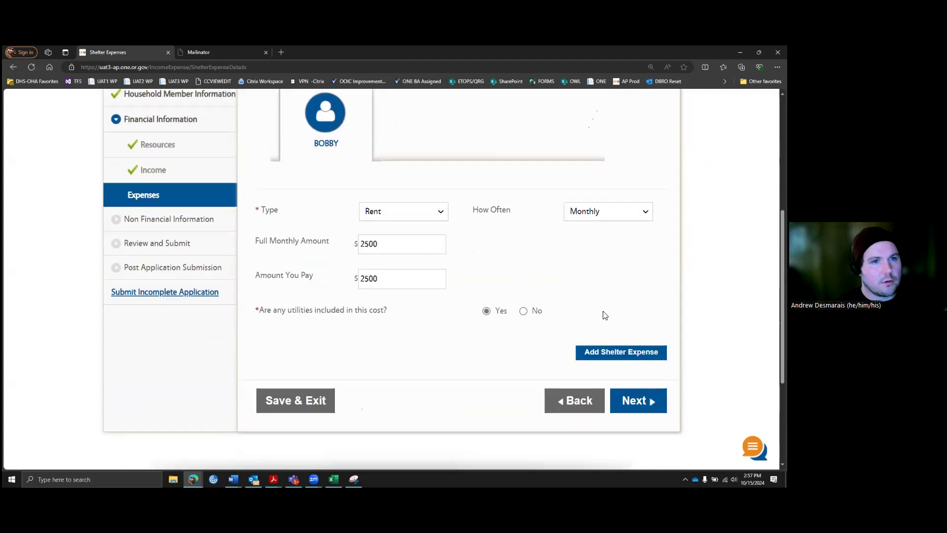
left_click(639, 401)
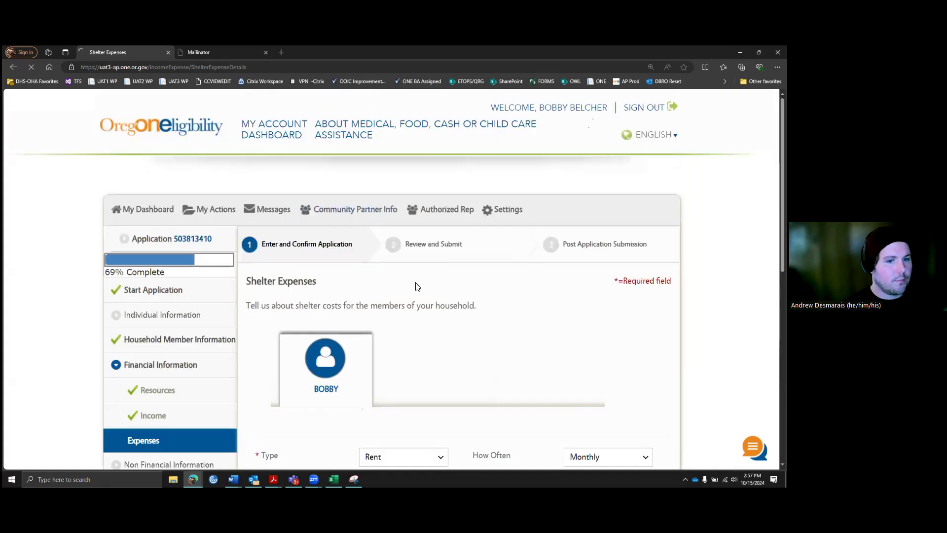
scroll(439, 284, "down", 2)
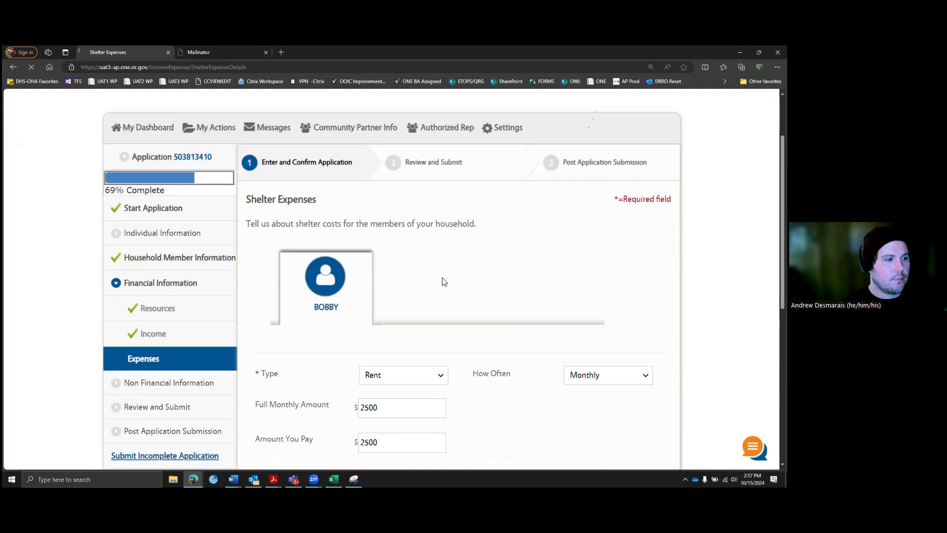
scroll(453, 265, "down", 3)
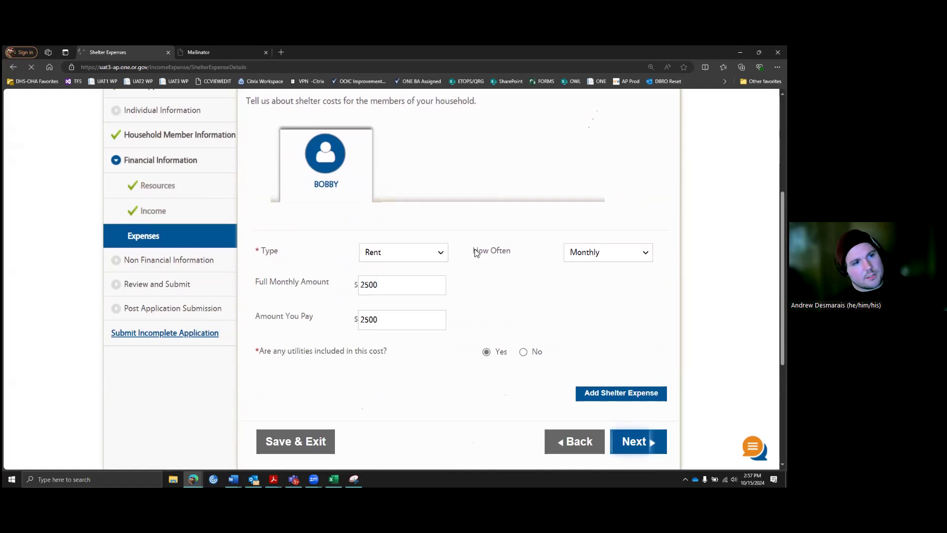
scroll(477, 249, "up", 2)
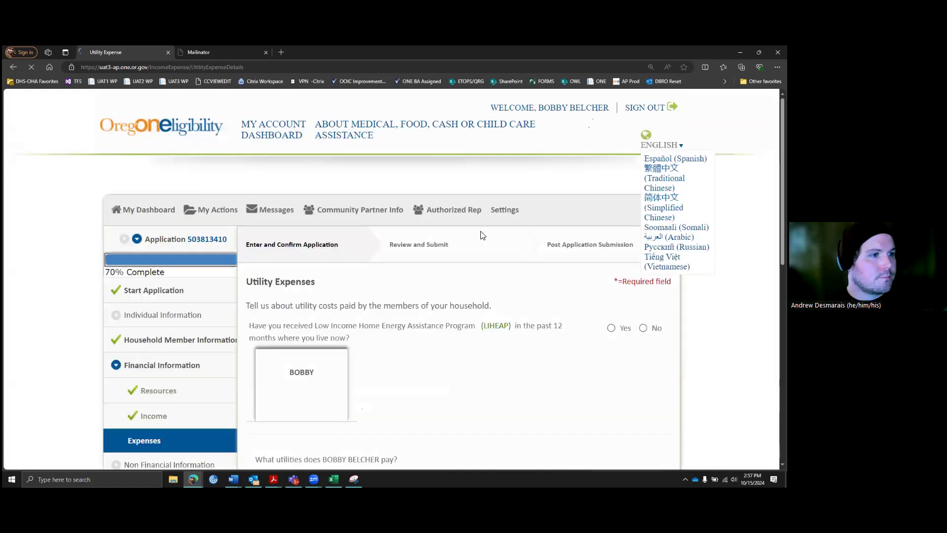
Step: Scroll the Utility Expenses page to show the LIHEAP question and the Electricity-to-Propane utility list
scroll(459, 271, "down", 1)
scroll(345, 232, "down", 1)
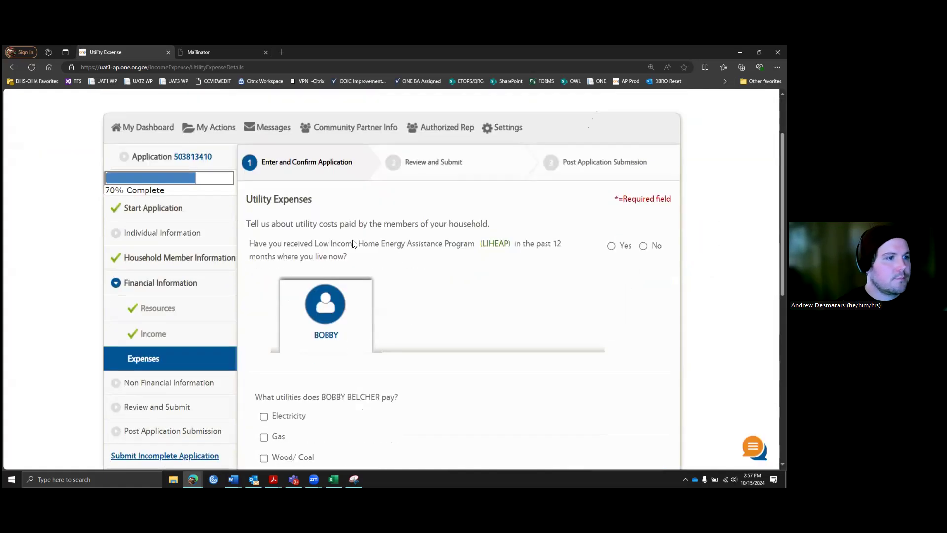
scroll(343, 229, "down", 1)
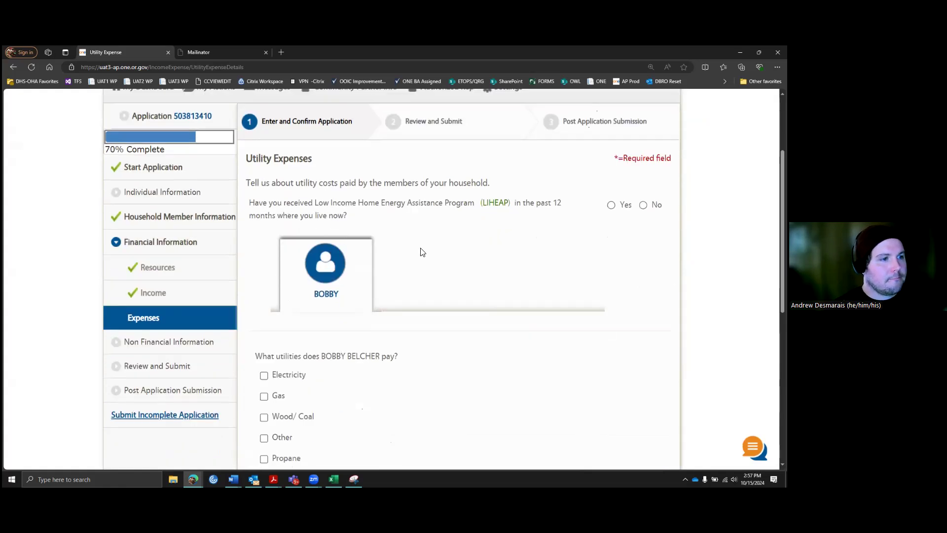
scroll(422, 252, "down", 1)
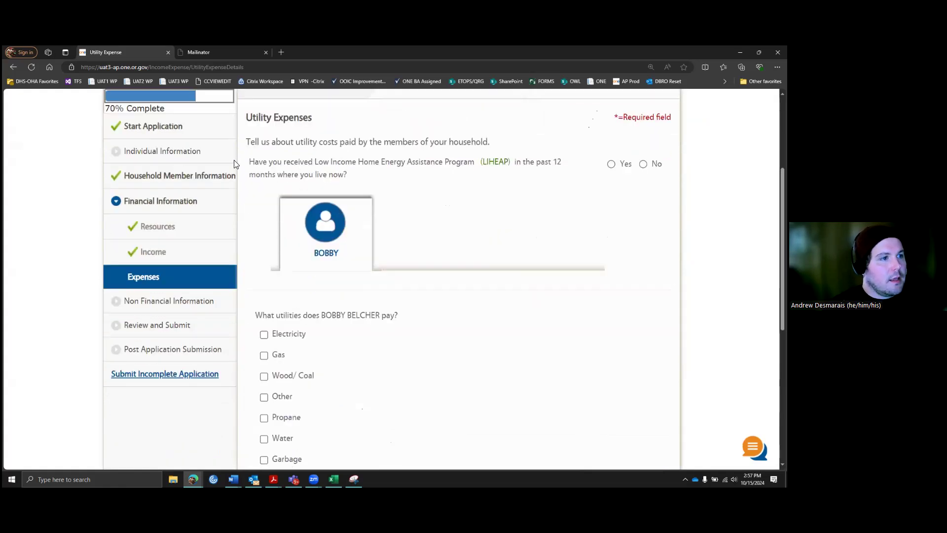
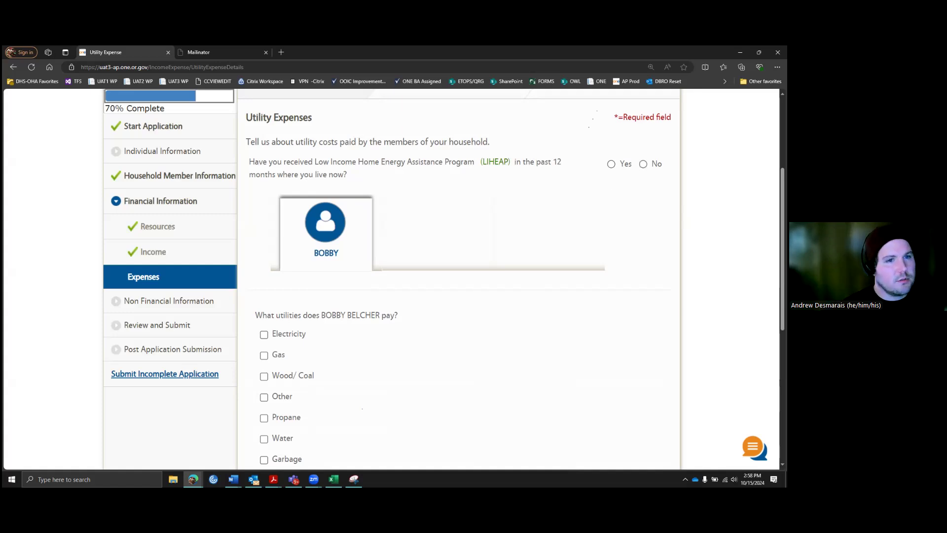
Step: Answer No to the LIHEAP energy assistance question
left_click(643, 163)
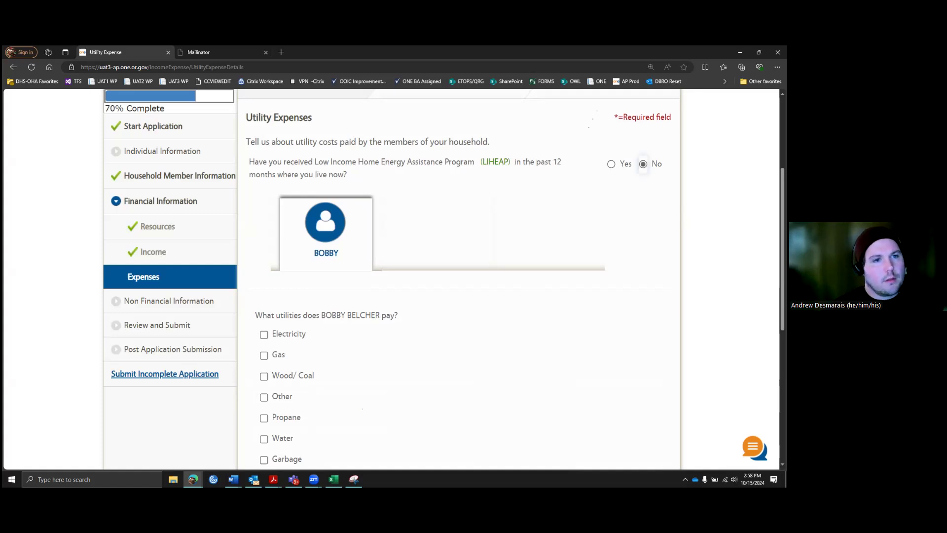
scroll(619, 186, "down", 2)
scroll(613, 187, "up", 1)
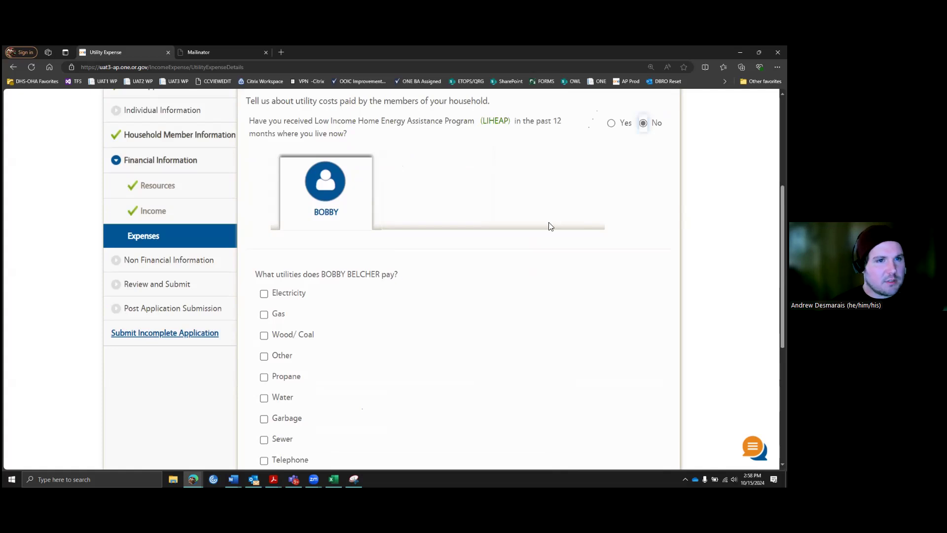
scroll(524, 220, "down", 2)
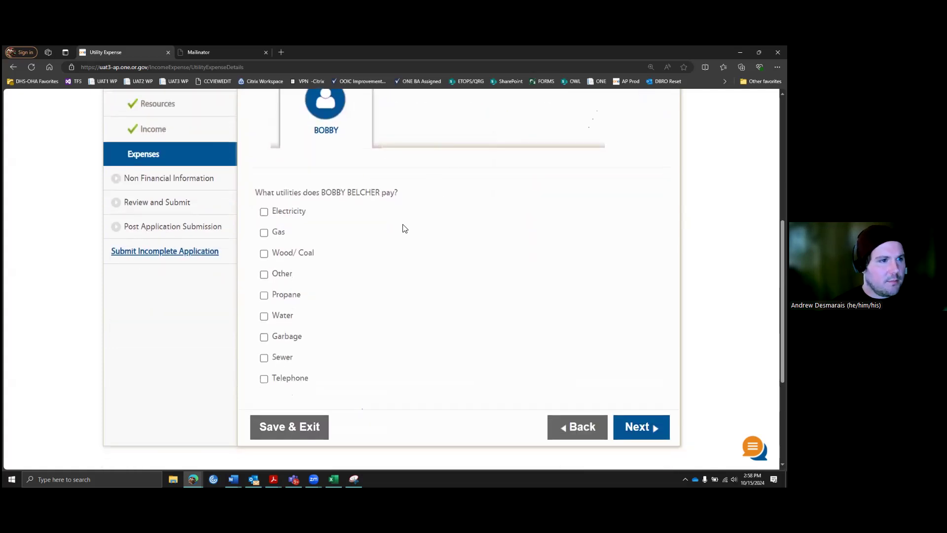
scroll(397, 230, "up", 1)
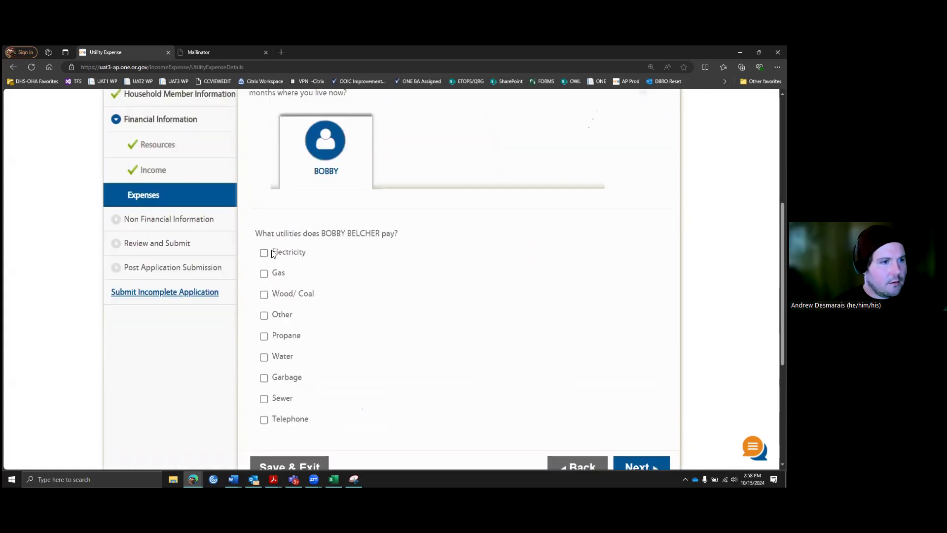
scroll(339, 248, "down", 1)
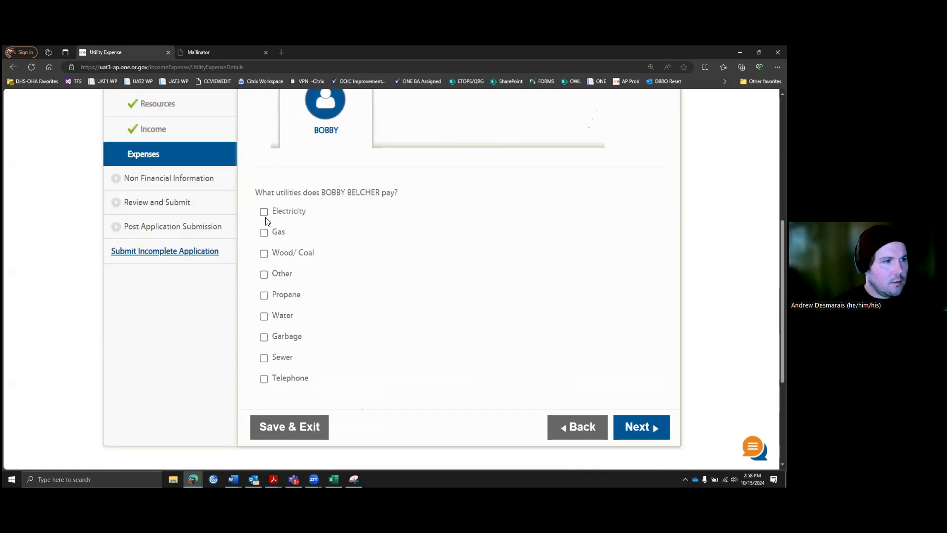
Step: Mark Water and Garbage as utilities Bobby pays and continue
left_click(264, 316)
left_click(264, 337)
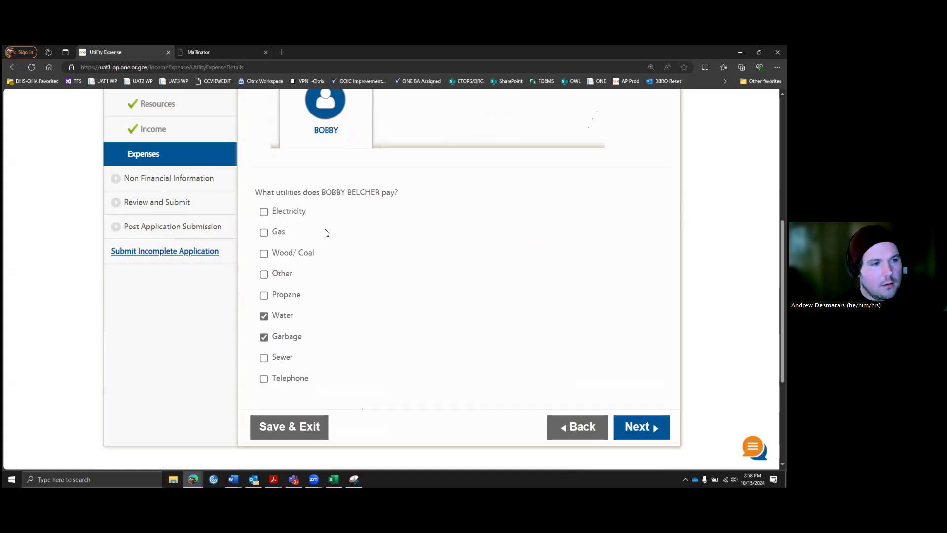
scroll(407, 246, "up", 1)
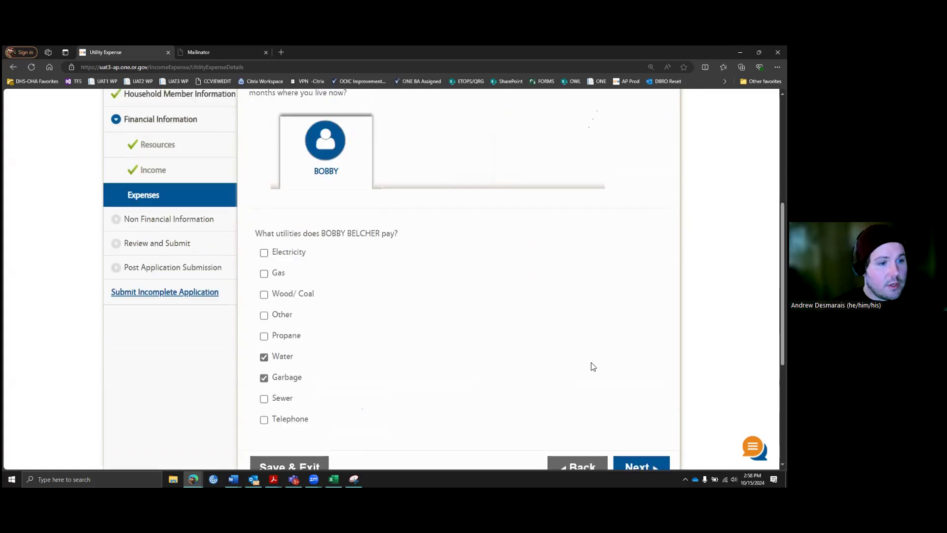
scroll(545, 343, "down", 1)
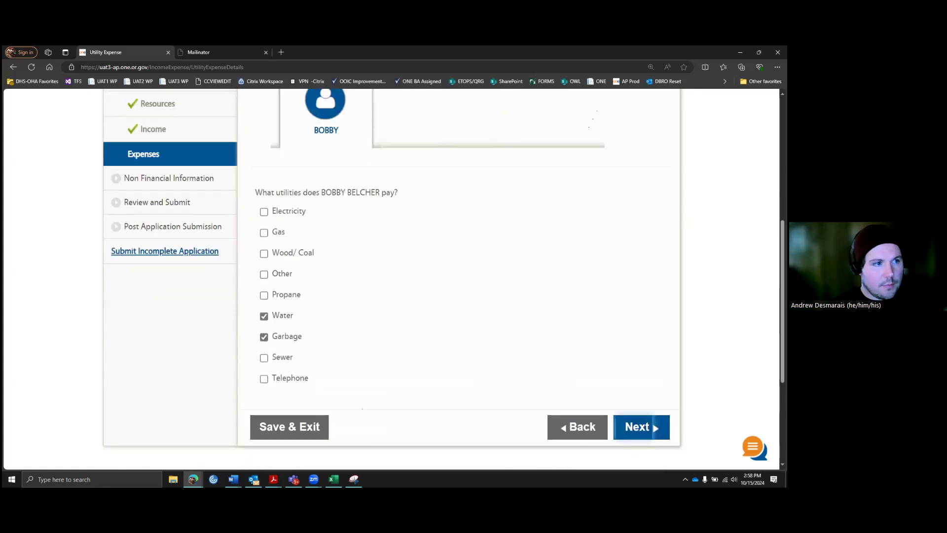
left_click(641, 427)
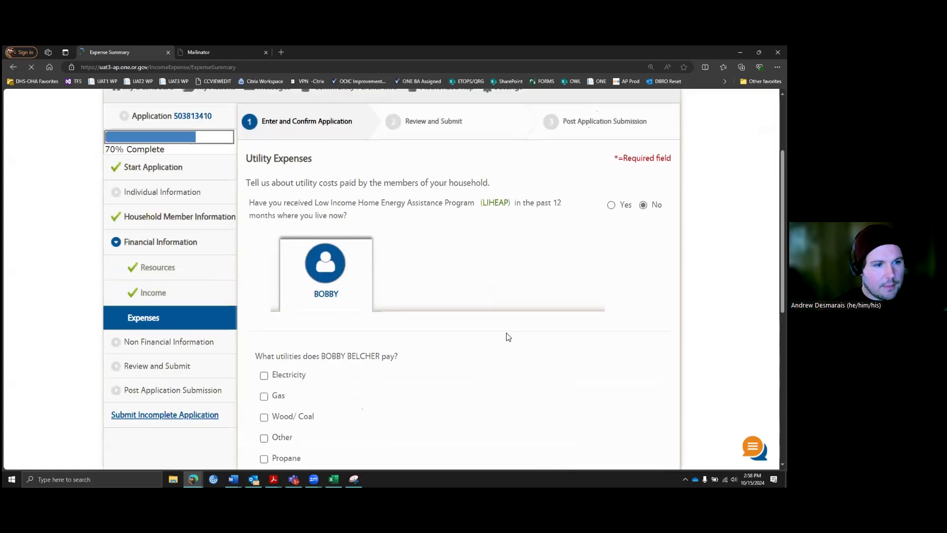
Step: Check the Shelter and Utility Expenses tables, noting Water shows NA, then continue
scroll(516, 331, "down", 3)
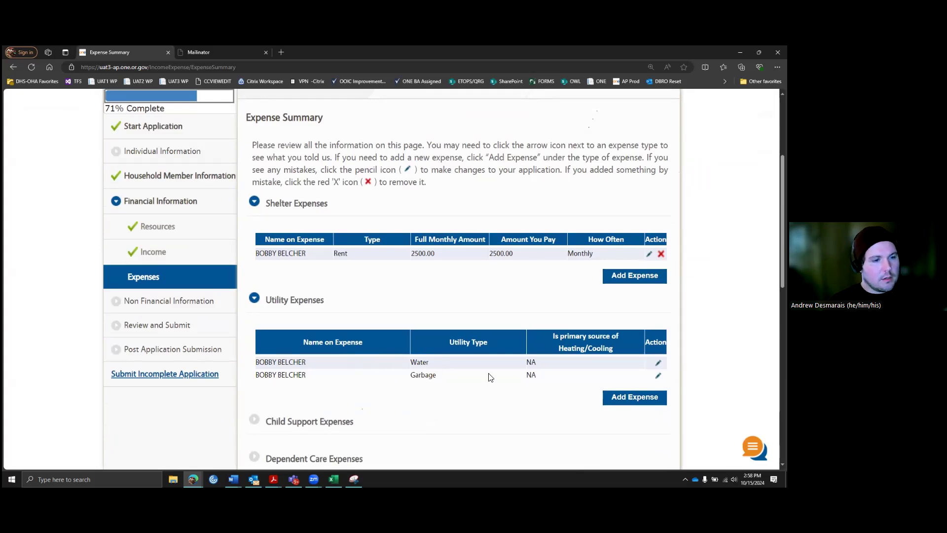
double_click(537, 362)
scroll(545, 334, "down", 1)
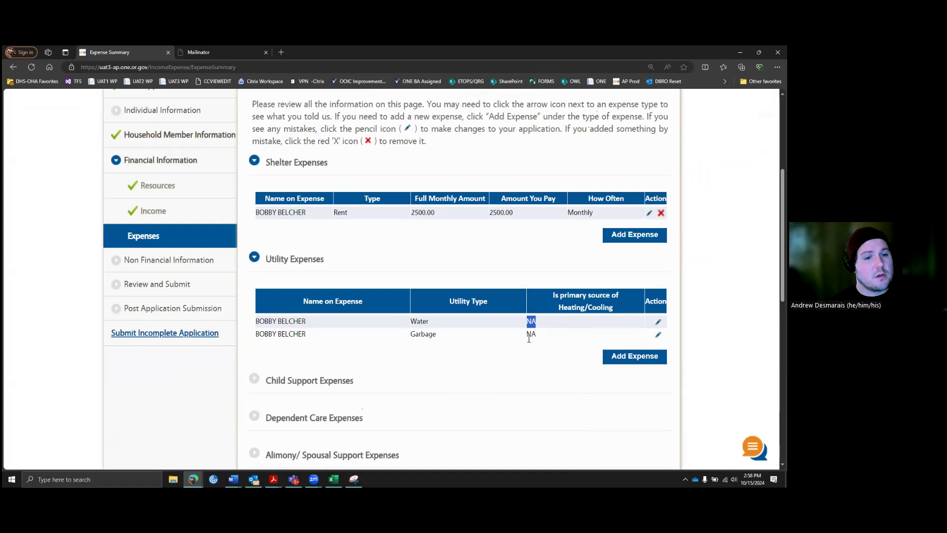
left_click(521, 356)
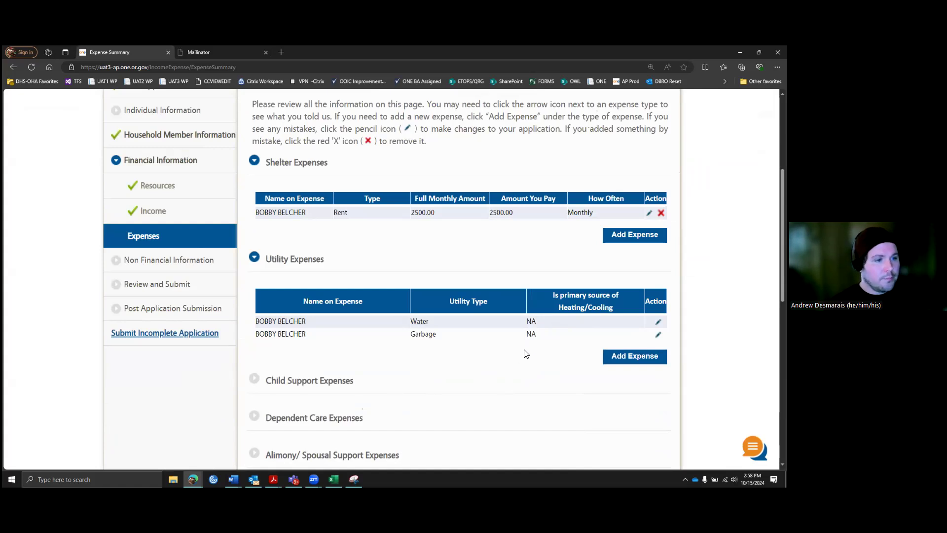
scroll(523, 352, "down", 1)
scroll(511, 317, "down", 8)
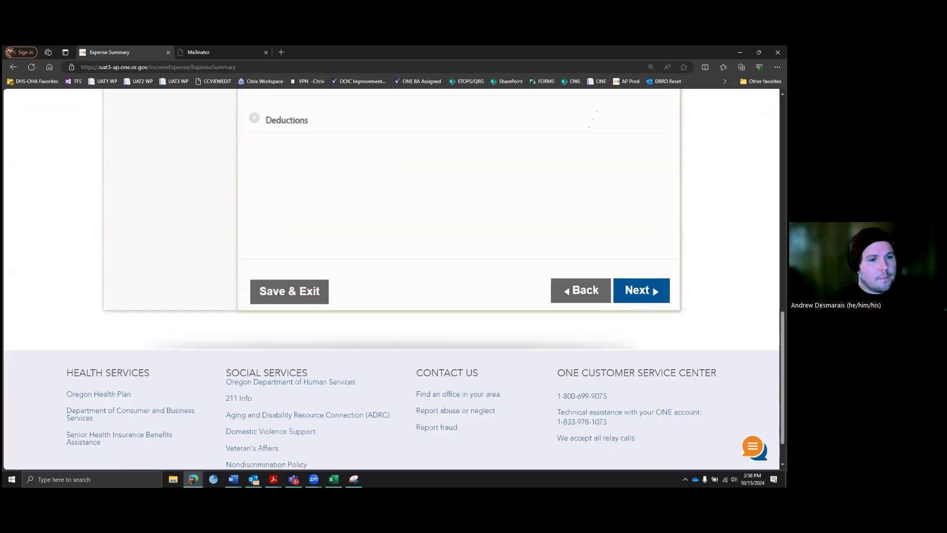
left_click(648, 292)
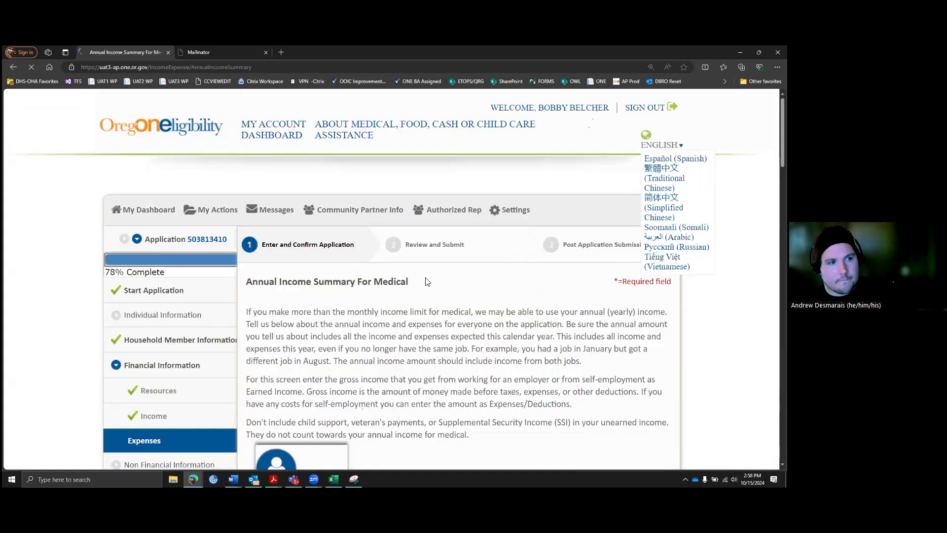
scroll(436, 290, "down", 2)
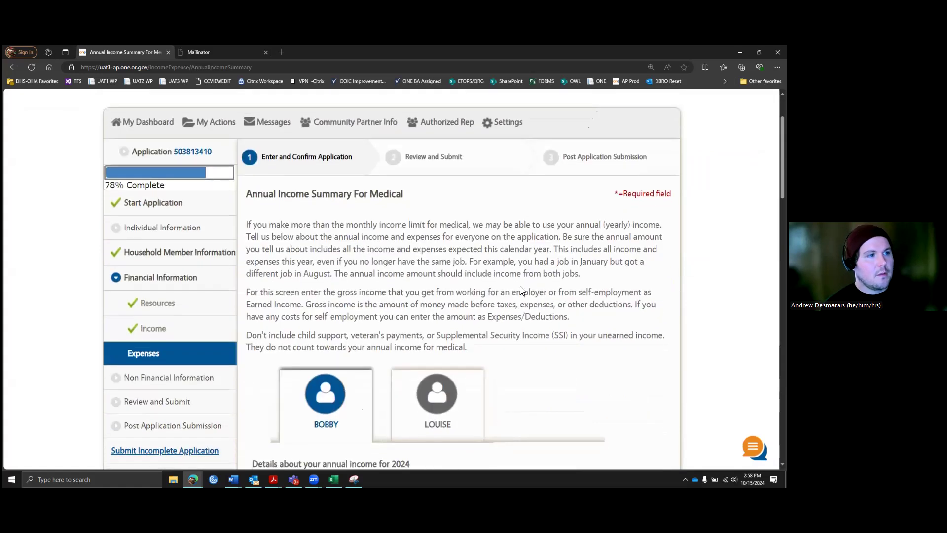
scroll(520, 290, "down", 2)
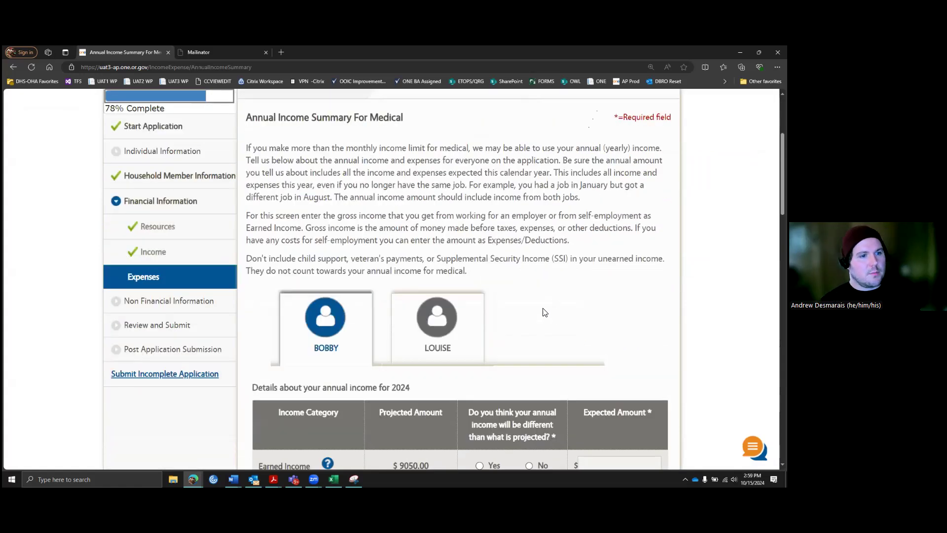
scroll(537, 310, "down", 3)
scroll(534, 305, "down", 1)
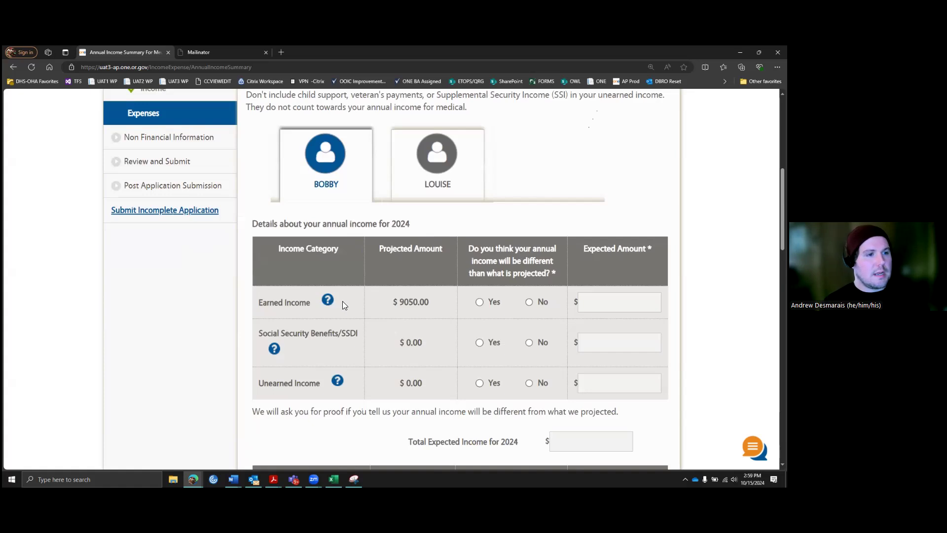
left_click(328, 299)
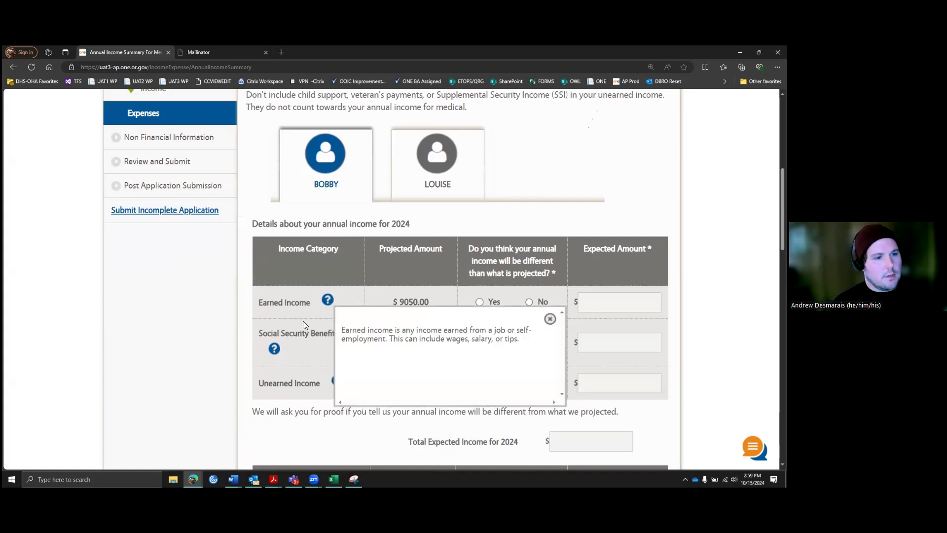
scroll(325, 276, "down", 1)
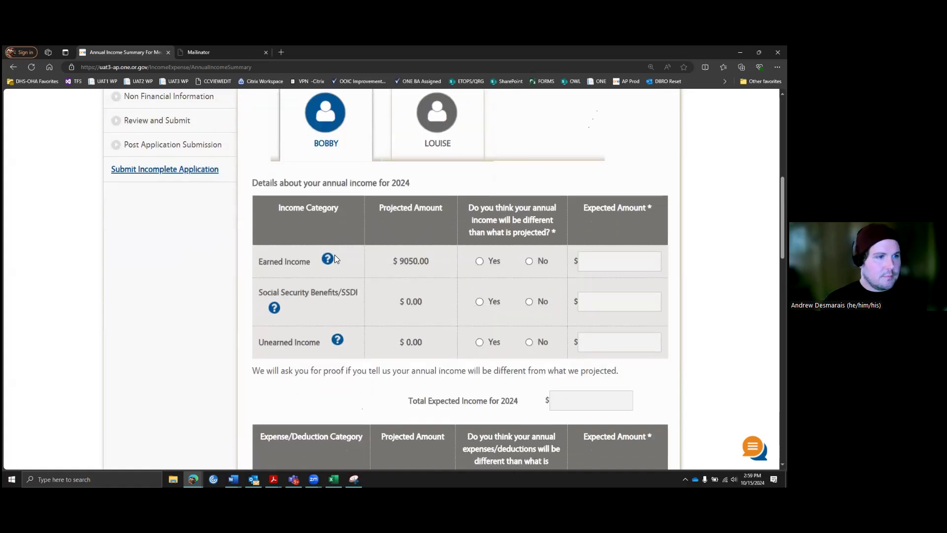
scroll(339, 212, "down", 1)
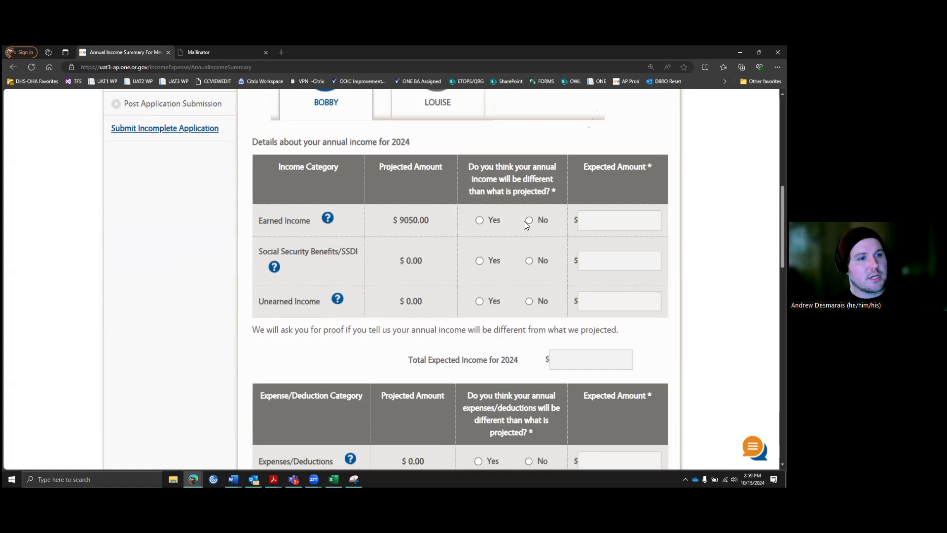
Step: Enter 7000 as expected 2024 earned income; answer No for Social Security, unearned income and expenses
left_click(480, 220)
left_click(601, 223)
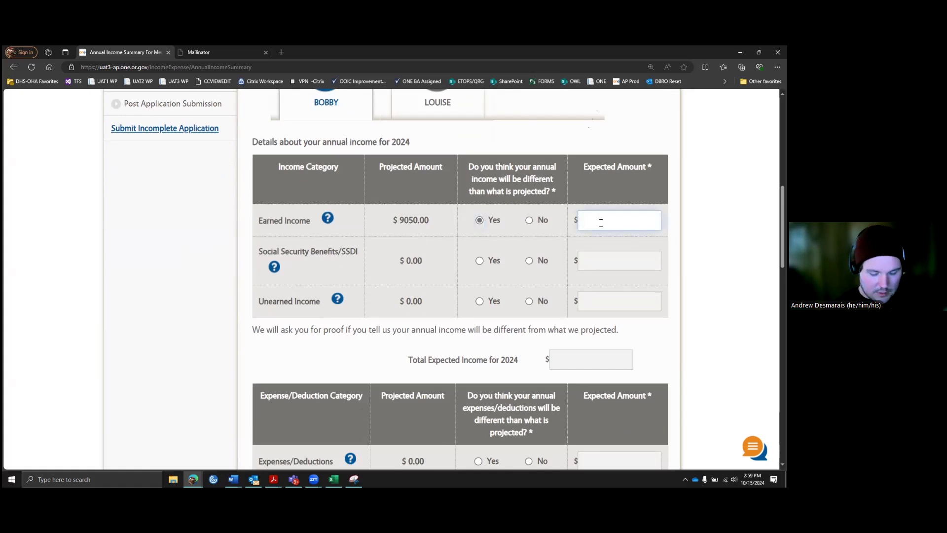
type("7000")
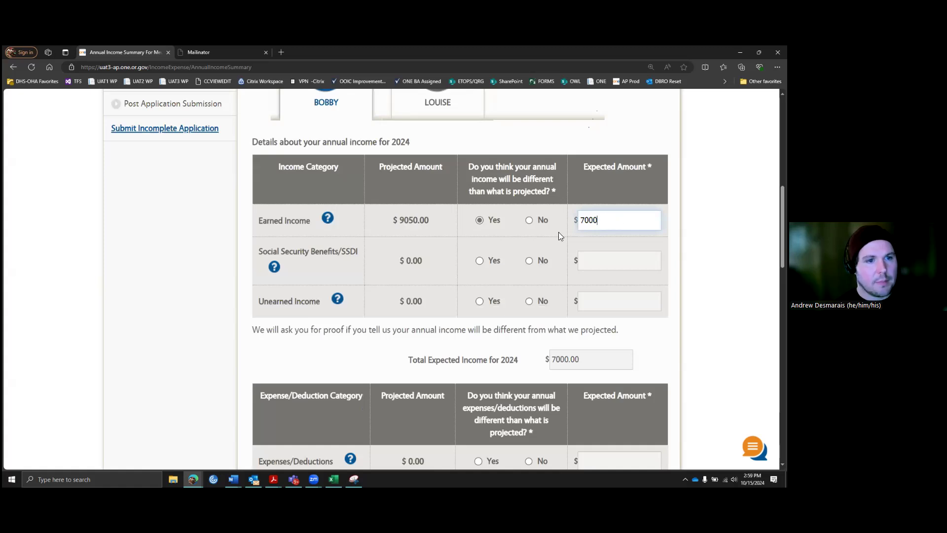
left_click(529, 261)
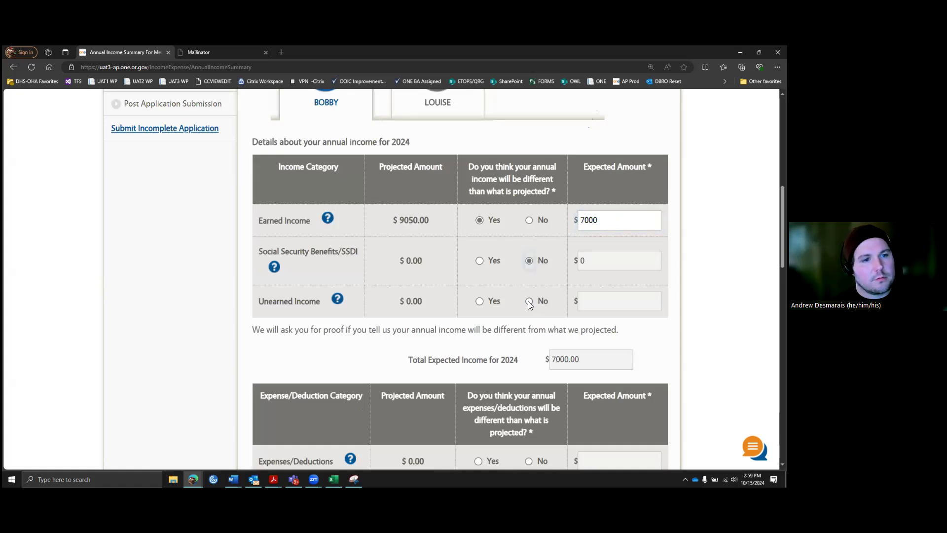
left_click_drag(404, 301, 425, 306)
left_click(596, 260)
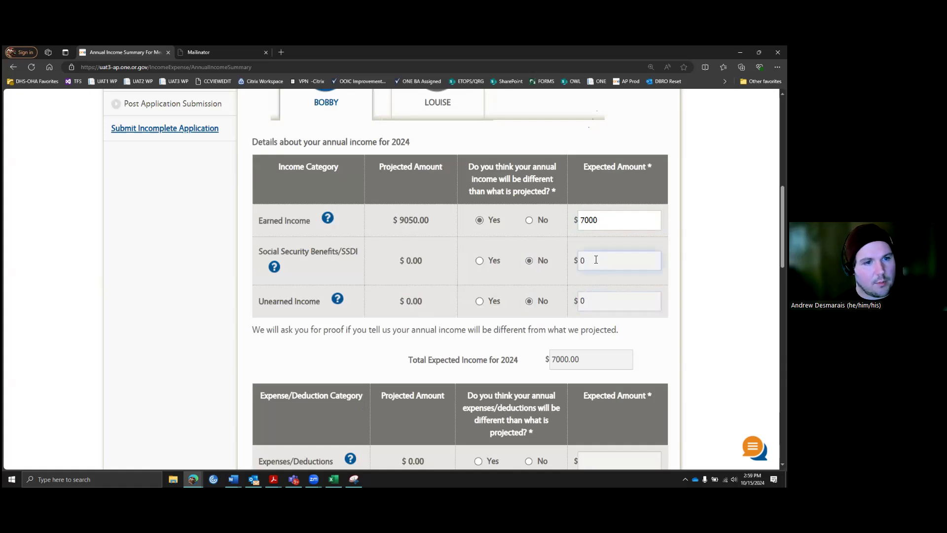
scroll(553, 259, "down", 3)
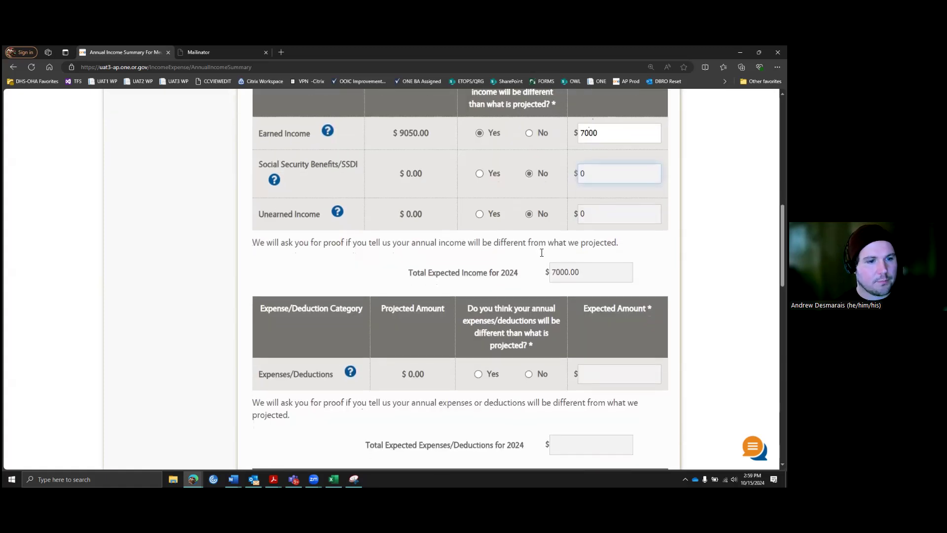
scroll(541, 256, "down", 2)
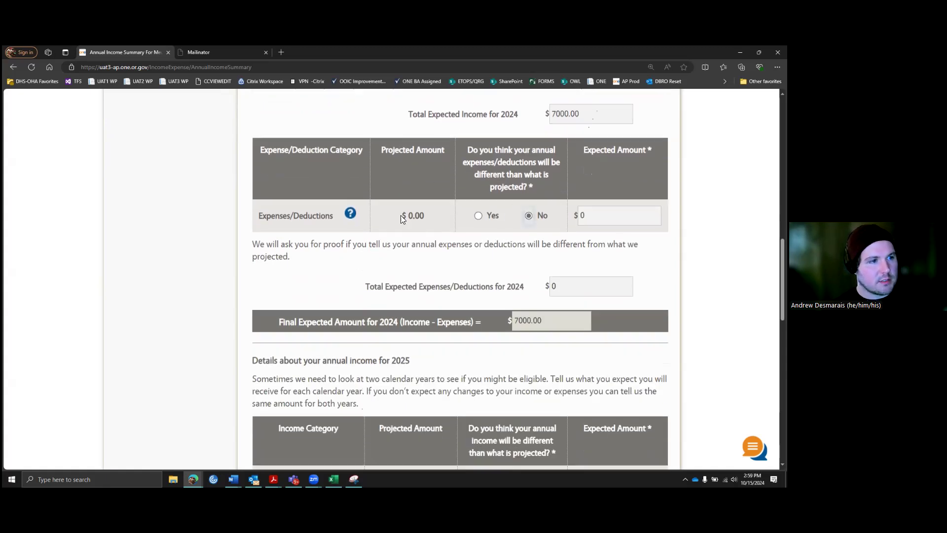
scroll(486, 219, "down", 5)
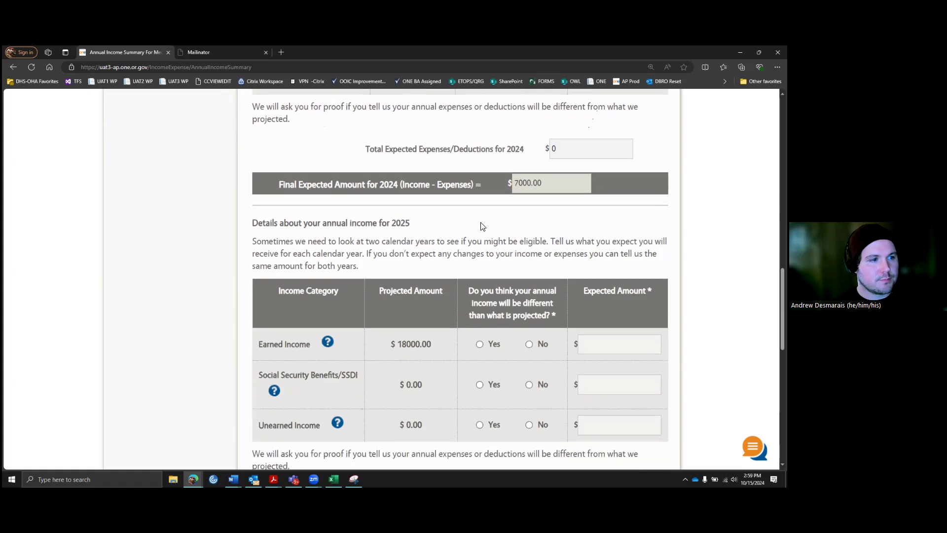
Step: Answer No for 2025 earned income, Social Security and expenses, leaving the final amount at 18000.00
scroll(481, 219, "up", 1)
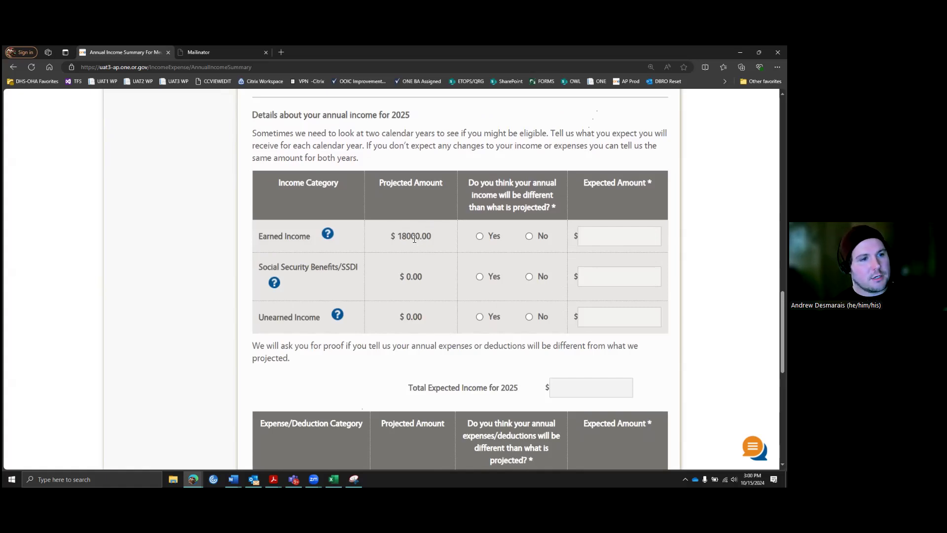
left_click(528, 236)
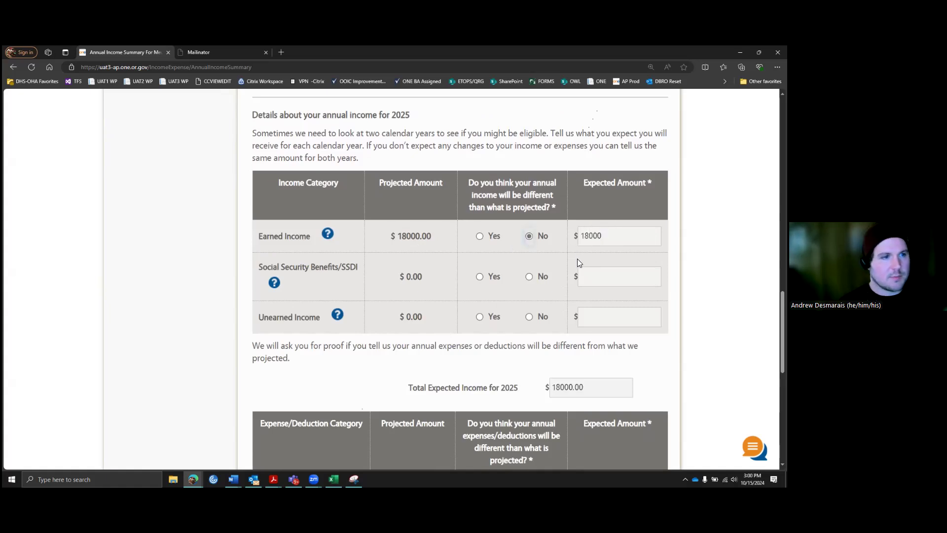
left_click(530, 277)
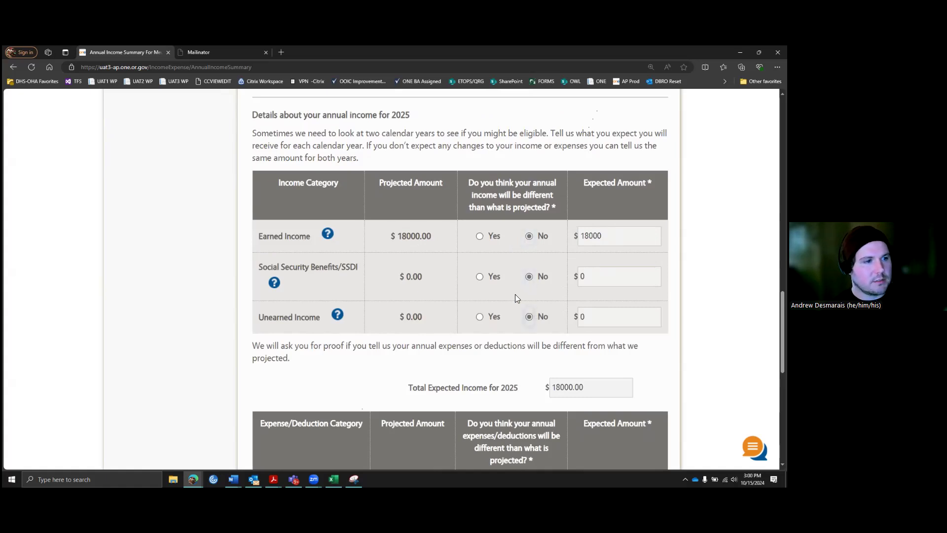
scroll(511, 282, "down", 4)
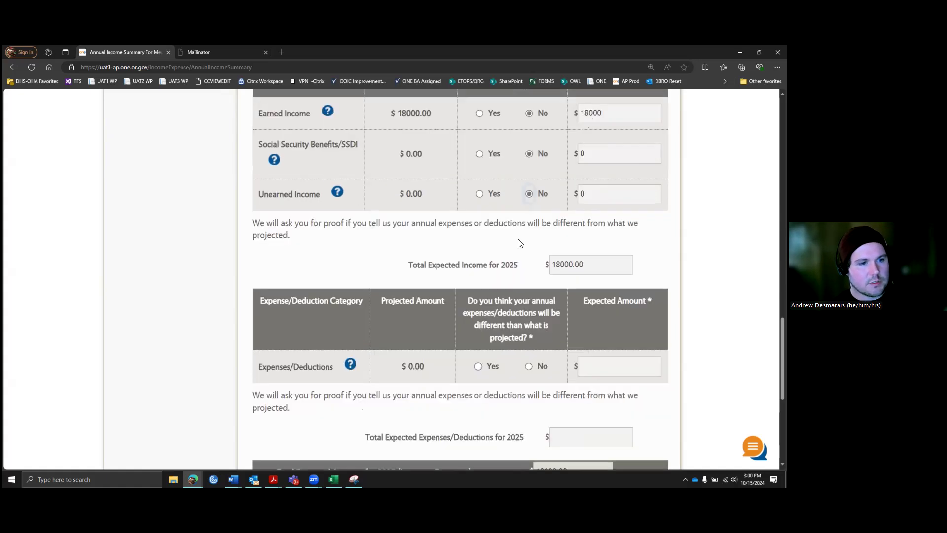
left_click(529, 284)
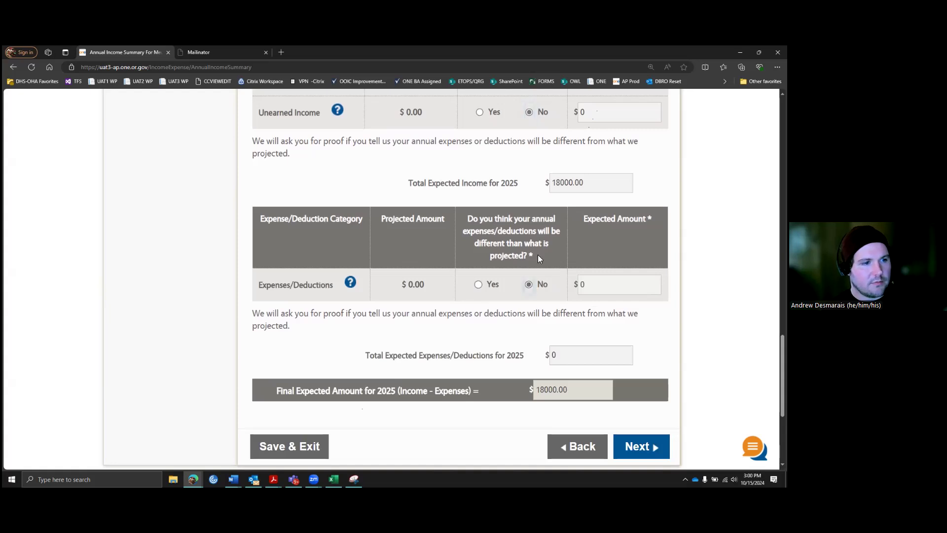
scroll(539, 253, "down", 1)
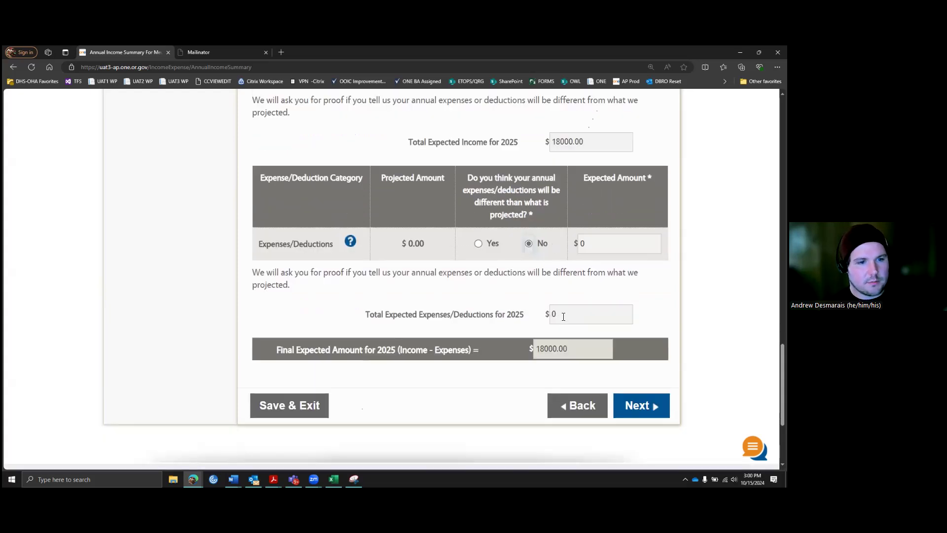
Step: Try to continue and find the second member's income questions flagged as mandatory
left_click(633, 407)
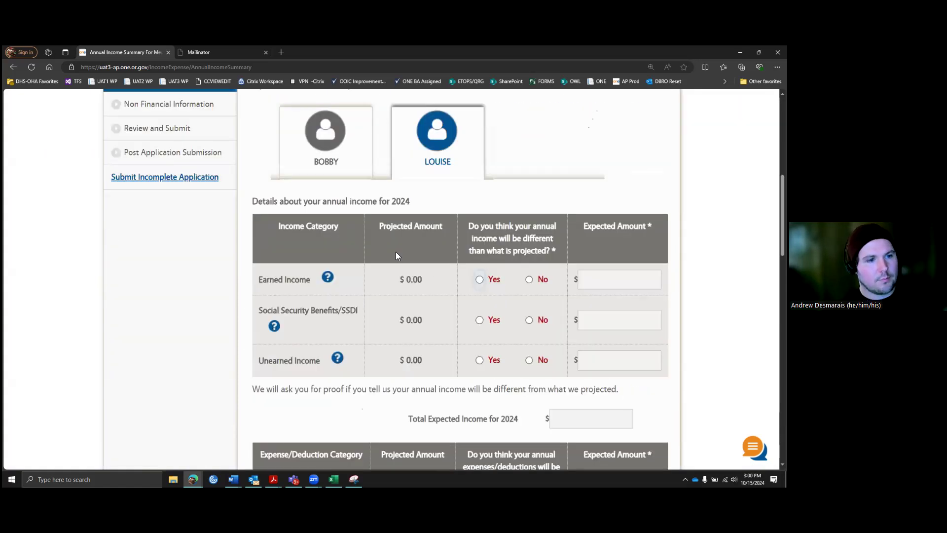
scroll(466, 275, "up", 3)
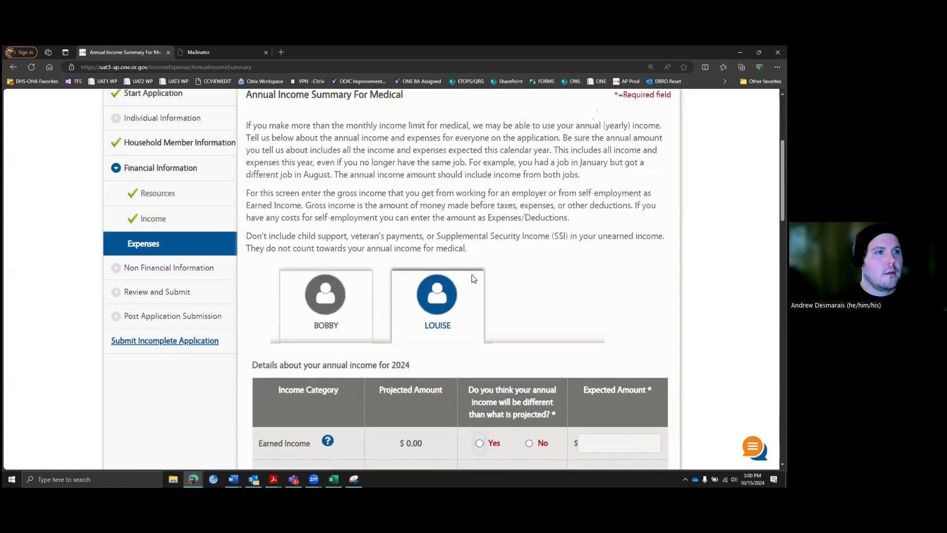
scroll(472, 278, "up", 3)
scroll(461, 232, "down", 2)
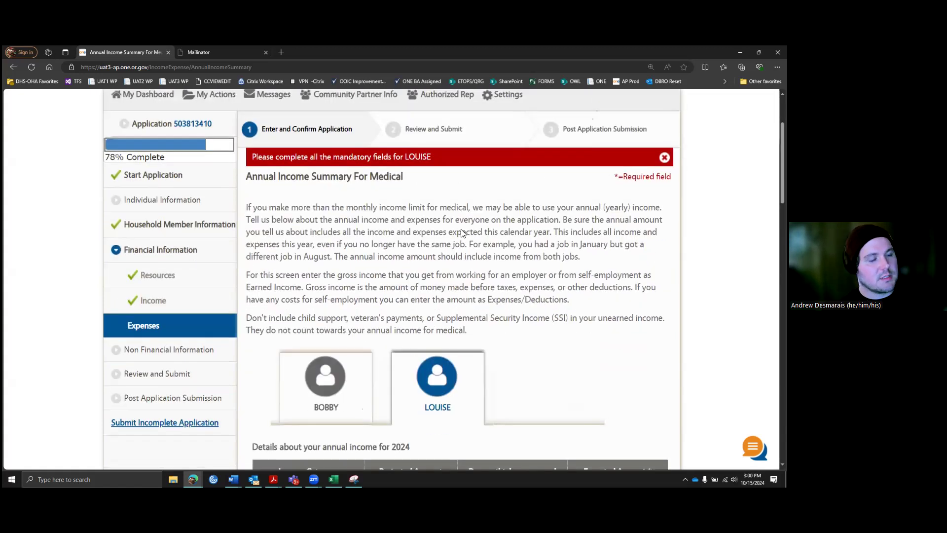
scroll(473, 252, "down", 2)
scroll(485, 270, "down", 4)
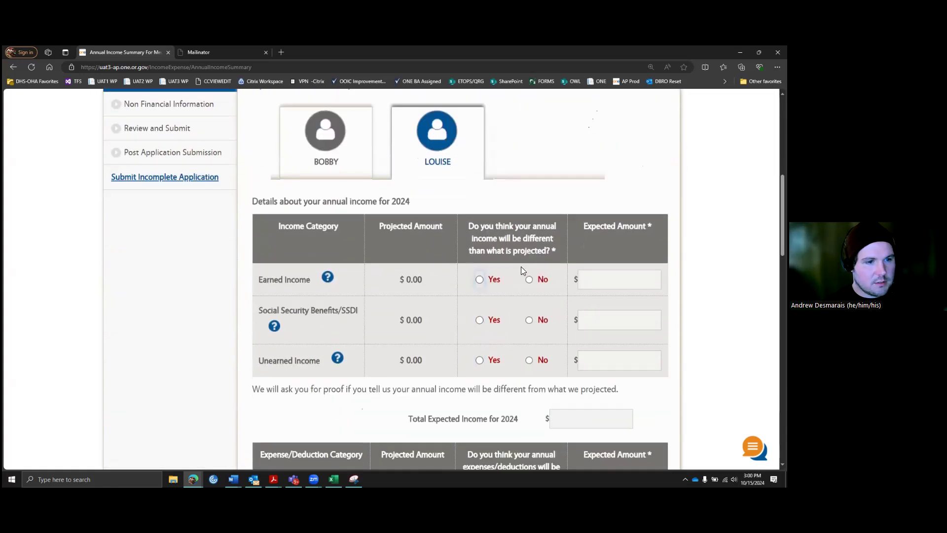
scroll(523, 256, "down", 1)
Step: Answer No to all of the second member's 2024 income and expense questions
left_click(529, 238)
left_click(530, 280)
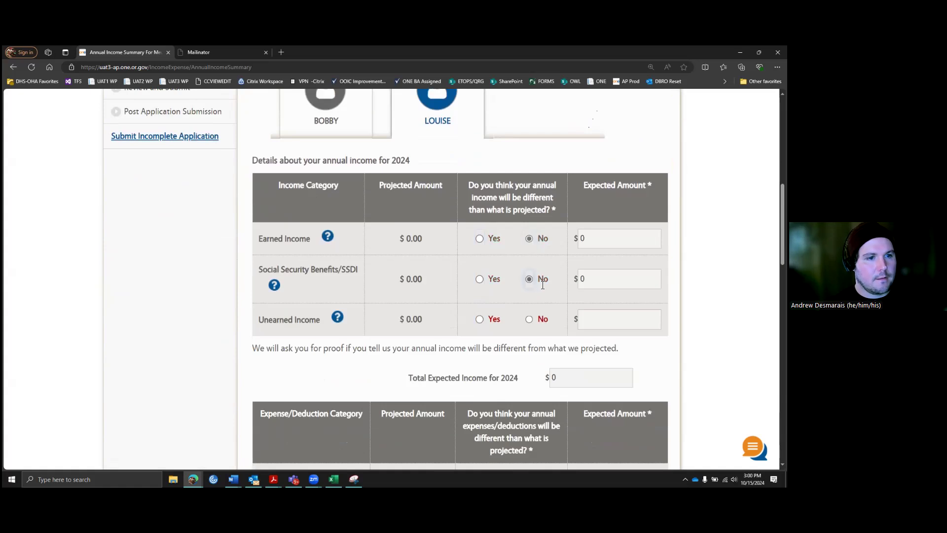
left_click(528, 319)
scroll(542, 279, "down", 3)
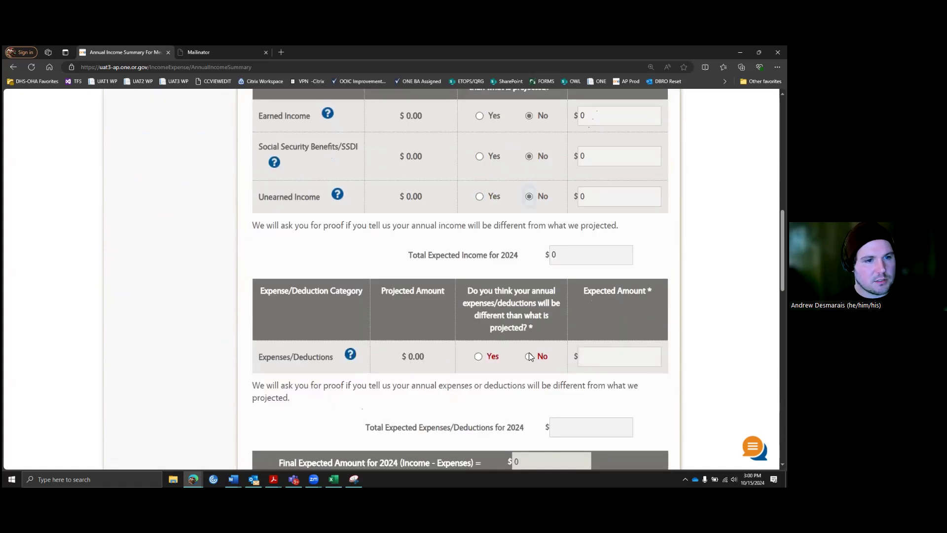
left_click(530, 356)
scroll(523, 232, "down", 6)
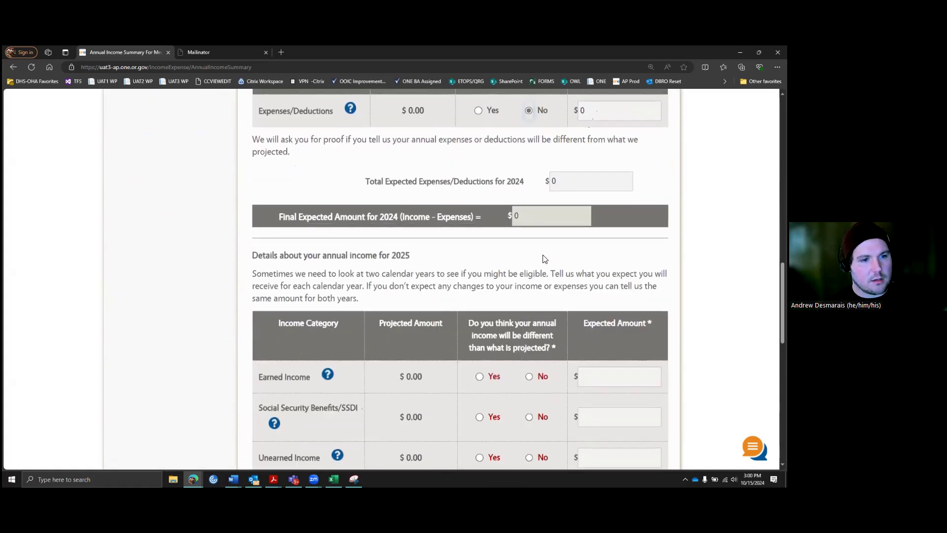
scroll(544, 259, "down", 2)
Step: Answer No to all of the second member's 2025 income and expense questions and submit
left_click(529, 295)
left_click(530, 336)
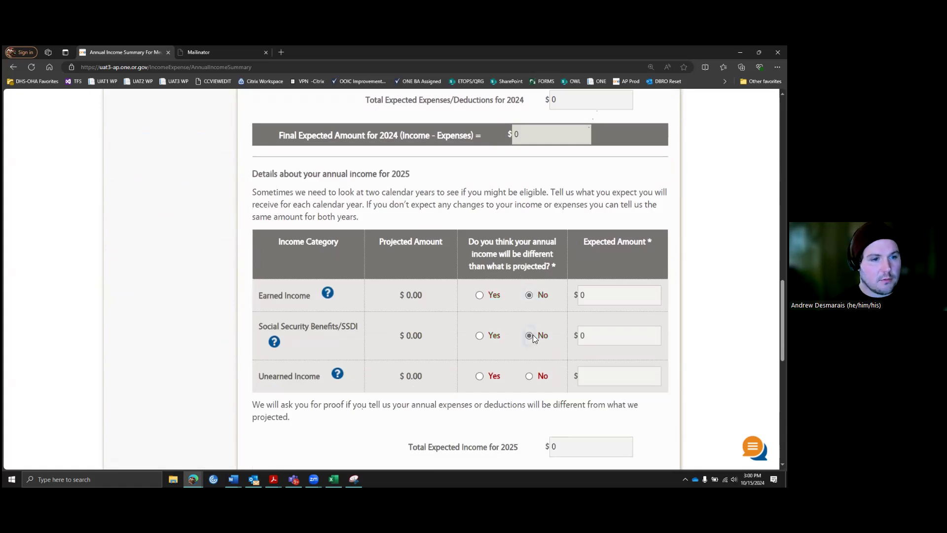
left_click(529, 376)
scroll(547, 329, "down", 3)
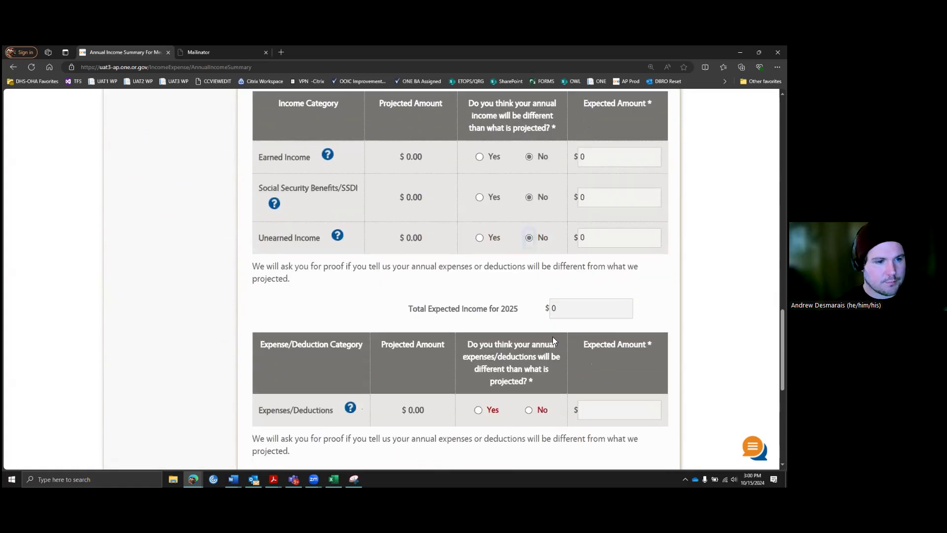
scroll(542, 340, "down", 2)
left_click(528, 341)
scroll(582, 316, "down", 3)
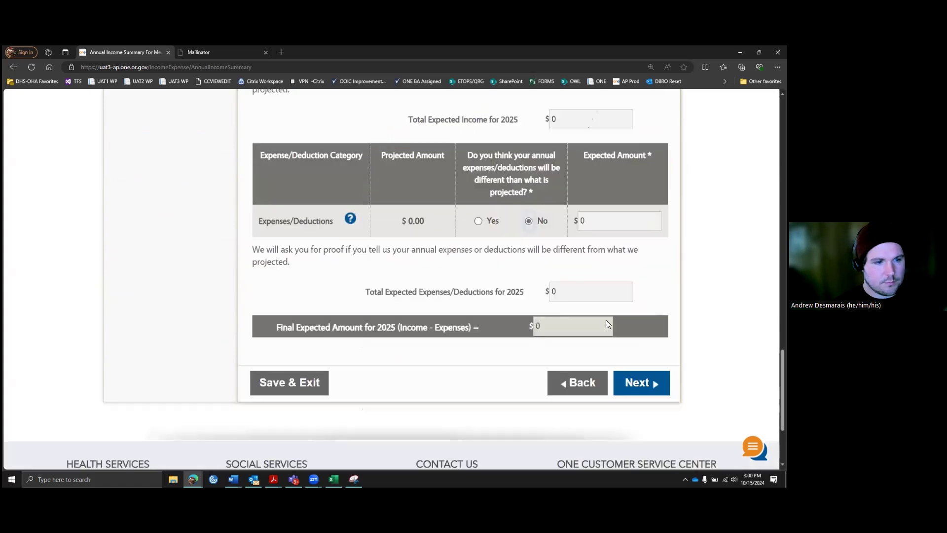
scroll(608, 324, "down", 1)
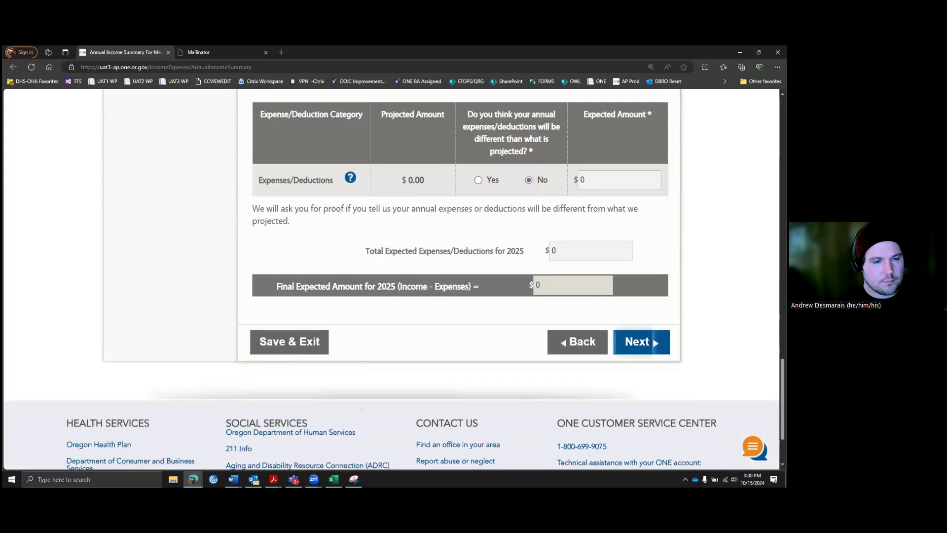
left_click(640, 341)
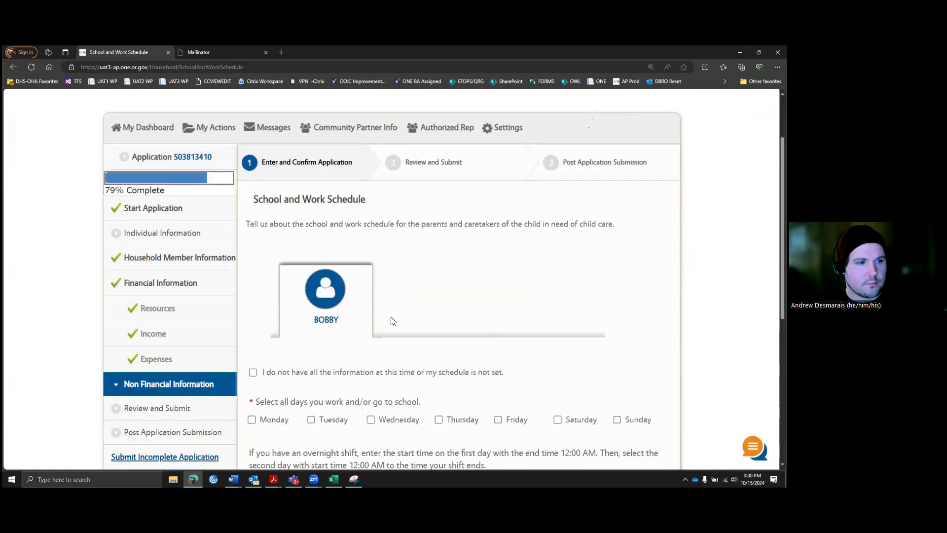
Step: Tick Monday, Tuesday and Wednesday as work or school days
scroll(391, 318, "down", 3)
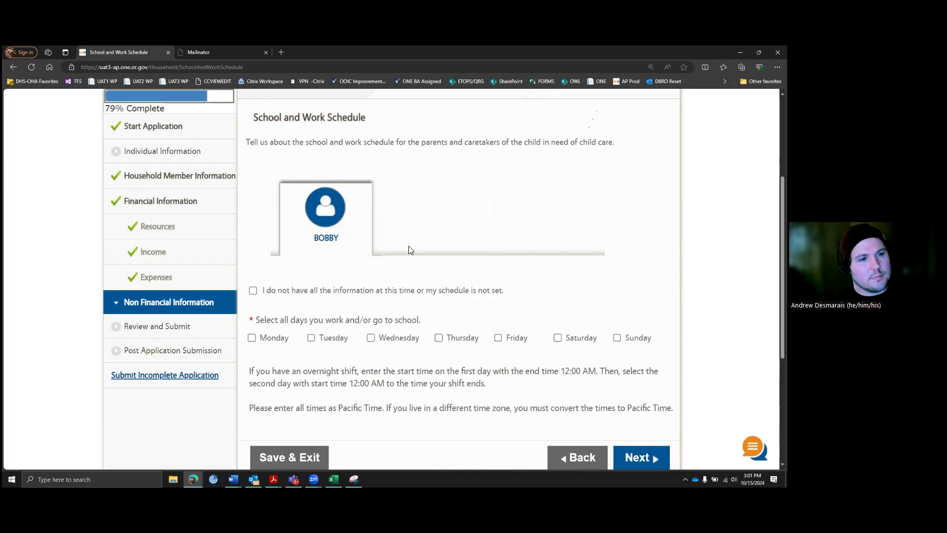
scroll(408, 245, "down", 2)
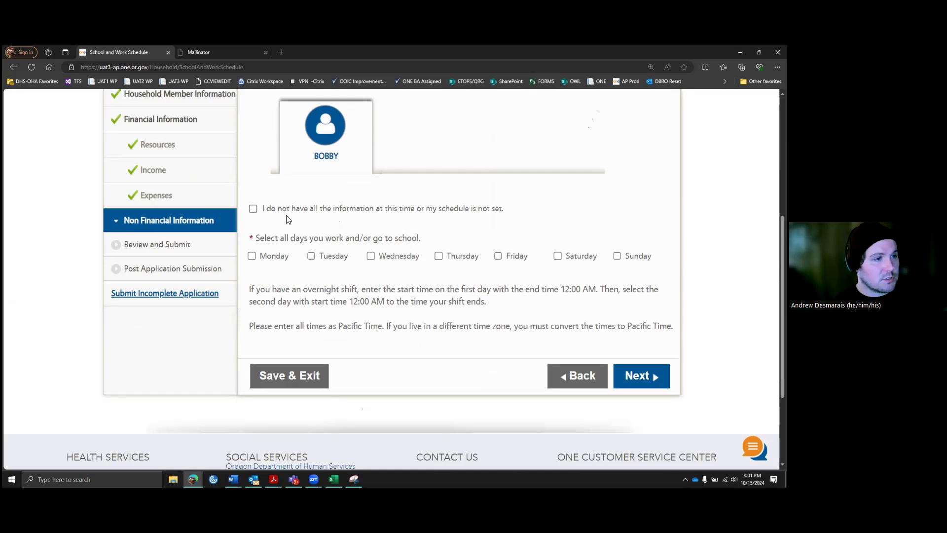
left_click(252, 256)
left_click(311, 256)
left_click(371, 256)
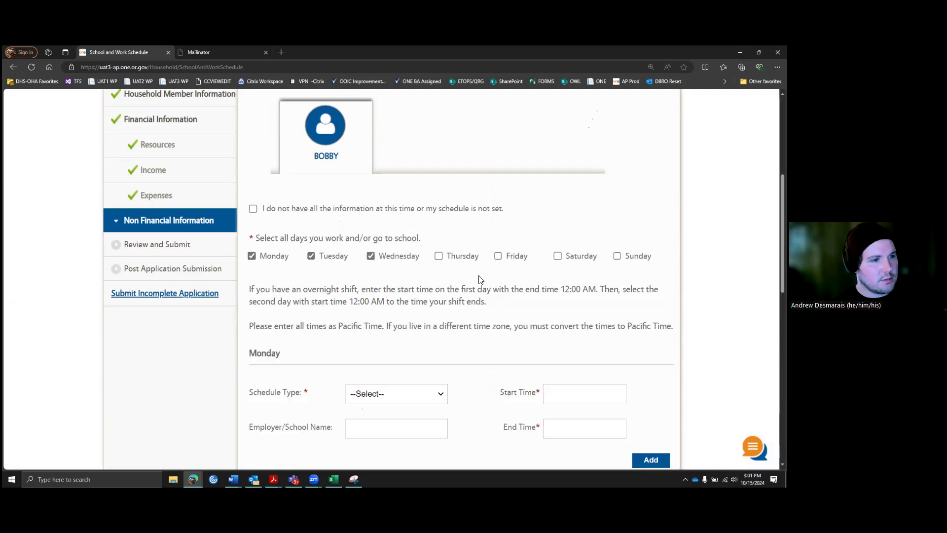
scroll(493, 307, "down", 1)
scroll(463, 320, "down", 1)
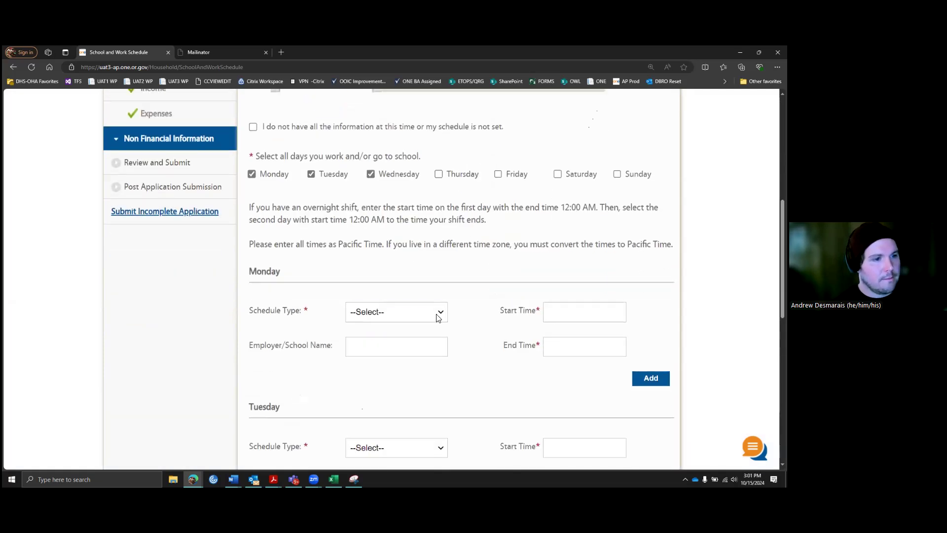
Step: Set Monday's schedule to Work from 8:00 AM to 3:00 PM
left_click(438, 318)
left_click(406, 340)
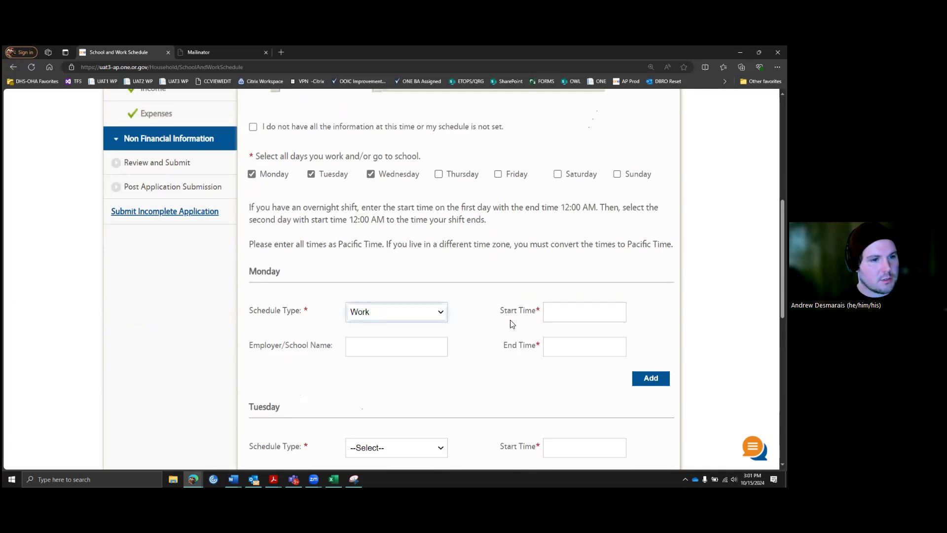
left_click(560, 311)
type("8")
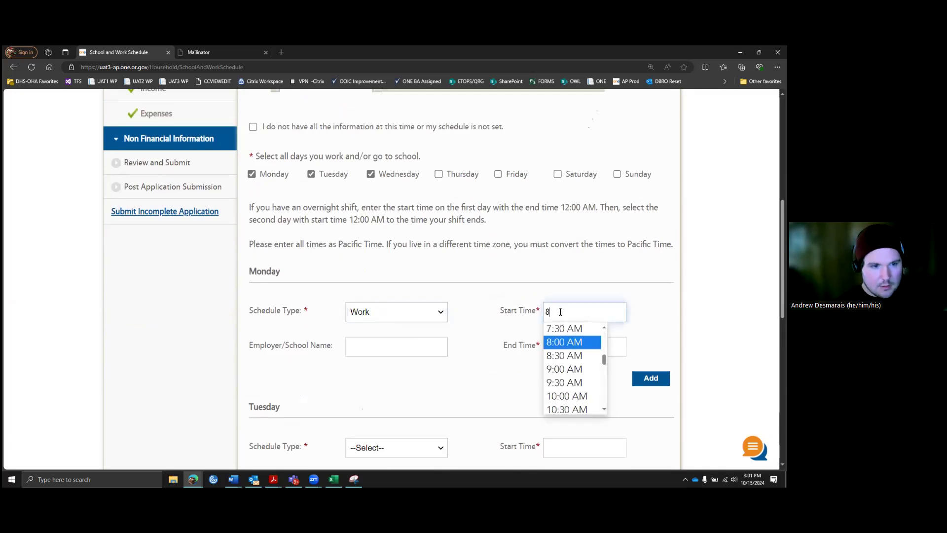
left_click(598, 338)
left_click(595, 348)
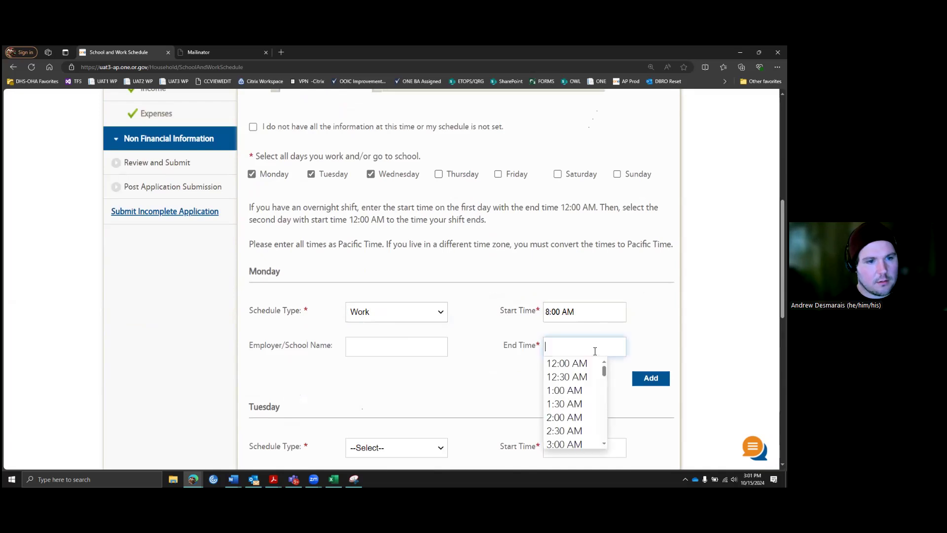
scroll(585, 393, "down", 2)
scroll(584, 404, "down", 7)
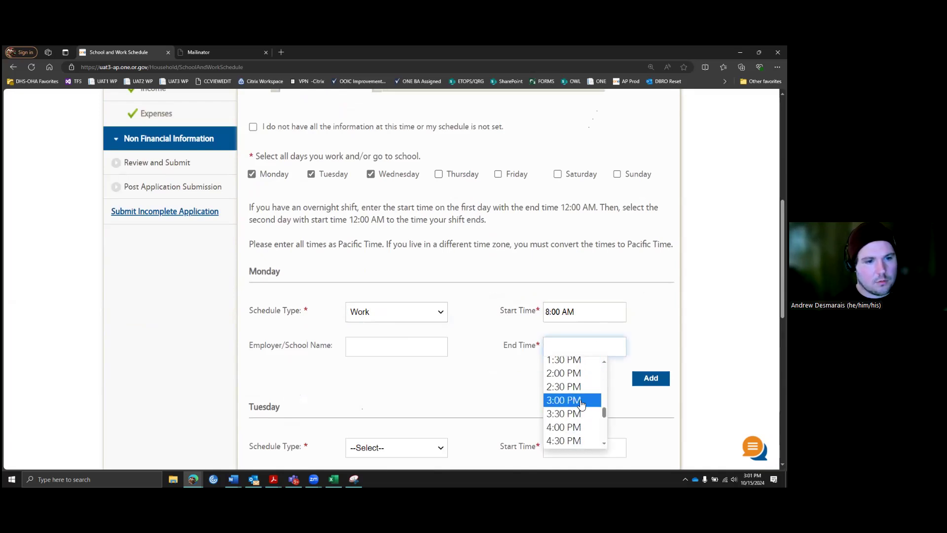
left_click(577, 401)
scroll(561, 377, "down", 1)
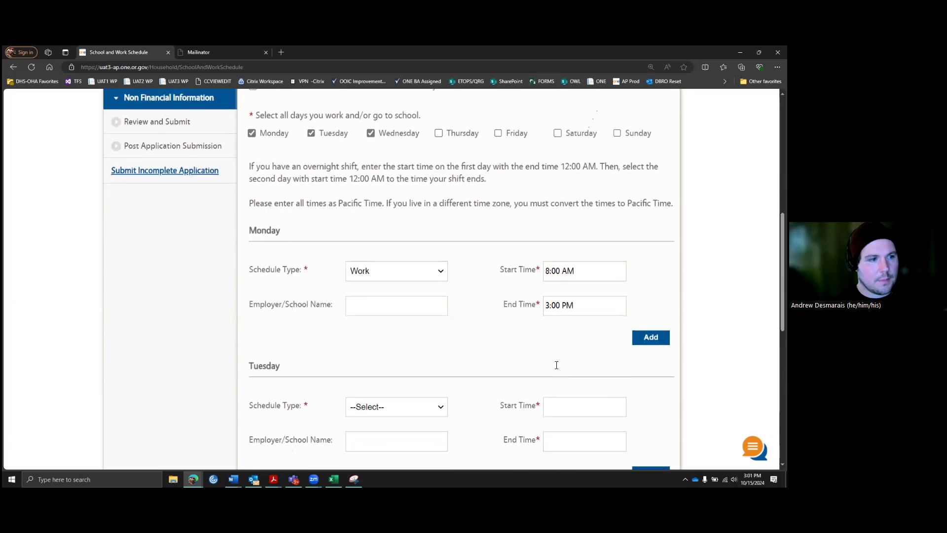
scroll(543, 355, "down", 4)
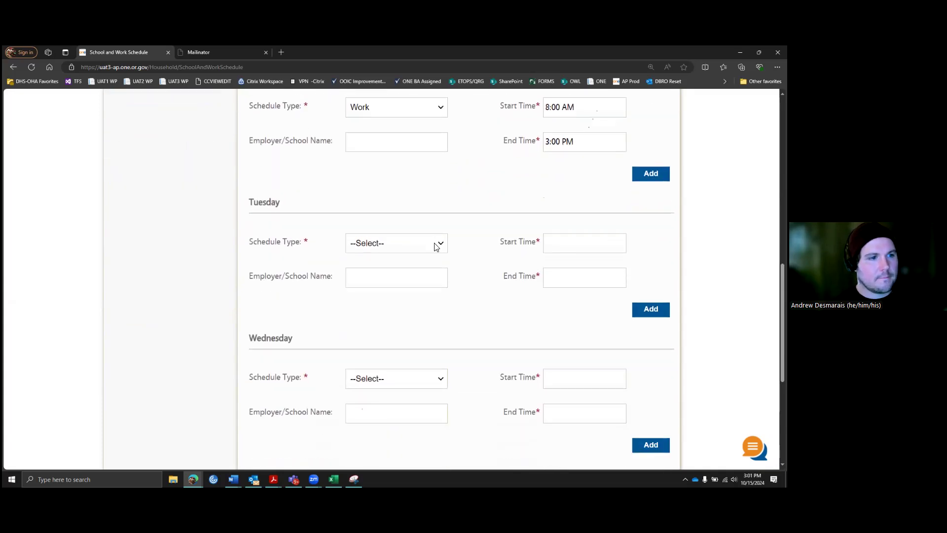
Step: Set Tuesday's schedule to Work from 8:00 AM to 3:00 PM
left_click(436, 243)
left_click(370, 271)
left_click(587, 246)
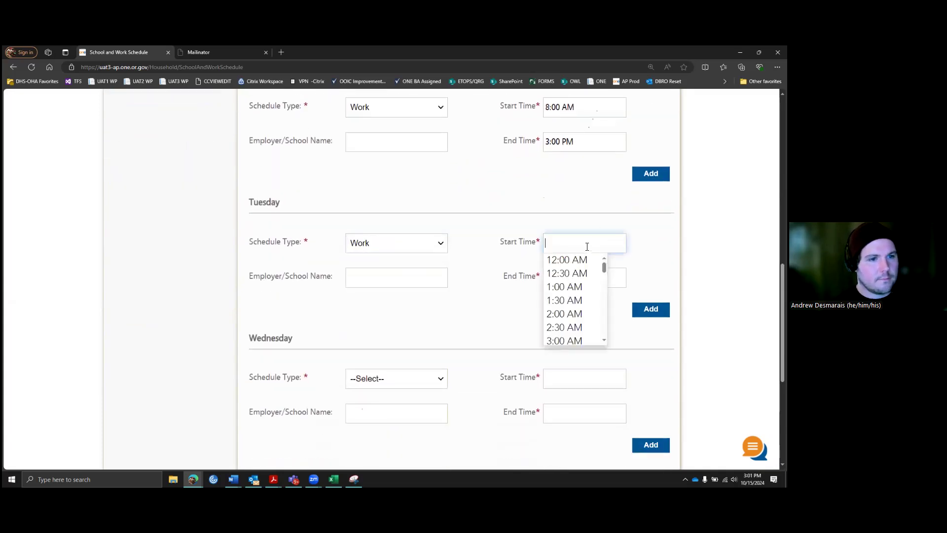
type("8")
key("Return")
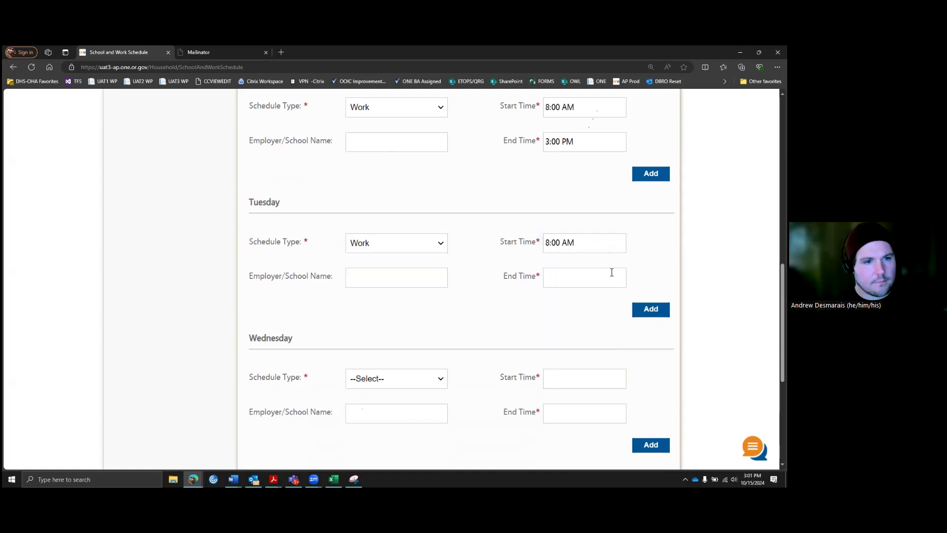
left_click(602, 281)
type("15")
left_click(638, 281)
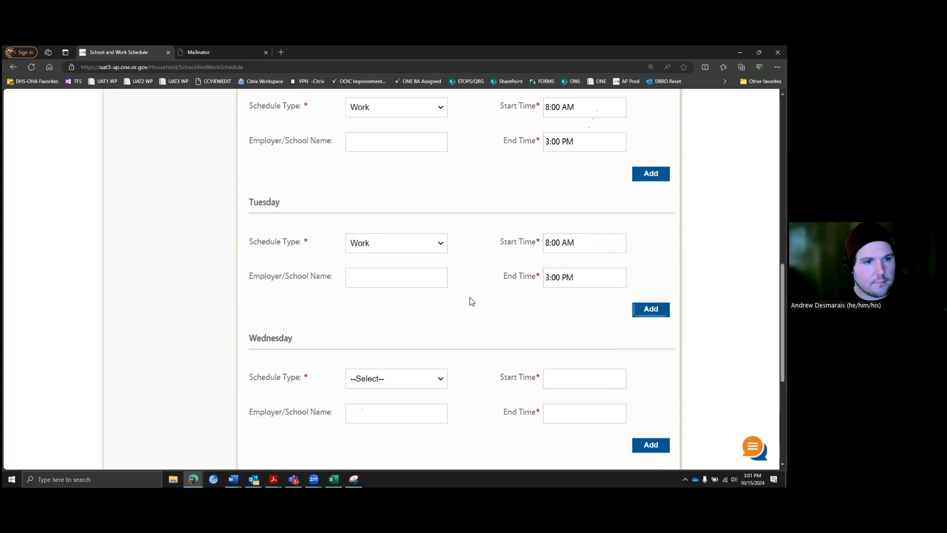
Step: Set Wednesday's schedule to Work from 8:00 AM to 3:00 PM, correcting the end time
scroll(441, 335, "down", 1)
left_click(430, 342)
left_click(429, 366)
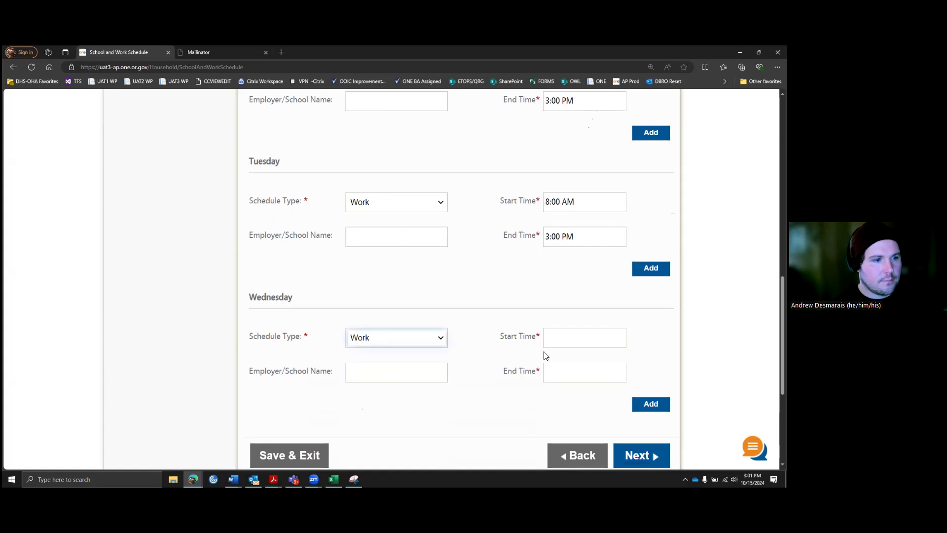
left_click(561, 342)
type("8")
key("Tab")
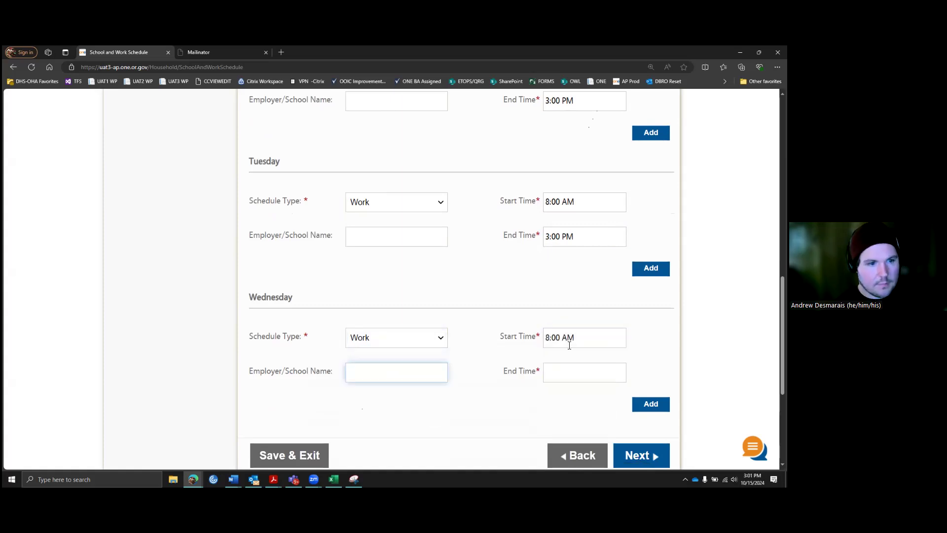
left_click(567, 374)
type("13")
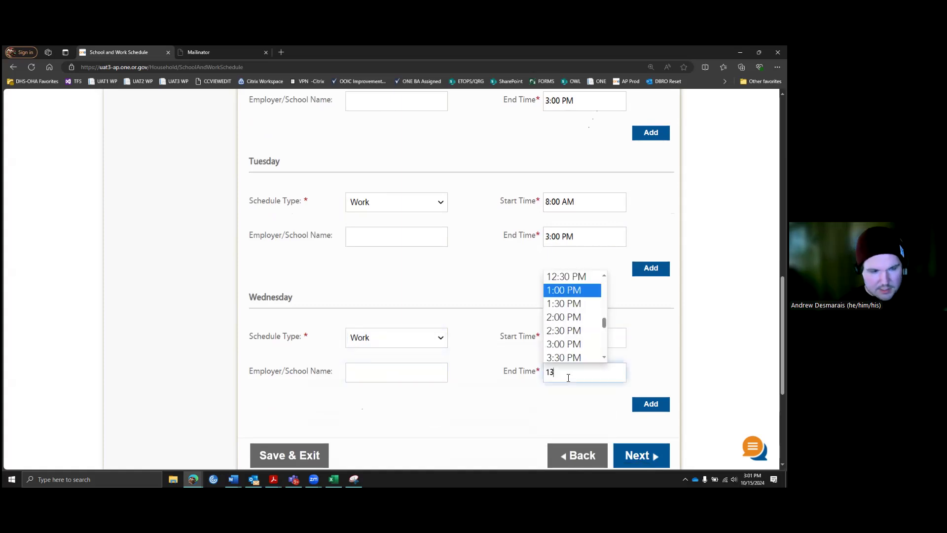
left_click(564, 406)
scroll(503, 417, "up", 3)
scroll(515, 411, "down", 3)
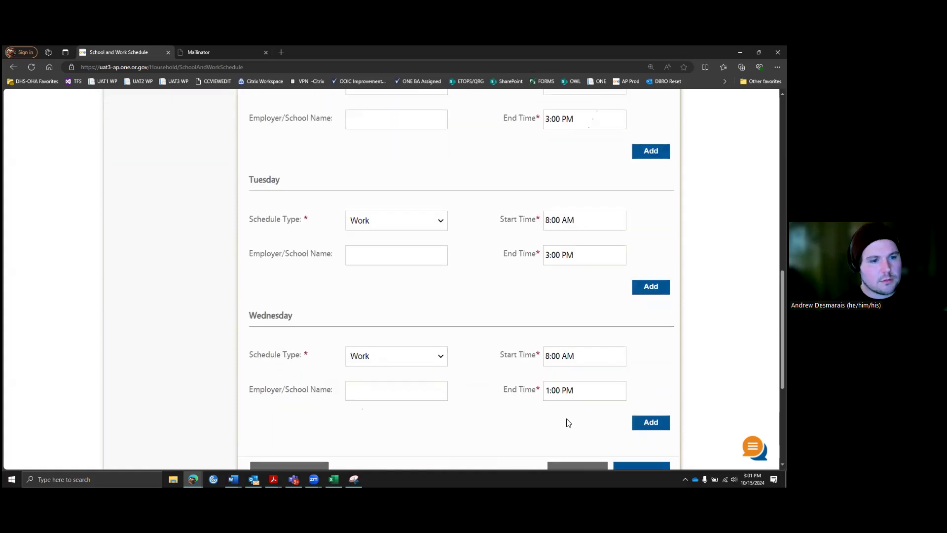
scroll(568, 422, "down", 1)
left_click(567, 372)
type("15")
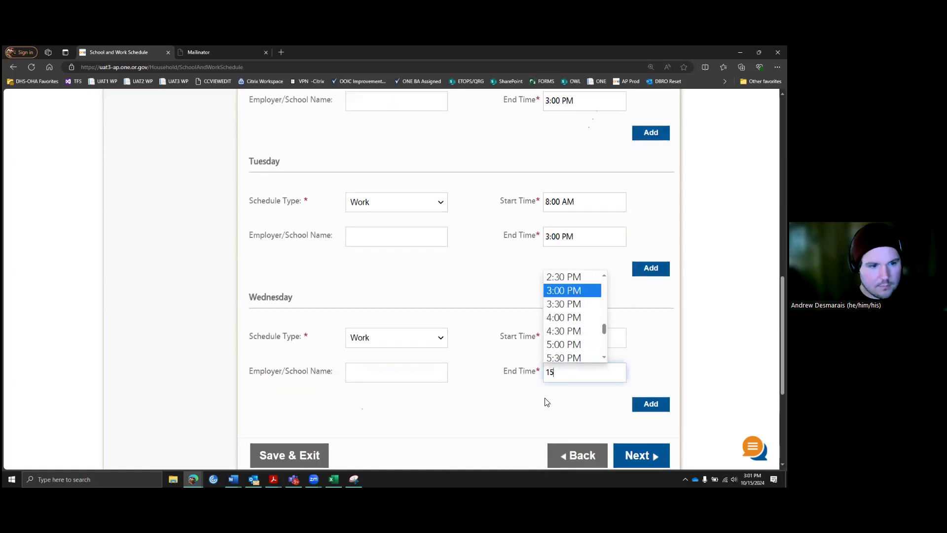
left_click(548, 409)
Step: Review the Monday–Wednesday schedule and submit it
scroll(466, 315, "up", 5)
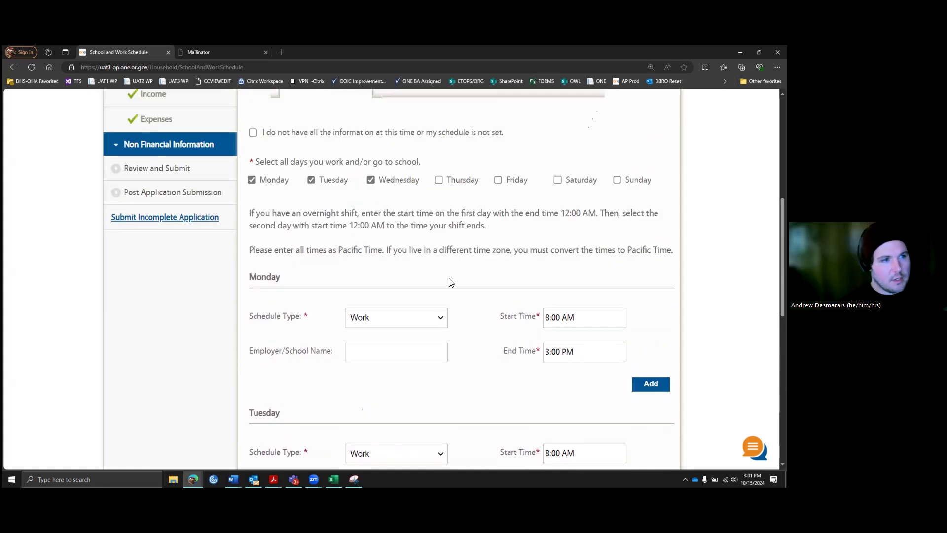
scroll(449, 282, "up", 2)
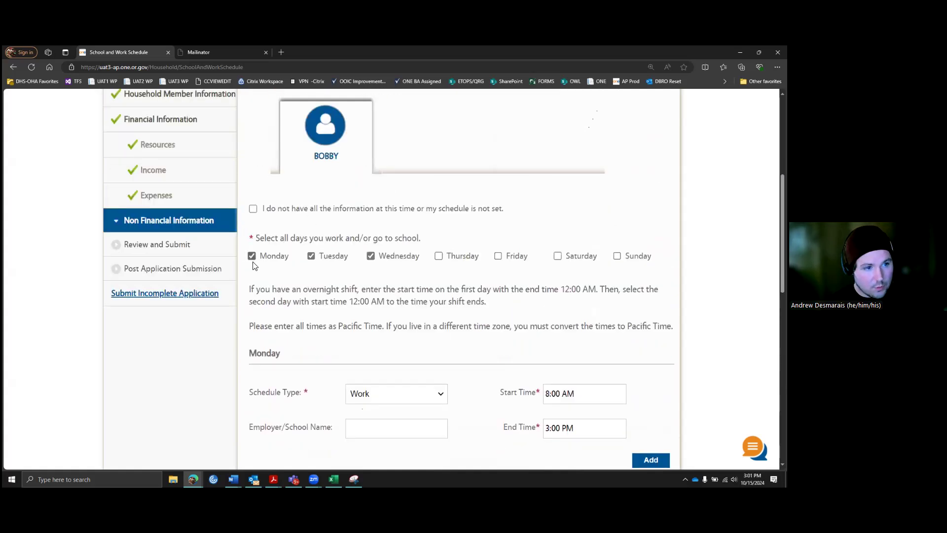
scroll(454, 310, "down", 3)
scroll(297, 192, "down", 1)
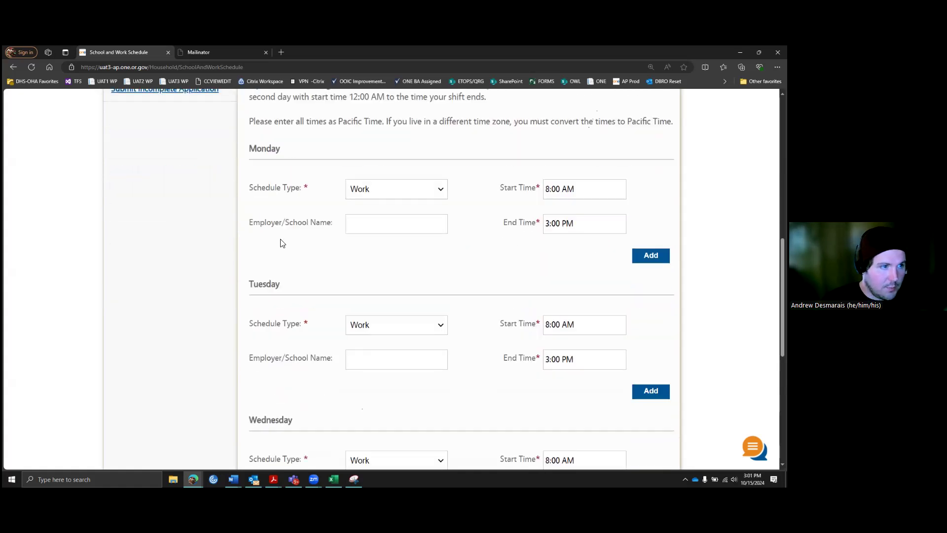
scroll(444, 339, "down", 2)
scroll(442, 312, "down", 2)
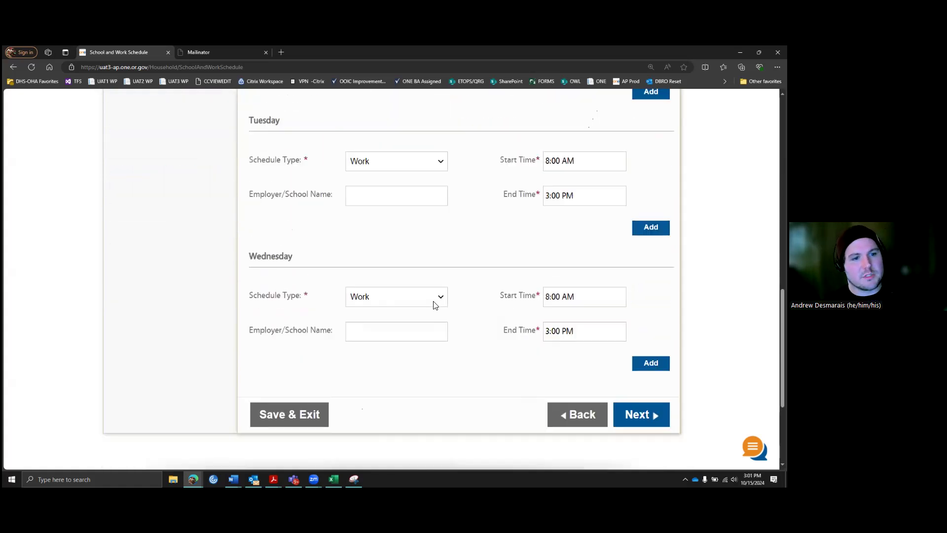
left_click(642, 414)
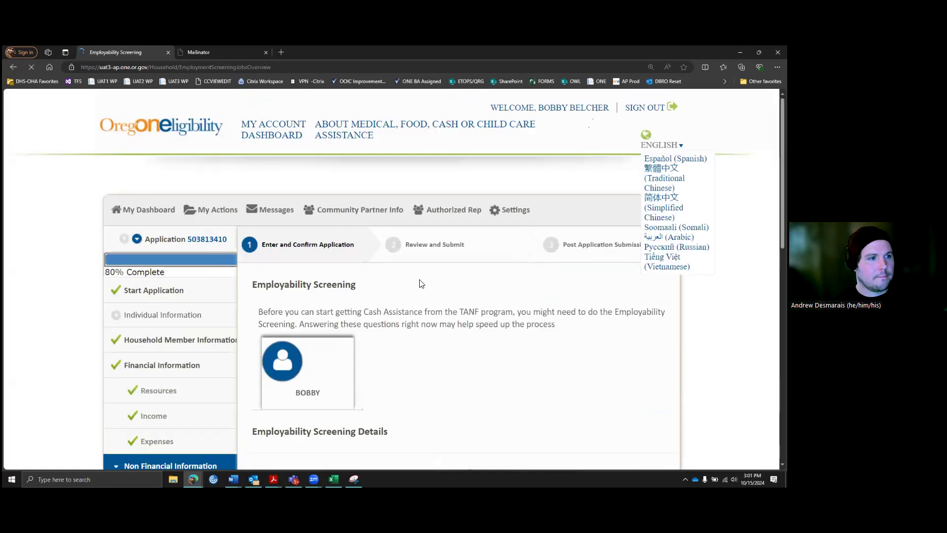
Step: Scroll down to the five unanswered Employability Screening Details questions
scroll(432, 276, "down", 3)
scroll(446, 227, "down", 1)
scroll(444, 220, "up", 1)
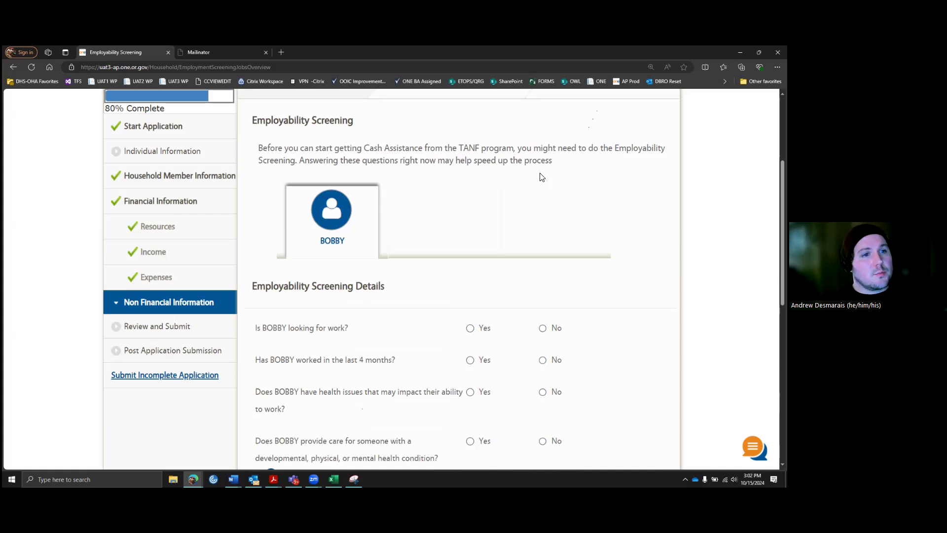
scroll(540, 157, "down", 2)
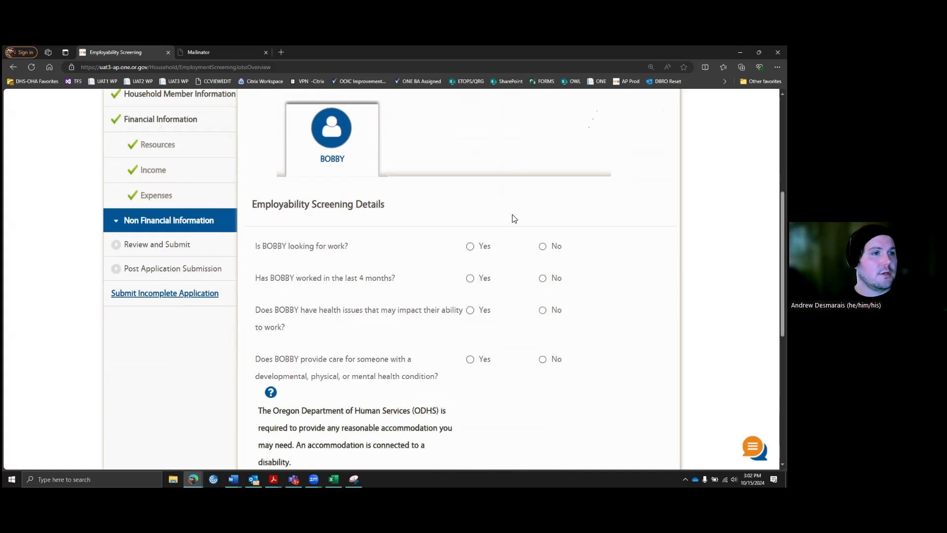
scroll(514, 222, "down", 3)
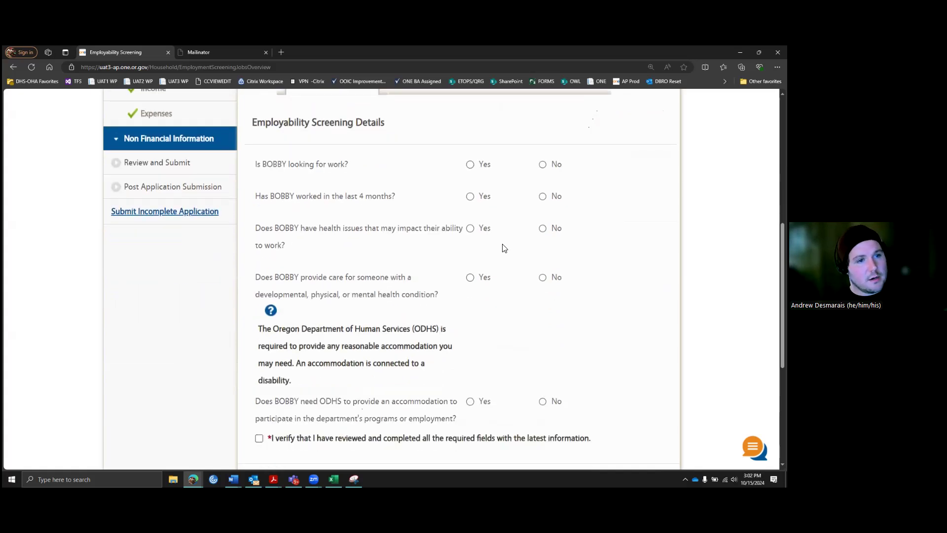
scroll(507, 207, "down", 1)
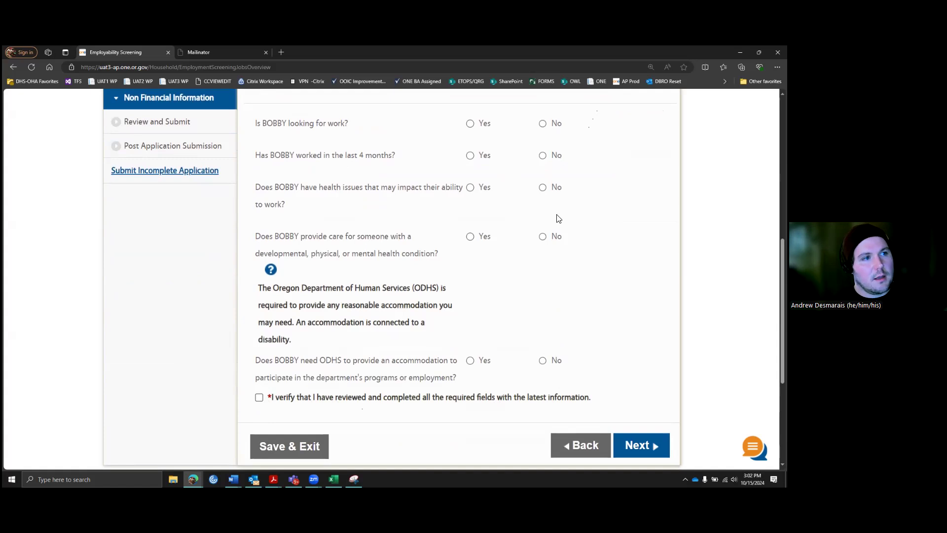
scroll(558, 219, "up", 1)
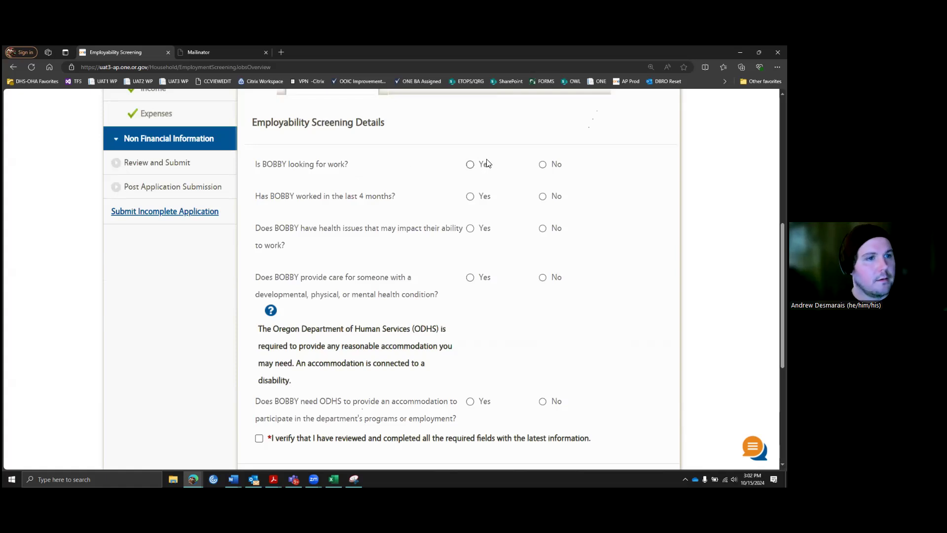
Step: Answer Yes to looking for work, with 'Kitchen work' as the work type and Gas as help needed
left_click(471, 165)
left_click(509, 185)
type("Kitch")
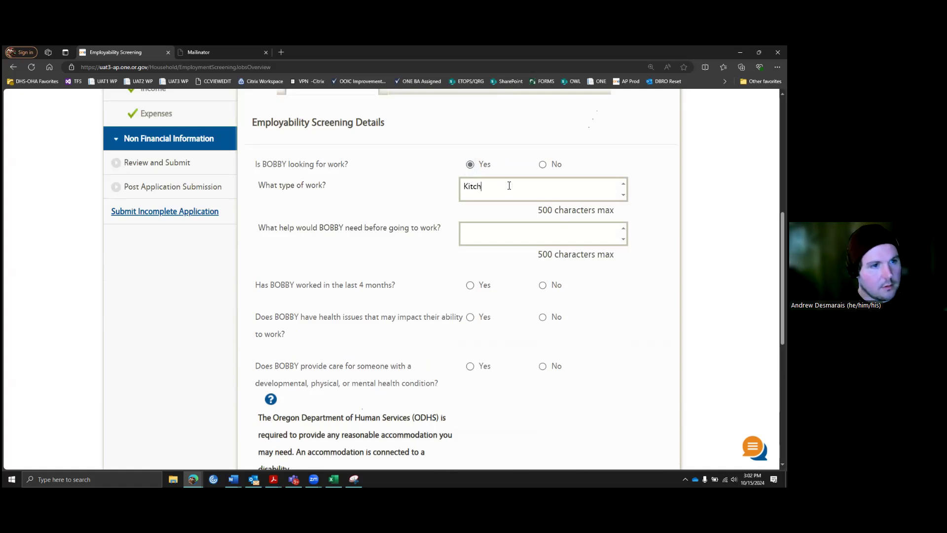
type("en work")
left_click(491, 233)
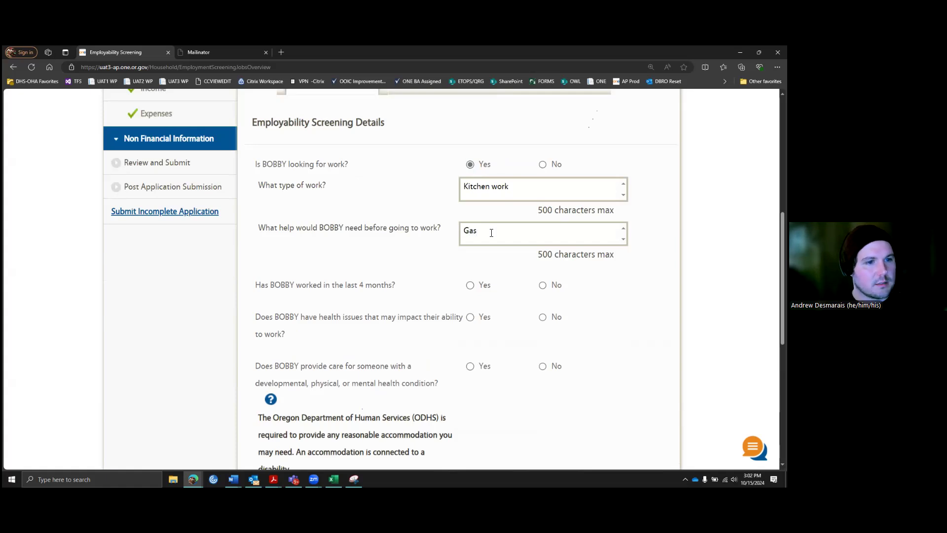
scroll(460, 270, "down", 1)
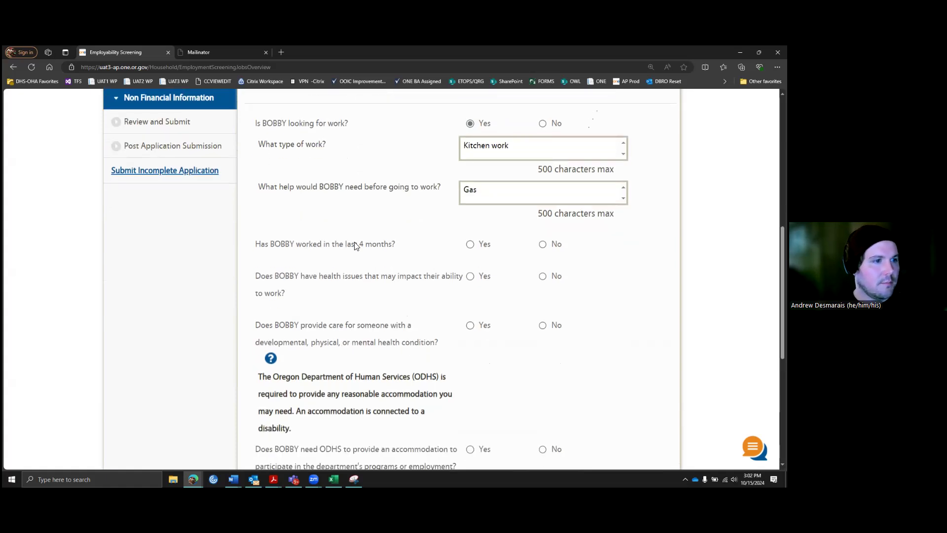
Step: Answer Yes to working in the last 4 months and No to health, caregiving and accommodation questions
left_click(469, 245)
scroll(452, 251, "down", 2)
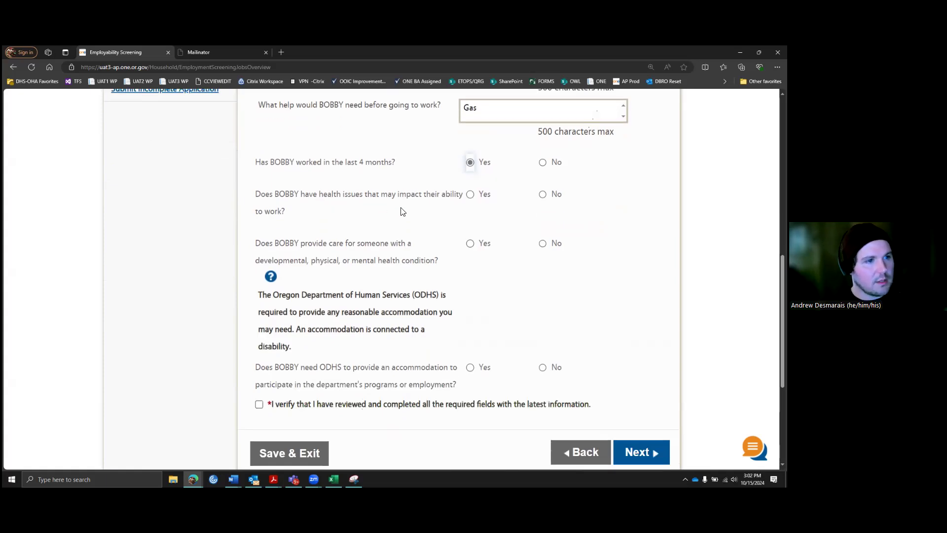
left_click(542, 194)
scroll(360, 266, "down", 1)
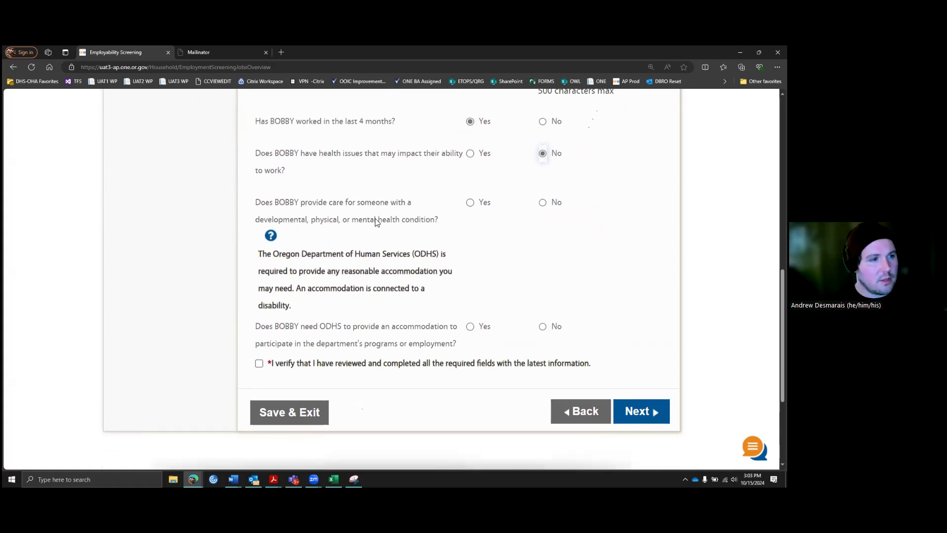
left_click(273, 237)
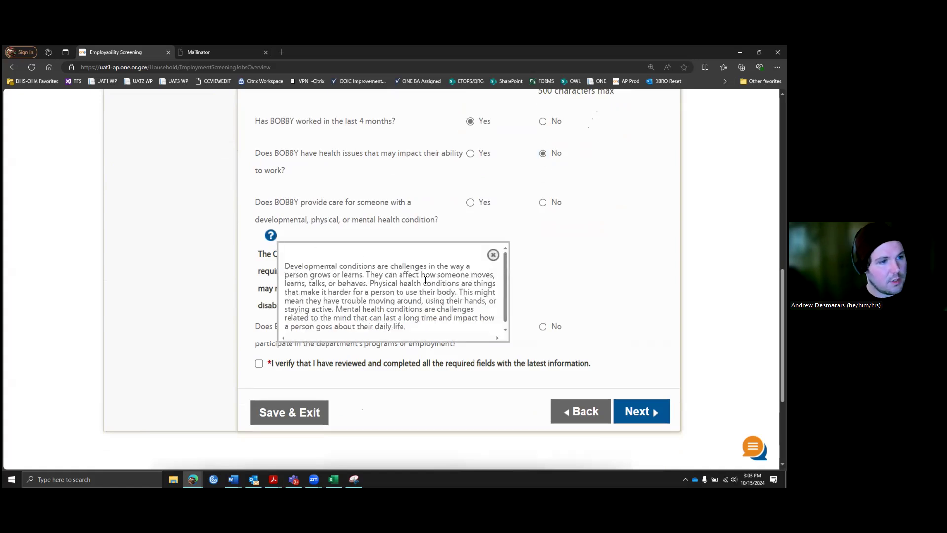
scroll(425, 283, "down", 1)
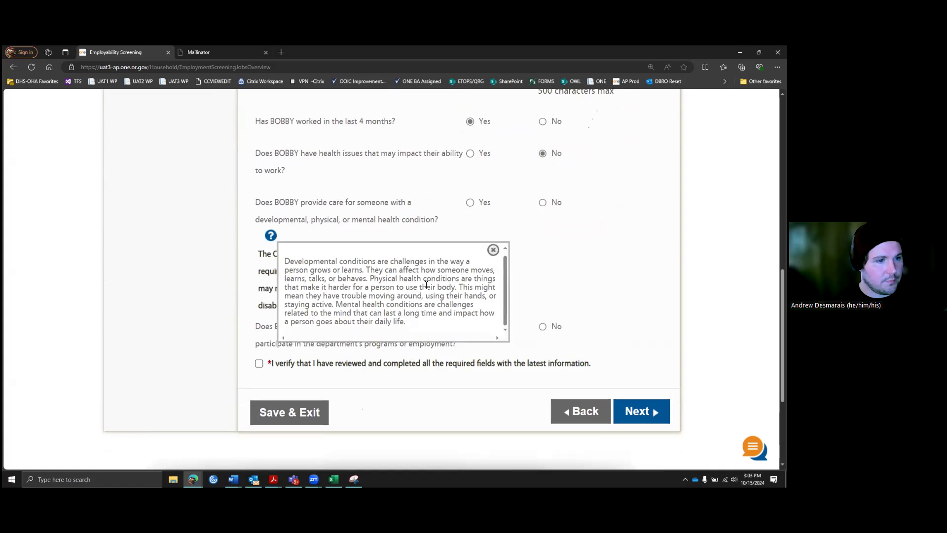
left_click(536, 229)
left_click(542, 203)
scroll(496, 225, "down", 2)
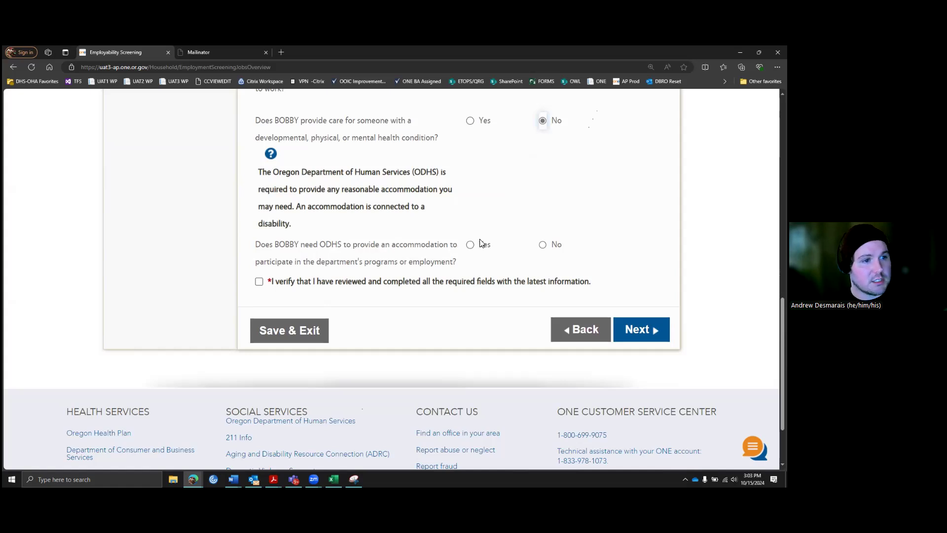
left_click(542, 244)
scroll(594, 203, "down", 1)
Step: Tick I verify and submit the employability screening
left_click(259, 241)
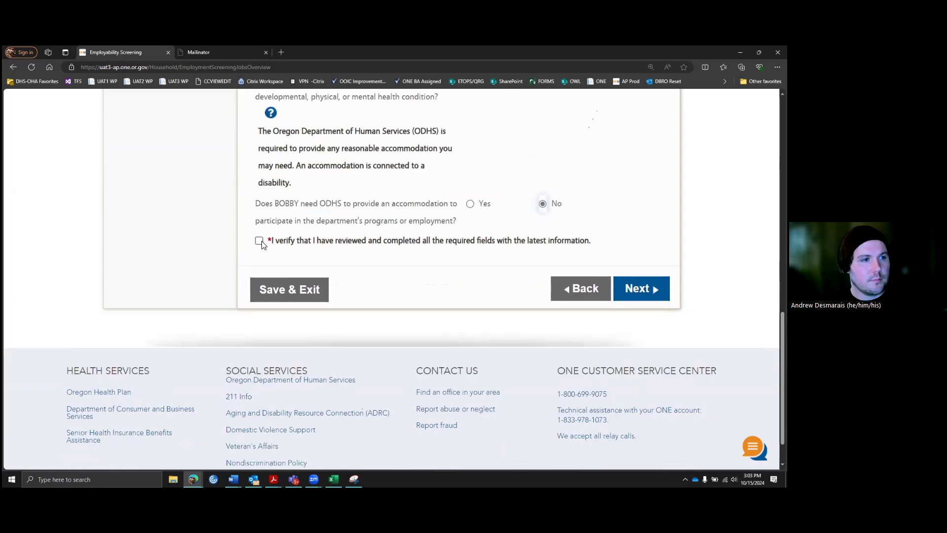
scroll(588, 228, "up", 5)
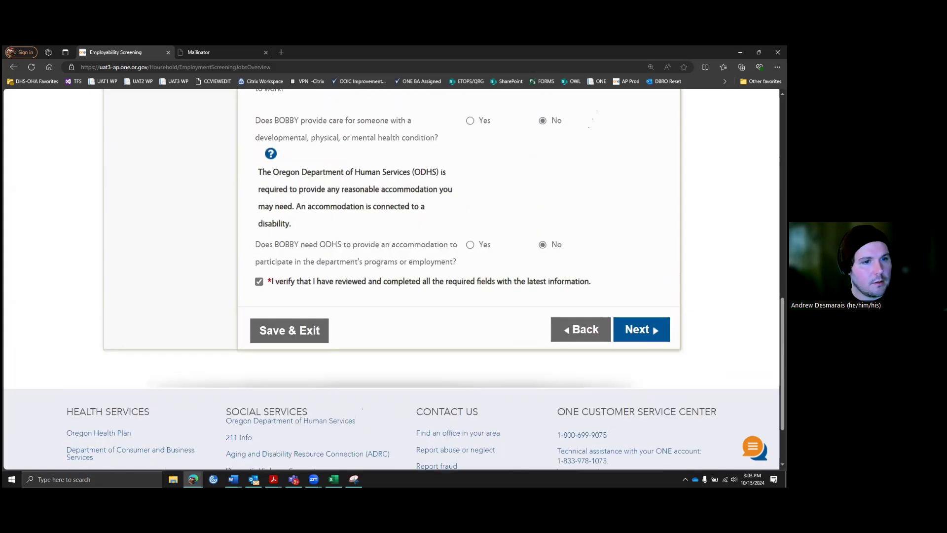
scroll(587, 228, "down", 3)
scroll(592, 119, "up", 8)
scroll(592, 118, "down", 5)
scroll(592, 118, "down", 3)
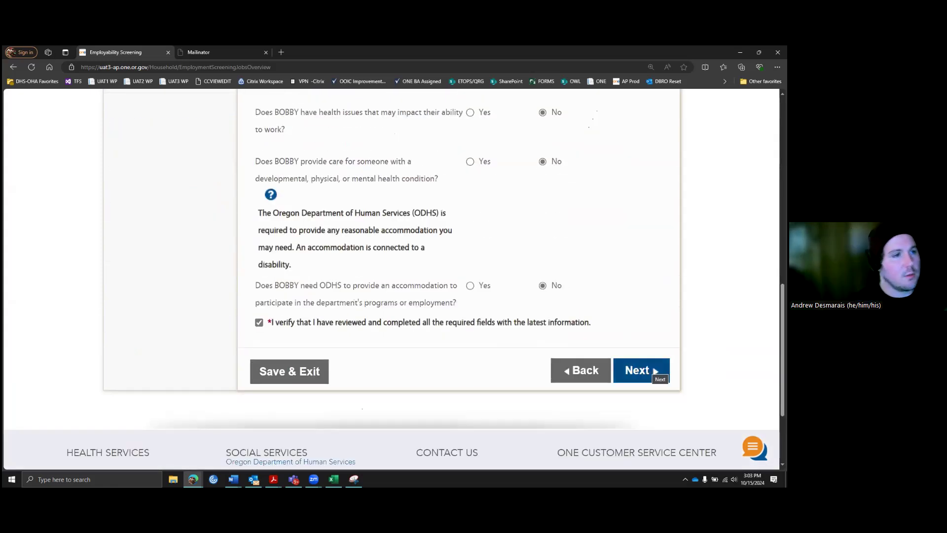
left_click(655, 371)
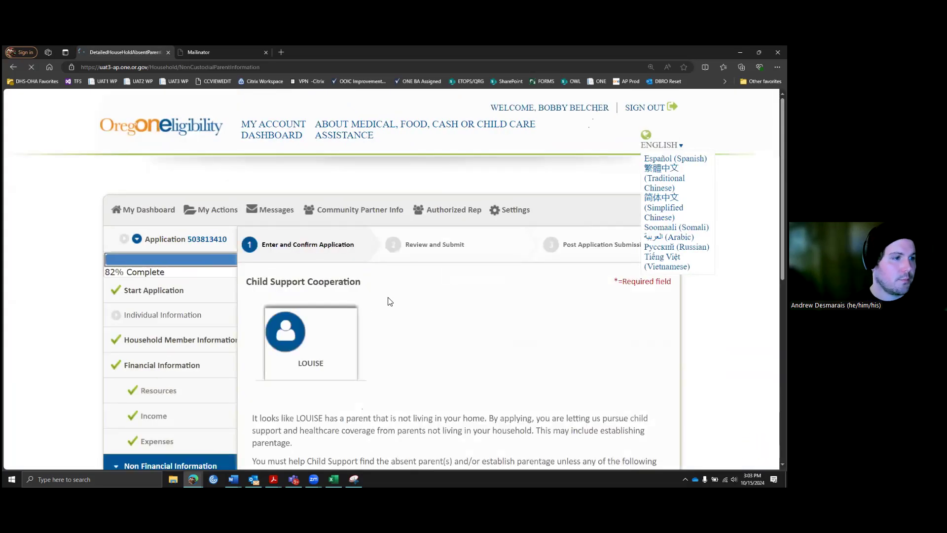
Step: Mark No for the child's child support cooperation exceptions after briefly choosing Yes, then proceed
scroll(393, 279, "down", 4)
scroll(461, 233, "down", 1)
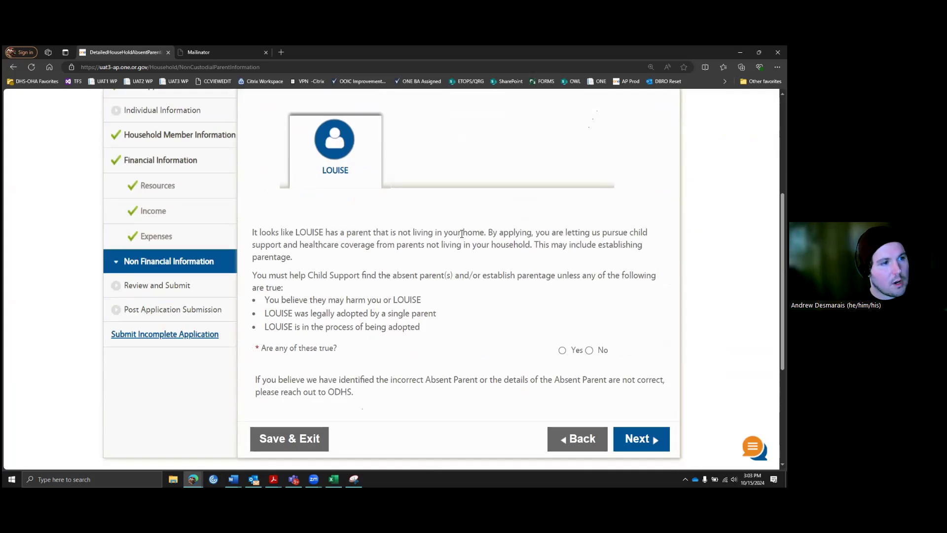
scroll(463, 233, "down", 1)
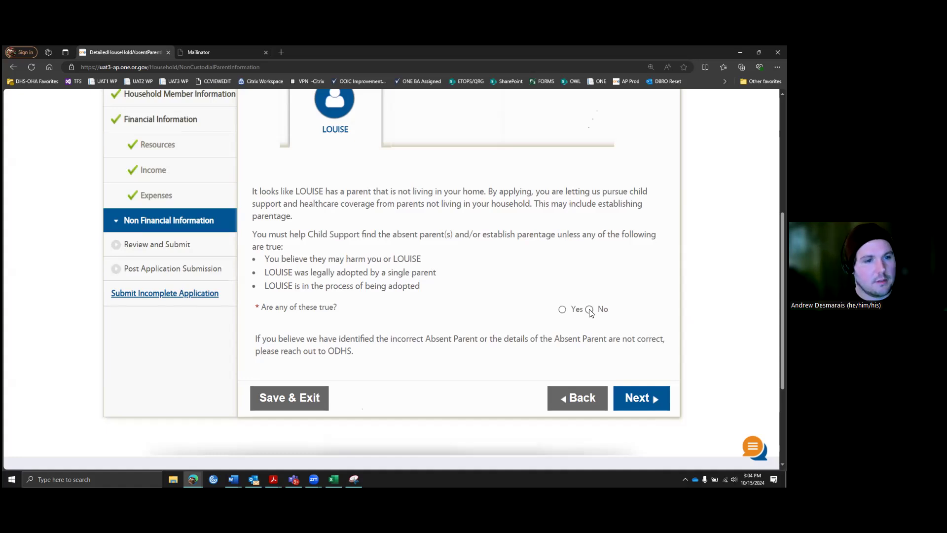
left_click(563, 310)
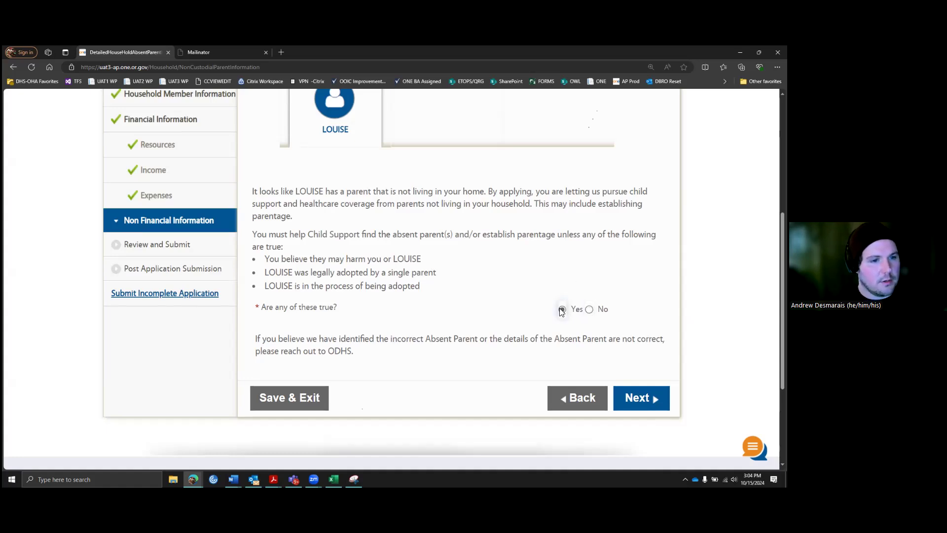
left_click(590, 310)
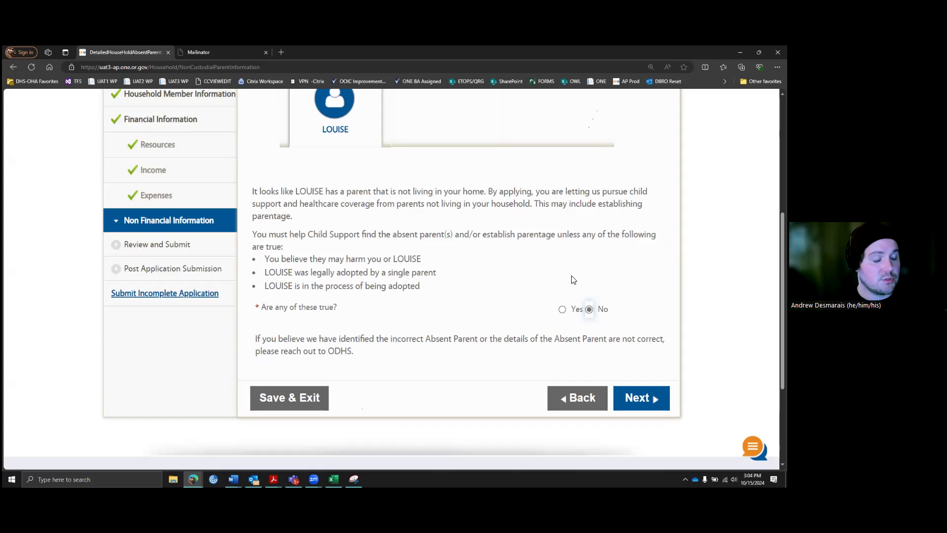
scroll(485, 337, "down", 1)
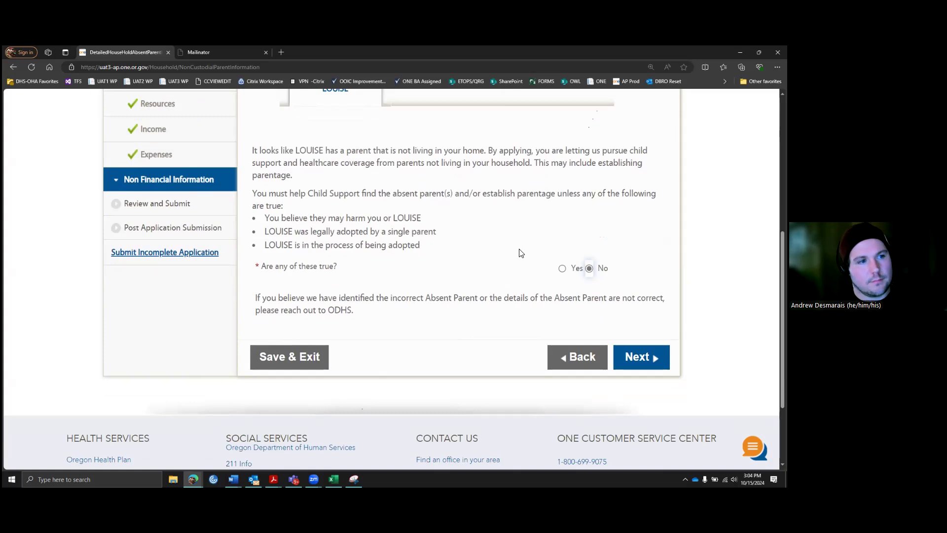
scroll(508, 259, "down", 1)
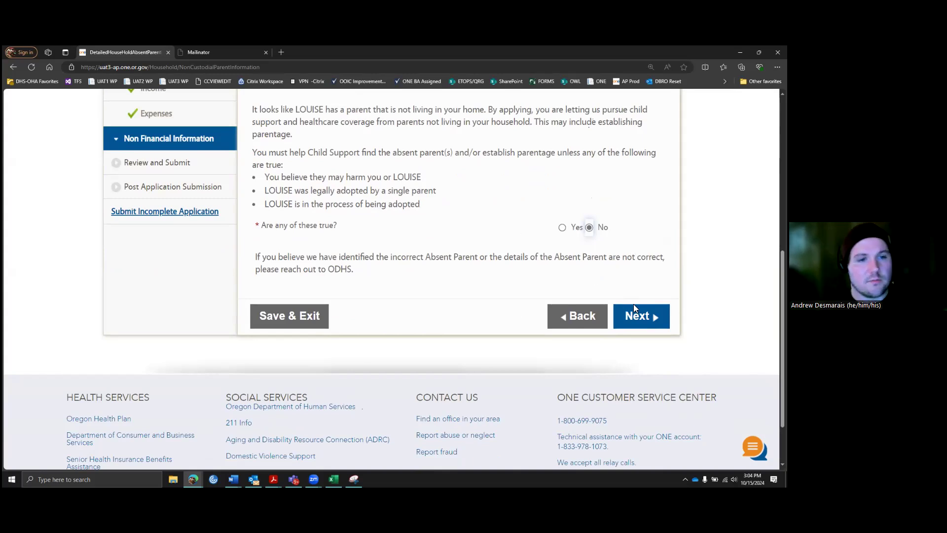
left_click(634, 321)
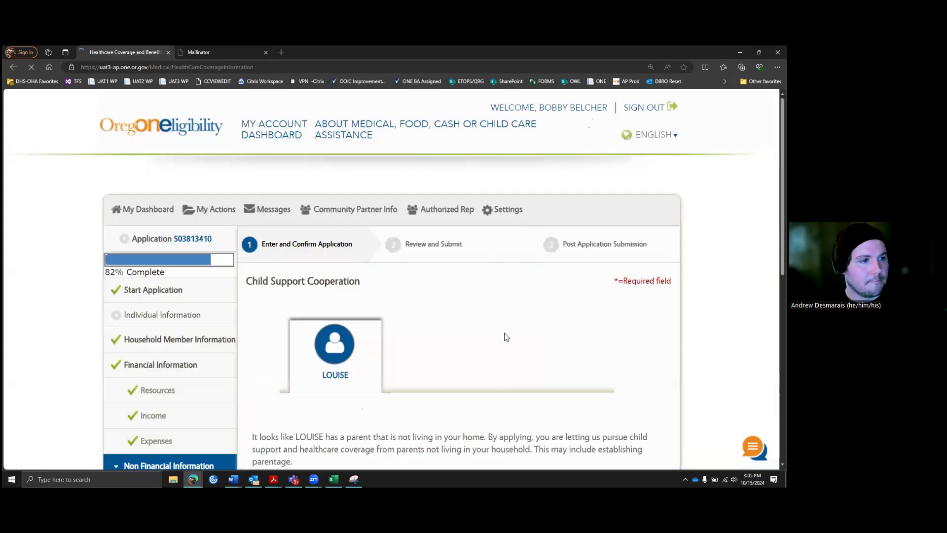
Step: Review the Oregon Health Plan guidance and tentatively answer Yes to other health insurance
scroll(503, 304, "down", 2)
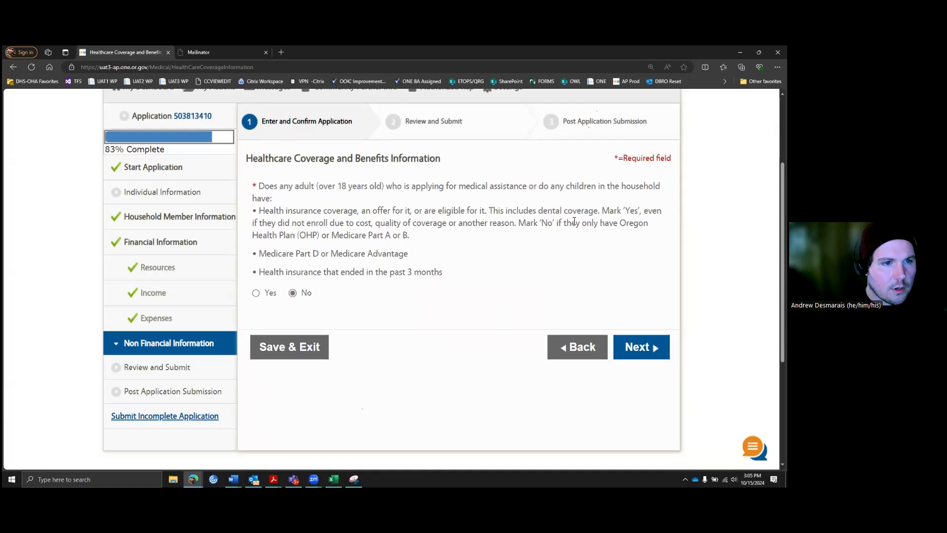
left_click_drag(279, 234, 431, 232)
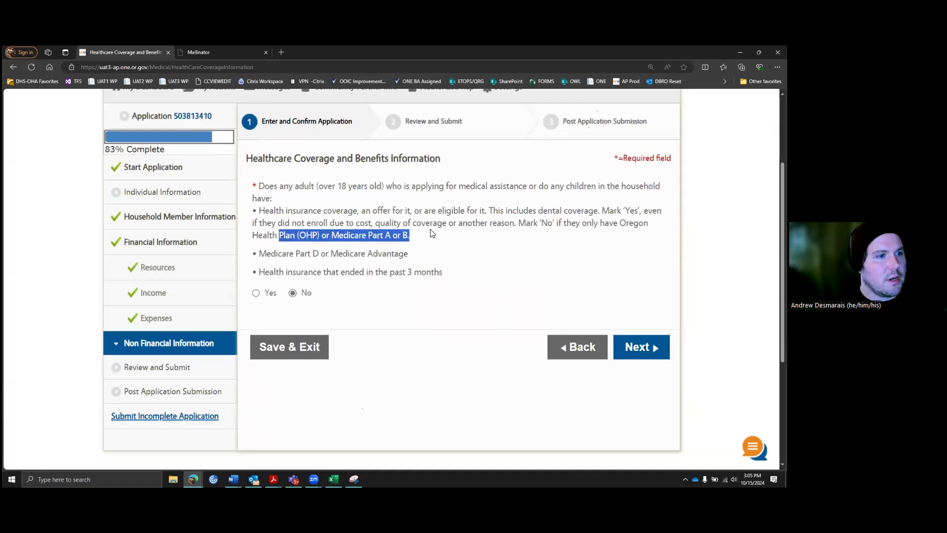
left_click_drag(524, 224, 648, 225)
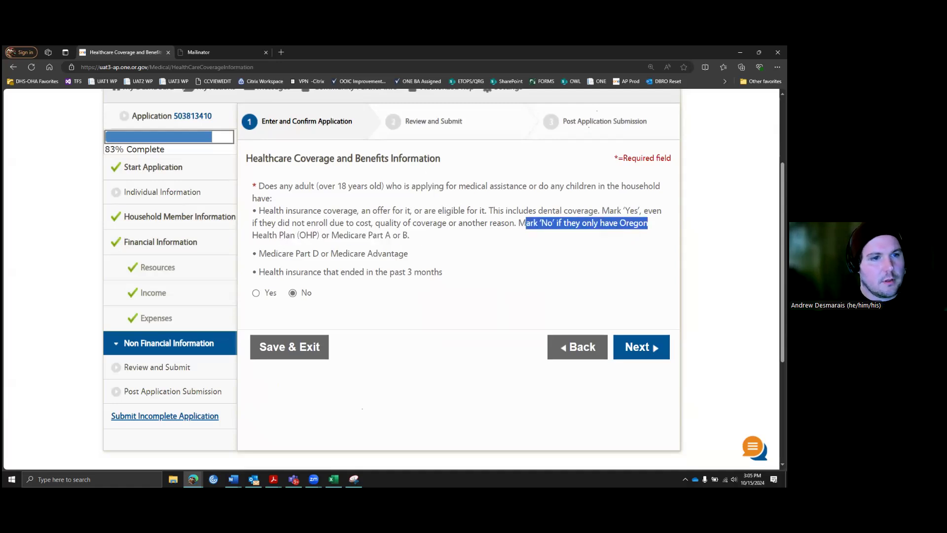
left_click(418, 238)
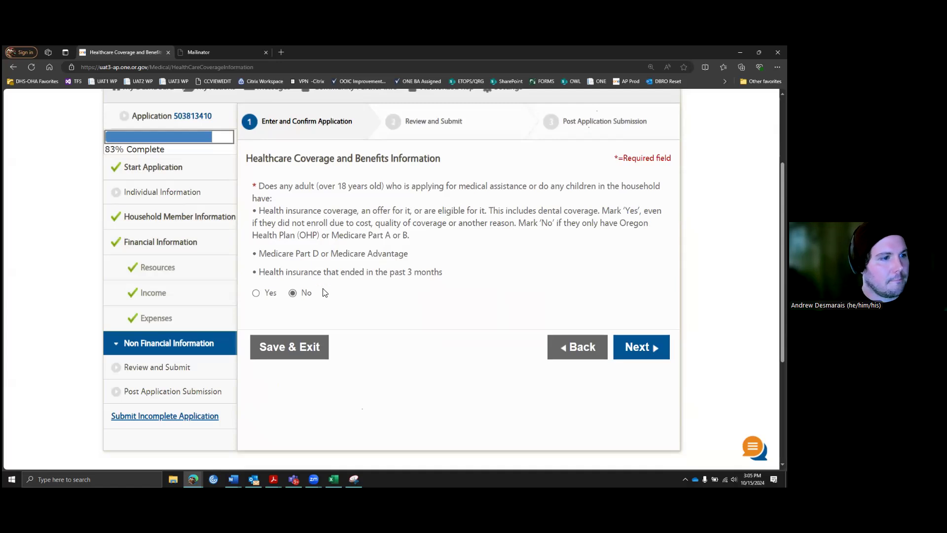
left_click(265, 293)
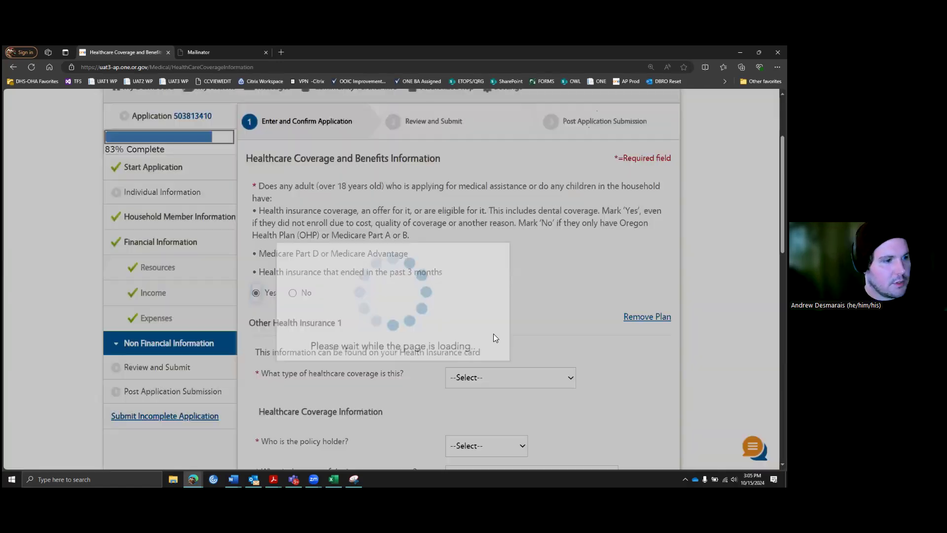
scroll(503, 333, "down", 5)
scroll(516, 319, "down", 6)
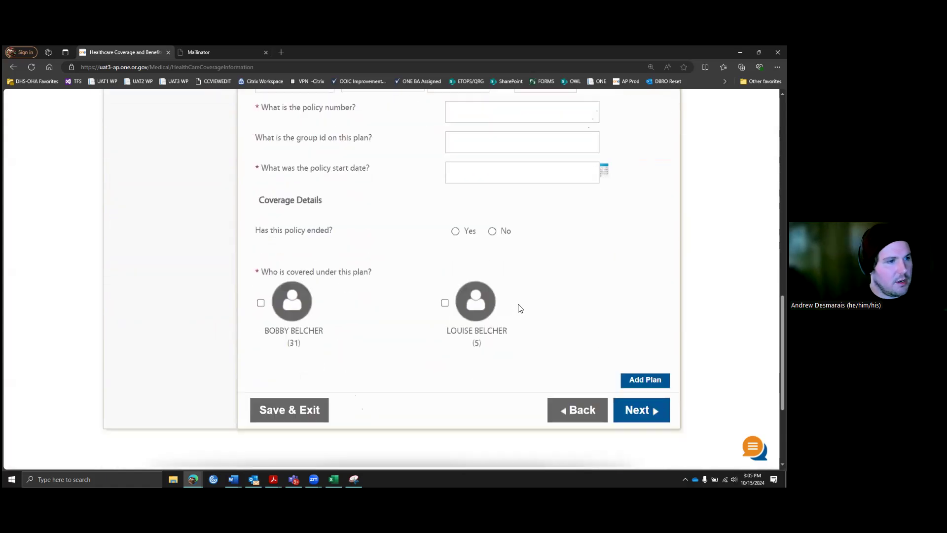
scroll(517, 308, "up", 7)
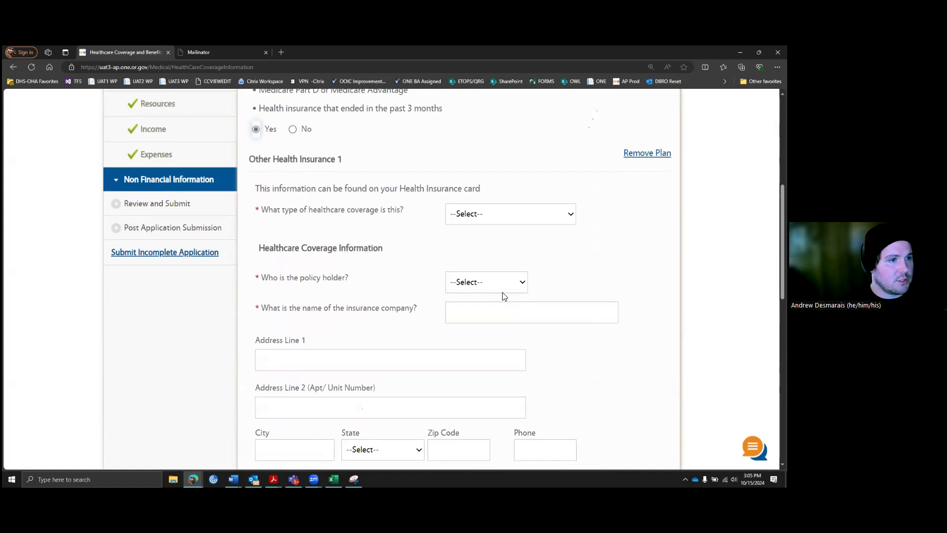
scroll(503, 296, "up", 2)
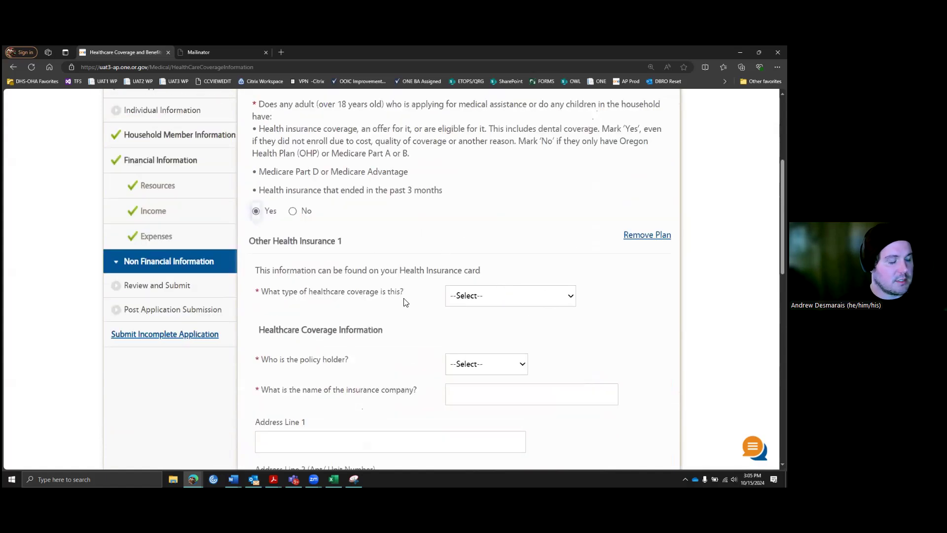
Step: Check the coverage type list unchanged, switch the other insurance answer to No, and continue
left_click(551, 298)
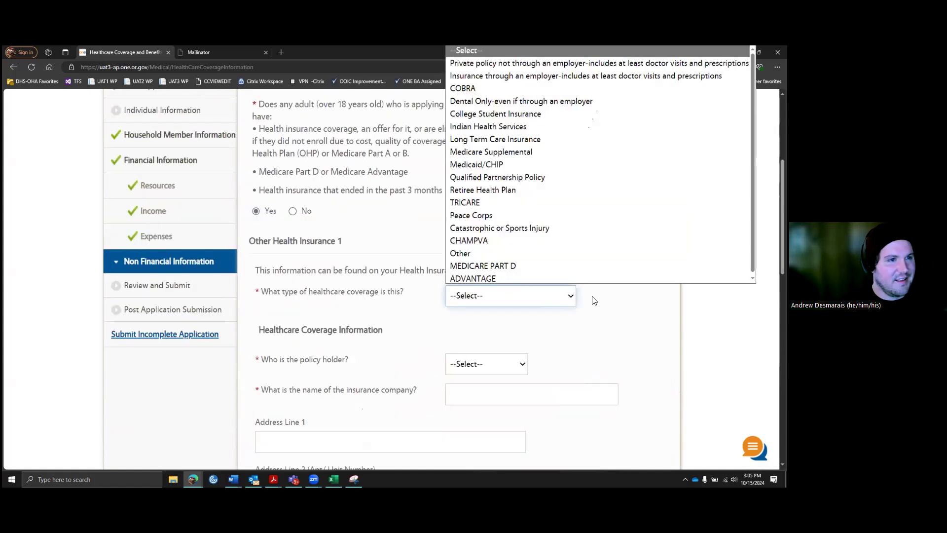
left_click(608, 305)
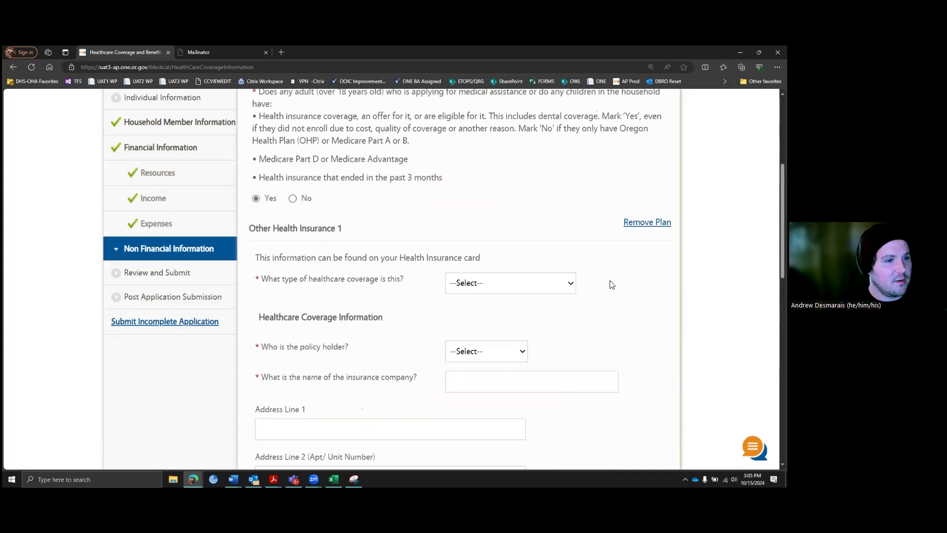
scroll(401, 262, "down", 6)
scroll(392, 304, "down", 3)
scroll(389, 293, "up", 8)
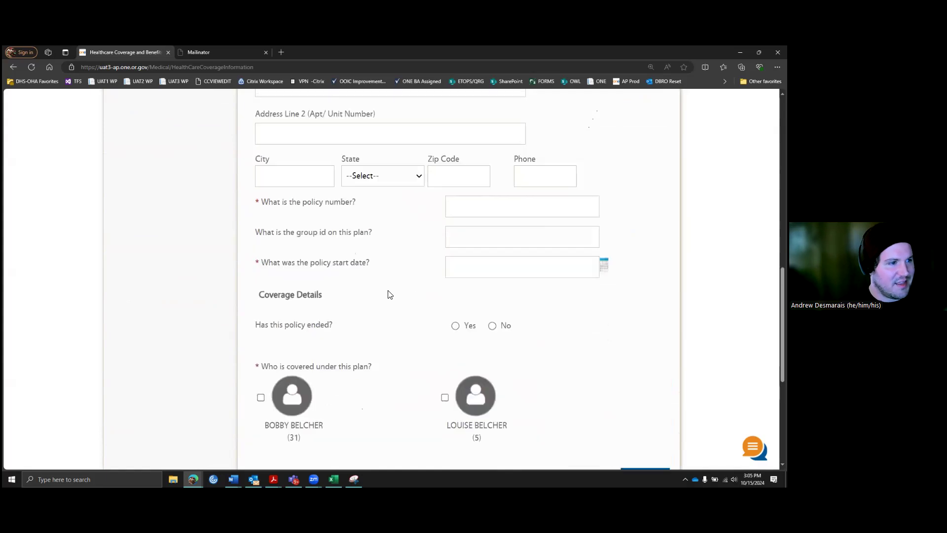
left_click(293, 211)
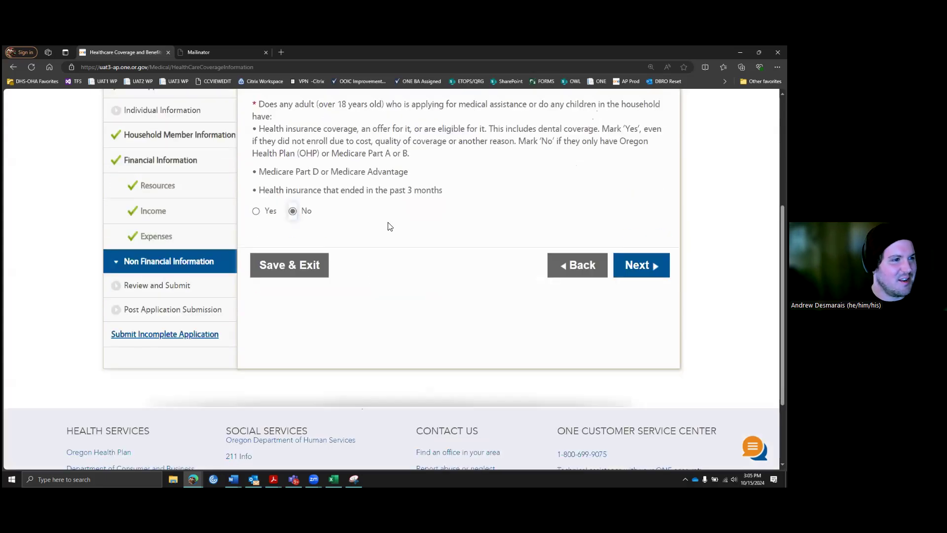
scroll(482, 213, "down", 2)
scroll(493, 219, "up", 3)
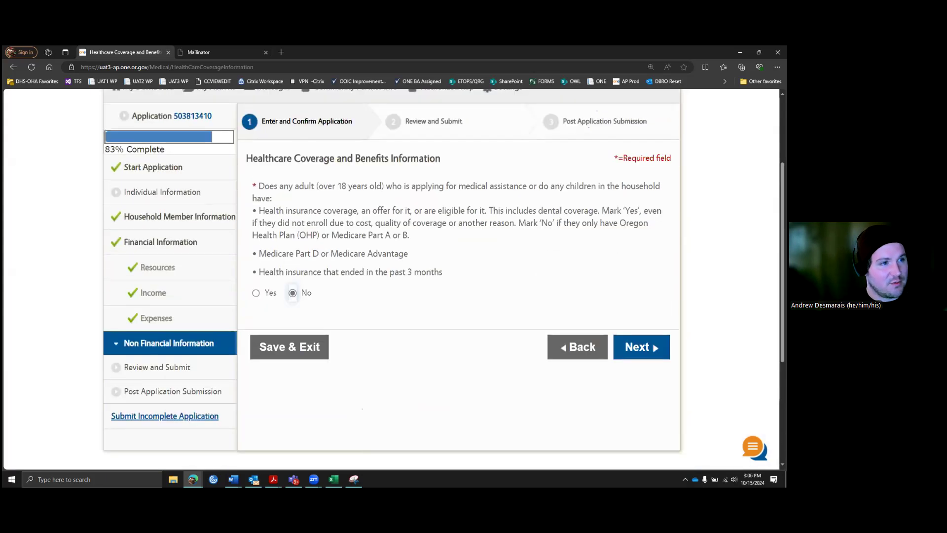
left_click(639, 349)
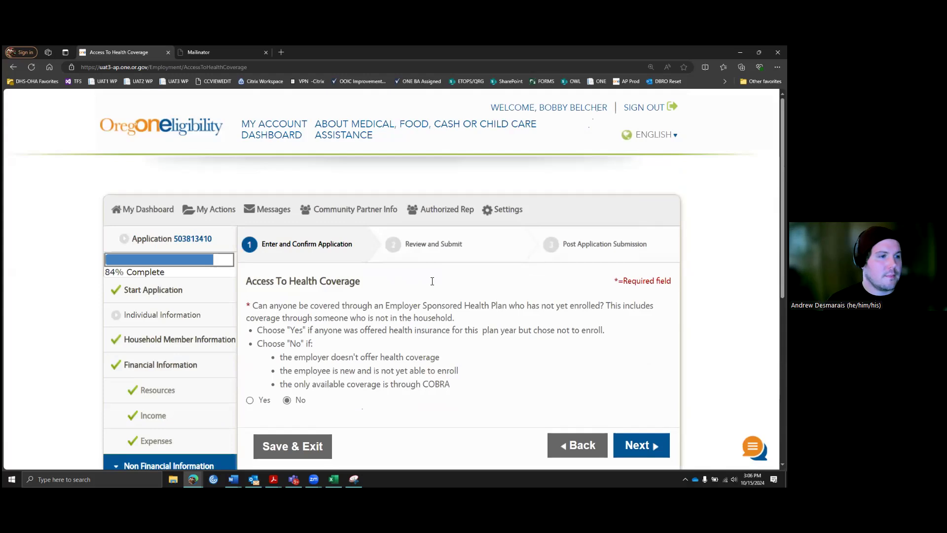
Step: Leave employer-sponsored coverage access at No and proceed to the CCO Choice page
scroll(425, 282, "down", 2)
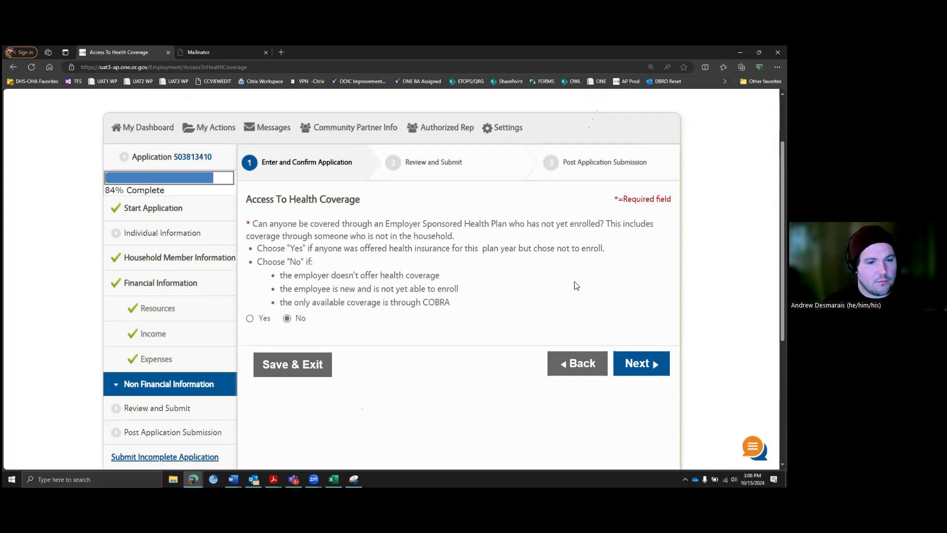
scroll(575, 283, "down", 2)
left_click(620, 286)
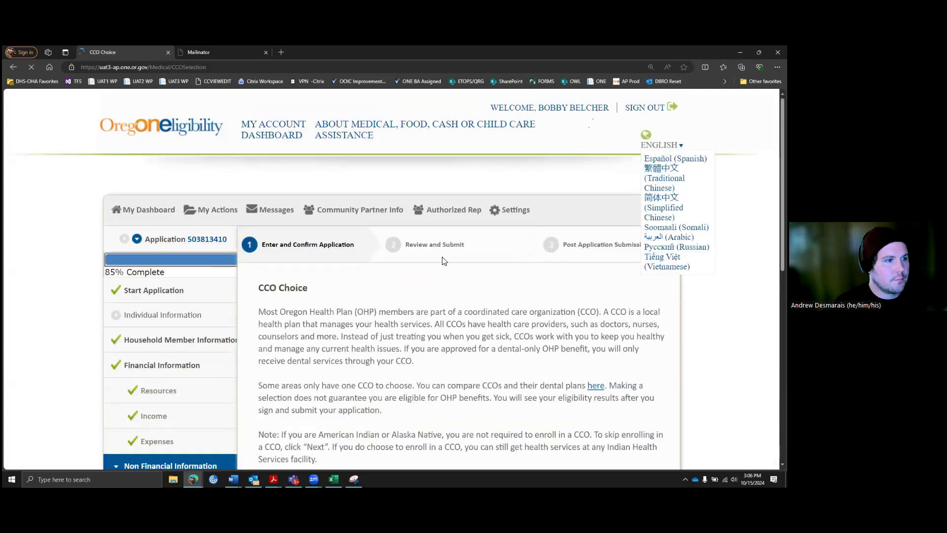
Step: Pick PacificSource Community Solutions for both the adult and the child, then continue
scroll(480, 264, "down", 5)
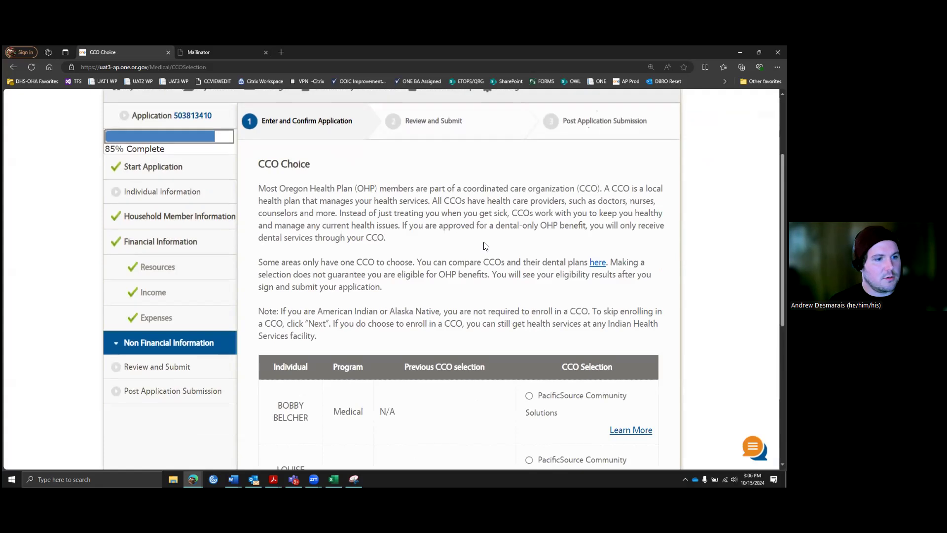
scroll(516, 228, "up", 1)
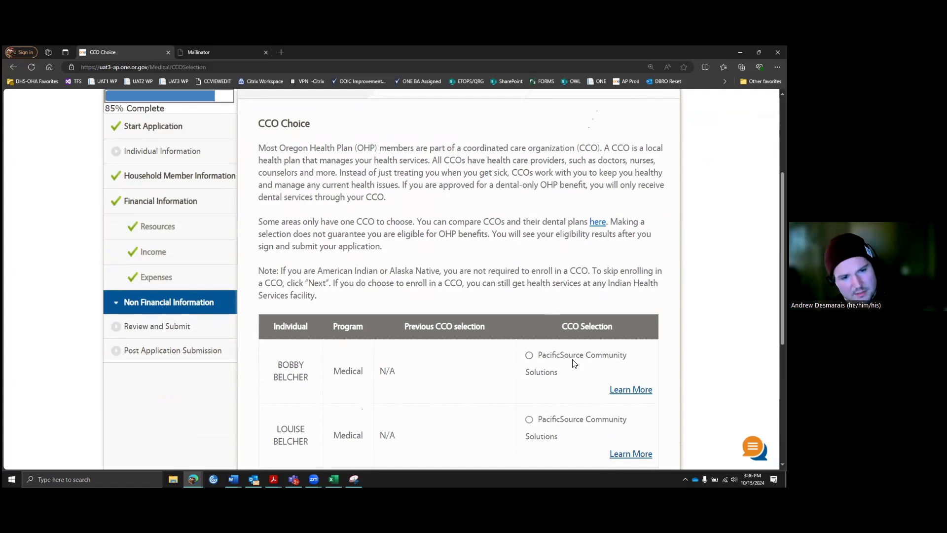
left_click(528, 355)
scroll(586, 358, "down", 1)
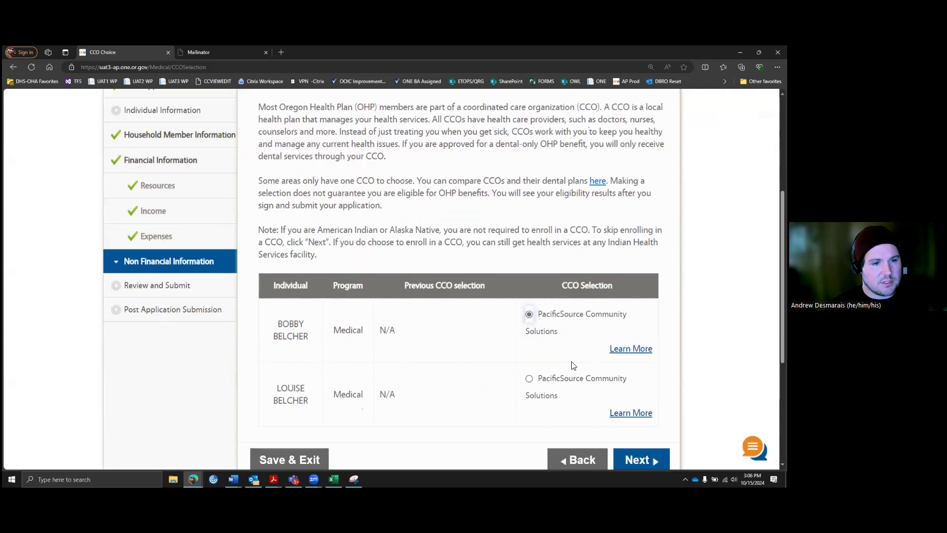
left_click(529, 379)
scroll(590, 316, "down", 2)
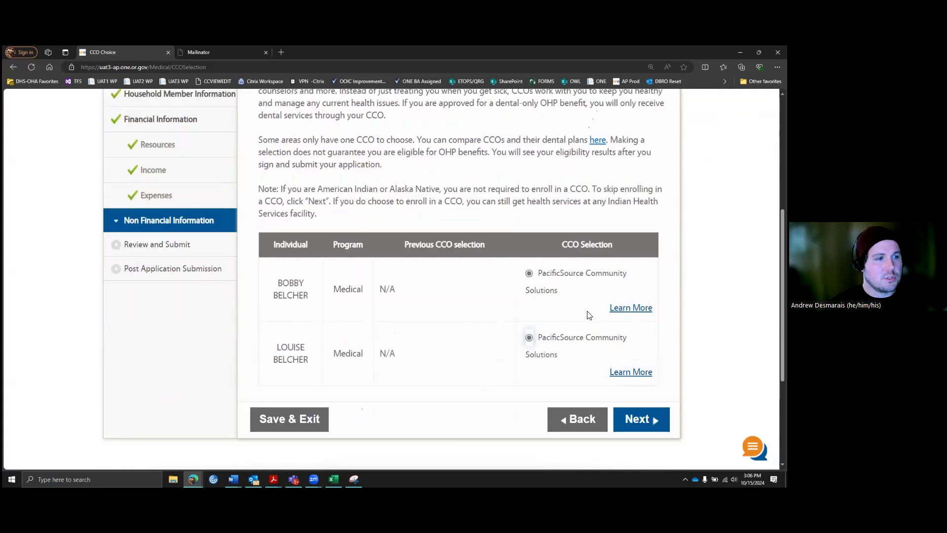
scroll(612, 308, "down", 1)
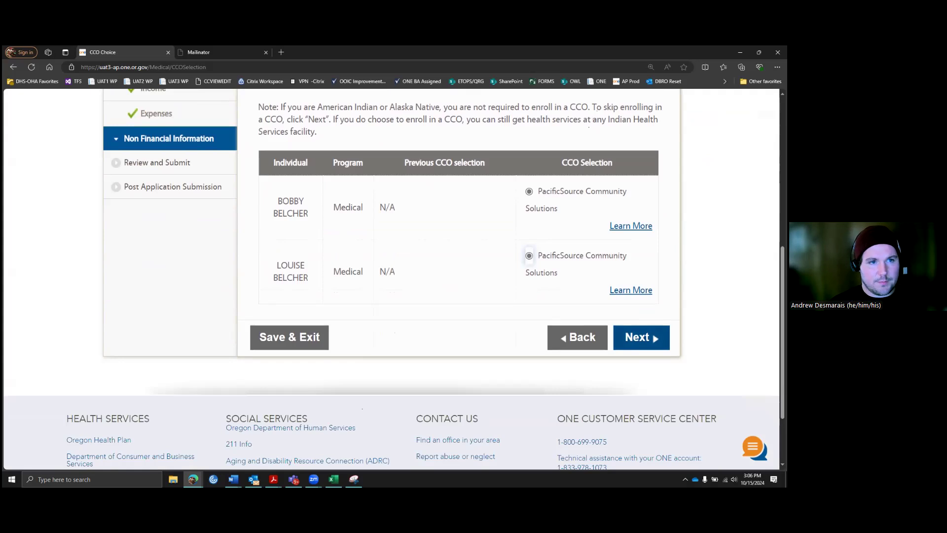
left_click(618, 339)
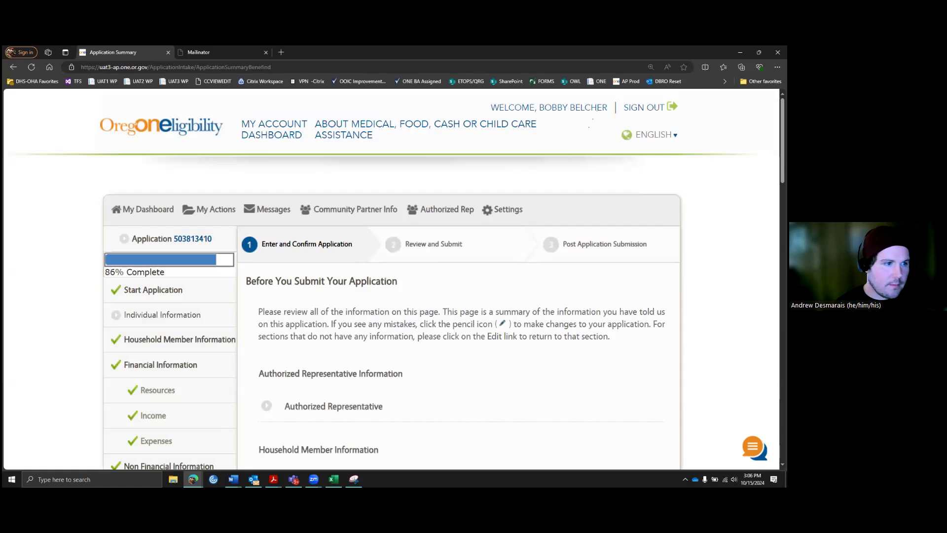
Step: Expand the Relationships and Program Request sections of the application summary
scroll(615, 302, "down", 3)
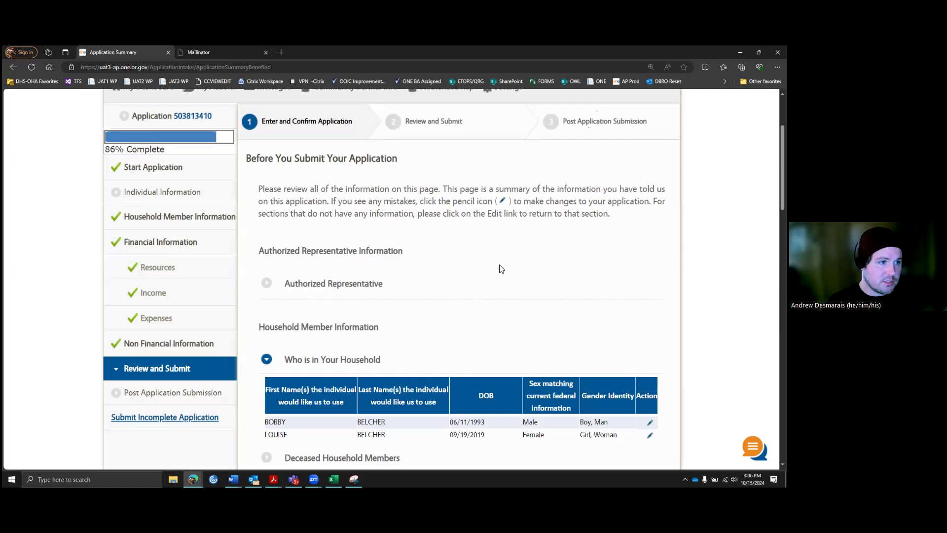
scroll(478, 270, "down", 4)
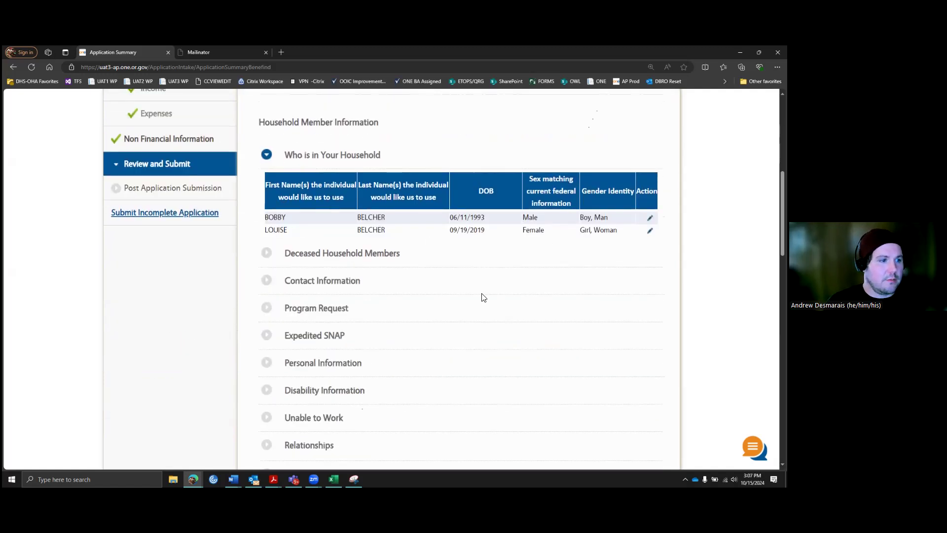
scroll(361, 207, "down", 2)
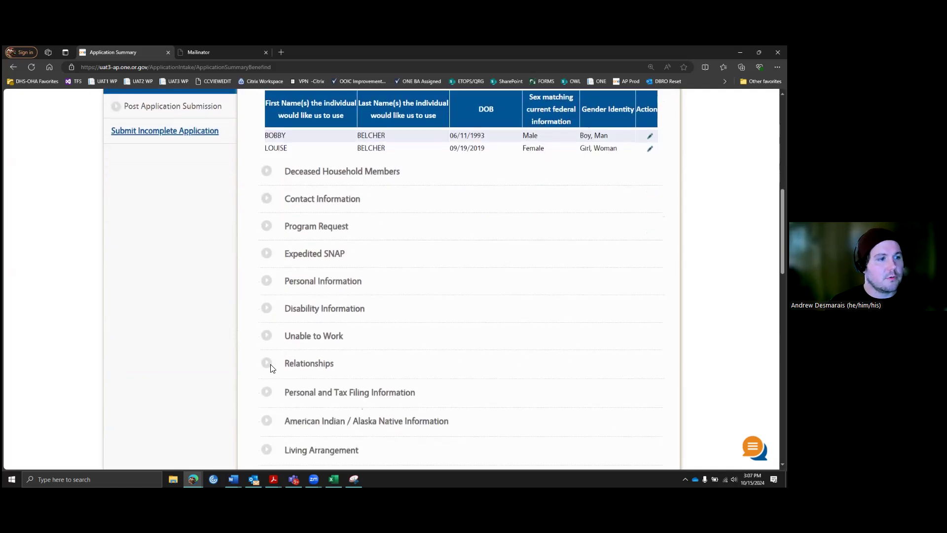
left_click(269, 362)
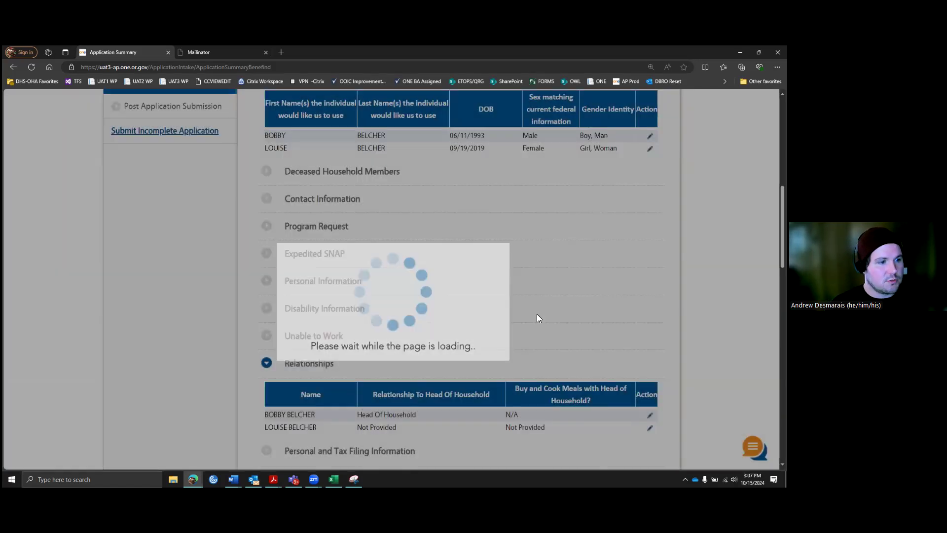
scroll(404, 318, "down", 1)
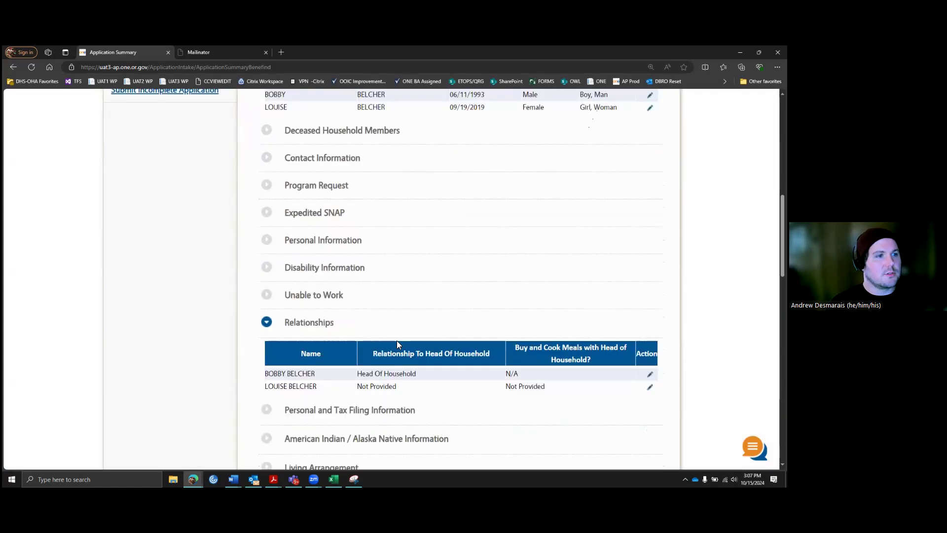
left_click(266, 187)
Step: Expand the Income and Resources sections, then continue past the summary
scroll(495, 308, "down", 1)
scroll(486, 308, "down", 5)
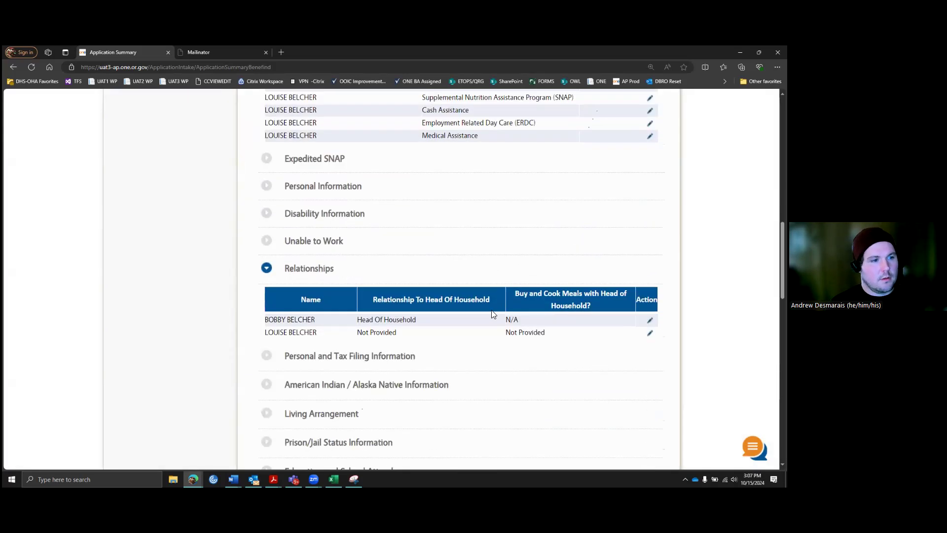
scroll(484, 309, "down", 2)
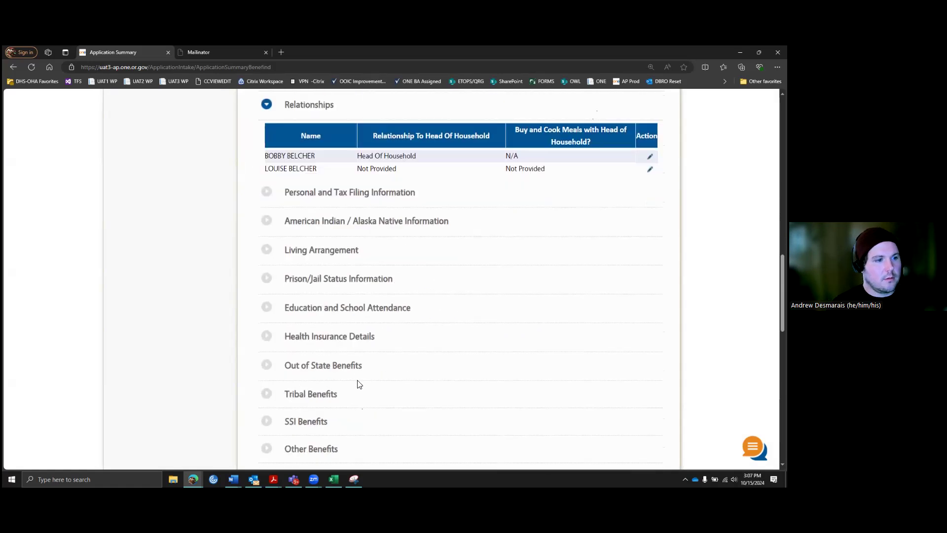
scroll(356, 385, "down", 7)
scroll(356, 387, "down", 2)
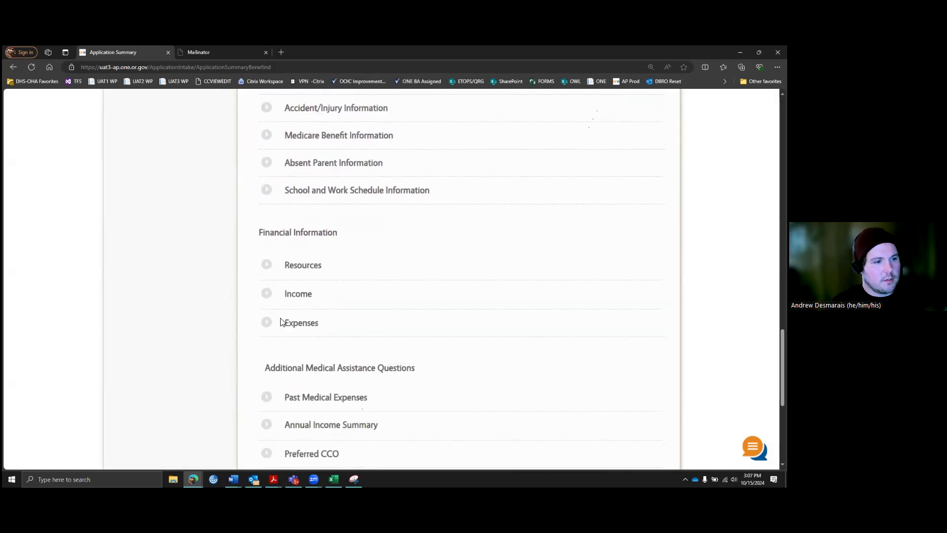
left_click(266, 295)
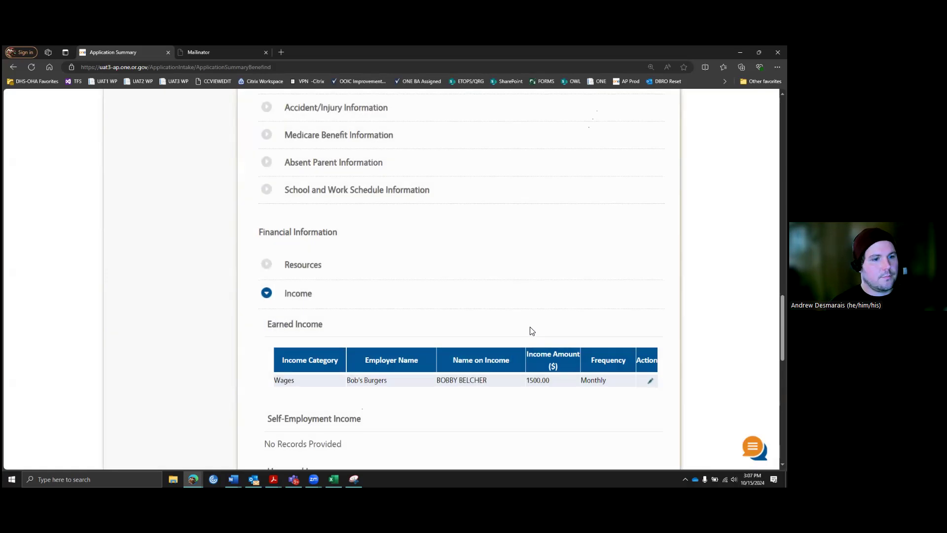
scroll(528, 332, "down", 2)
left_click(265, 185)
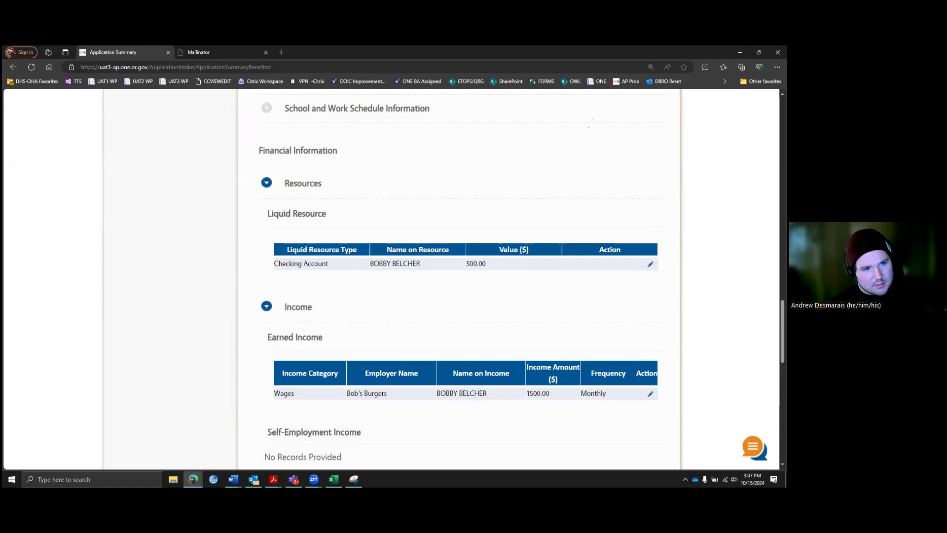
scroll(540, 291, "down", 2)
scroll(532, 291, "down", 6)
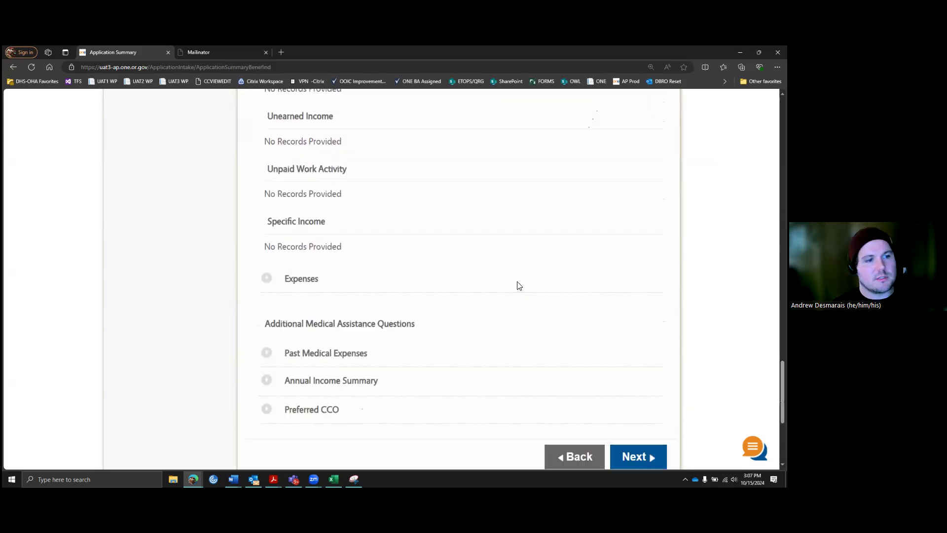
scroll(435, 263, "down", 1)
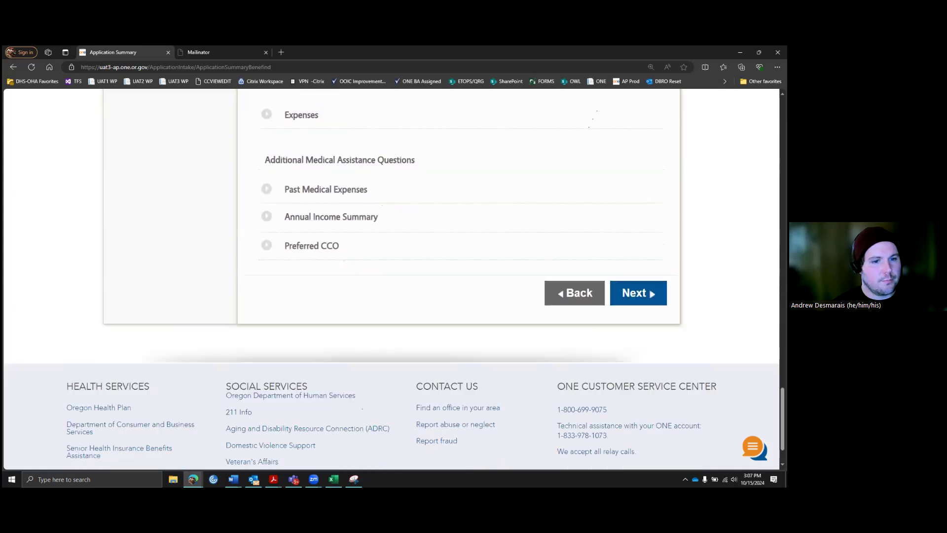
left_click(633, 293)
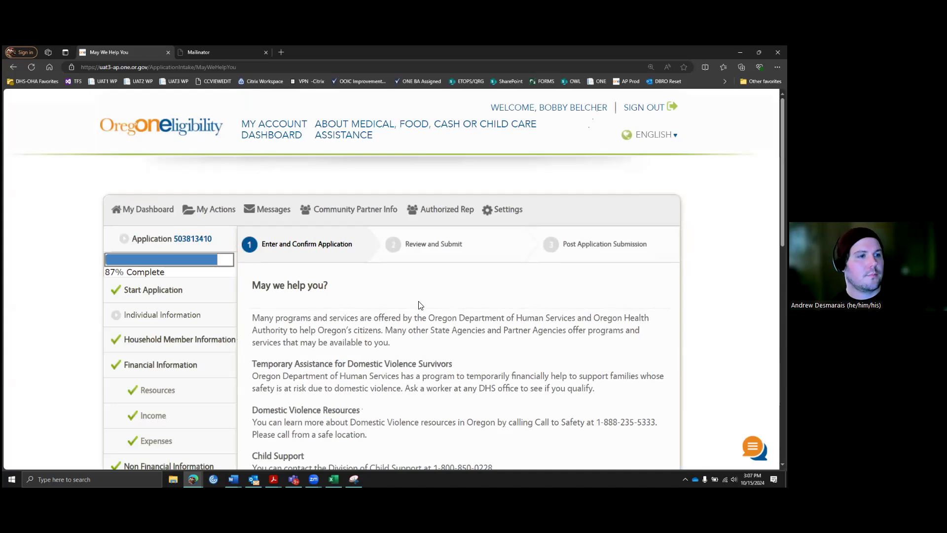
scroll(424, 301, "down", 3)
scroll(430, 295, "down", 1)
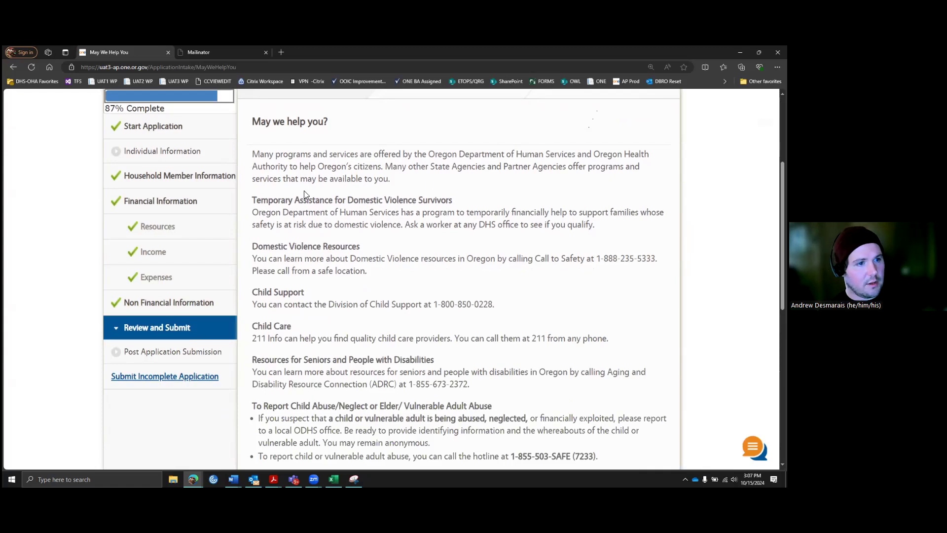
scroll(393, 260, "down", 2)
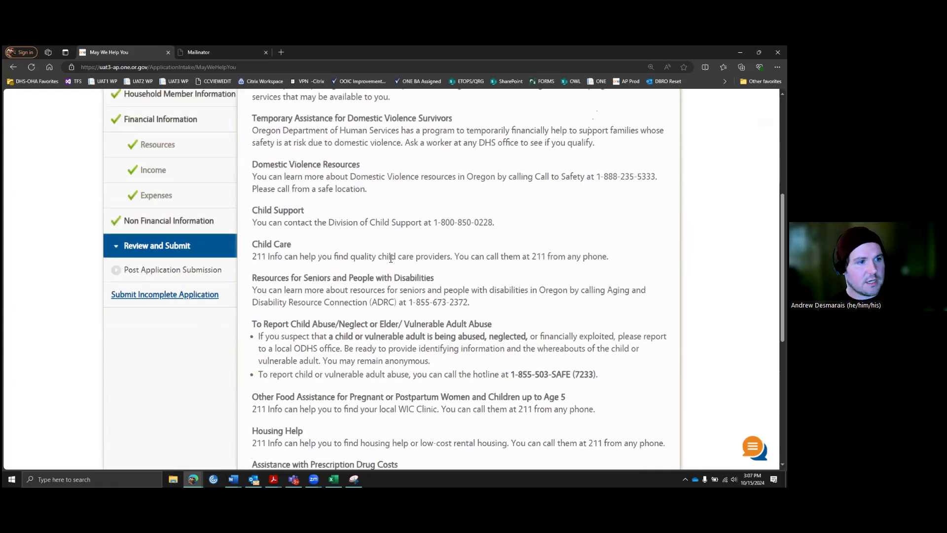
scroll(383, 246, "down", 1)
scroll(390, 246, "down", 1)
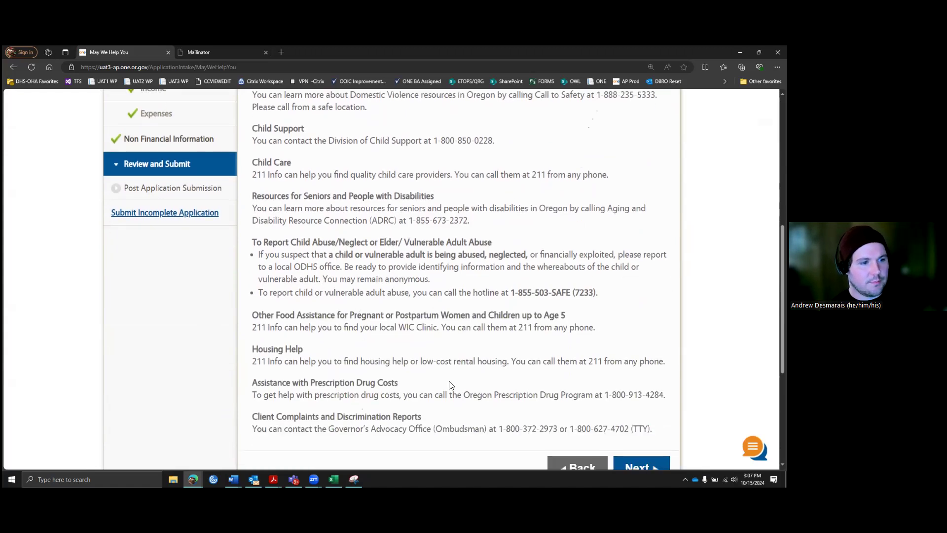
scroll(452, 381, "down", 1)
Step: Read the Your Rights and Responsibilities statement through to the end
left_click(640, 428)
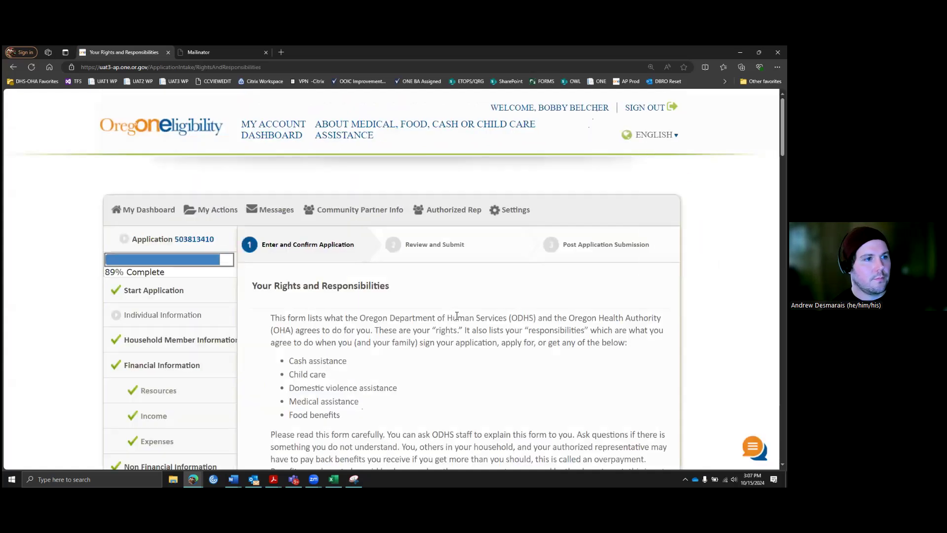
scroll(457, 316, "down", 3)
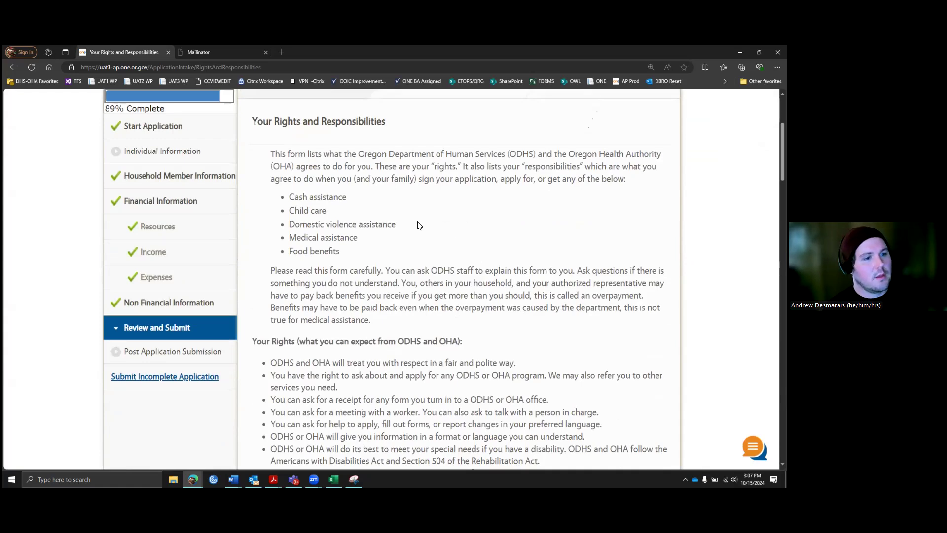
scroll(421, 223, "down", 5)
scroll(428, 220, "down", 8)
scroll(428, 220, "down", 10)
scroll(427, 225, "down", 13)
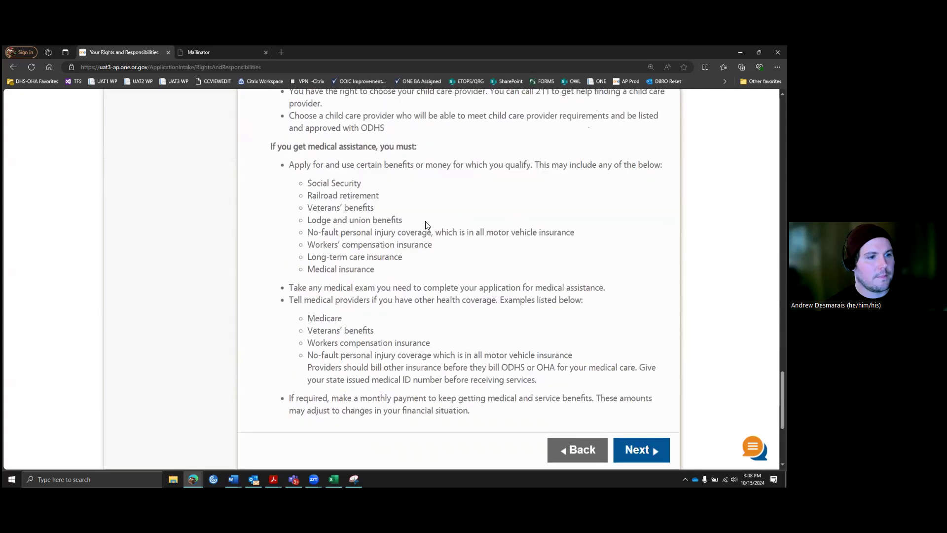
scroll(427, 225, "down", 3)
Step: Move on to Program Acknowledgements and scroll through the whole page
left_click(626, 318)
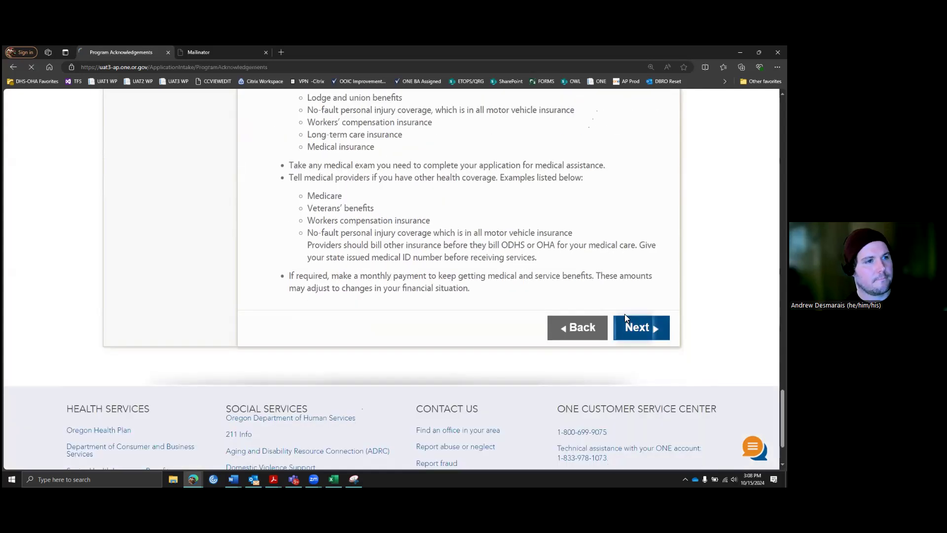
scroll(490, 284, "down", 3)
scroll(490, 283, "down", 1)
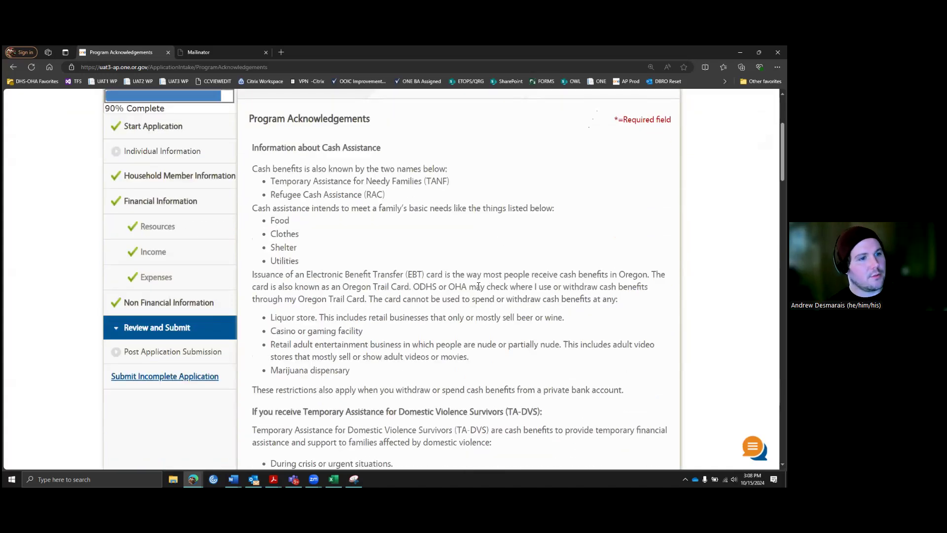
scroll(478, 287, "down", 2)
scroll(476, 278, "down", 3)
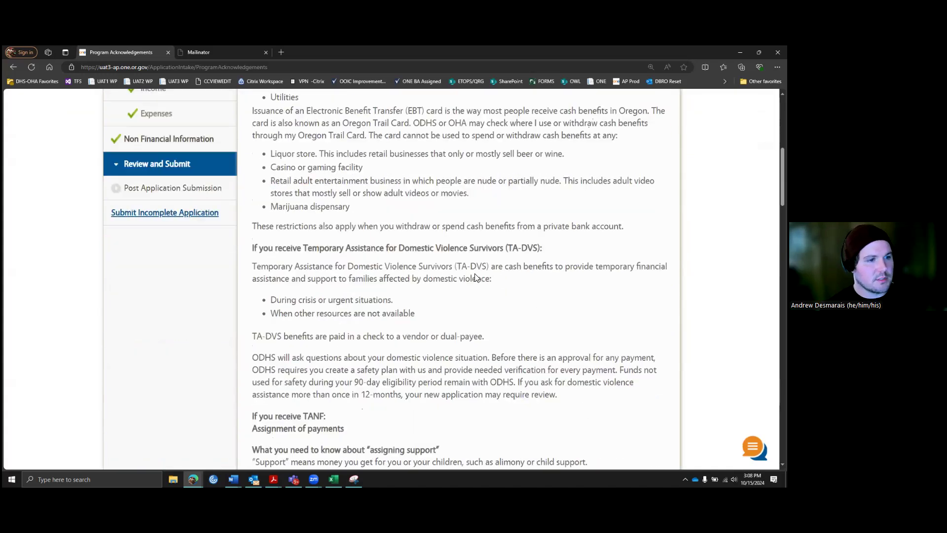
scroll(476, 274, "down", 2)
scroll(478, 274, "down", 4)
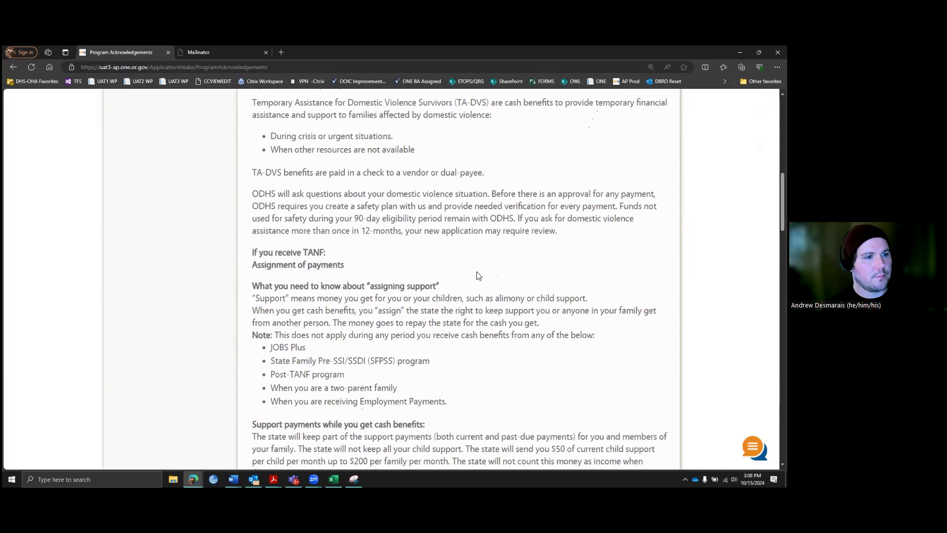
scroll(477, 274, "down", 12)
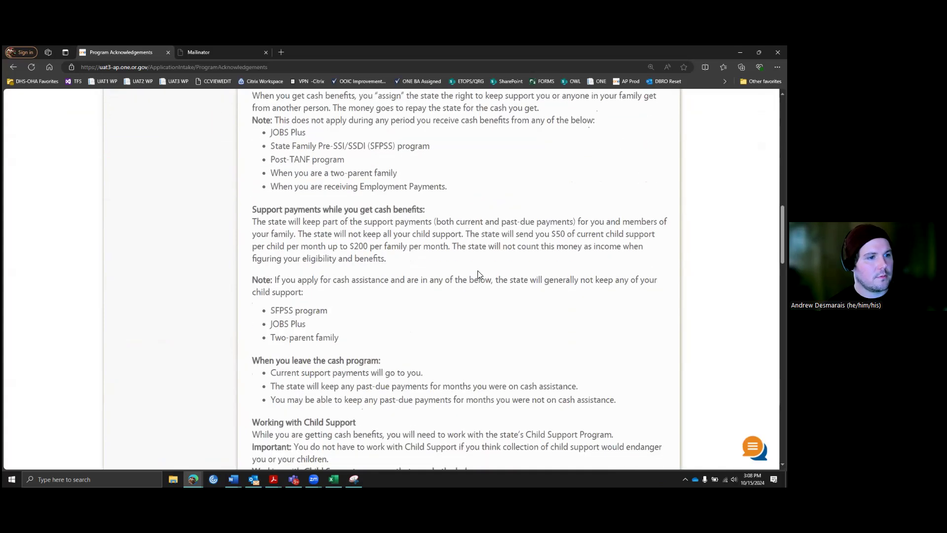
scroll(478, 275, "down", 5)
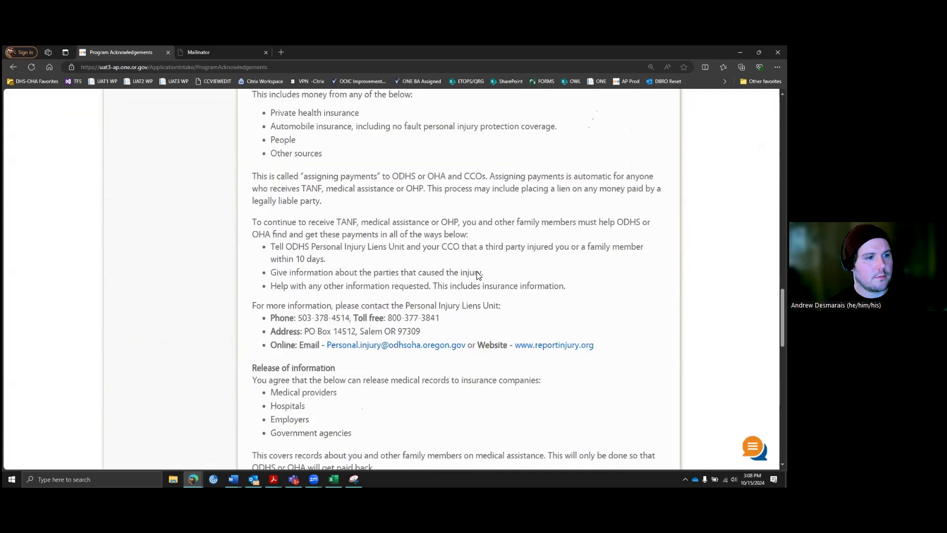
scroll(477, 274, "down", 12)
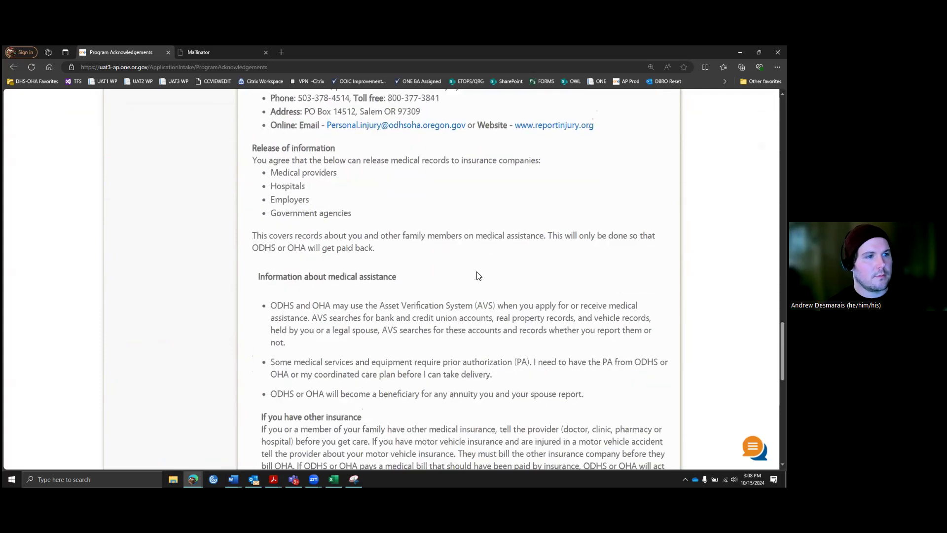
Step: Read past Estate Recovery and review the Reporting Changes page
left_click(641, 364)
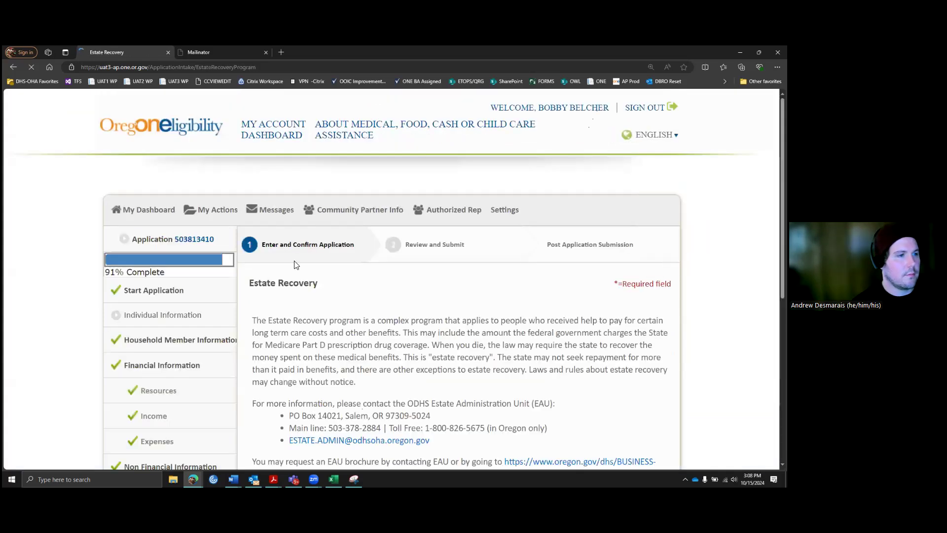
scroll(396, 252, "down", 2)
scroll(396, 253, "down", 2)
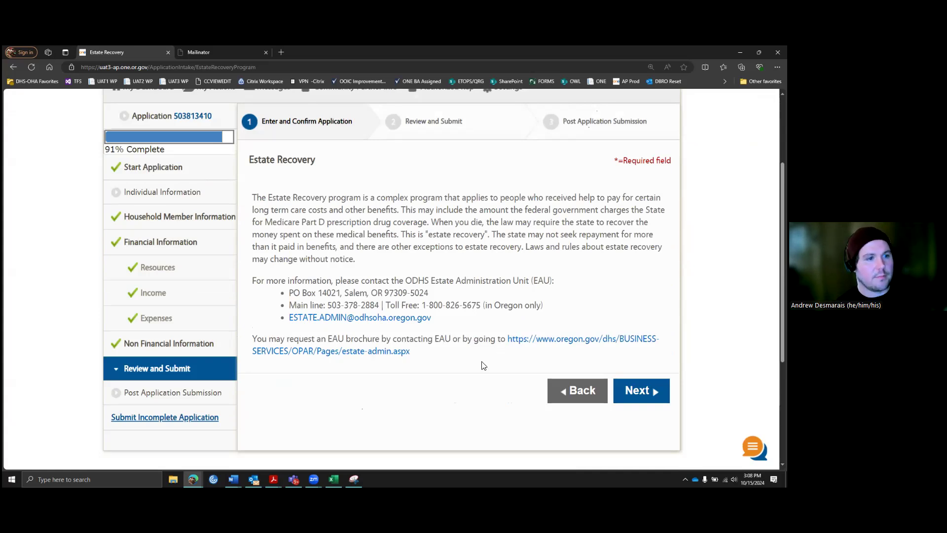
scroll(636, 308, "down", 1)
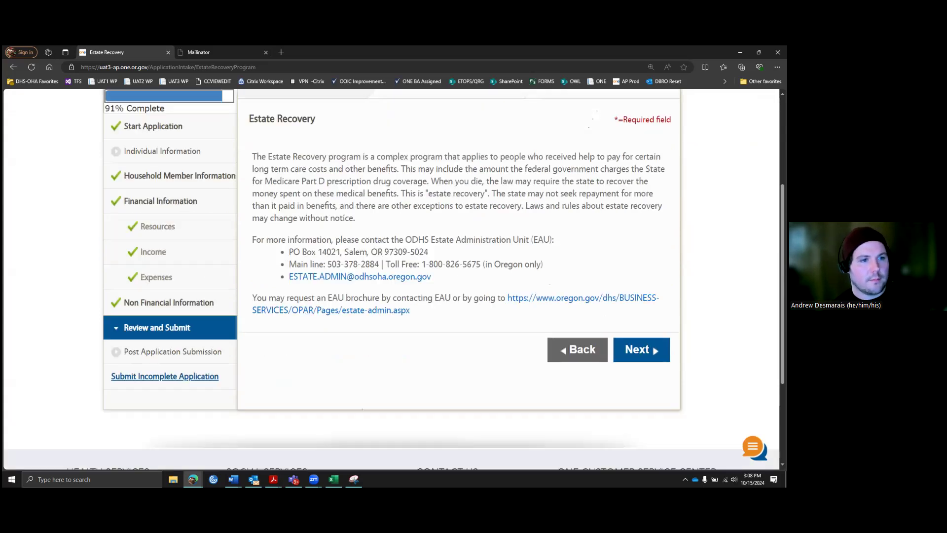
left_click(641, 349)
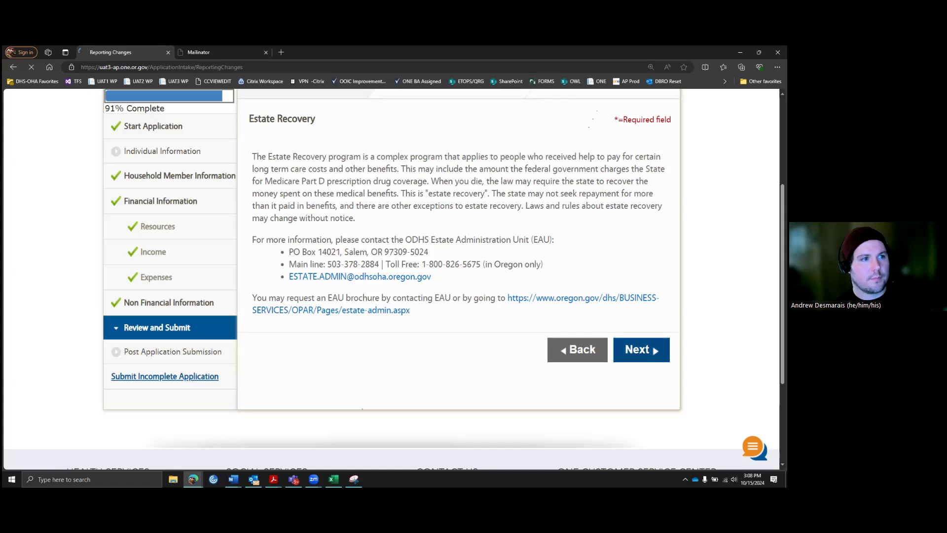
scroll(483, 267, "down", 2)
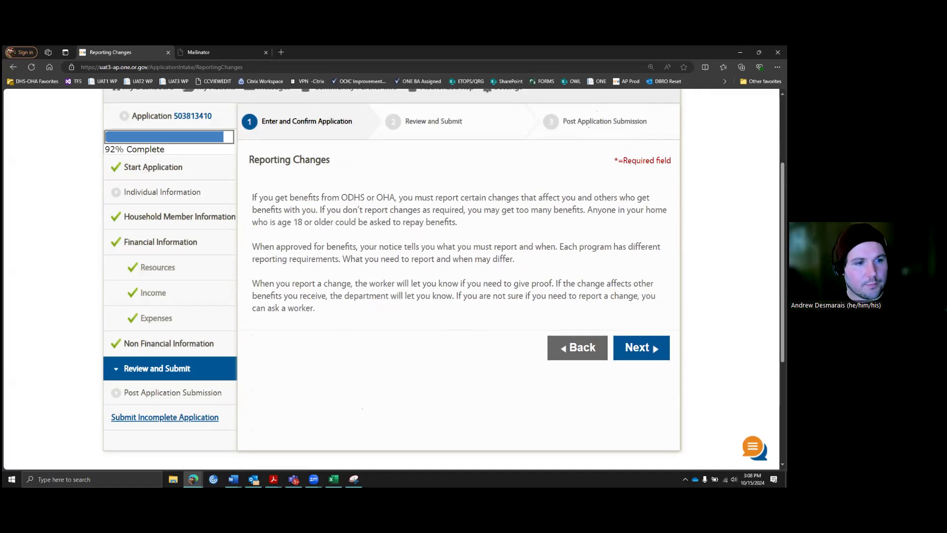
Step: Go to the Penalties page and read down to the asset-transfer section
left_click(640, 347)
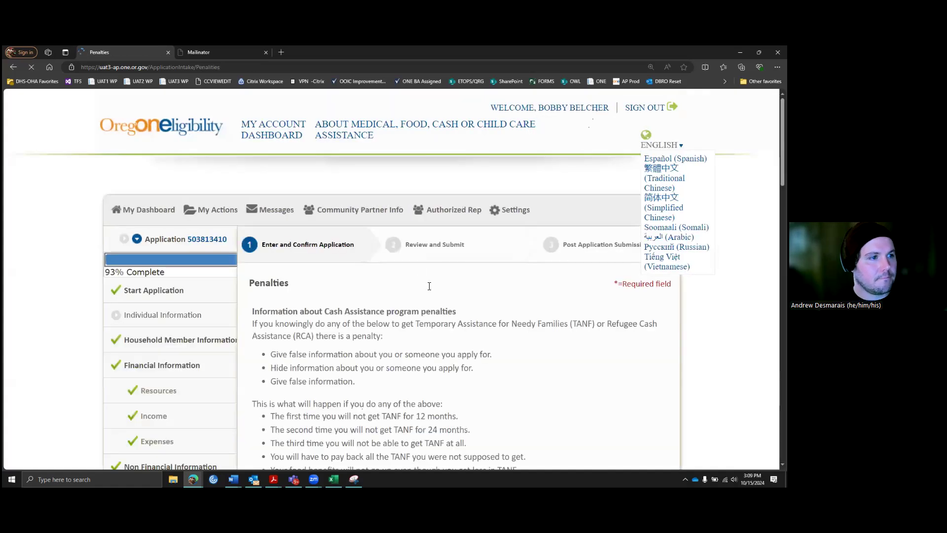
scroll(451, 256, "down", 3)
scroll(470, 220, "down", 1)
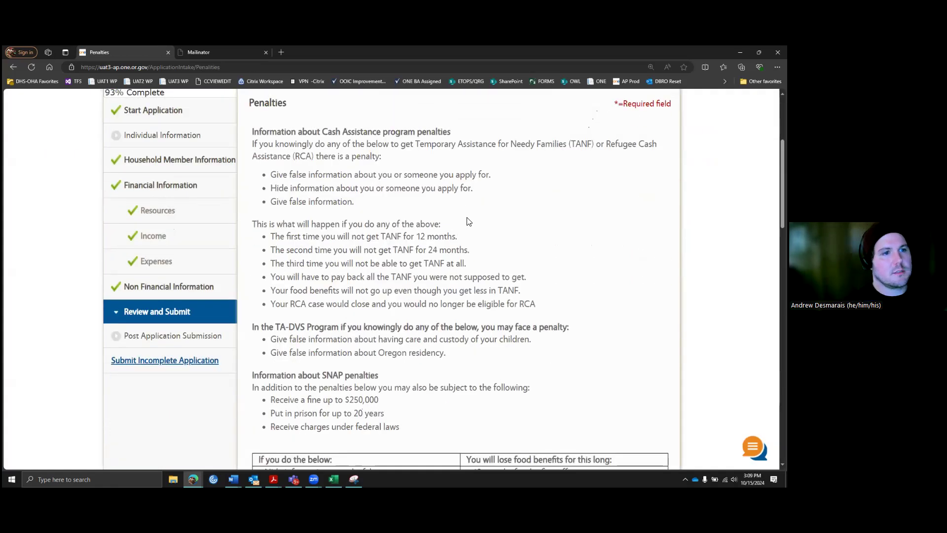
scroll(485, 188, "down", 1)
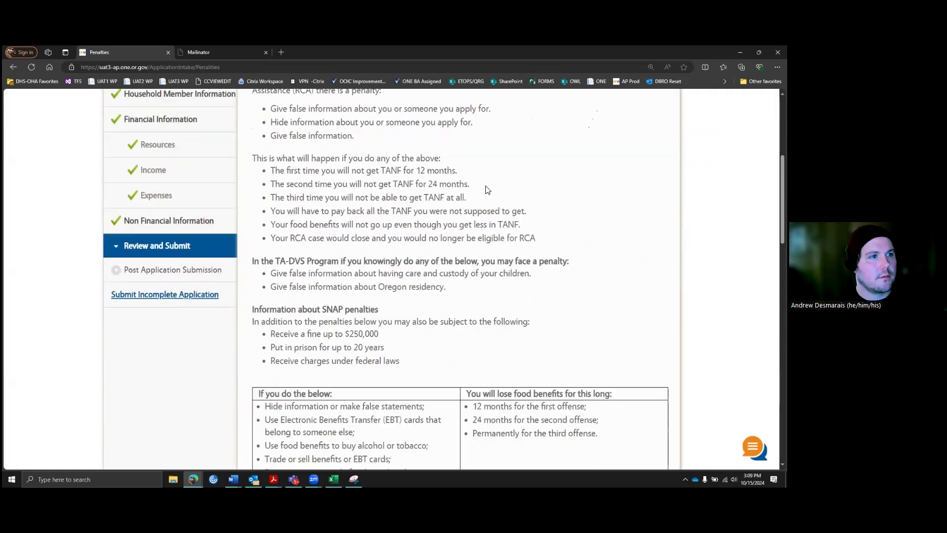
scroll(486, 186, "down", 4)
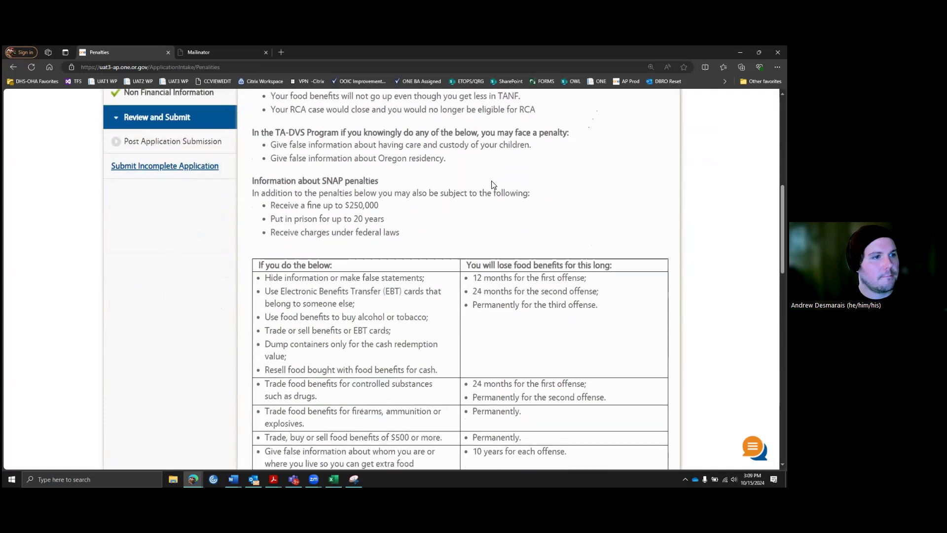
scroll(499, 181, "down", 6)
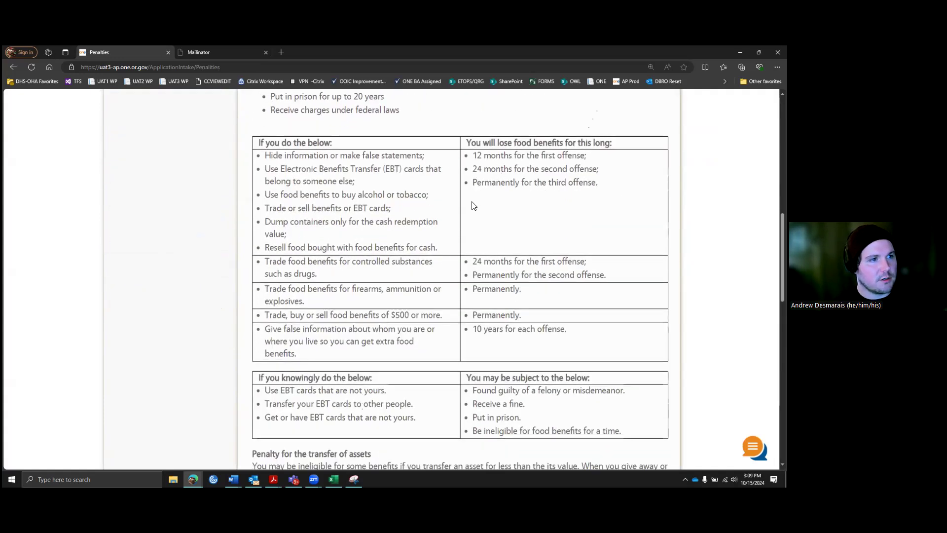
scroll(481, 202, "down", 12)
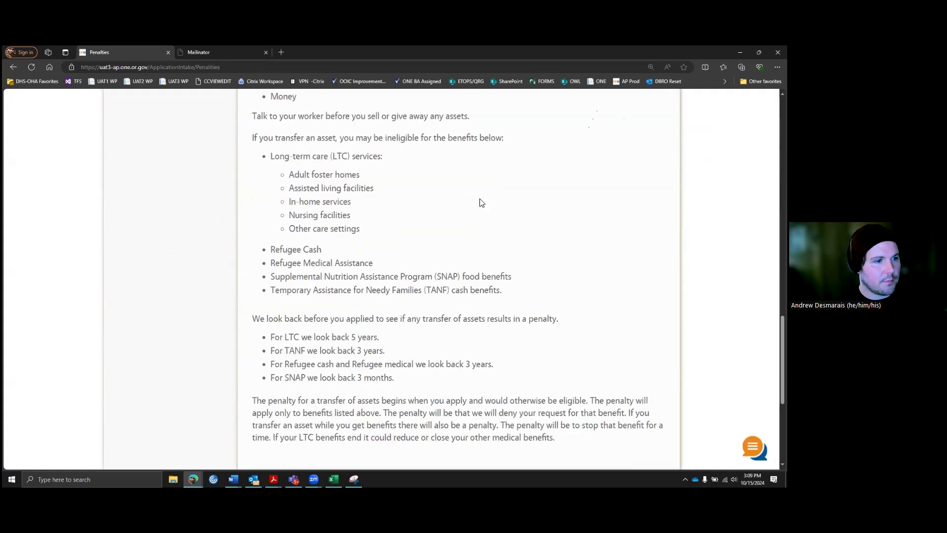
Step: Read Information for All Programs through Information Sharing, then proceed to Veteran Information
left_click(641, 277)
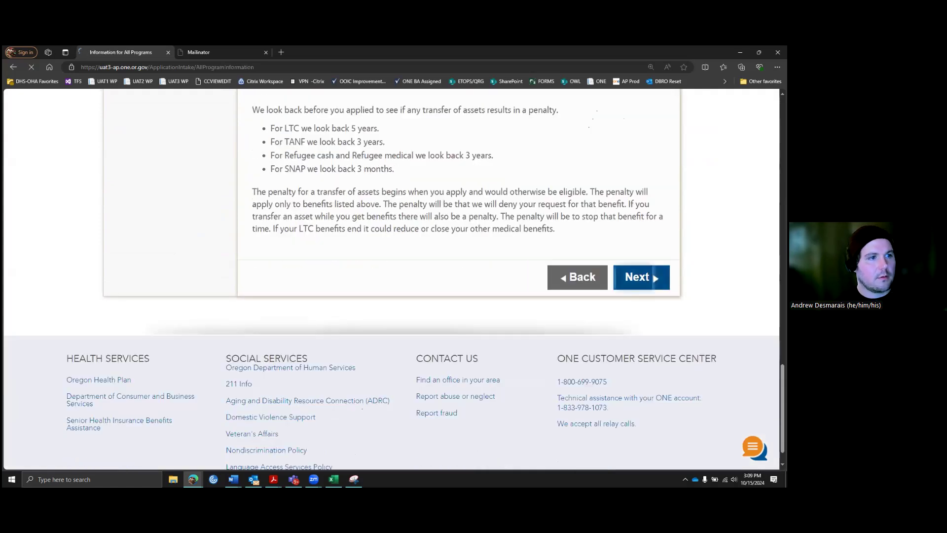
scroll(476, 292, "down", 2)
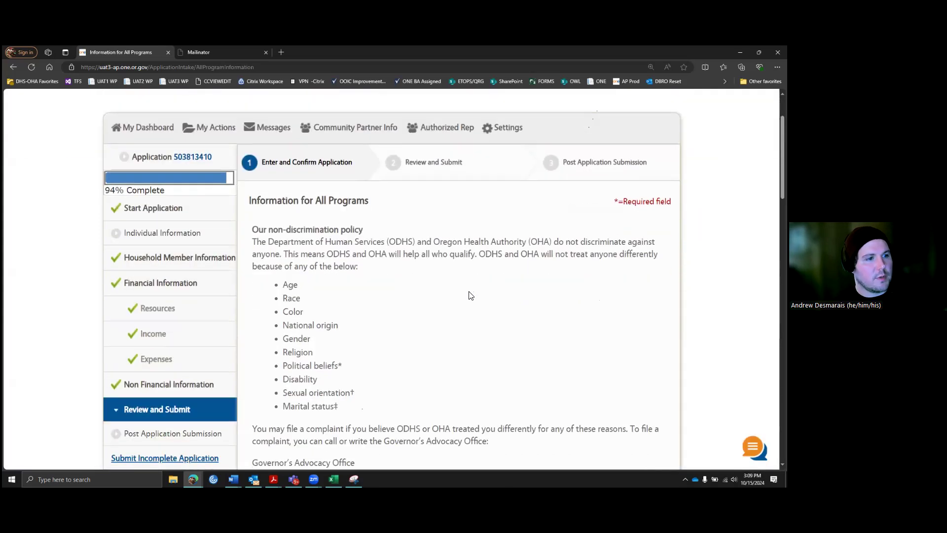
scroll(469, 295, "down", 4)
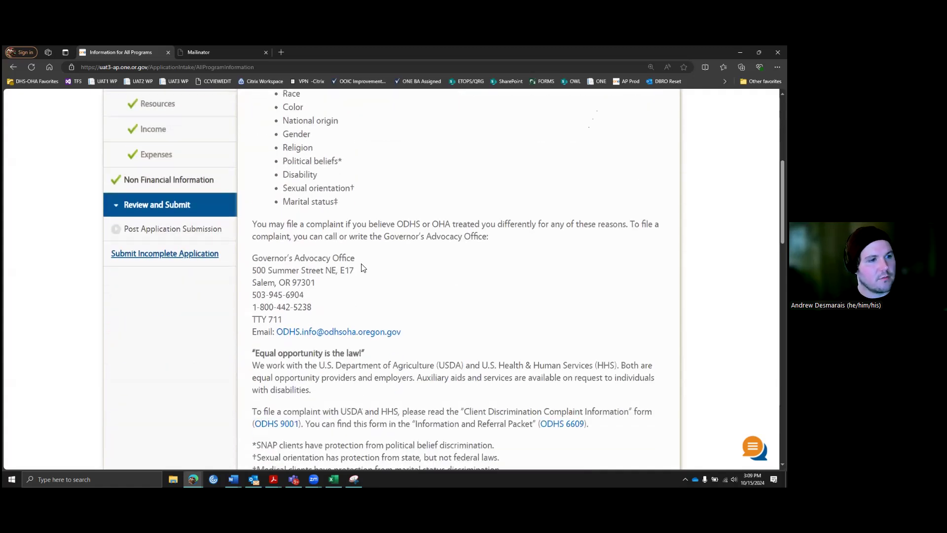
scroll(374, 266, "down", 3)
scroll(390, 260, "down", 4)
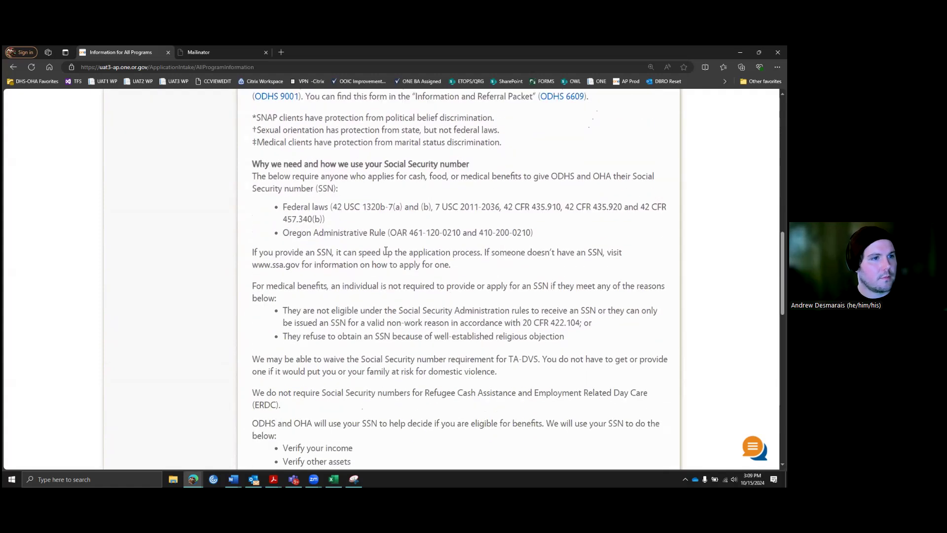
scroll(386, 251, "down", 1)
scroll(386, 250, "down", 1)
scroll(387, 250, "up", 1)
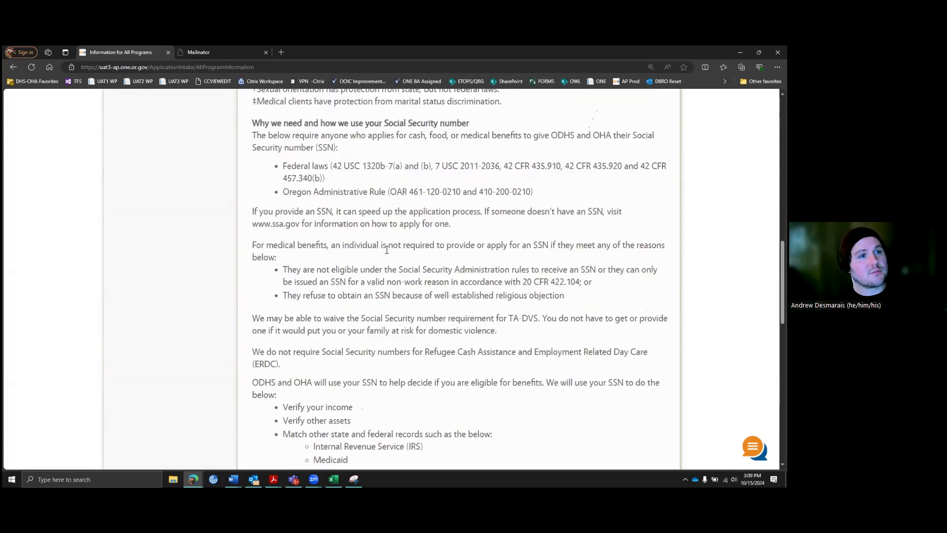
scroll(413, 216, "down", 9)
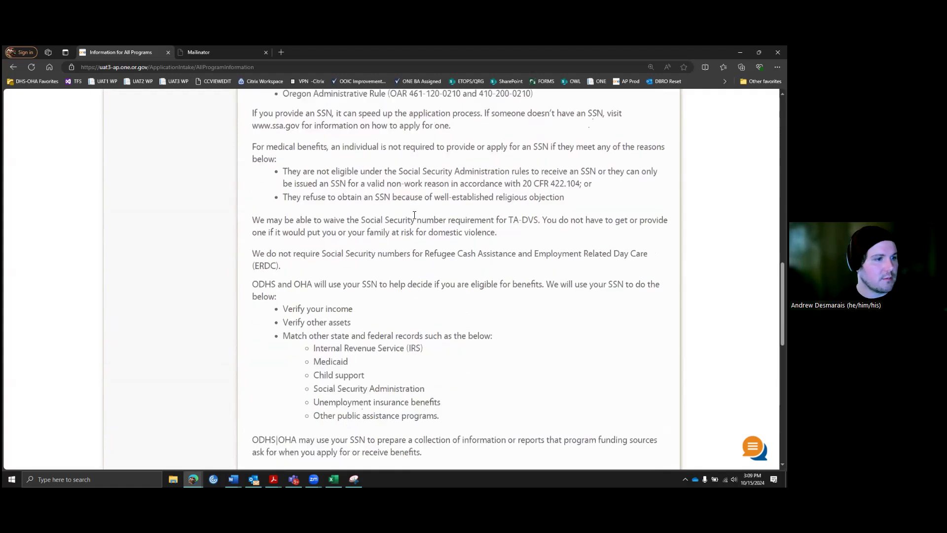
scroll(415, 216, "down", 2)
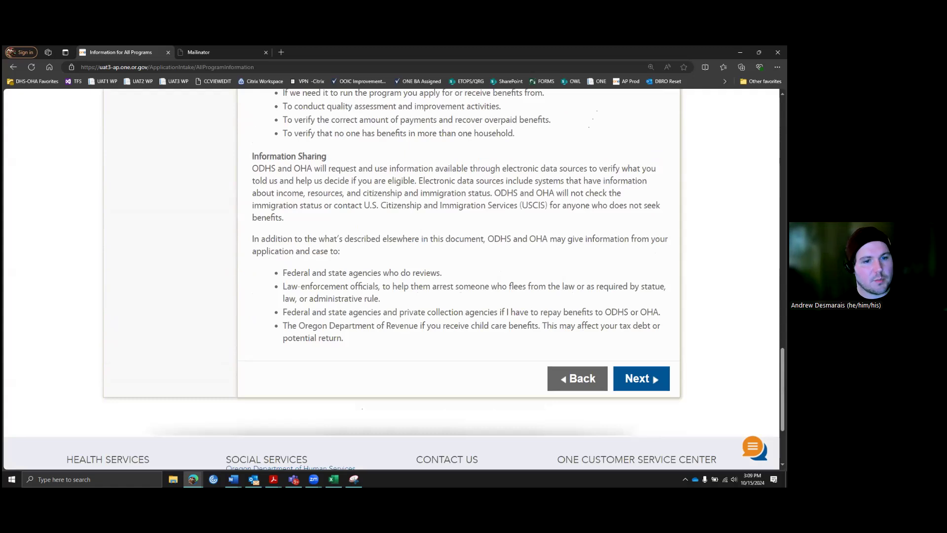
left_click(641, 378)
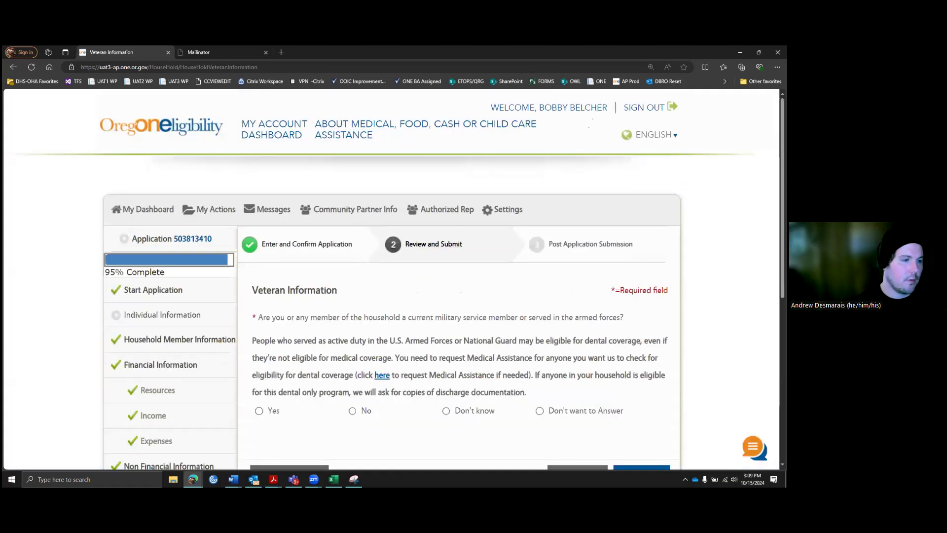
Step: After trying Yes with the household member ticked, set the military service answer to No
scroll(547, 266, "down", 2)
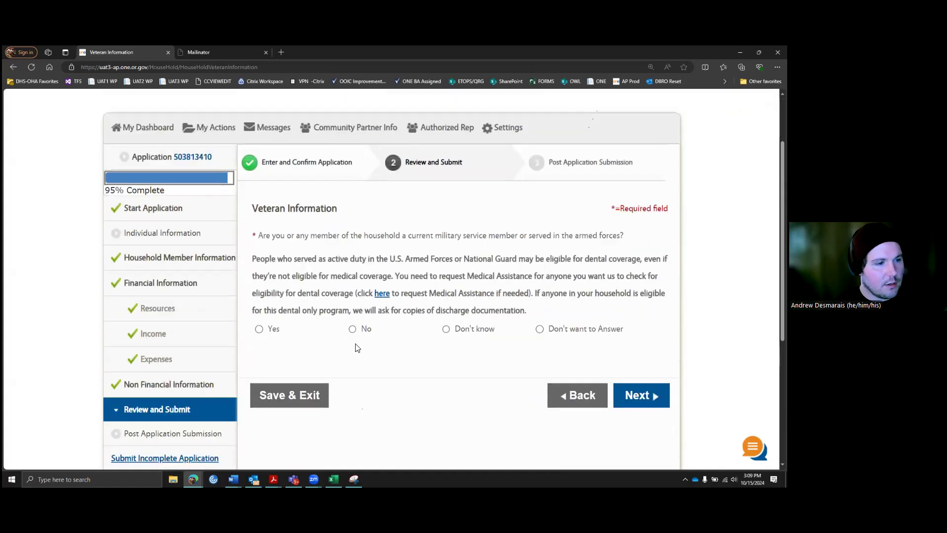
left_click(272, 329)
scroll(263, 322, "down", 2)
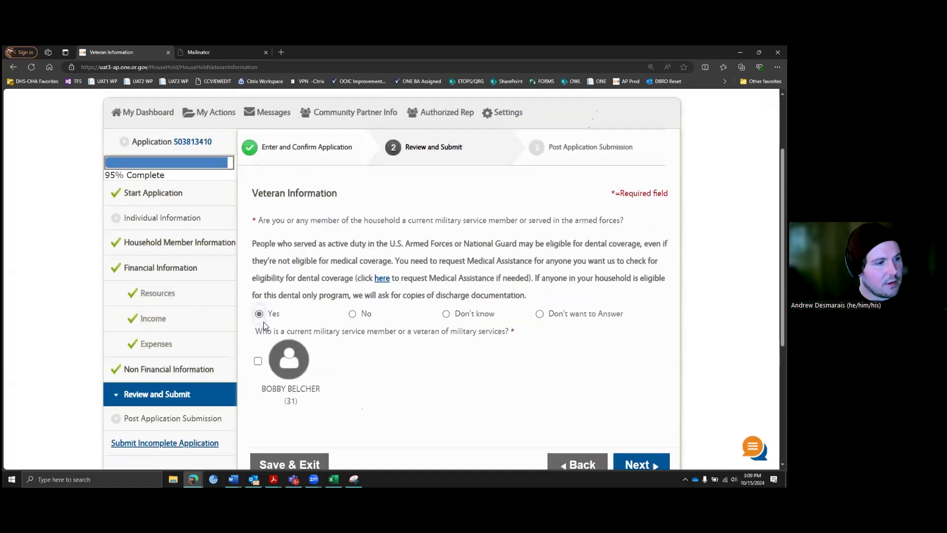
left_click(257, 295)
scroll(239, 291, "down", 3)
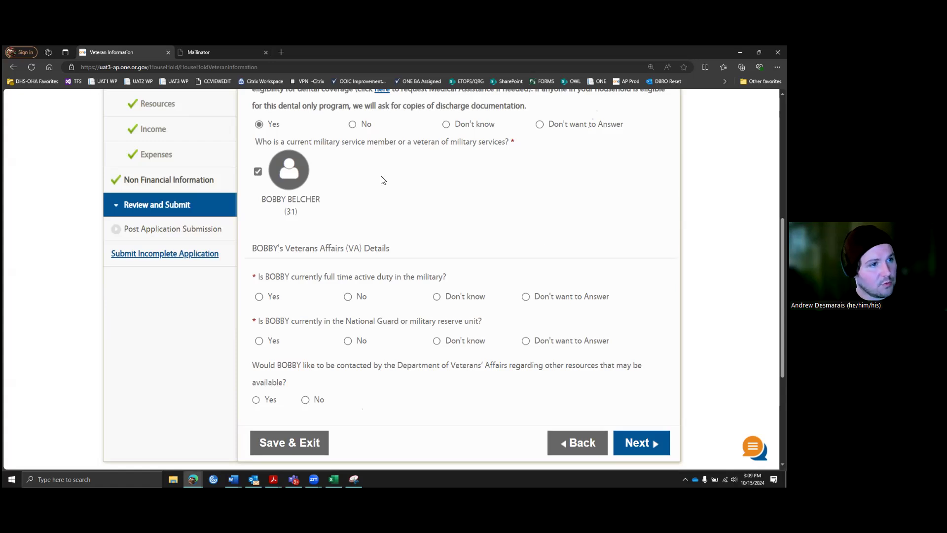
scroll(369, 177, "up", 1)
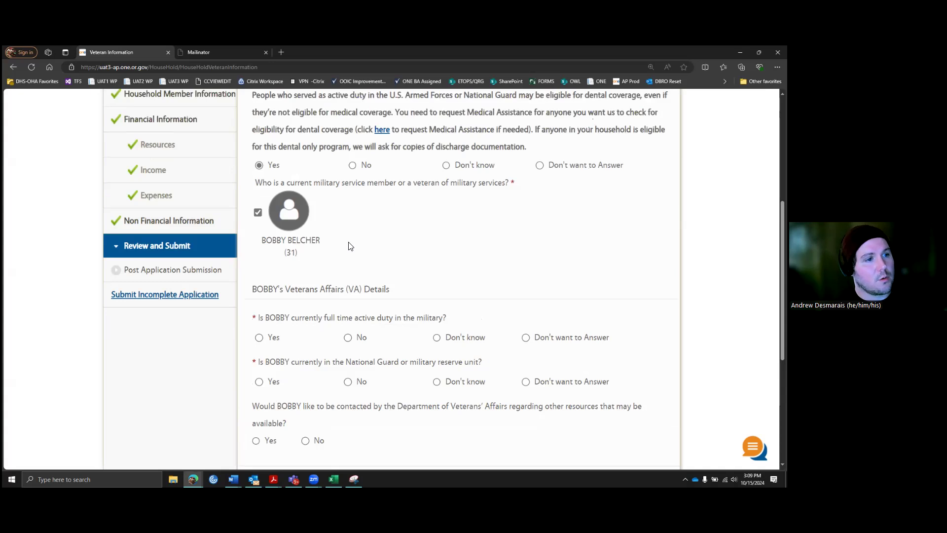
scroll(351, 247, "up", 2)
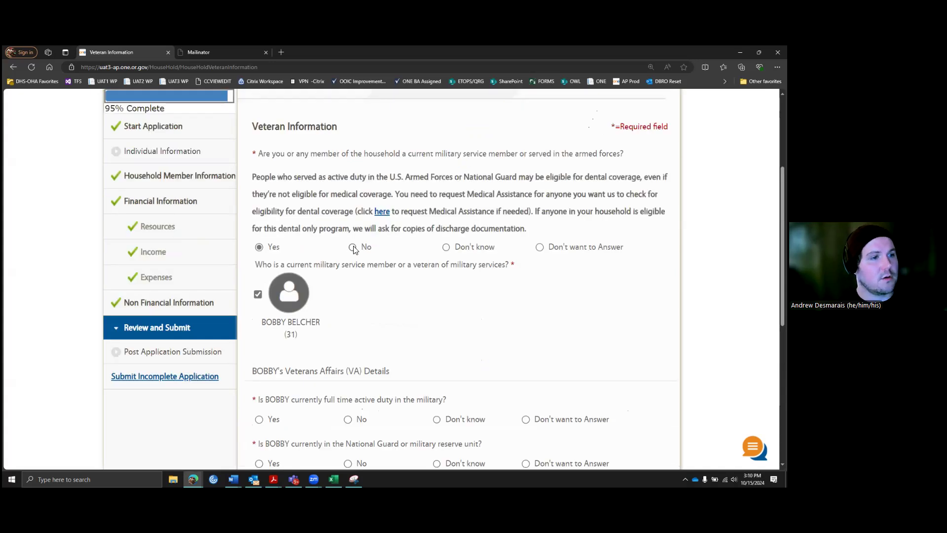
left_click(353, 248)
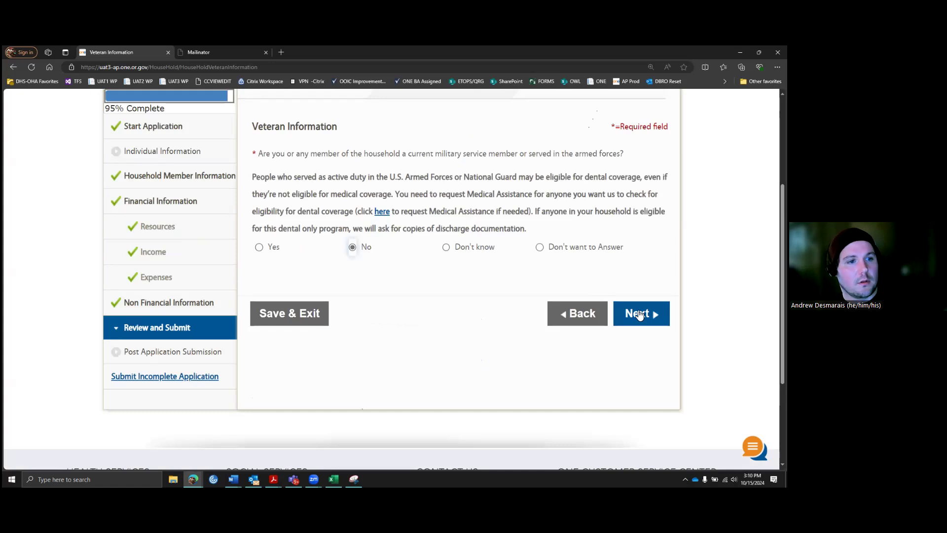
Step: Continue to Voter Registration and choose No to registering to vote
left_click(655, 314)
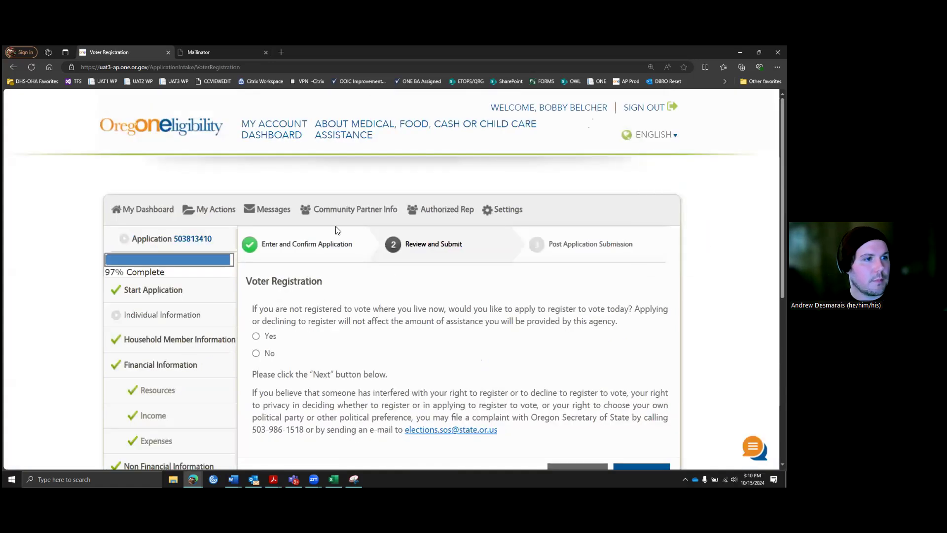
scroll(337, 231, "down", 3)
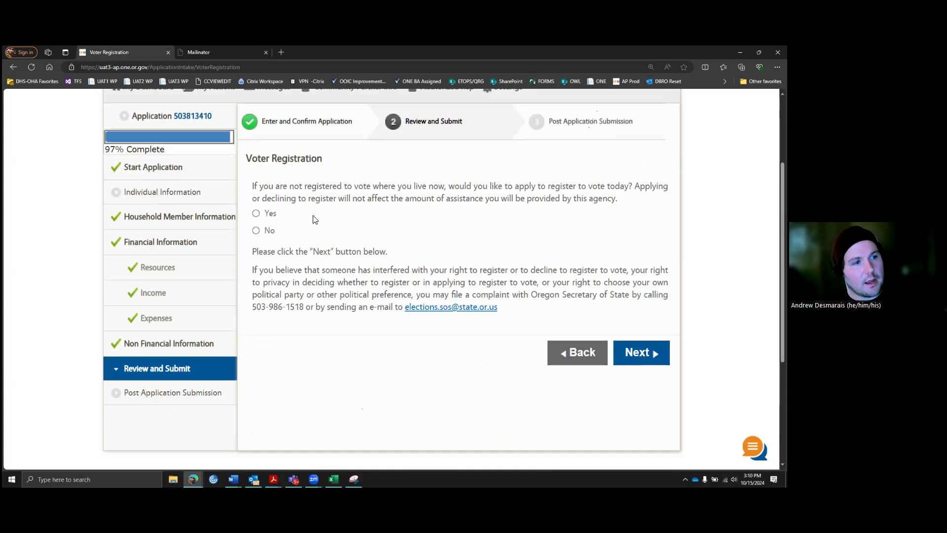
left_click(257, 230)
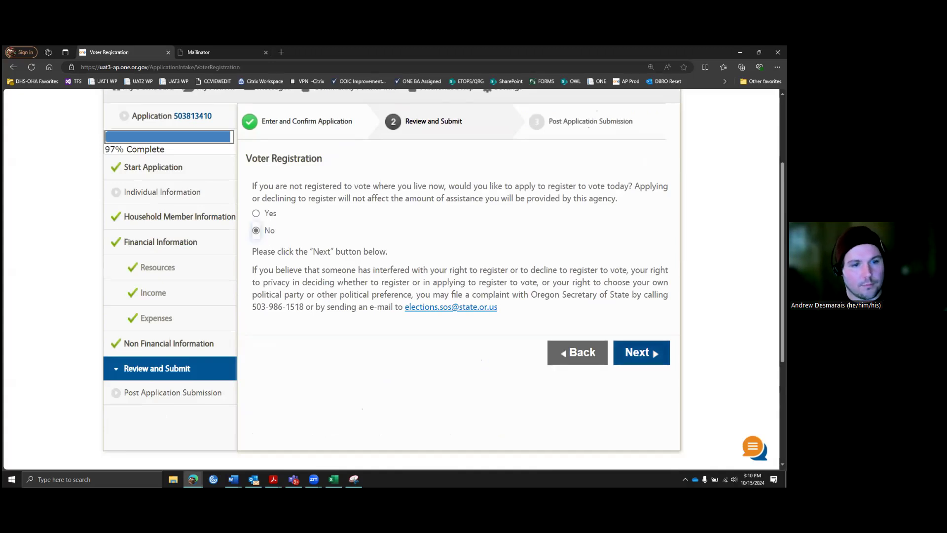
left_click(637, 351)
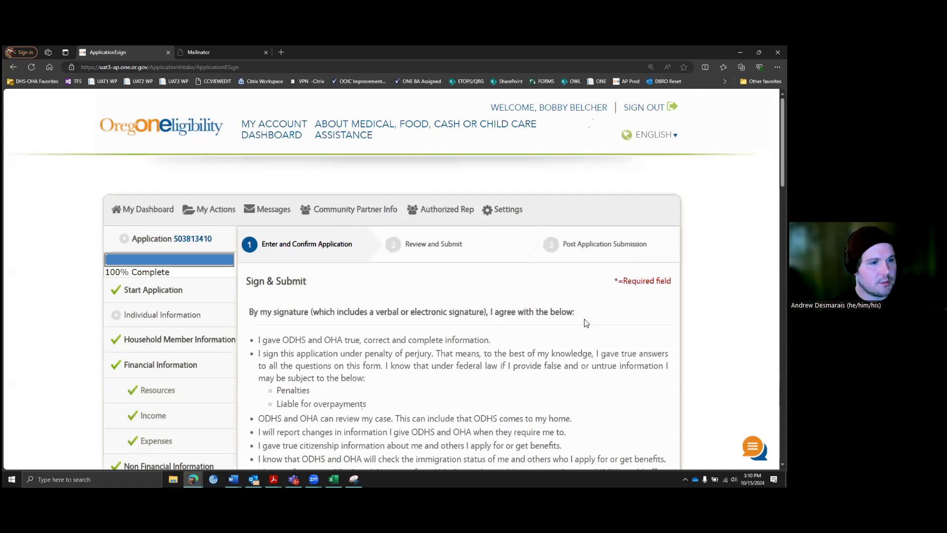
scroll(568, 294, "down", 1)
scroll(568, 294, "down", 2)
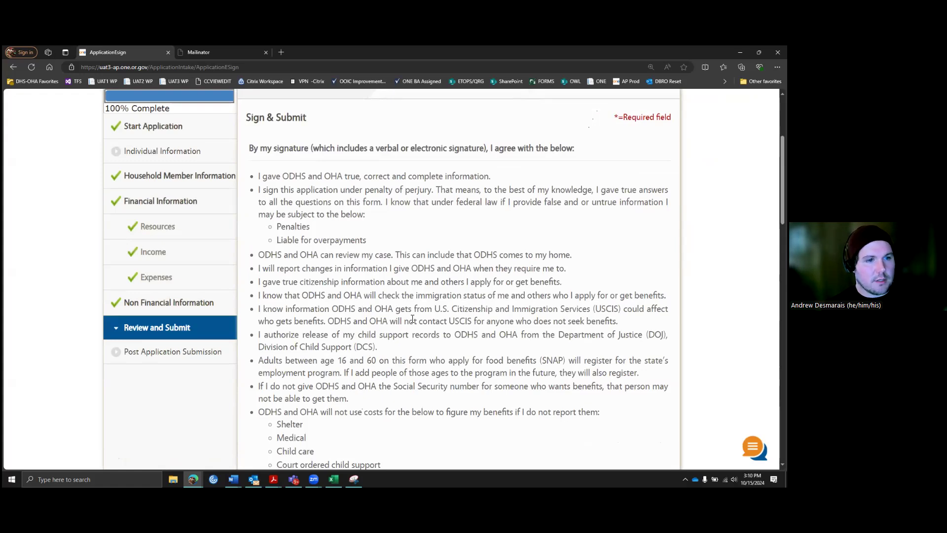
scroll(412, 319, "down", 1)
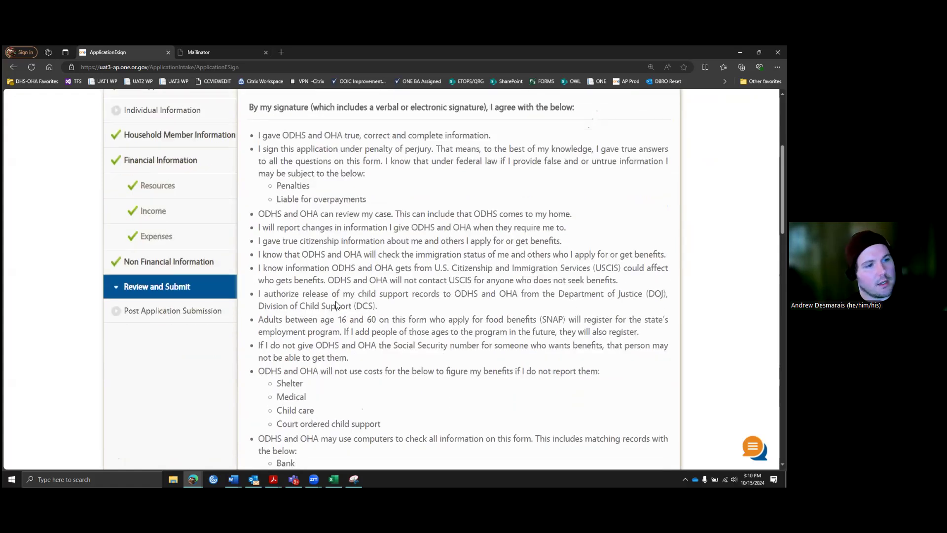
scroll(400, 356, "down", 1)
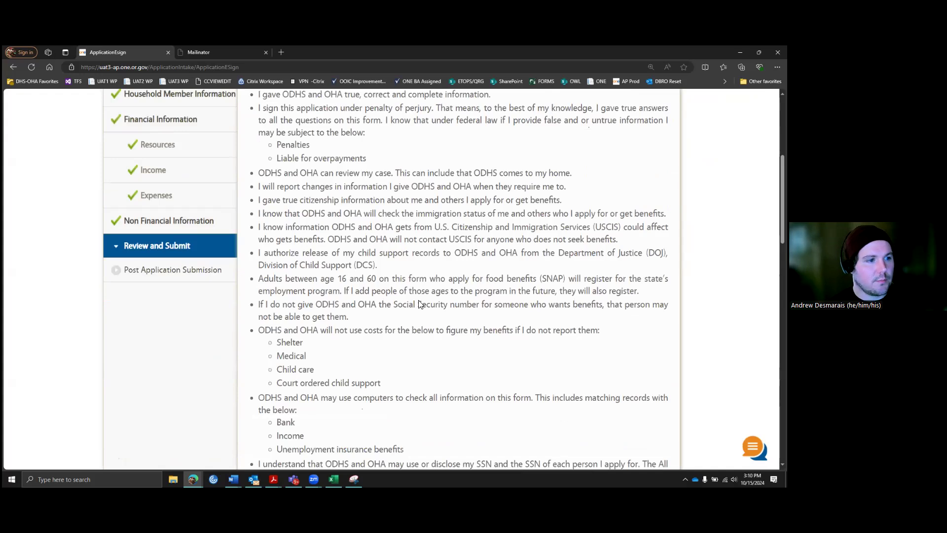
scroll(420, 302, "down", 1)
scroll(414, 299, "down", 5)
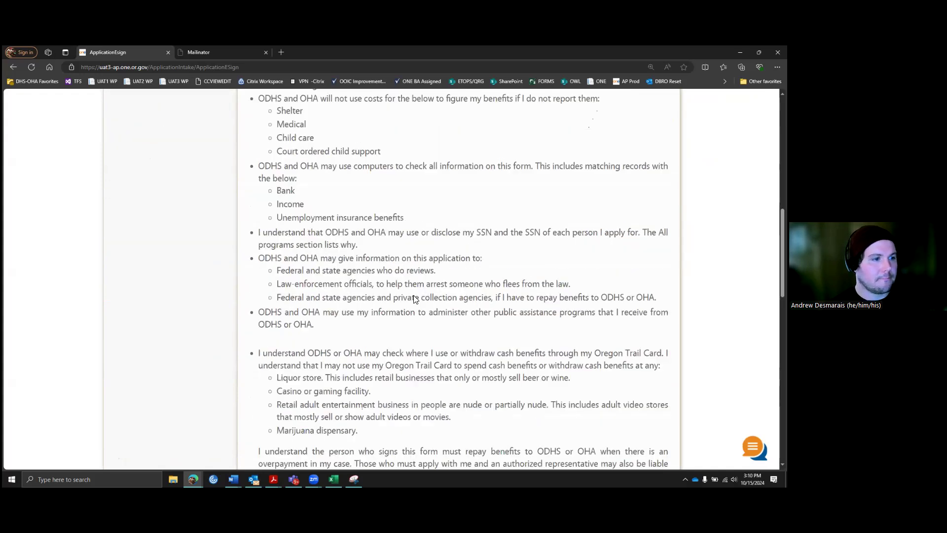
scroll(414, 298, "down", 4)
scroll(413, 298, "down", 3)
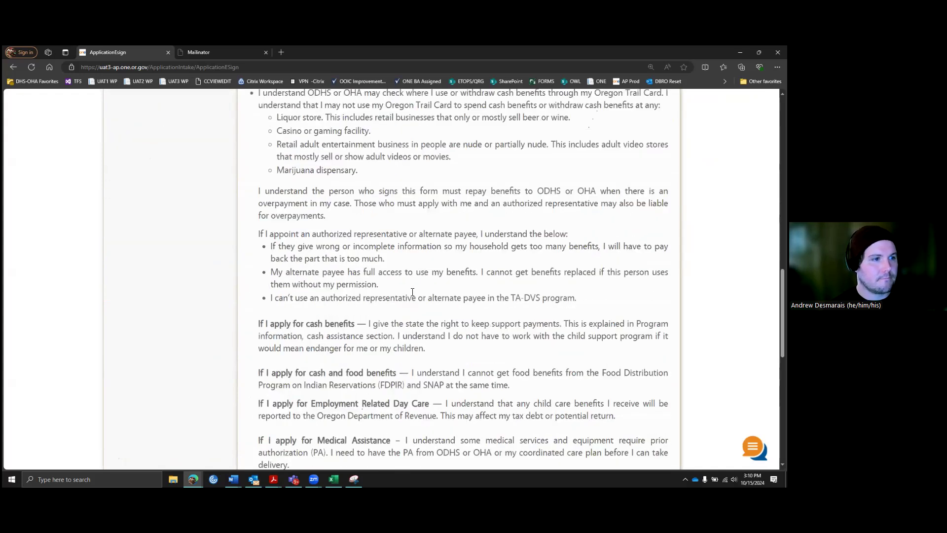
scroll(412, 292, "down", 3)
scroll(411, 294, "down", 4)
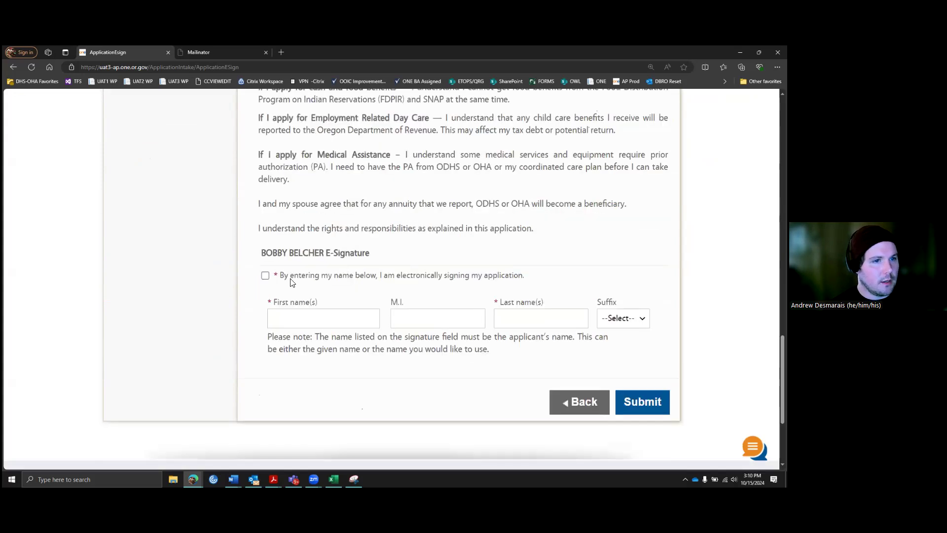
Step: E-sign the application with the applicant's first and last name and submit it
left_click(265, 275)
key("Tab")
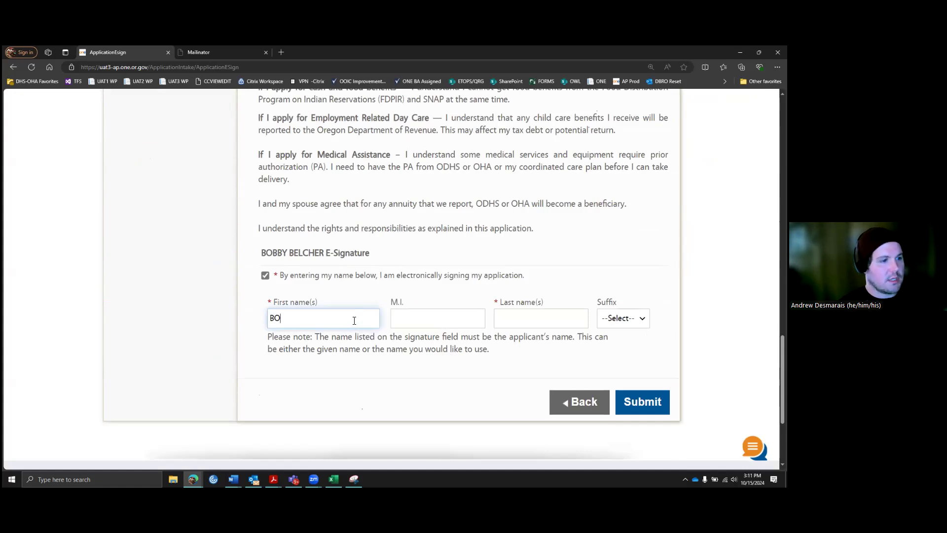
type("BELCHER")
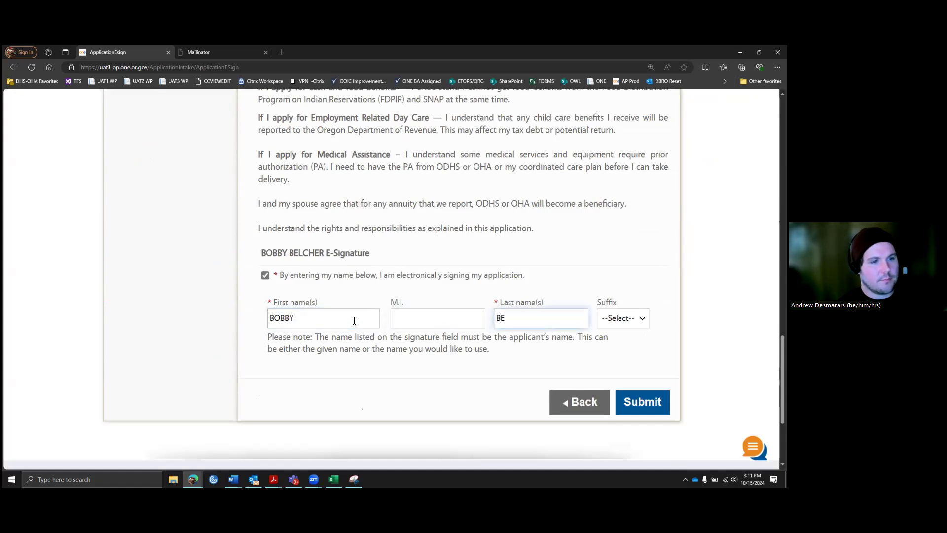
key("Tab")
key("Tab")
key("Tab")
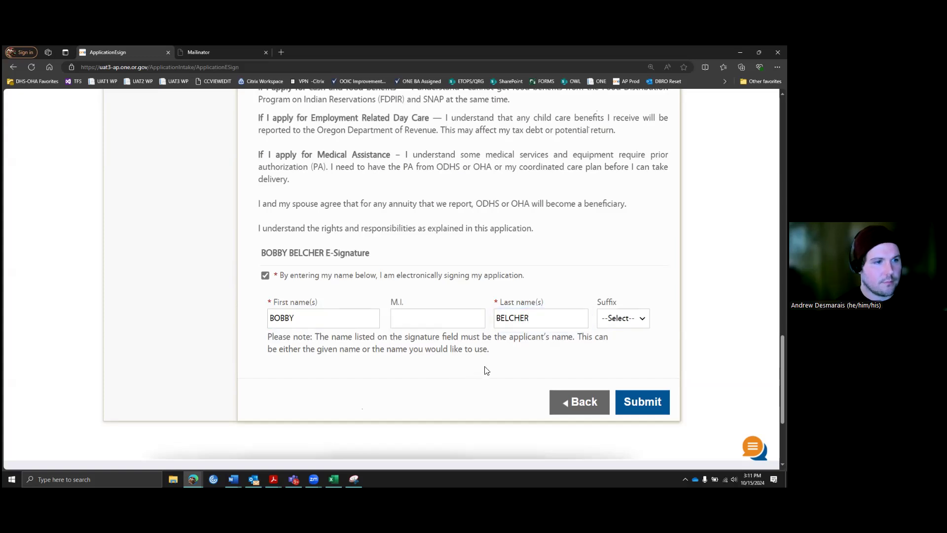
key("Return")
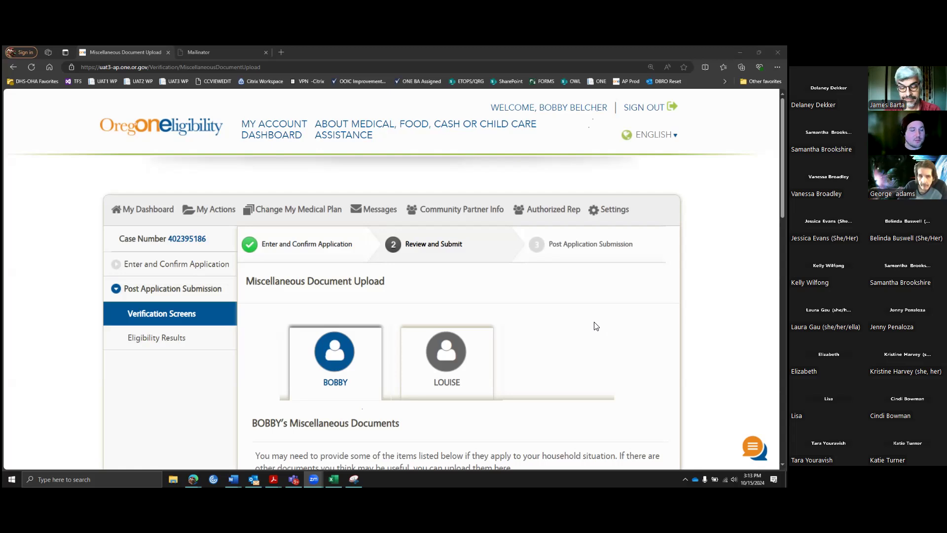
scroll(613, 301, "down", 1)
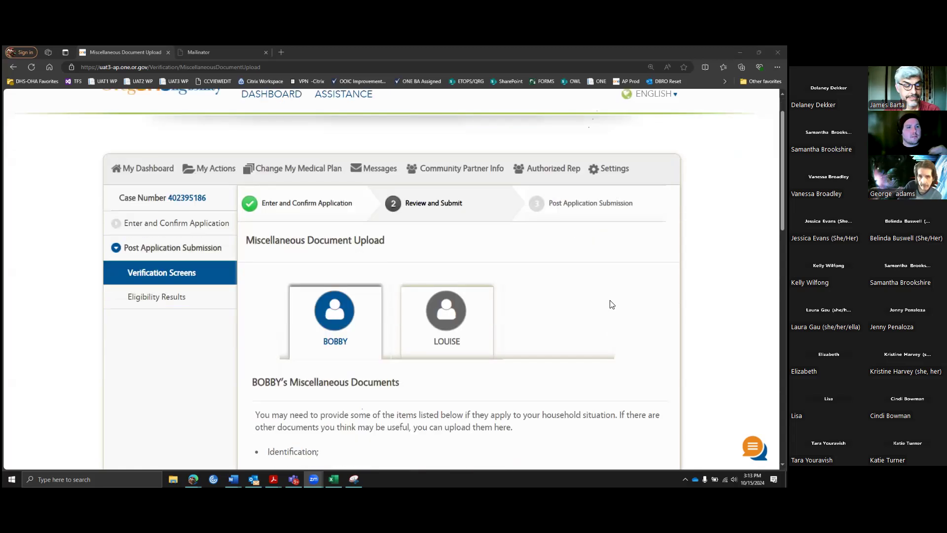
scroll(599, 295, "down", 3)
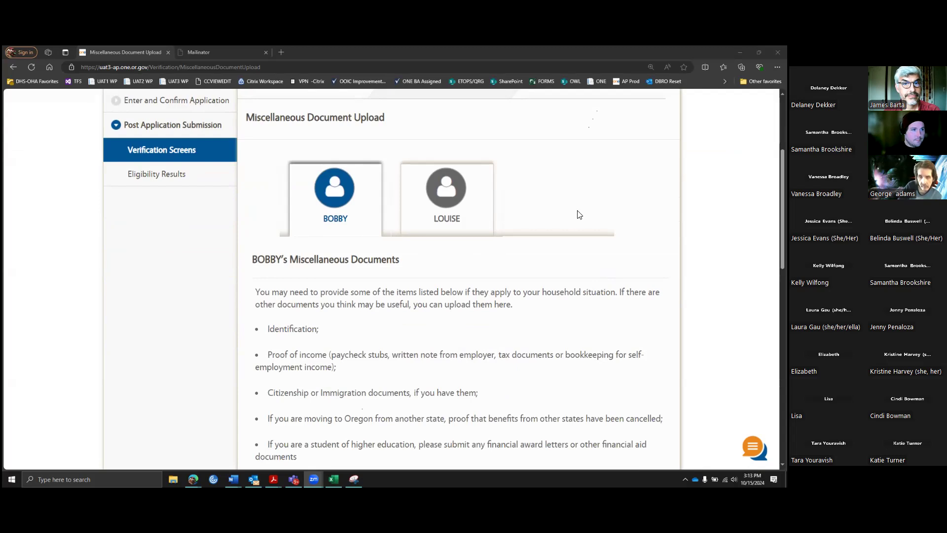
scroll(578, 212, "up", 1)
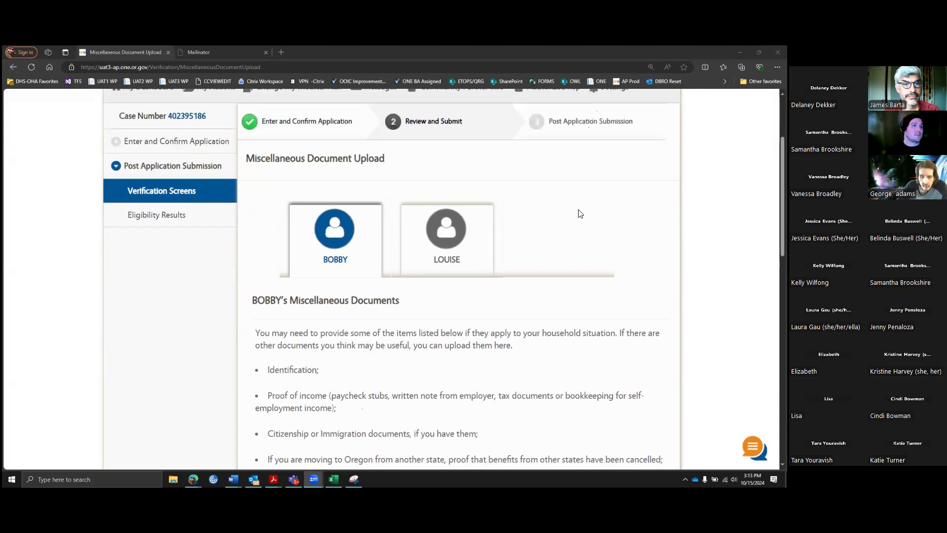
scroll(580, 213, "down", 2)
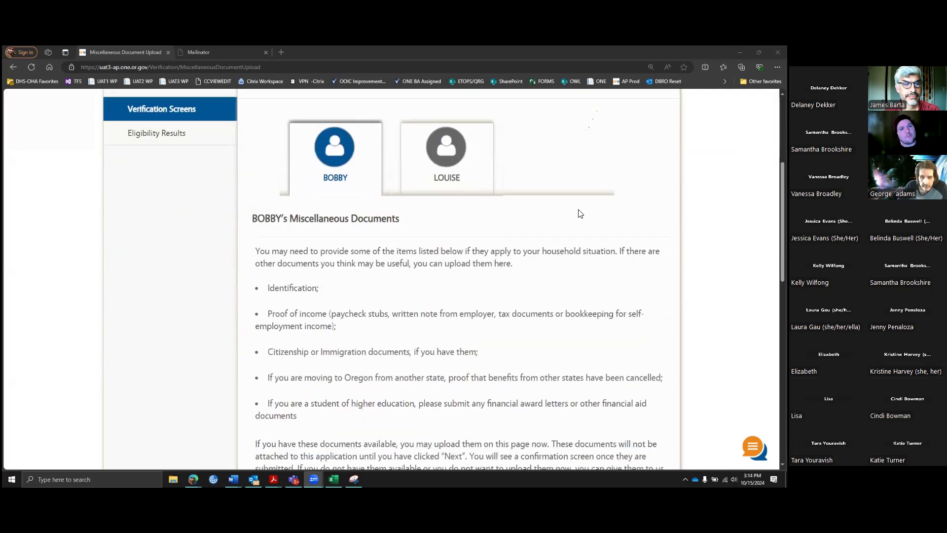
scroll(580, 213, "down", 1)
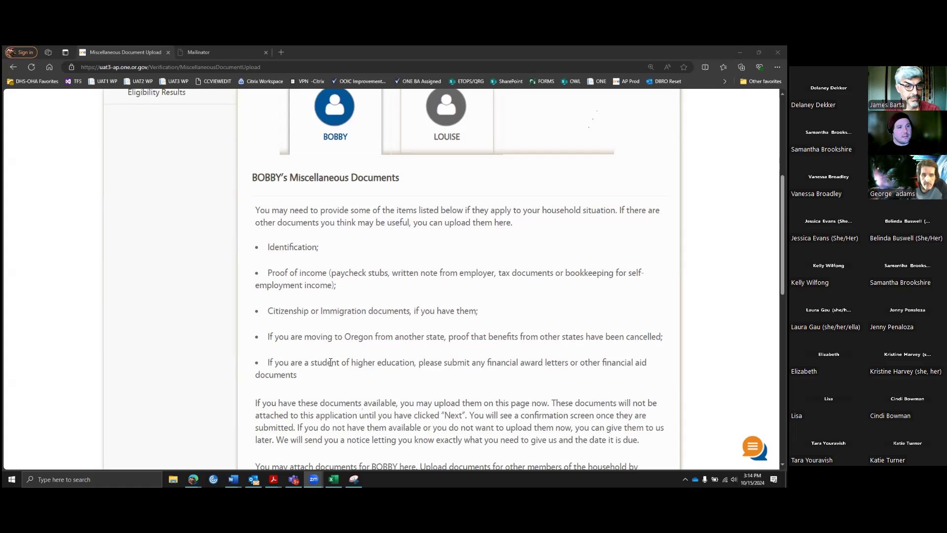
left_click_drag(294, 364, 509, 379)
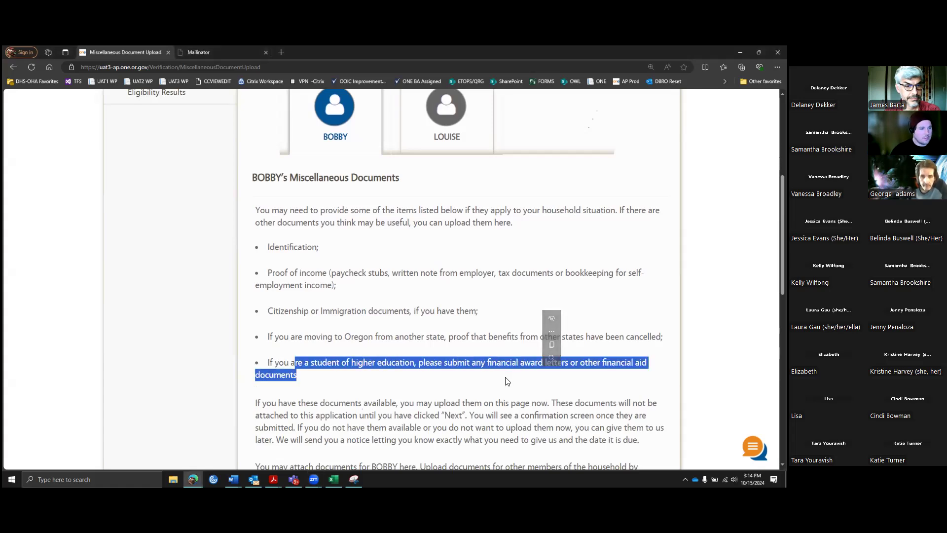
left_click(493, 381)
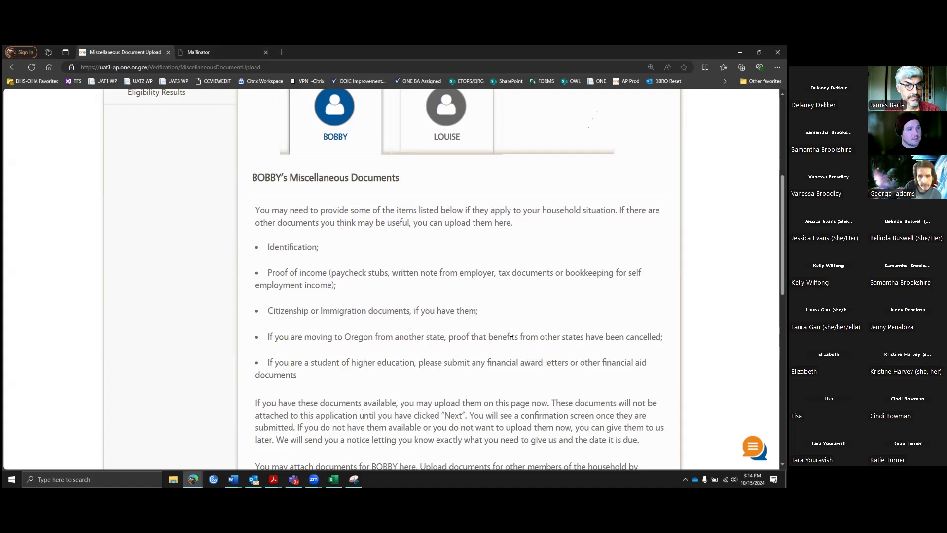
scroll(511, 332, "down", 5)
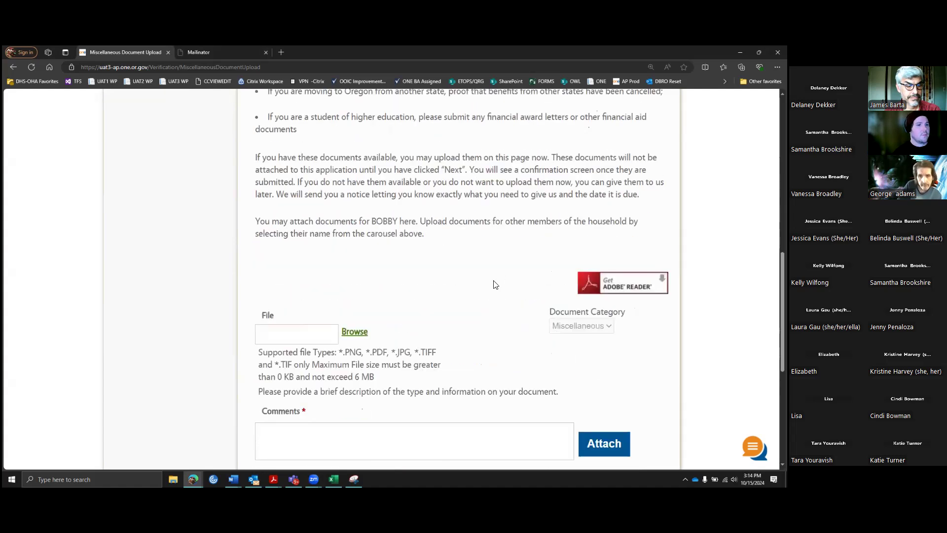
Step: Attach the property tracker PDF from the Desktop as a miscellaneous document commented 'tax returns'
scroll(495, 285, "down", 1)
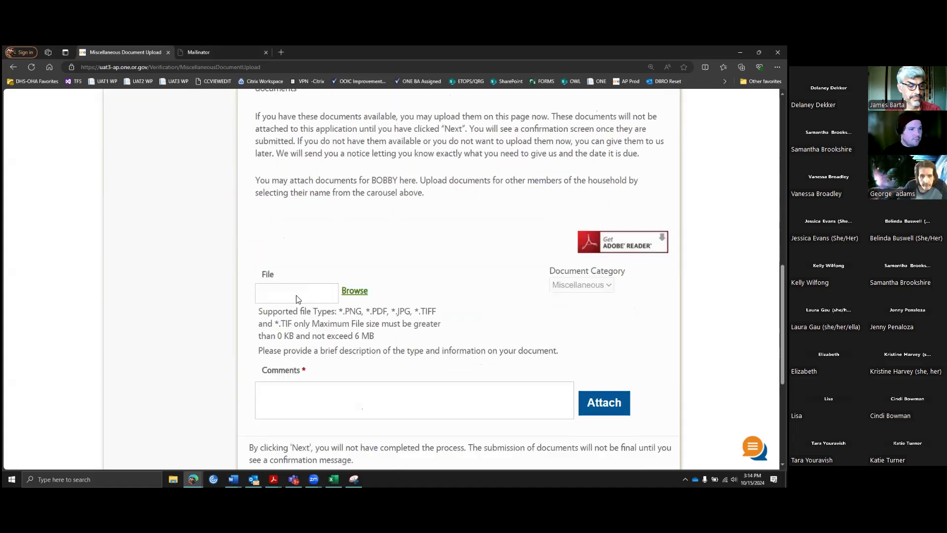
left_click_drag(346, 311, 436, 312)
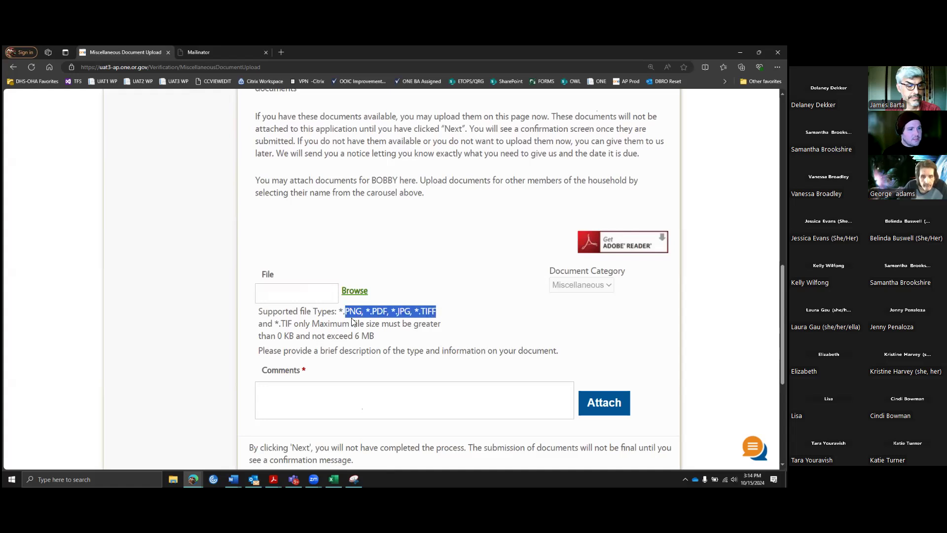
left_click(376, 271)
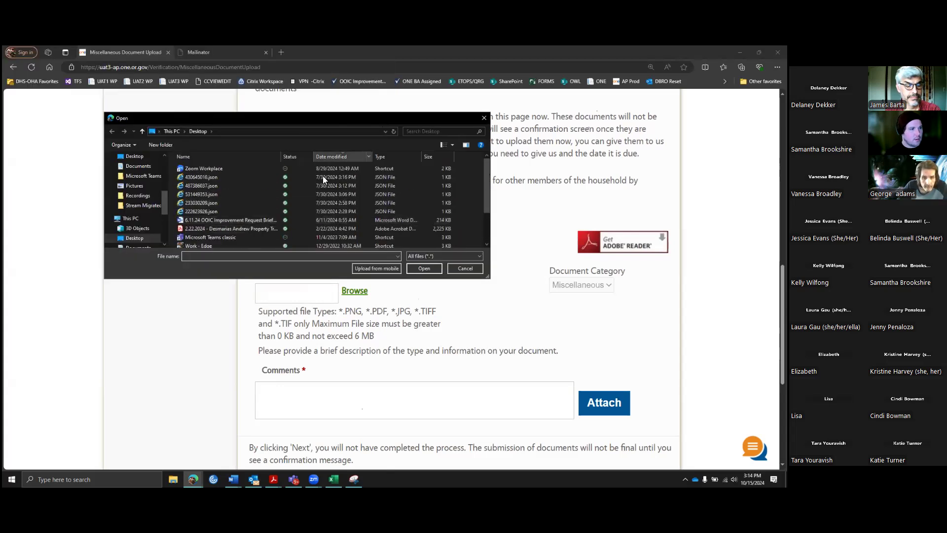
left_click(276, 228)
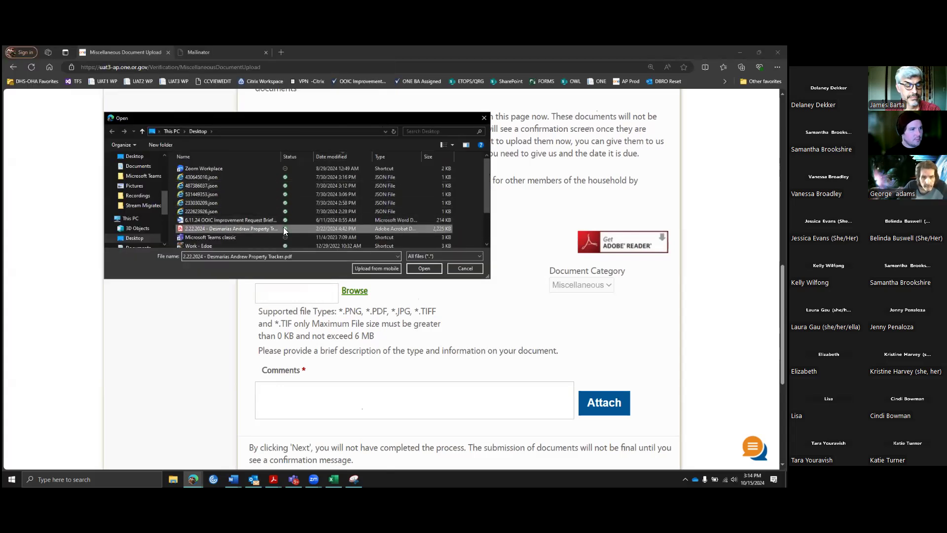
left_click(425, 268)
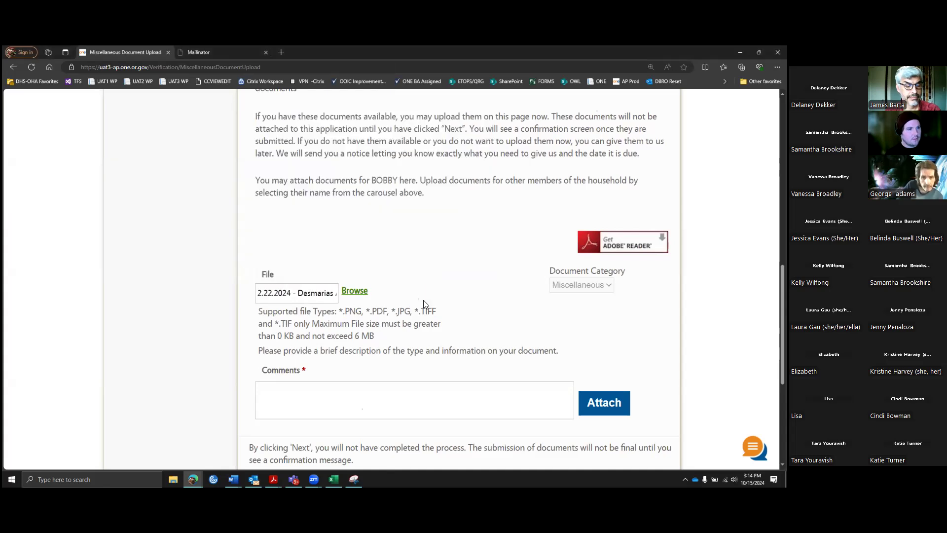
scroll(423, 303, "down", 3)
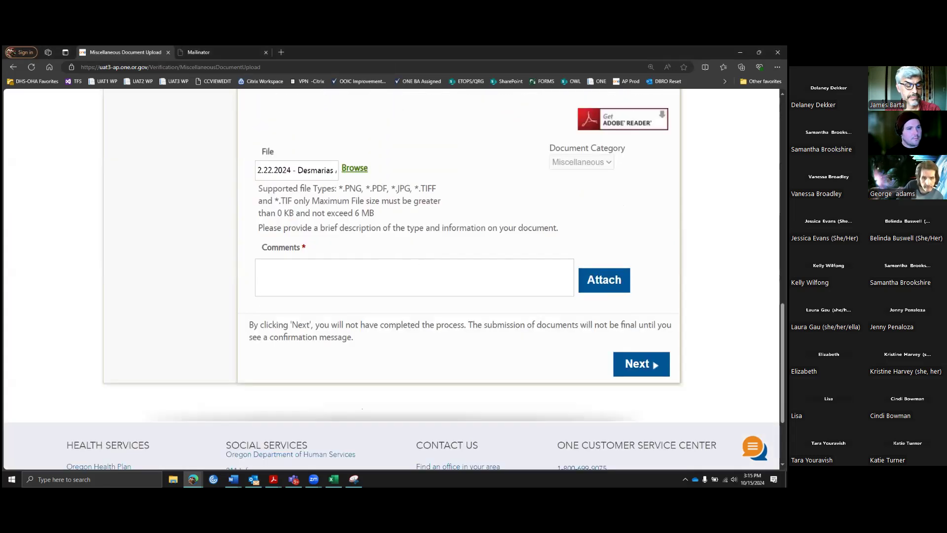
left_click(476, 268)
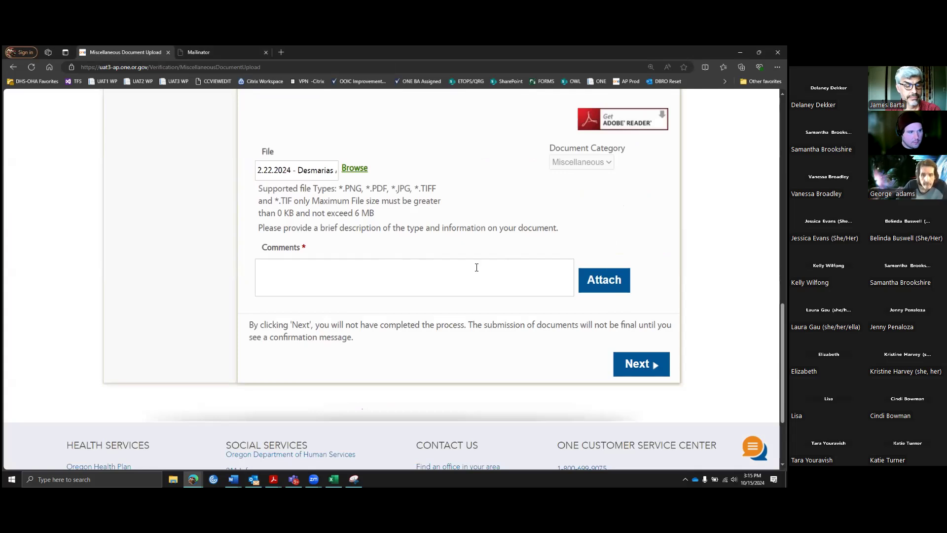
type("tax returns")
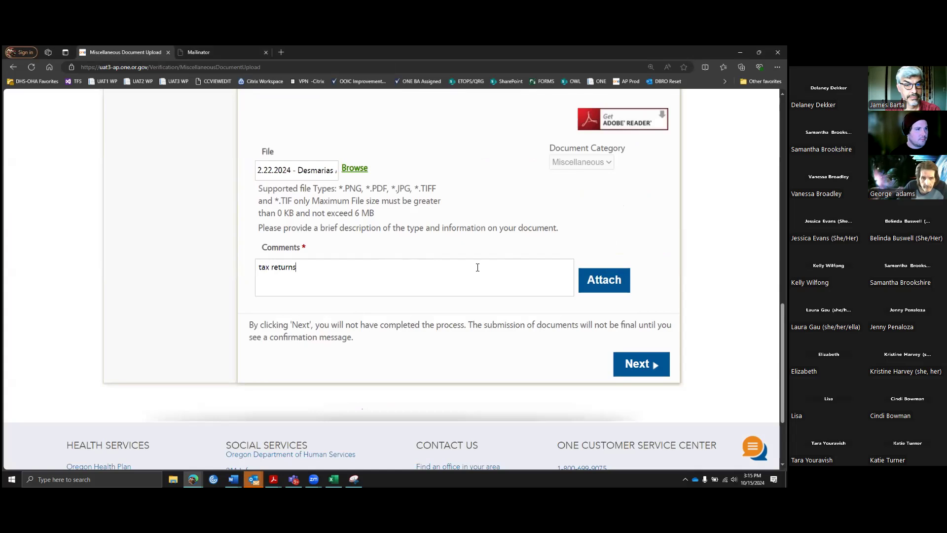
left_click(607, 280)
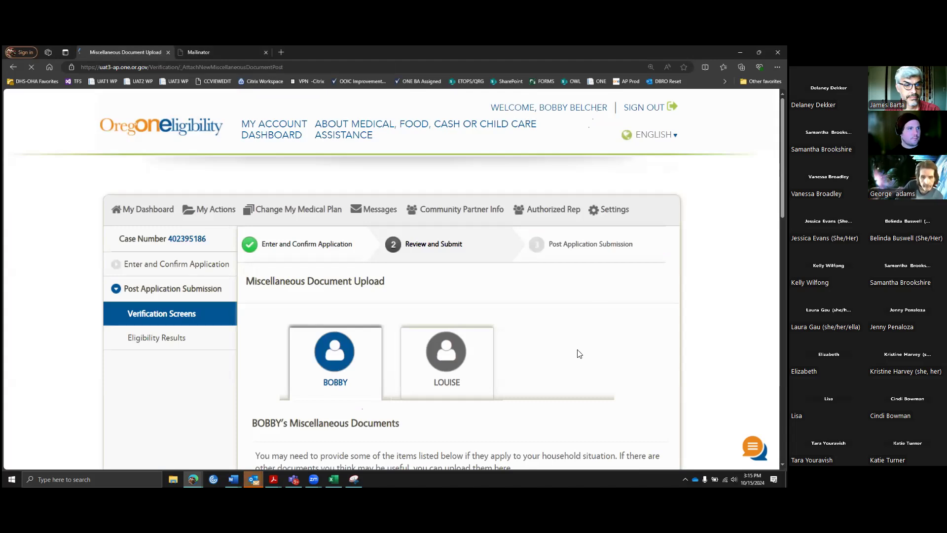
Step: Retry the attachment with RAC Updates Overview.pdf from Documents, which returns 'Please upload a valid file.'
scroll(511, 347, "down", 10)
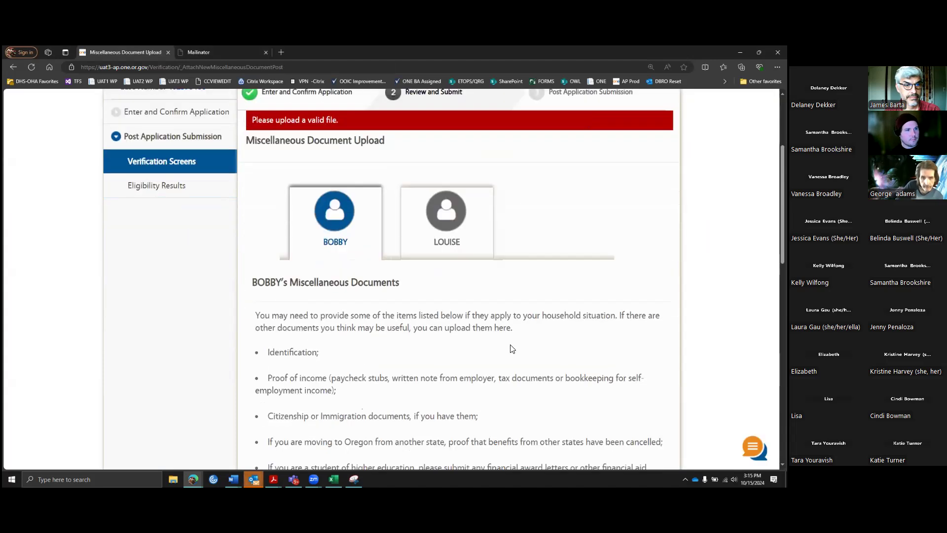
scroll(502, 348, "down", 3)
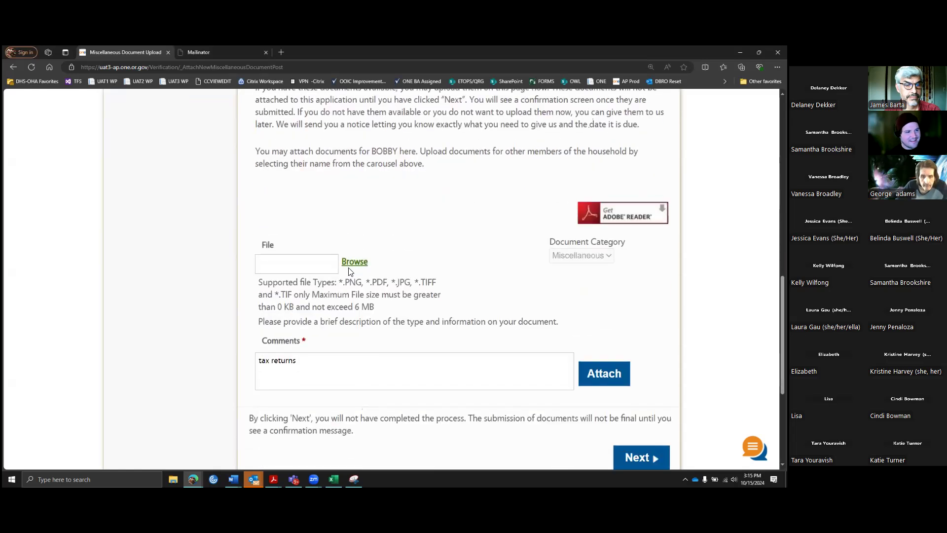
left_click(353, 268)
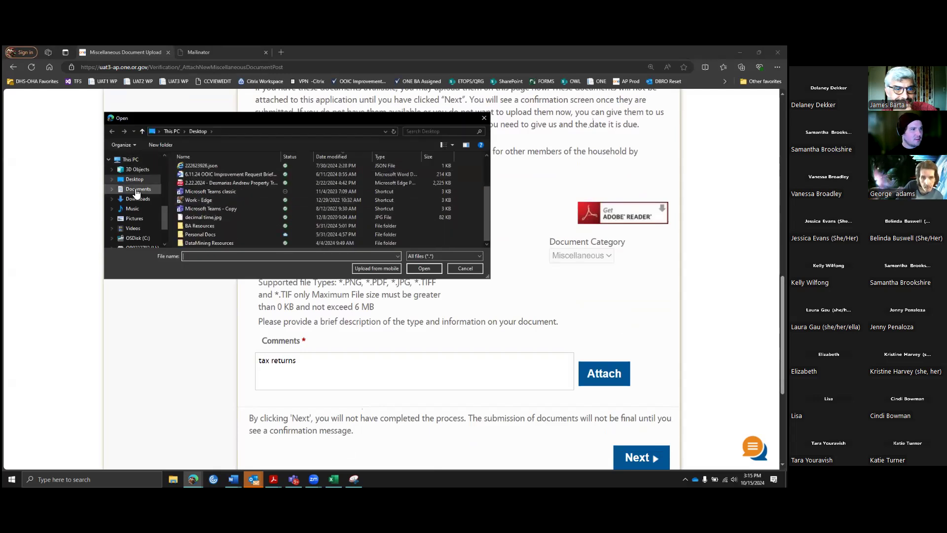
scroll(216, 192, "down", 5)
scroll(217, 192, "down", 5)
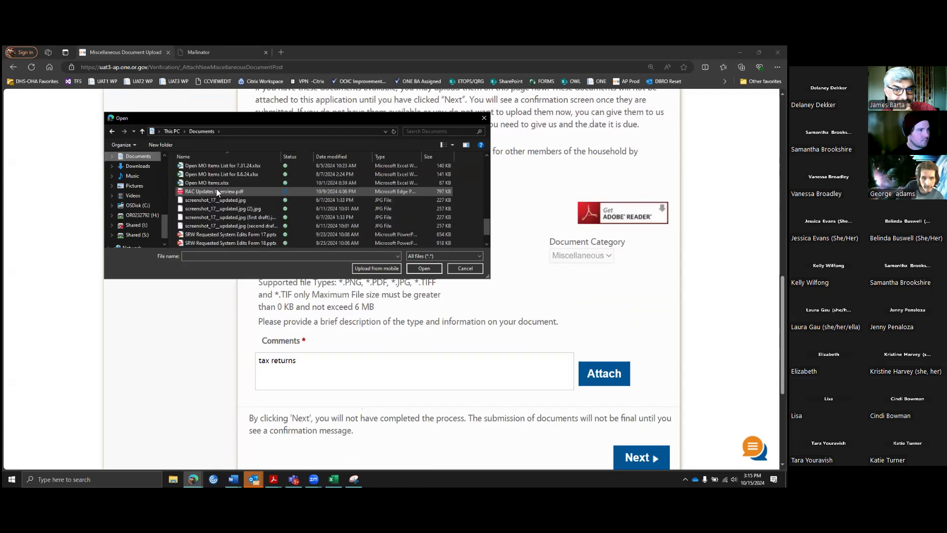
left_click(214, 192)
left_click(426, 267)
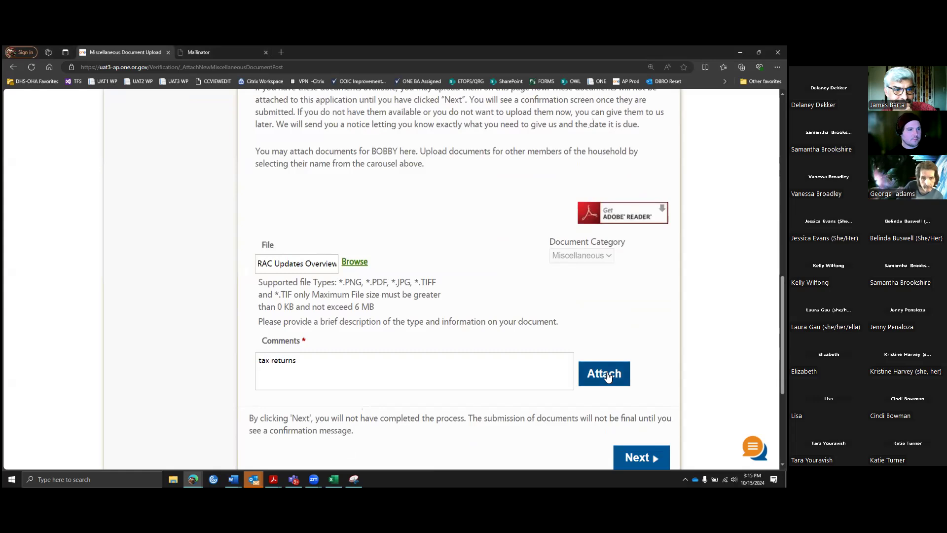
left_click(608, 375)
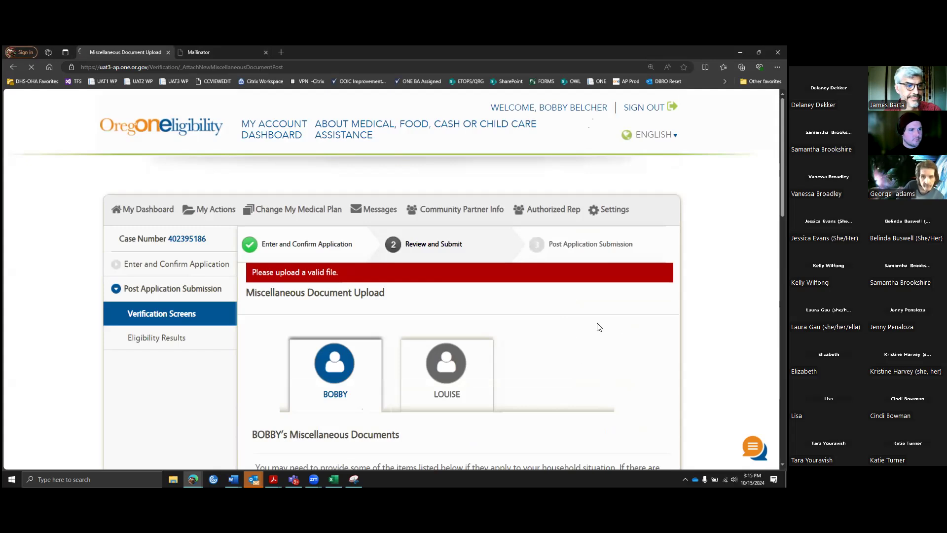
Step: Scroll down the upload page to confirm RAC Updates Overview.pdf is attached successfully
scroll(553, 301, "down", 2)
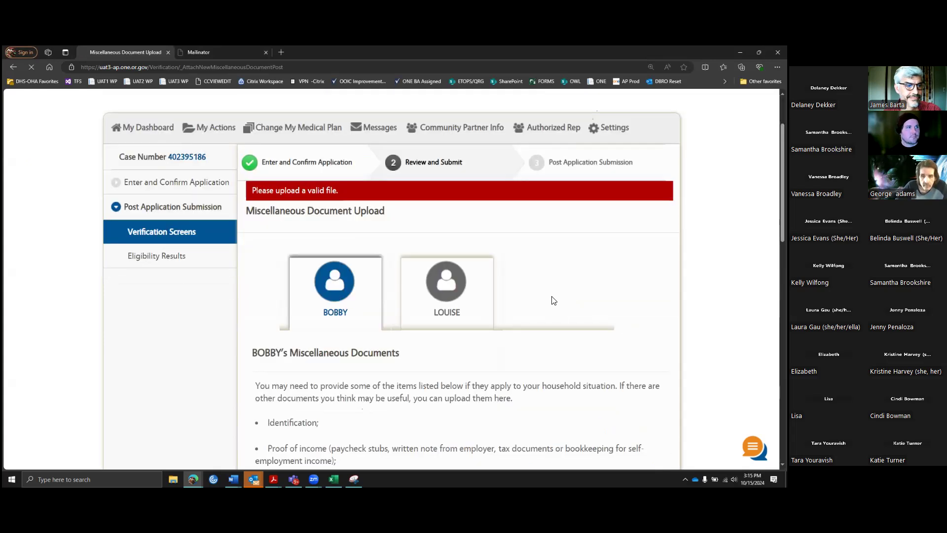
scroll(552, 299, "down", 2)
scroll(553, 299, "down", 1)
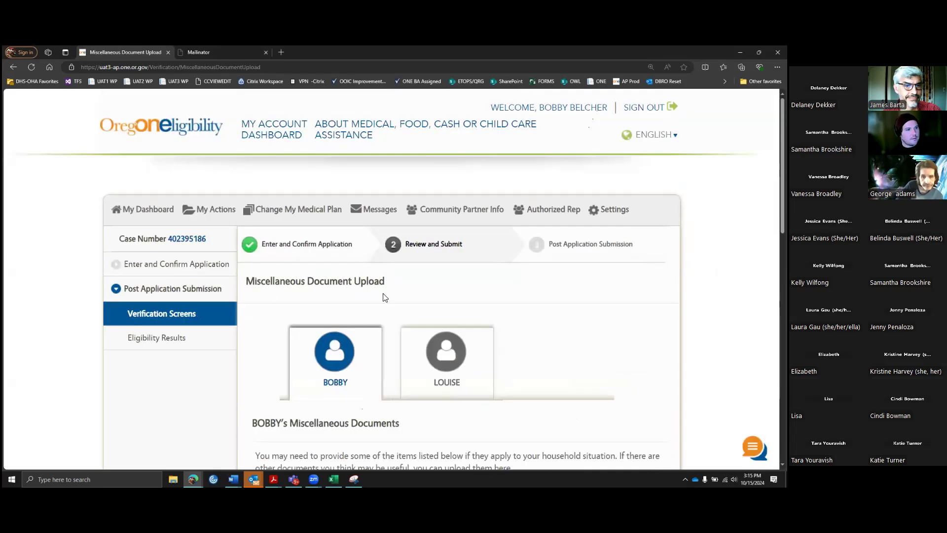
scroll(446, 285, "down", 1)
scroll(445, 284, "down", 5)
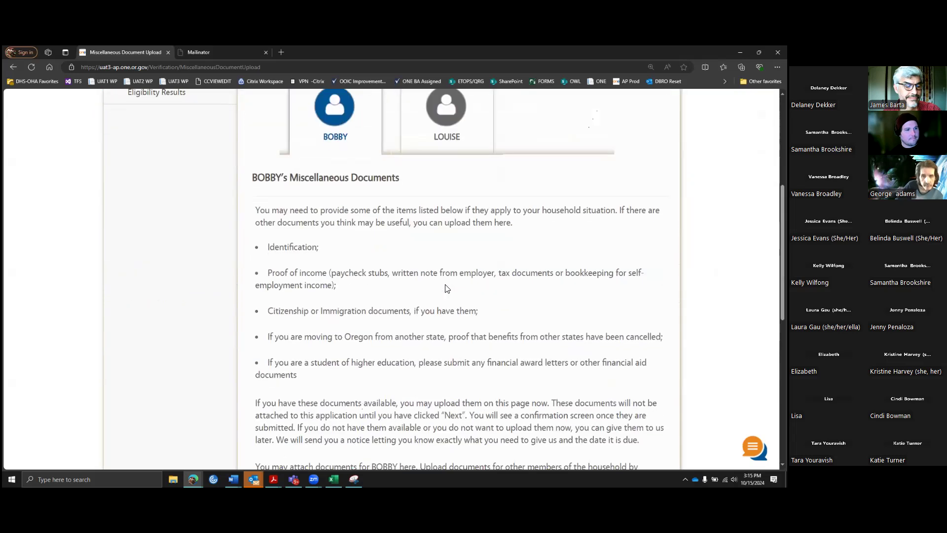
scroll(447, 288, "down", 4)
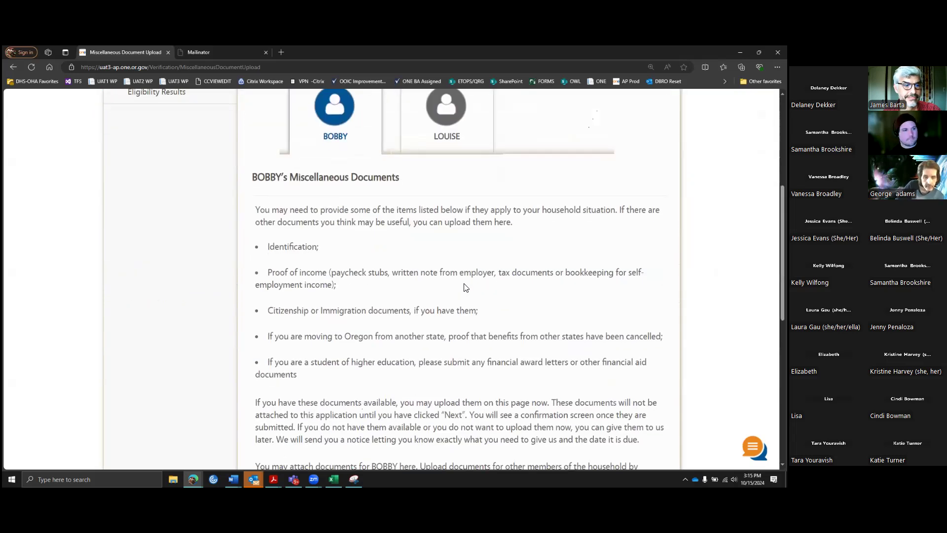
scroll(465, 287, "down", 1)
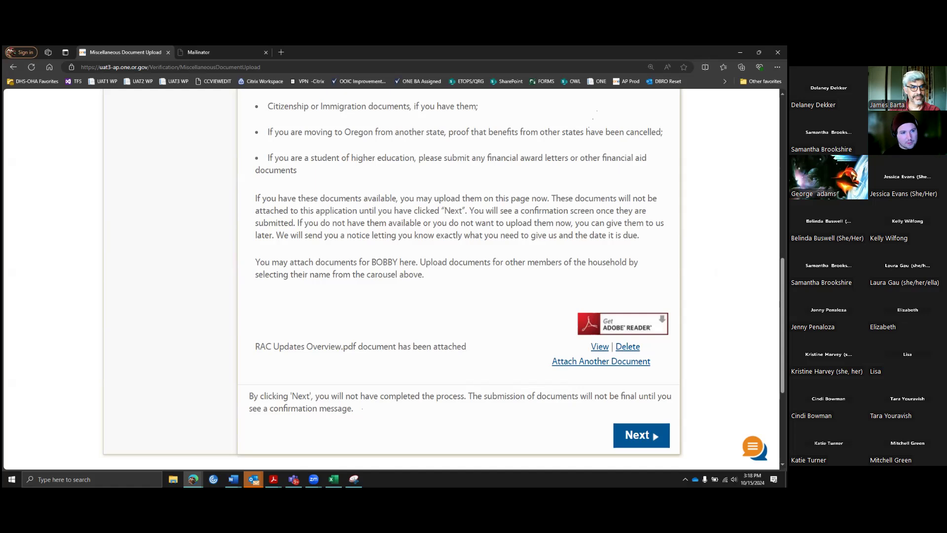
scroll(318, 336, "up", 1)
scroll(318, 336, "down", 1)
Step: Dismiss the upload-success message and scroll to the Miscellaneous Documents table on Confirm Upload Documents
left_click_drag(255, 345, 486, 318)
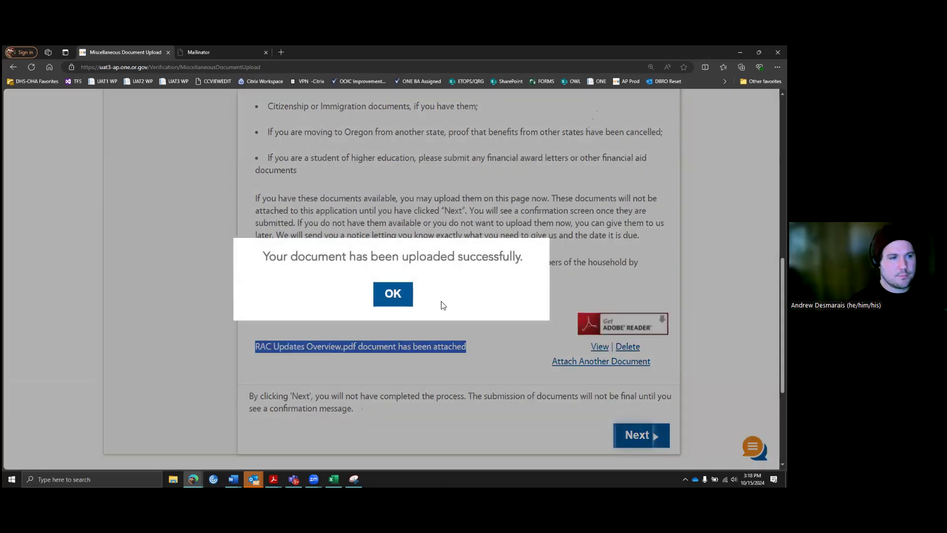
left_click(393, 295)
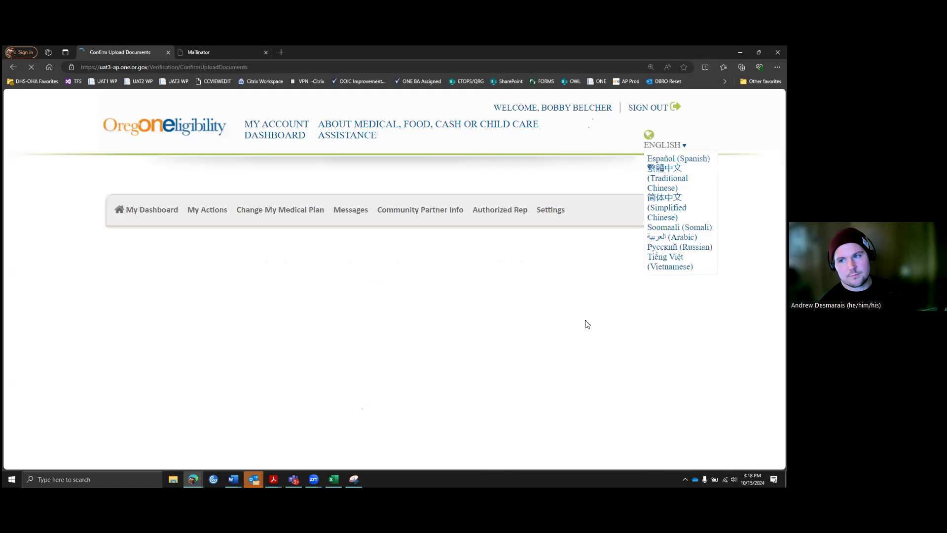
scroll(508, 321, "down", 6)
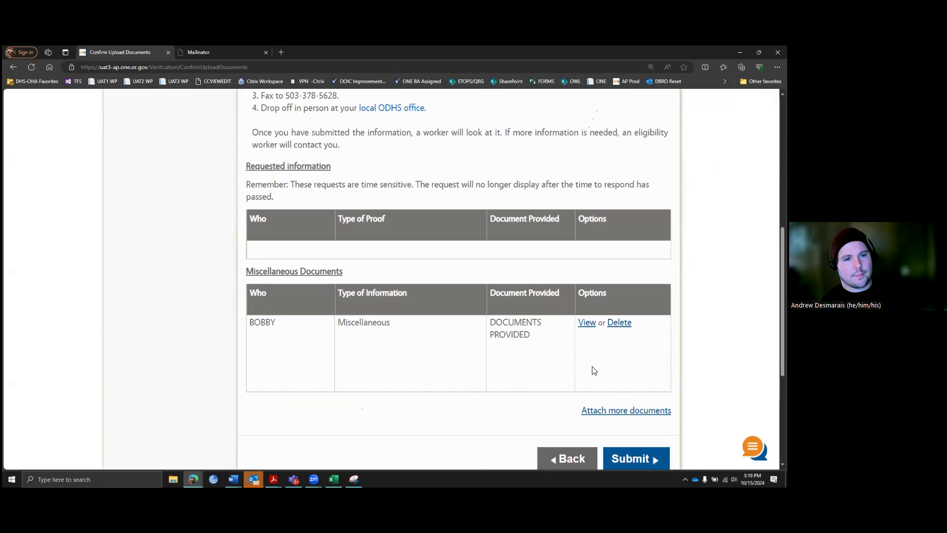
scroll(602, 346, "down", 1)
scroll(621, 350, "down", 1)
Step: Submit the uploaded documents and scroll through the Eligibility Results, checking the help icons
left_click(635, 376)
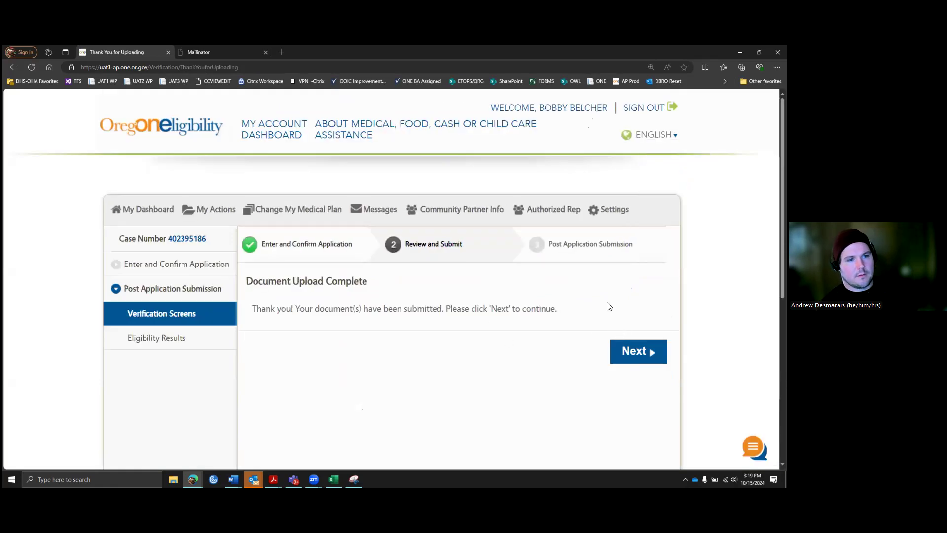
left_click(636, 356)
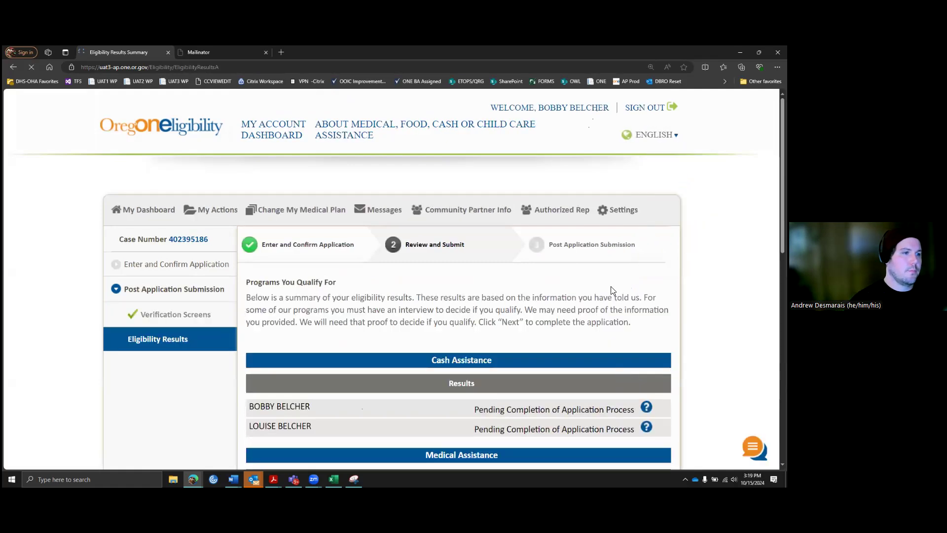
scroll(521, 214, "down", 2)
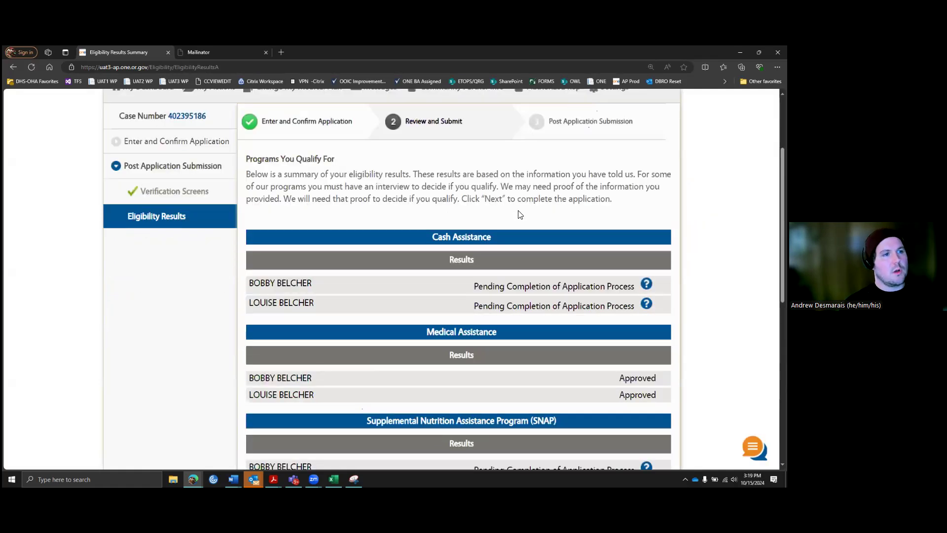
scroll(522, 211, "down", 1)
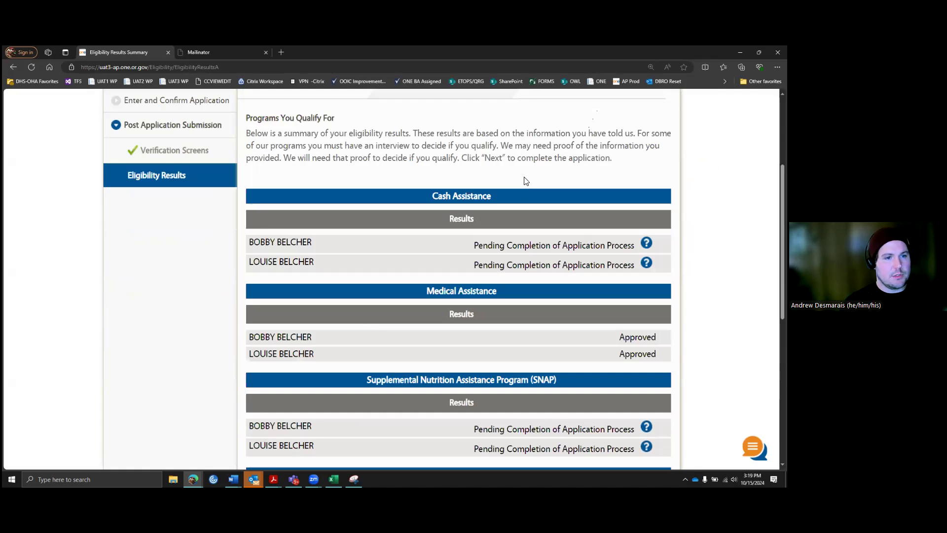
scroll(525, 179, "down", 1)
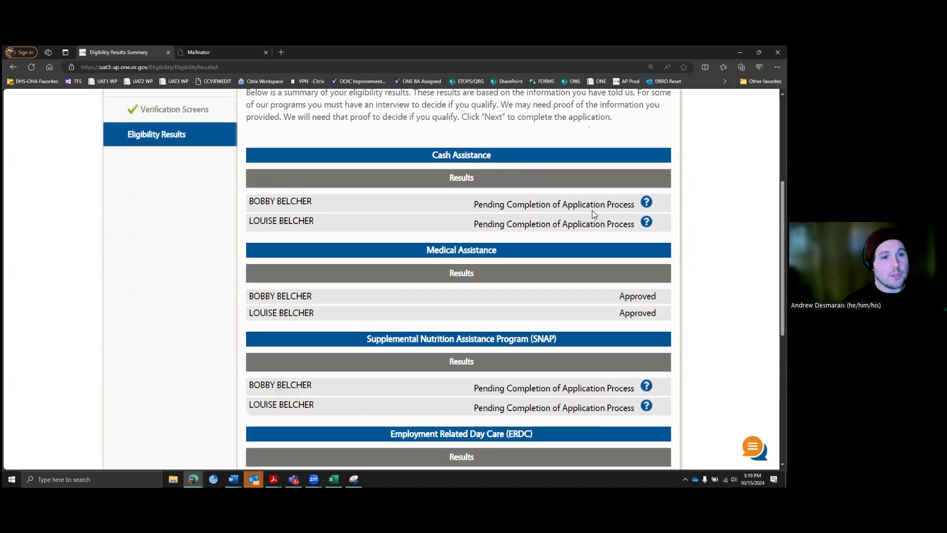
mouse_move(646, 202)
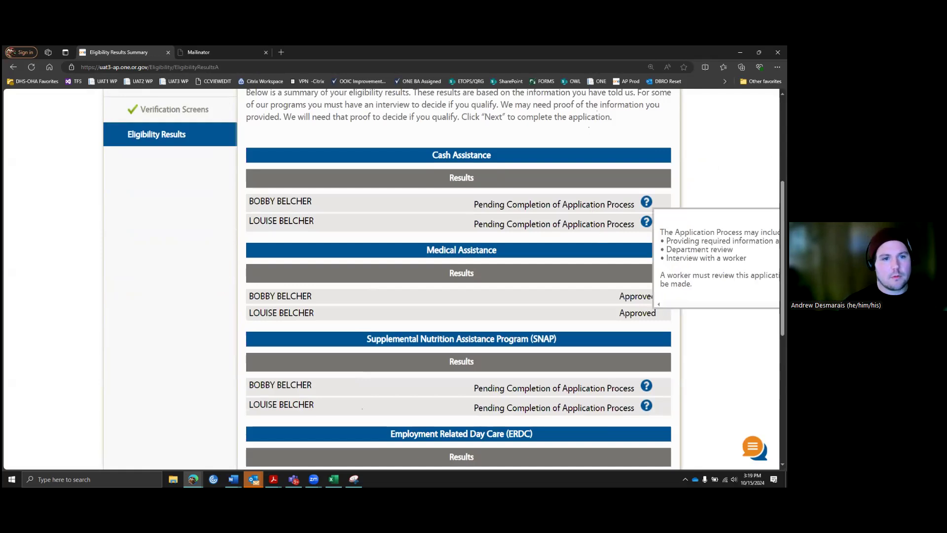
mouse_move(646, 221)
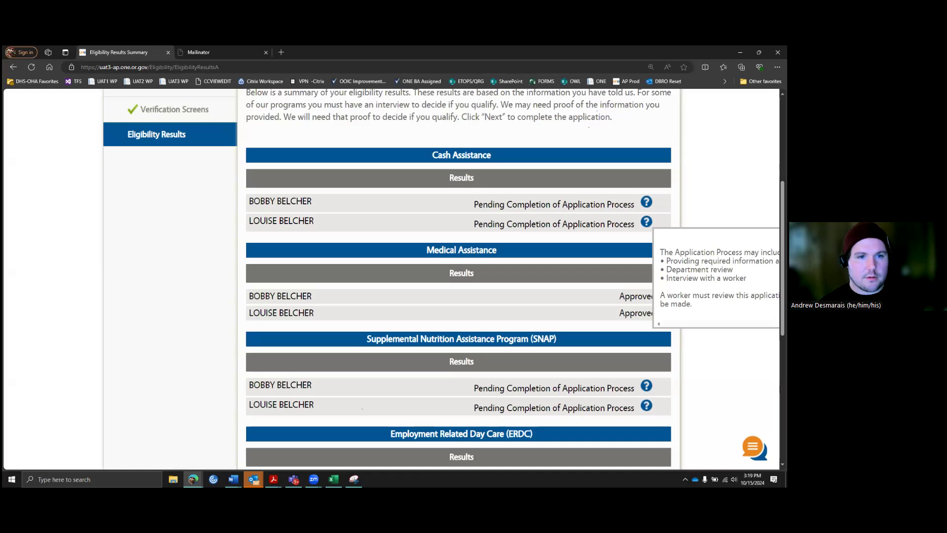
Step: Zoom out and read the explanation of the pending application process
key("ctrl+minus")
key("ctrl+minus")
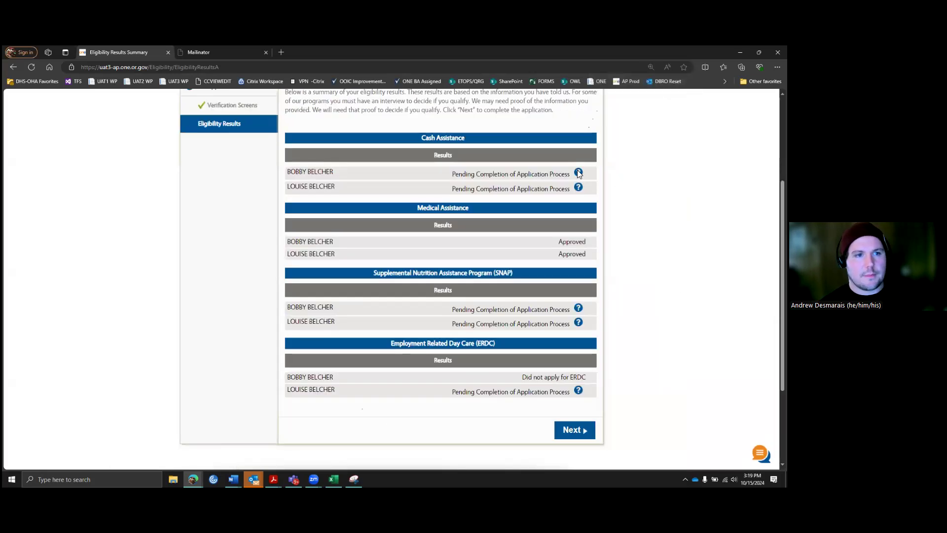
left_click(578, 173)
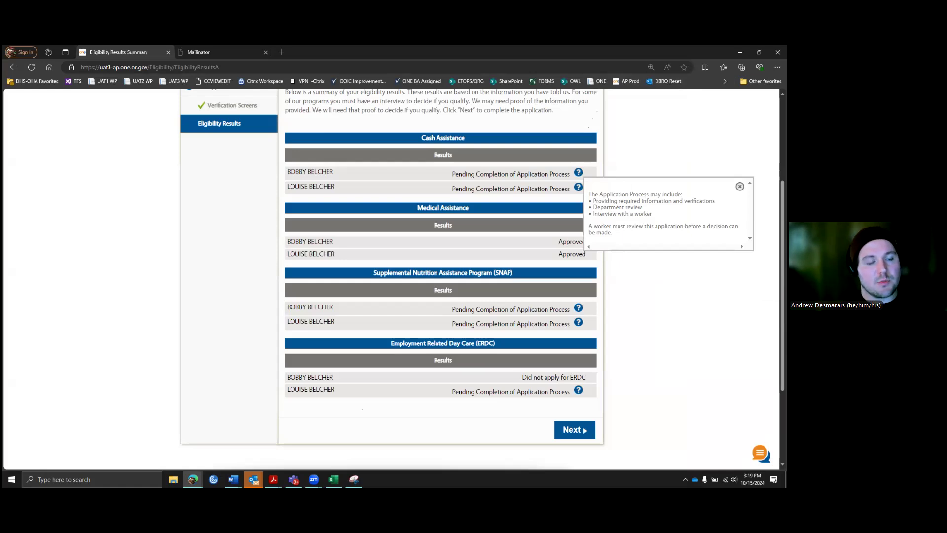
left_click(740, 187)
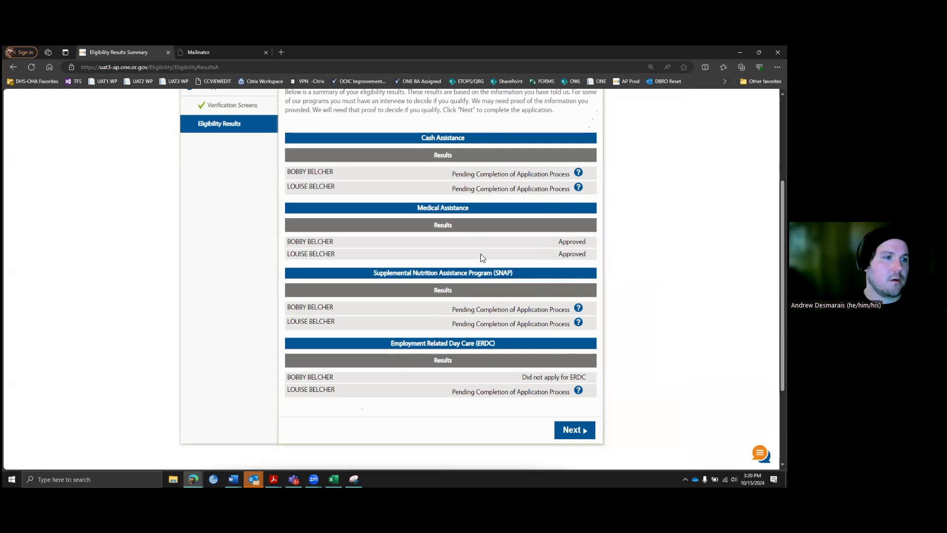
Step: Zoom to 150%, confirm Medical Assistance is Approved, and continue to Next Steps
key("ctrl+plus")
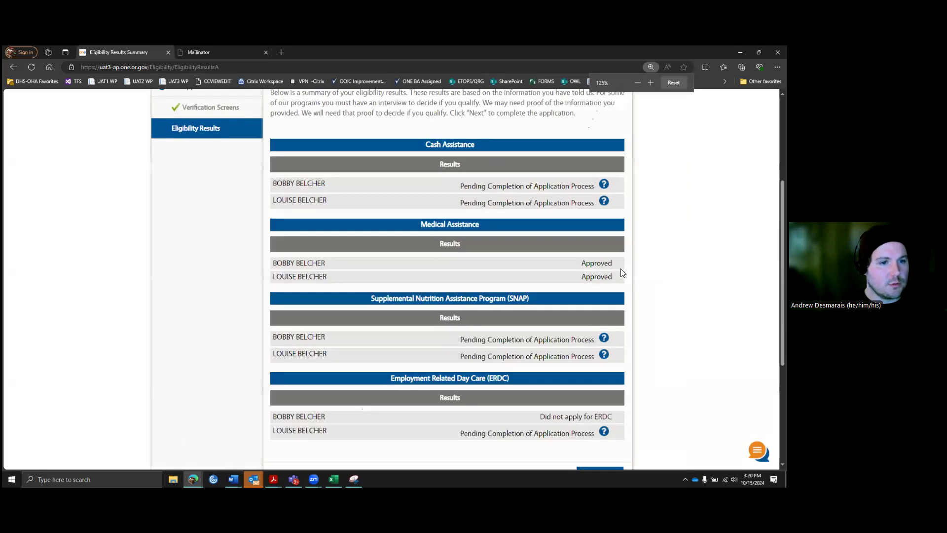
key("ctrl+plus")
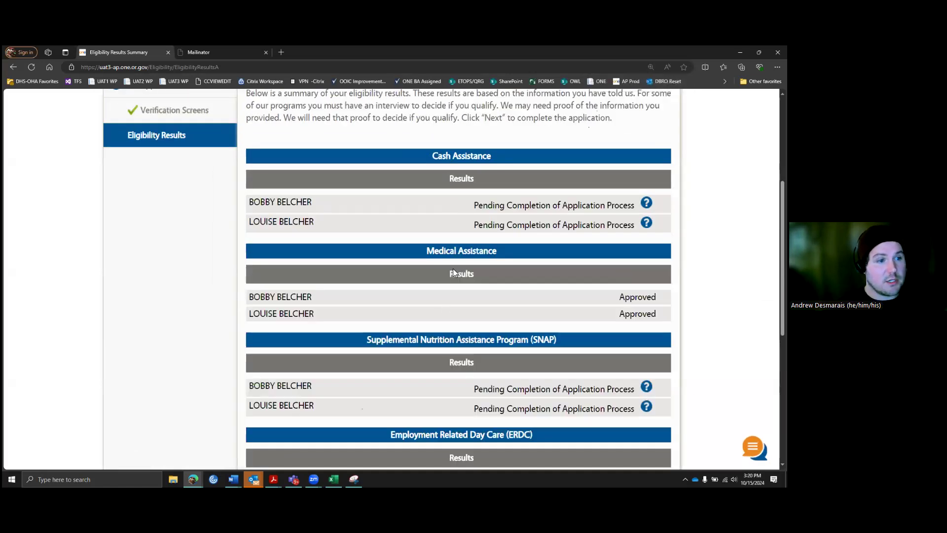
left_click_drag(619, 297, 658, 298)
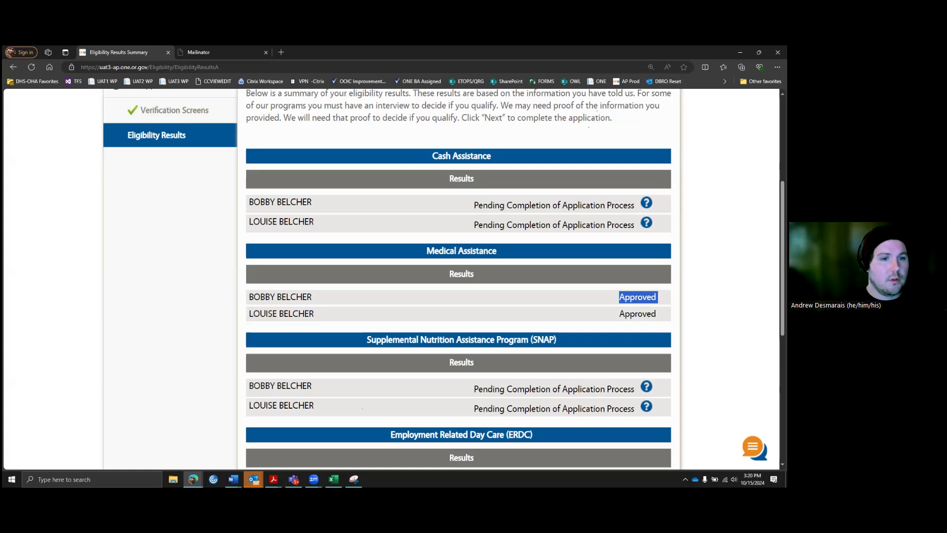
left_click(662, 298)
scroll(578, 352, "down", 3)
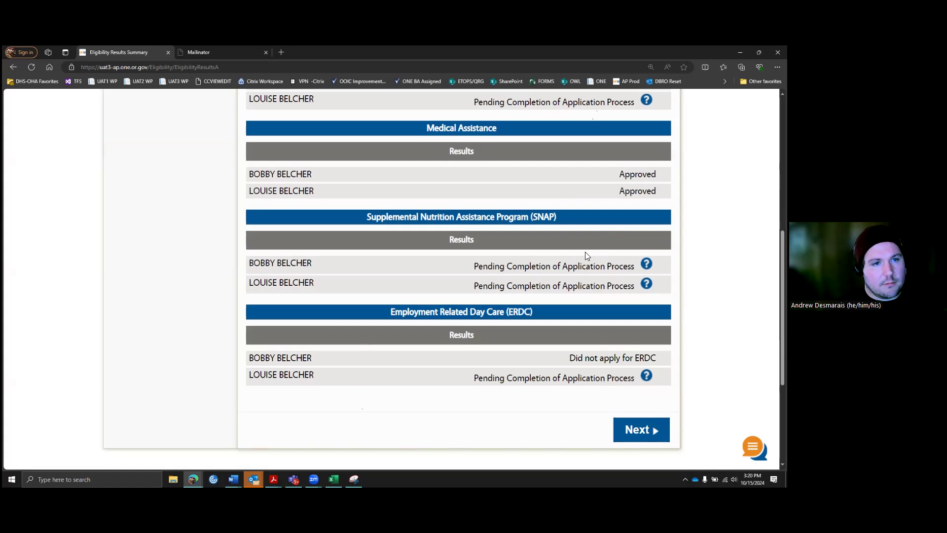
scroll(585, 254, "up", 2)
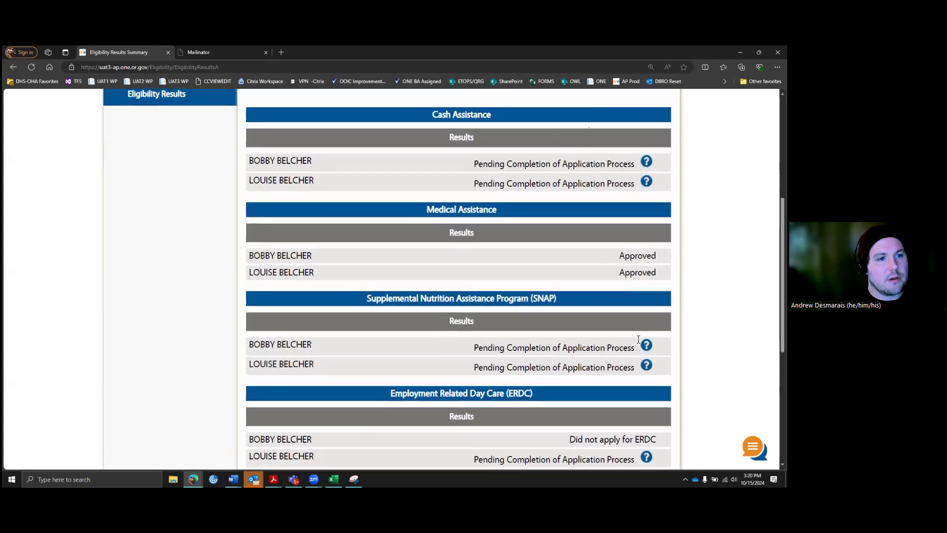
scroll(637, 338, "down", 2)
left_click(641, 429)
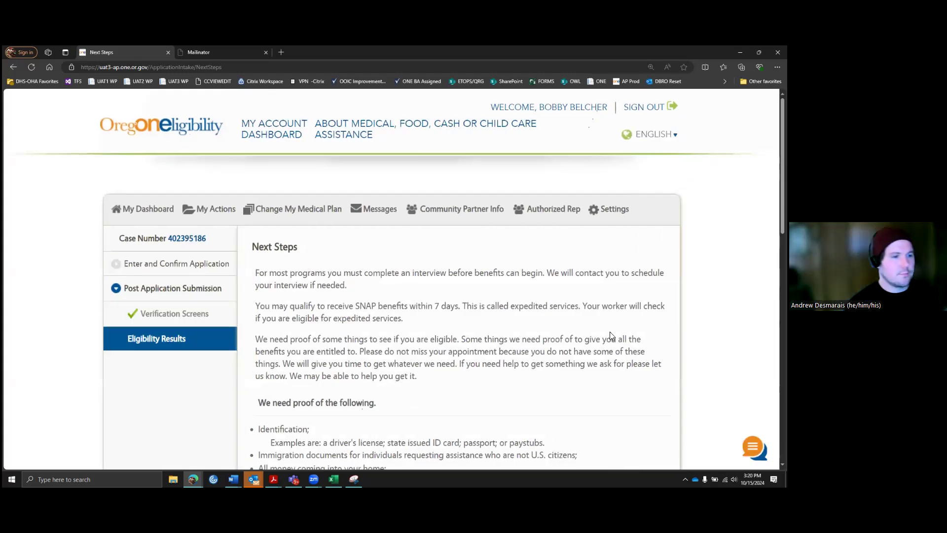
Step: Read through the Next Steps information and continue to the Individual Dashboard
scroll(594, 323, "down", 2)
scroll(560, 293, "down", 1)
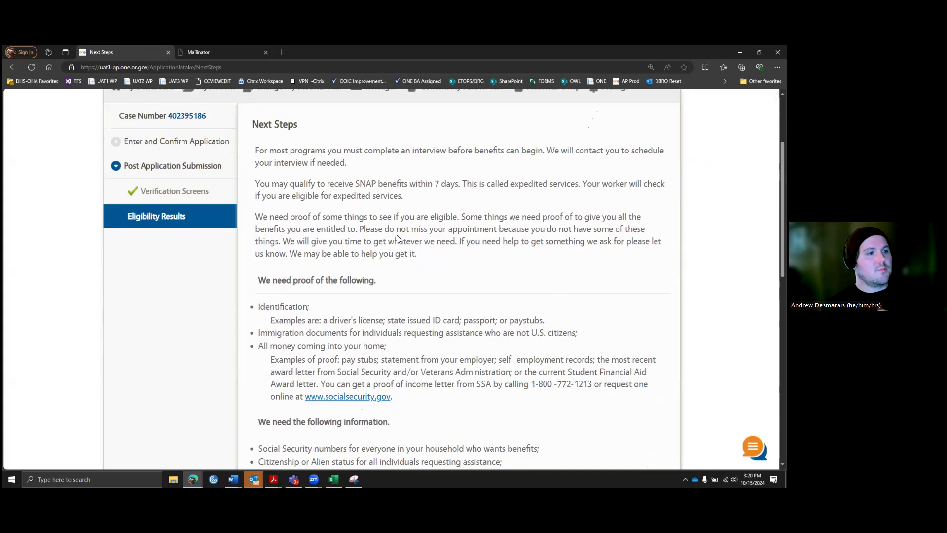
scroll(406, 245, "down", 1)
scroll(406, 244, "down", 3)
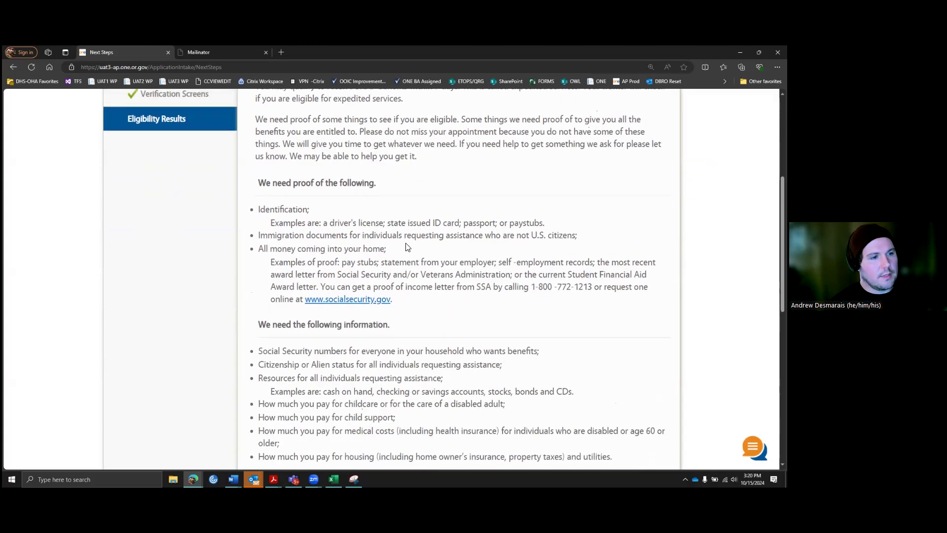
scroll(400, 223, "down", 1)
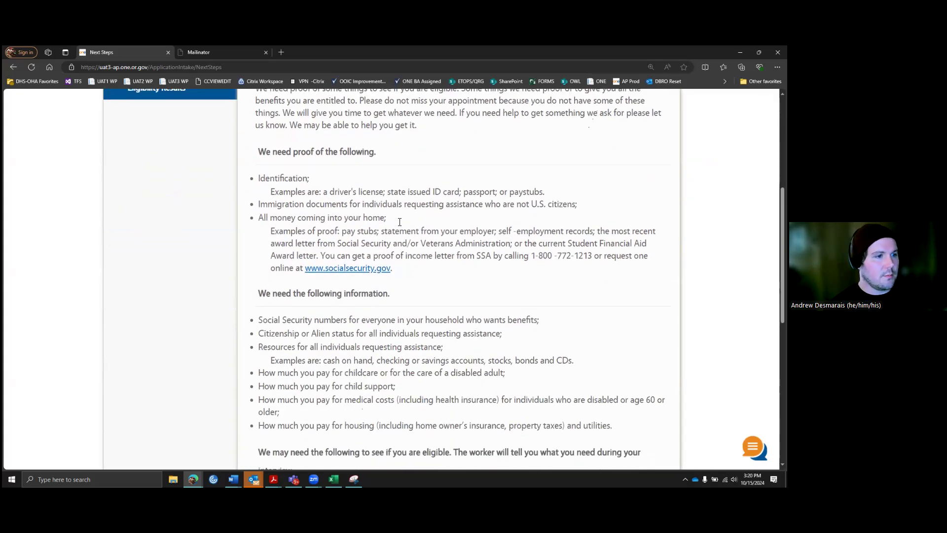
scroll(415, 229, "down", 3)
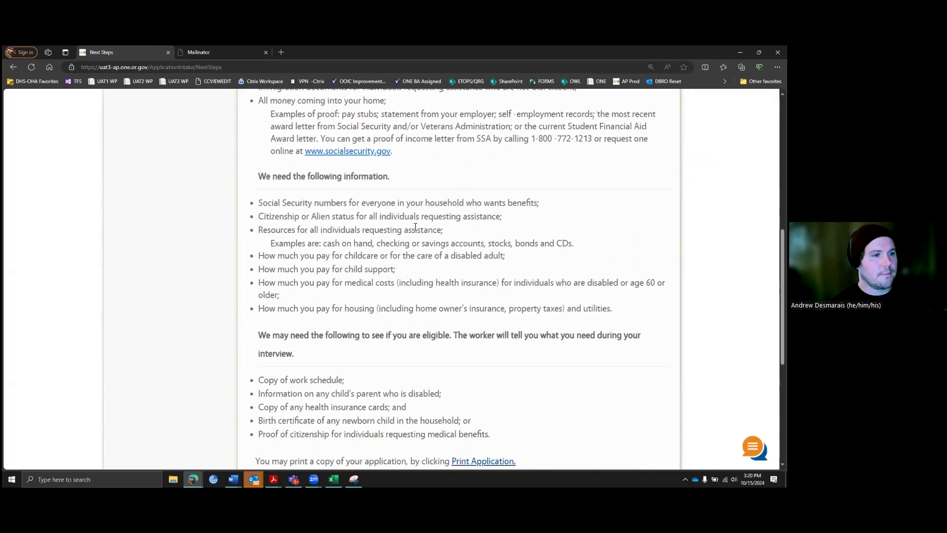
scroll(424, 226, "down", 3)
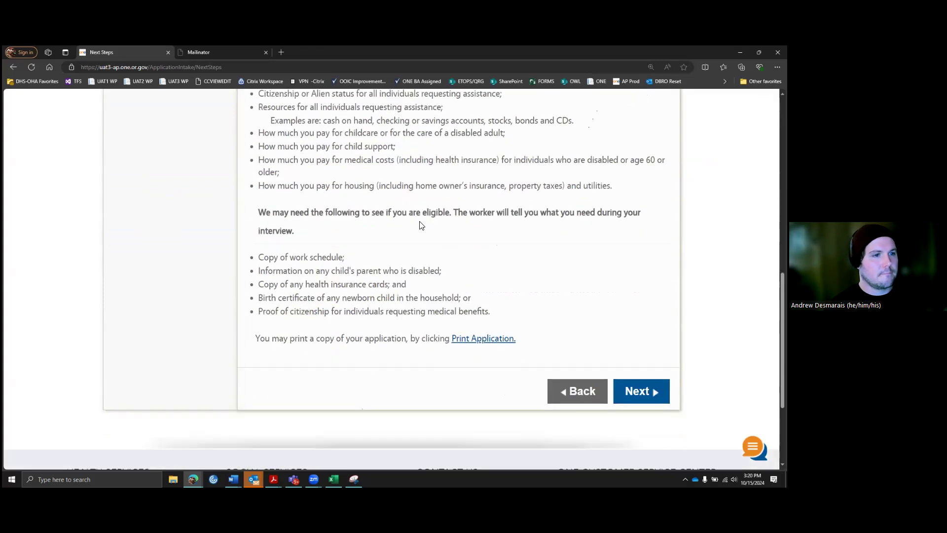
scroll(449, 215, "up", 1)
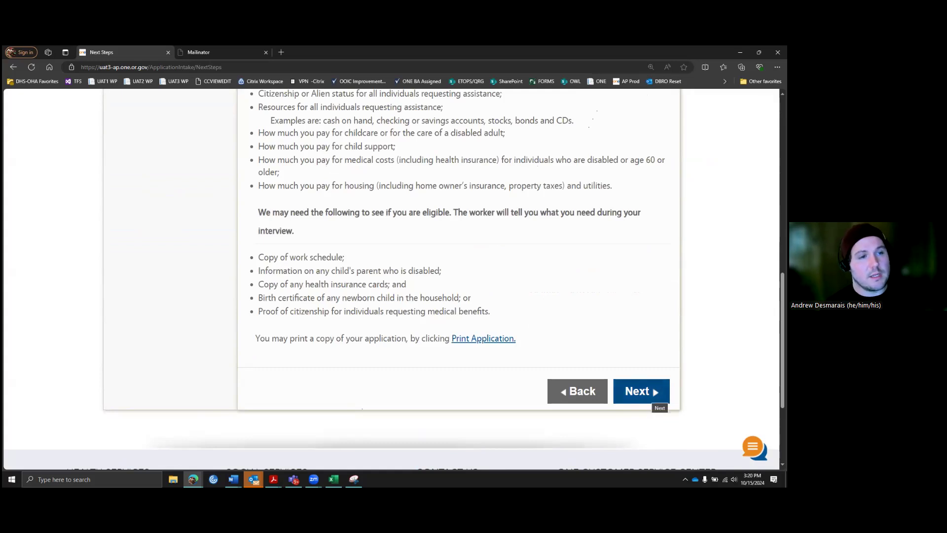
left_click(654, 394)
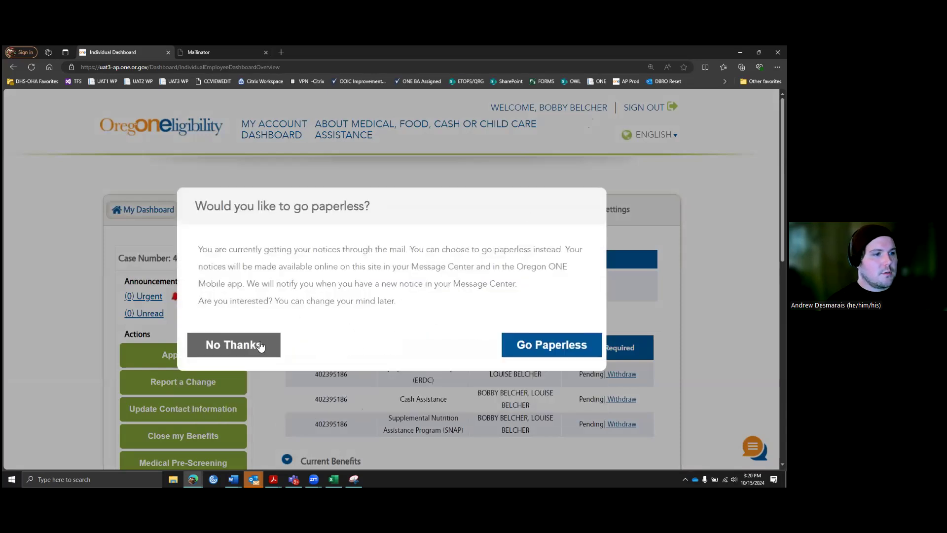
Step: Decline paperless notices and review the pending day care, cash and SNAP programs
left_click(260, 345)
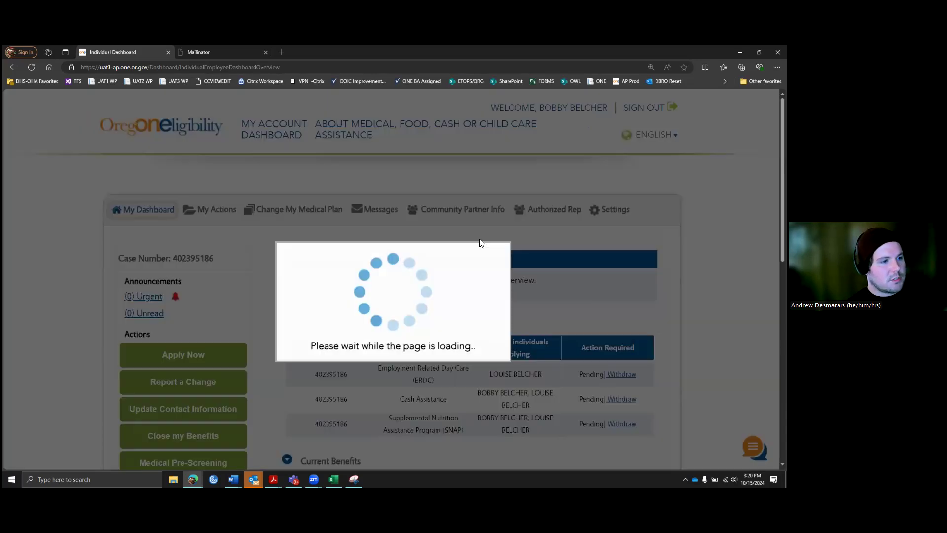
scroll(487, 239, "down", 1)
scroll(486, 239, "down", 2)
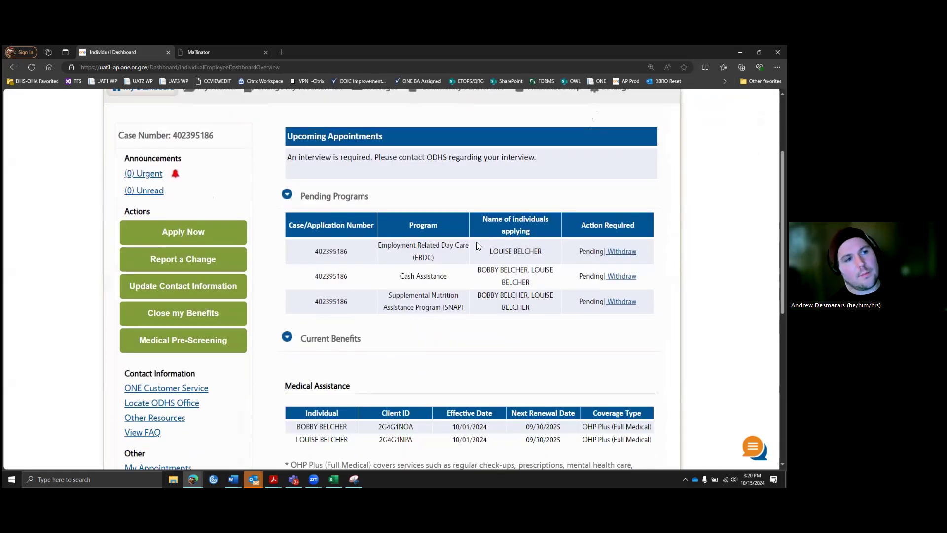
scroll(498, 212, "up", 2)
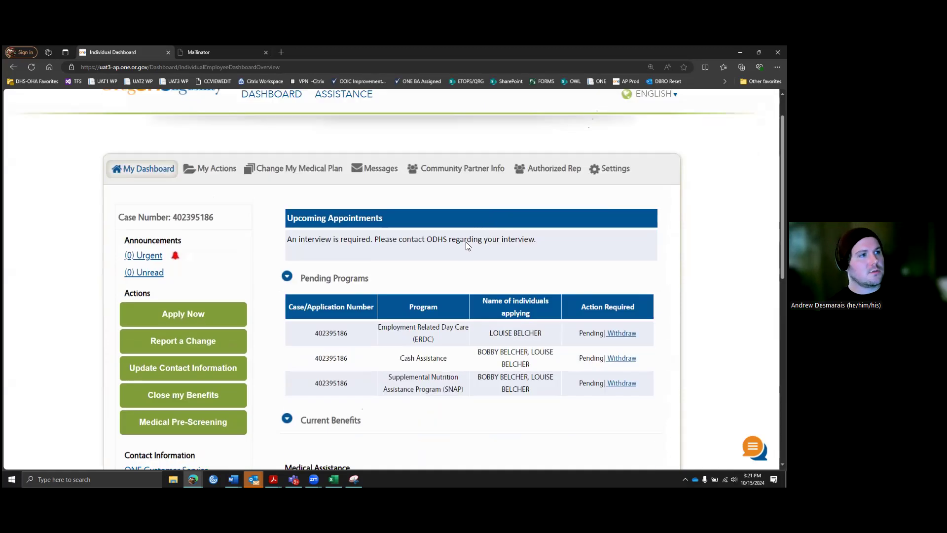
scroll(495, 229, "down", 3)
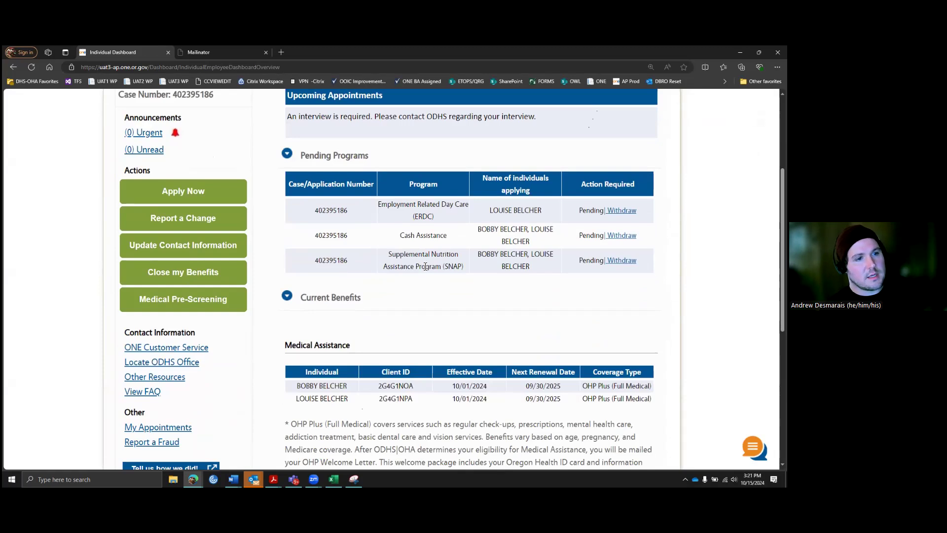
Step: Review the OHP Plus coverage for both members and open the medical benefits verification letter
scroll(451, 295, "down", 1)
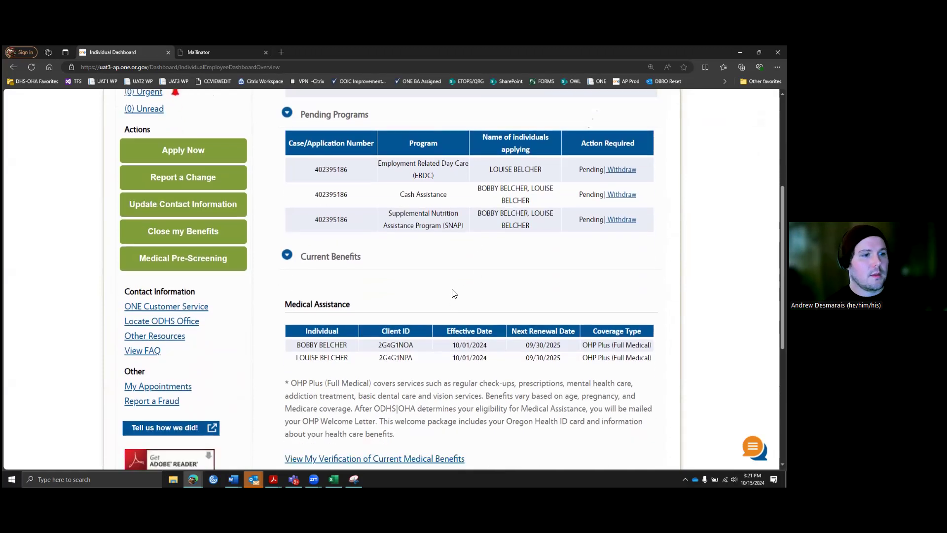
scroll(454, 293, "down", 1)
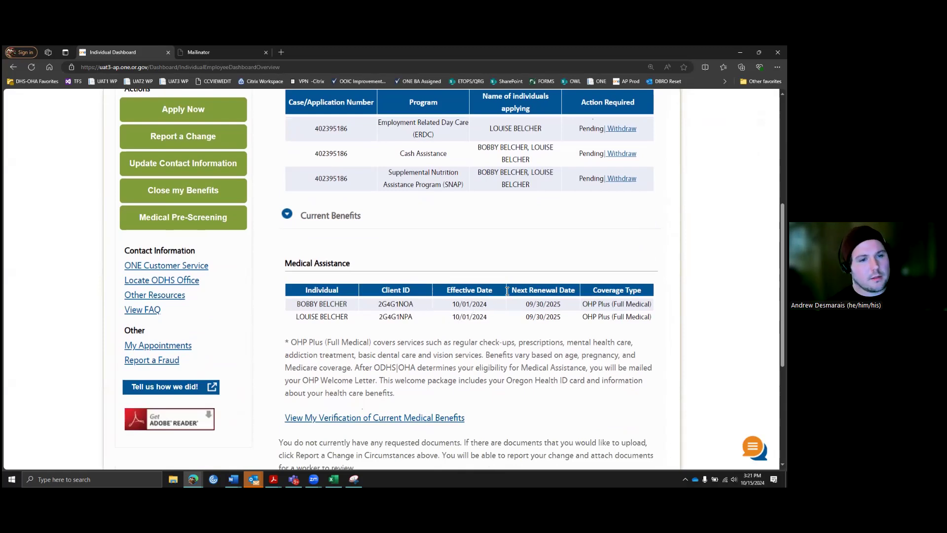
scroll(612, 310, "down", 1)
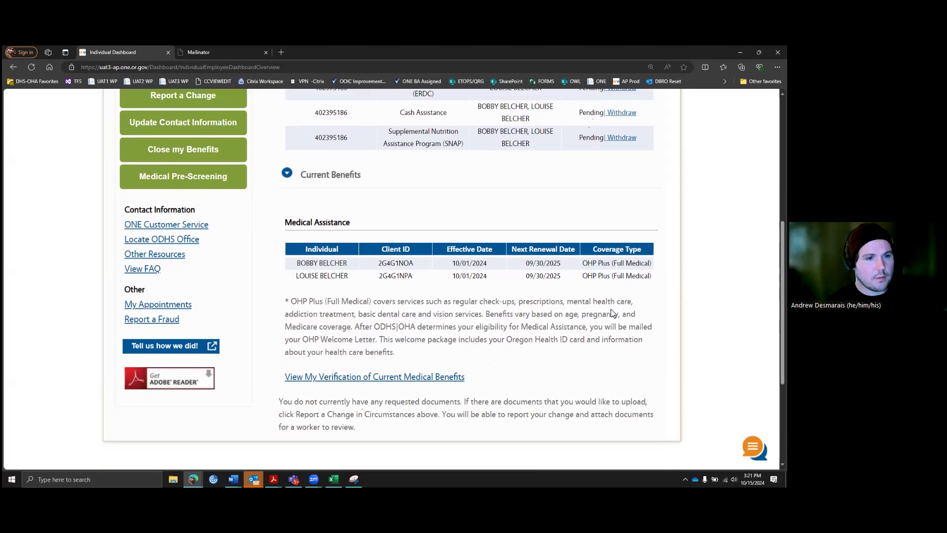
scroll(578, 299, "up", 1)
scroll(395, 346, "down", 1)
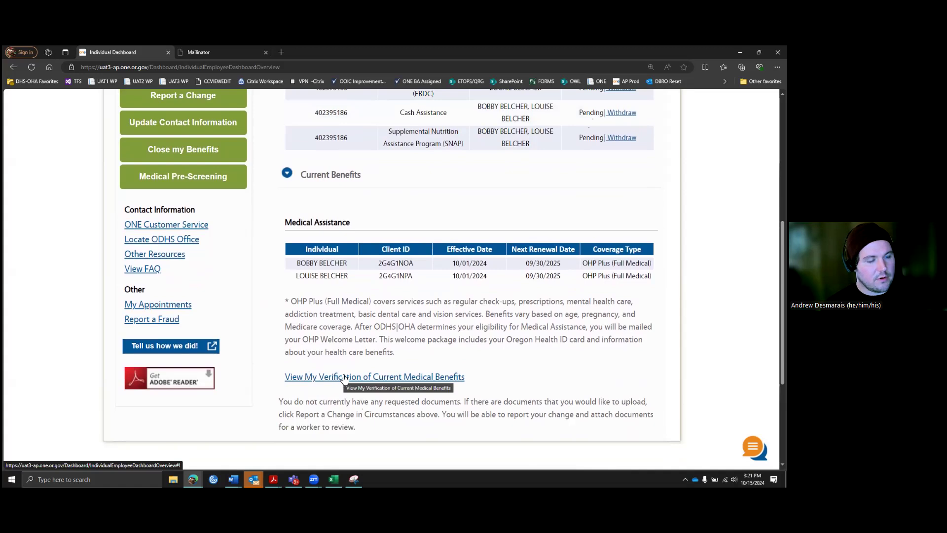
left_click(337, 379)
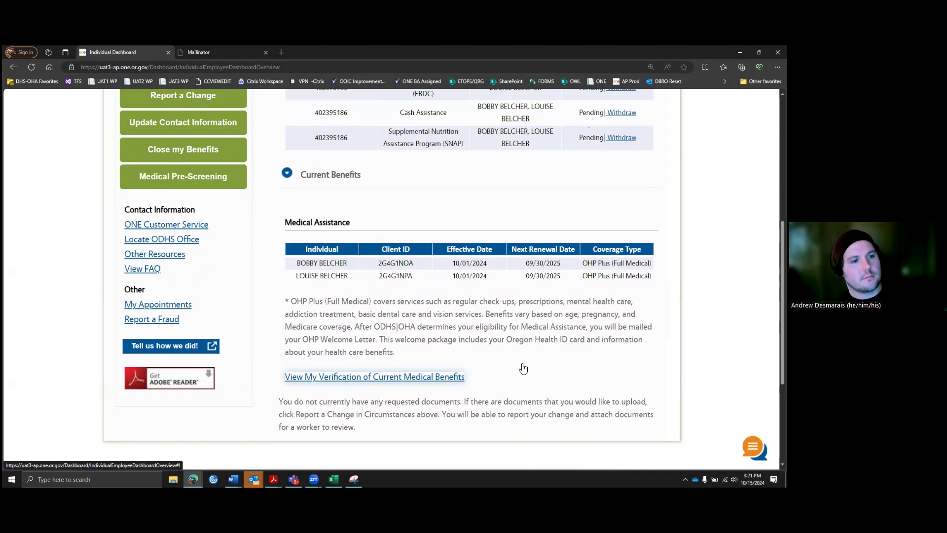
Step: Let the verification letter finish loading, read its OHP Plus confirmation for both members, and close it
scroll(523, 369, "down", 1)
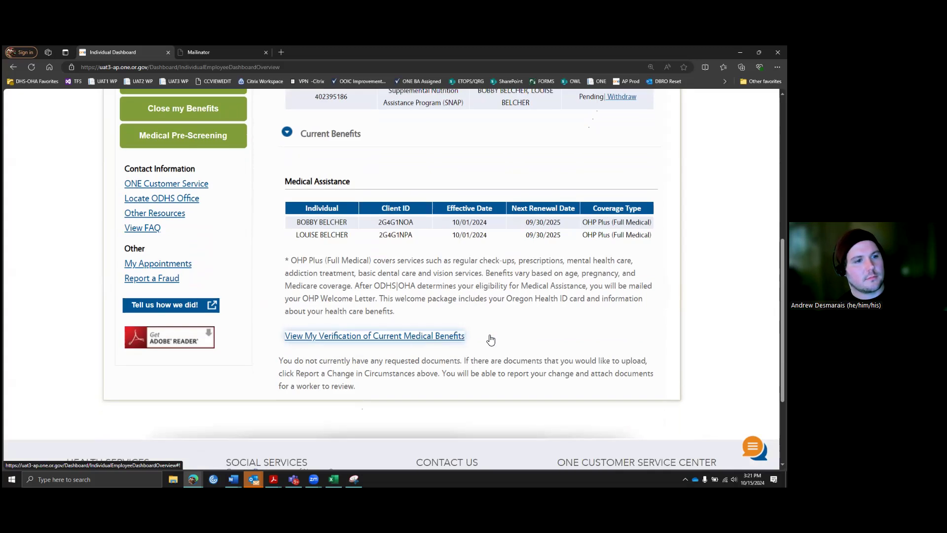
scroll(496, 339, "up", 2)
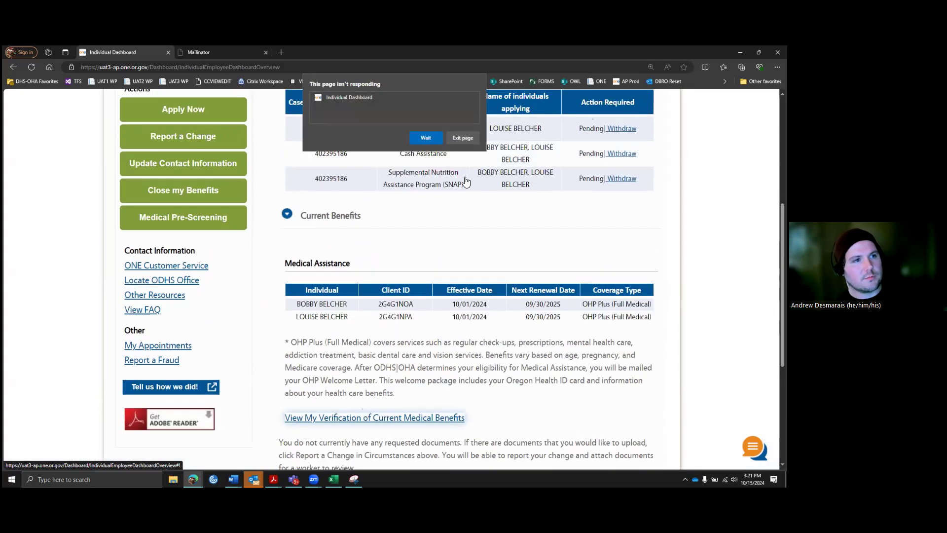
left_click(426, 139)
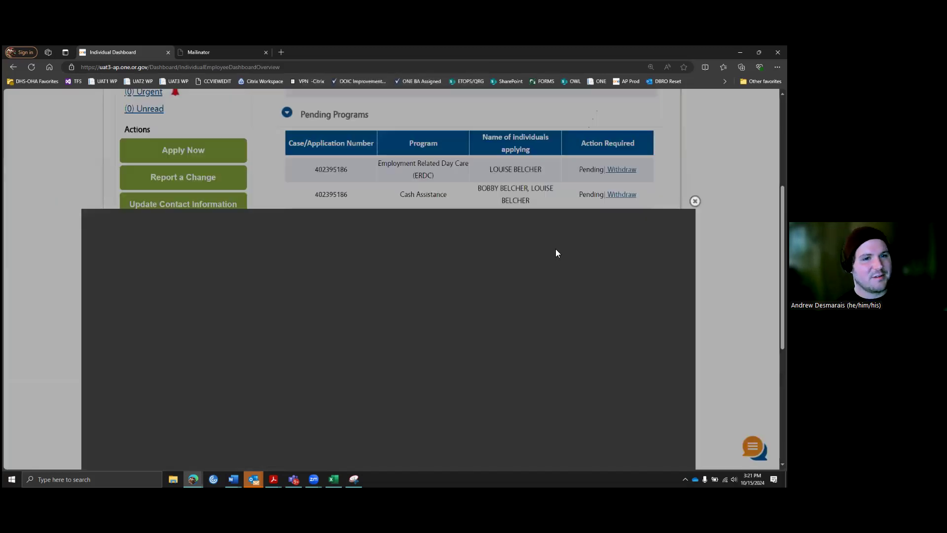
scroll(554, 250, "down", 3)
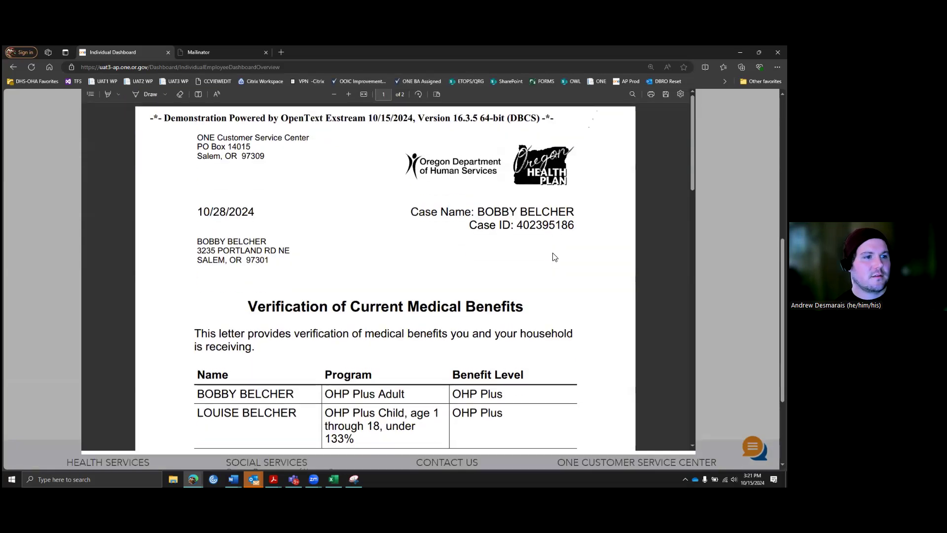
scroll(470, 249, "up", 1)
scroll(471, 249, "down", 2)
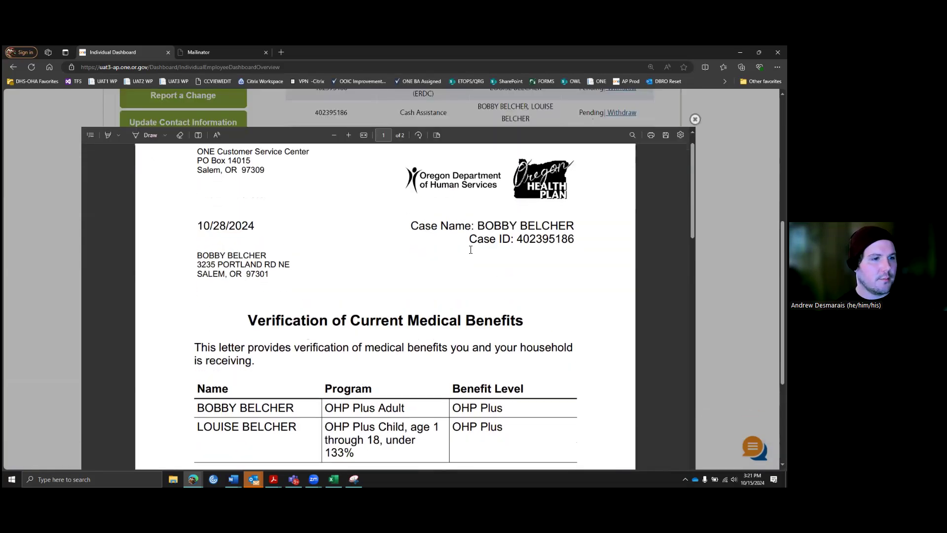
scroll(471, 249, "up", 2)
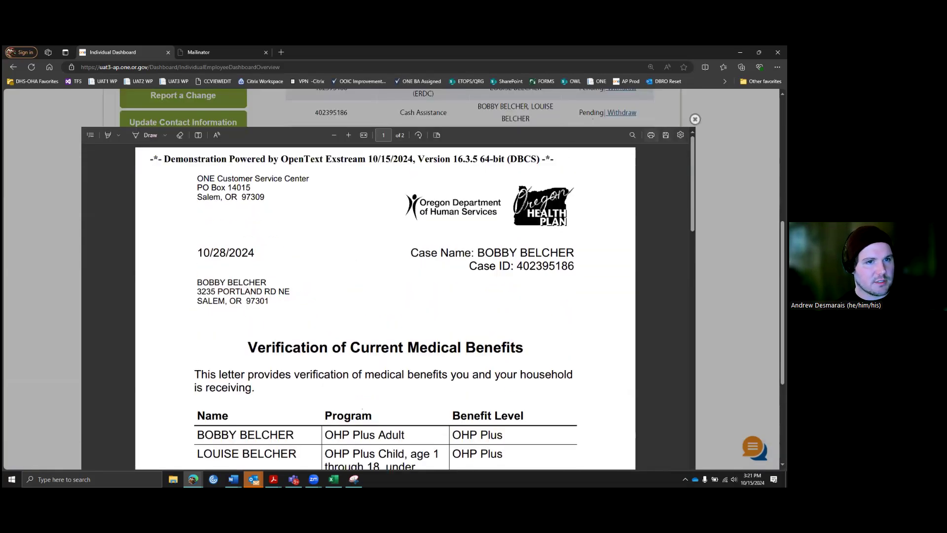
scroll(508, 231, "down", 2)
scroll(508, 231, "down", 1)
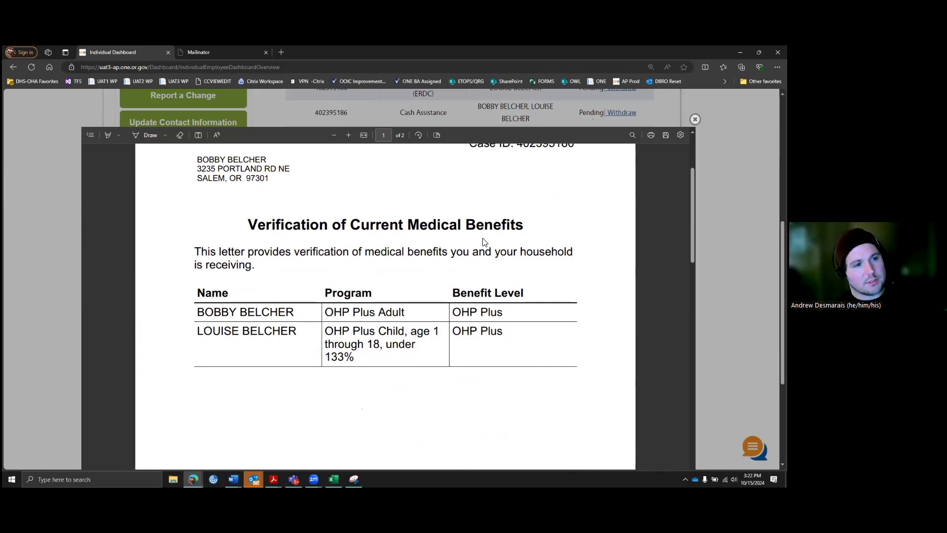
scroll(482, 245, "down", 2)
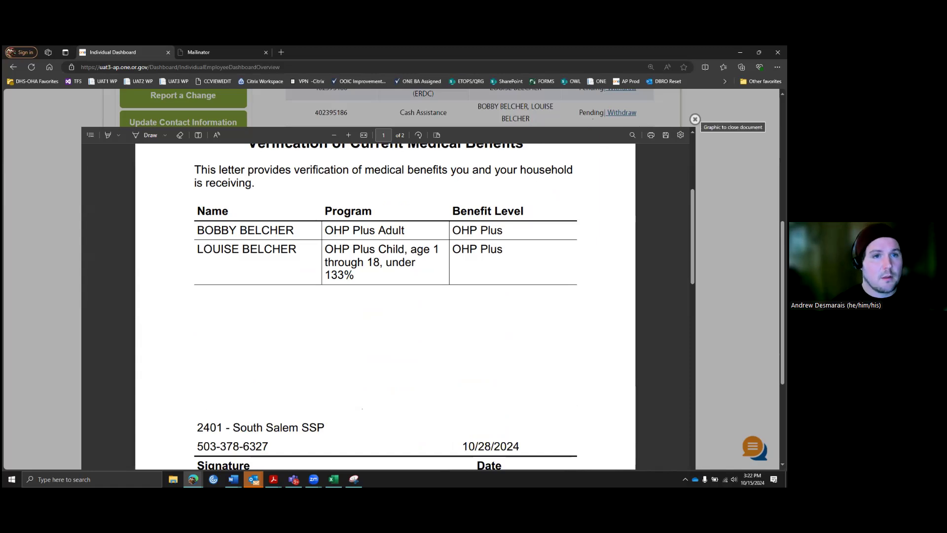
left_click(695, 118)
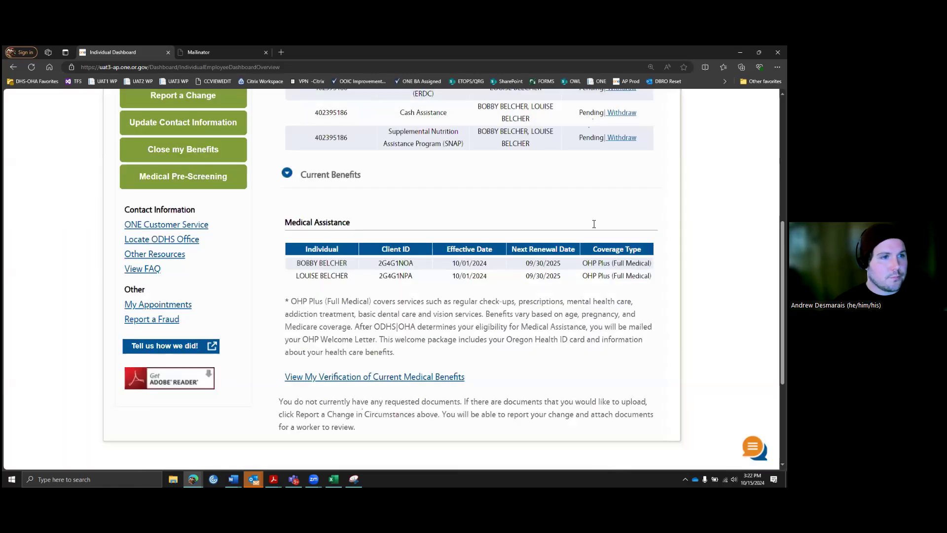
scroll(295, 318, "up", 6)
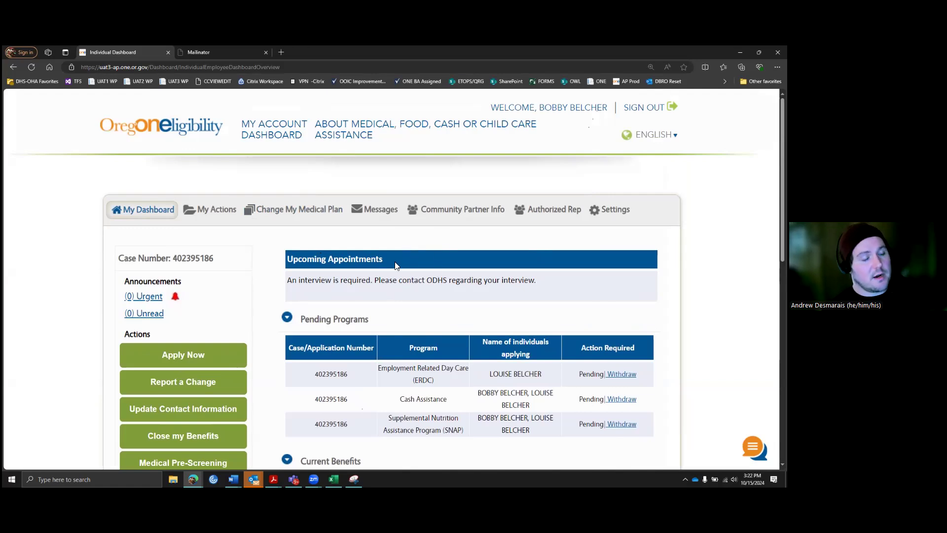
scroll(394, 265, "down", 1)
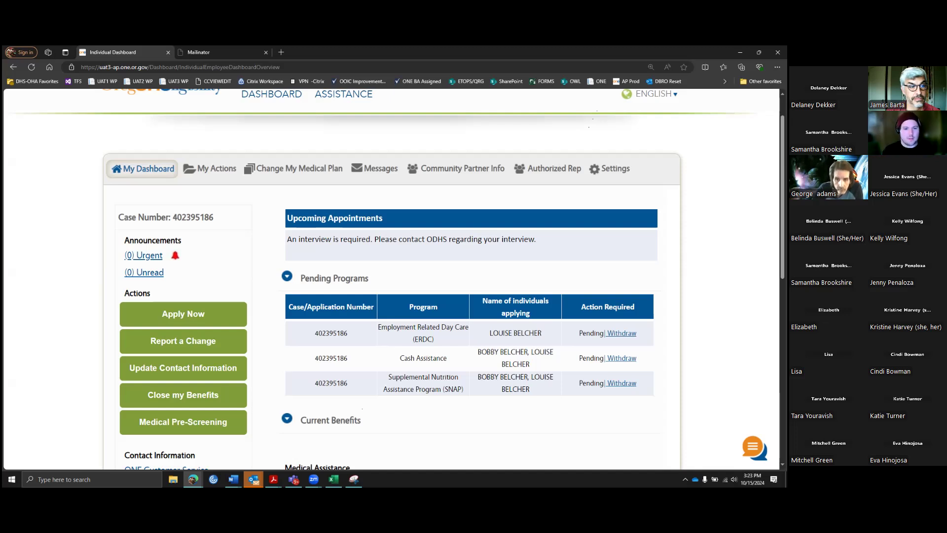
left_click(752, 479)
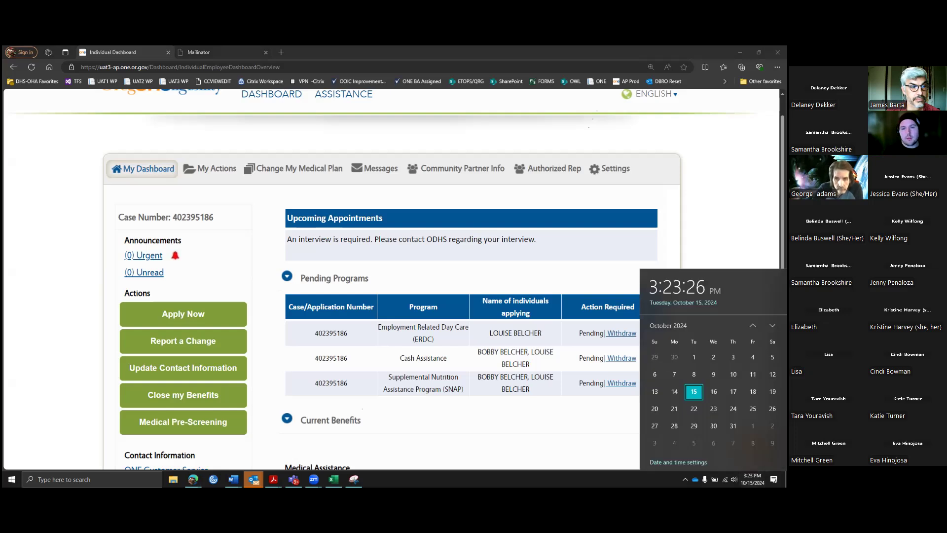
left_click(589, 201)
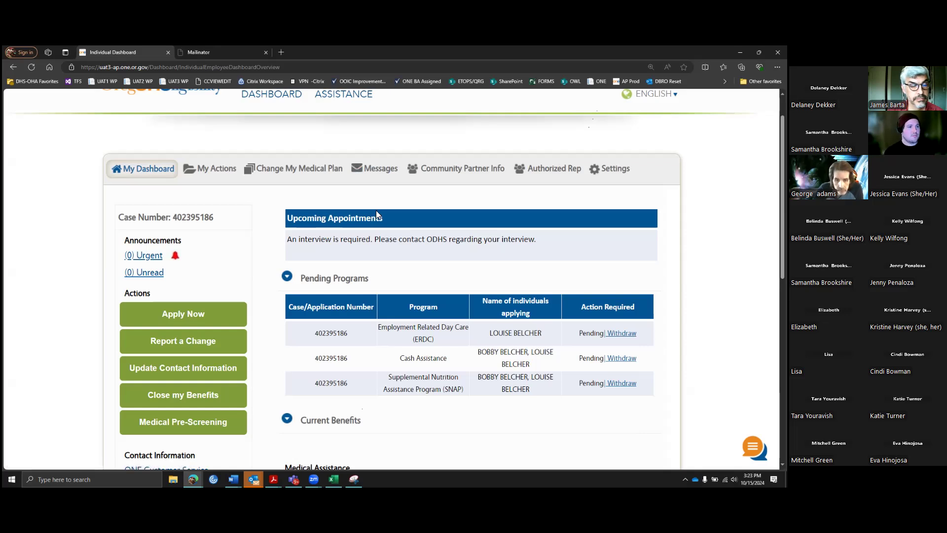
scroll(377, 289, "down", 3)
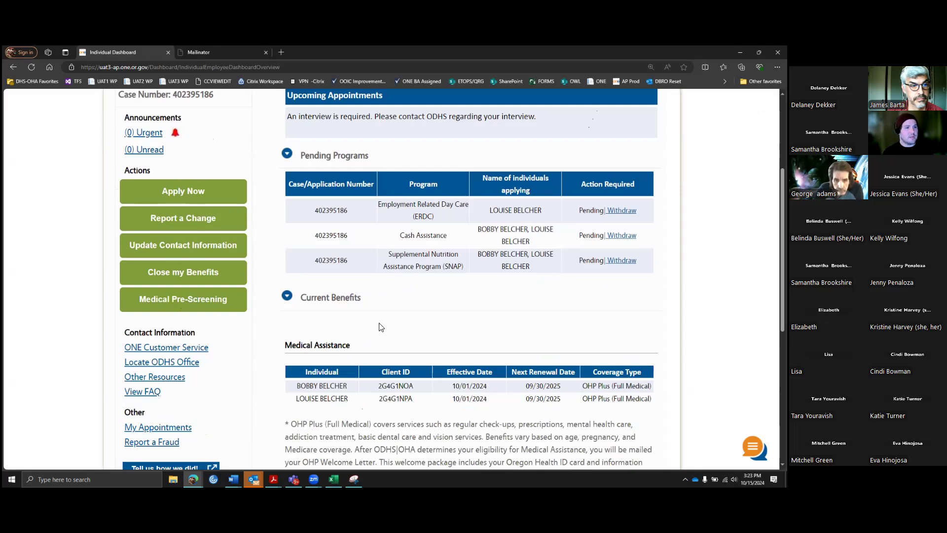
scroll(385, 328, "up", 2)
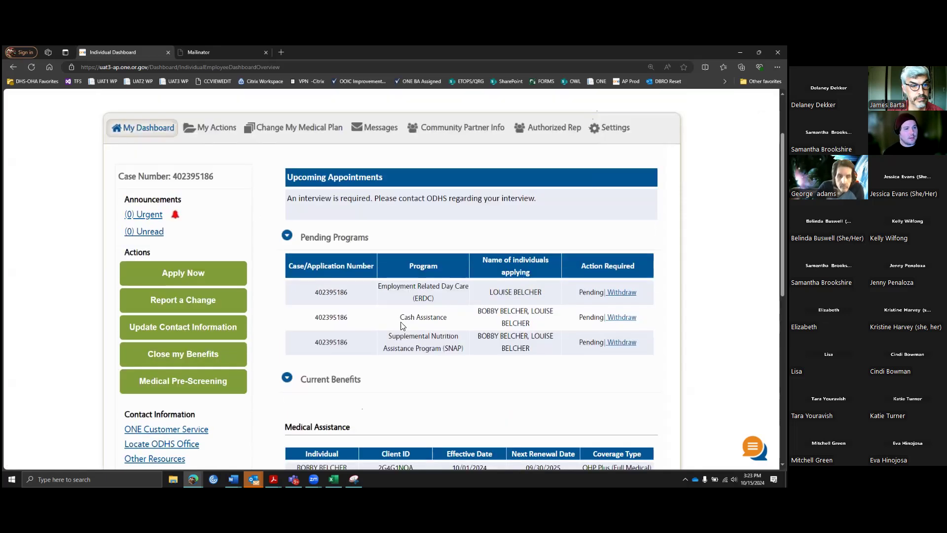
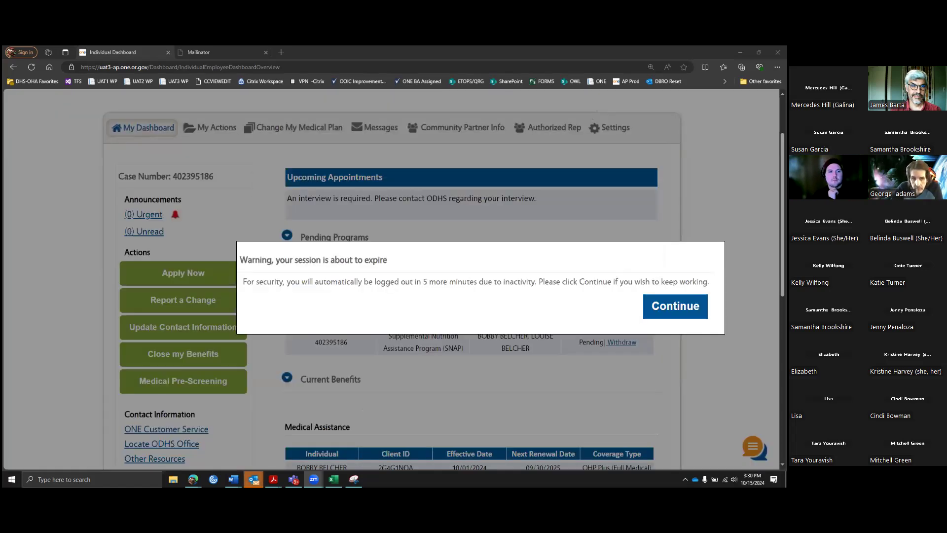
Step: Continue the session from the expiry warning, keeping ERDC, Cash Assistance and SNAP pending programs in view
left_click(675, 305)
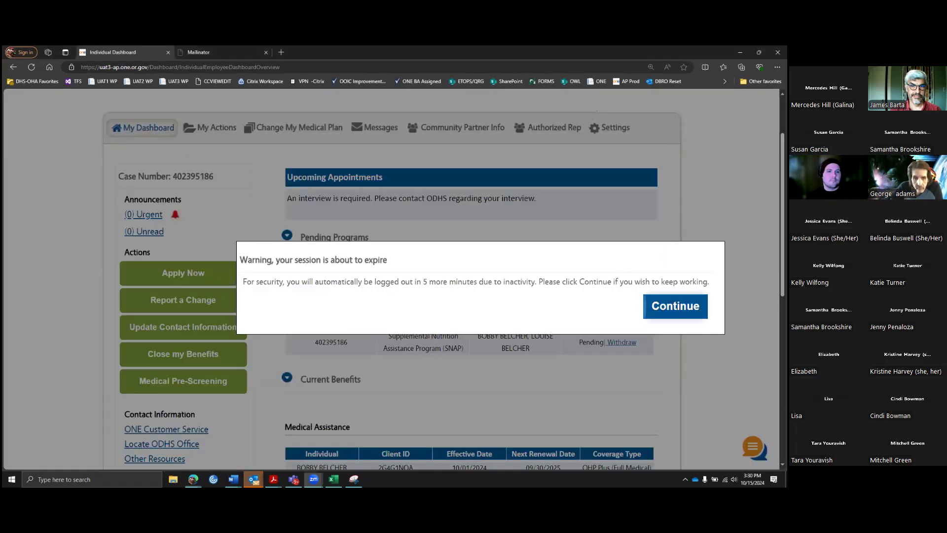